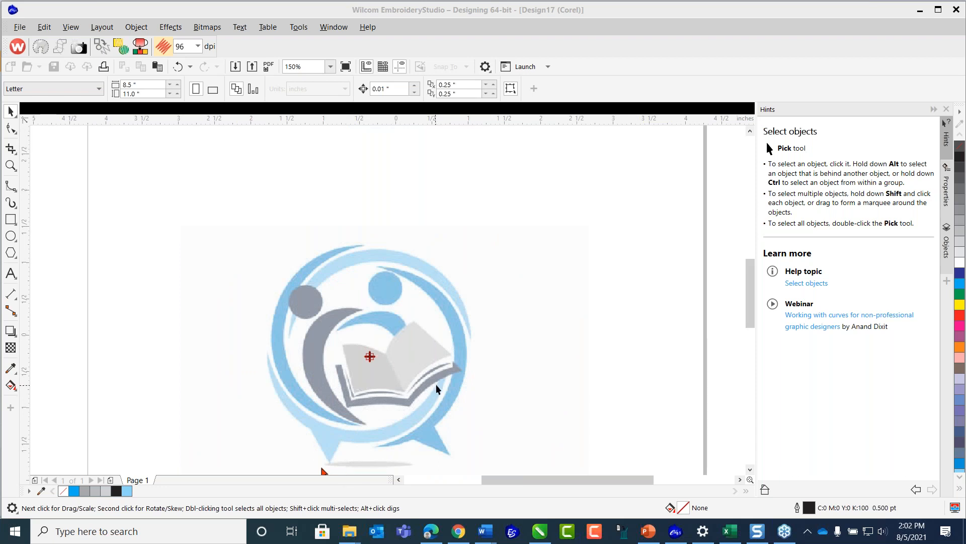
- Examine the logo bitmap up close around the open book and across the whole artwork
{"action": "left_click_drag", "start_coordinate": [749, 283], "coordinate": [751, 292]}
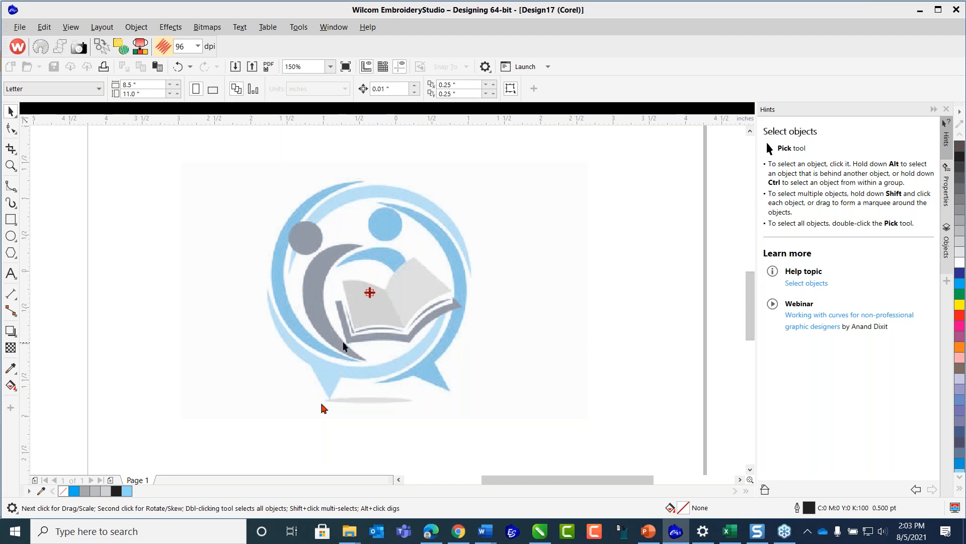
{"action": "left_click", "coordinate": [349, 531]}
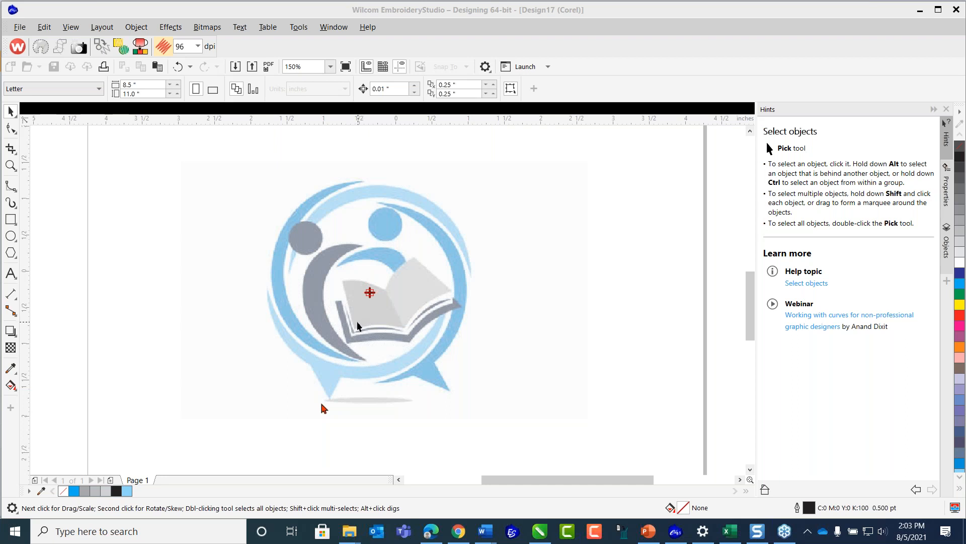
{"action": "scroll", "coordinate": [356, 326], "scroll_direction": "up", "scroll_amount": 1}
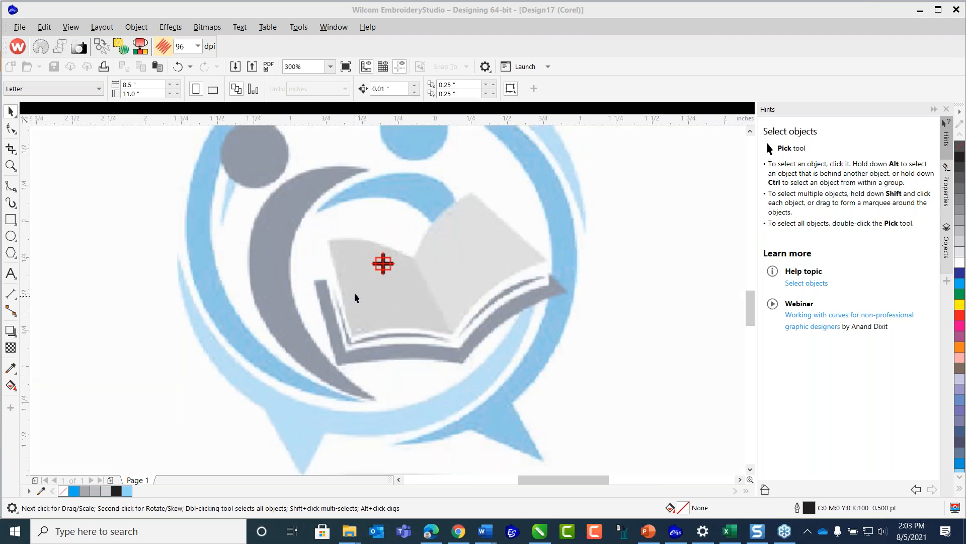
{"action": "scroll", "coordinate": [356, 259], "scroll_direction": "up", "scroll_amount": 1}
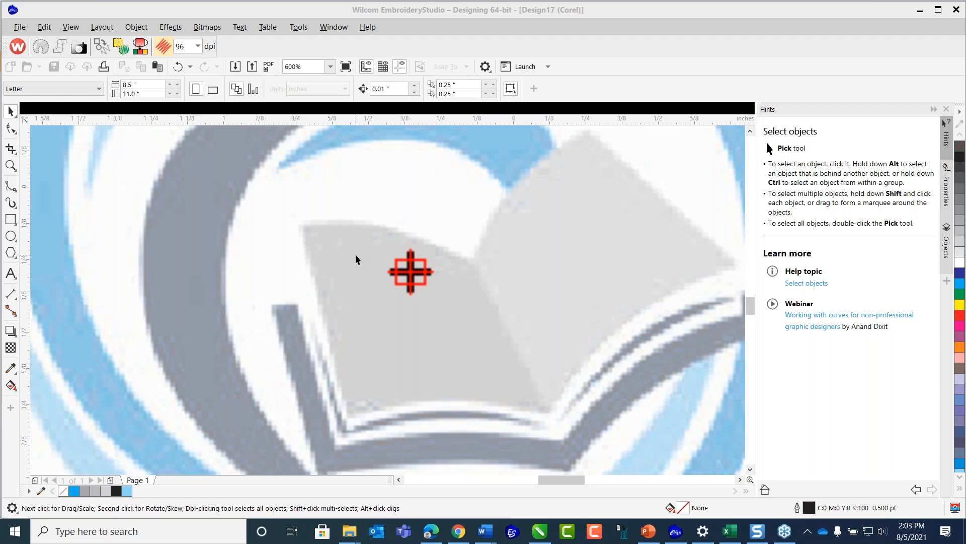
{"action": "scroll", "coordinate": [392, 282], "scroll_direction": "down", "scroll_amount": 2}
{"action": "scroll", "coordinate": [391, 280], "scroll_direction": "down", "scroll_amount": 1}
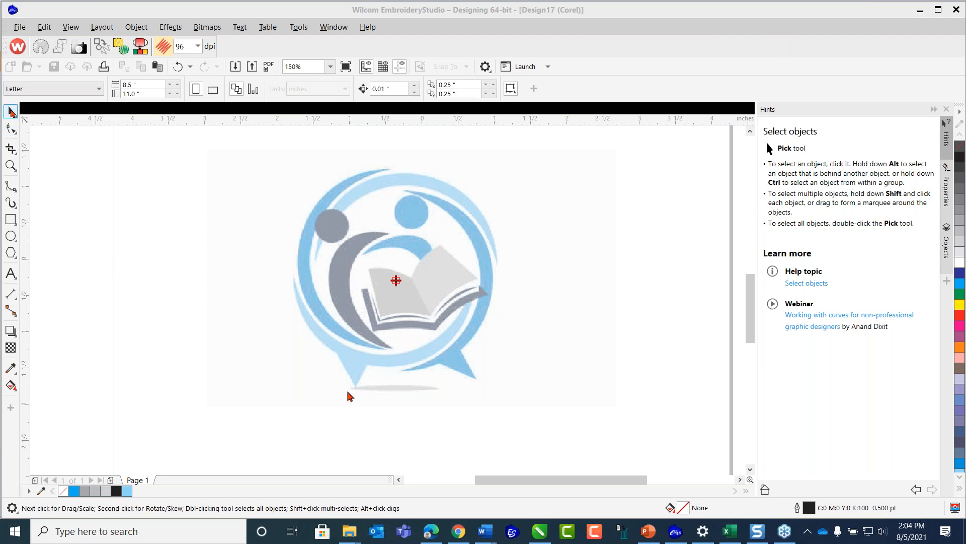
{"action": "left_click", "coordinate": [347, 392]}
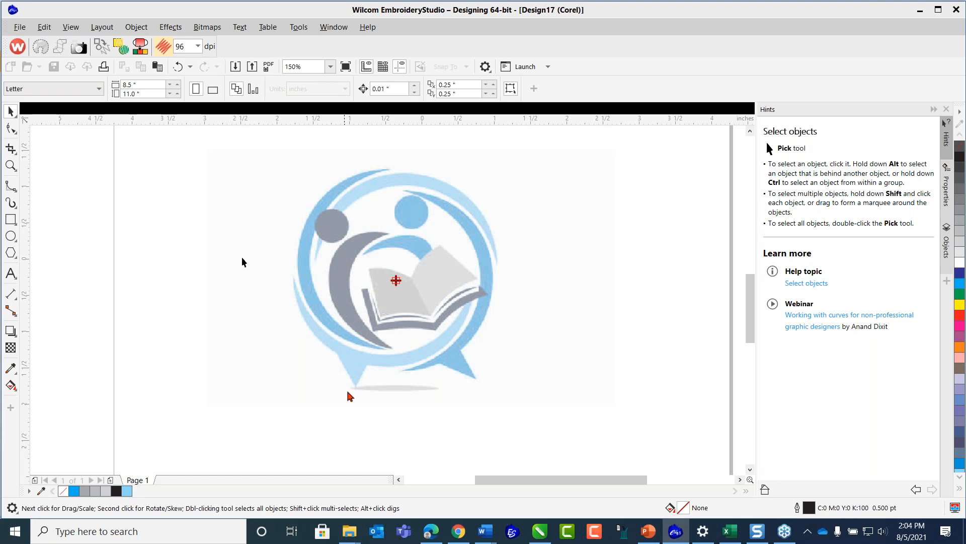
{"action": "left_click", "coordinate": [10, 129]}
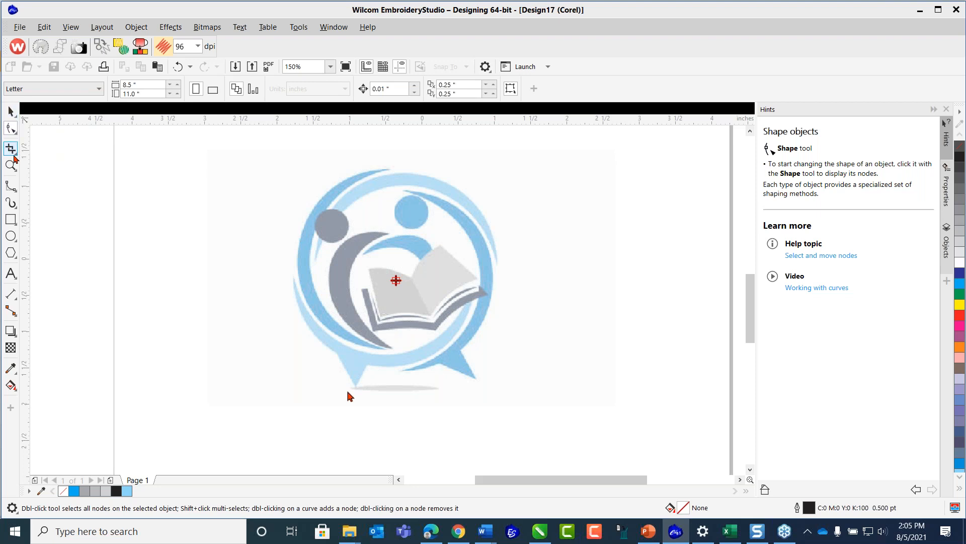
{"action": "left_click", "coordinate": [11, 149]}
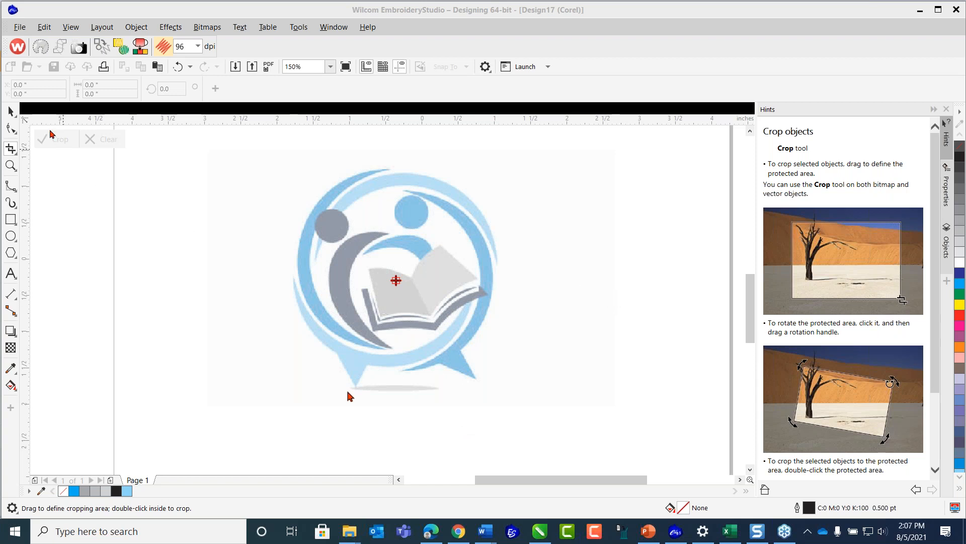
{"action": "left_click", "coordinate": [10, 111]}
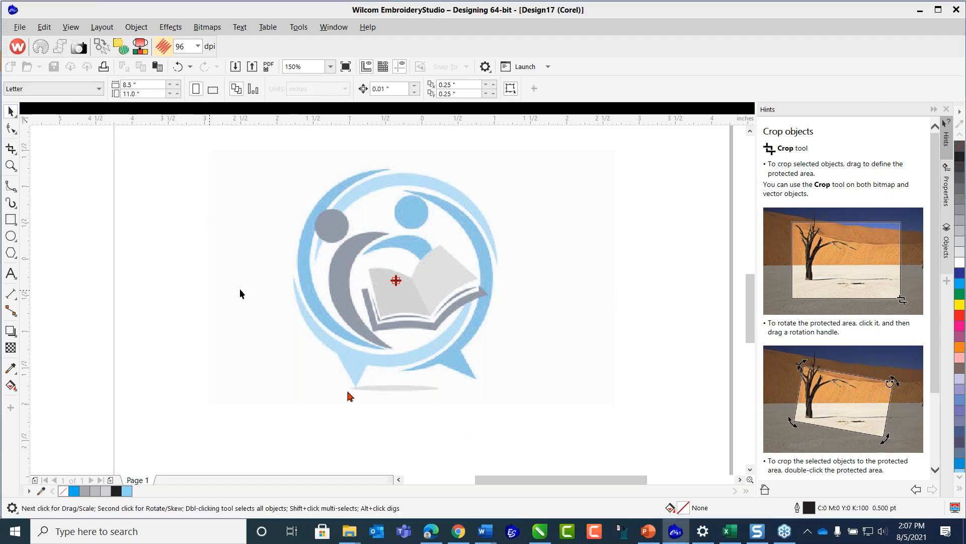
- Select the logo bitmap to check its extents on the page and clear the selection
{"action": "left_click", "coordinate": [414, 259]}
{"action": "scroll", "coordinate": [413, 307], "scroll_direction": "down", "scroll_amount": 3}
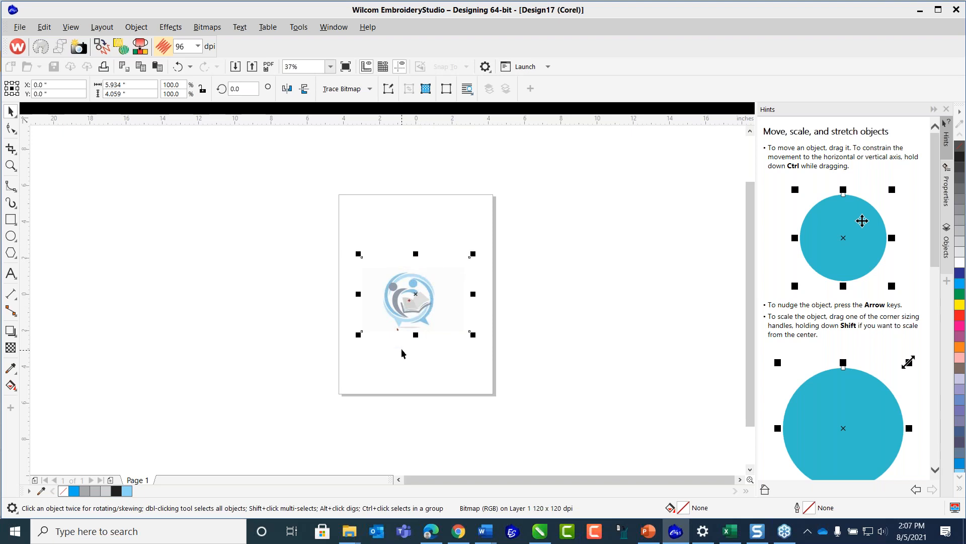
{"action": "scroll", "coordinate": [410, 314], "scroll_direction": "up", "scroll_amount": 2}
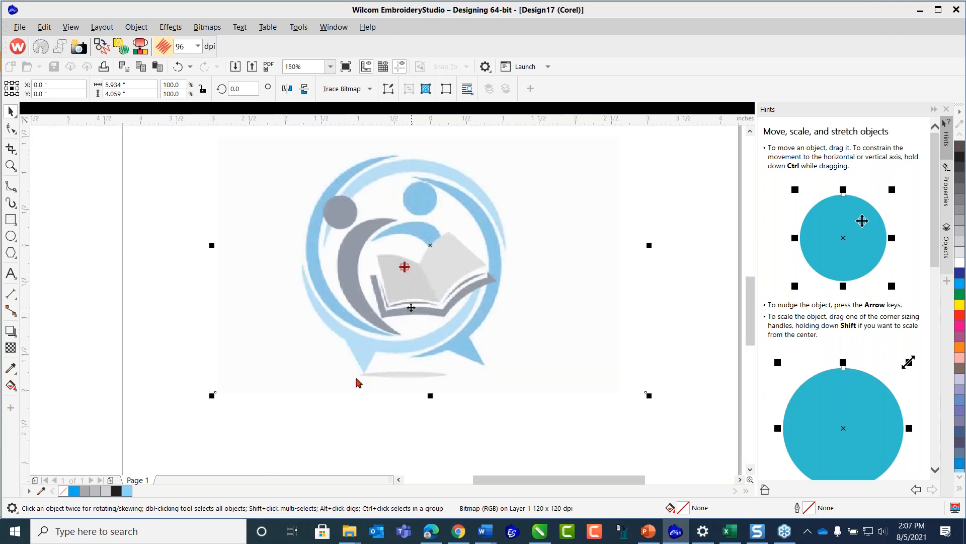
{"action": "scroll", "coordinate": [410, 293], "scroll_direction": "down", "scroll_amount": 1}
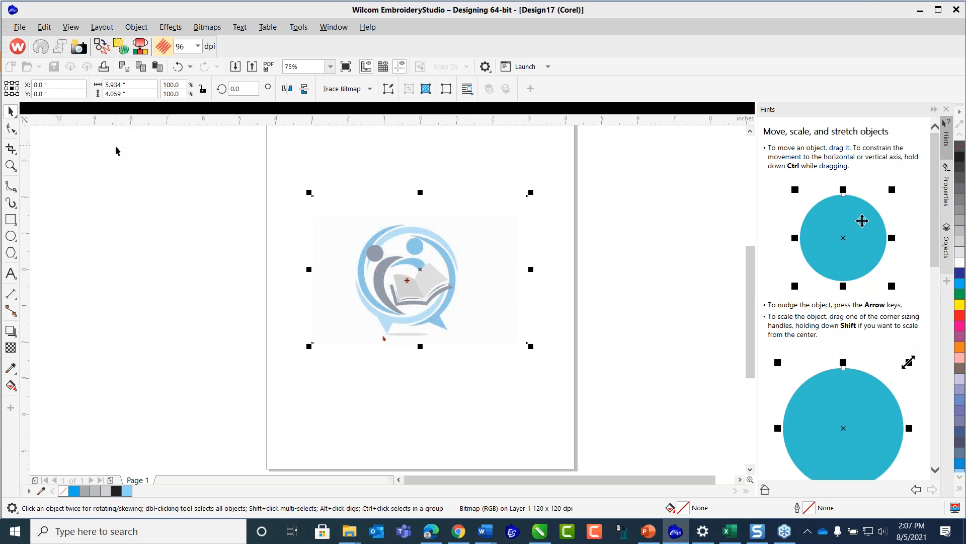
{"action": "left_click", "coordinate": [78, 145]}
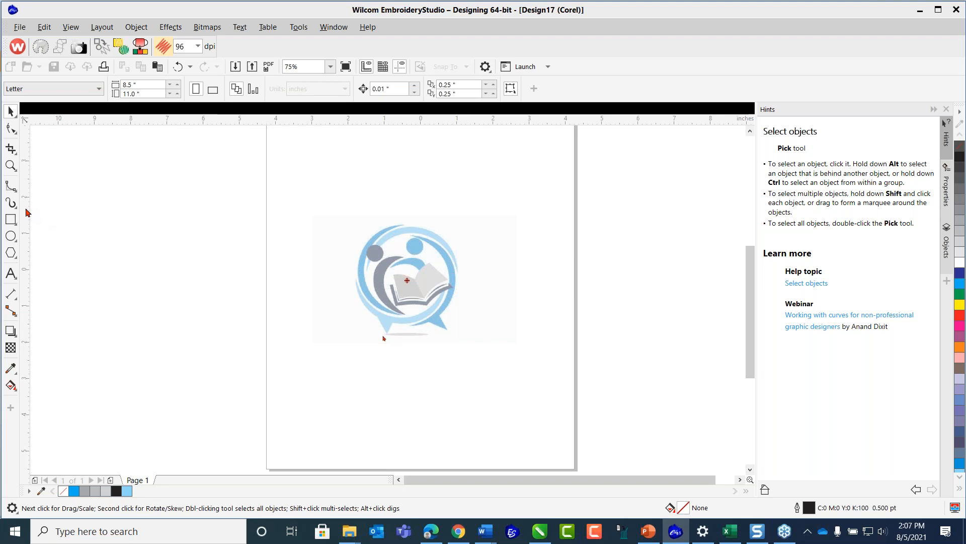
- Frame the logo with vertical guidelines at about 1.06 and -1.82 inches and horizontal guidelines at about -1.85 and 1.24 inches
{"action": "left_click_drag", "start_coordinate": [26, 211], "coordinate": [460, 244]}
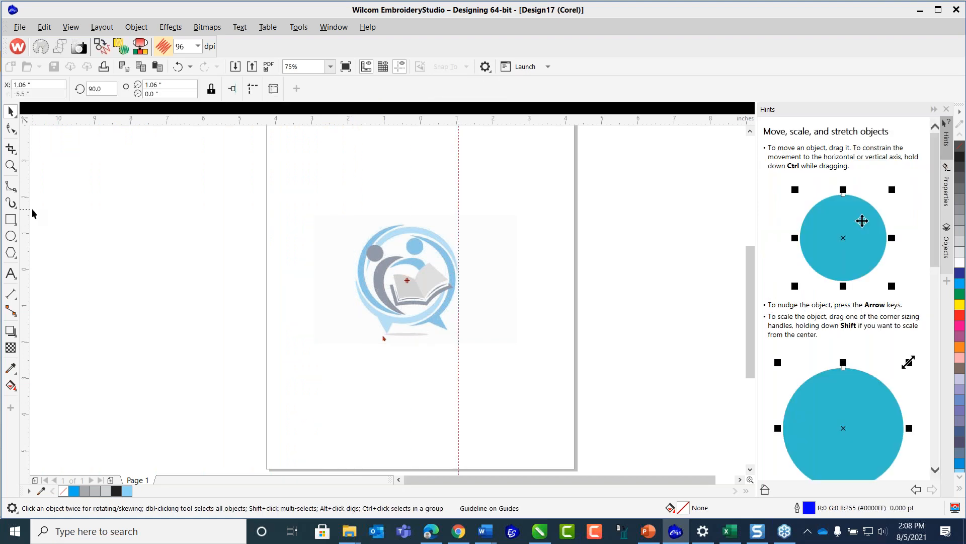
{"action": "left_click_drag", "start_coordinate": [29, 210], "coordinate": [355, 252]}
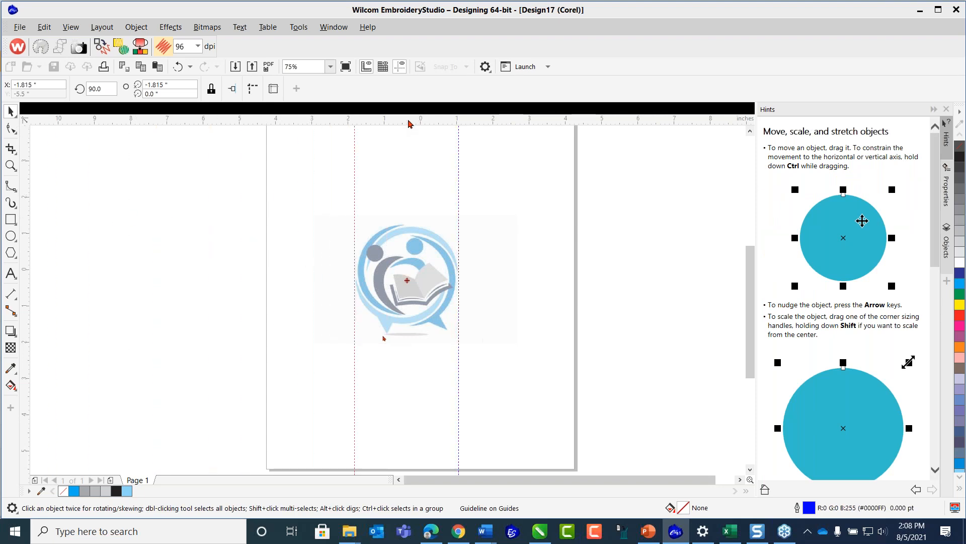
{"action": "left_click_drag", "start_coordinate": [408, 121], "coordinate": [386, 338]}
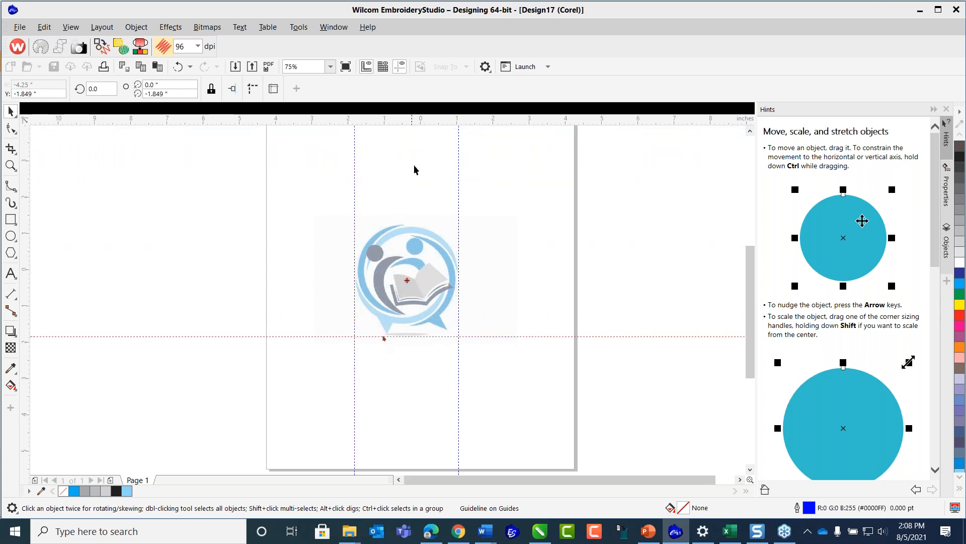
{"action": "left_click_drag", "start_coordinate": [411, 121], "coordinate": [401, 225]}
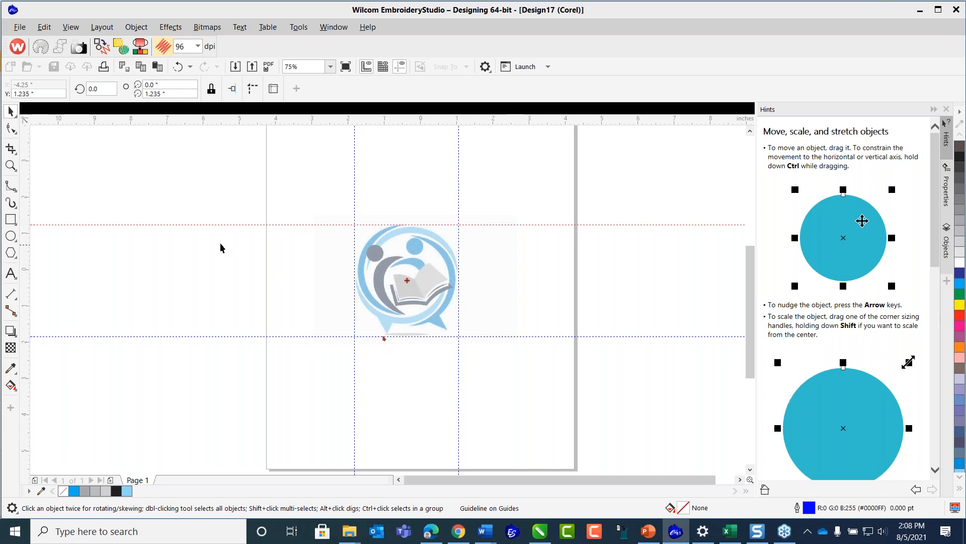
- Crop the bitmap to the guideline frame around the logo, an area about 2.88 by 3.08 inches
{"action": "left_click", "coordinate": [10, 149]}
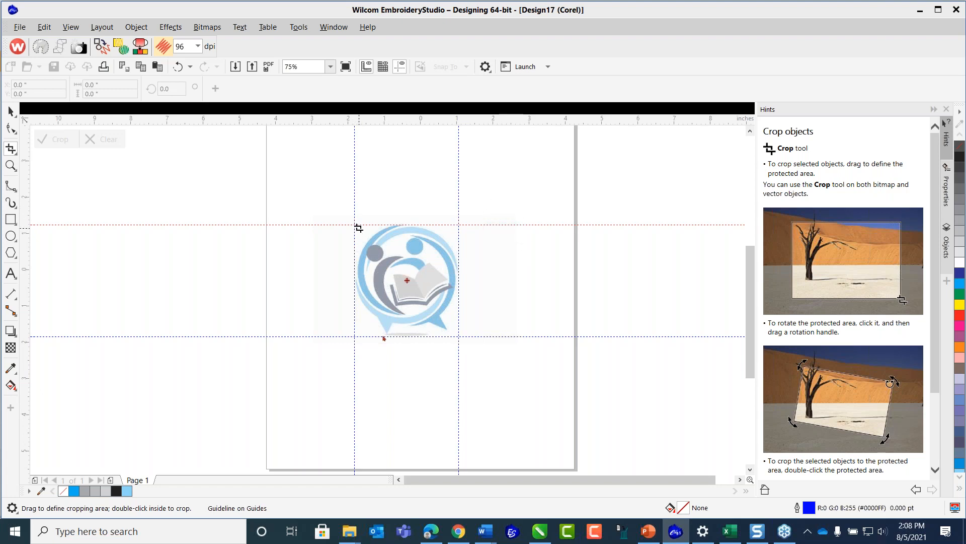
{"action": "left_click_drag", "start_coordinate": [359, 229], "coordinate": [458, 336]}
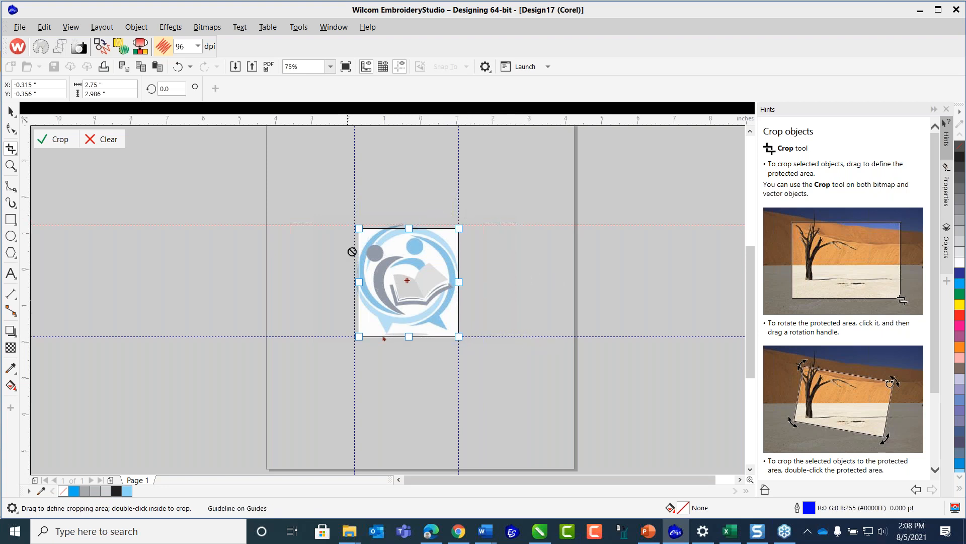
{"action": "left_click_drag", "start_coordinate": [360, 228], "coordinate": [353, 224]}
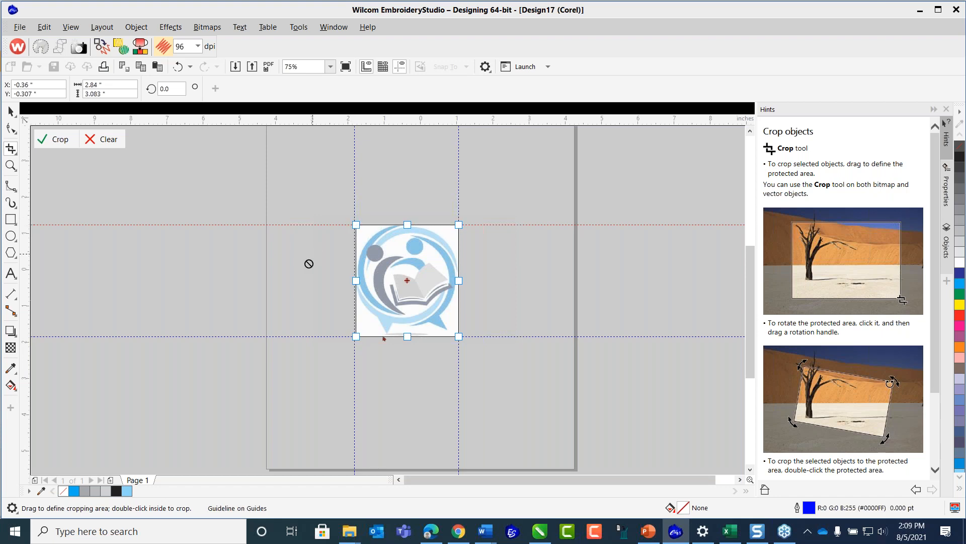
{"action": "left_click_drag", "start_coordinate": [356, 282], "coordinate": [355, 283]}
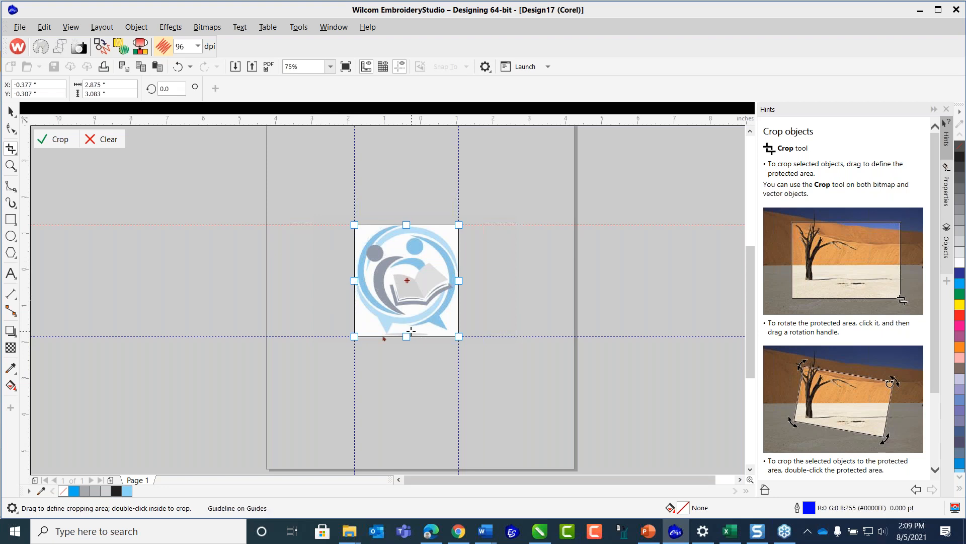
{"action": "double_click", "coordinate": [431, 255]}
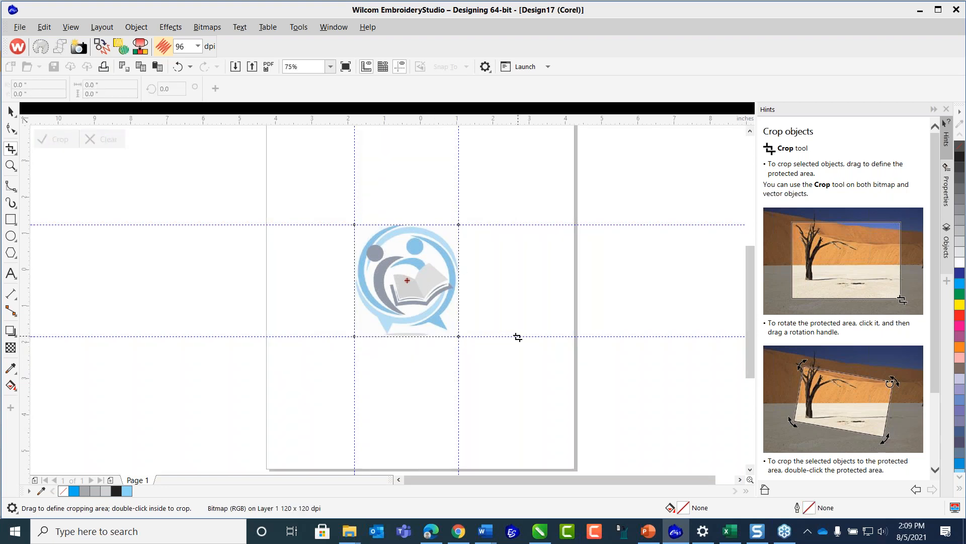
{"action": "left_click", "coordinate": [11, 112]}
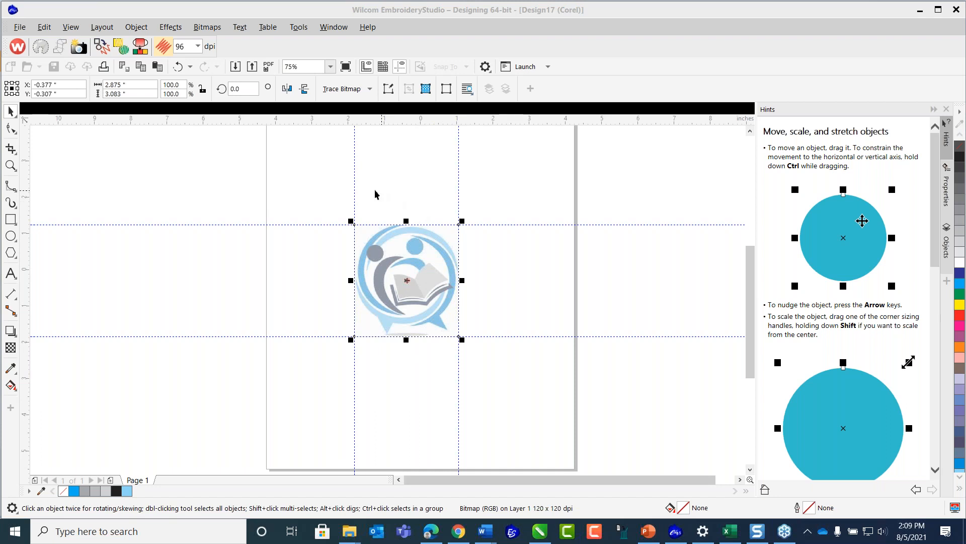
- Try a height of 5 inches on the cropped logo with the aspect ratio unlocked, and undo the resize
{"action": "left_click", "coordinate": [121, 93]}
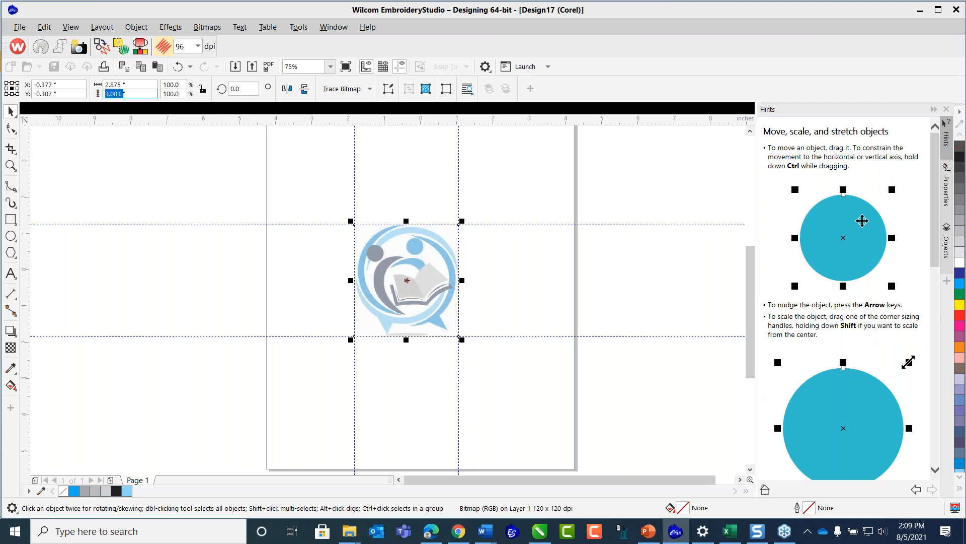
{"action": "type", "text": "3.0"}
{"action": "type", "text": "\""}
{"action": "left_click", "coordinate": [202, 89]}
{"action": "double_click", "coordinate": [110, 93]}
{"action": "type", "text": "5"}
{"action": "key", "text": "Return"}
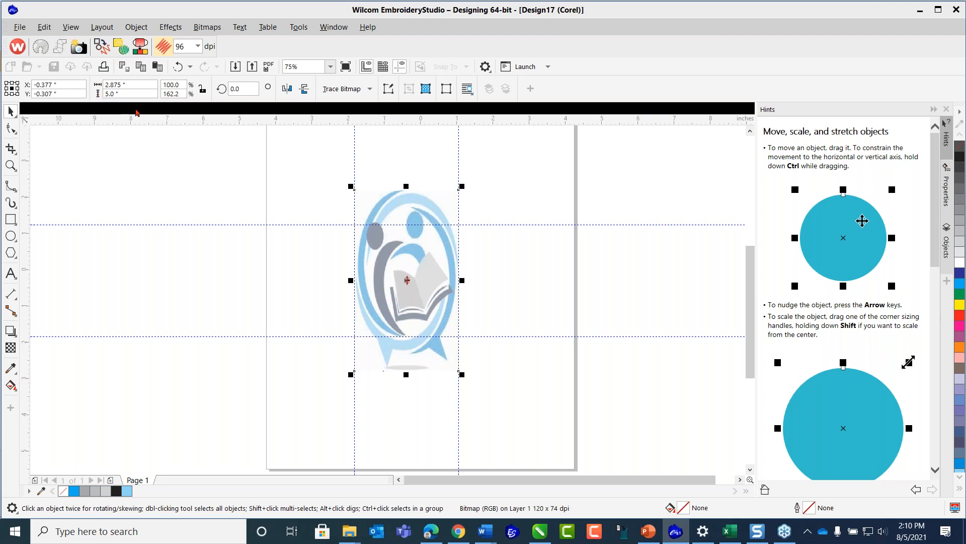
{"action": "left_click", "coordinate": [177, 66]}
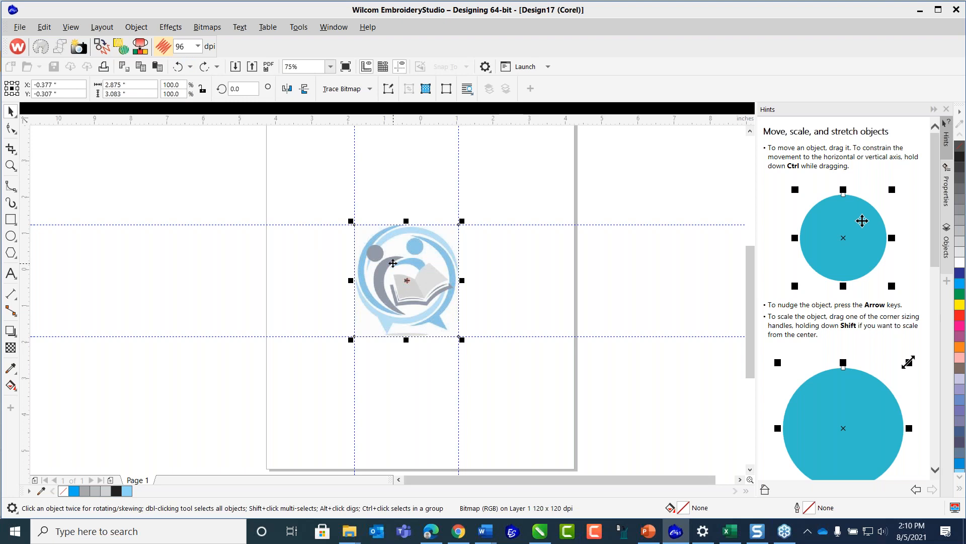
- Lock the aspect ratio, set the cropped logo's height to 3.0 inches, and deselect it
{"action": "left_click", "coordinate": [201, 88]}
{"action": "double_click", "coordinate": [123, 94]}
{"action": "type", "text": "3.0"}
{"action": "key", "text": "Return"}
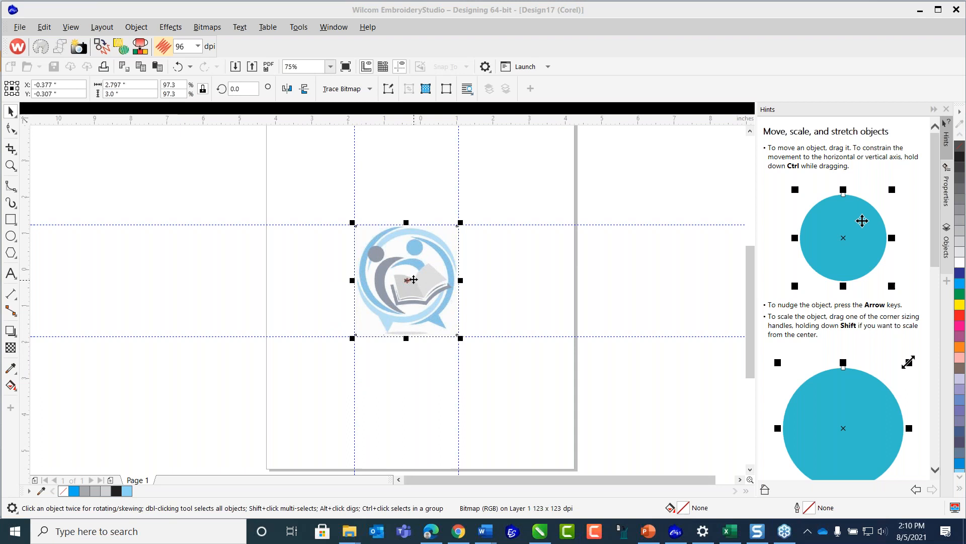
{"action": "scroll", "coordinate": [414, 280], "scroll_direction": "up", "scroll_amount": 1}
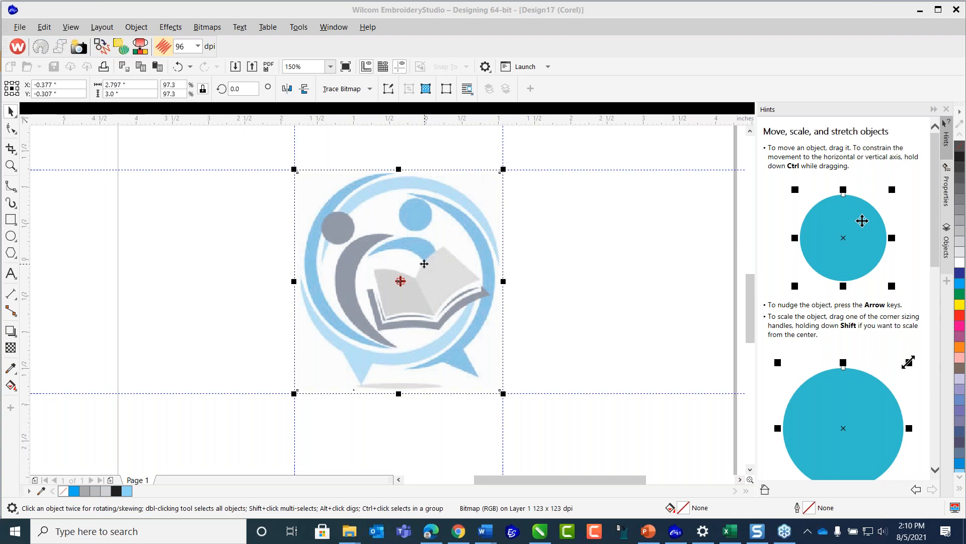
{"action": "scroll", "coordinate": [424, 264], "scroll_direction": "down", "scroll_amount": 1}
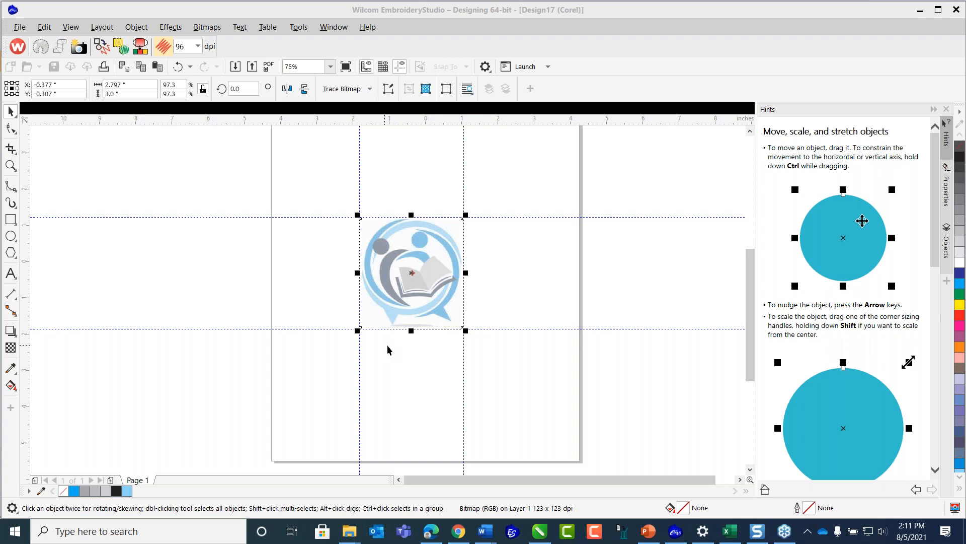
{"action": "left_click", "coordinate": [485, 252]}
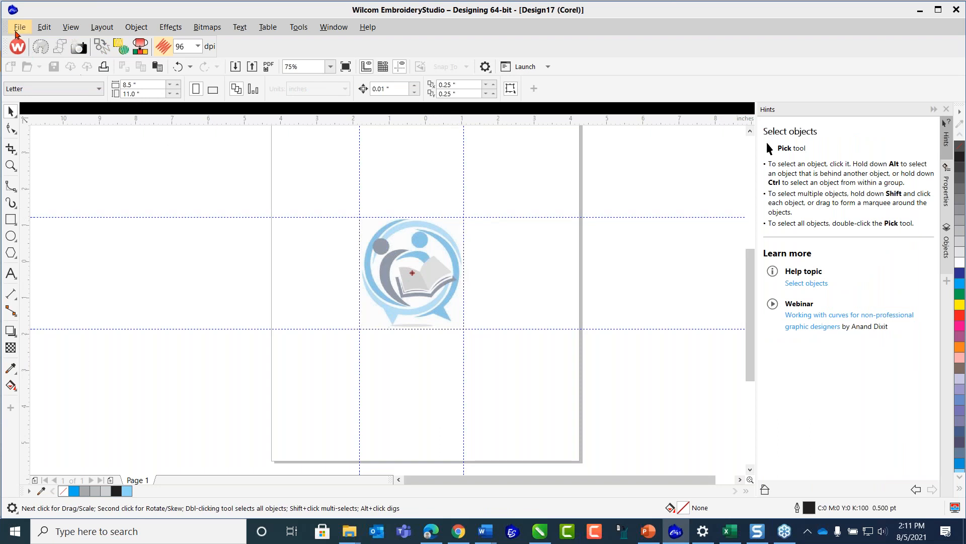
- Start saving the design as a CDR file and browse to the 01A_2021 WILCOM ONLINE TRAINING folder on Elements (E:)
{"action": "left_click", "coordinate": [19, 28]}
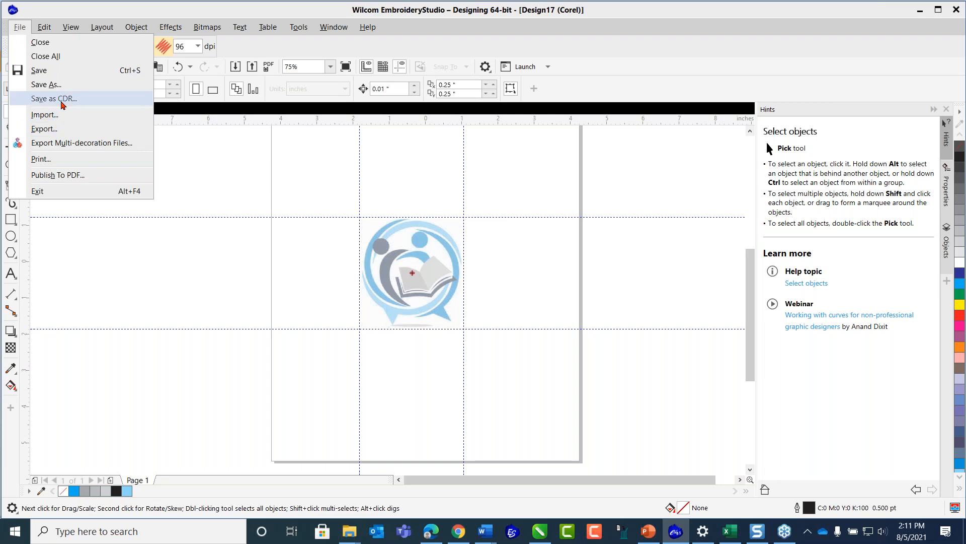
{"action": "left_click", "coordinate": [64, 100]}
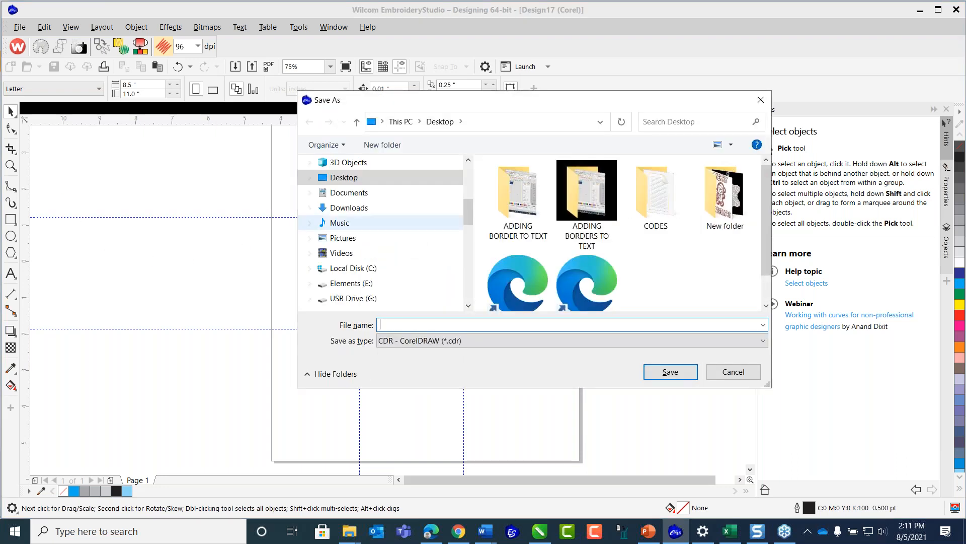
{"action": "scroll", "coordinate": [468, 221], "scroll_direction": "up", "scroll_amount": 2}
{"action": "scroll", "coordinate": [467, 216], "scroll_direction": "down", "scroll_amount": 3}
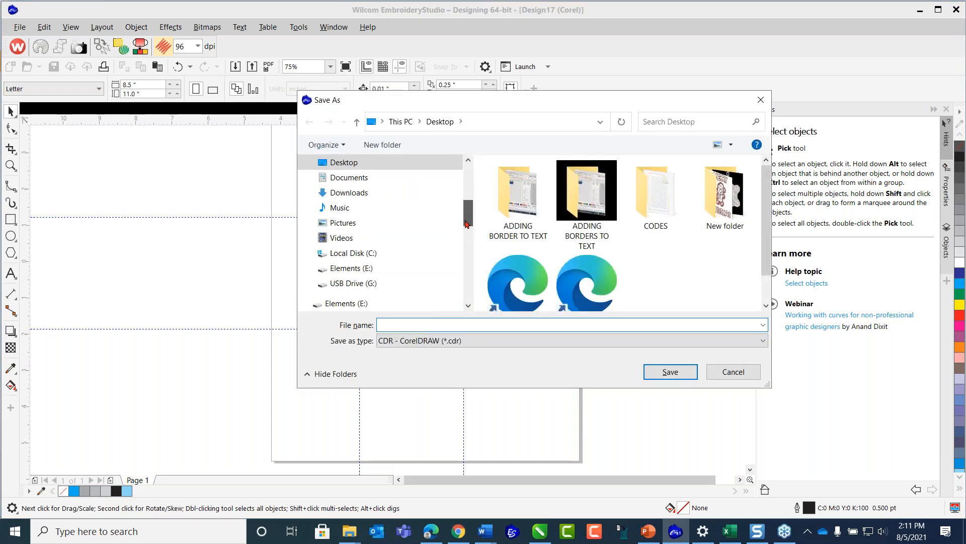
{"action": "left_click", "coordinate": [359, 267]}
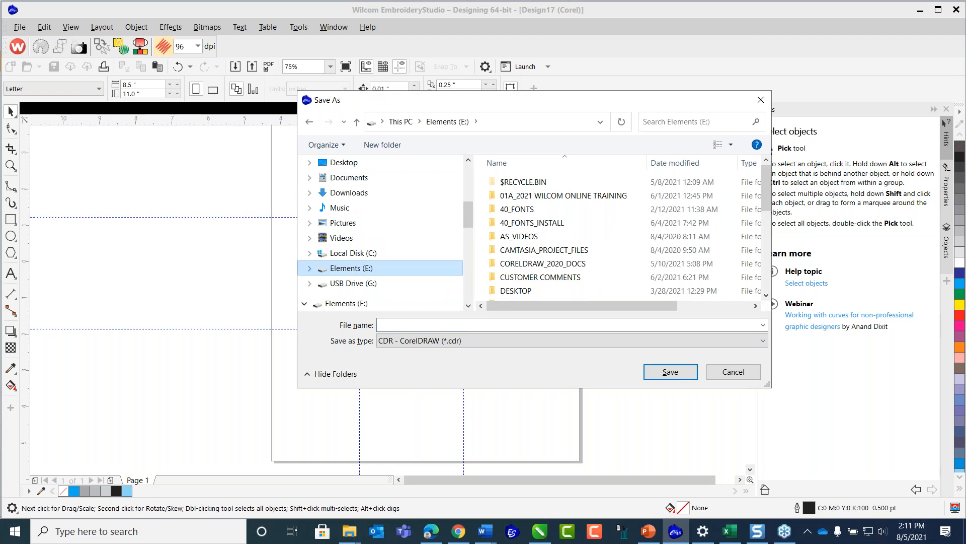
{"action": "double_click", "coordinate": [596, 196]}
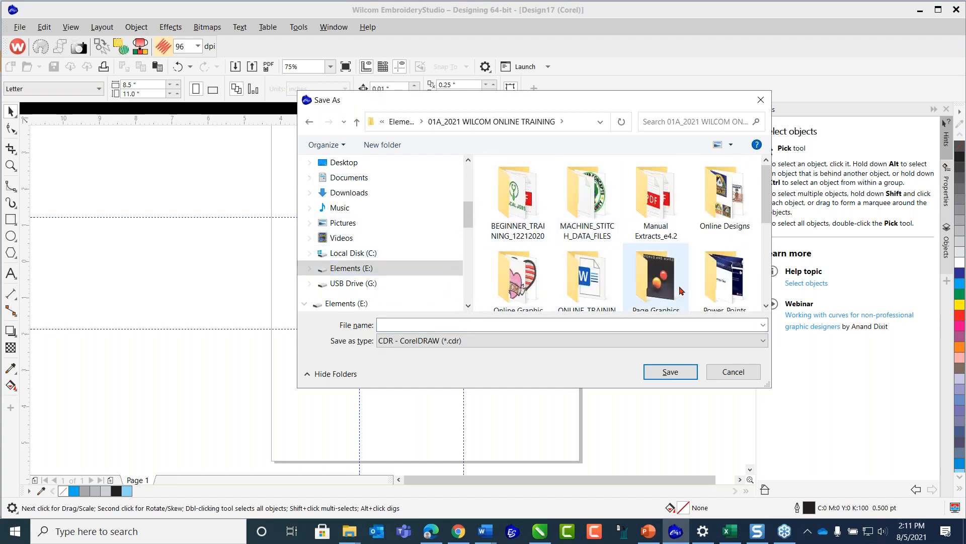
{"action": "left_click_drag", "start_coordinate": [766, 189], "coordinate": [766, 195]}
{"action": "left_click", "coordinate": [522, 267]}
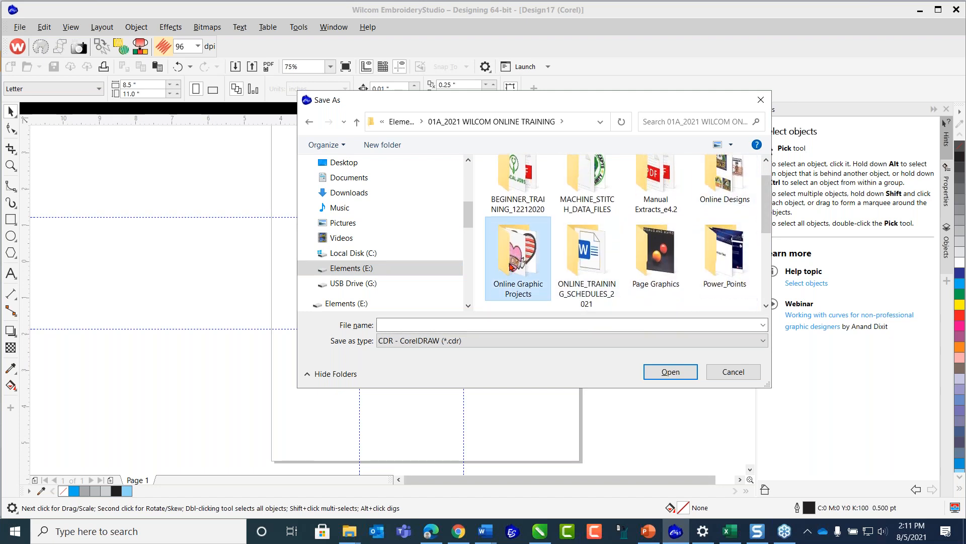
- Name the CDR file Creating_Graphics_CorelDRAW_08052021 and save it
{"action": "left_click", "coordinate": [397, 324]}
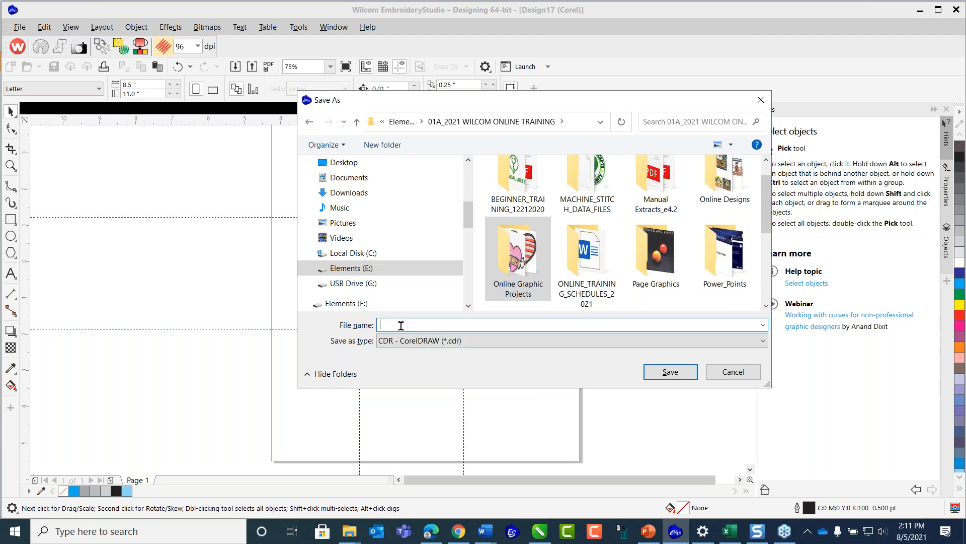
{"action": "type", "text": "Creat"}
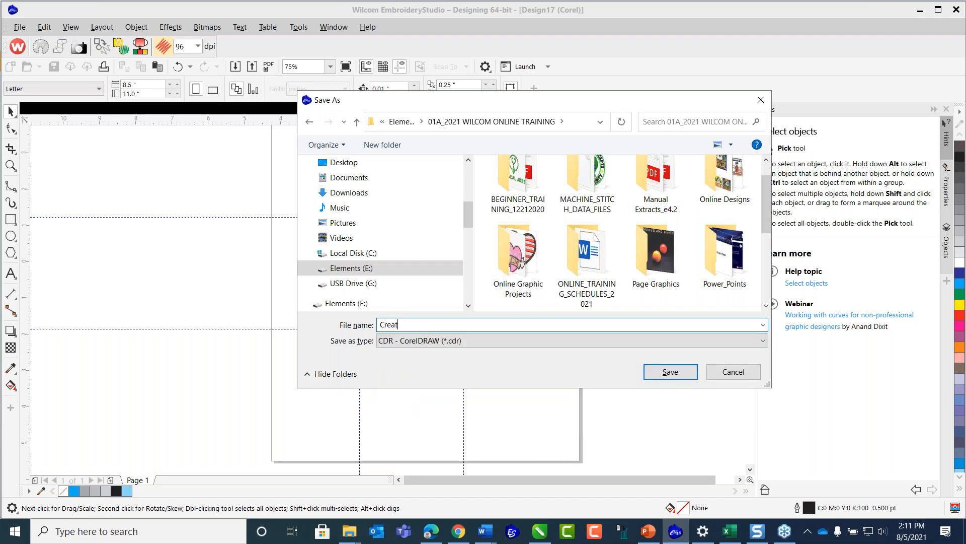
{"action": "type", "text": "ing"}
{"action": "type", "text": "_Graphics_CorelDRAW_08052021"}
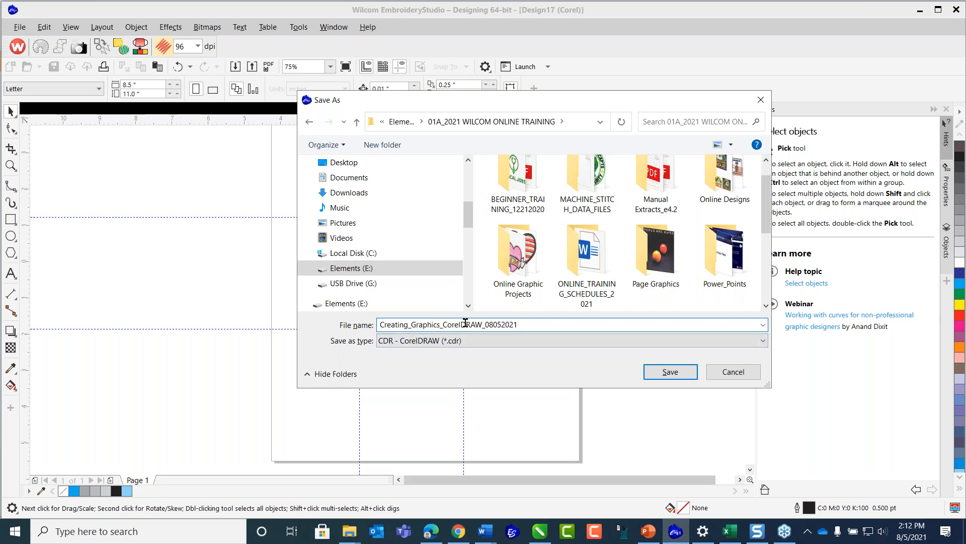
{"action": "left_click", "coordinate": [661, 376]}
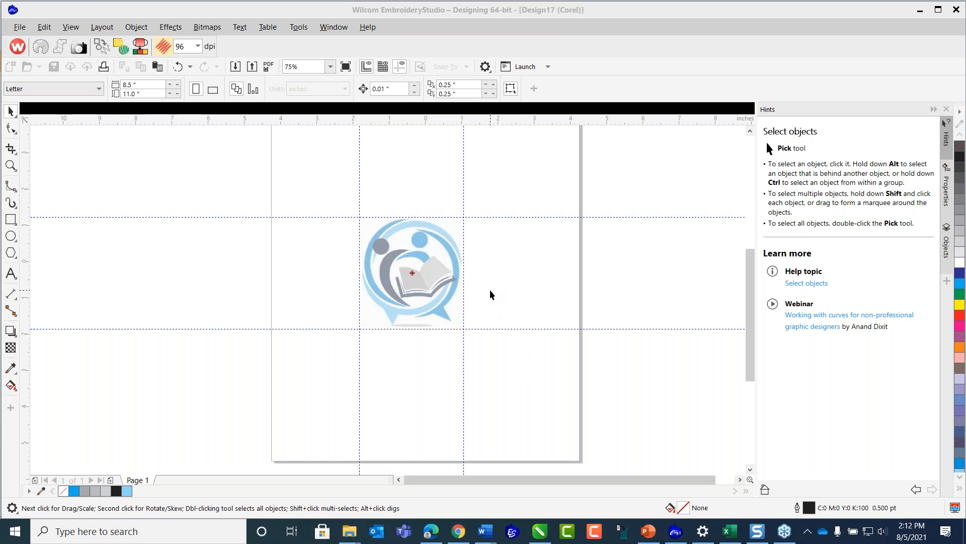
- Try moving the logo bitmap up and across the page's left edge, and undo the move
{"action": "left_click", "coordinate": [434, 257]}
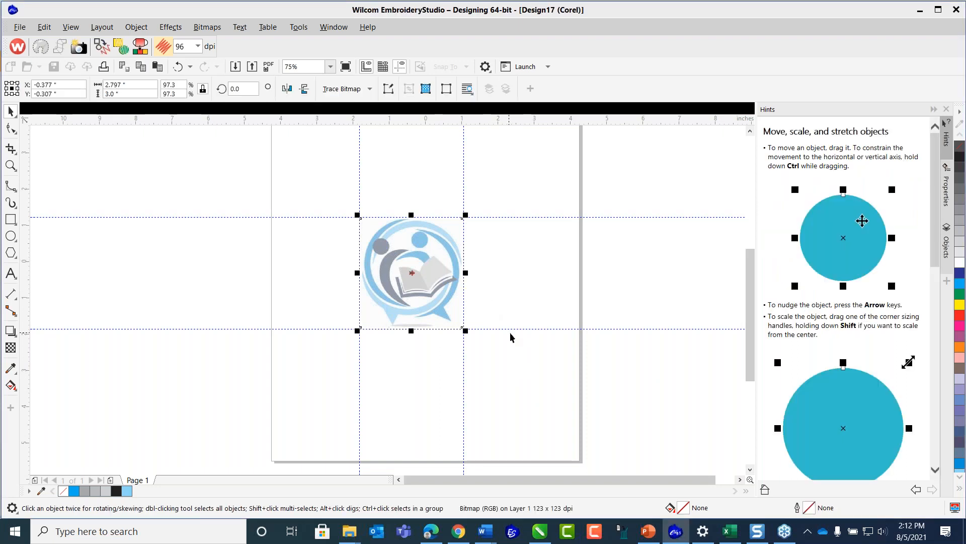
{"action": "left_click_drag", "start_coordinate": [429, 280], "coordinate": [299, 237]}
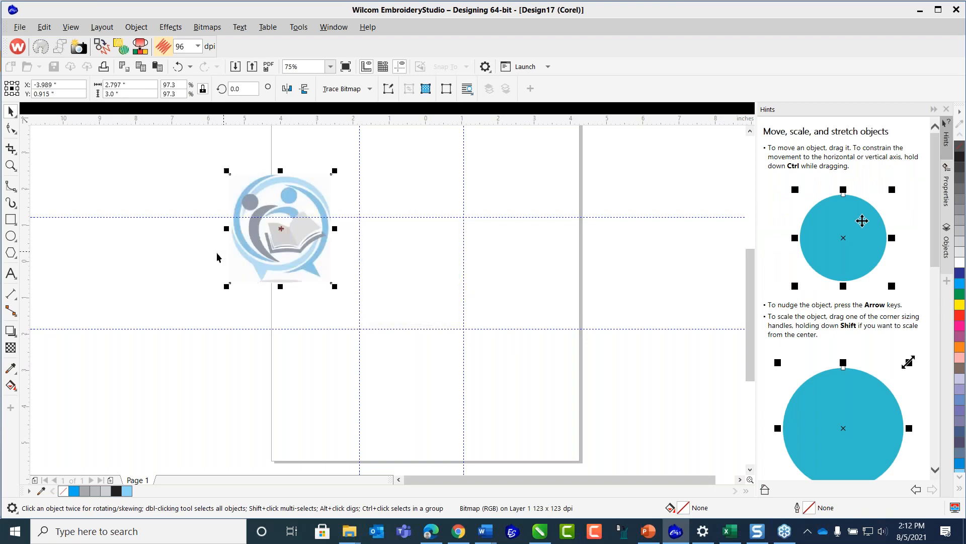
{"action": "left_click", "coordinate": [181, 64]}
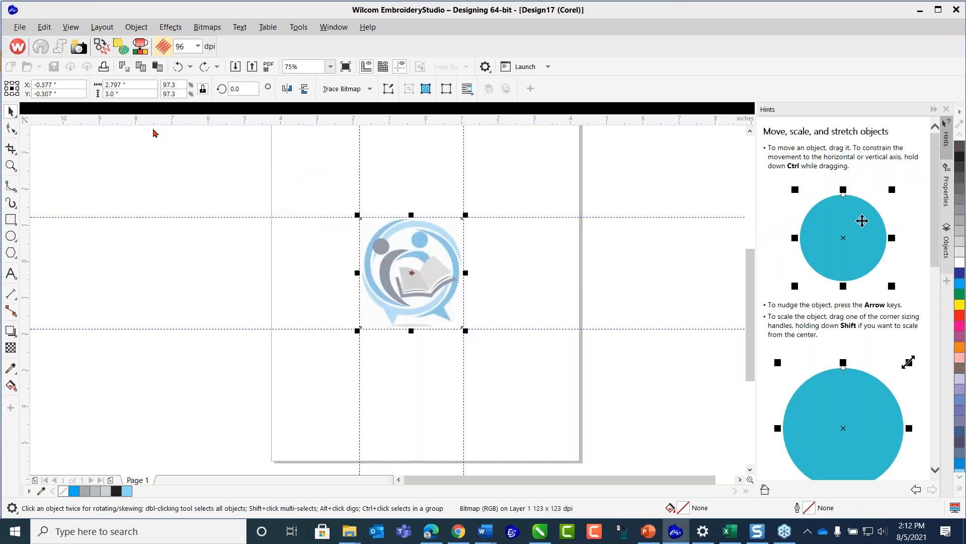
- Lock the logo bitmap in place on the page
{"action": "right_click", "coordinate": [446, 251]}
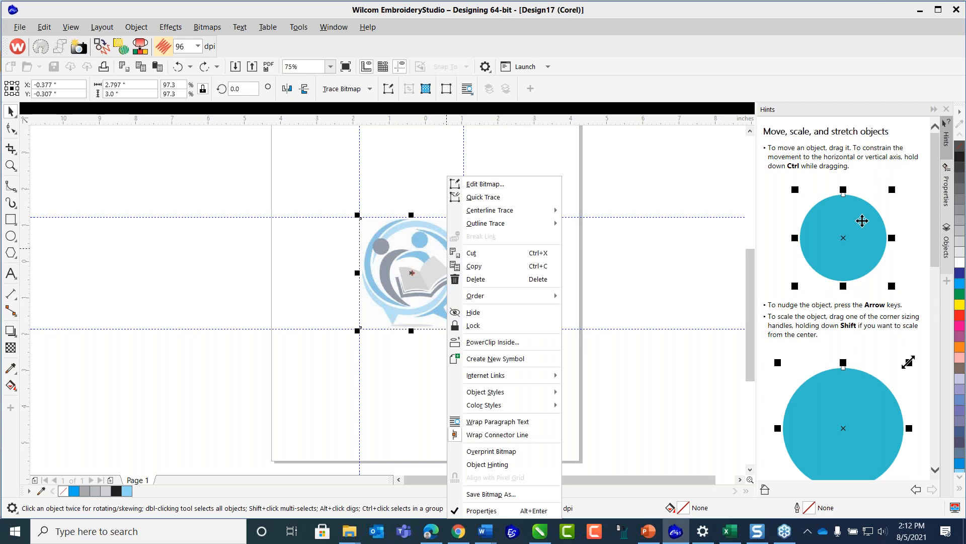
{"action": "left_click", "coordinate": [486, 325]}
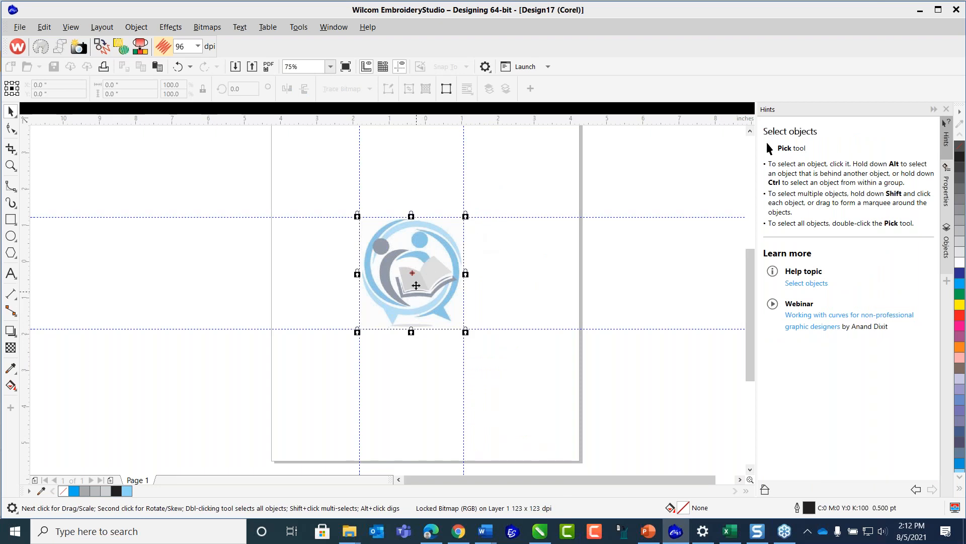
{"action": "scroll", "coordinate": [417, 282], "scroll_direction": "up", "scroll_amount": 2}
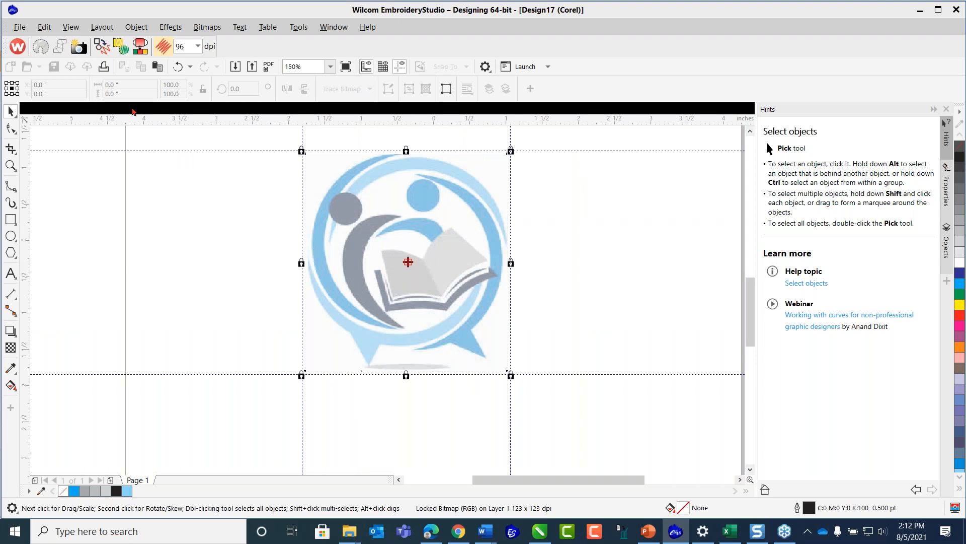
{"action": "key", "text": "ctrl+z"}
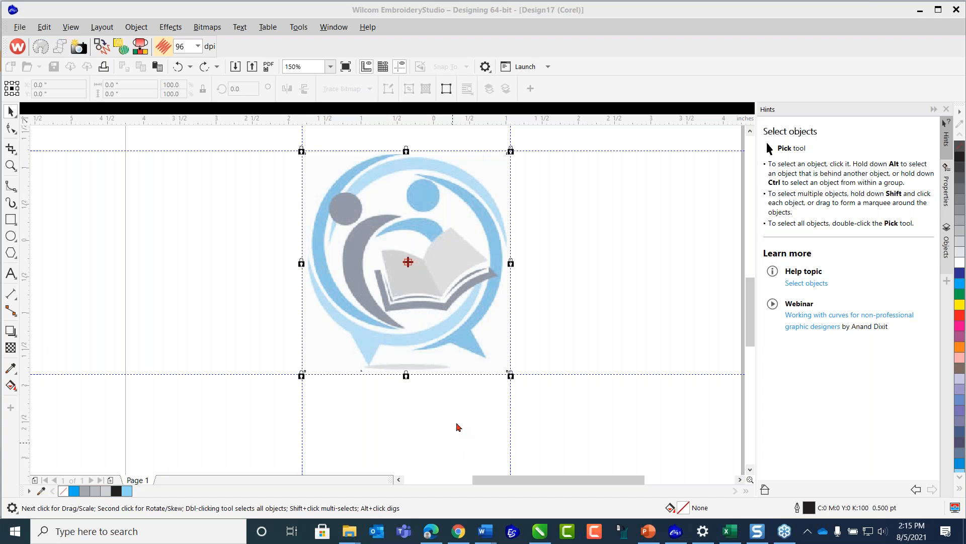
- Sketch a winding Freehand curve about 1.16 by 1.01 inches in the empty area to the upper left of the logo
{"action": "left_click", "coordinate": [329, 67]}
{"action": "left_click", "coordinate": [329, 67]}
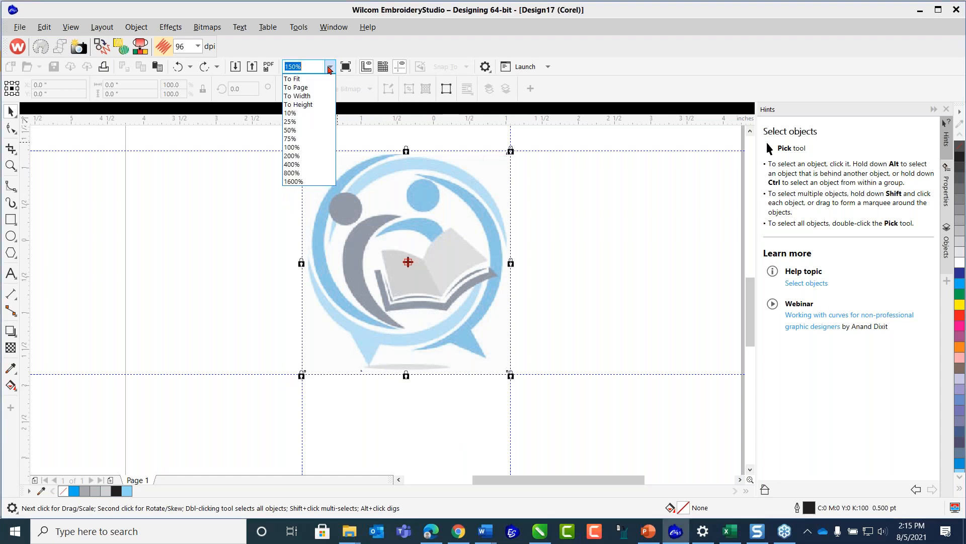
{"action": "left_click", "coordinate": [297, 79]}
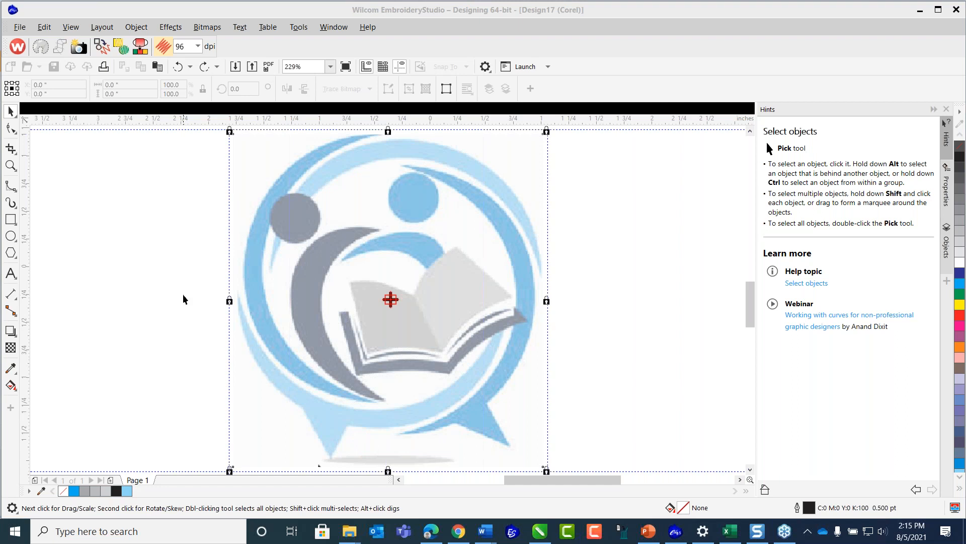
{"action": "left_click", "coordinate": [16, 190]}
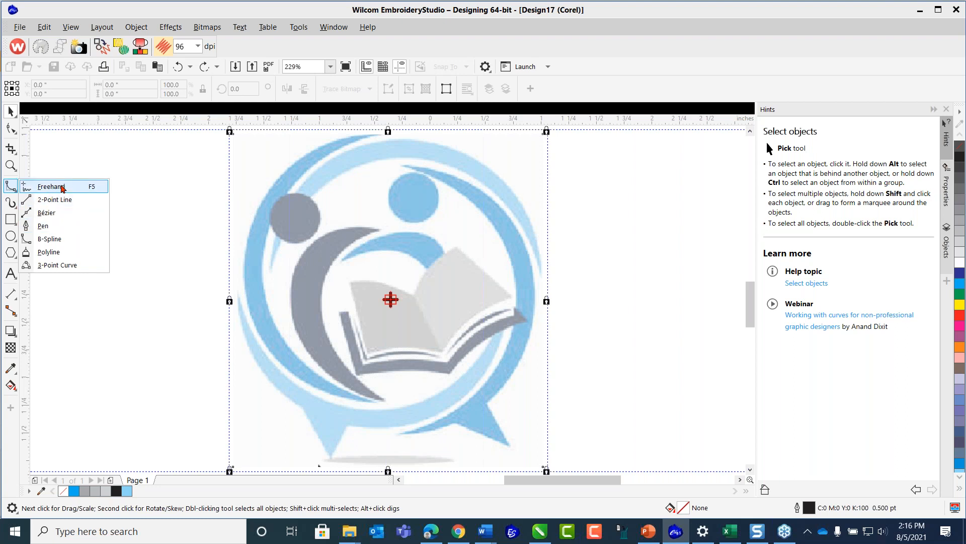
{"action": "left_click", "coordinate": [62, 187]}
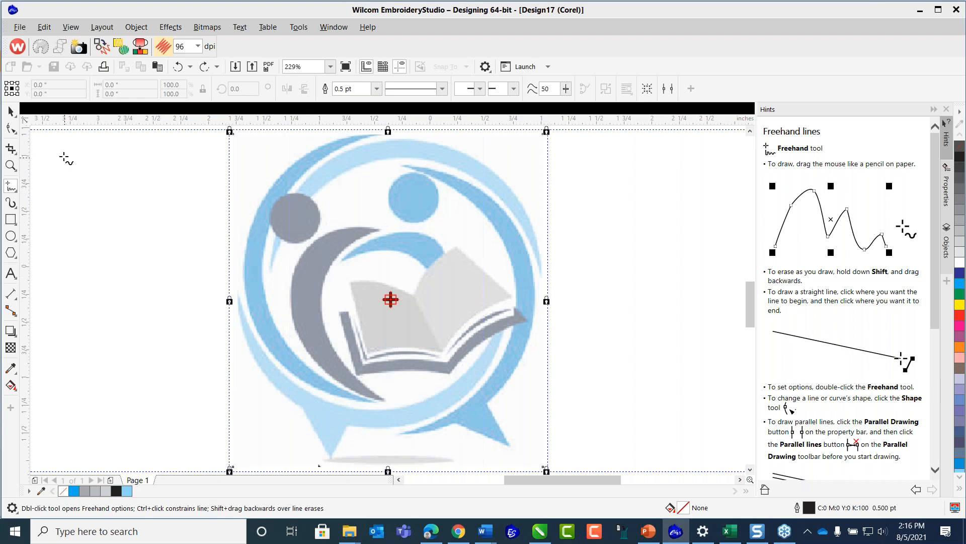
{"action": "mouse_move", "coordinate": [64, 157]}
{"action": "left_mouse_down"}
{"action": "mouse_move", "coordinate": [108, 152]}
{"action": "mouse_move", "coordinate": [96, 175]}
{"action": "mouse_move", "coordinate": [148, 166]}
{"action": "mouse_move", "coordinate": [126, 186]}
{"action": "mouse_move", "coordinate": [171, 188]}
{"action": "mouse_move", "coordinate": [154, 207]}
{"action": "mouse_move", "coordinate": [163, 230]}
{"action": "mouse_move", "coordinate": [124, 260]}
{"action": "mouse_move", "coordinate": [108, 230]}
{"action": "mouse_move", "coordinate": [68, 226]}
{"action": "mouse_move", "coordinate": [101, 202]}
{"action": "mouse_move", "coordinate": [62, 196]}
{"action": "mouse_move", "coordinate": [44, 175]}
{"action": "mouse_move", "coordinate": [56, 159]}
{"action": "mouse_move", "coordinate": [128, 205]}
{"action": "left_mouse_up"}
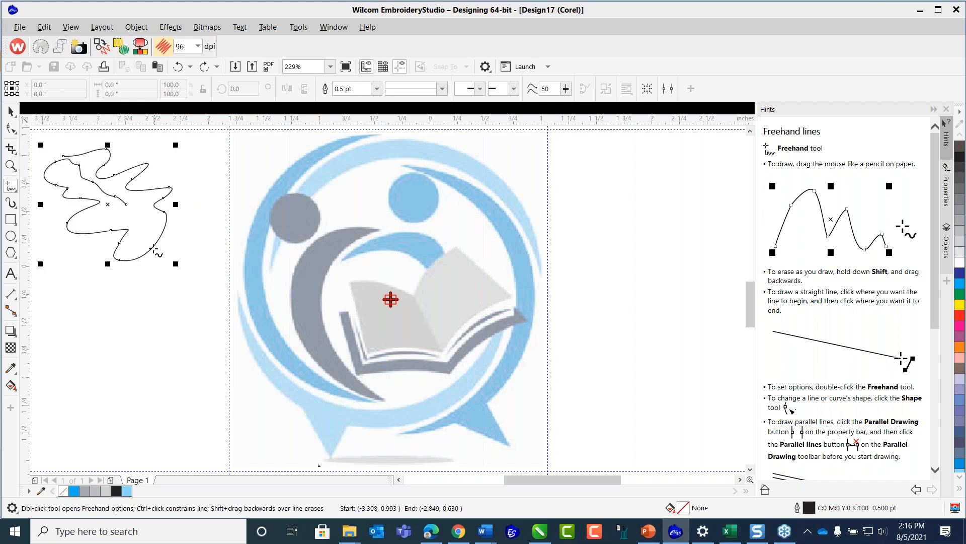
- Draw a long open Bézier line mixing straight and curved segments, winding upward from below the freehand curve to the logo's upper-left corner
{"action": "left_click", "coordinate": [17, 193]}
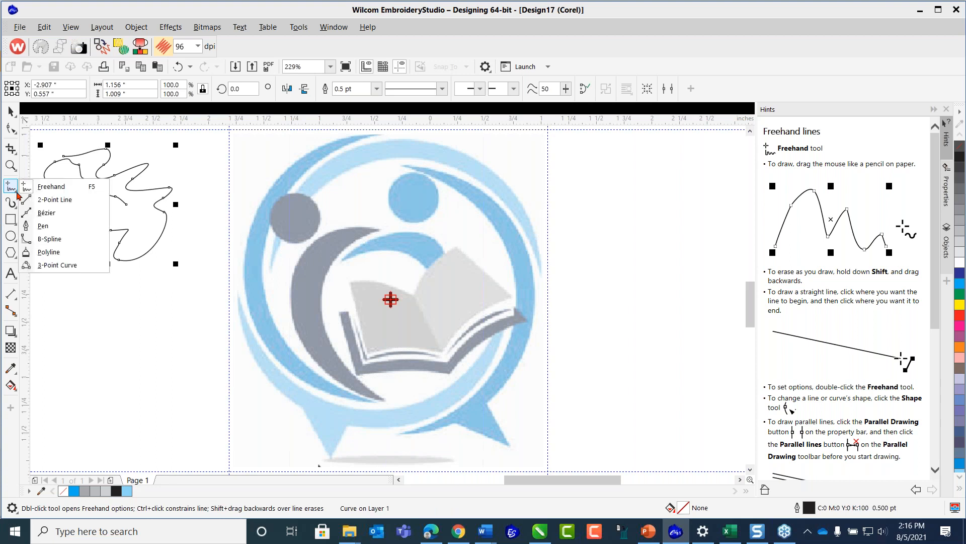
{"action": "left_click", "coordinate": [16, 207]}
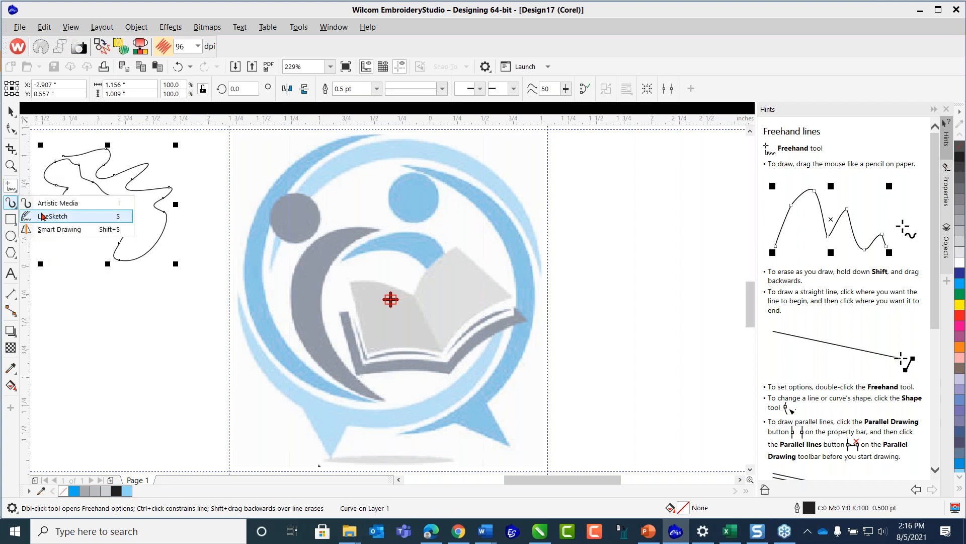
{"action": "left_click", "coordinate": [16, 191]}
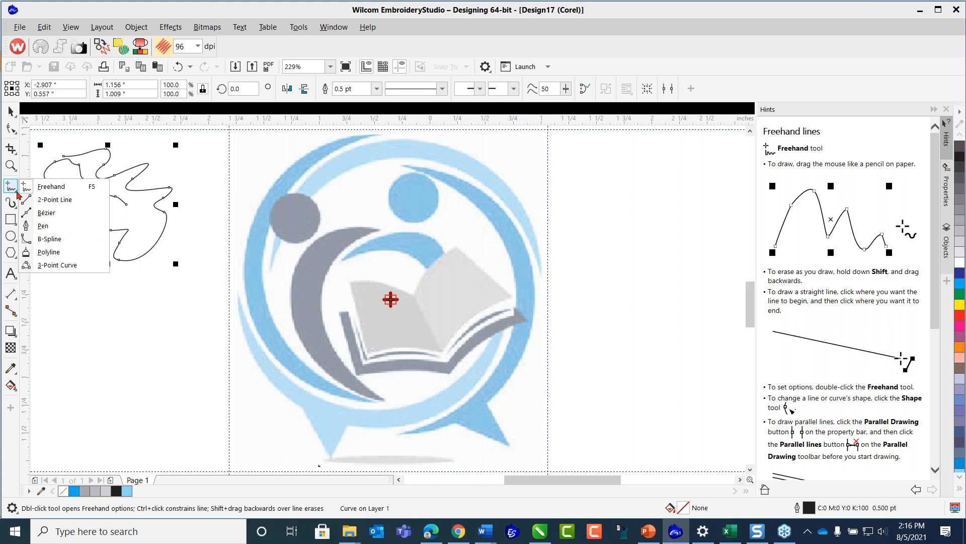
{"action": "left_click", "coordinate": [51, 213]}
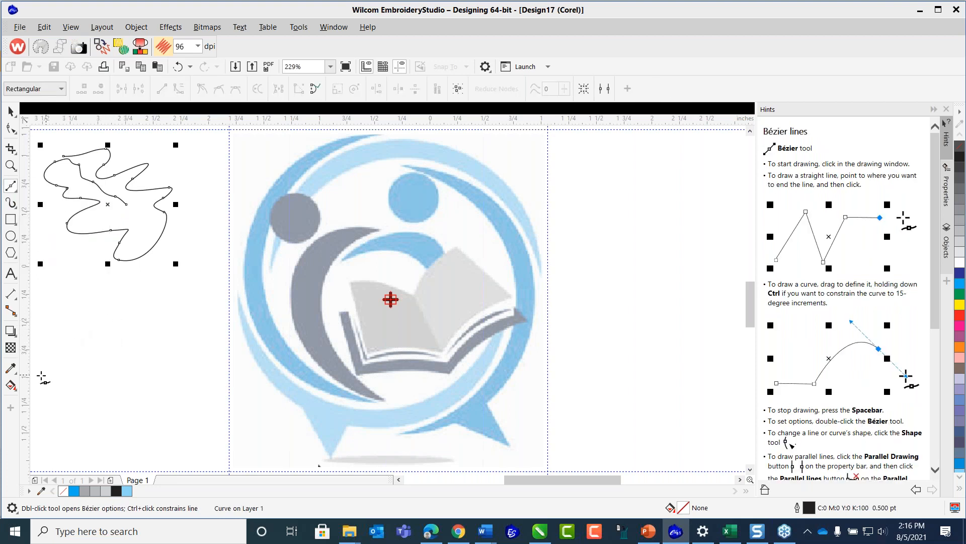
{"action": "left_click", "coordinate": [51, 369]}
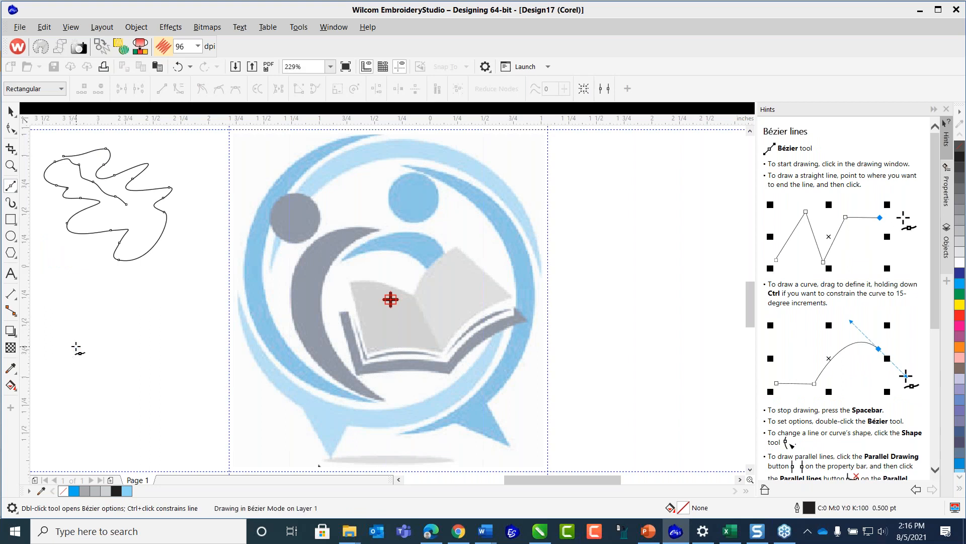
{"action": "left_click", "coordinate": [76, 346]}
{"action": "left_click", "coordinate": [103, 333]}
{"action": "left_click", "coordinate": [128, 326]}
{"action": "left_click", "coordinate": [143, 335]}
{"action": "left_click", "coordinate": [147, 344]}
{"action": "left_click", "coordinate": [159, 351]}
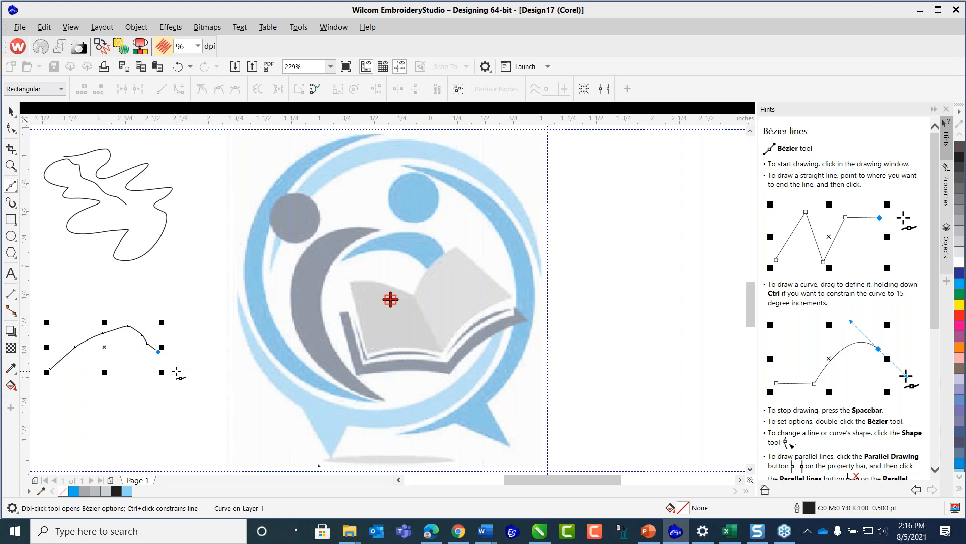
{"action": "left_click_drag", "start_coordinate": [190, 383], "coordinate": [165, 281]}
{"action": "left_click", "coordinate": [171, 256]}
{"action": "left_click", "coordinate": [184, 242]}
{"action": "left_click", "coordinate": [197, 246]}
{"action": "left_click_drag", "start_coordinate": [208, 257], "coordinate": [254, 156]}
{"action": "left_click", "coordinate": [248, 149]}
{"action": "left_click", "coordinate": [229, 144]}
{"action": "left_click", "coordinate": [211, 147]}
{"action": "left_click", "coordinate": [202, 156]}
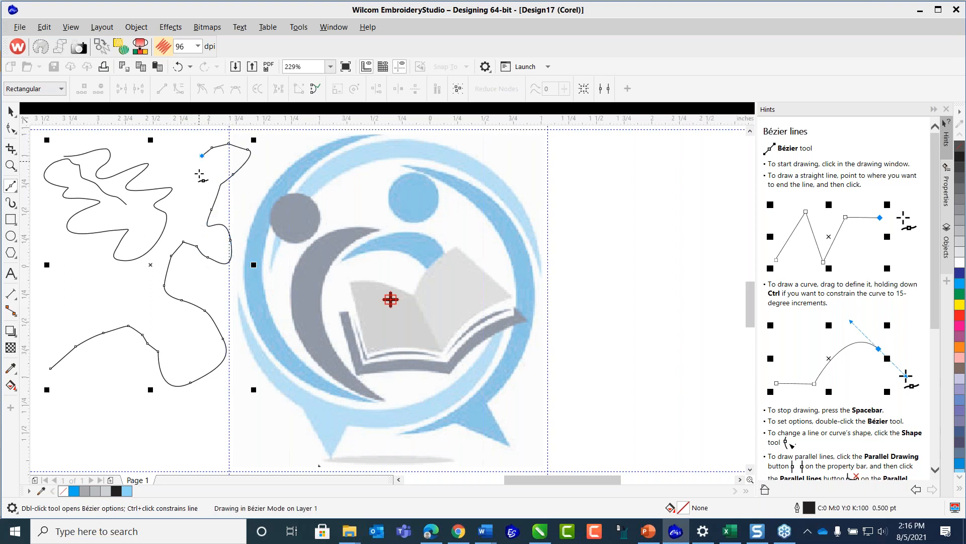
- Draw a closed irregular Pen shape about 1.70 by 0.48 inches beneath the Bézier curve, ending on its first node
{"action": "left_click", "coordinate": [16, 193]}
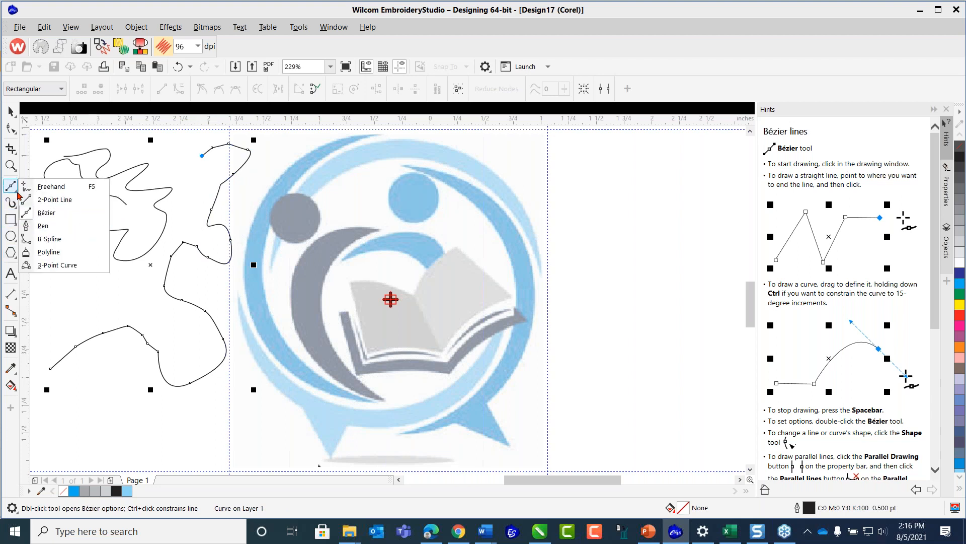
{"action": "left_click", "coordinate": [43, 225]}
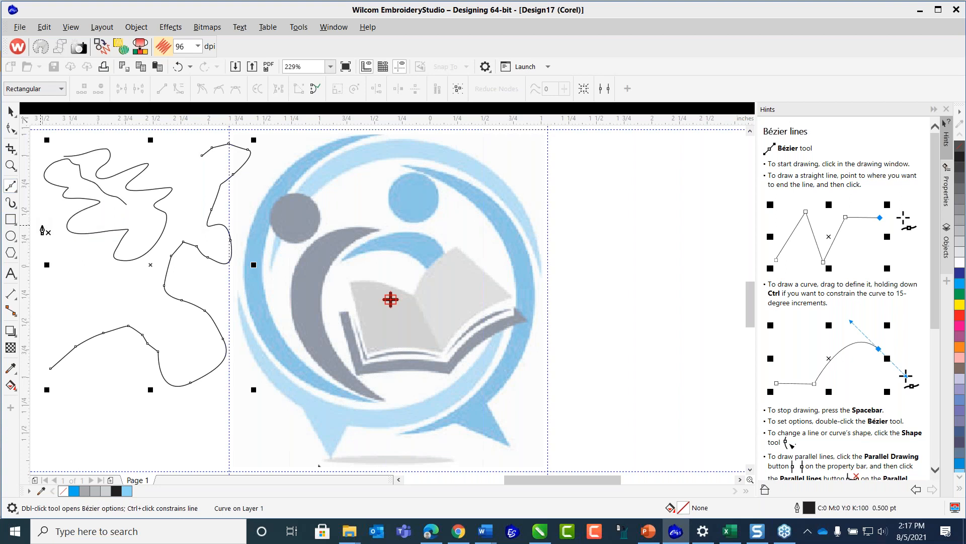
{"action": "left_click", "coordinate": [59, 422]}
{"action": "left_click", "coordinate": [84, 404]}
{"action": "left_click", "coordinate": [95, 429]}
{"action": "left_click", "coordinate": [114, 417]}
{"action": "left_click", "coordinate": [122, 430]}
{"action": "left_click", "coordinate": [138, 440]}
{"action": "left_click", "coordinate": [149, 439]}
{"action": "left_click", "coordinate": [159, 427]}
{"action": "left_click", "coordinate": [169, 418]}
{"action": "left_click", "coordinate": [177, 413]}
{"action": "left_click", "coordinate": [191, 408]}
{"action": "left_click", "coordinate": [211, 407]}
{"action": "left_click", "coordinate": [220, 408]}
{"action": "left_click", "coordinate": [238, 412]}
{"action": "left_click", "coordinate": [241, 415]}
{"action": "left_click", "coordinate": [244, 428]}
{"action": "left_click", "coordinate": [245, 439]}
{"action": "left_click", "coordinate": [236, 445]}
{"action": "left_click", "coordinate": [209, 439]}
{"action": "left_click", "coordinate": [196, 439]}
{"action": "left_click", "coordinate": [166, 452]}
{"action": "left_click", "coordinate": [147, 455]}
{"action": "left_click", "coordinate": [122, 457]}
{"action": "left_click", "coordinate": [102, 454]}
{"action": "left_click", "coordinate": [89, 454]}
{"action": "left_click", "coordinate": [75, 445]}
{"action": "left_click", "coordinate": [64, 437]}
{"action": "left_click", "coordinate": [58, 423]}
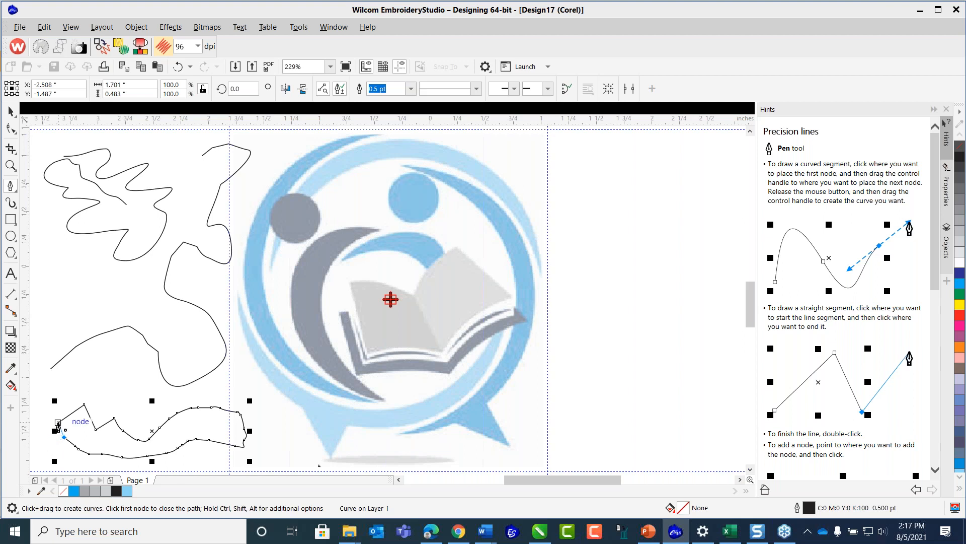
{"action": "left_click", "coordinate": [58, 423]}
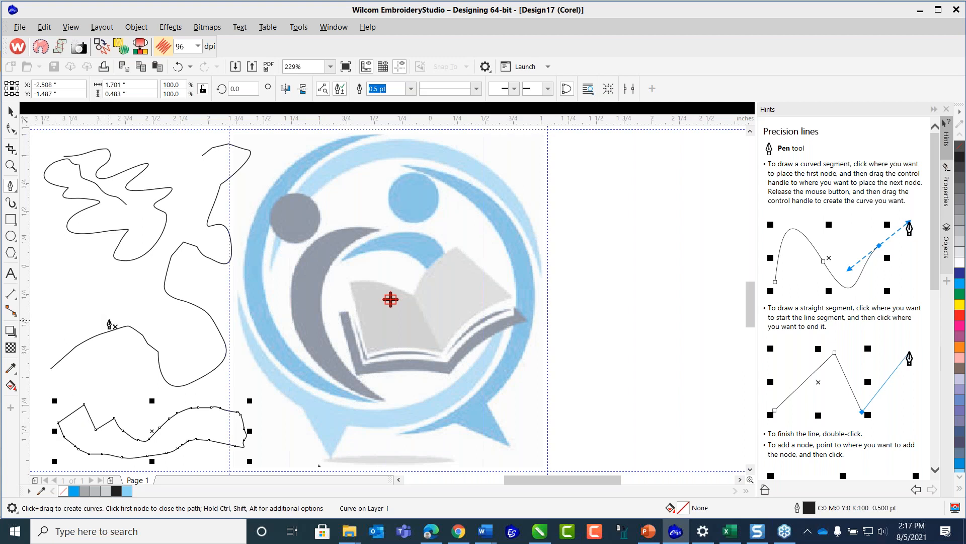
- Activate the B-Spline tool for drawing curves from control points
{"action": "left_click", "coordinate": [16, 195]}
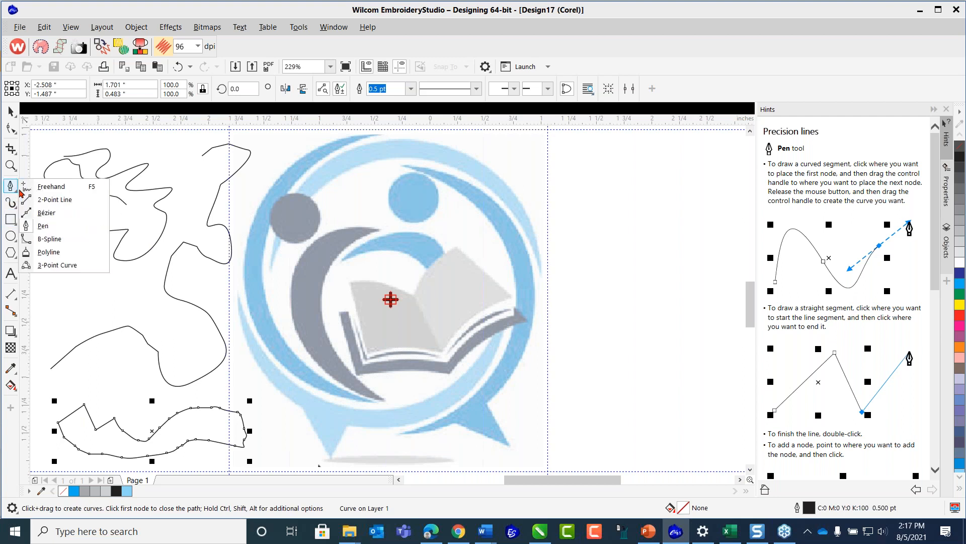
{"action": "left_click", "coordinate": [45, 239]}
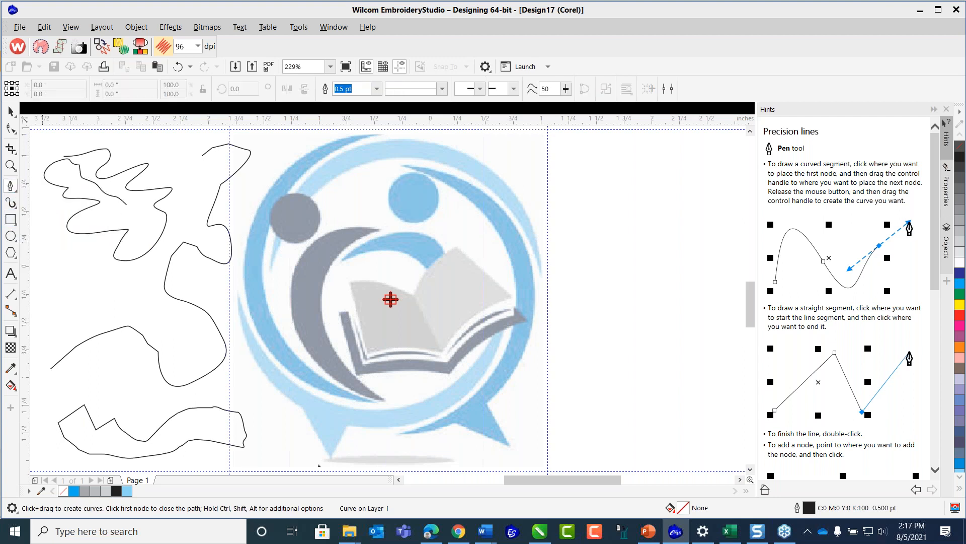
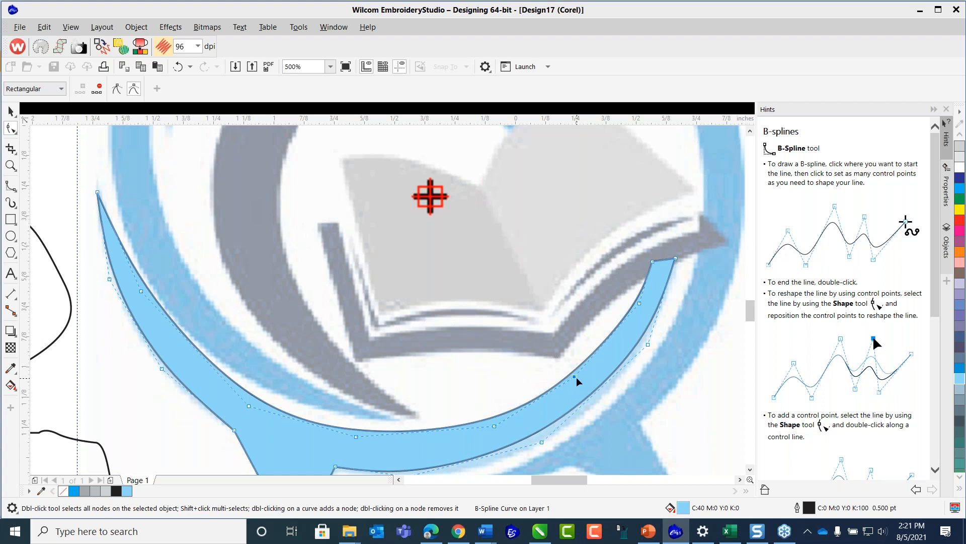
- Fine-tune two control points along the inner edge of the light-blue lower swoosh to match the logo's curve, and deselect it
{"action": "left_click_drag", "start_coordinate": [576, 379], "coordinate": [576, 380]}
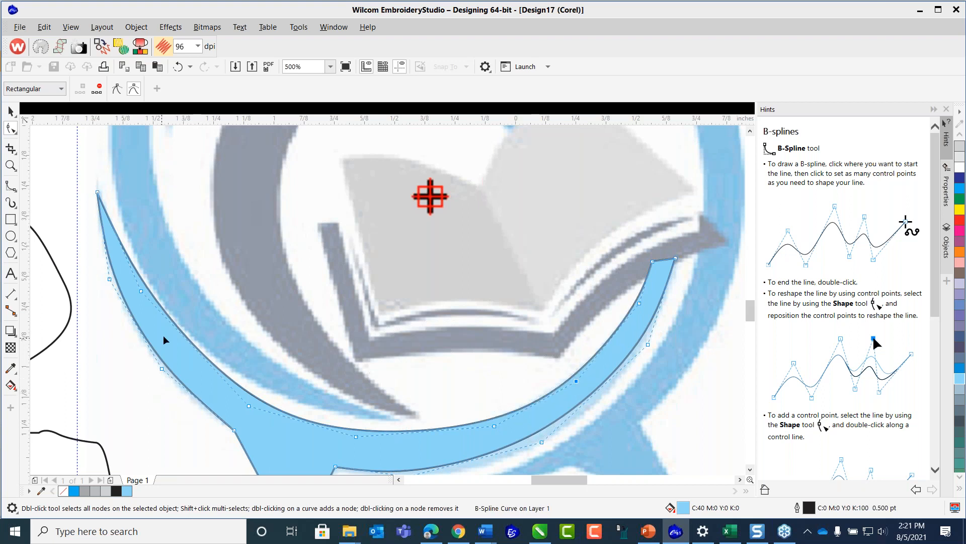
{"action": "left_click_drag", "start_coordinate": [140, 291], "coordinate": [139, 304]}
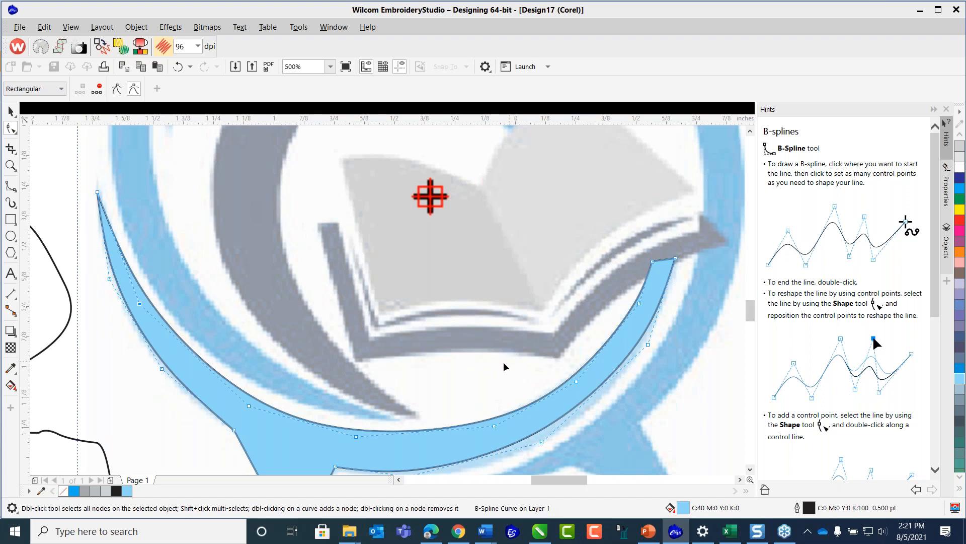
{"action": "scroll", "coordinate": [458, 367], "scroll_direction": "down", "scroll_amount": 1}
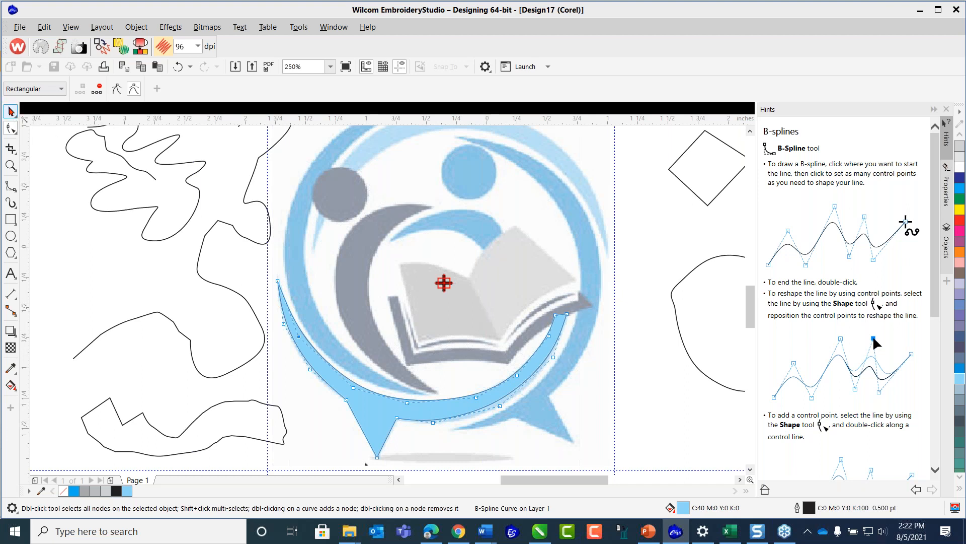
{"action": "left_click", "coordinate": [11, 111]}
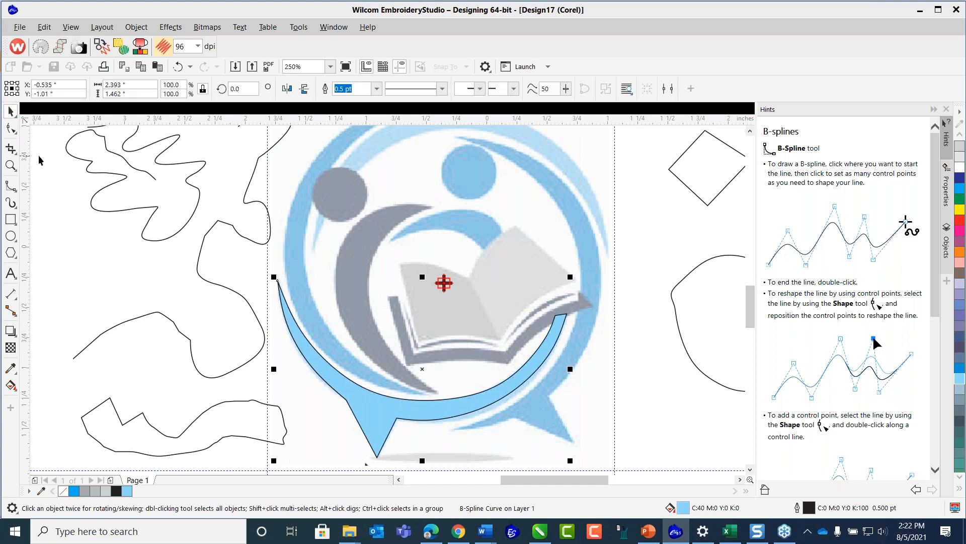
{"action": "left_click", "coordinate": [102, 255]}
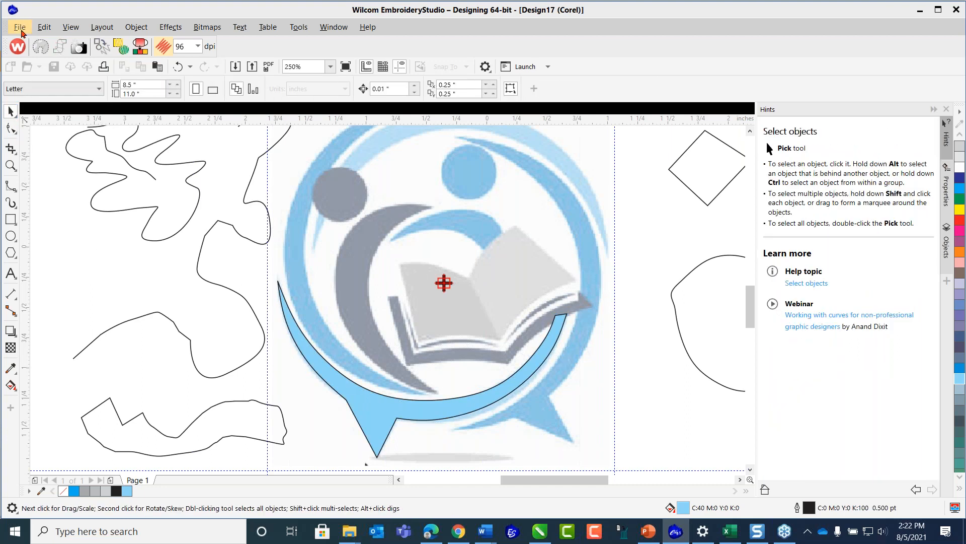
- Save the drawing as a CDR over the existing file Creating_Graphics_CorelDRAW_08052021.cdr in the 01A_2021 WILCOM ONLINE TRAINING folder
{"action": "left_click", "coordinate": [20, 29]}
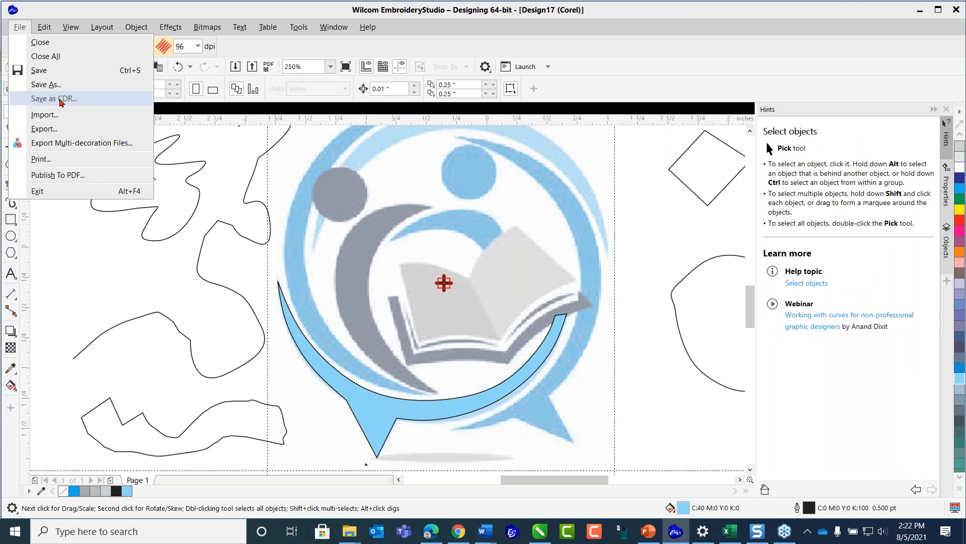
{"action": "left_click", "coordinate": [61, 100]}
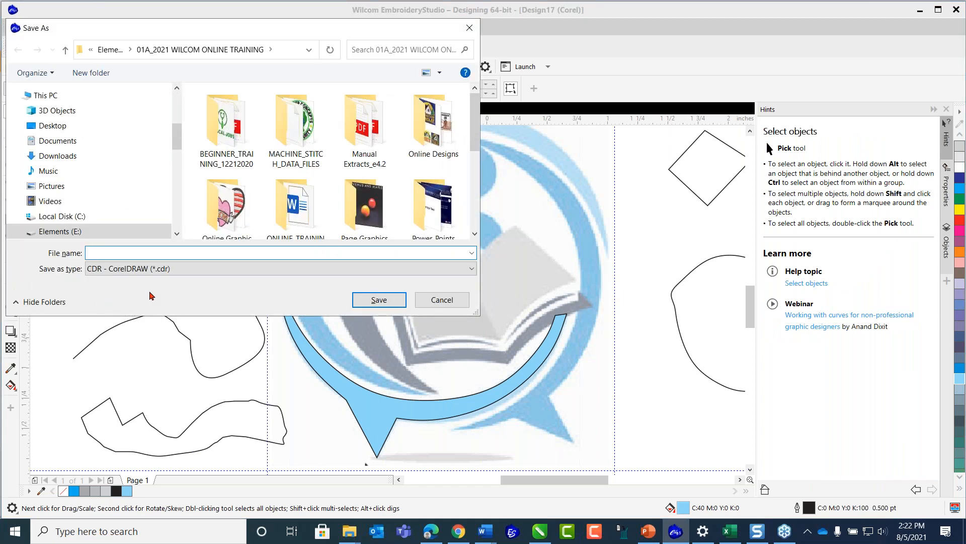
{"action": "left_click_drag", "start_coordinate": [470, 113], "coordinate": [471, 195]}
{"action": "left_click", "coordinate": [432, 151]}
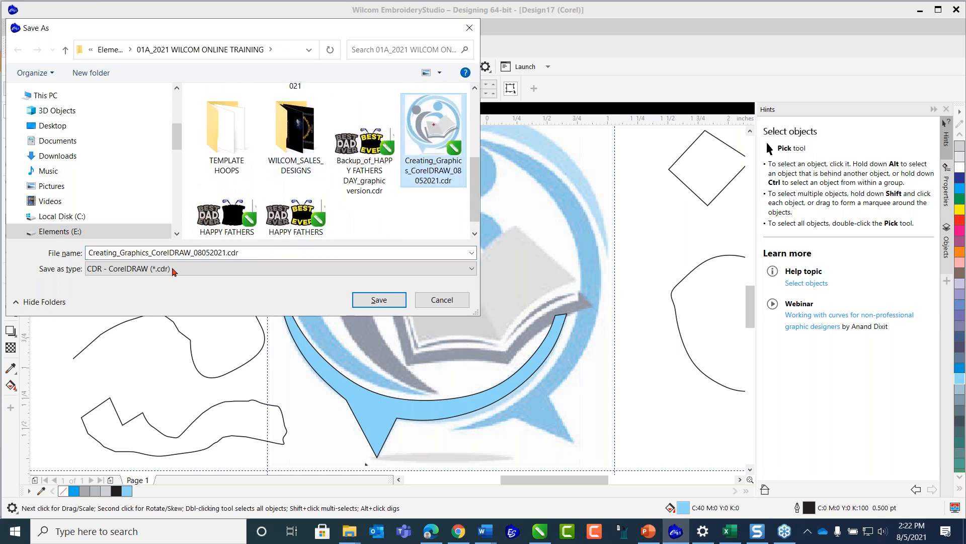
{"action": "left_click", "coordinate": [378, 300]}
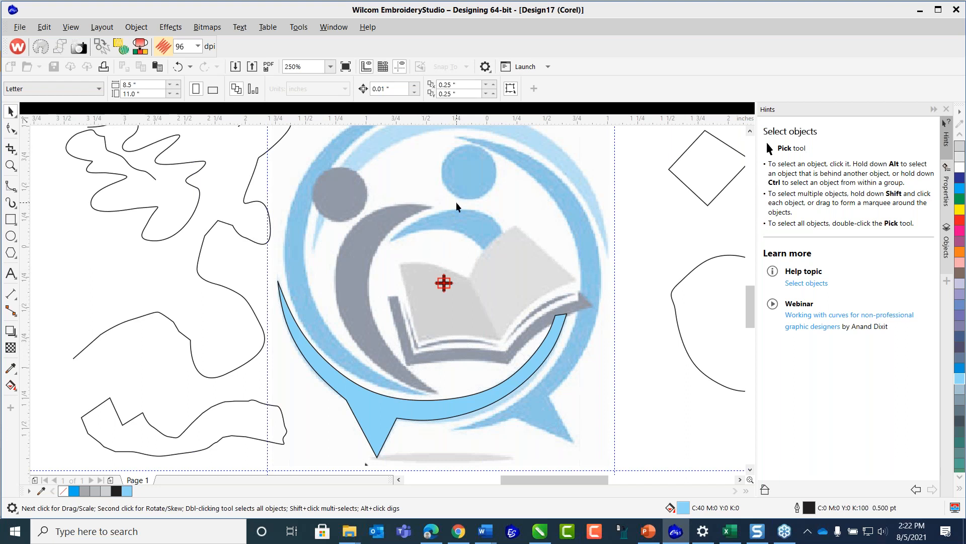
- Trace the small light-blue sliver below the grey head as a closed B-spline about 0.14 by 0.38 inches, and deselect it
{"action": "scroll", "coordinate": [334, 236], "scroll_direction": "up", "scroll_amount": 2}
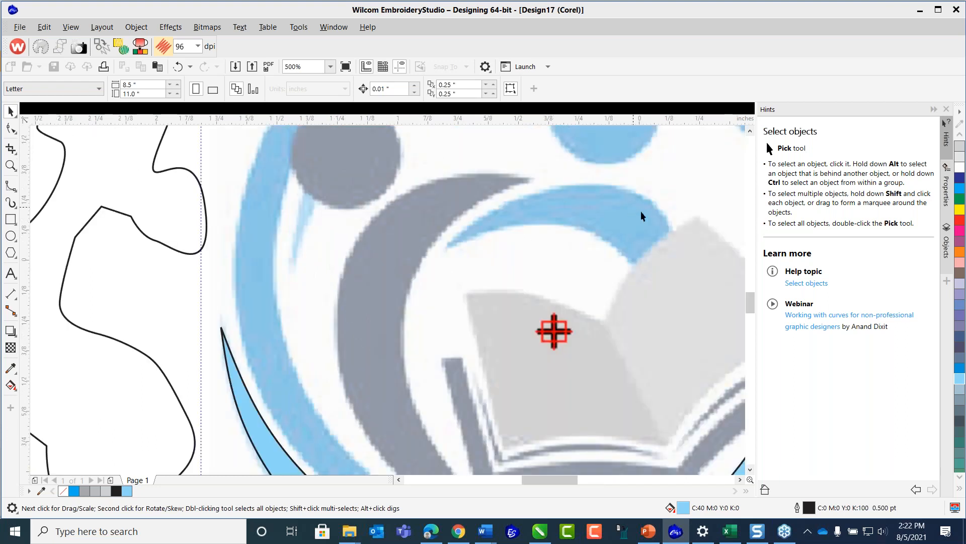
{"action": "left_click", "coordinate": [10, 185]}
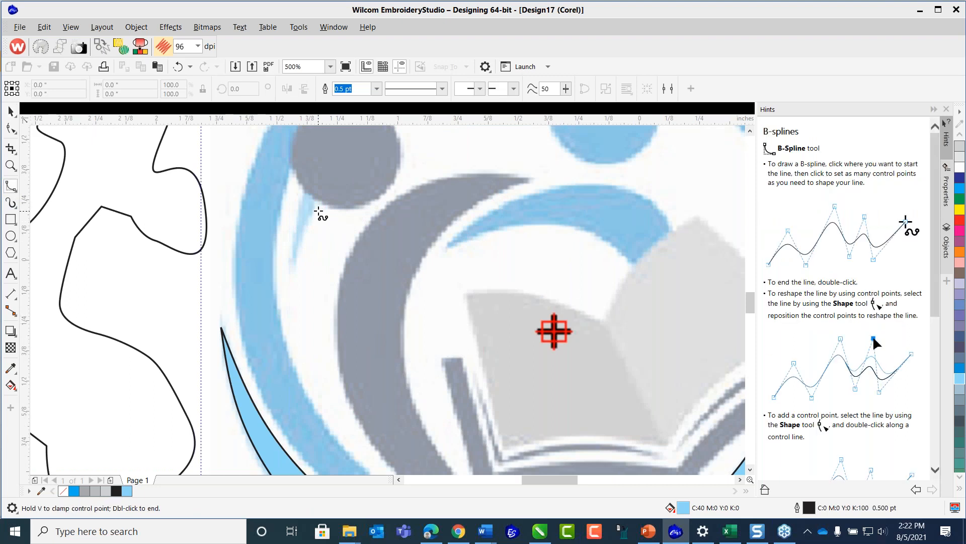
{"action": "left_click", "coordinate": [327, 188]}
{"action": "left_click", "coordinate": [304, 227]}
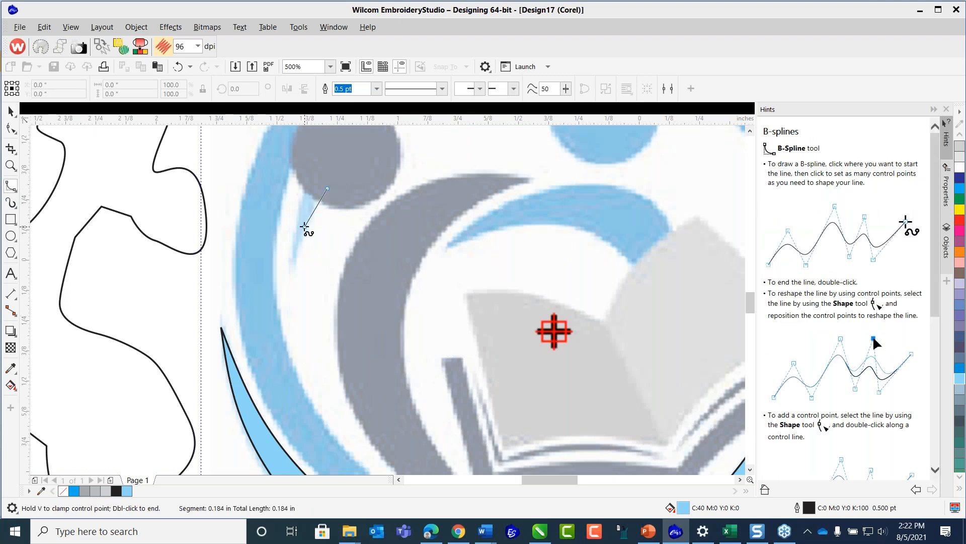
{"action": "left_click", "coordinate": [293, 271]}
{"action": "left_click", "coordinate": [297, 215]}
{"action": "left_click", "coordinate": [309, 180]}
{"action": "double_click", "coordinate": [327, 188]}
{"action": "scroll", "coordinate": [404, 151], "scroll_direction": "down", "scroll_amount": 1}
{"action": "scroll", "coordinate": [399, 164], "scroll_direction": "up", "scroll_amount": 1}
{"action": "scroll", "coordinate": [422, 155], "scroll_direction": "down", "scroll_amount": 1}
{"action": "scroll", "coordinate": [423, 155], "scroll_direction": "down", "scroll_amount": 1}
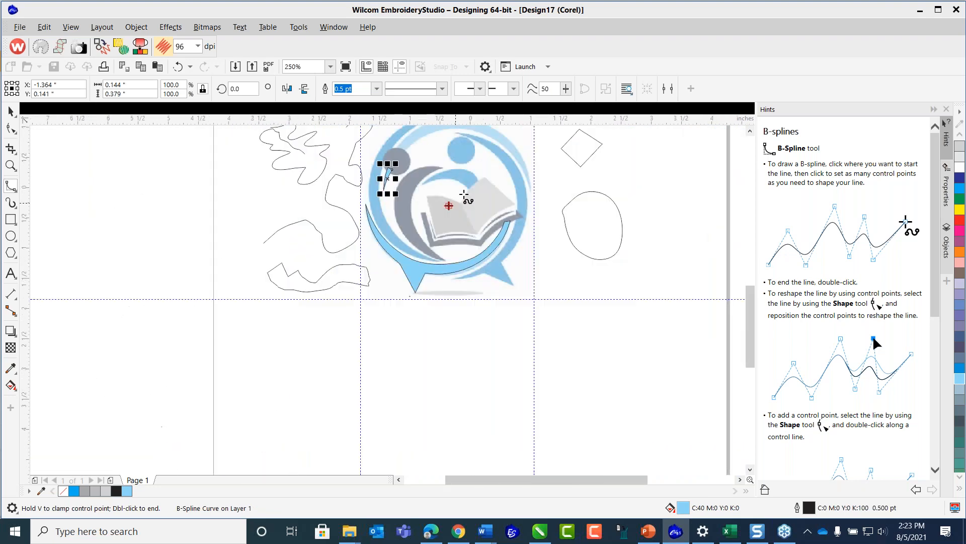
{"action": "left_click", "coordinate": [750, 131]}
{"action": "key", "text": "space"}
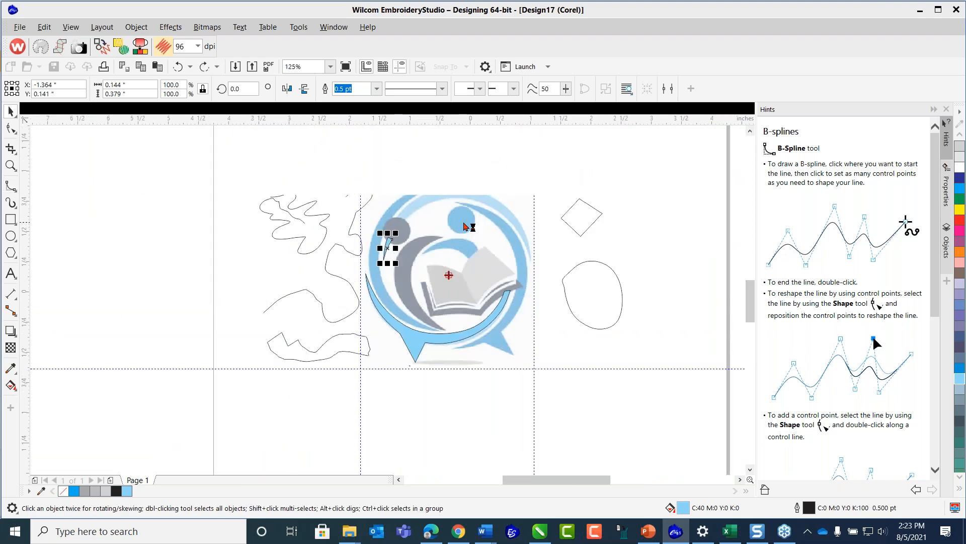
{"action": "scroll", "coordinate": [468, 173], "scroll_direction": "up", "scroll_amount": 2}
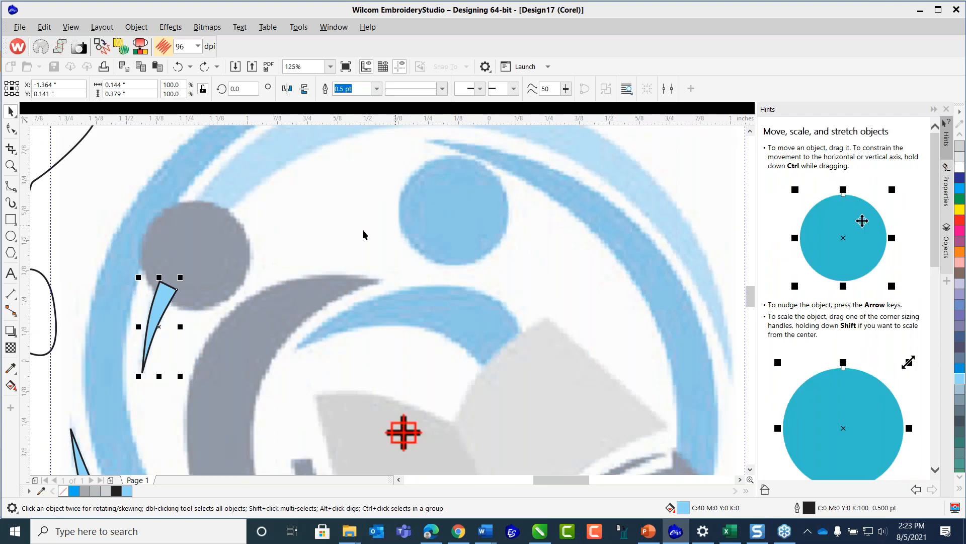
{"action": "left_click", "coordinate": [750, 131]}
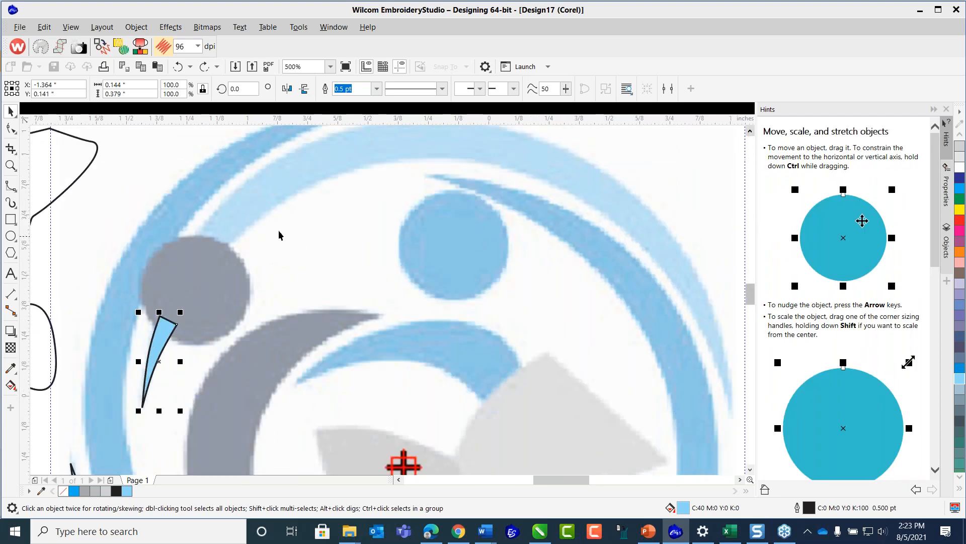
{"action": "left_click", "coordinate": [223, 249]}
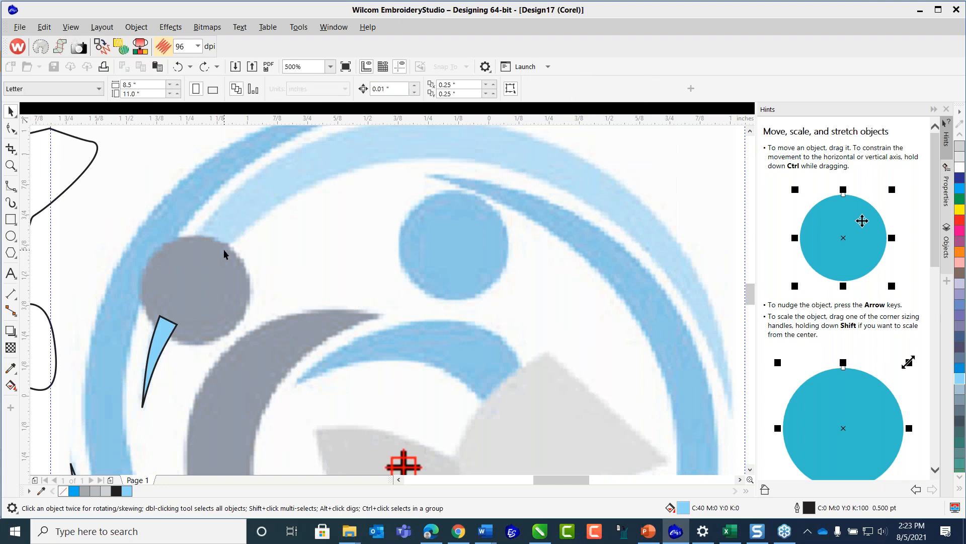
- Trace the inner edge of the logo's light-blue upper arc with a B-spline, from the grey head to the arc's pointed right end
{"action": "left_click", "coordinate": [11, 185]}
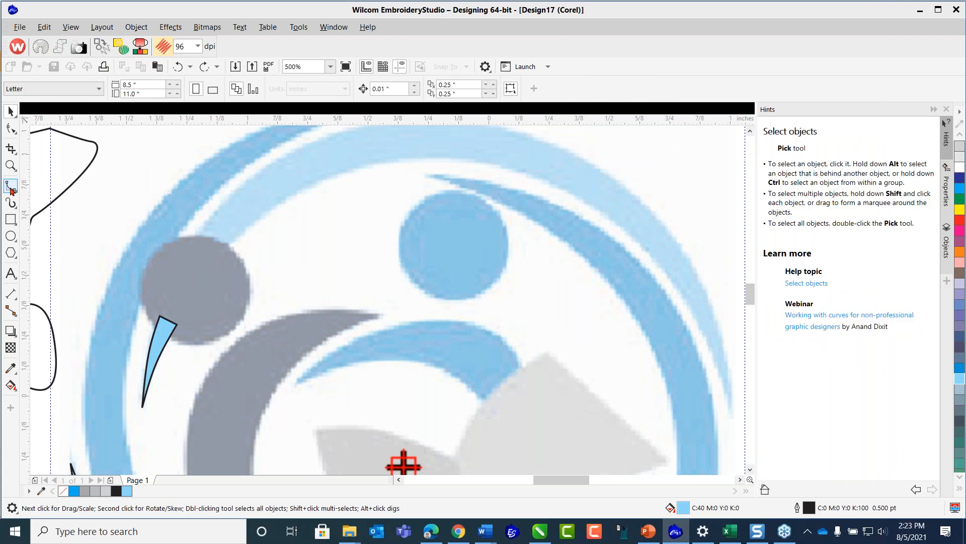
{"action": "left_click", "coordinate": [222, 254]}
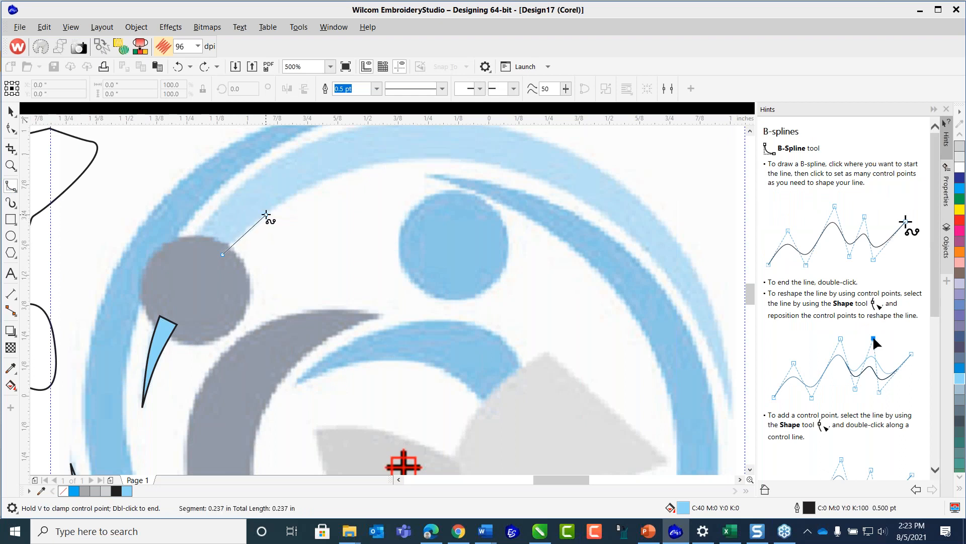
{"action": "left_click", "coordinate": [270, 210]}
{"action": "left_click", "coordinate": [342, 174]}
{"action": "left_click", "coordinate": [427, 157]}
{"action": "left_click", "coordinate": [520, 171]}
{"action": "left_click", "coordinate": [587, 202]}
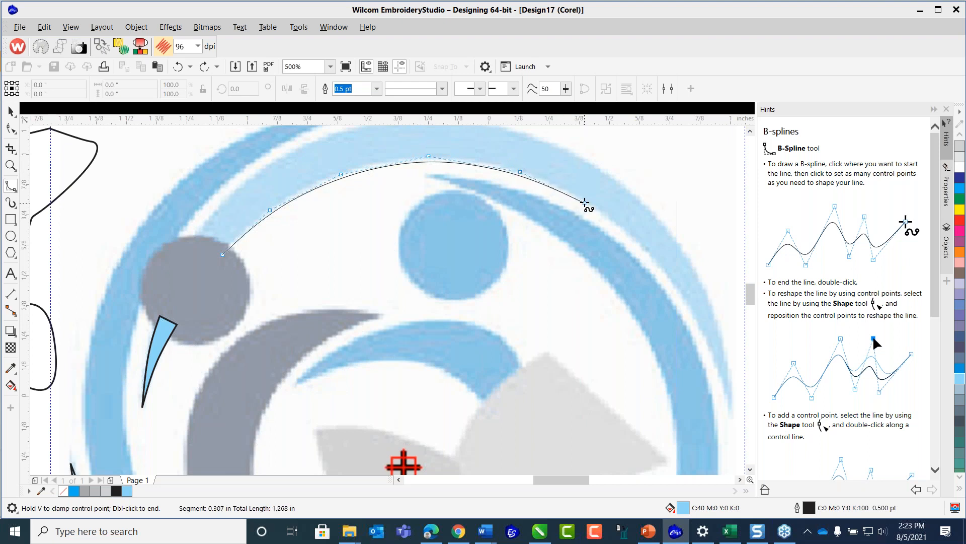
{"action": "left_click", "coordinate": [646, 251]}
{"action": "left_click", "coordinate": [700, 325]}
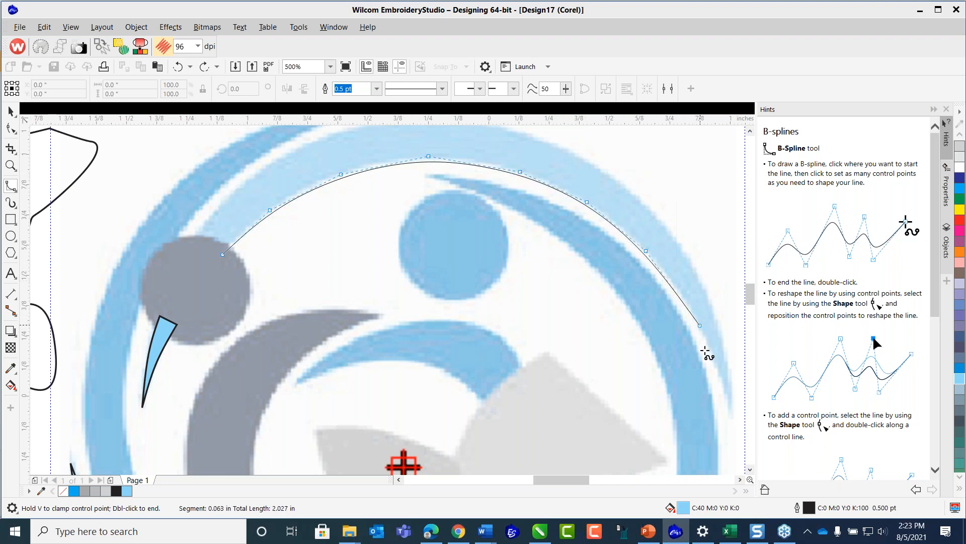
{"action": "left_click", "coordinate": [719, 376]}
{"action": "left_click", "coordinate": [730, 414]}
- Trace the arc's outer edge back to the grey head, close the B-spline at about 2.22 by 1.20 inches, and deselect it
{"action": "left_click", "coordinate": [732, 394]}
{"action": "left_click", "coordinate": [722, 338]}
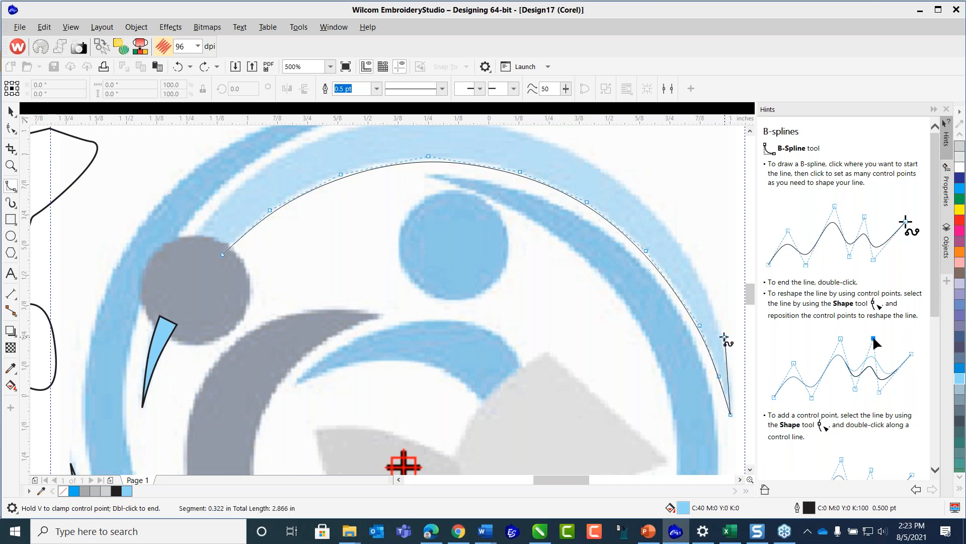
{"action": "left_click", "coordinate": [675, 237]}
{"action": "left_click", "coordinate": [576, 155]}
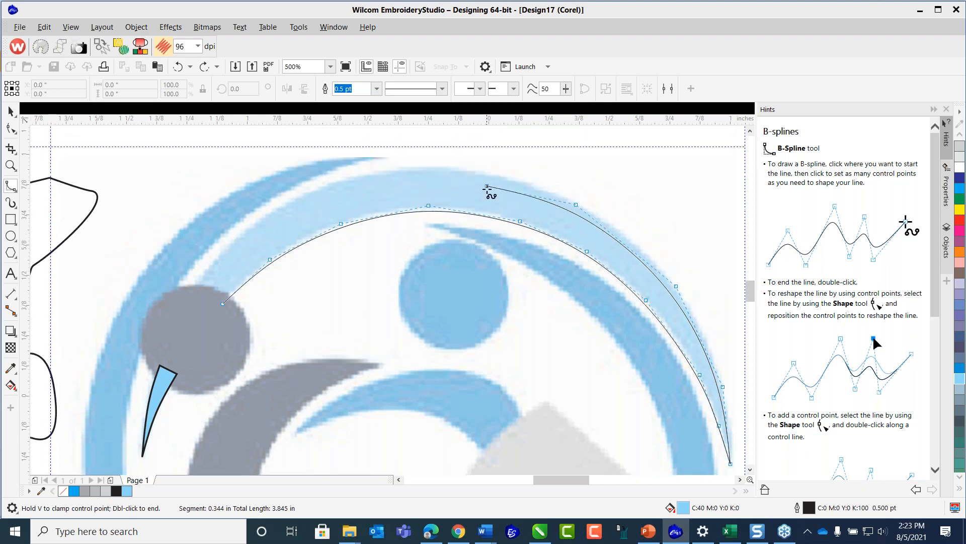
{"action": "left_click", "coordinate": [485, 173]}
{"action": "left_click", "coordinate": [381, 173]}
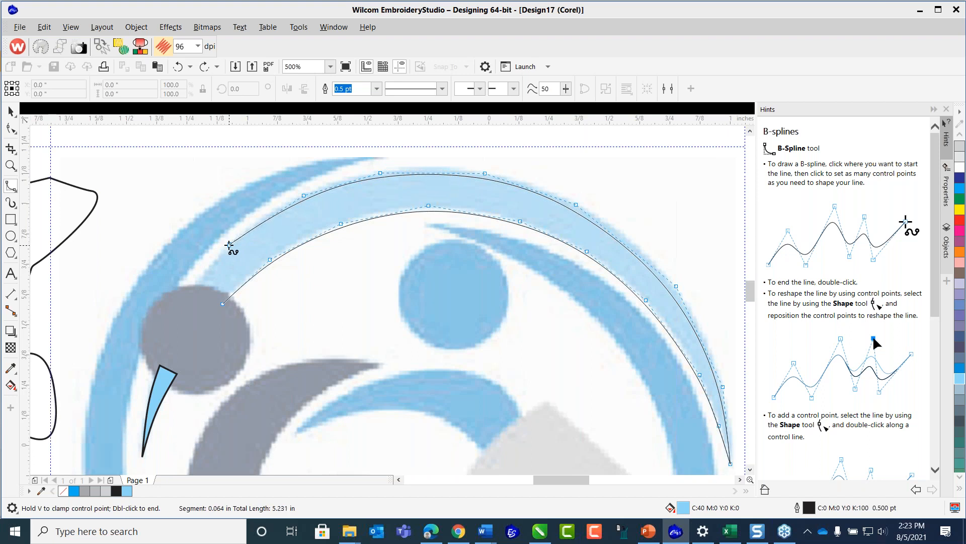
{"action": "left_click", "coordinate": [229, 245]}
{"action": "left_click", "coordinate": [194, 292]}
{"action": "left_click", "coordinate": [224, 304]}
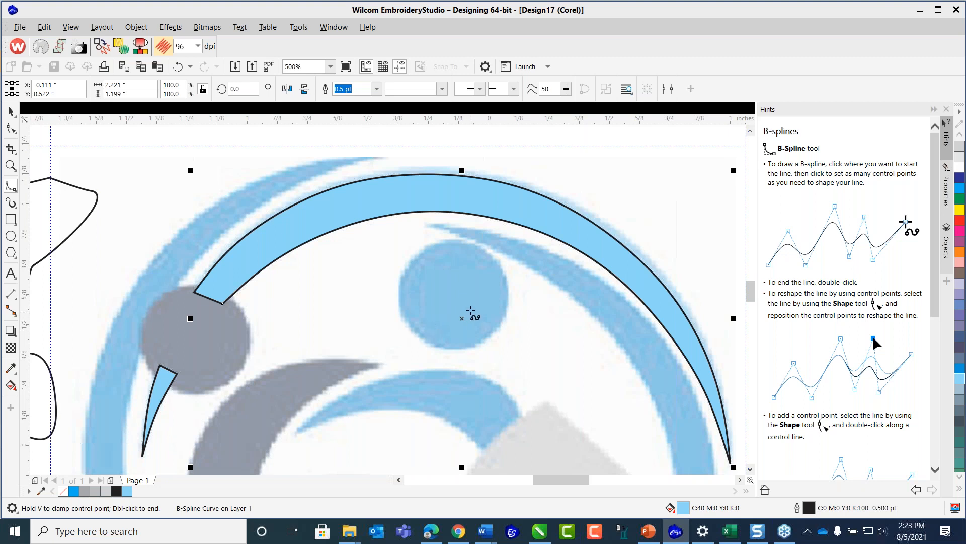
{"action": "scroll", "coordinate": [484, 324], "scroll_direction": "down", "scroll_amount": 2}
{"action": "left_click", "coordinate": [11, 111]}
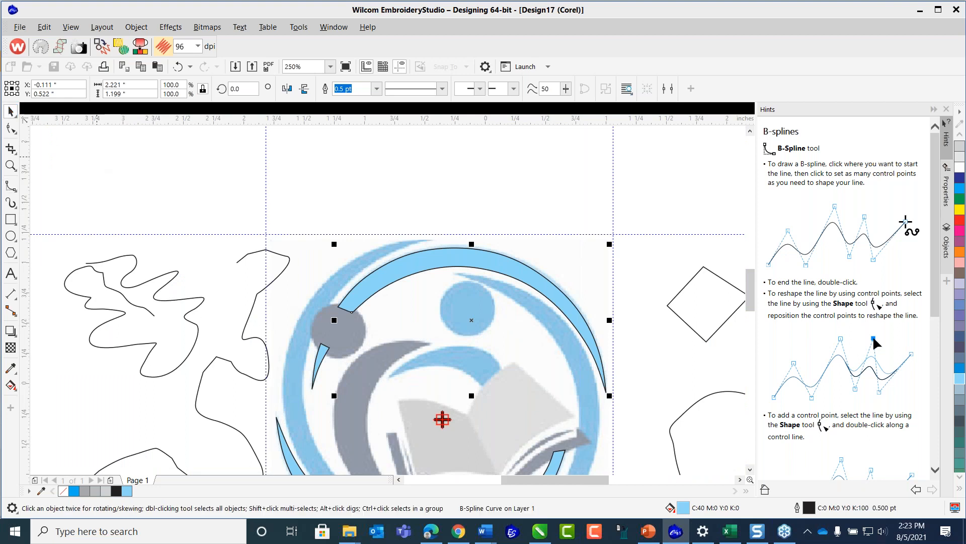
{"action": "left_click", "coordinate": [110, 169]}
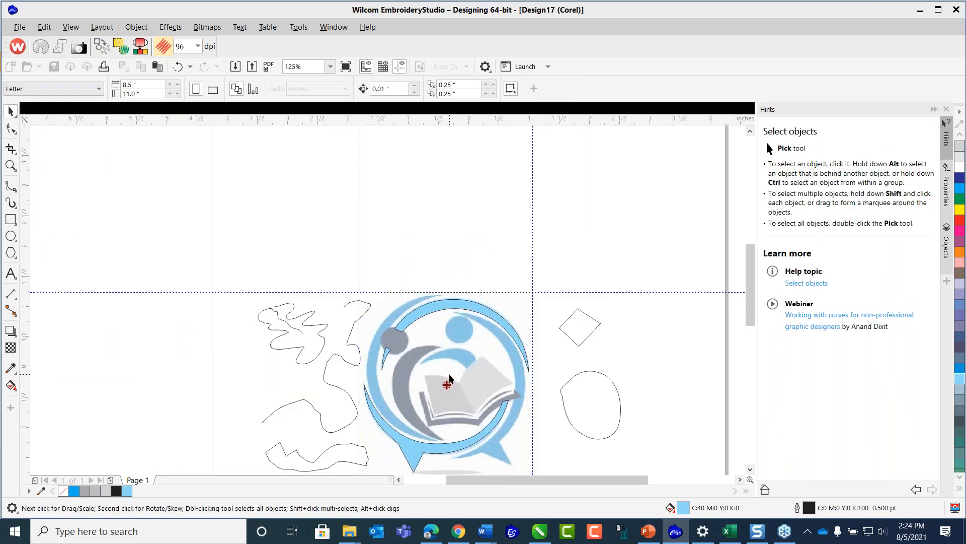
- Set the document's default Graphic fill to the darker blue C:100 M:20 Y:0 K:0 and reactivate the B-Spline tool
{"action": "scroll", "coordinate": [450, 376], "scroll_direction": "down", "scroll_amount": 1}
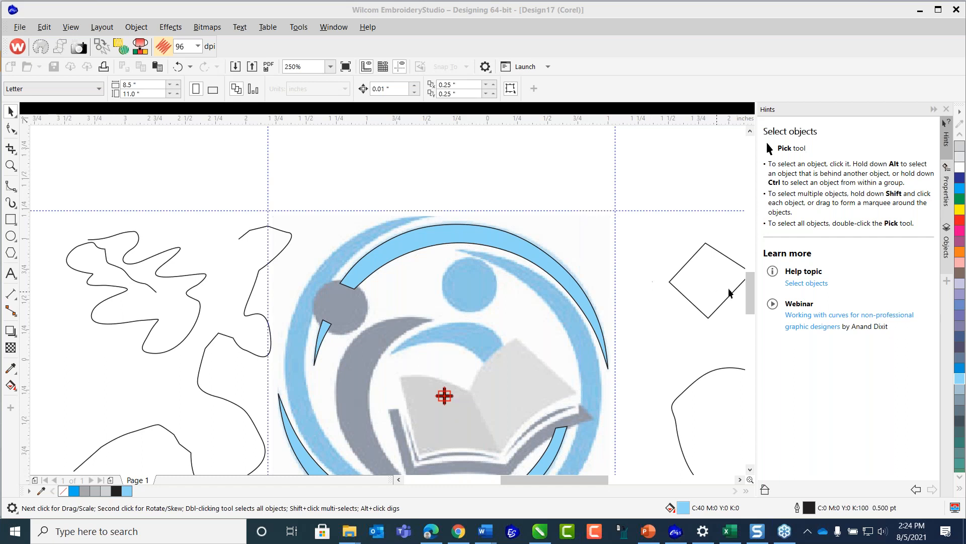
{"action": "left_click_drag", "start_coordinate": [750, 285], "coordinate": [752, 296]}
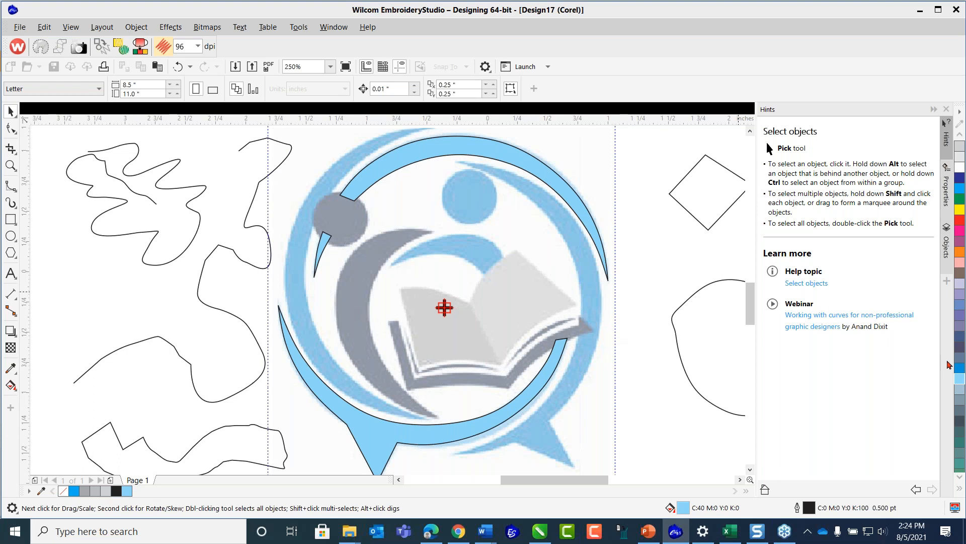
{"action": "left_click", "coordinate": [960, 372]}
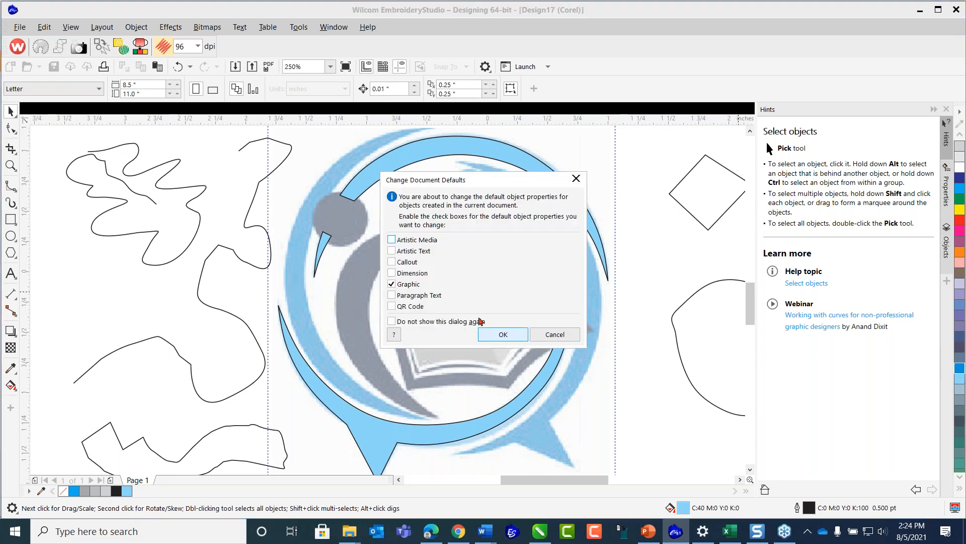
{"action": "left_click", "coordinate": [503, 334]}
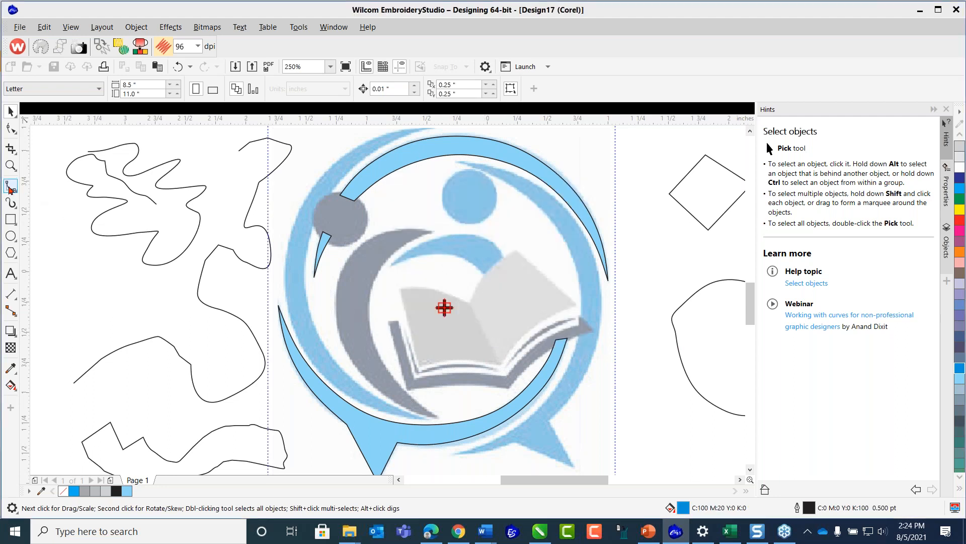
{"action": "left_click", "coordinate": [11, 187]}
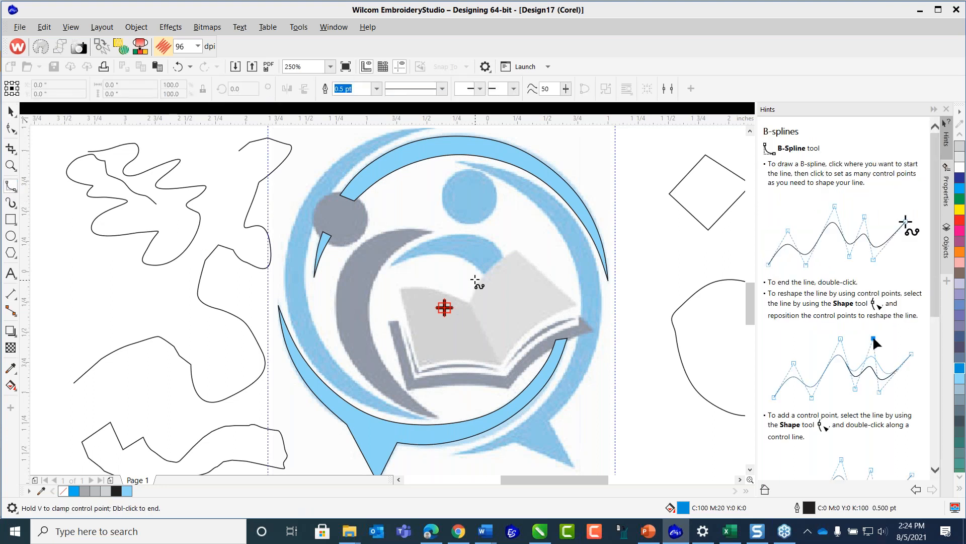
- Trace the lower edge of the small blue arc above the book with a B-spline, from its end at the book to its pointed left tip
{"action": "scroll", "coordinate": [475, 281], "scroll_direction": "up", "scroll_amount": 1}
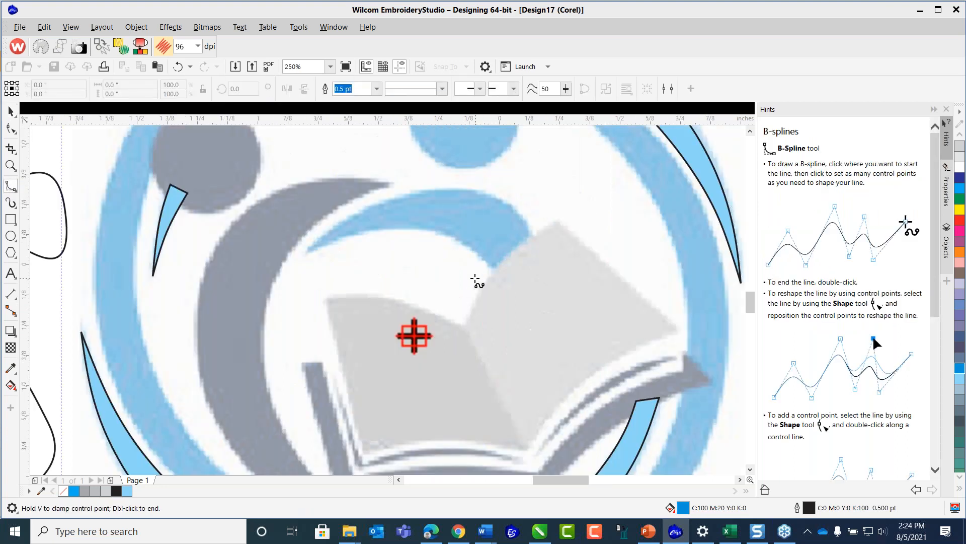
{"action": "left_click", "coordinate": [501, 277]}
{"action": "left_click", "coordinate": [481, 253]}
{"action": "left_click", "coordinate": [452, 236]}
{"action": "left_click", "coordinate": [414, 230]}
{"action": "left_click", "coordinate": [371, 230]}
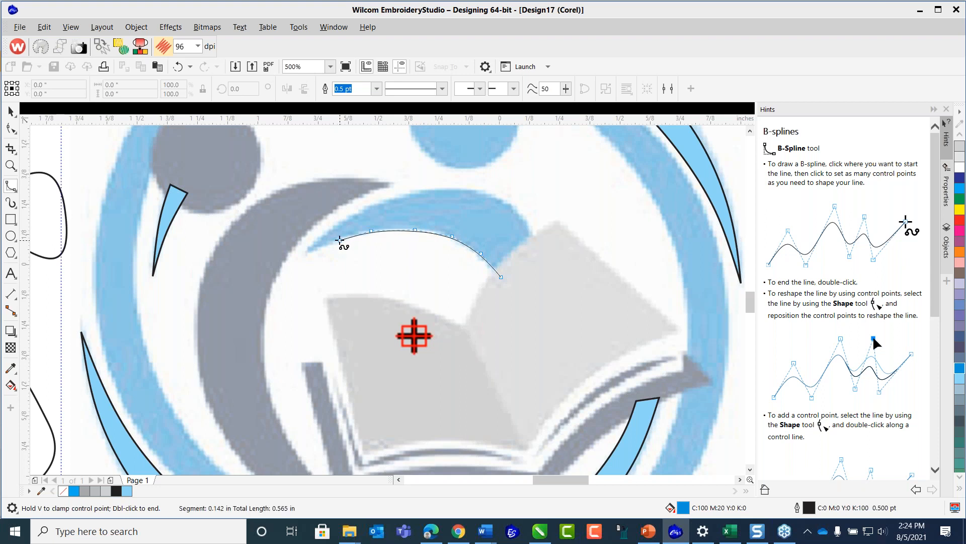
{"action": "left_click", "coordinate": [335, 241]}
{"action": "left_click", "coordinate": [306, 254]}
- Trace the small arc's upper edge back to the book and close the B-spline at about 0.97 by 0.36 inches
{"action": "left_click", "coordinate": [384, 199]}
{"action": "left_click", "coordinate": [435, 188]}
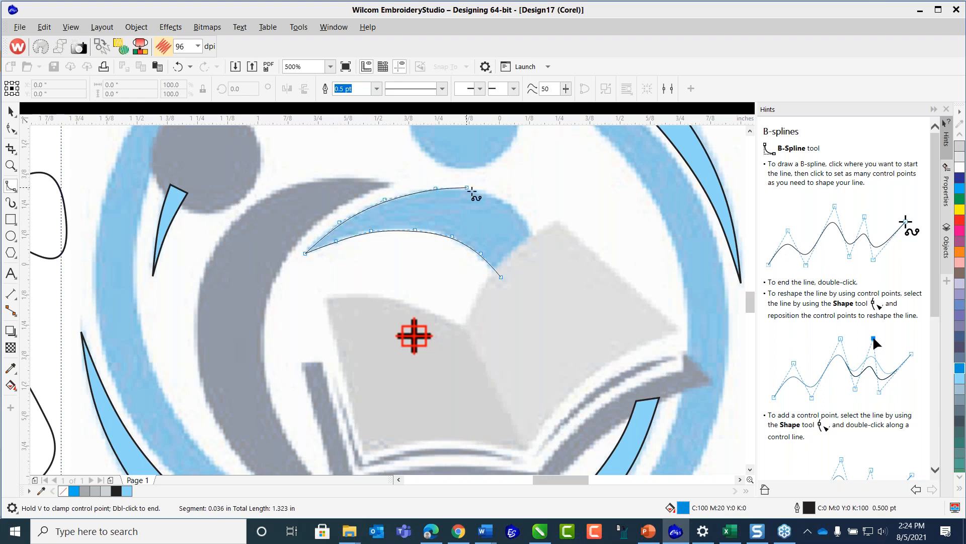
{"action": "left_click", "coordinate": [483, 193]}
{"action": "left_click", "coordinate": [510, 208]}
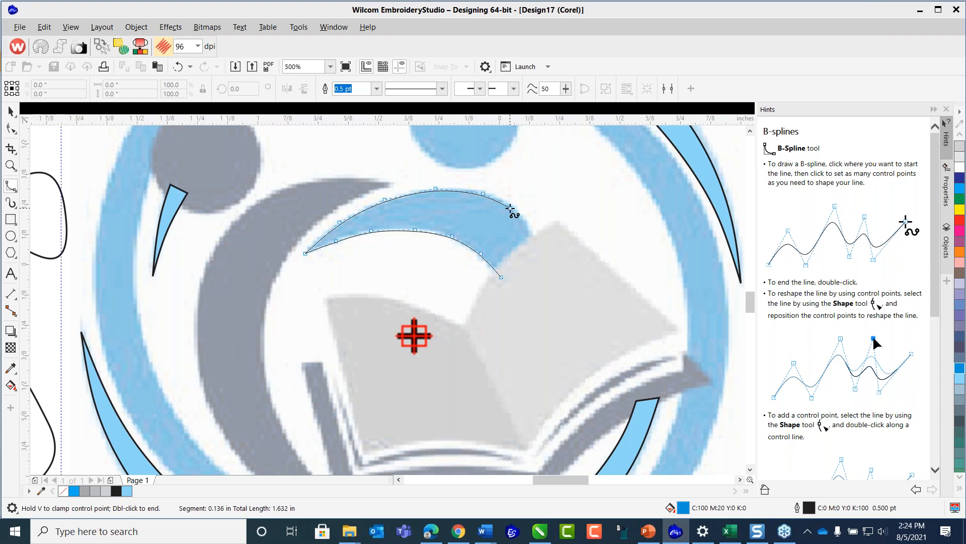
{"action": "left_click", "coordinate": [538, 246]}
{"action": "double_click", "coordinate": [501, 277]}
- Draw a circle about 0.44 inches across, move it over the logo's light-blue head, and deselect it
{"action": "scroll", "coordinate": [478, 201], "scroll_direction": "down", "scroll_amount": 2}
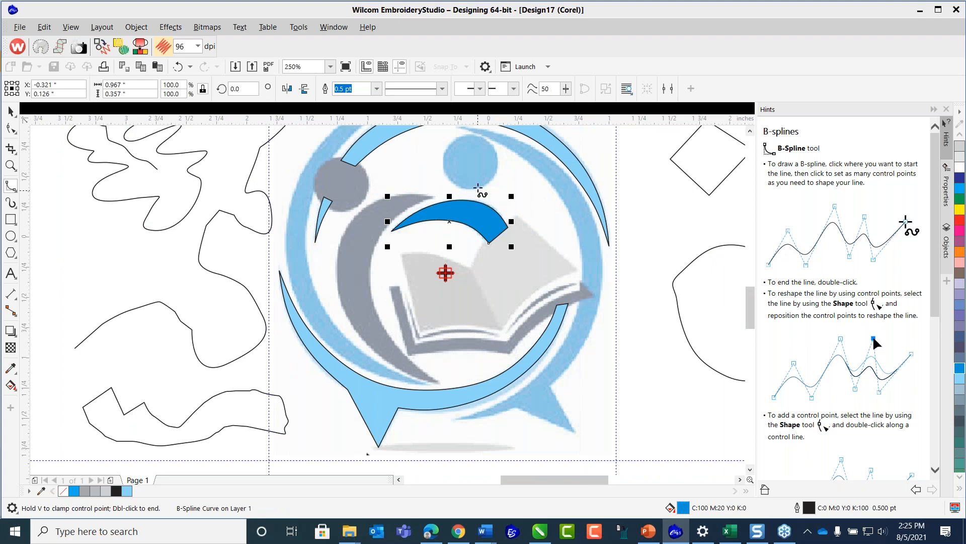
{"action": "scroll", "coordinate": [743, 302], "scroll_direction": "up", "scroll_amount": 1}
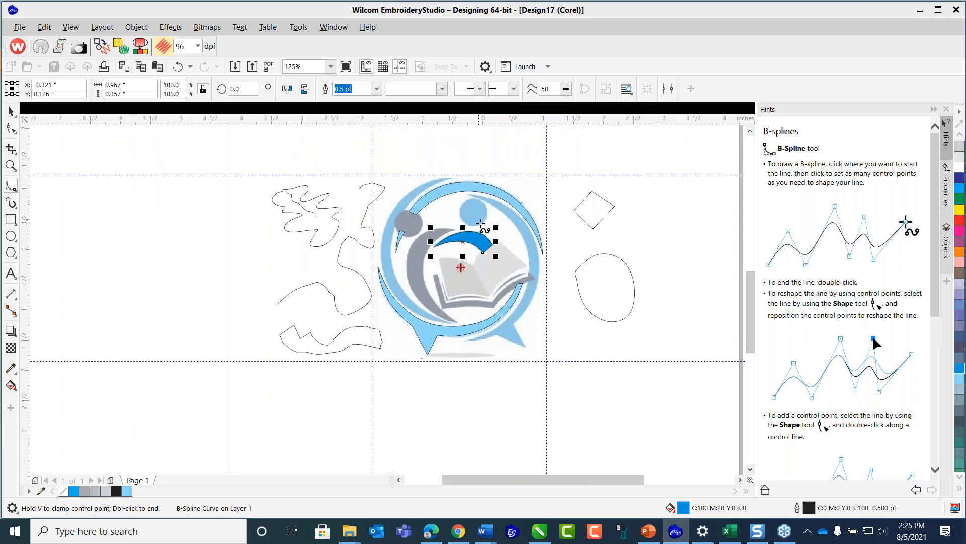
{"action": "scroll", "coordinate": [481, 223], "scroll_direction": "up", "scroll_amount": 1}
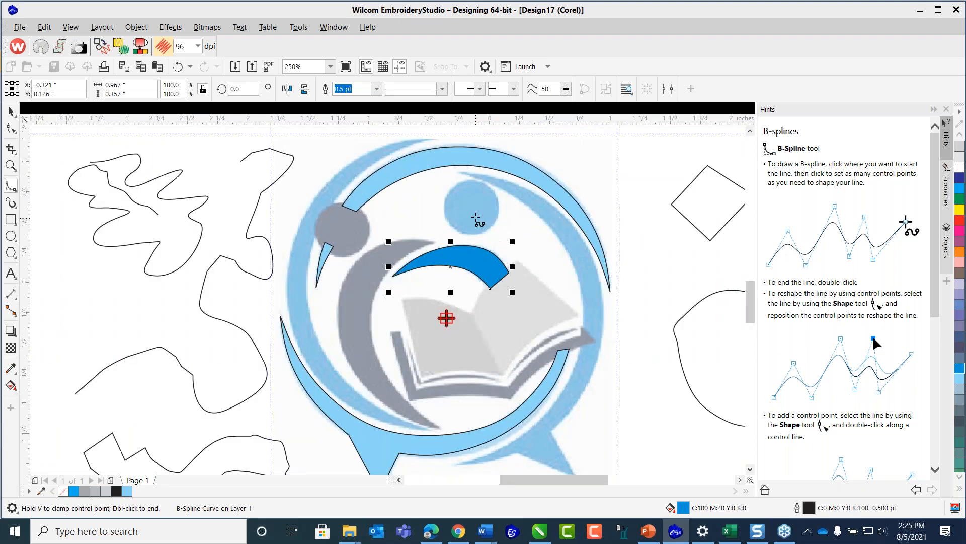
{"action": "left_click", "coordinate": [10, 236]}
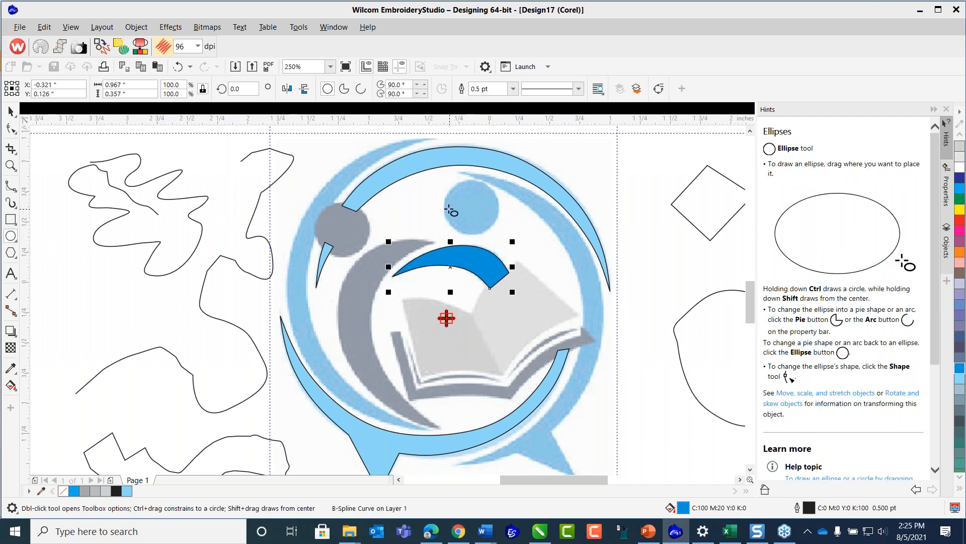
{"action": "left_click_drag", "start_coordinate": [447, 207], "coordinate": [503, 215]}
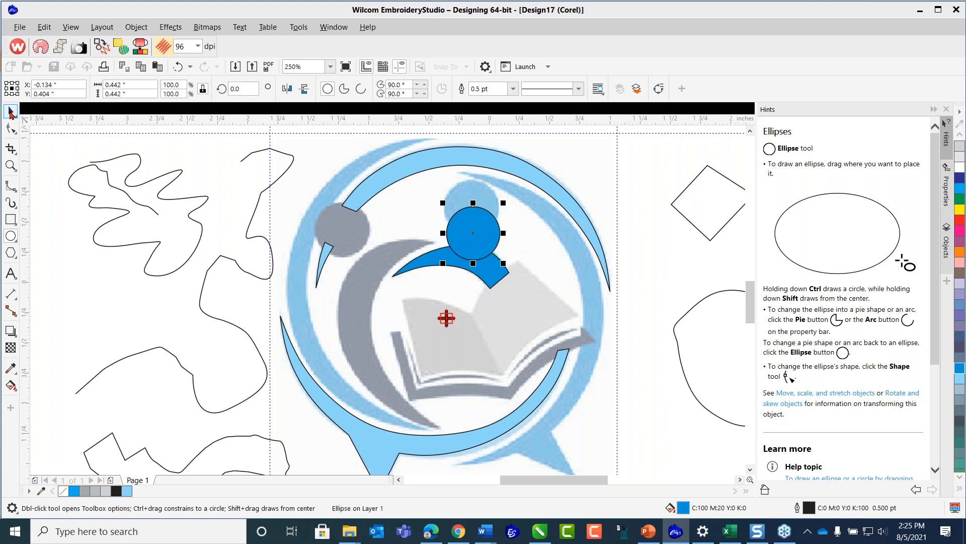
{"action": "left_click", "coordinate": [11, 110]}
{"action": "left_click_drag", "start_coordinate": [480, 225], "coordinate": [478, 203]}
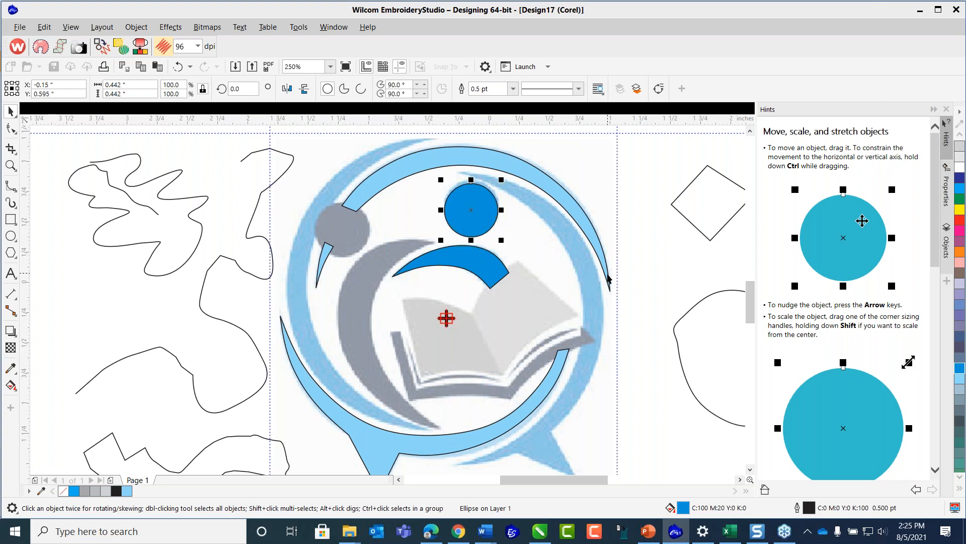
{"action": "left_click", "coordinate": [644, 217]}
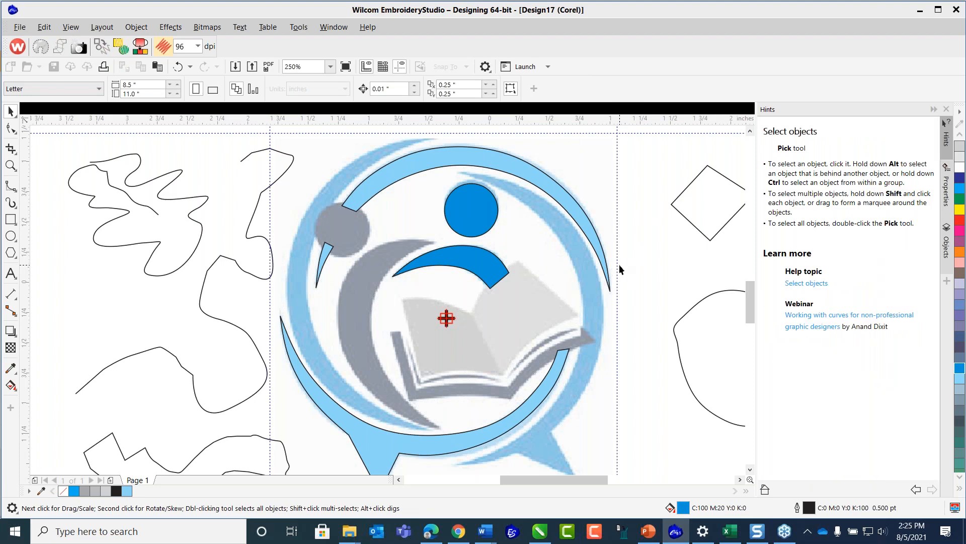
- Trace the inner edge of the logo's right-hand blue arc with a B-spline, from its upper tip down to the book's right corner
{"action": "left_click", "coordinate": [10, 187]}
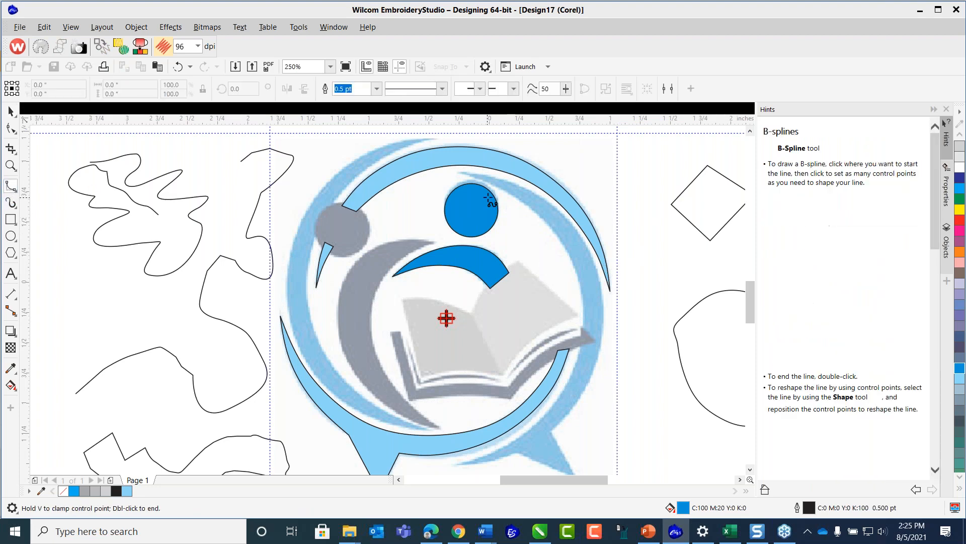
{"action": "left_click", "coordinate": [461, 174]}
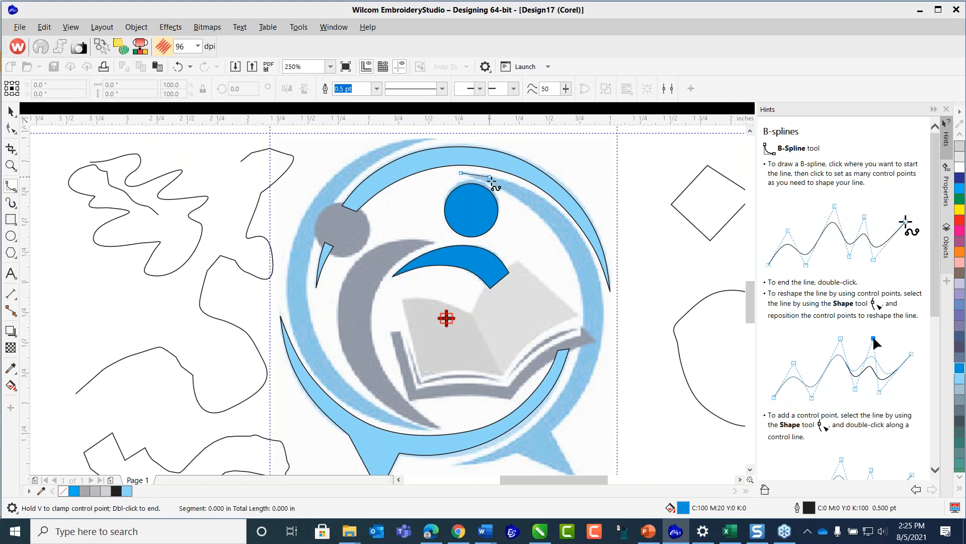
{"action": "left_click", "coordinate": [496, 184]}
{"action": "left_click", "coordinate": [539, 215]}
{"action": "left_click", "coordinate": [571, 256]}
{"action": "left_click", "coordinate": [583, 305]}
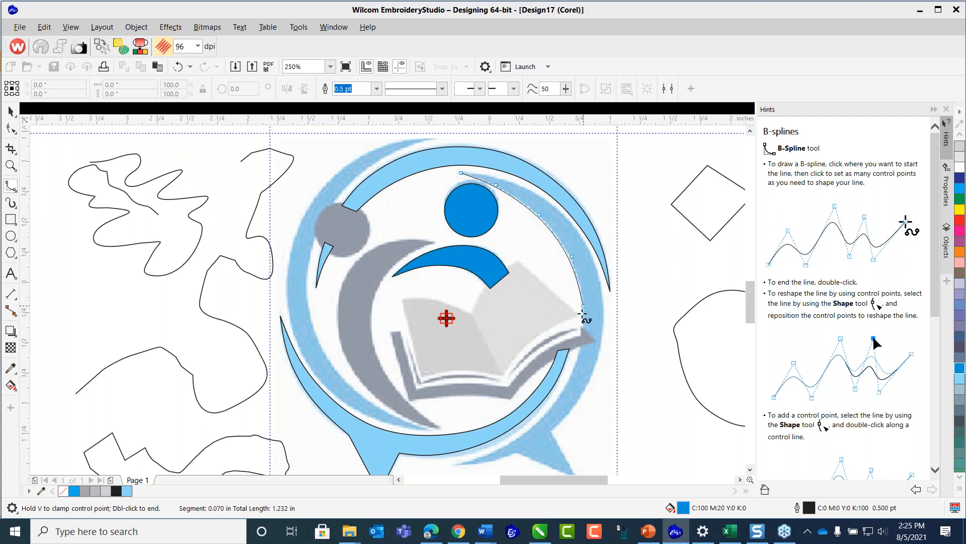
{"action": "left_click", "coordinate": [581, 334]}
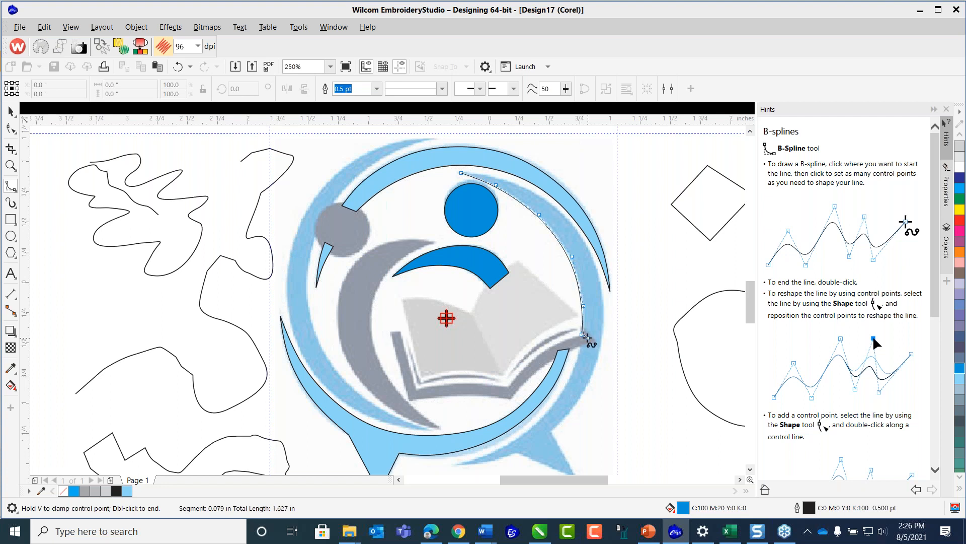
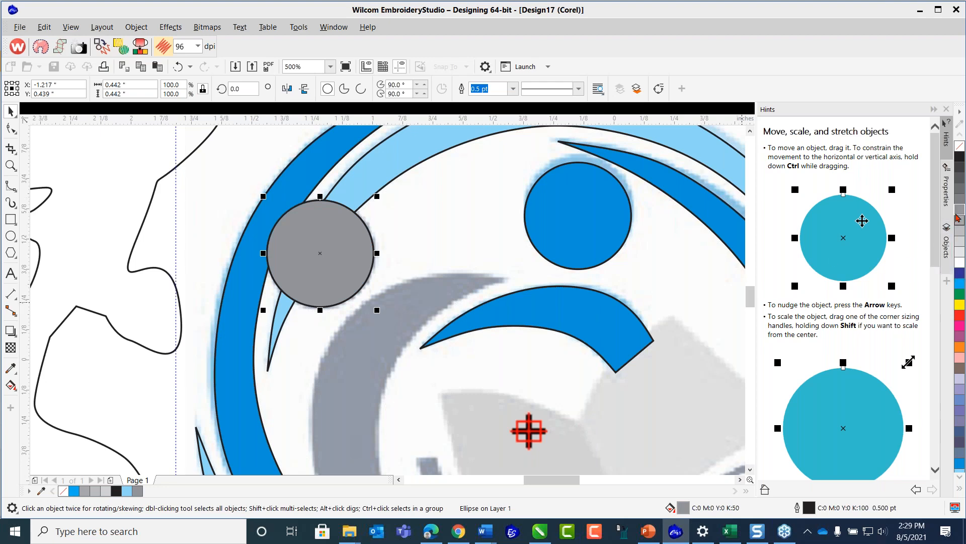
- Deselect the grey head circle and use the Pan tool to bring the grey crescent and the book into view
{"action": "scroll", "coordinate": [544, 351], "scroll_direction": "down", "scroll_amount": 1}
{"action": "left_click", "coordinate": [436, 185]}
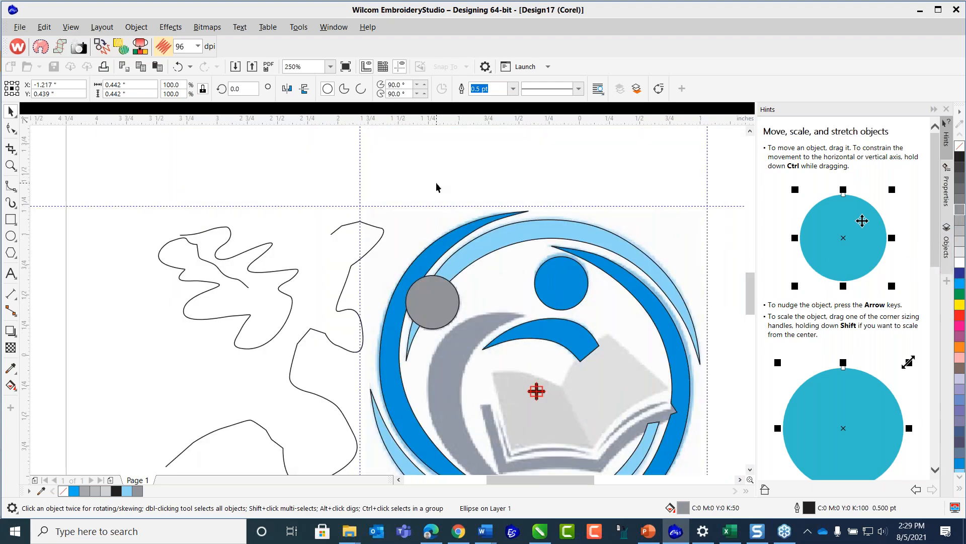
{"action": "scroll", "coordinate": [535, 372], "scroll_direction": "down", "scroll_amount": 1}
{"action": "scroll", "coordinate": [533, 380], "scroll_direction": "up", "scroll_amount": 2}
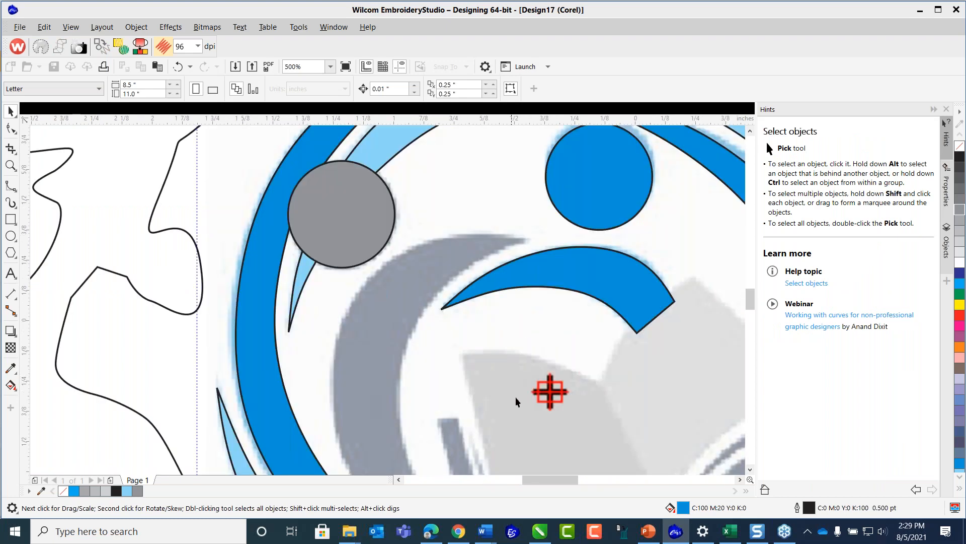
{"action": "scroll", "coordinate": [512, 391], "scroll_direction": "down", "scroll_amount": 2}
{"action": "scroll", "coordinate": [739, 310], "scroll_direction": "down", "scroll_amount": 3}
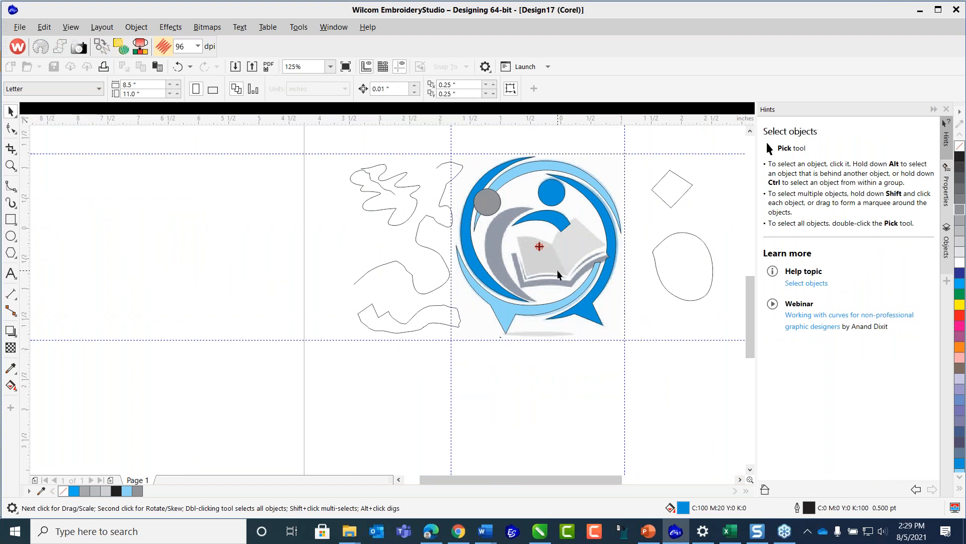
{"action": "key", "text": "h"}
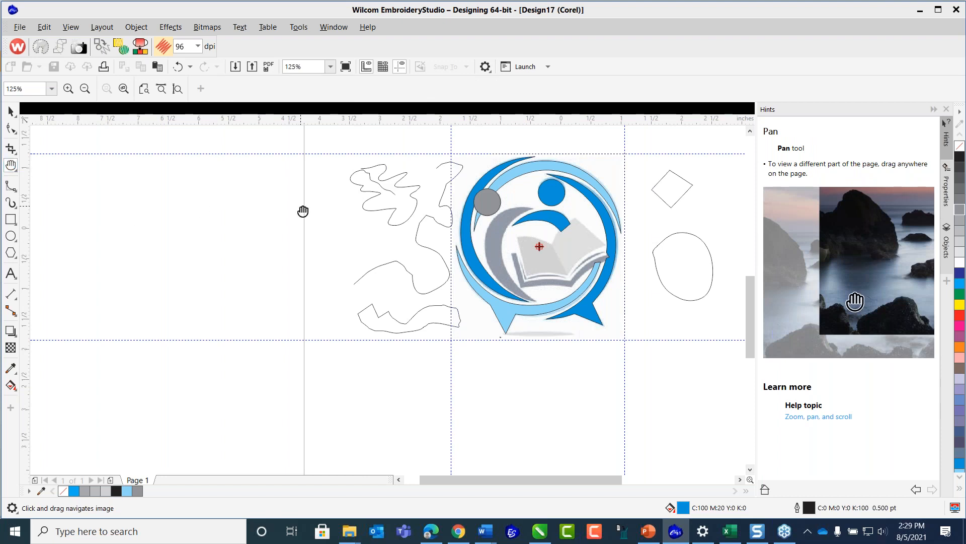
{"action": "left_click_drag", "start_coordinate": [412, 201], "coordinate": [168, 306]}
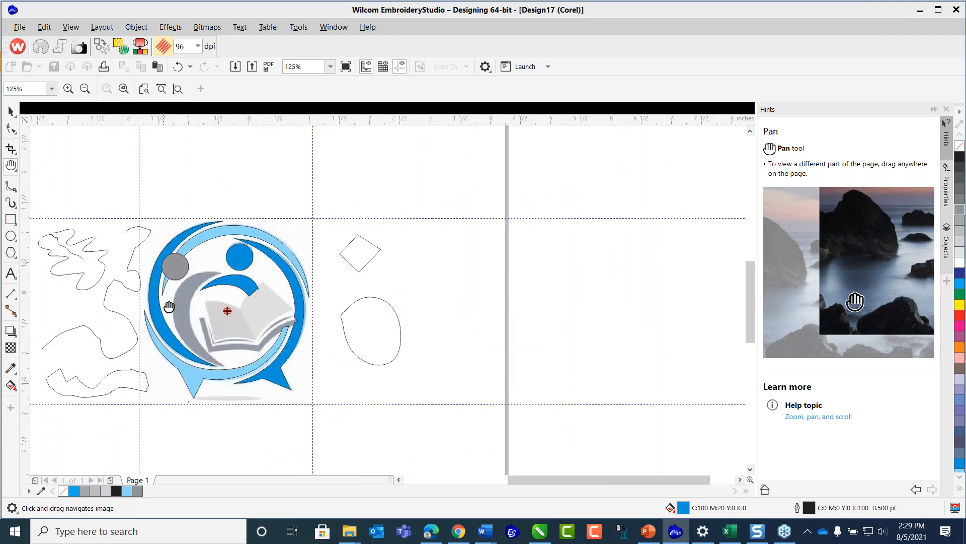
{"action": "scroll", "coordinate": [191, 296], "scroll_direction": "up", "scroll_amount": 2}
{"action": "left_click_drag", "start_coordinate": [211, 284], "coordinate": [359, 217]}
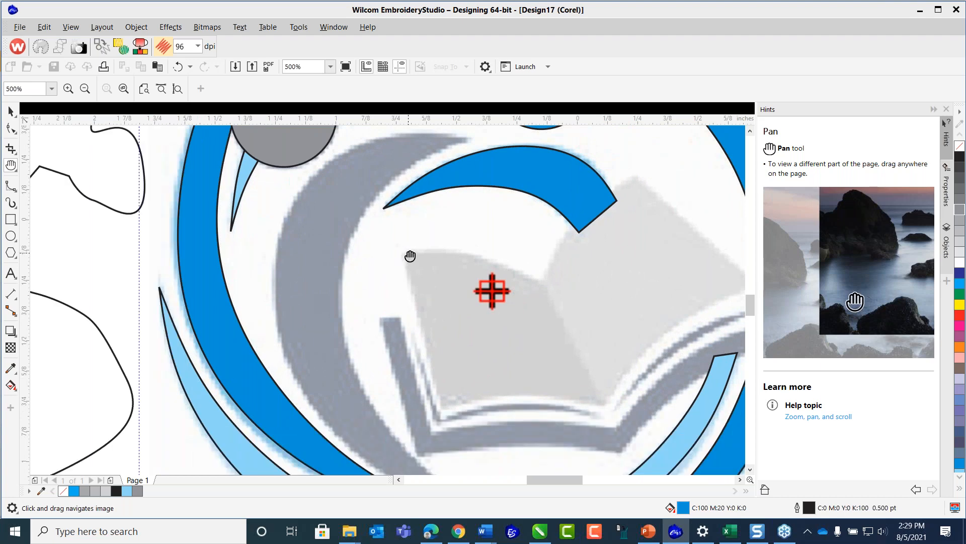
{"action": "mouse_move", "coordinate": [409, 257]}
{"action": "left_mouse_down"}
{"action": "mouse_move", "coordinate": [408, 276]}
{"action": "mouse_move", "coordinate": [404, 257]}
{"action": "left_mouse_up"}
{"action": "scroll", "coordinate": [404, 257], "scroll_direction": "down", "scroll_amount": 1}
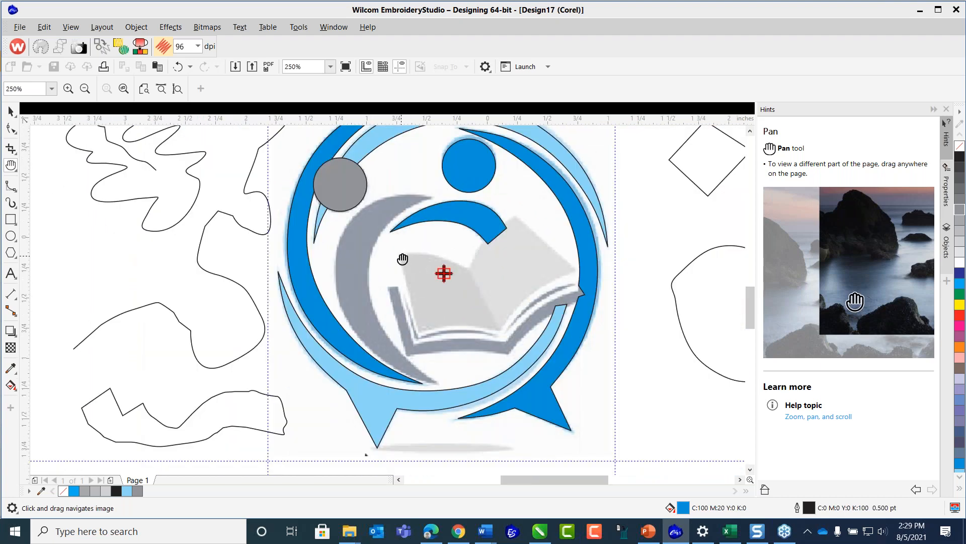
- Trace the inner edge of the grey crescent beside the book with a B-spline, from its lower tip to its upper tip
{"action": "left_click", "coordinate": [10, 185]}
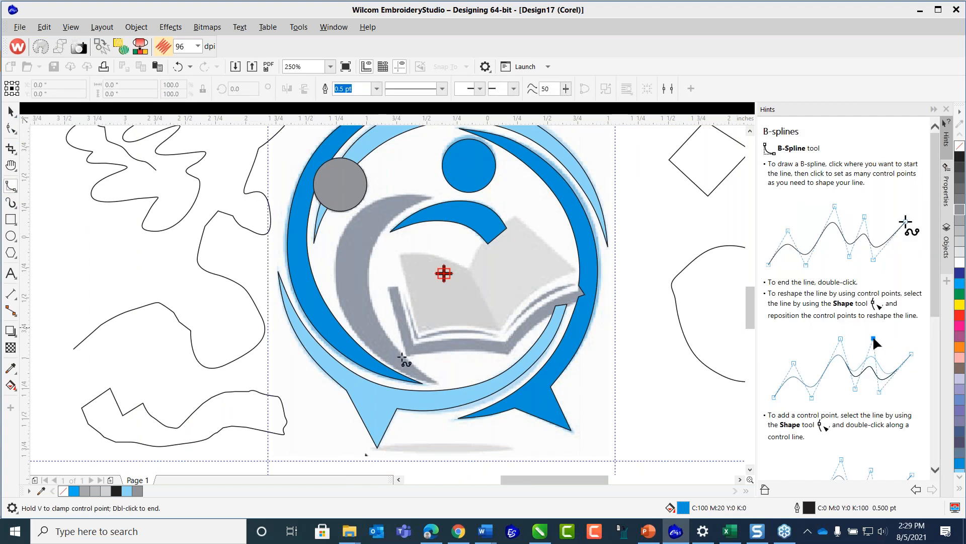
{"action": "left_click", "coordinate": [437, 381]}
{"action": "left_click", "coordinate": [398, 352]}
{"action": "left_click", "coordinate": [372, 310]}
{"action": "left_click", "coordinate": [368, 271]}
{"action": "left_click", "coordinate": [379, 232]}
{"action": "left_click", "coordinate": [403, 207]}
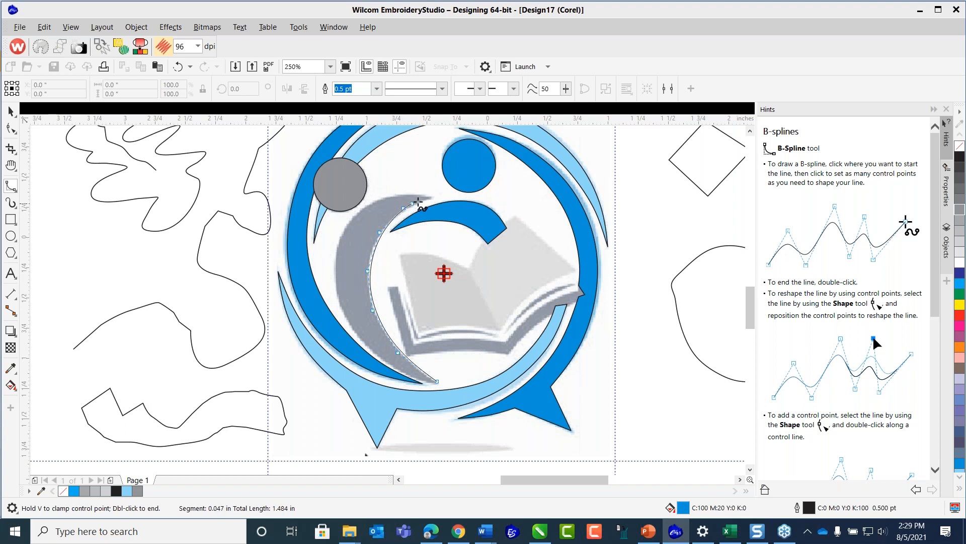
{"action": "left_click", "coordinate": [431, 197]}
- Trace the crescent's outer edge back to the lower tip and close the B-spline at about 0.82 by 1.52 inches
{"action": "left_click", "coordinate": [412, 196]}
{"action": "left_click", "coordinate": [376, 203]}
{"action": "left_click", "coordinate": [352, 221]}
{"action": "left_click", "coordinate": [336, 252]}
{"action": "left_click", "coordinate": [340, 299]}
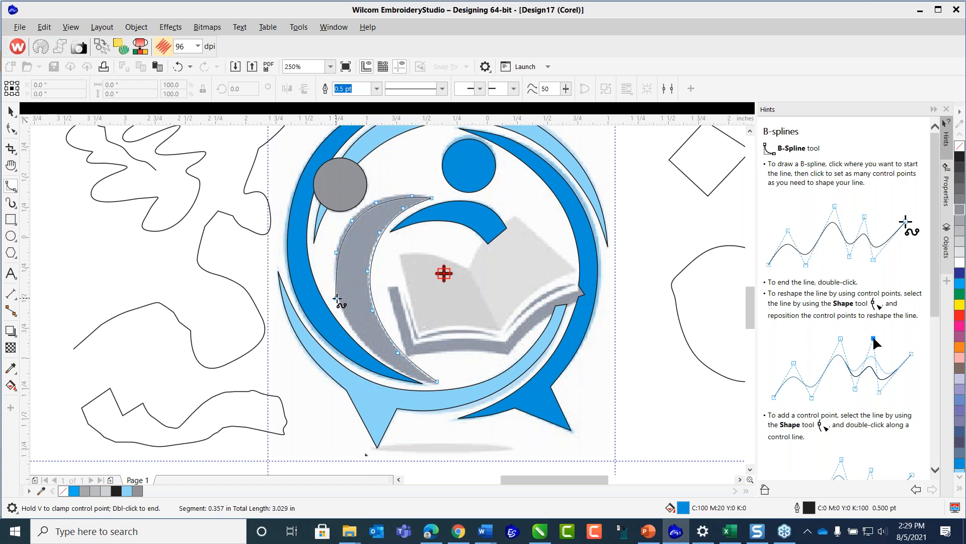
{"action": "left_click", "coordinate": [357, 338]}
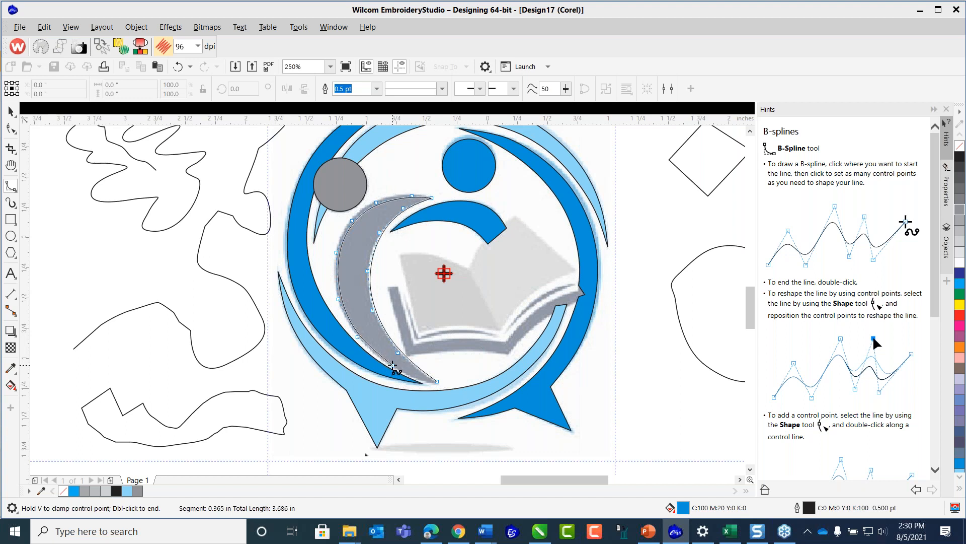
{"action": "left_click", "coordinate": [394, 370]}
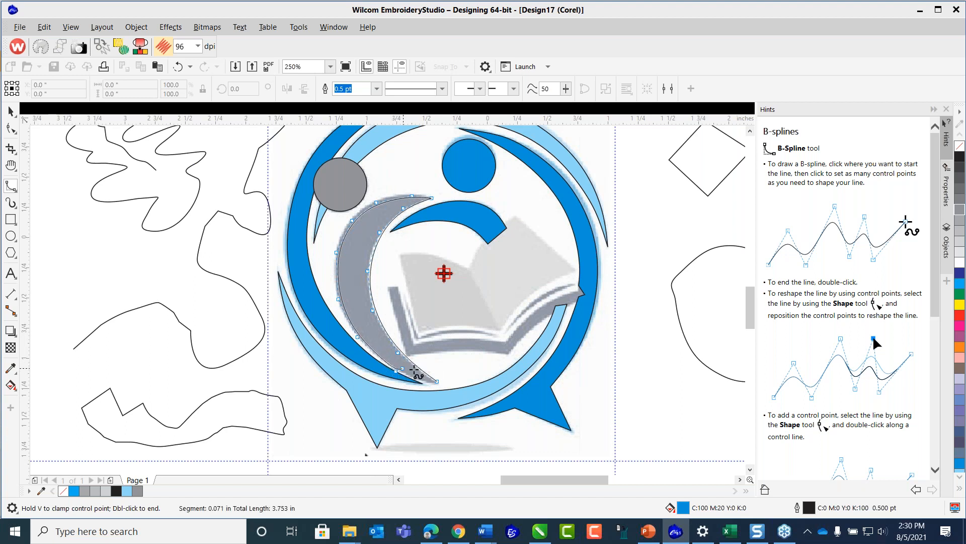
{"action": "double_click", "coordinate": [438, 380]}
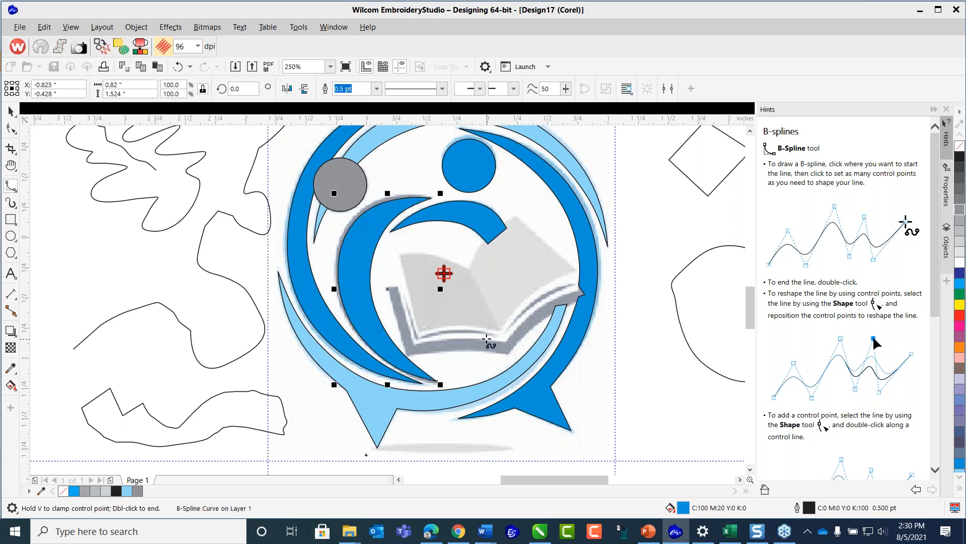
- Fill the traced crescent with the grey C:0 M:0 Y:0 K:50 and deselect it
{"action": "left_click", "coordinate": [11, 110]}
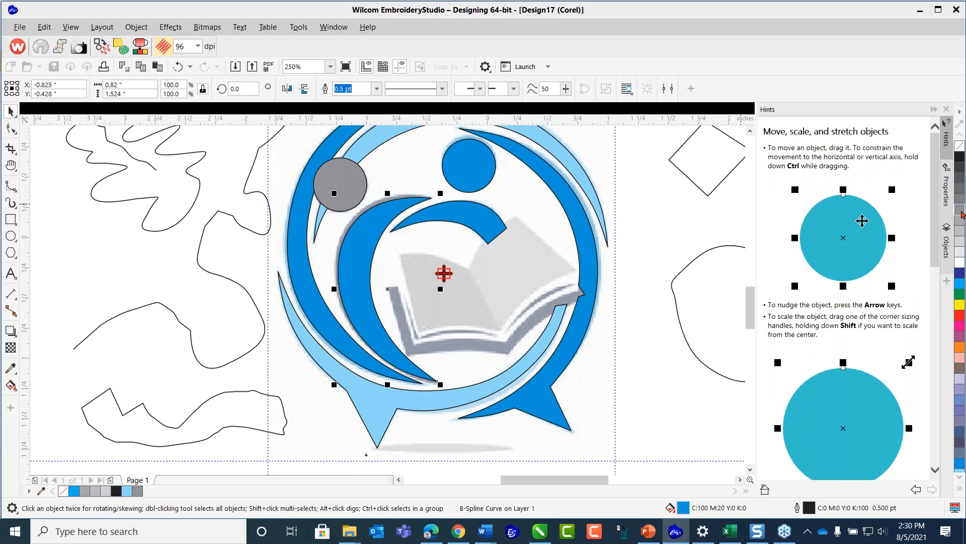
{"action": "left_click", "coordinate": [960, 209]}
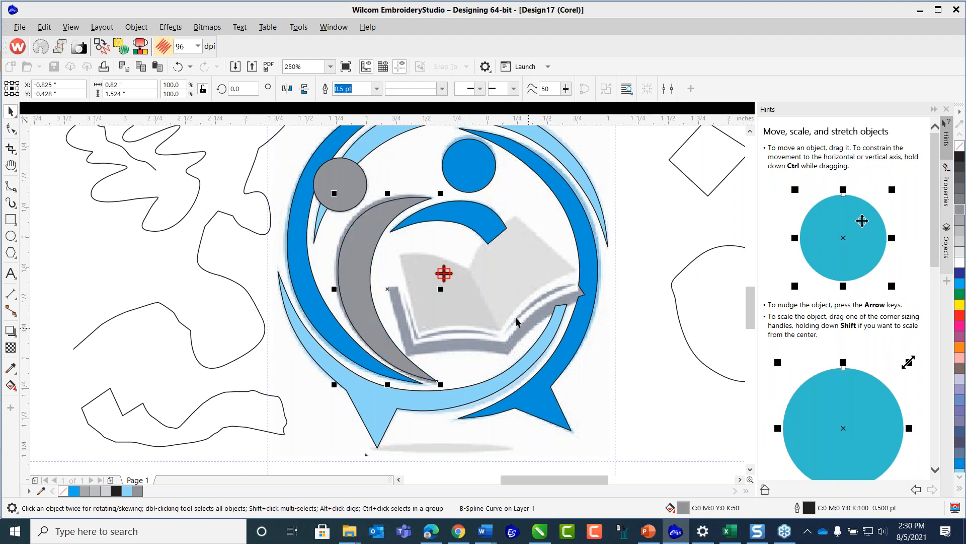
{"action": "scroll", "coordinate": [499, 326], "scroll_direction": "up", "scroll_amount": 2}
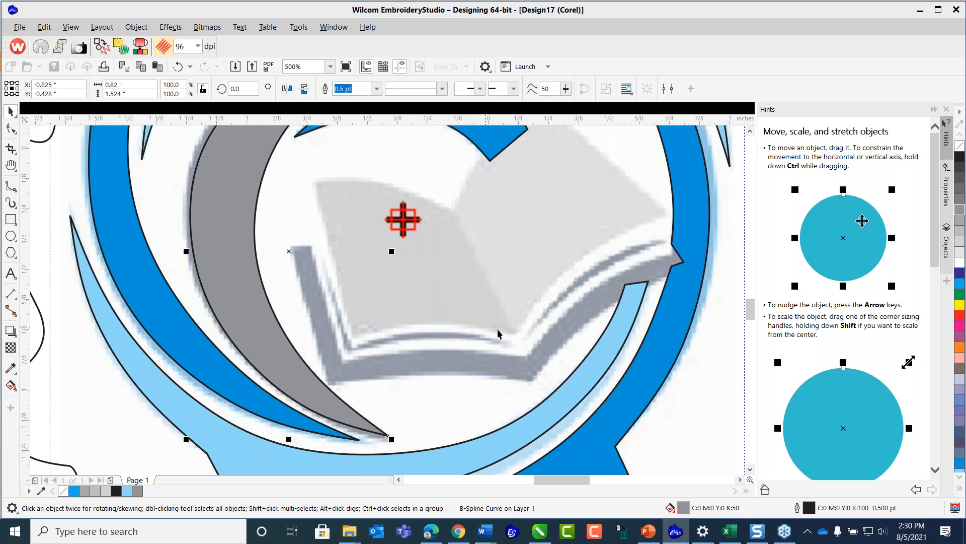
{"action": "left_click", "coordinate": [682, 399]}
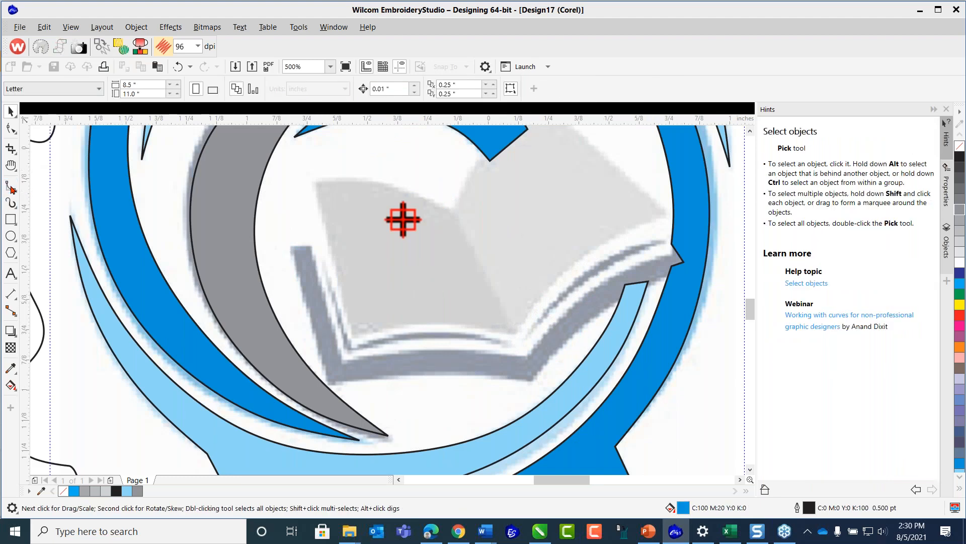
- Trace the lower edge of the grey book cover with a B-spline, from its left upper corner to its right tip
{"action": "left_click", "coordinate": [289, 244]}
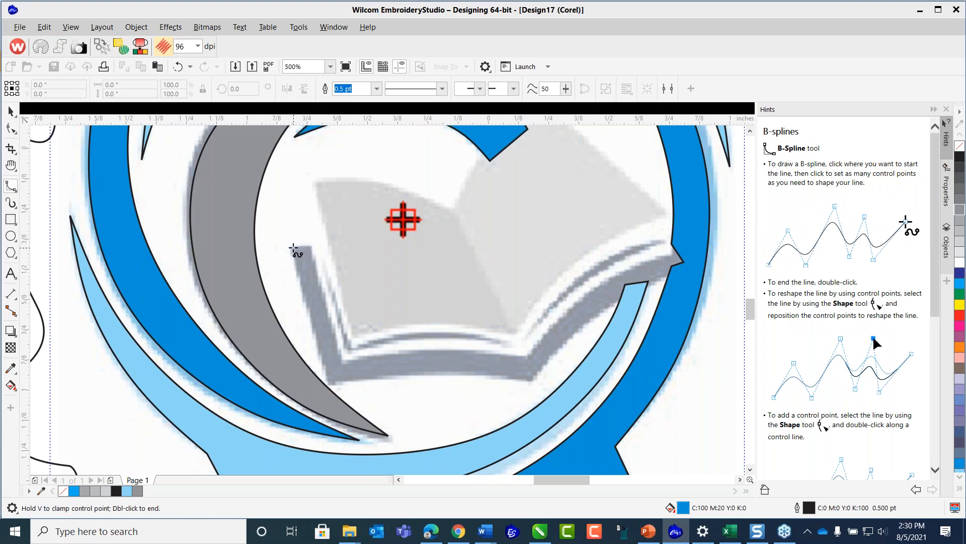
{"action": "left_click", "coordinate": [288, 250]}
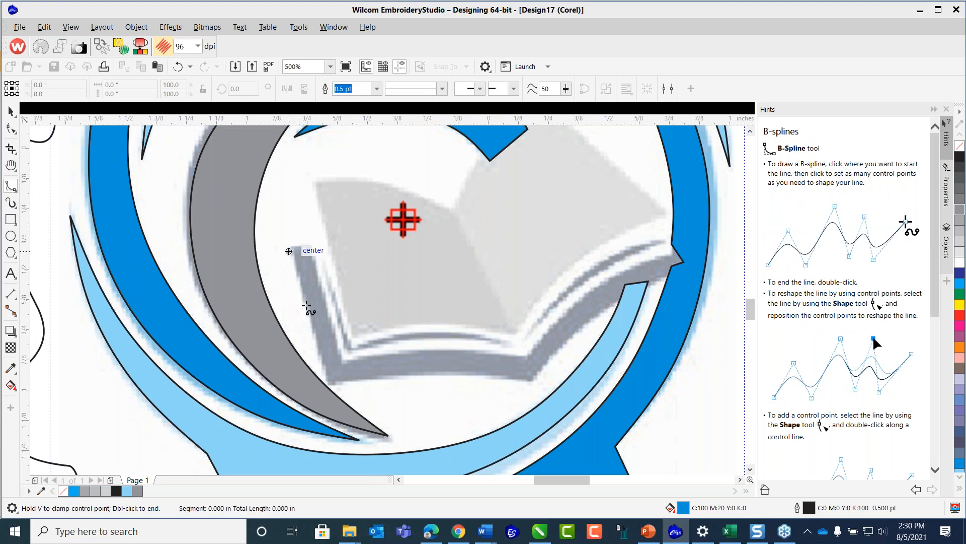
{"action": "left_click", "coordinate": [330, 385]}
{"action": "left_click", "coordinate": [392, 375]}
{"action": "left_click", "coordinate": [474, 374]}
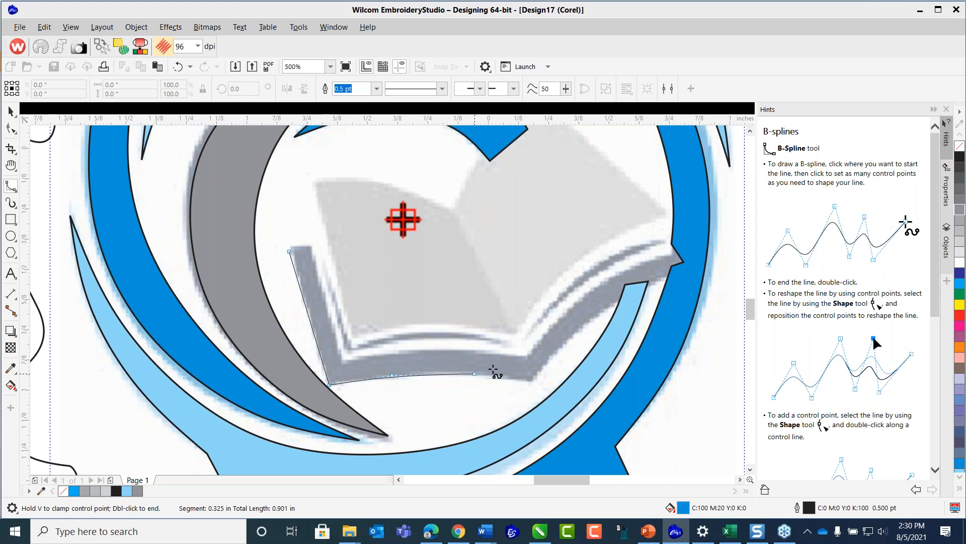
{"action": "left_click", "coordinate": [534, 381]}
{"action": "left_click", "coordinate": [564, 342]}
{"action": "left_click", "coordinate": [613, 301]}
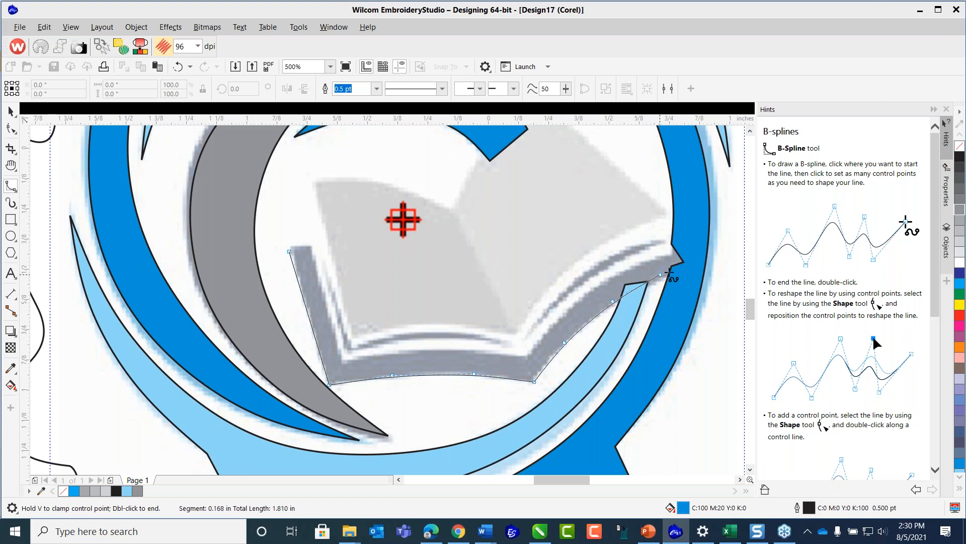
{"action": "left_click", "coordinate": [687, 266]}
- Trace the cover's upper edge back to the start and close the B-spline at about 1.65 by 0.58 inches
{"action": "left_click", "coordinate": [678, 253]}
{"action": "left_click", "coordinate": [622, 272]}
{"action": "left_click", "coordinate": [563, 315]}
{"action": "left_click", "coordinate": [526, 358]}
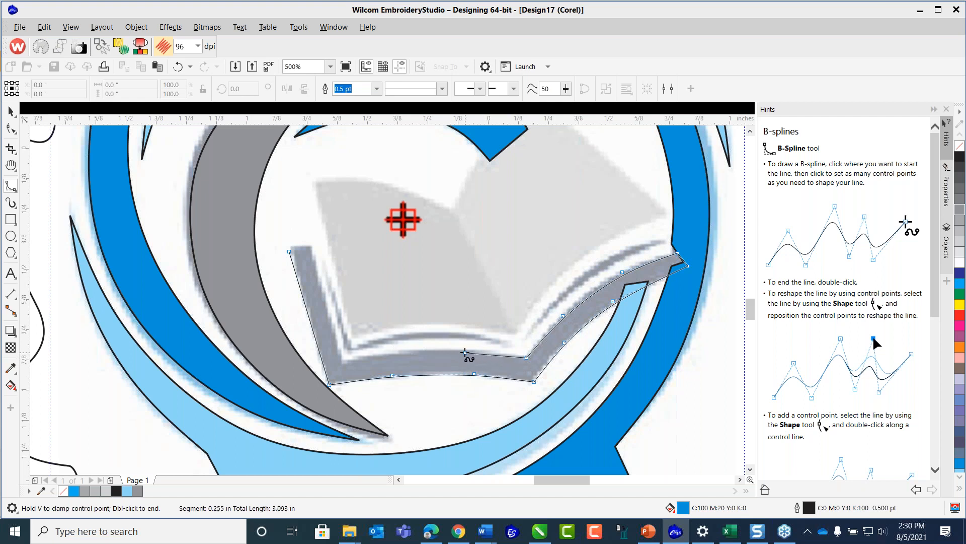
{"action": "left_click", "coordinate": [465, 352]}
{"action": "left_click", "coordinate": [389, 353]}
{"action": "left_click", "coordinate": [341, 364]}
{"action": "key", "text": "BackSpace"}
{"action": "left_click", "coordinate": [341, 361]}
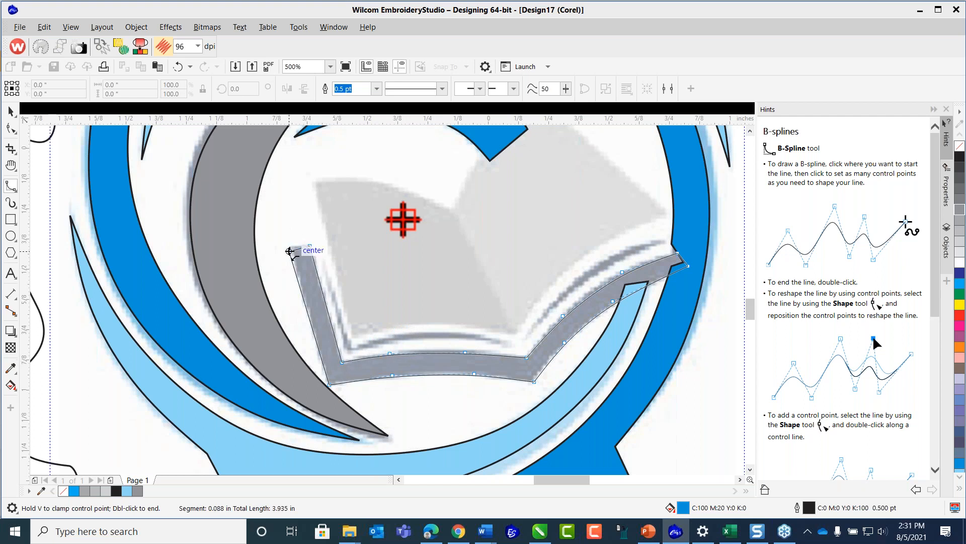
{"action": "double_click", "coordinate": [291, 254]}
{"action": "key", "text": "space"}
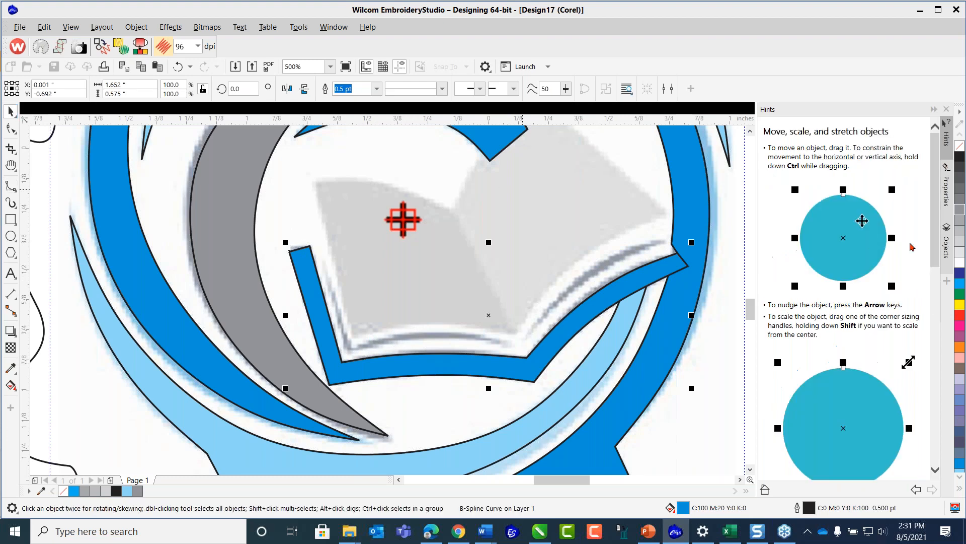
- Fill the book cover with grey C:0 M:0 Y:0 K:50, deselect it, and set the default graphic fill to K:60
{"action": "left_click", "coordinate": [961, 218]}
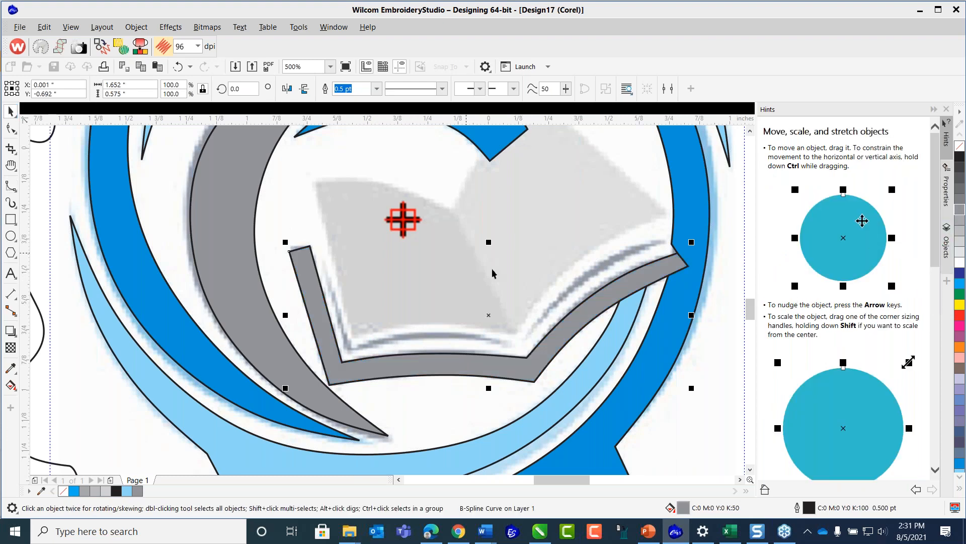
{"action": "left_click", "coordinate": [719, 401]}
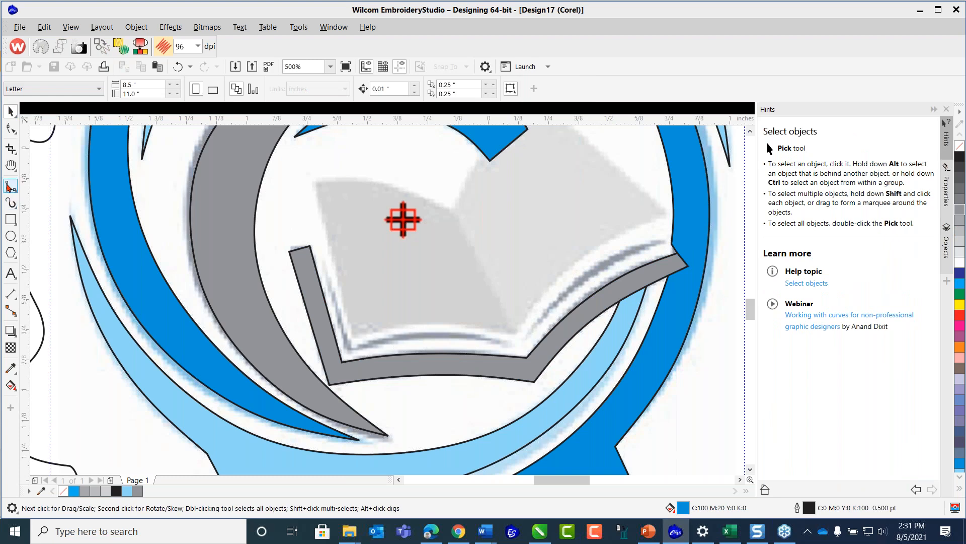
{"action": "left_click", "coordinate": [10, 185]}
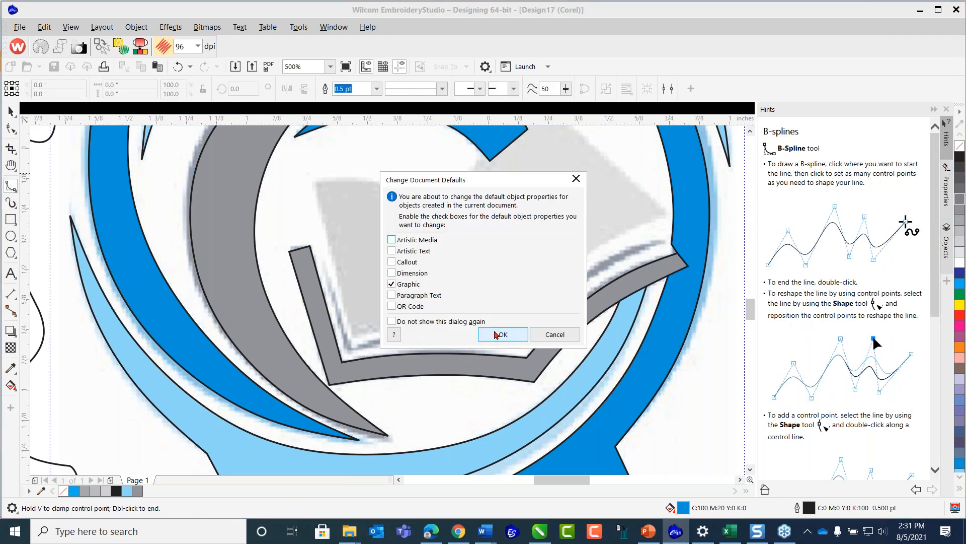
{"action": "left_click", "coordinate": [496, 335]}
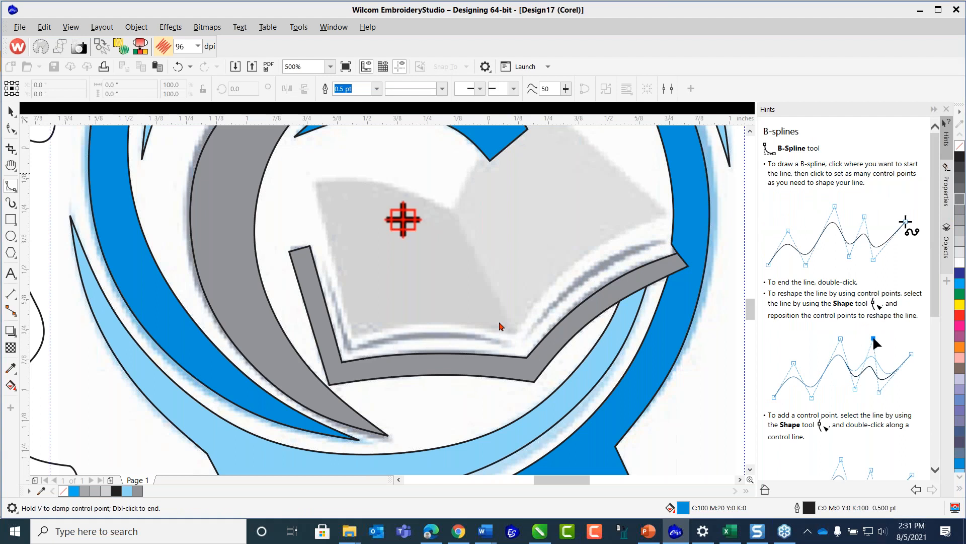
- Trace the thin grey strip under the book's right page as a closed B-spline of about 0.57 by 0.40 inches
{"action": "left_click", "coordinate": [664, 244]}
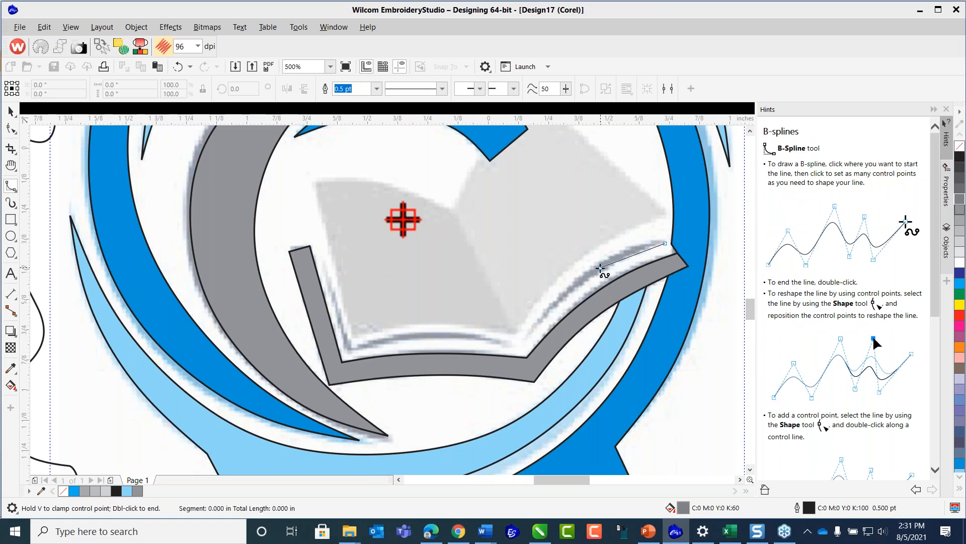
{"action": "left_click", "coordinate": [597, 273]}
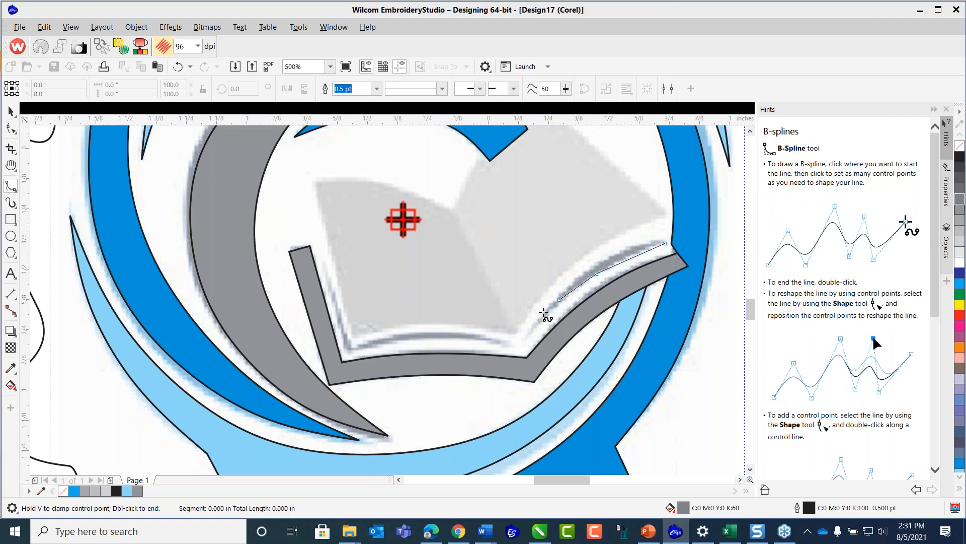
{"action": "left_click", "coordinate": [527, 338]}
{"action": "left_click", "coordinate": [586, 270]}
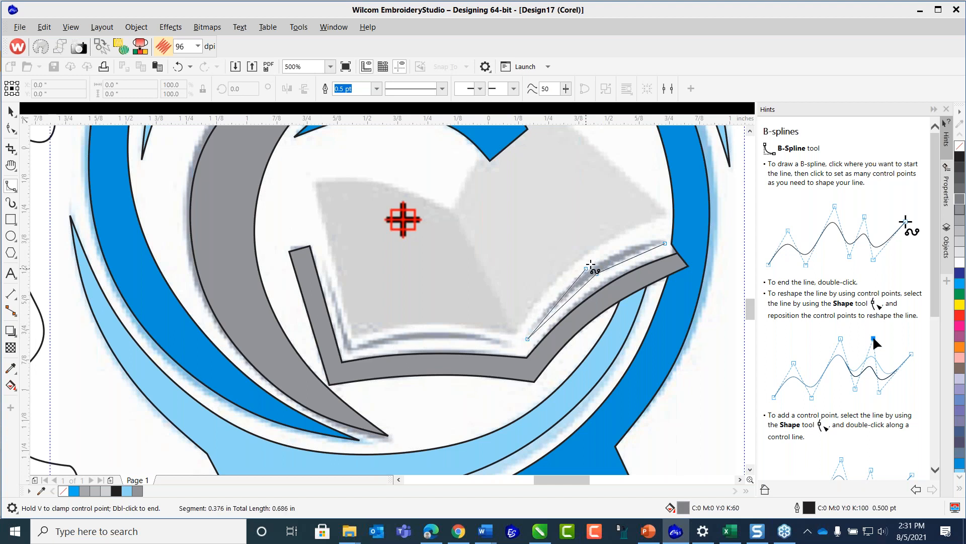
{"action": "double_click", "coordinate": [665, 243]}
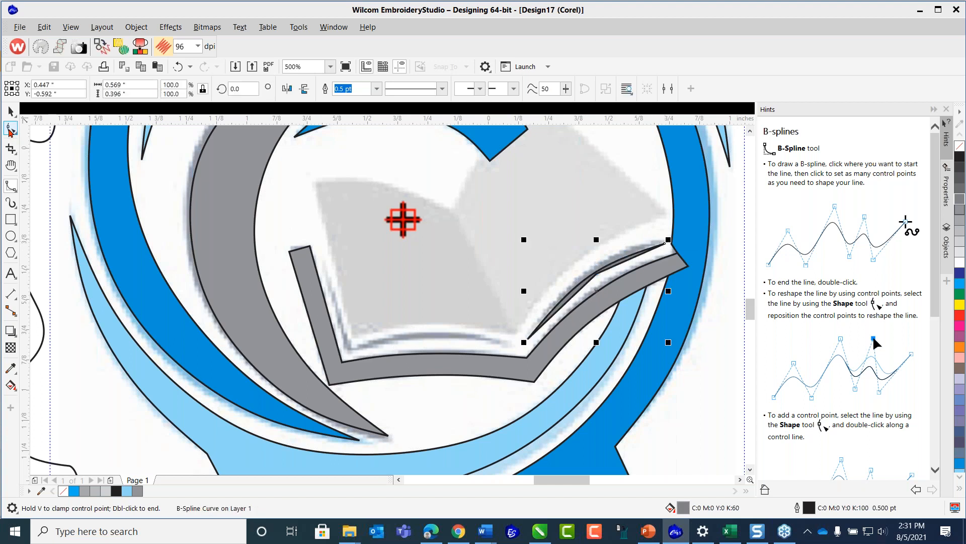
- Reshape the right page strip by raising its upper middle control point and lowering its lower middle one slightly, and deselect it
{"action": "left_click", "coordinate": [10, 129]}
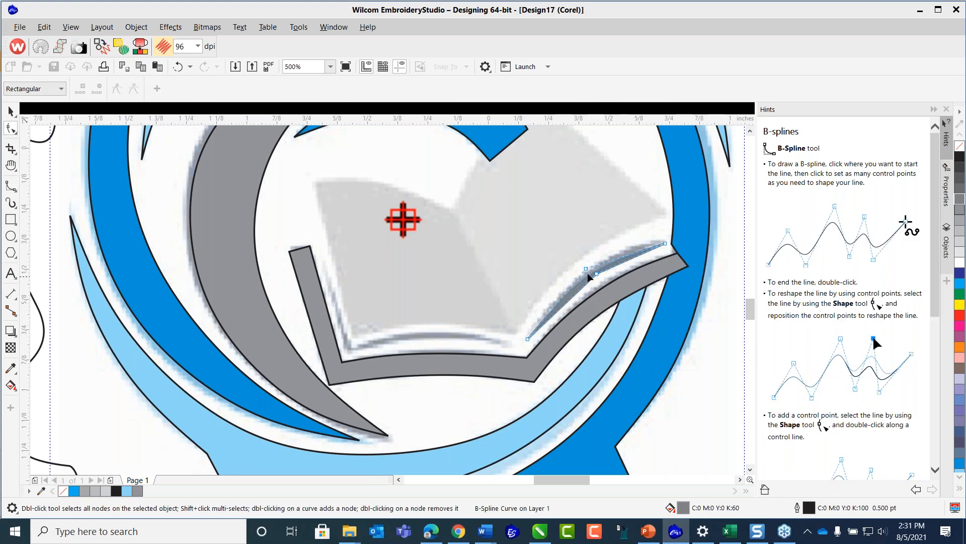
{"action": "left_click_drag", "start_coordinate": [587, 270], "coordinate": [586, 256]}
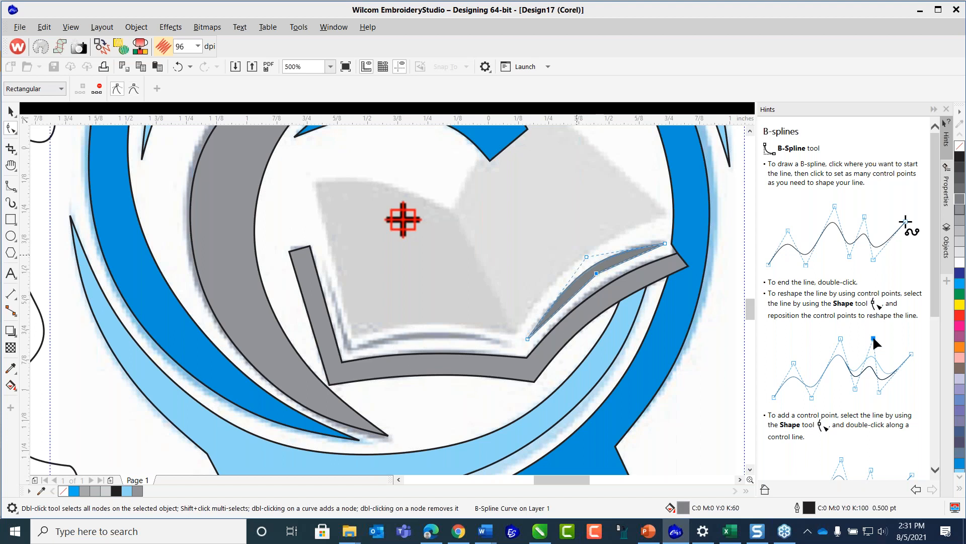
{"action": "left_click", "coordinate": [132, 89]}
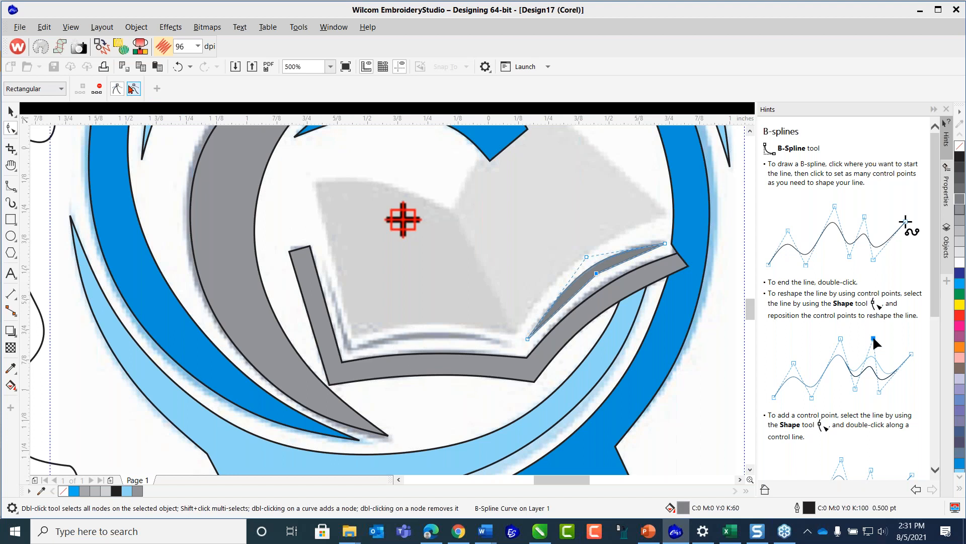
{"action": "left_click", "coordinate": [133, 87]}
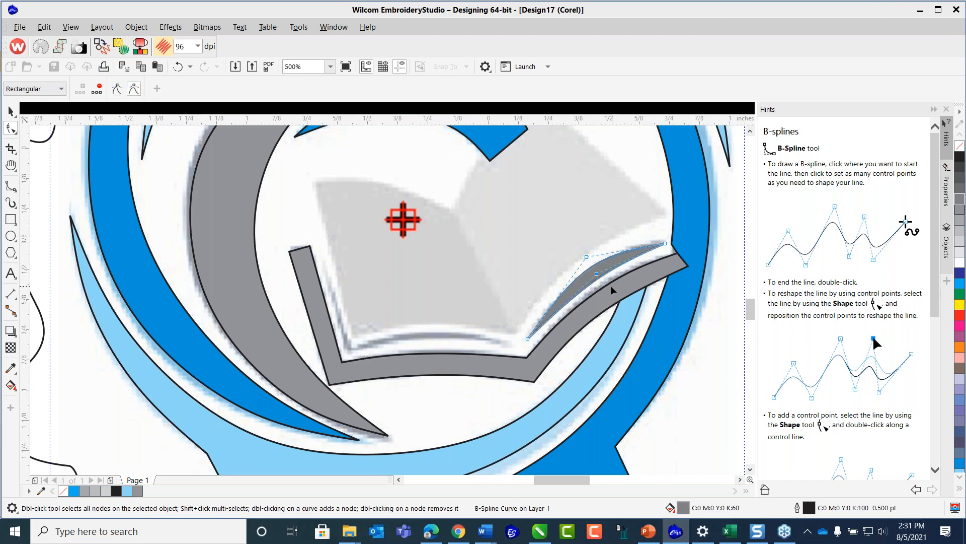
{"action": "left_click_drag", "start_coordinate": [598, 276], "coordinate": [595, 273]}
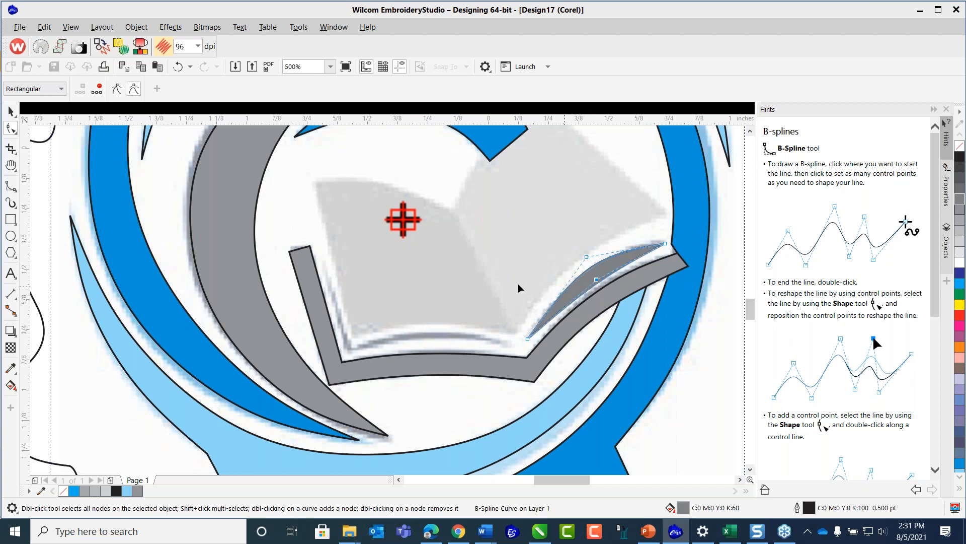
{"action": "left_click", "coordinate": [10, 111]}
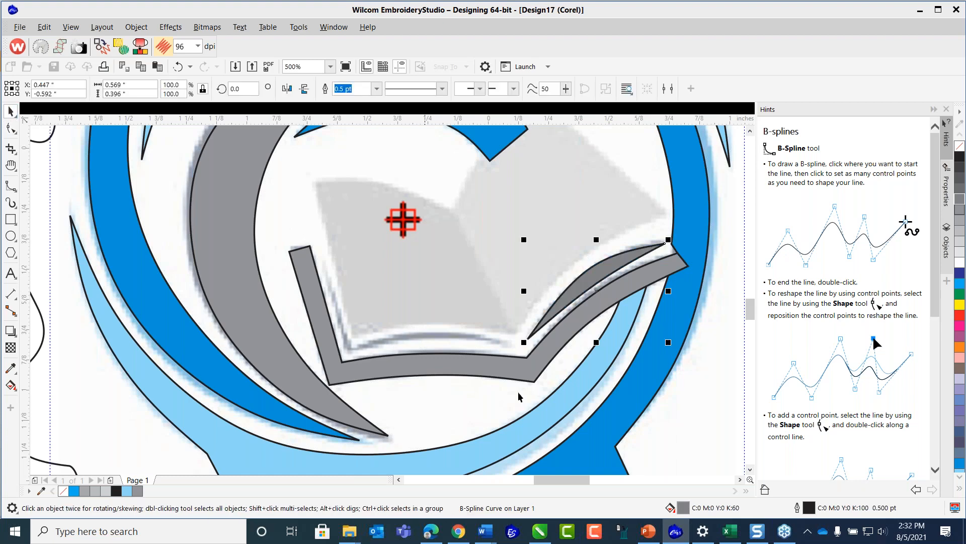
{"action": "left_click", "coordinate": [661, 436]}
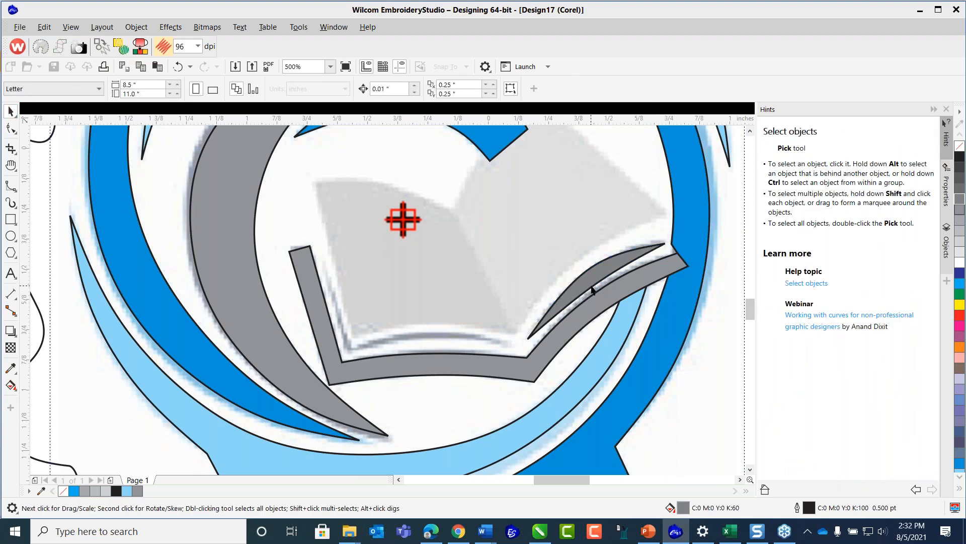
- Reselect the right page strip, nudge its lower middle control point up slightly to narrow the strip, and deselect it
{"action": "left_click", "coordinate": [593, 289]}
{"action": "left_click", "coordinate": [11, 127]}
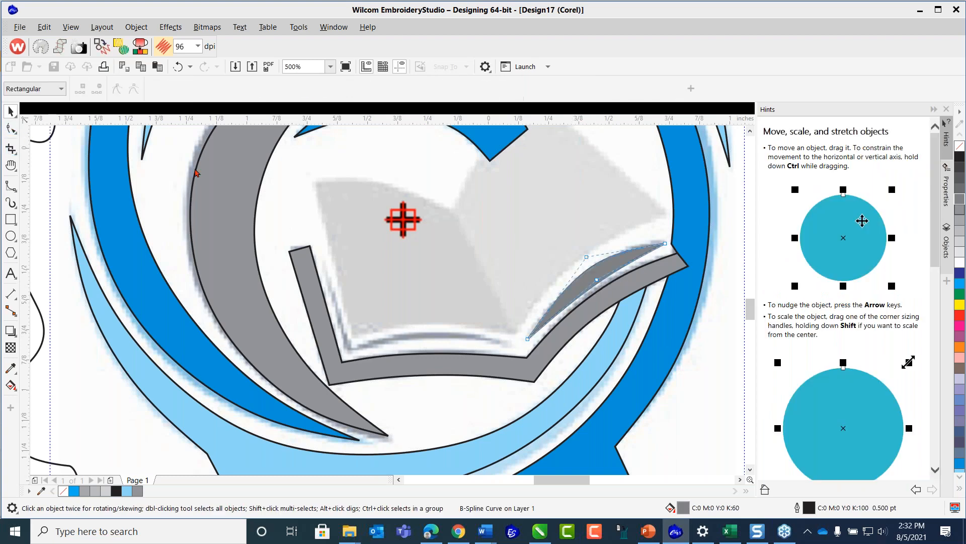
{"action": "left_click_drag", "start_coordinate": [596, 283], "coordinate": [594, 279]}
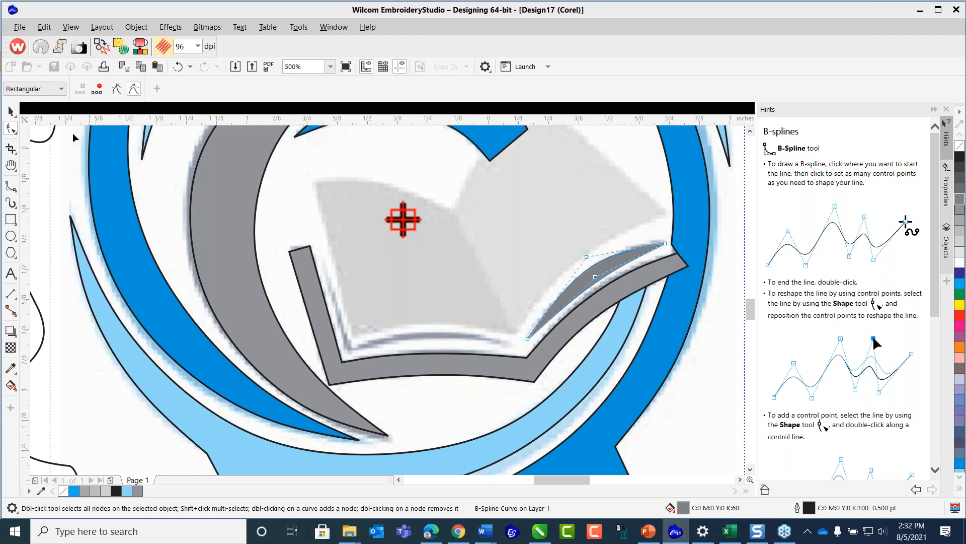
{"action": "left_click", "coordinate": [10, 111]}
{"action": "left_click", "coordinate": [148, 332]}
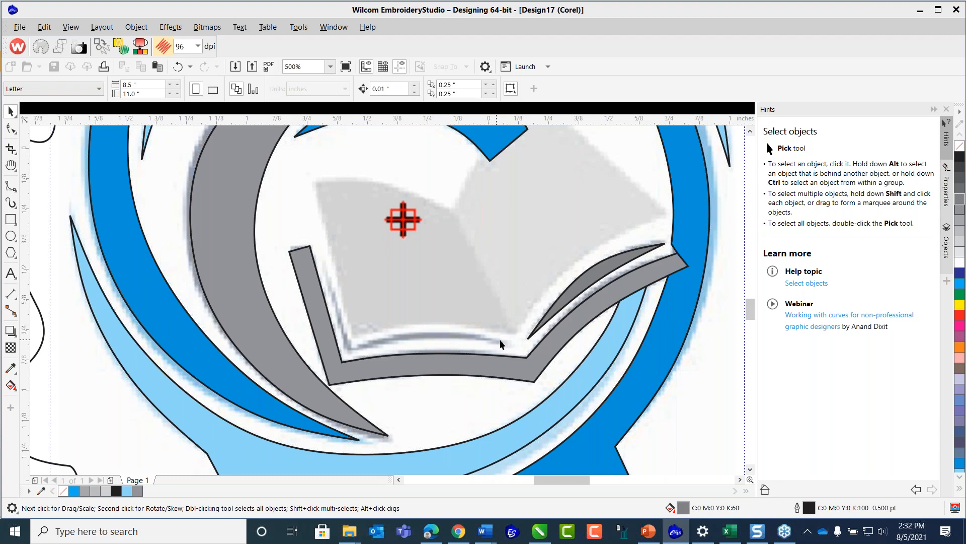
- Trace the outer edge of the thin strip under the left page with a B-spline, from the spine to its upper end
{"action": "left_click", "coordinate": [11, 185]}
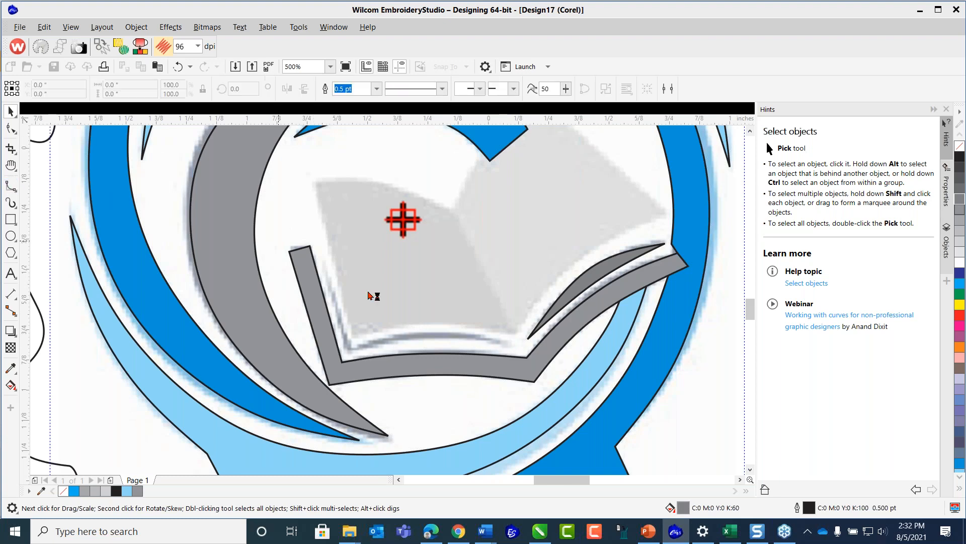
{"action": "left_click", "coordinate": [512, 349]}
{"action": "left_click", "coordinate": [457, 341]}
{"action": "left_click", "coordinate": [391, 344]}
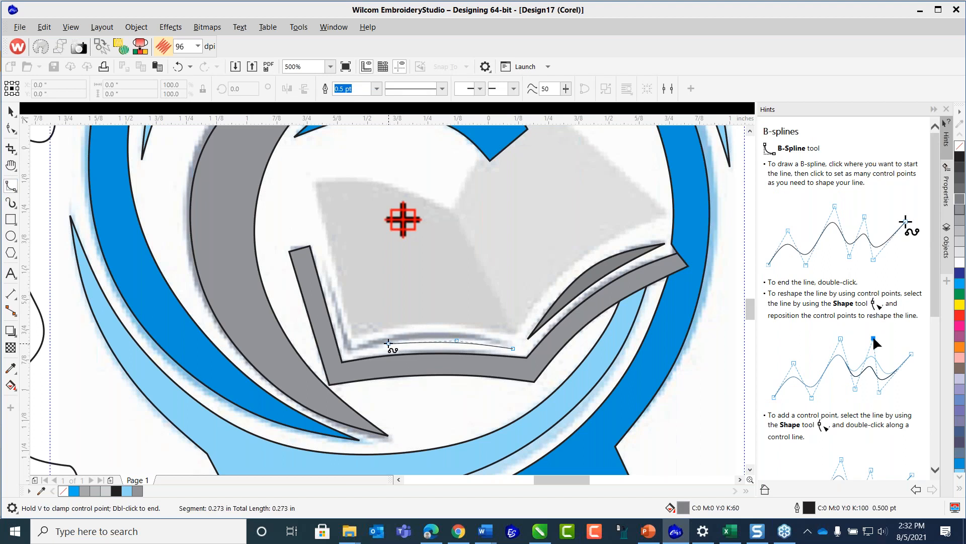
{"action": "left_click", "coordinate": [347, 354]}
{"action": "left_click", "coordinate": [321, 268]}
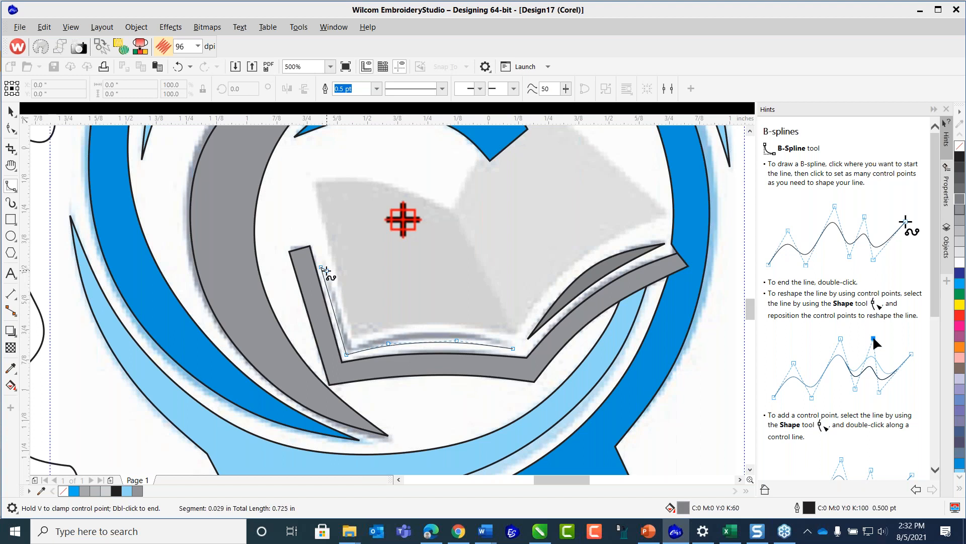
- Trace the left strip's inner edge back to the spine, close the B-spline at about 0.80 by 0.36 inches, and deselect it
{"action": "left_click", "coordinate": [327, 271]}
{"action": "left_click", "coordinate": [351, 347]}
{"action": "left_click", "coordinate": [398, 335]}
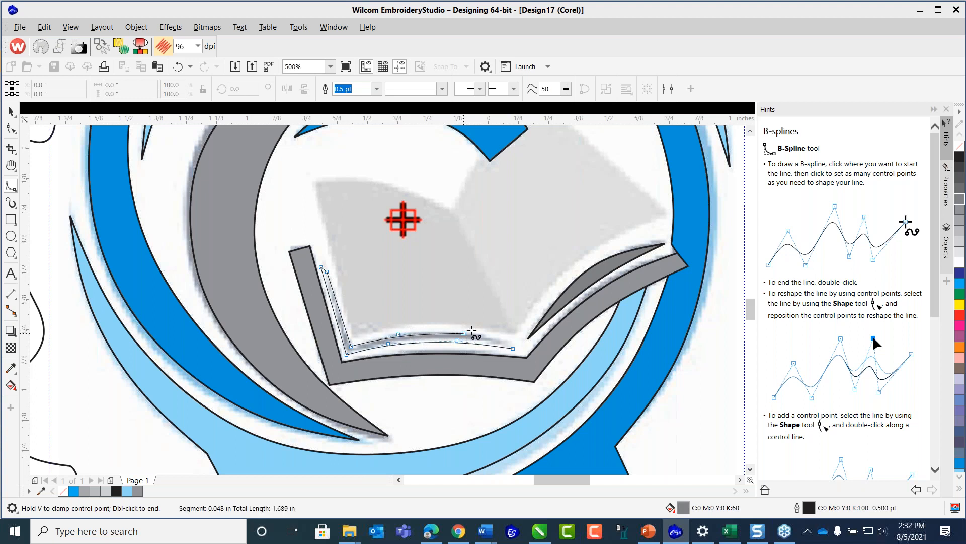
{"action": "double_click", "coordinate": [514, 347]}
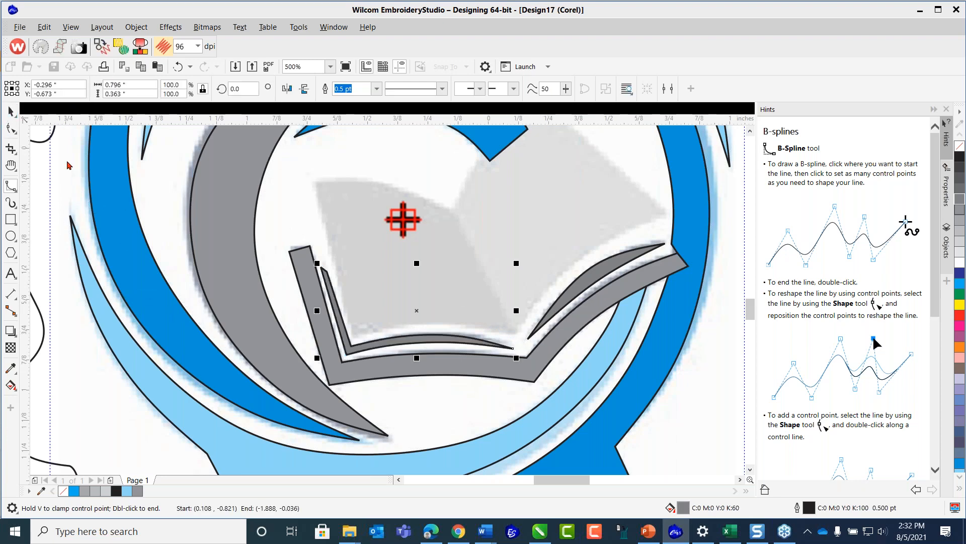
{"action": "key", "text": "space"}
{"action": "scroll", "coordinate": [472, 372], "scroll_direction": "down", "scroll_amount": 2}
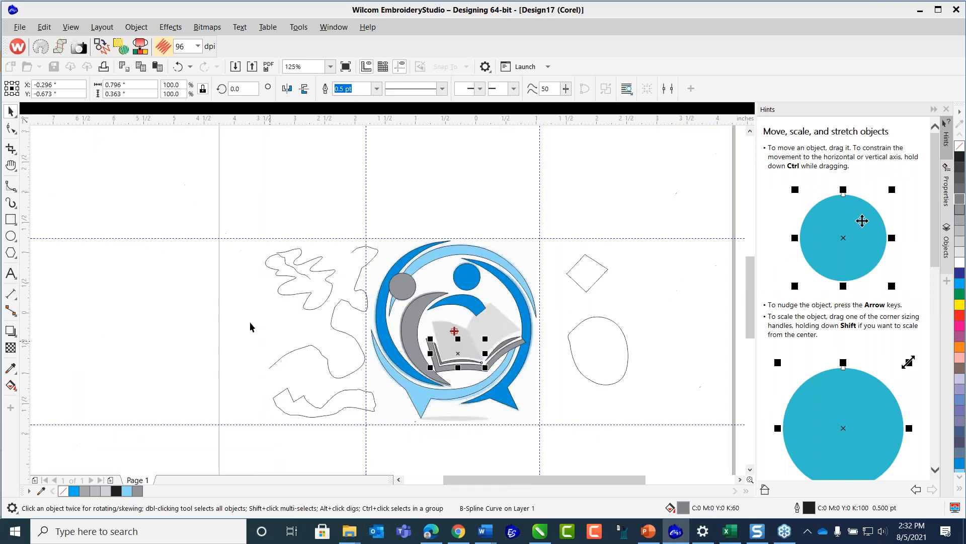
{"action": "left_click", "coordinate": [183, 182]}
- Set the default graphic fill to light grey C:0 M:0 Y:0 K:10 and activate the B-Spline tool at the book's pages
{"action": "scroll", "coordinate": [519, 331], "scroll_direction": "up", "scroll_amount": 2}
{"action": "scroll", "coordinate": [414, 339], "scroll_direction": "down", "scroll_amount": 1}
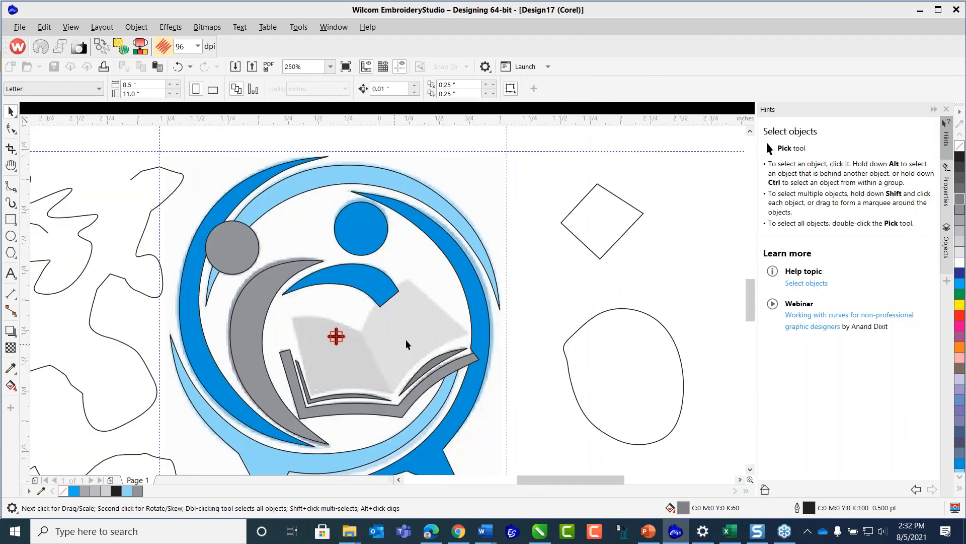
{"action": "left_click", "coordinate": [962, 255]}
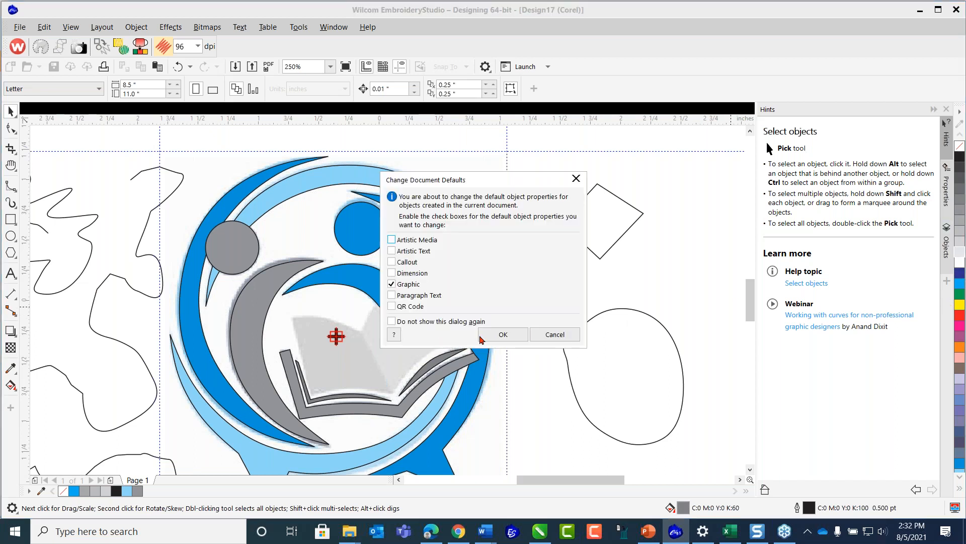
{"action": "left_click", "coordinate": [502, 336]}
{"action": "scroll", "coordinate": [410, 356], "scroll_direction": "up", "scroll_amount": 2}
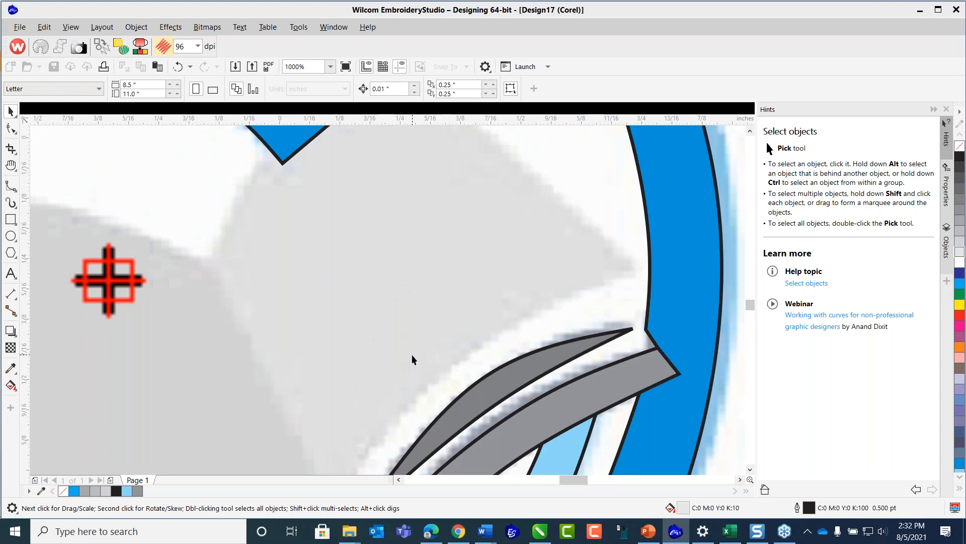
{"action": "scroll", "coordinate": [418, 360], "scroll_direction": "down", "scroll_amount": 1}
{"action": "left_click", "coordinate": [11, 187]}
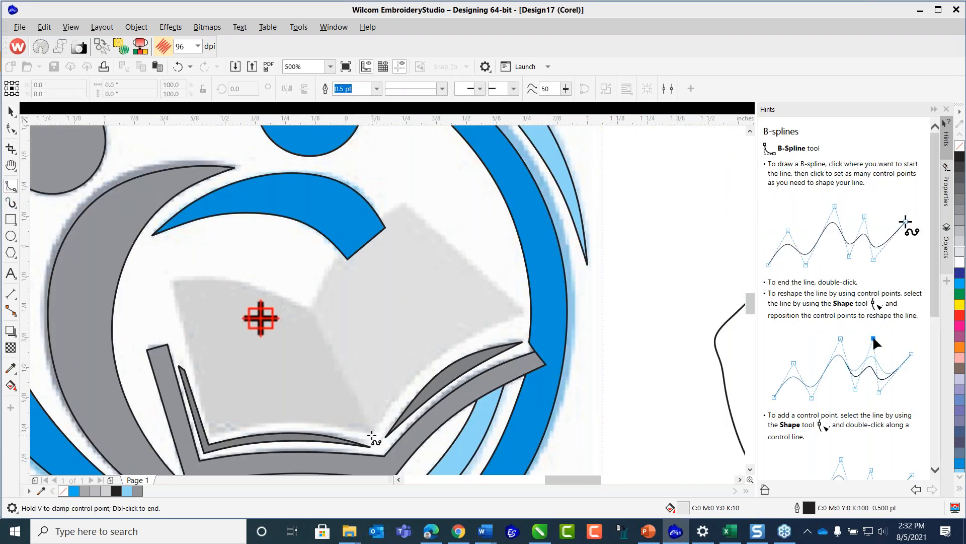
{"action": "left_click", "coordinate": [372, 436]}
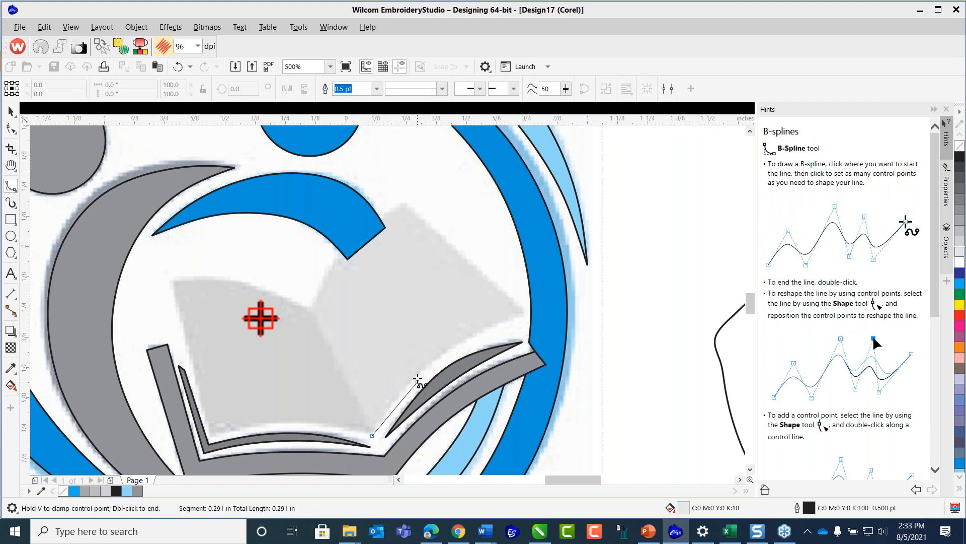
{"action": "left_click", "coordinate": [421, 367]}
{"action": "key", "text": "Escape"}
{"action": "key", "text": "space"}
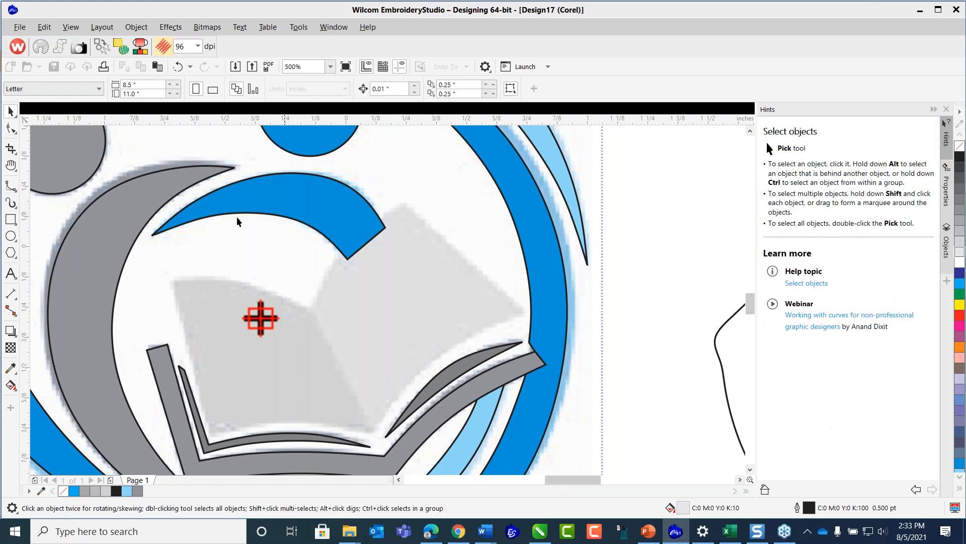
{"action": "key", "text": "space"}
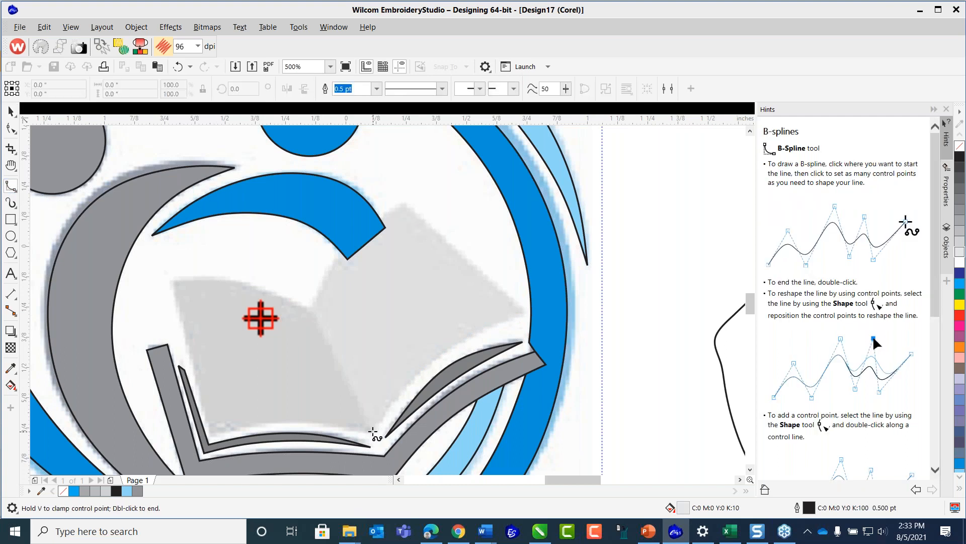
- Trace the book's right page from the spine's lower end with a closed B-spline about 0.90 by 0.95 inches
{"action": "left_click", "coordinate": [372, 431]}
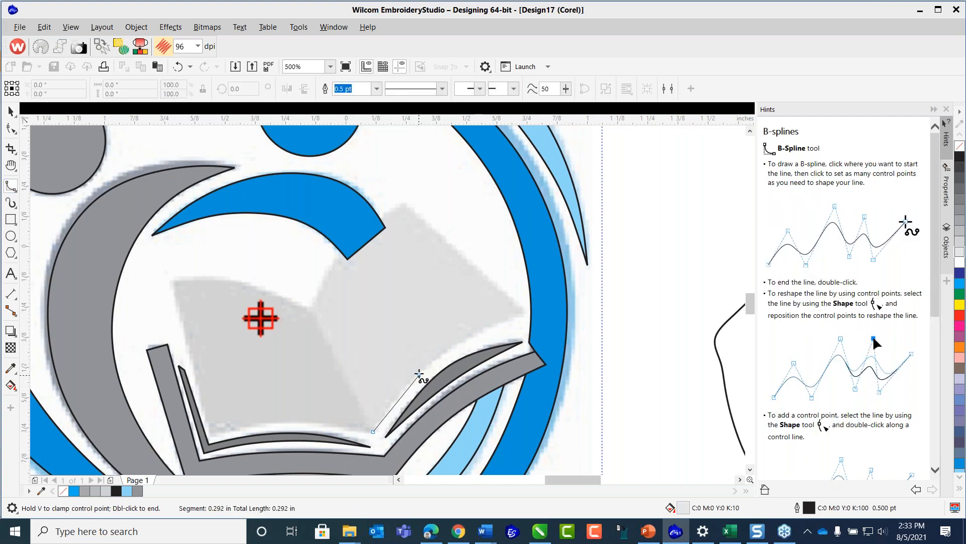
{"action": "left_click", "coordinate": [487, 327]}
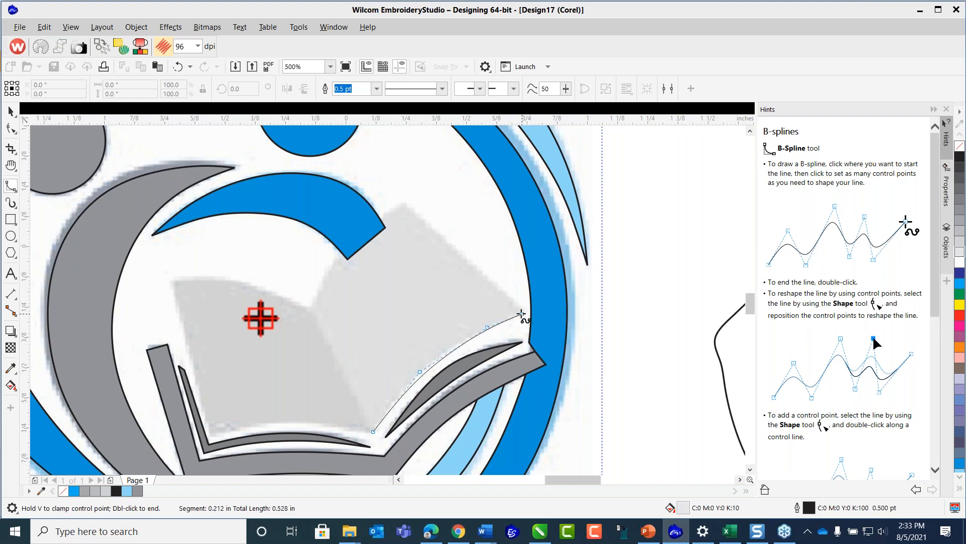
{"action": "left_click", "coordinate": [526, 313]}
{"action": "left_click", "coordinate": [403, 202]}
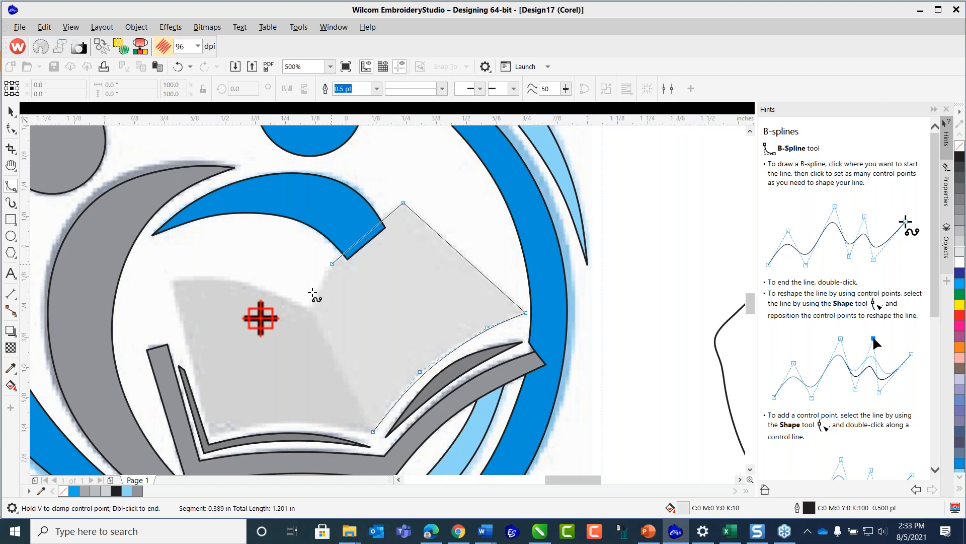
{"action": "left_click", "coordinate": [348, 250]}
{"action": "left_click", "coordinate": [309, 312]}
{"action": "left_click", "coordinate": [308, 313]}
{"action": "double_click", "coordinate": [372, 429]}
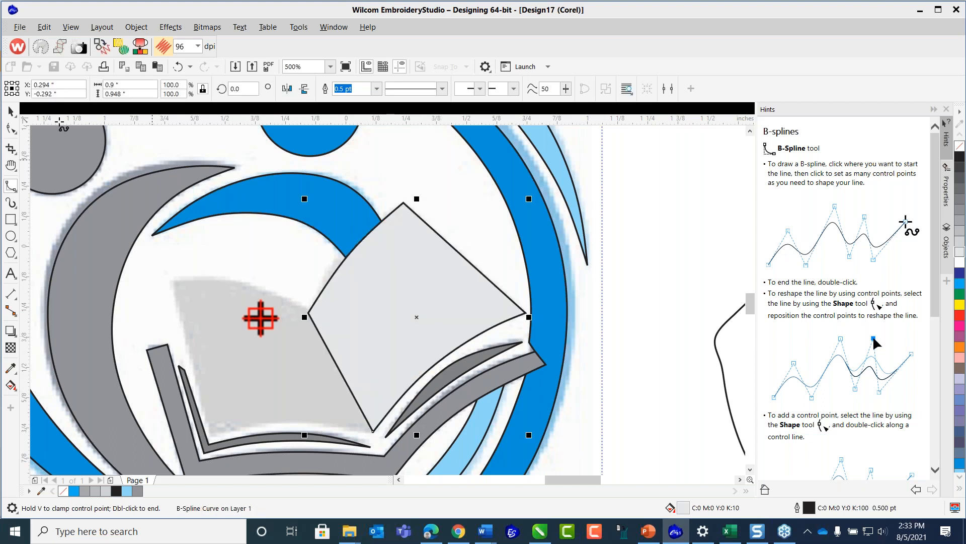
- Try a C:0 M:0 Y:0 K:20 fill on the right page, undo it, and deselect the page
{"action": "left_click", "coordinate": [9, 114]}
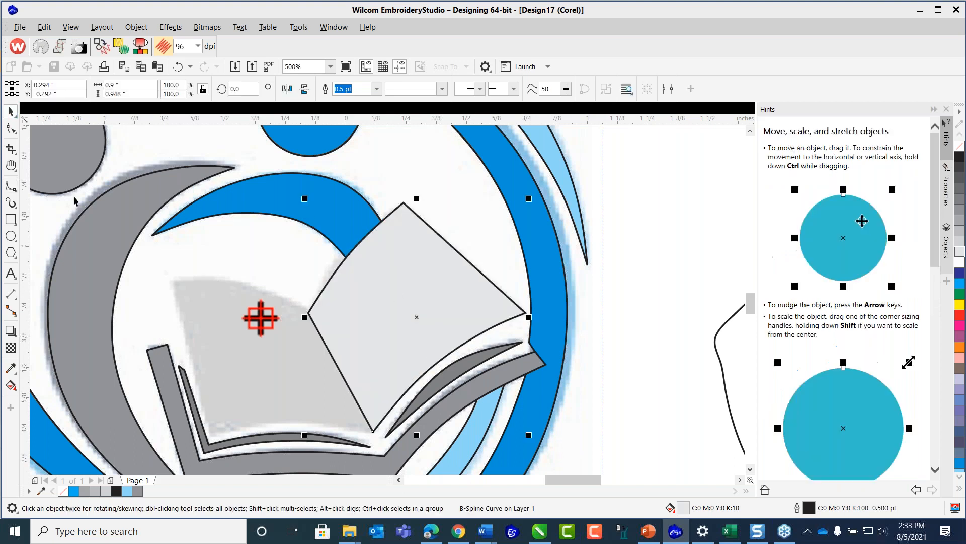
{"action": "left_click", "coordinate": [11, 186]}
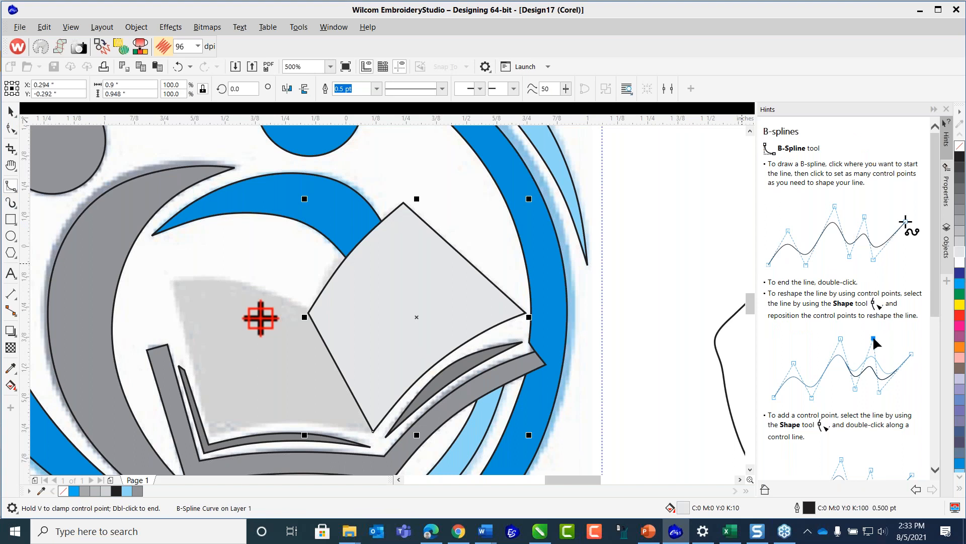
{"action": "left_click", "coordinate": [962, 242]}
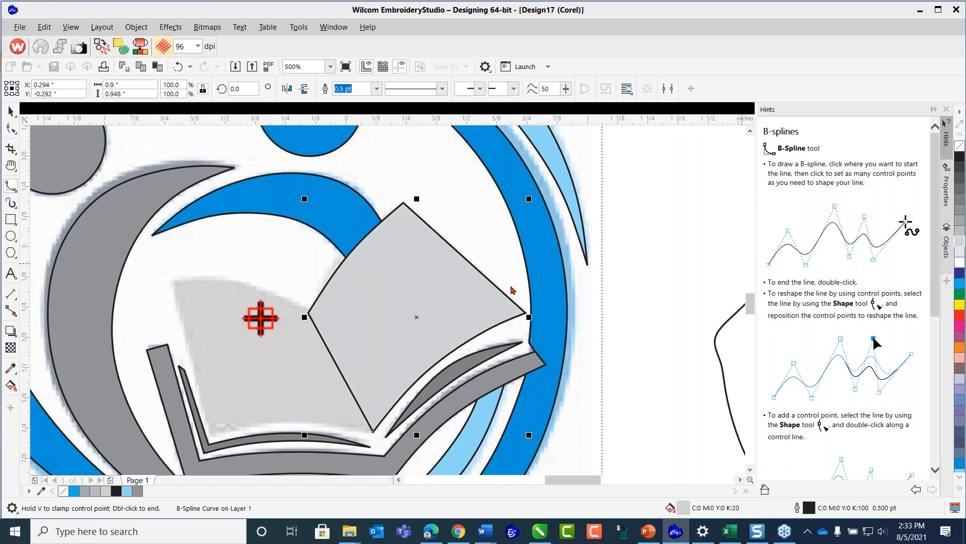
{"action": "left_click", "coordinate": [177, 67]}
{"action": "left_click", "coordinate": [9, 109]}
{"action": "left_click", "coordinate": [683, 218]}
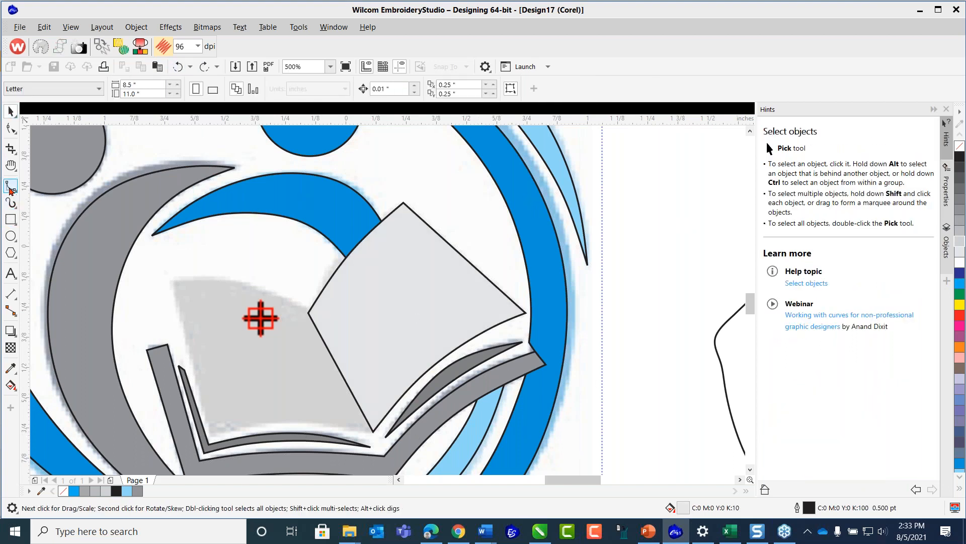
- Trace the book's left page from the spine's lower end with a closed B-spline about 0.84 by 0.62 inches
{"action": "left_click", "coordinate": [10, 186]}
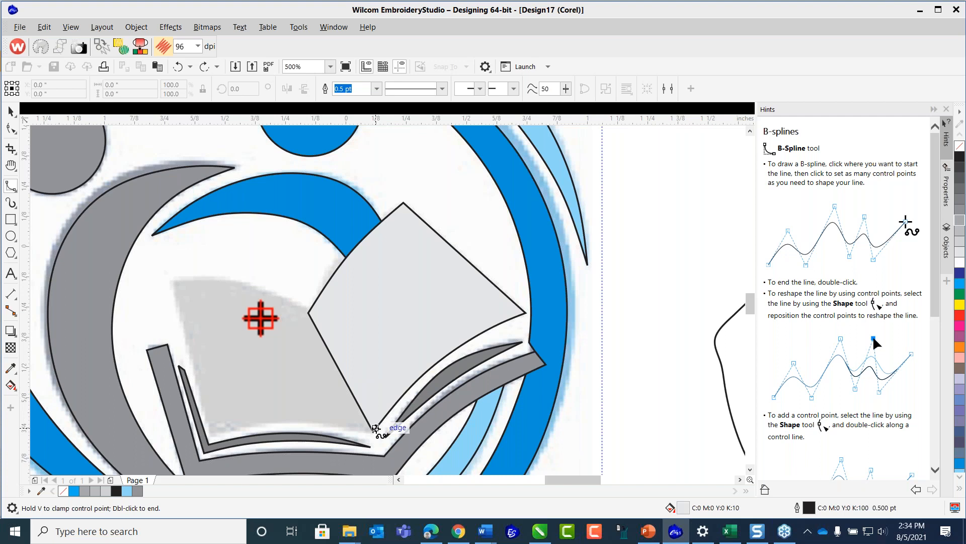
{"action": "left_click", "coordinate": [375, 428]}
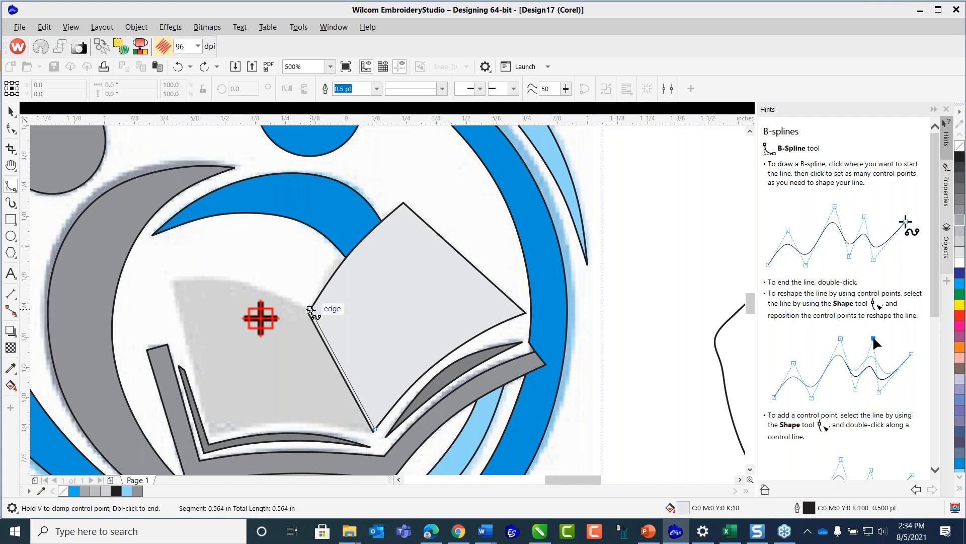
{"action": "left_click", "coordinate": [310, 308]}
{"action": "left_click", "coordinate": [265, 290]}
{"action": "left_click", "coordinate": [210, 279]}
{"action": "left_click", "coordinate": [172, 282]}
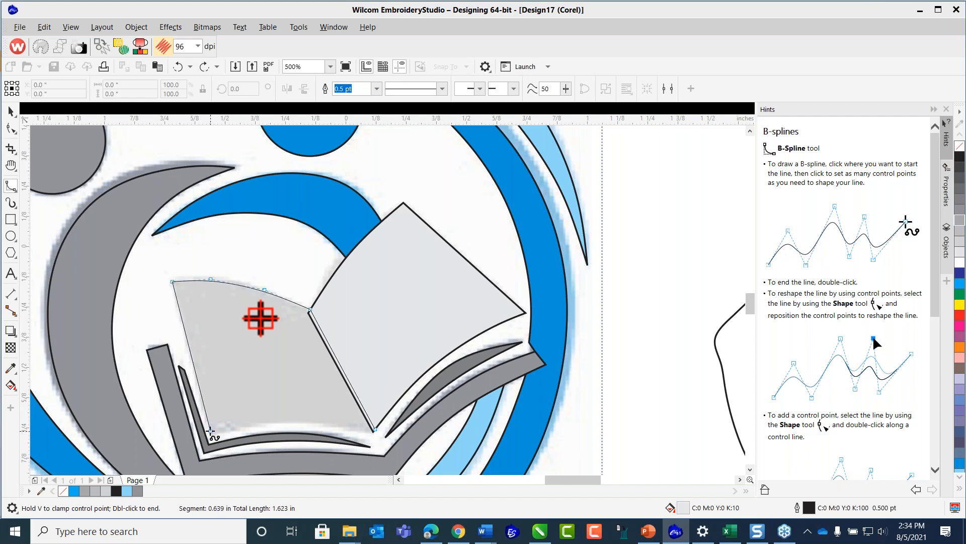
{"action": "left_click", "coordinate": [210, 431]}
{"action": "left_click", "coordinate": [262, 421]}
{"action": "left_click", "coordinate": [334, 423]}
{"action": "left_click", "coordinate": [374, 432]}
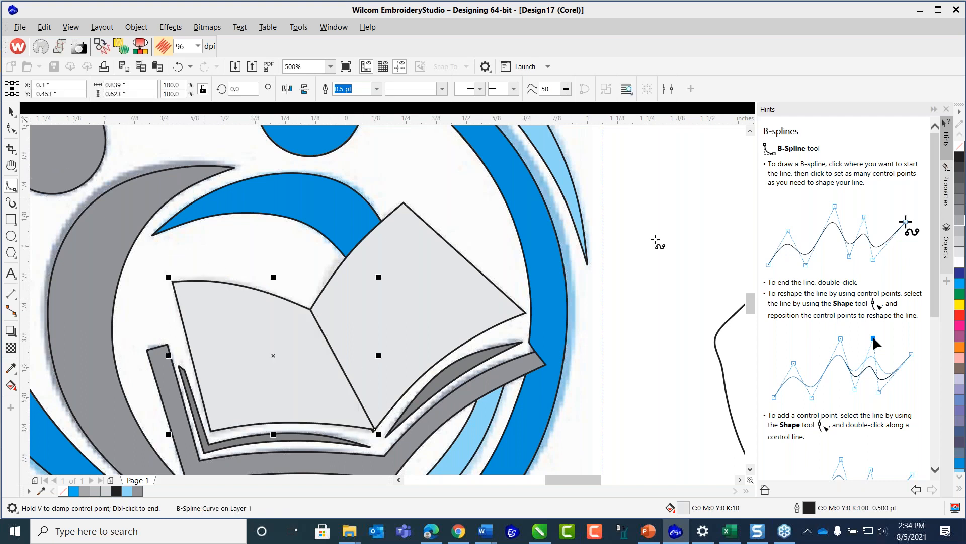
- Fill the left page with light grey C:0 M:0 Y:0 K:20 and deselect it
{"action": "left_click", "coordinate": [961, 233]}
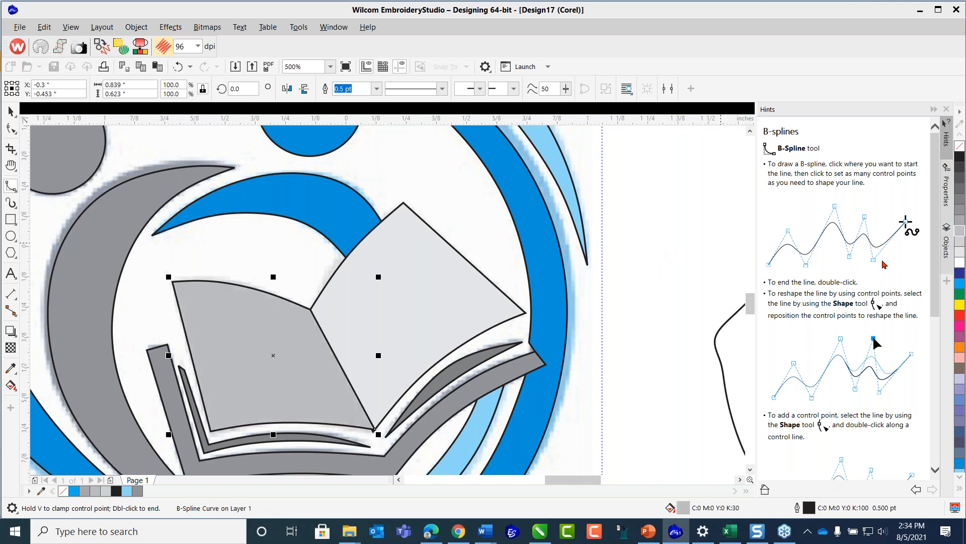
{"action": "left_click", "coordinate": [961, 244]}
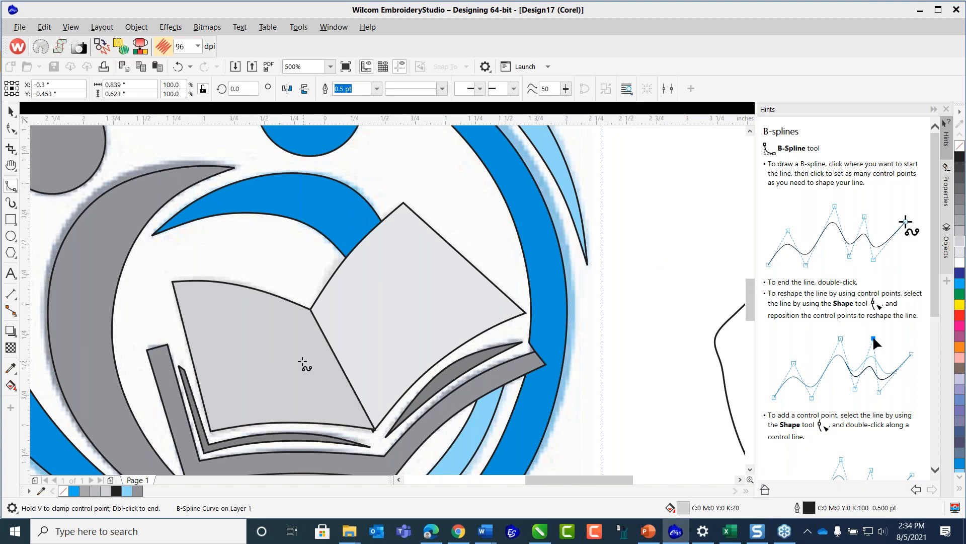
{"action": "scroll", "coordinate": [303, 363], "scroll_direction": "down", "scroll_amount": 3}
{"action": "left_click", "coordinate": [438, 224]}
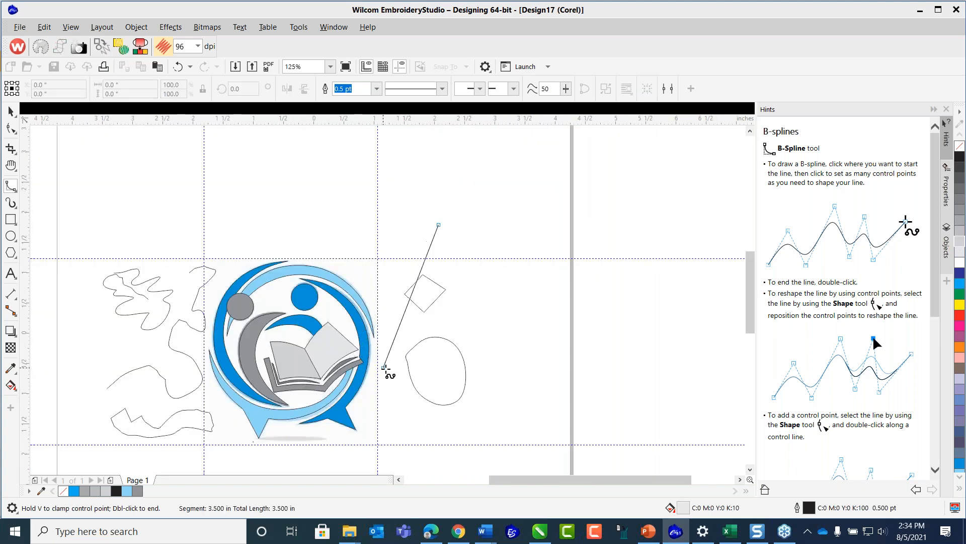
{"action": "key", "text": "Escape"}
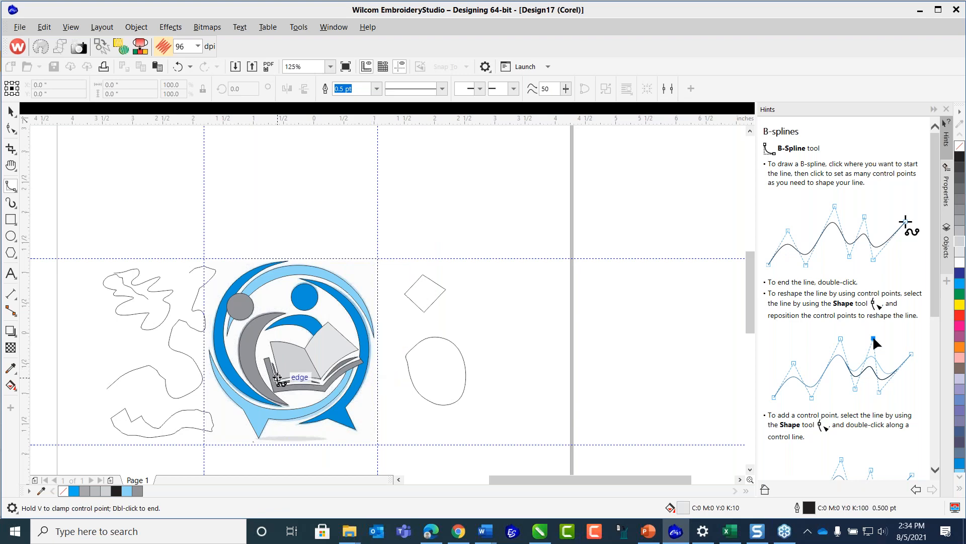
- Draw an ellipse about 1.22 by 0.07 inches over the shadow beneath the logo and fill it with C:0 M:0 Y:0 K:30
{"action": "scroll", "coordinate": [297, 362], "scroll_direction": "up", "scroll_amount": 2}
{"action": "scroll", "coordinate": [297, 361], "scroll_direction": "down", "scroll_amount": 2}
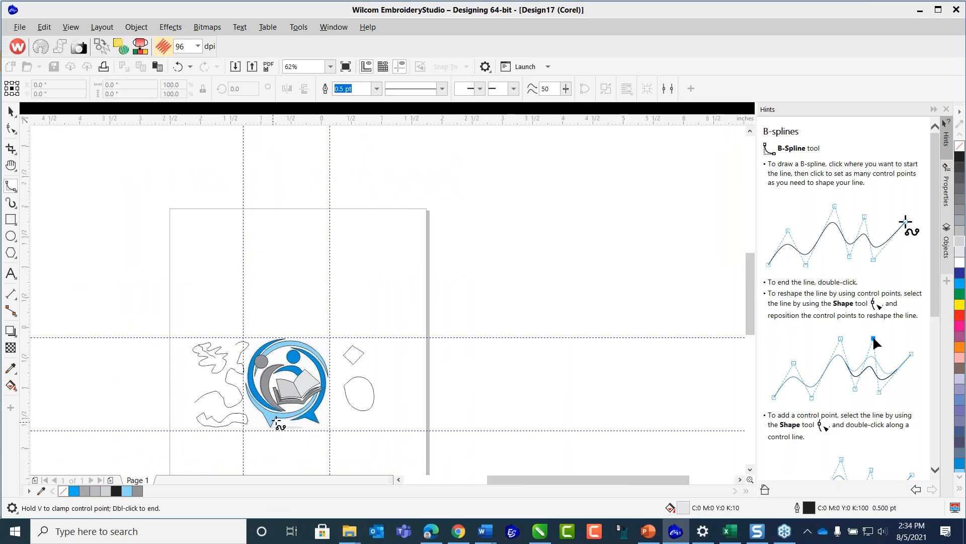
{"action": "scroll", "coordinate": [294, 426], "scroll_direction": "up", "scroll_amount": 4}
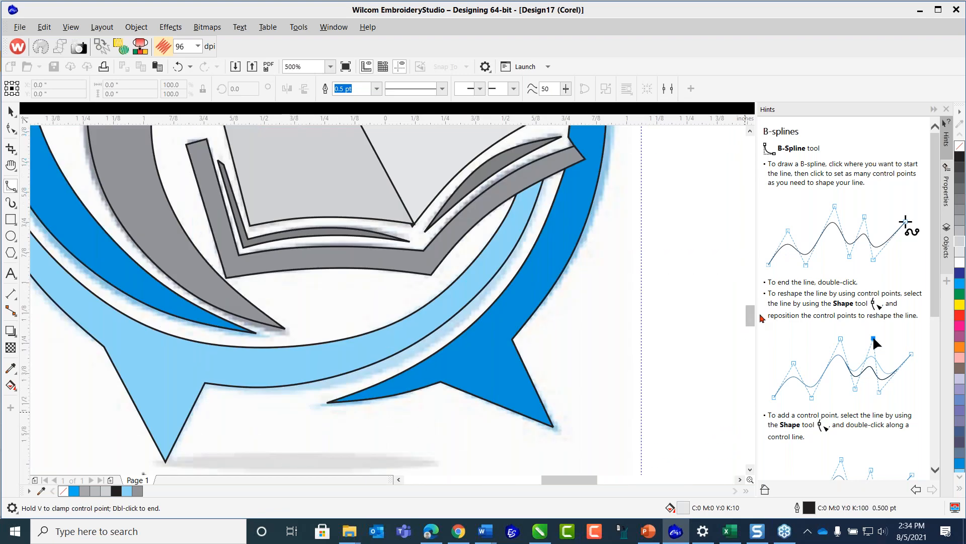
{"action": "left_click_drag", "start_coordinate": [750, 317], "coordinate": [751, 325]}
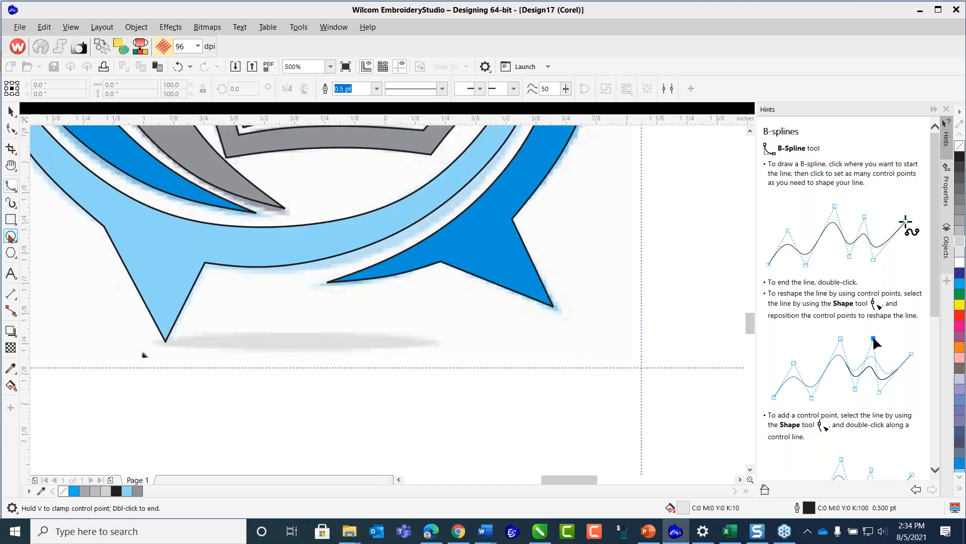
{"action": "left_click", "coordinate": [10, 236]}
{"action": "left_click_drag", "start_coordinate": [157, 340], "coordinate": [452, 359]}
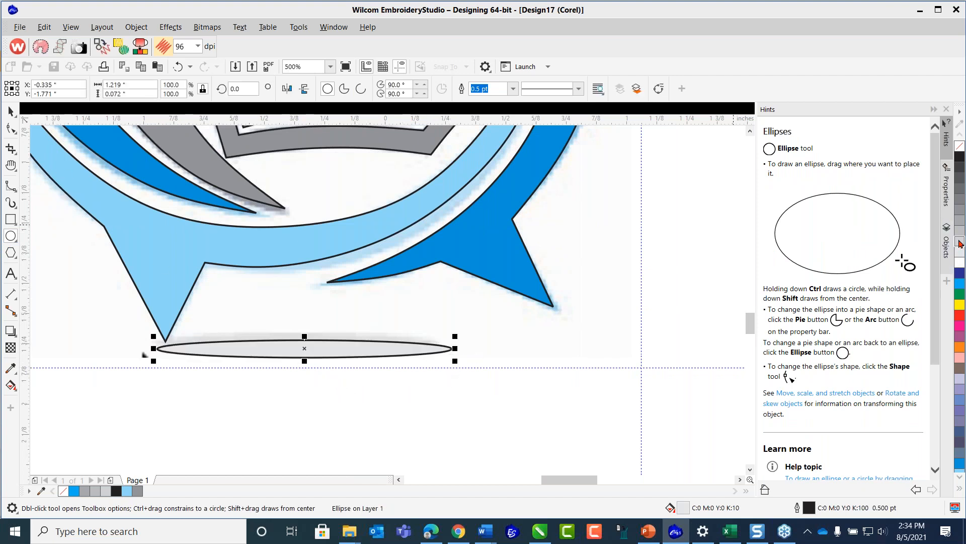
{"action": "left_click", "coordinate": [963, 224]}
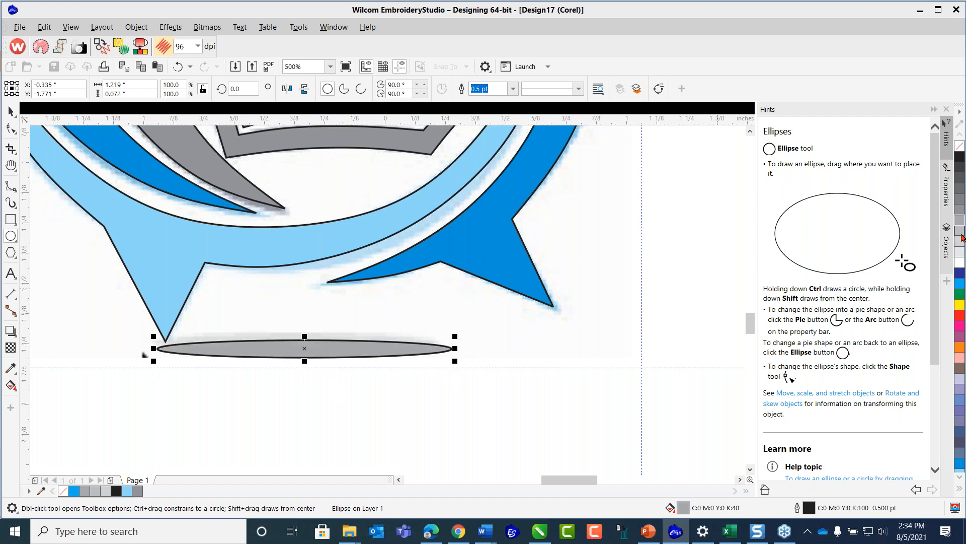
{"action": "left_click", "coordinate": [961, 235]}
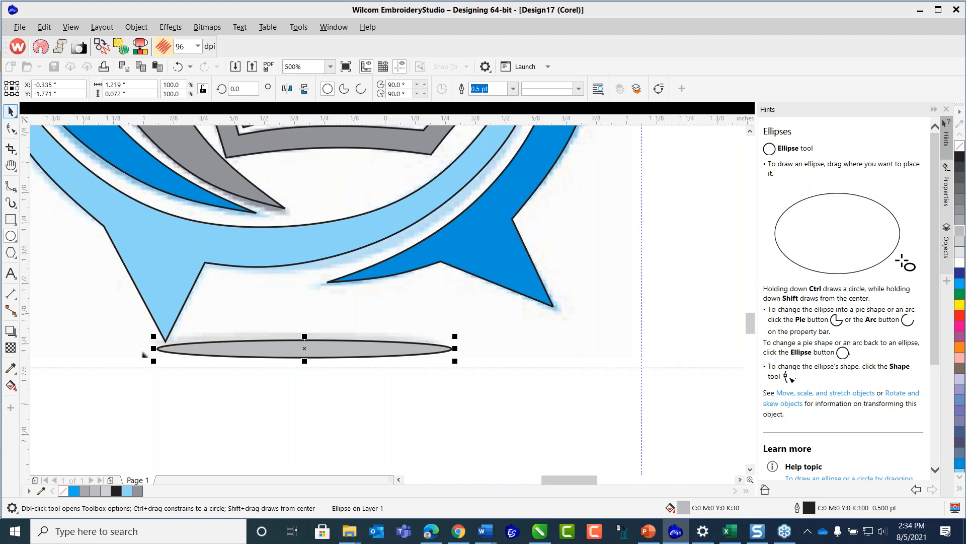
- Nudge the shadow ellipse up 0.02 inches to align it with the bitmap's shadow
{"action": "left_click", "coordinate": [9, 112]}
{"action": "key", "text": "Up"}
{"action": "key", "text": "Up"}
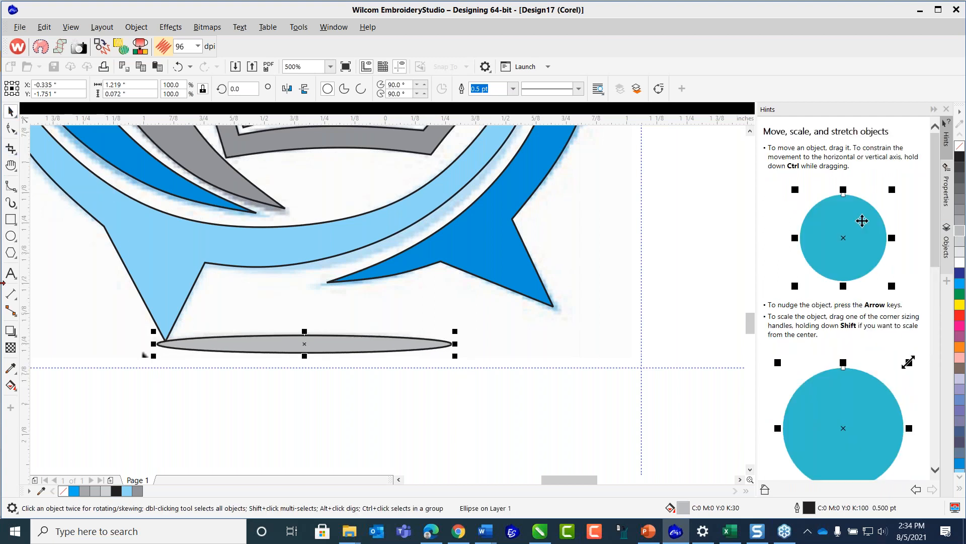
{"action": "scroll", "coordinate": [308, 167], "scroll_direction": "down", "scroll_amount": 2}
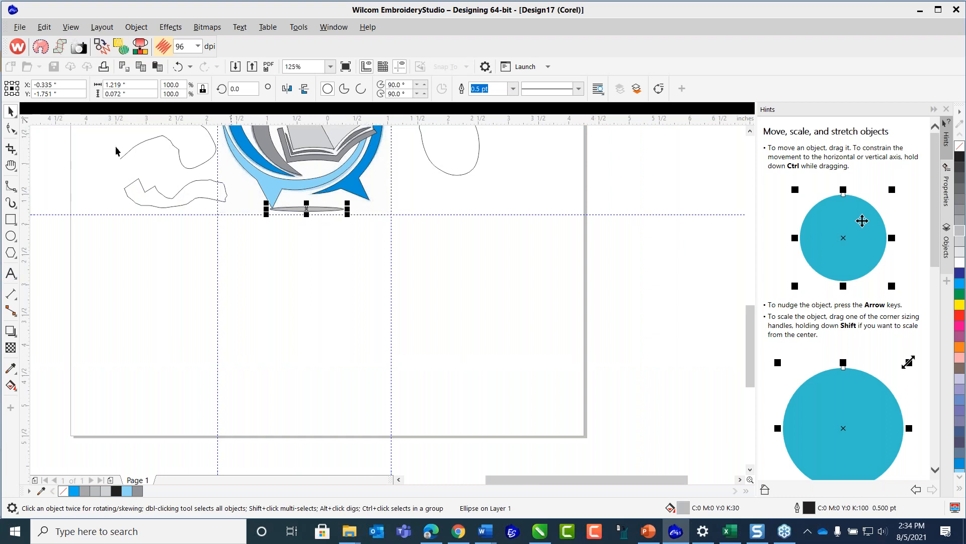
{"action": "left_click", "coordinate": [20, 32]}
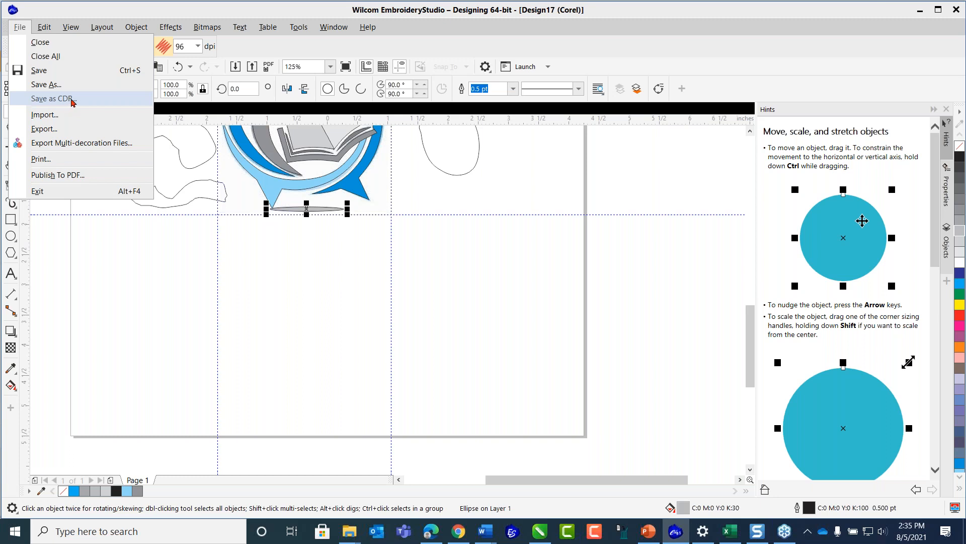
{"action": "left_click", "coordinate": [48, 85]}
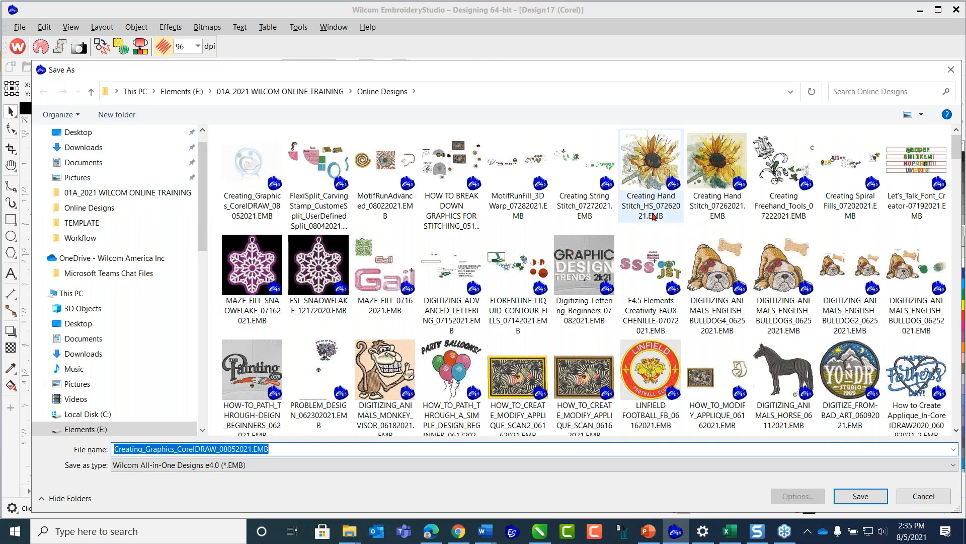
{"action": "left_click", "coordinate": [952, 71]}
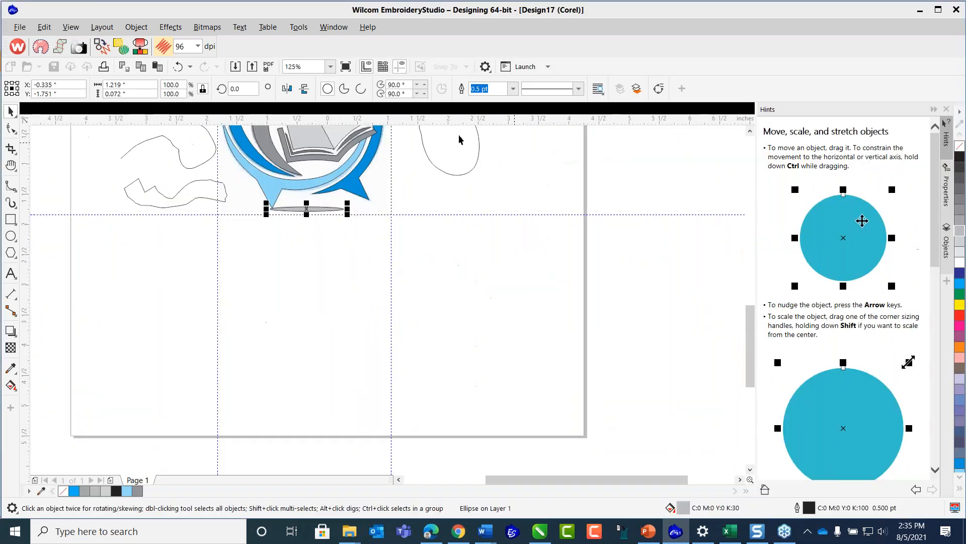
{"action": "left_click", "coordinate": [100, 156]}
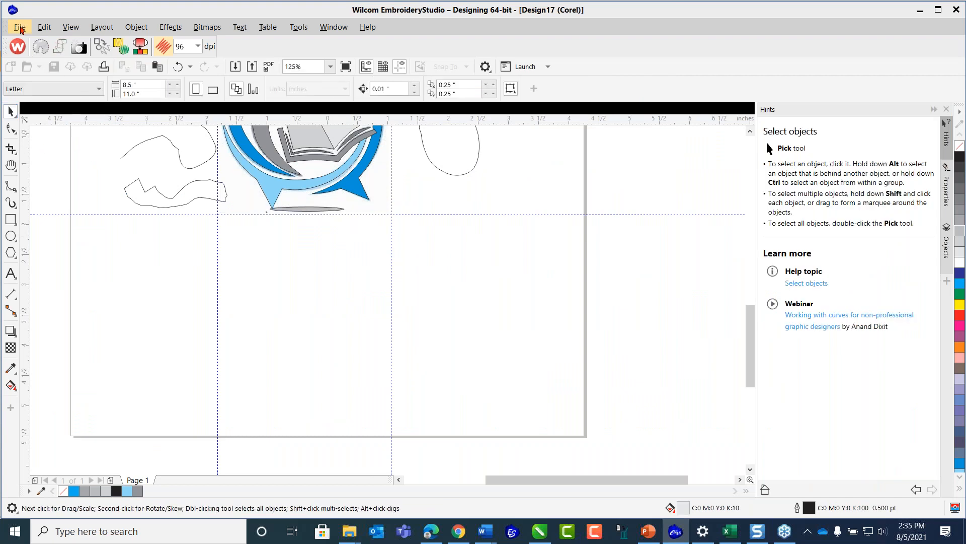
- Save the artwork as CDR over the existing file Backup_of_Backup_of_Creating_Graphics_CorelDRAW_08052021.cdr
{"action": "left_click", "coordinate": [21, 29]}
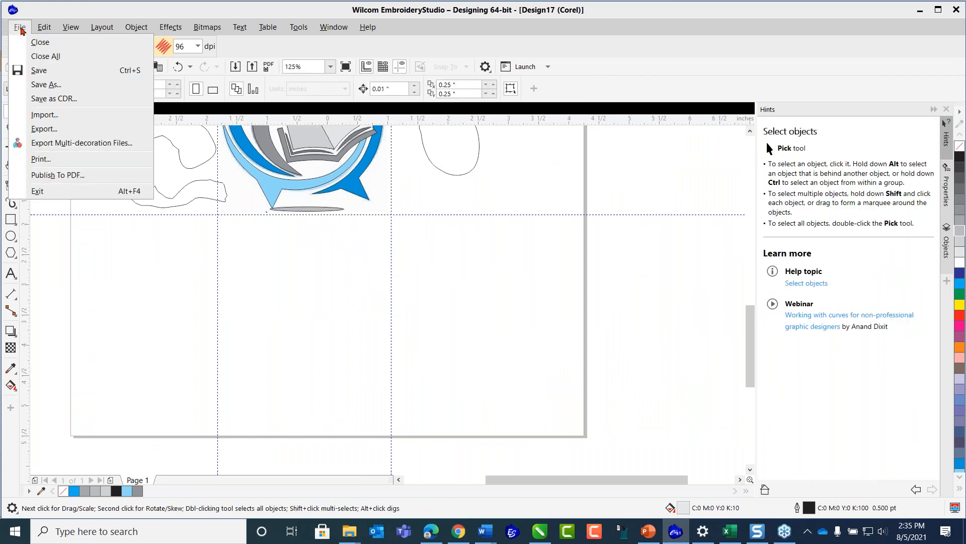
{"action": "left_click", "coordinate": [53, 98]}
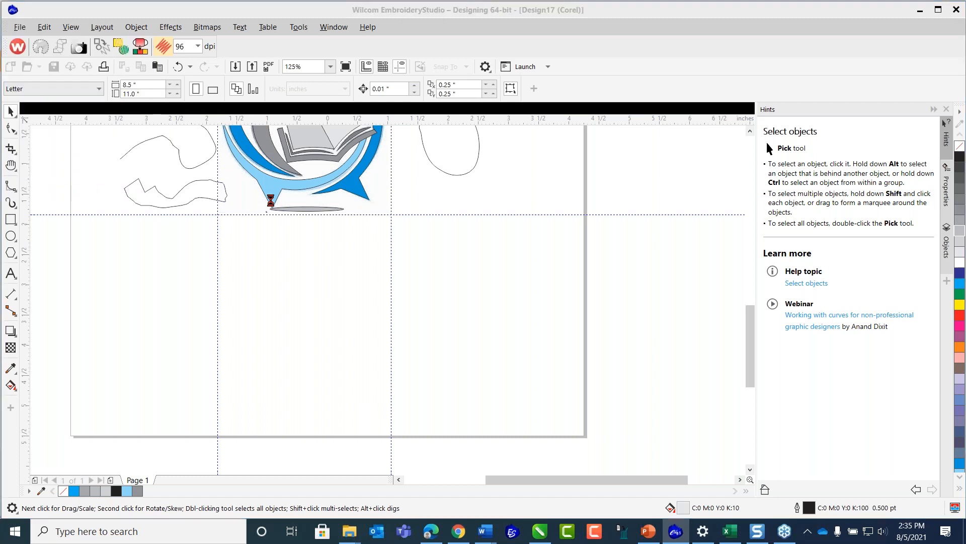
{"action": "left_click_drag", "start_coordinate": [475, 135], "coordinate": [474, 231]}
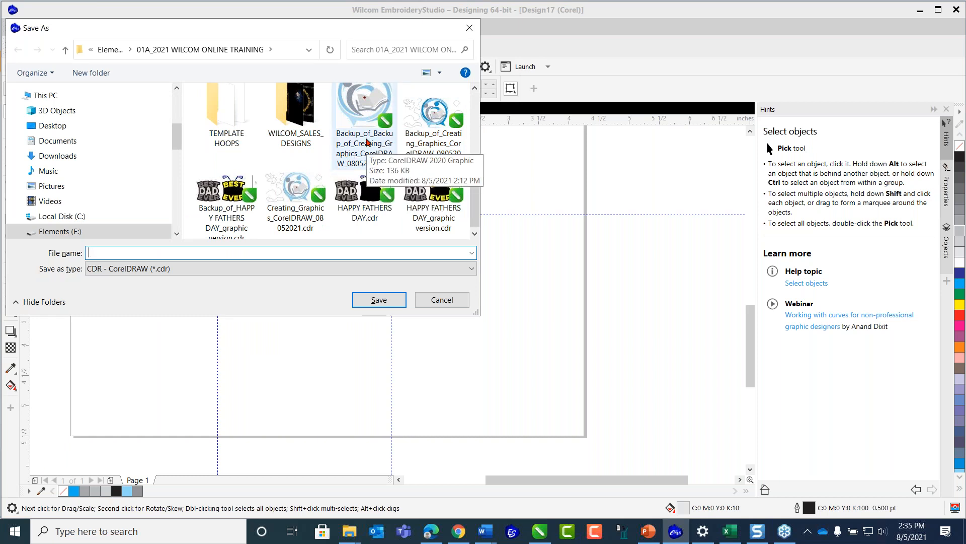
{"action": "left_click", "coordinate": [366, 143]}
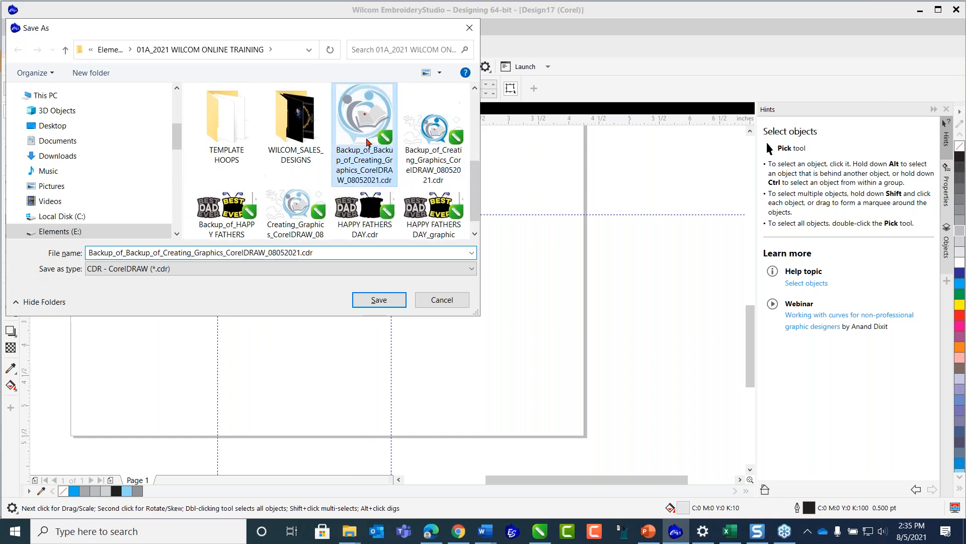
{"action": "left_click", "coordinate": [378, 300]}
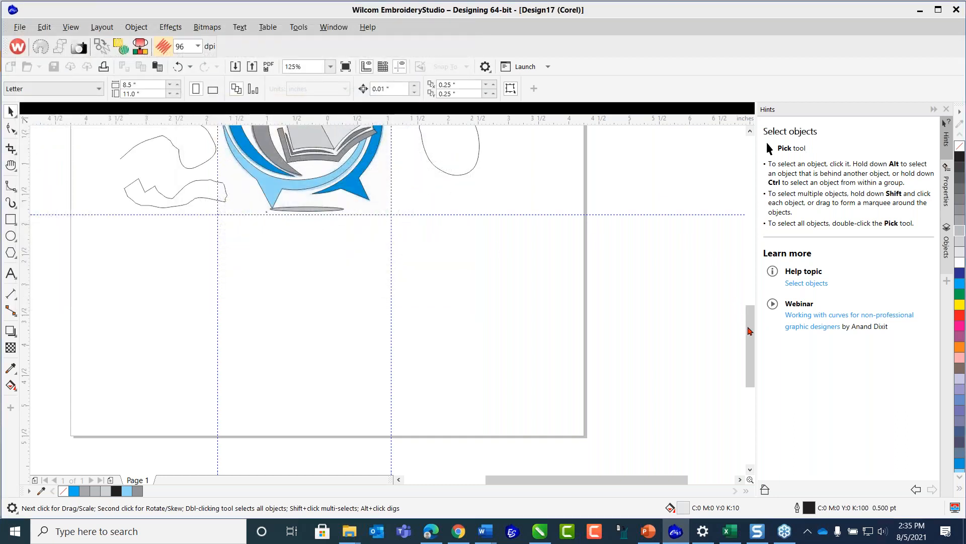
- Delete the leftover practice shapes and curves on both sides of the traced logo
{"action": "left_click_drag", "start_coordinate": [751, 313], "coordinate": [752, 280]}
{"action": "scroll", "coordinate": [278, 317], "scroll_direction": "down", "scroll_amount": 1}
{"action": "scroll", "coordinate": [281, 326], "scroll_direction": "up", "scroll_amount": 1}
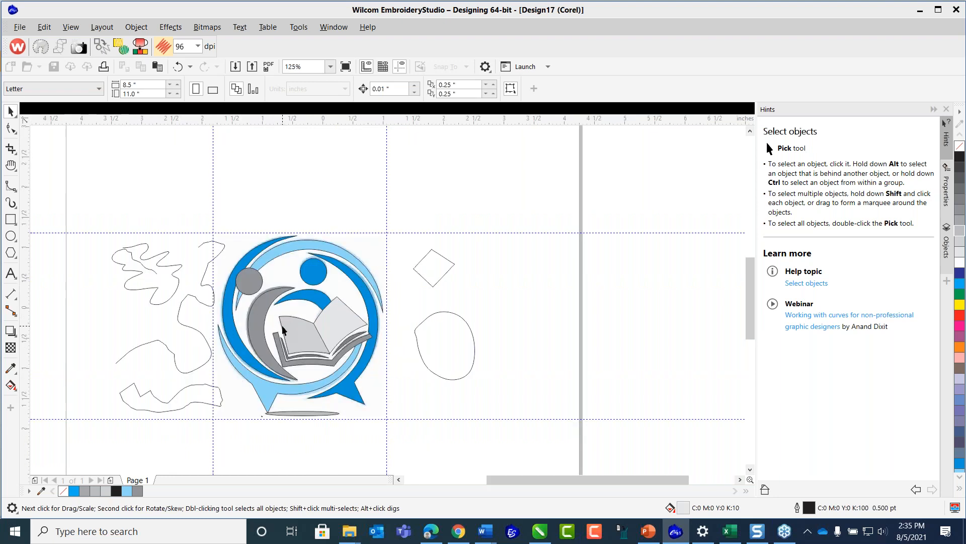
{"action": "left_click_drag", "start_coordinate": [466, 361], "coordinate": [492, 404]}
{"action": "key", "text": "Delete"}
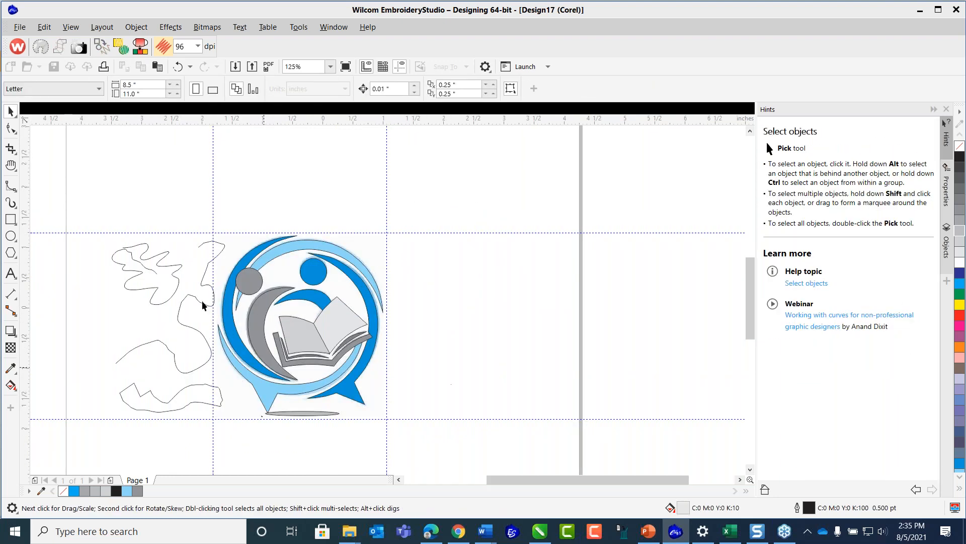
{"action": "left_click_drag", "start_coordinate": [80, 172], "coordinate": [228, 422]}
{"action": "key", "text": "Delete"}
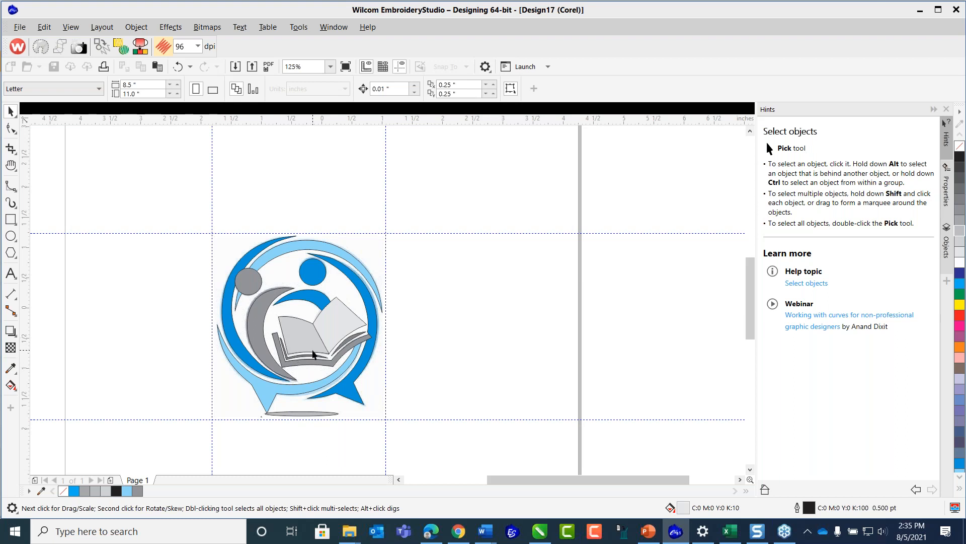
- Try removing the outline from the logo's right-hand dark blue arc, undoing each attempt
{"action": "scroll", "coordinate": [297, 344], "scroll_direction": "up", "scroll_amount": 1}
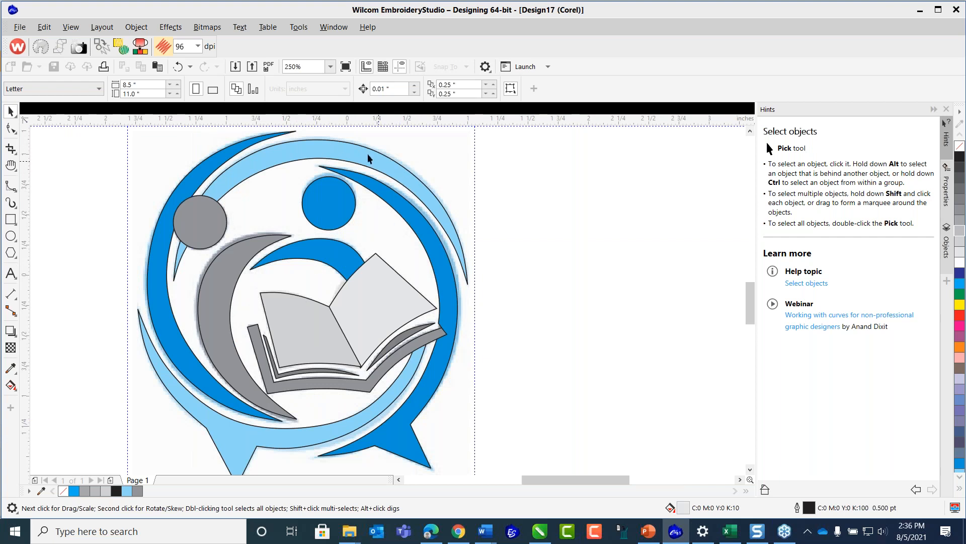
{"action": "left_click", "coordinate": [431, 262]}
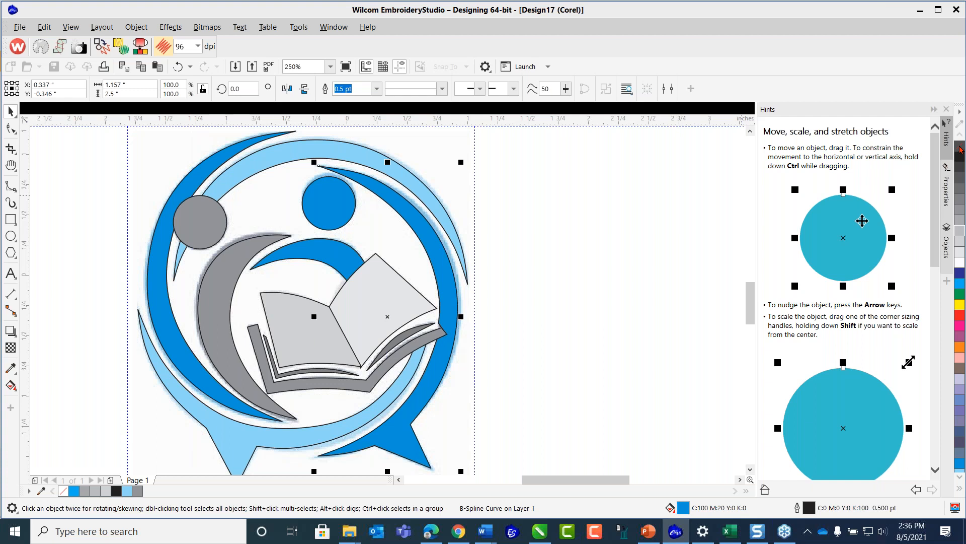
{"action": "right_click", "coordinate": [960, 150]}
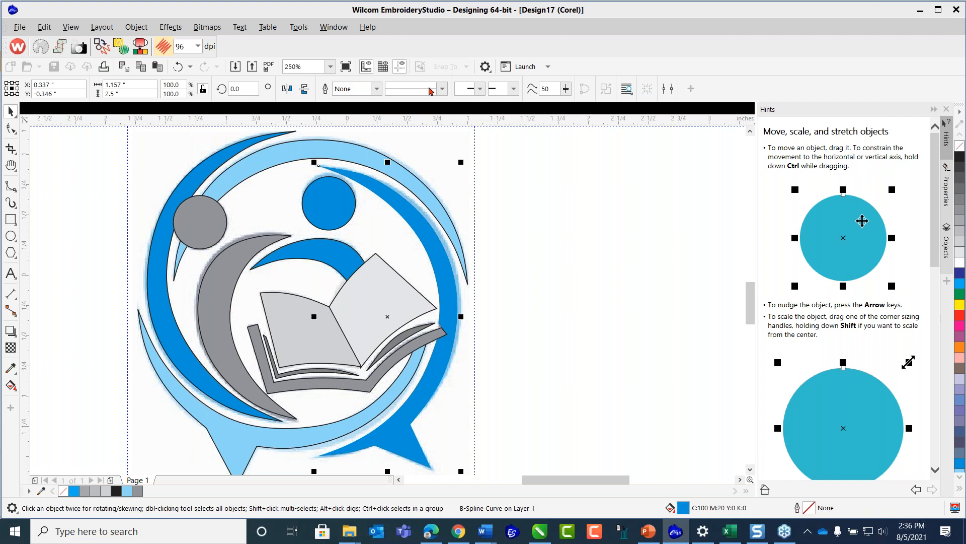
{"action": "left_click", "coordinate": [177, 67]}
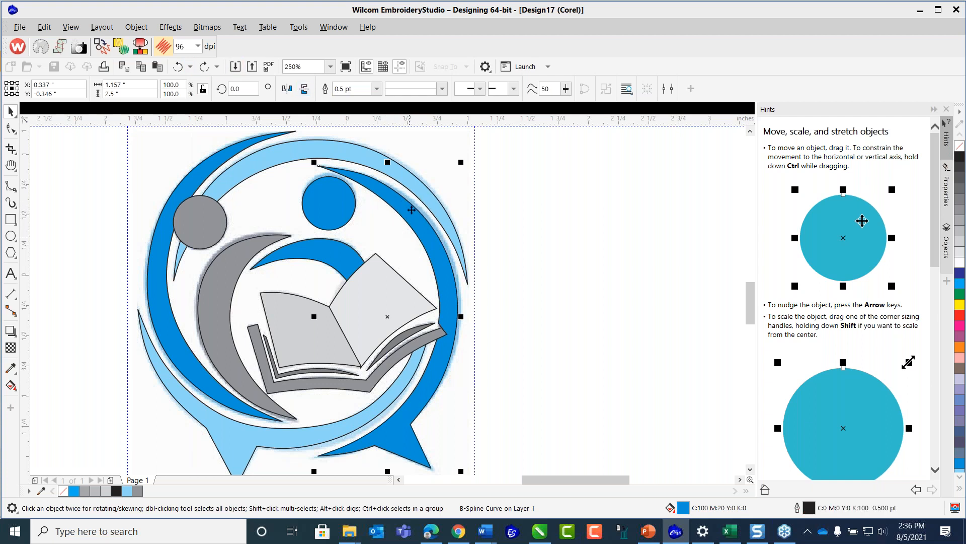
{"action": "right_click", "coordinate": [960, 149]}
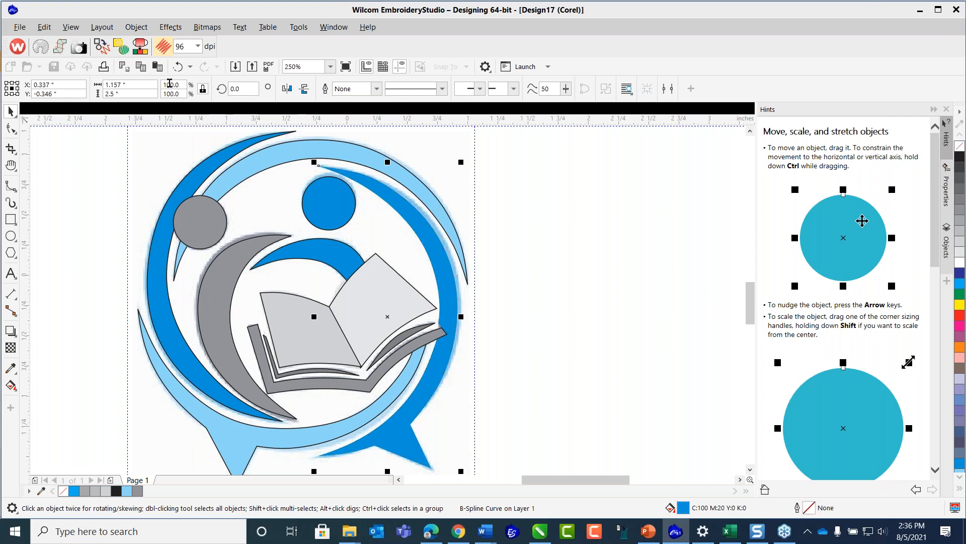
{"action": "left_click", "coordinate": [179, 67]}
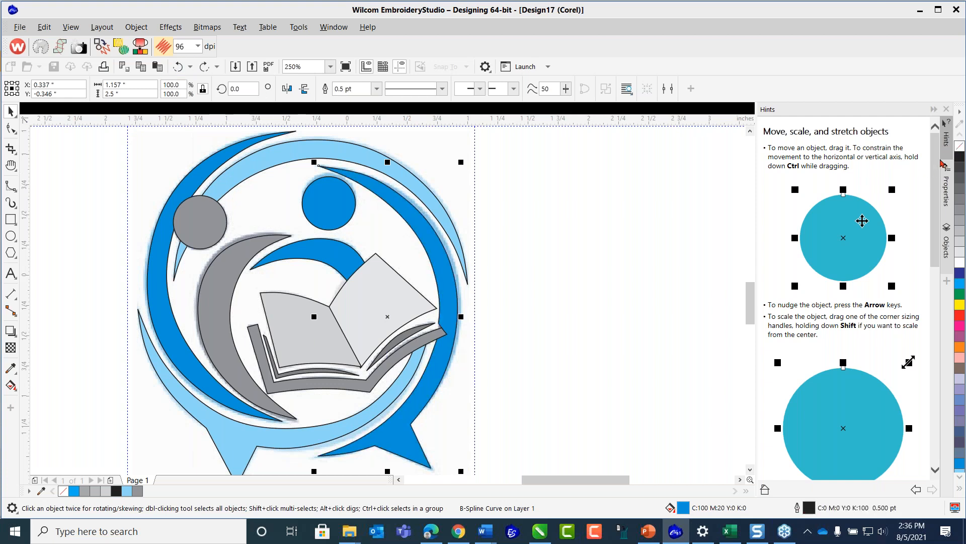
- Try removing the right-hand dark blue arc's fill and separately its outline, undo each change, and deselect the arc
{"action": "left_click", "coordinate": [961, 149]}
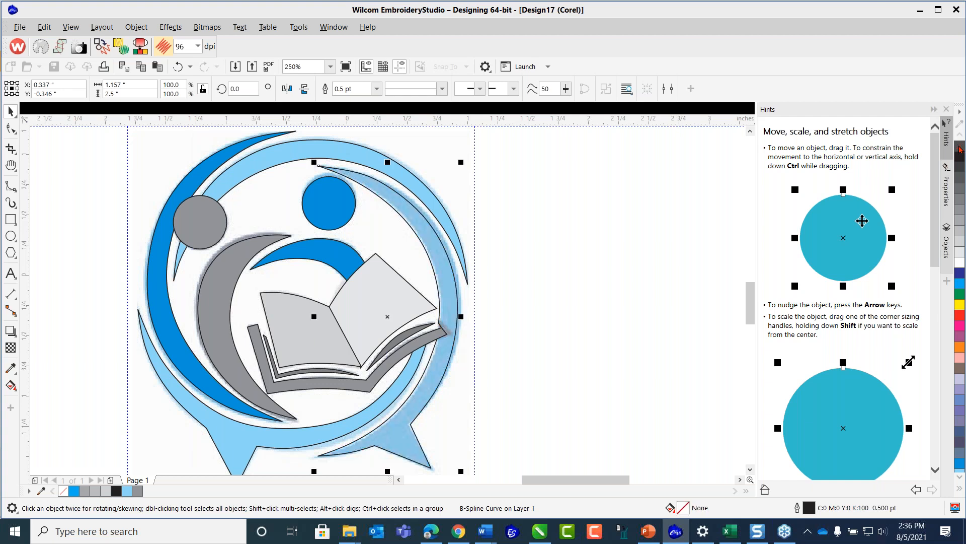
{"action": "left_click", "coordinate": [177, 67]}
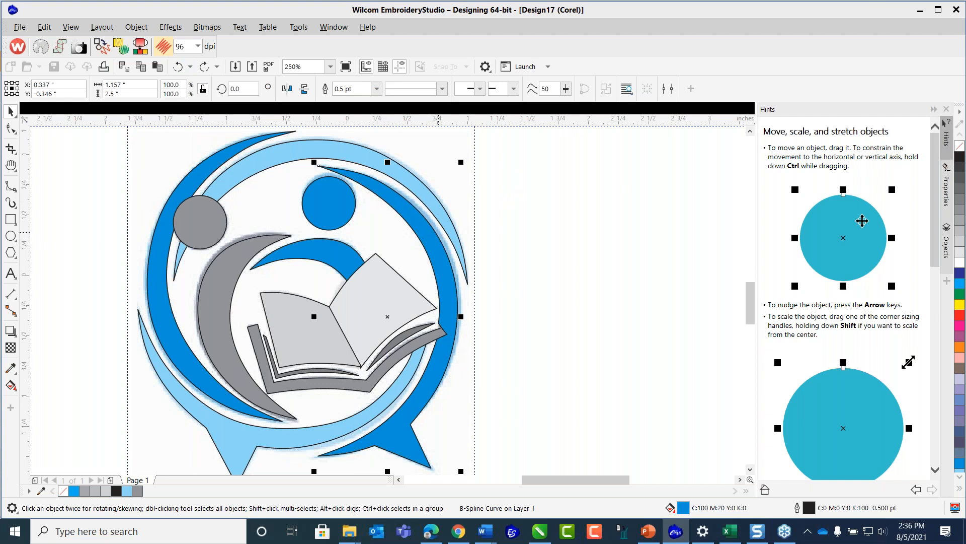
{"action": "right_click", "coordinate": [961, 148]}
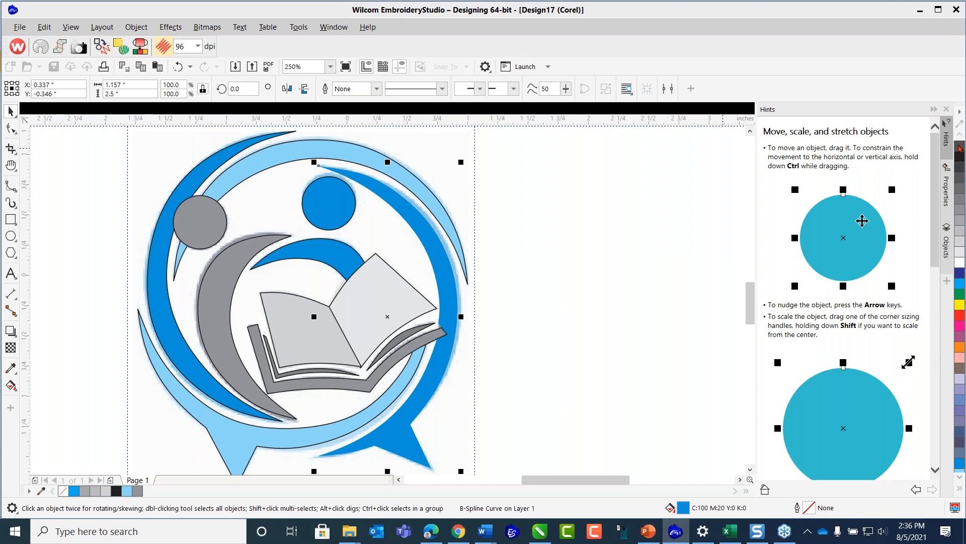
{"action": "scroll", "coordinate": [426, 327], "scroll_direction": "up", "scroll_amount": 1}
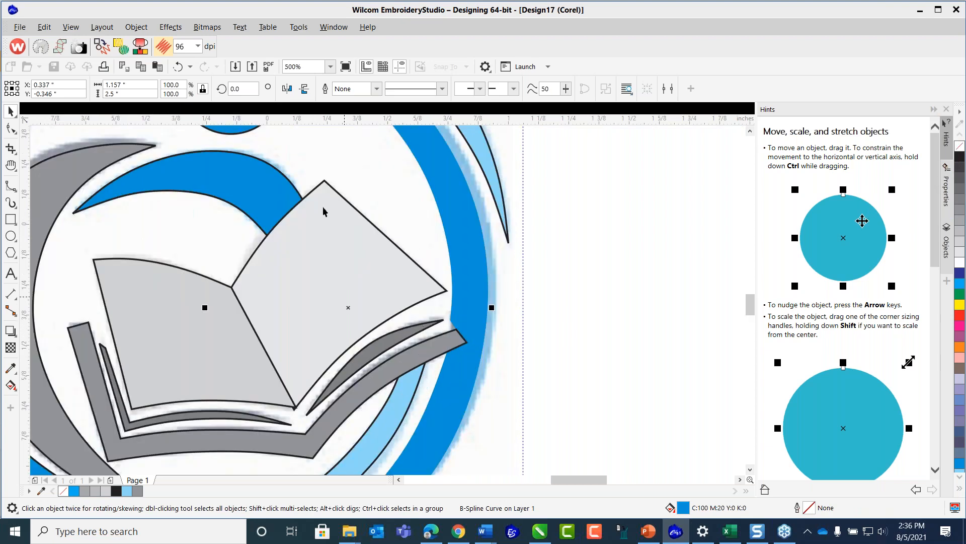
{"action": "left_click", "coordinate": [178, 66]}
{"action": "scroll", "coordinate": [306, 234], "scroll_direction": "down", "scroll_amount": 2}
{"action": "left_click", "coordinate": [307, 233]}
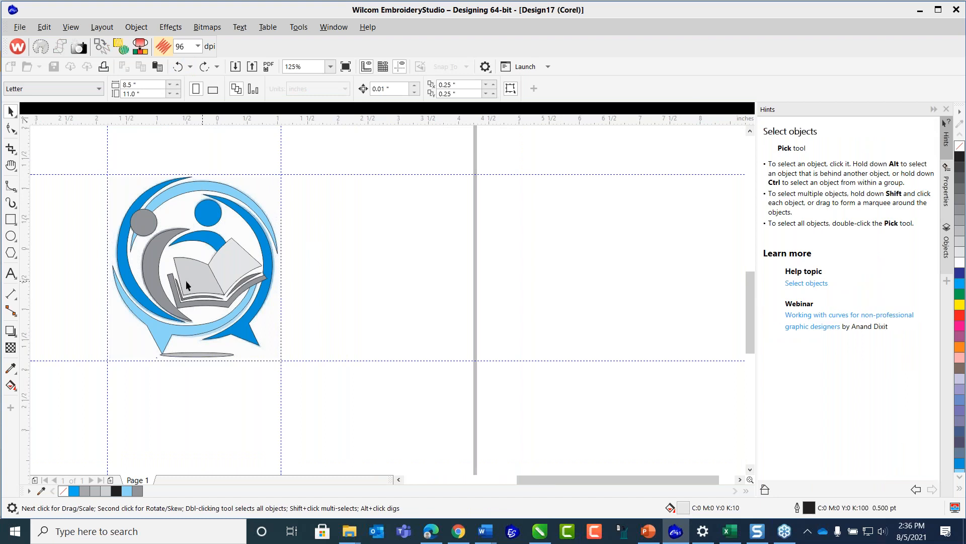
- Select all the traced logo objects together, remove their outlines, and inspect the result up close
{"action": "scroll", "coordinate": [186, 285], "scroll_direction": "down", "scroll_amount": 1}
{"action": "scroll", "coordinate": [143, 282], "scroll_direction": "up", "scroll_amount": 1}
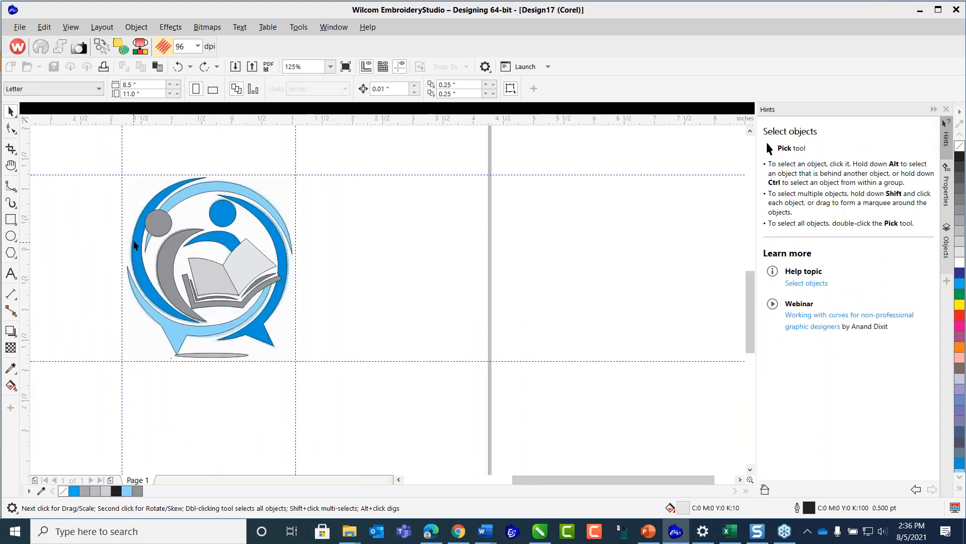
{"action": "scroll", "coordinate": [134, 246], "scroll_direction": "up", "scroll_amount": 1}
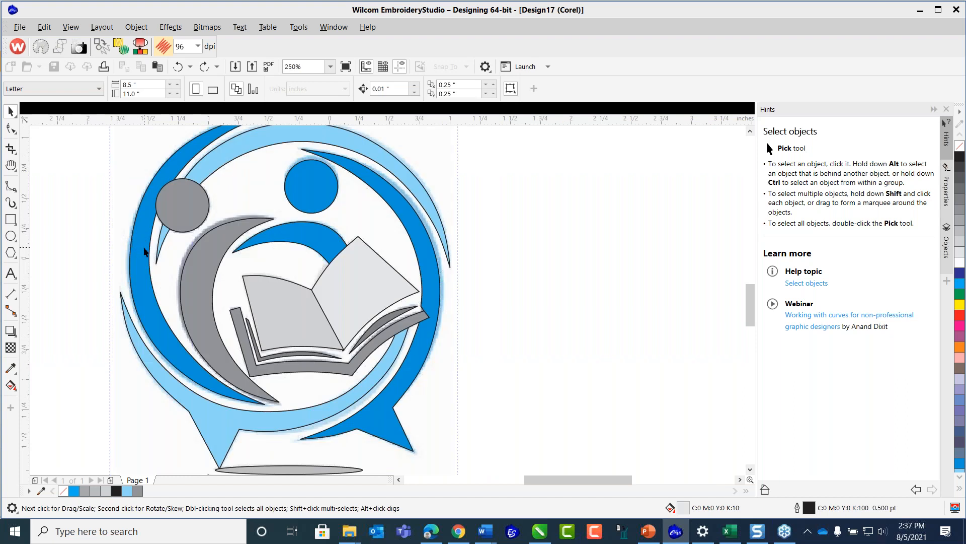
{"action": "scroll", "coordinate": [146, 252], "scroll_direction": "down", "scroll_amount": 1}
{"action": "left_click_drag", "start_coordinate": [91, 156], "coordinate": [330, 378]}
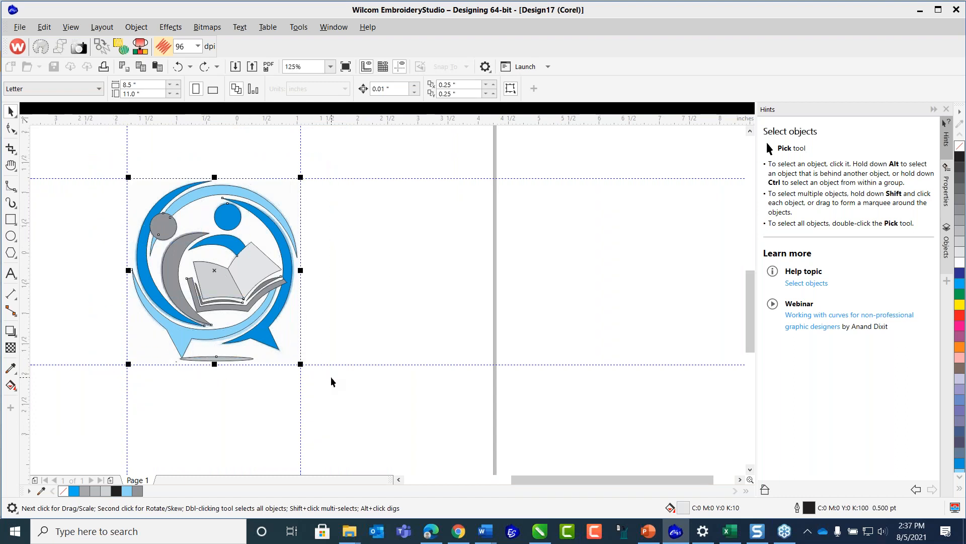
{"action": "right_click", "coordinate": [961, 147]}
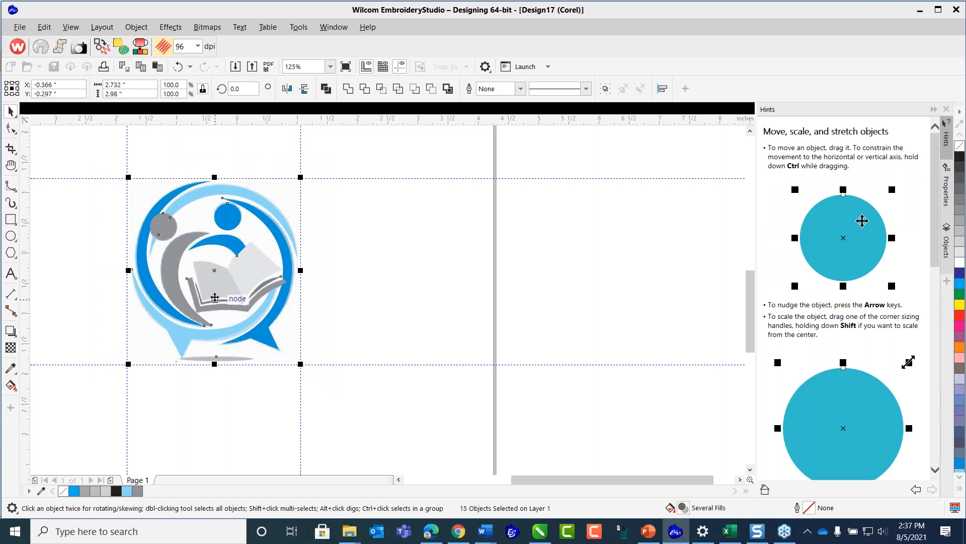
{"action": "scroll", "coordinate": [214, 292], "scroll_direction": "up", "scroll_amount": 2}
{"action": "scroll", "coordinate": [168, 275], "scroll_direction": "down", "scroll_amount": 2}
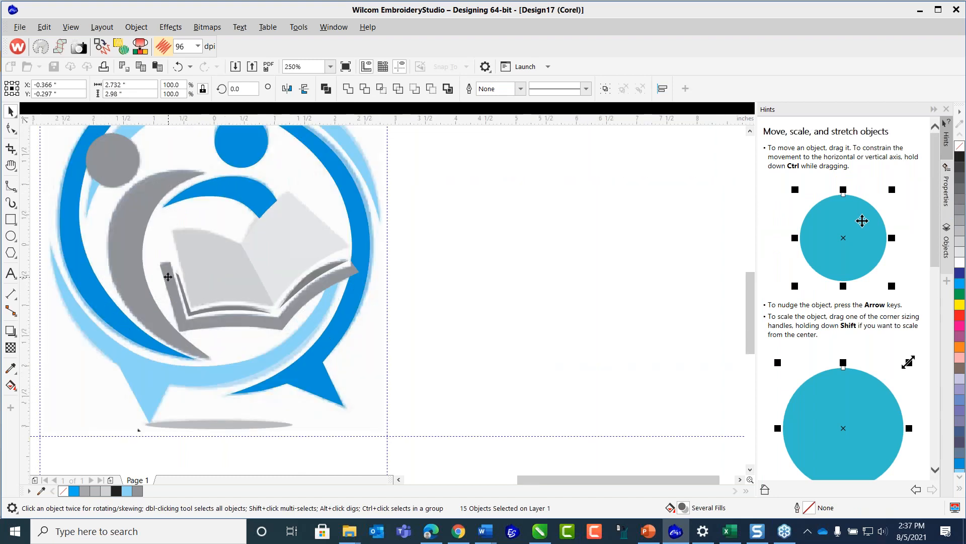
{"action": "scroll", "coordinate": [154, 263], "scroll_direction": "up", "scroll_amount": 2}
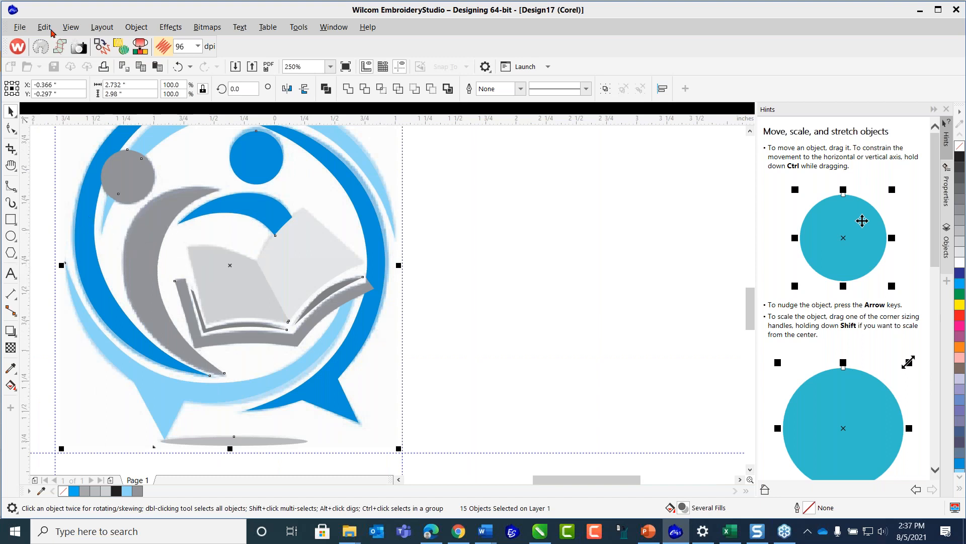
- Save the outline-free logo as CDR over Creating_Graphics_CorelDRAW_08052021.cdr and deselect all objects
{"action": "left_click", "coordinate": [18, 29]}
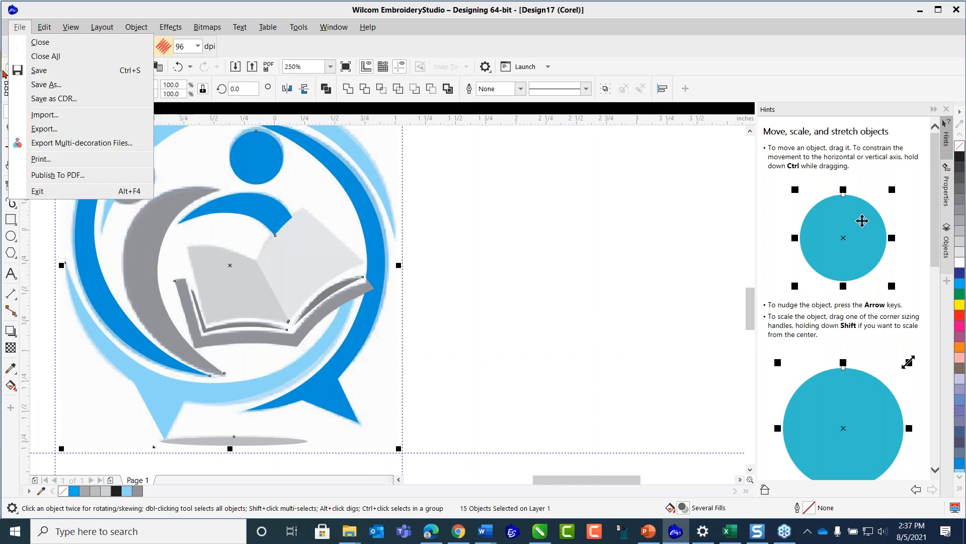
{"action": "left_click", "coordinate": [58, 100]}
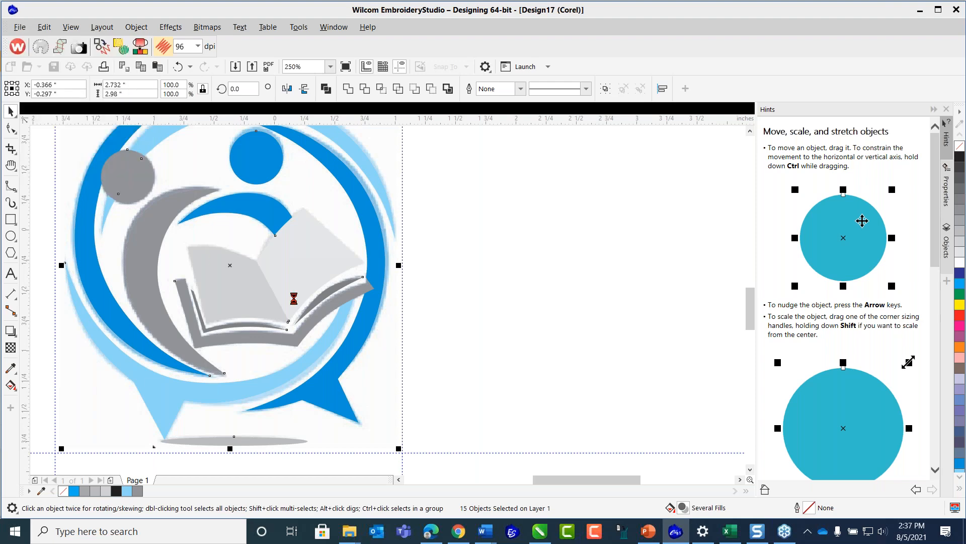
{"action": "left_click_drag", "start_coordinate": [475, 114], "coordinate": [474, 200]}
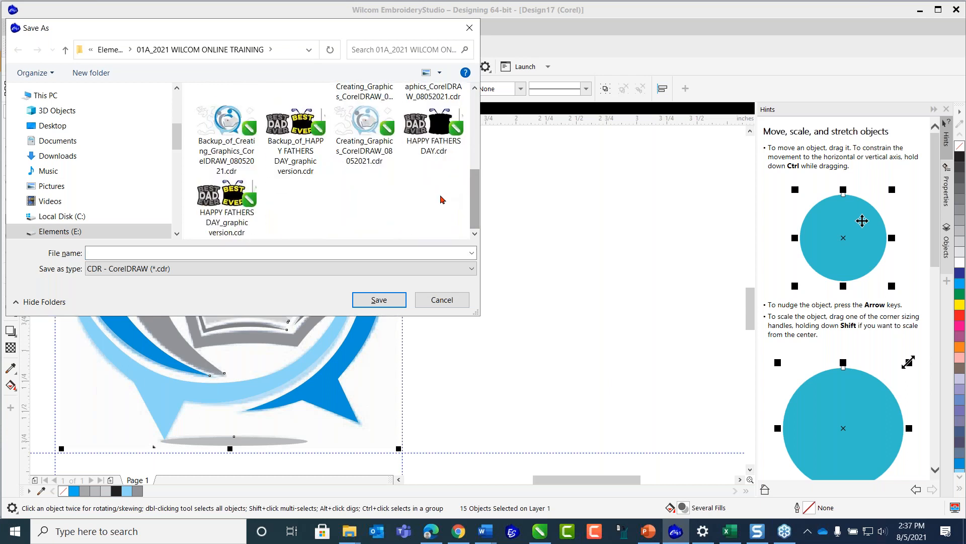
{"action": "left_click", "coordinate": [357, 147]}
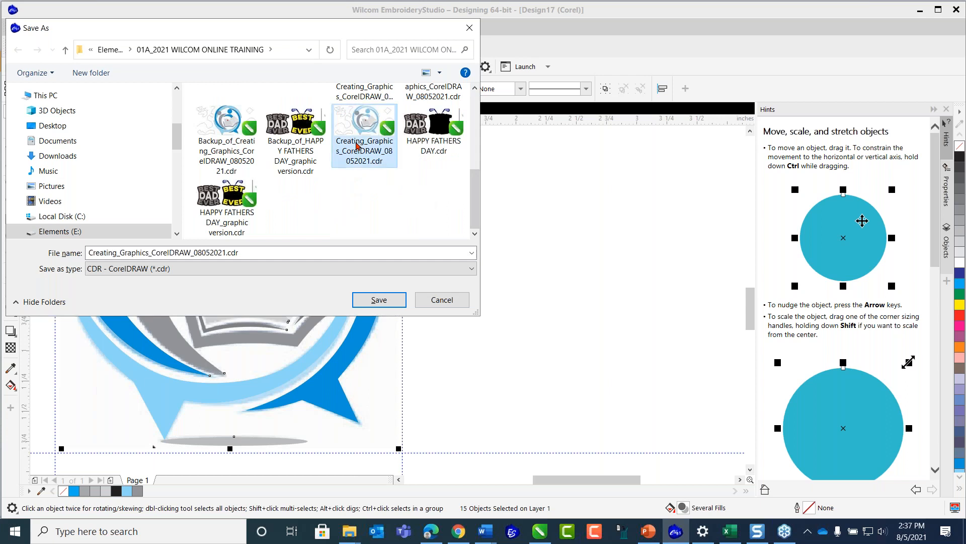
{"action": "left_click", "coordinate": [379, 300]}
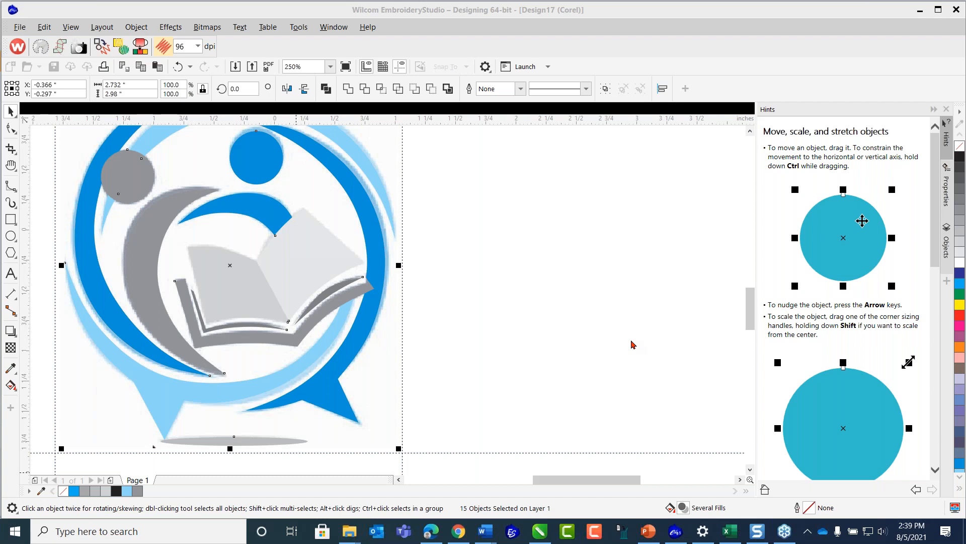
{"action": "left_click", "coordinate": [592, 195]}
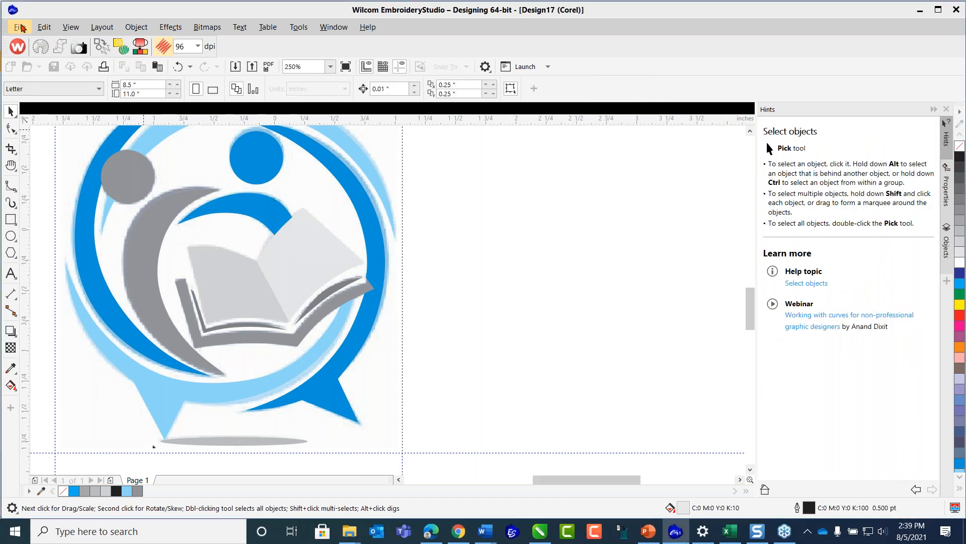
- Examine the file formats available for exporting the logo, including SVG, and close the export without saving
{"action": "left_click", "coordinate": [20, 27]}
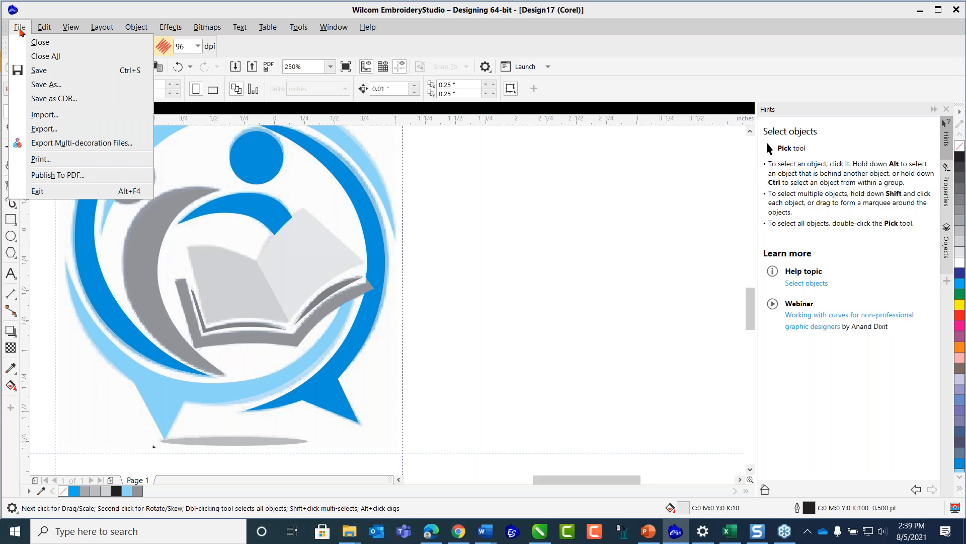
{"action": "left_click", "coordinate": [44, 129]}
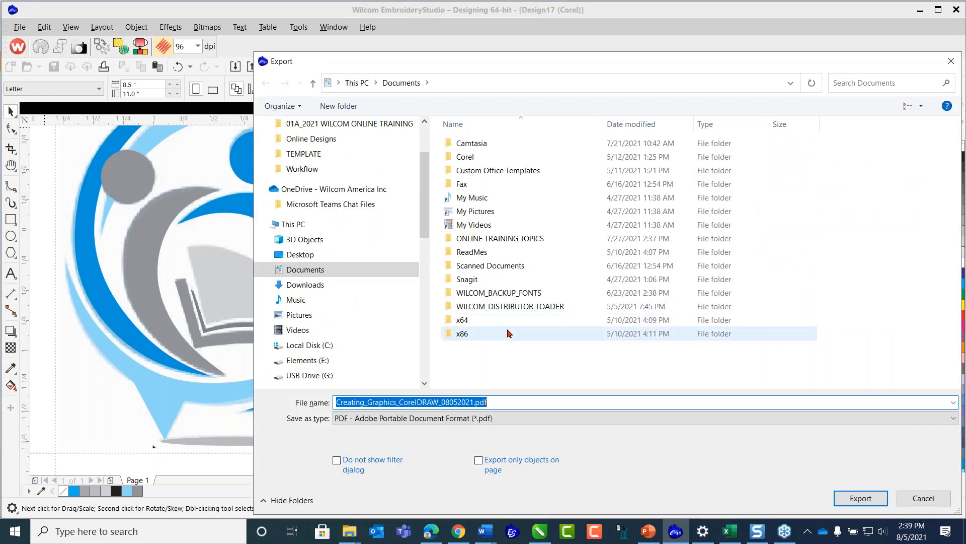
{"action": "left_click", "coordinate": [499, 401]}
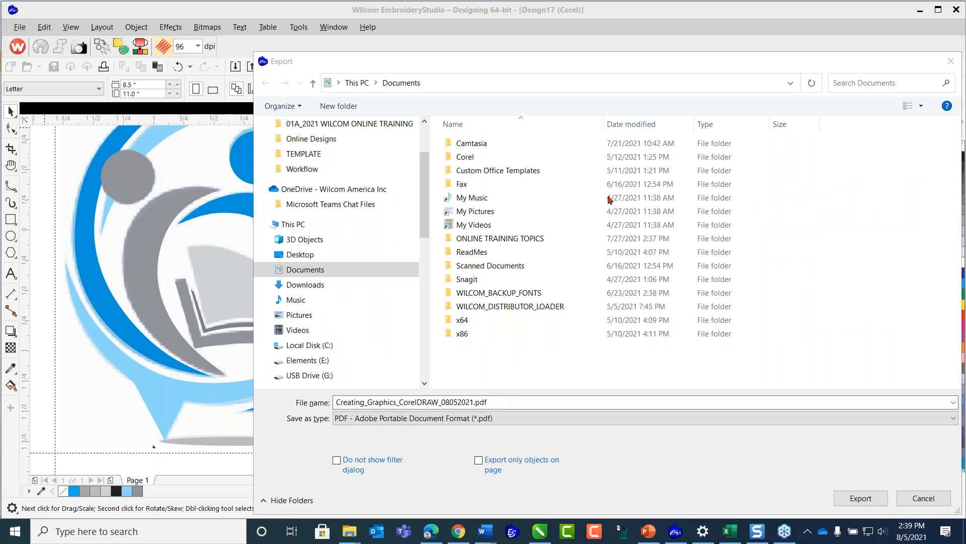
{"action": "left_click_drag", "start_coordinate": [526, 61], "coordinate": [294, 18]}
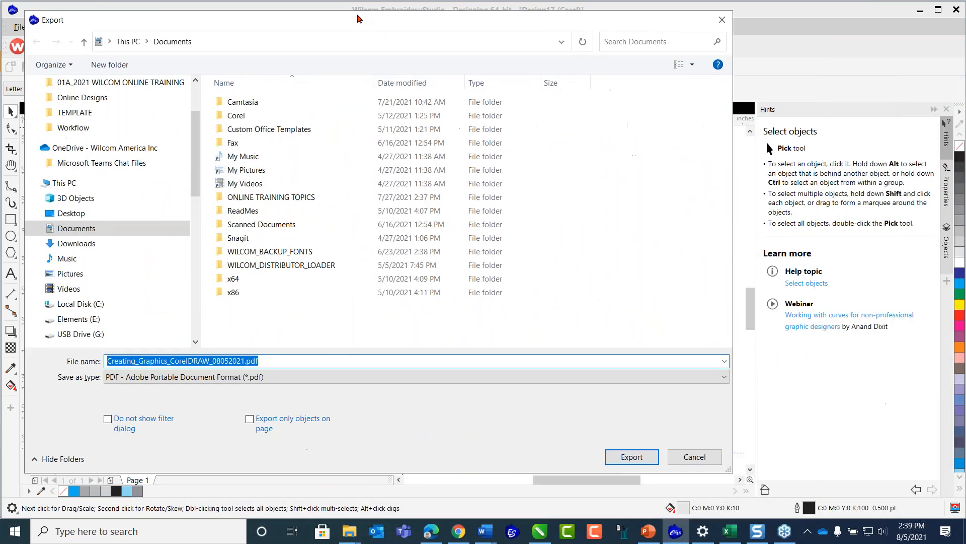
{"action": "left_click", "coordinate": [725, 376]}
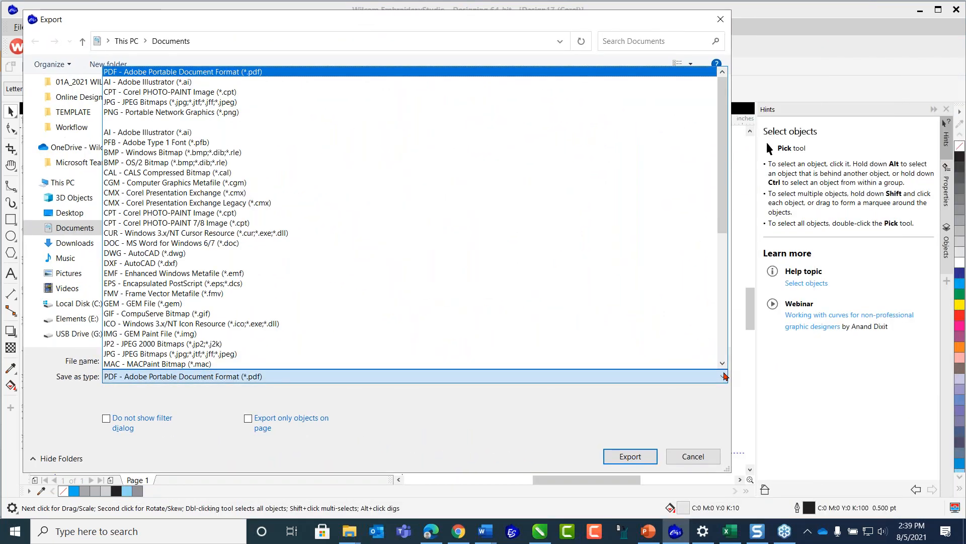
{"action": "left_click_drag", "start_coordinate": [725, 189], "coordinate": [725, 250]}
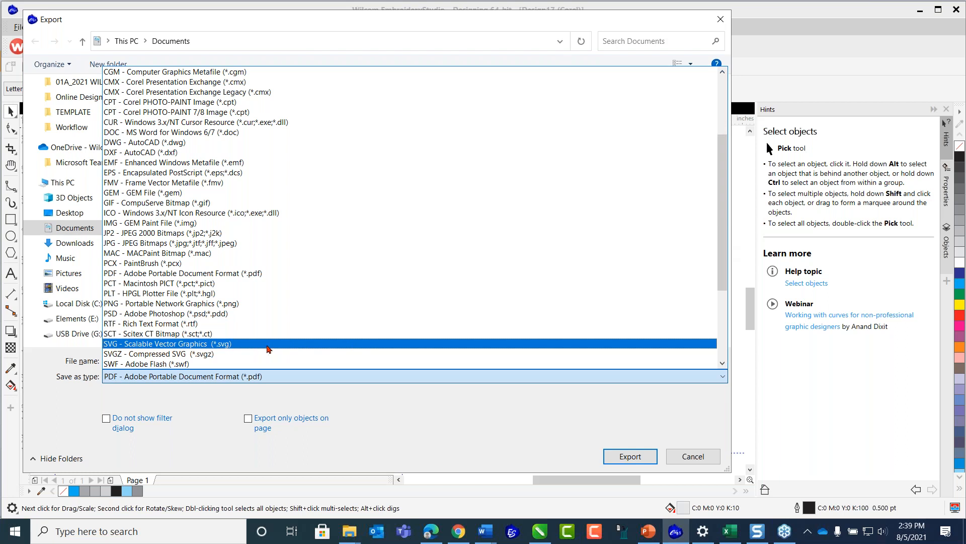
{"action": "left_click_drag", "start_coordinate": [721, 174], "coordinate": [723, 100]}
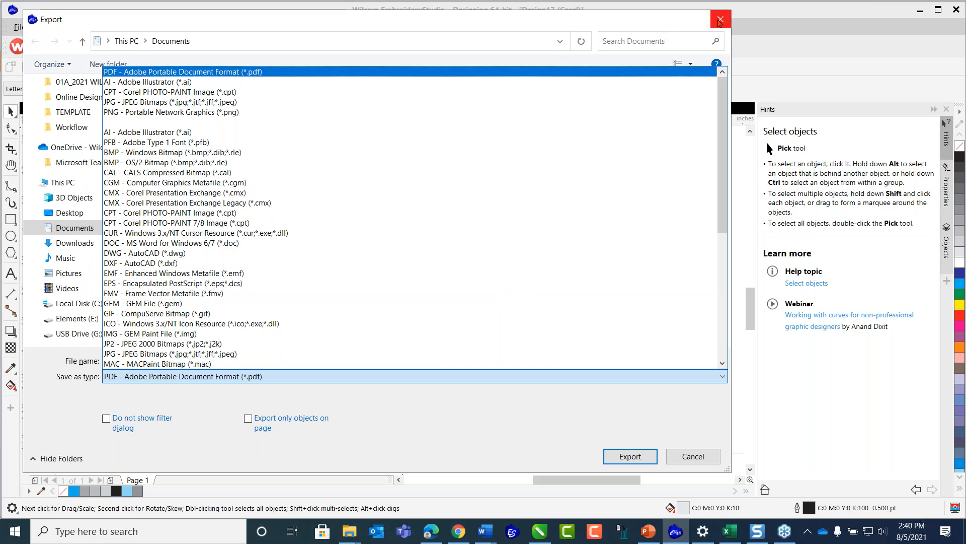
{"action": "left_click", "coordinate": [720, 21]}
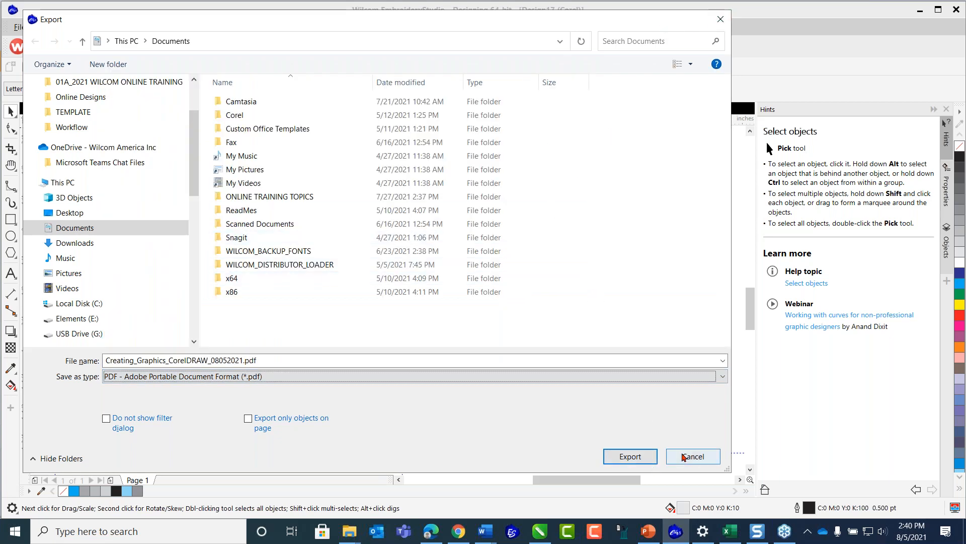
{"action": "left_click", "coordinate": [685, 456]}
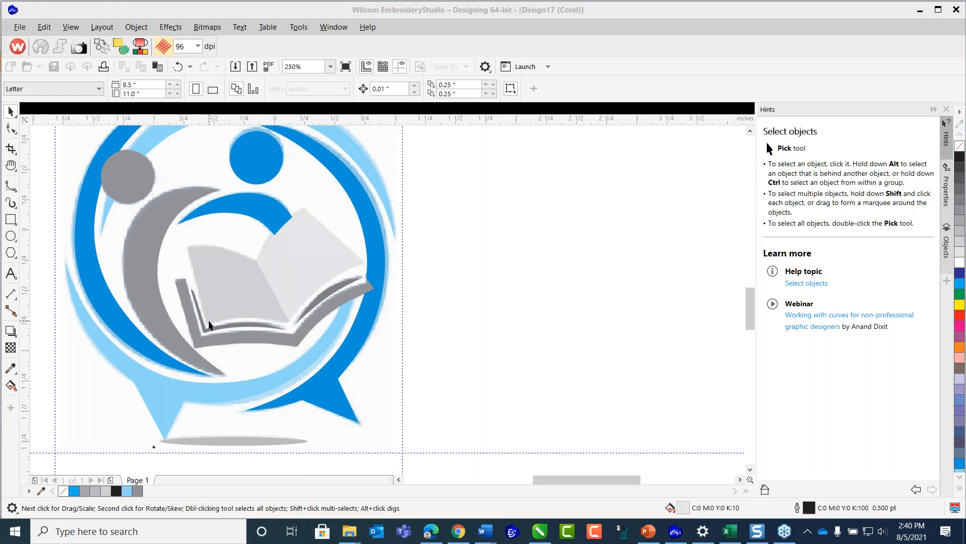
- Try to delete the horizontal guideline just below the logo
{"action": "scroll", "coordinate": [209, 327], "scroll_direction": "down", "scroll_amount": 2}
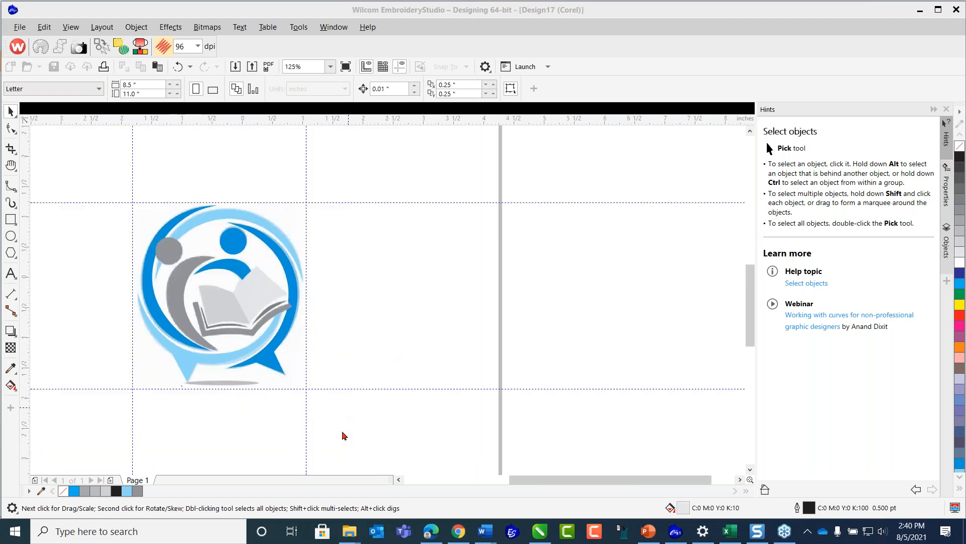
{"action": "scroll", "coordinate": [218, 358], "scroll_direction": "down", "scroll_amount": 2}
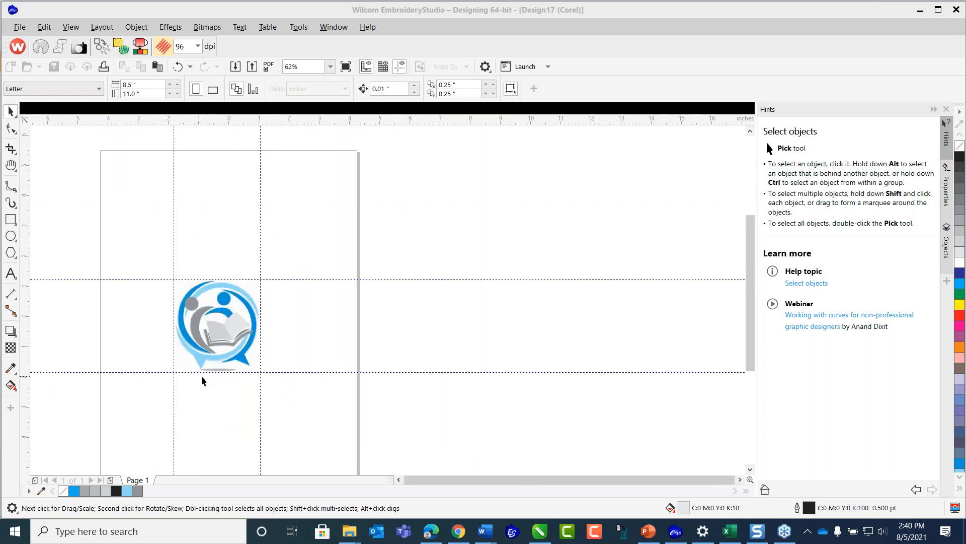
{"action": "scroll", "coordinate": [202, 380], "scroll_direction": "up", "scroll_amount": 2}
{"action": "scroll", "coordinate": [296, 300], "scroll_direction": "down", "scroll_amount": 1}
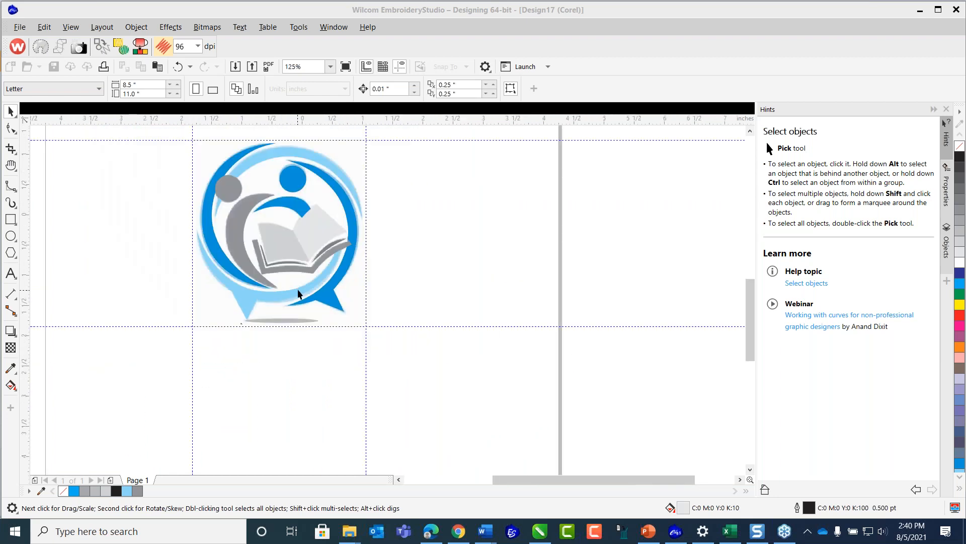
{"action": "double_click", "coordinate": [493, 326]}
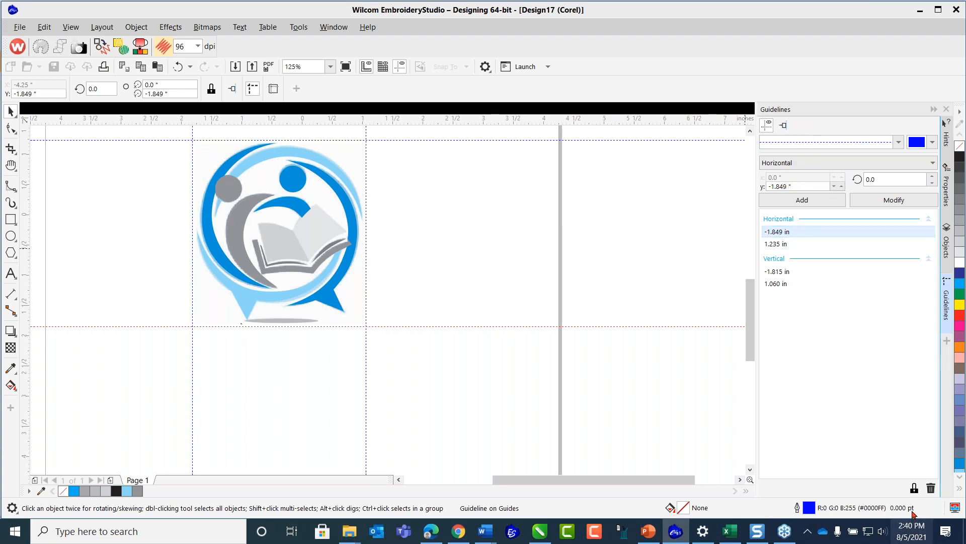
{"action": "left_click", "coordinate": [931, 488]}
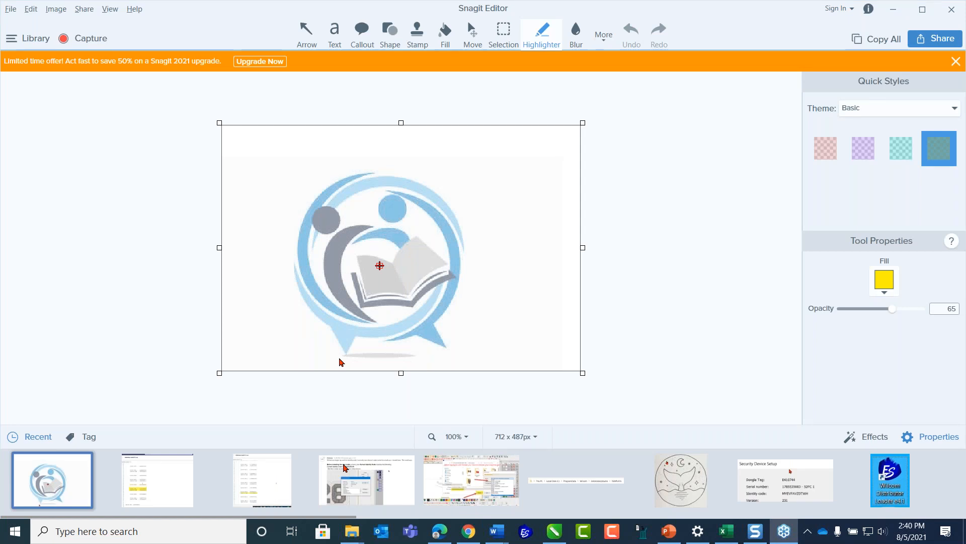
- Start EmbroideryStudio - Designing from the Wilcom Distributor Loader and skip loading the auto recovery files
{"action": "left_click", "coordinate": [528, 533]}
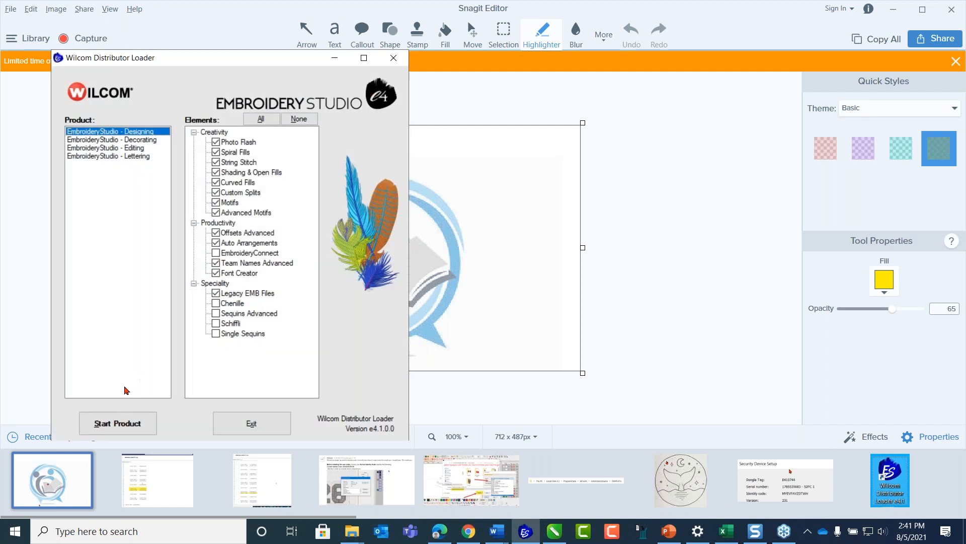
{"action": "left_click", "coordinate": [125, 427]}
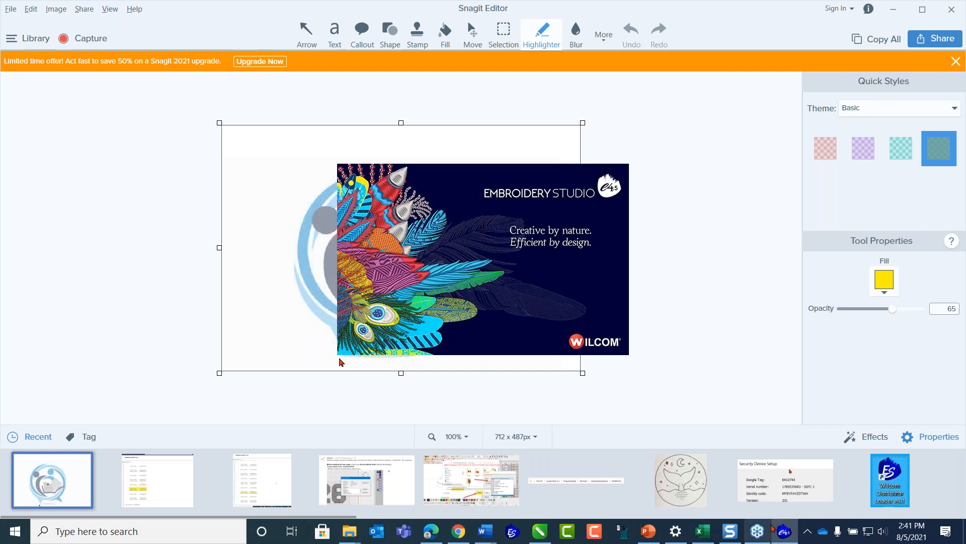
{"action": "left_click", "coordinate": [782, 532]}
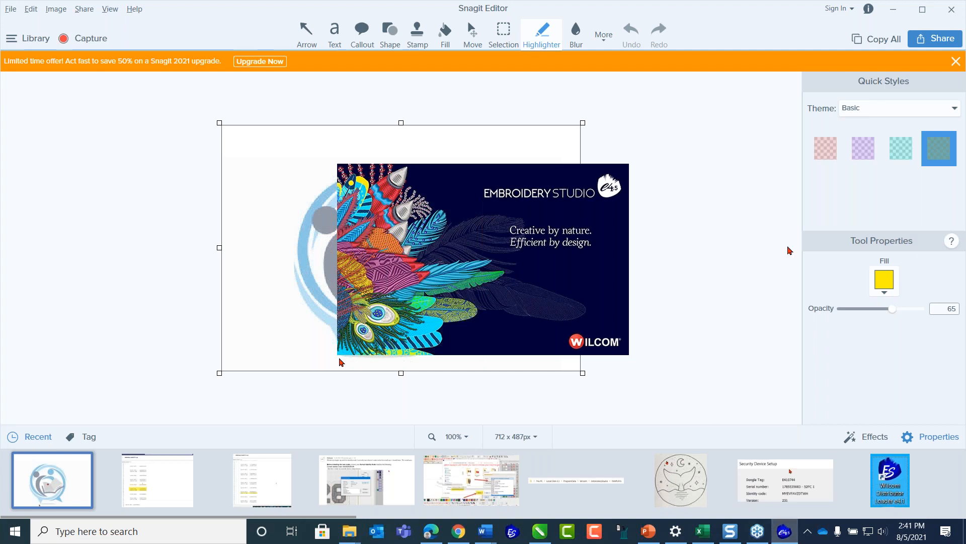
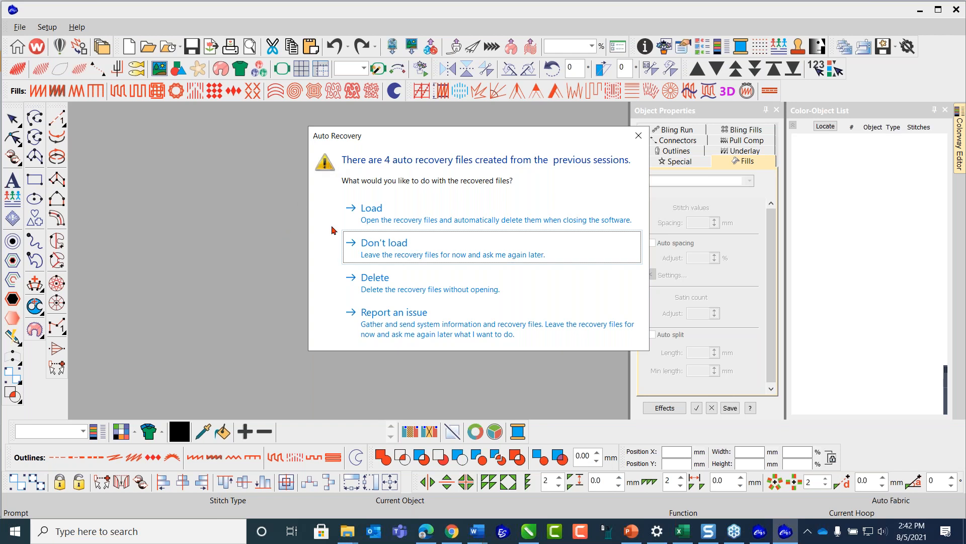
{"action": "left_click", "coordinate": [391, 244]}
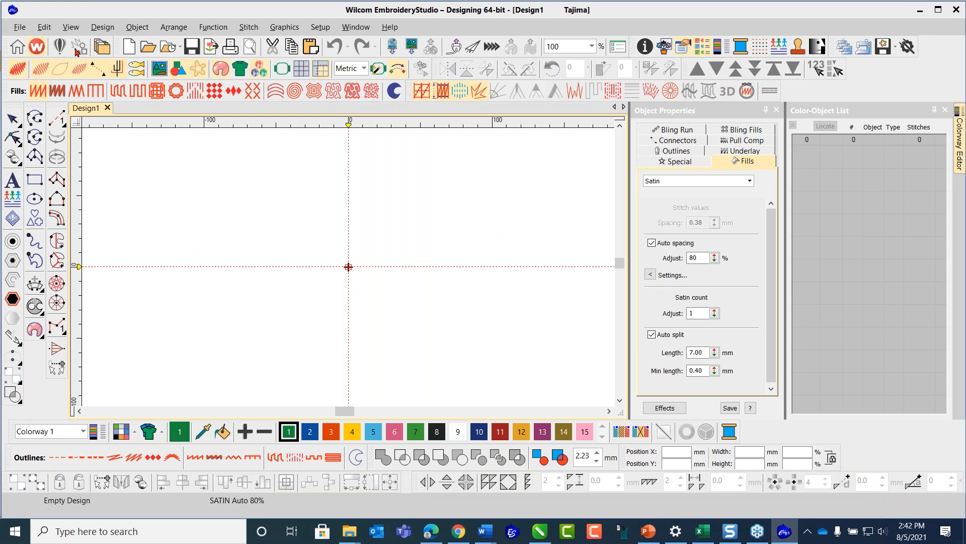
- Switch the blank Design1 from the embroidery workspace to the CorelDRAW graphics workspace
{"action": "left_click", "coordinate": [60, 44]}
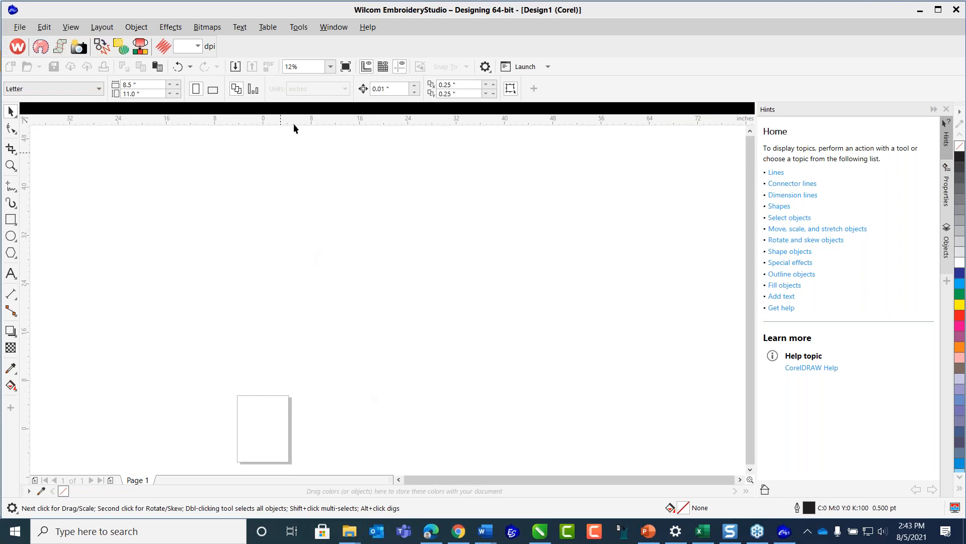
{"action": "left_click", "coordinate": [332, 67]}
{"action": "left_click", "coordinate": [326, 76]}
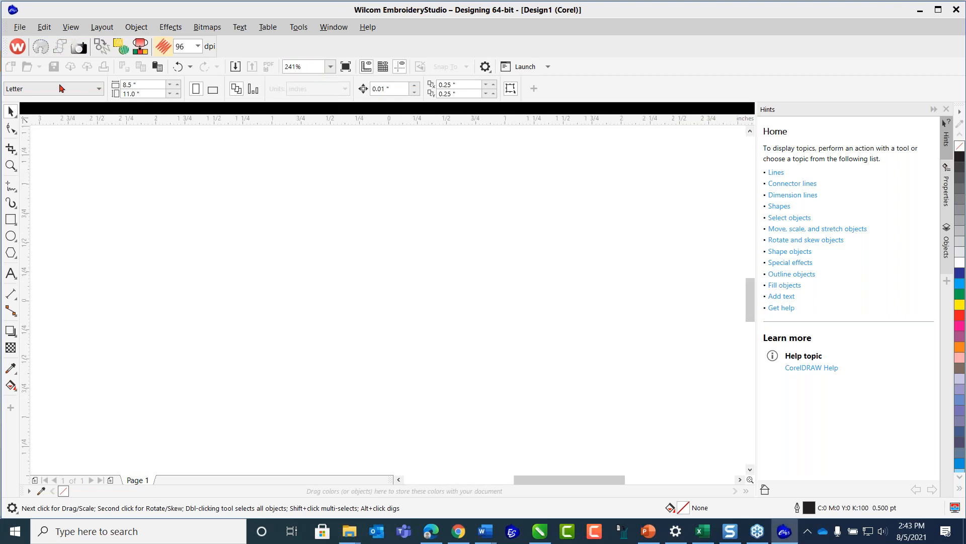
- Start importing a file into Design1 and limit the listed files to the CDR - CorelDRAW format
{"action": "left_click", "coordinate": [20, 28]}
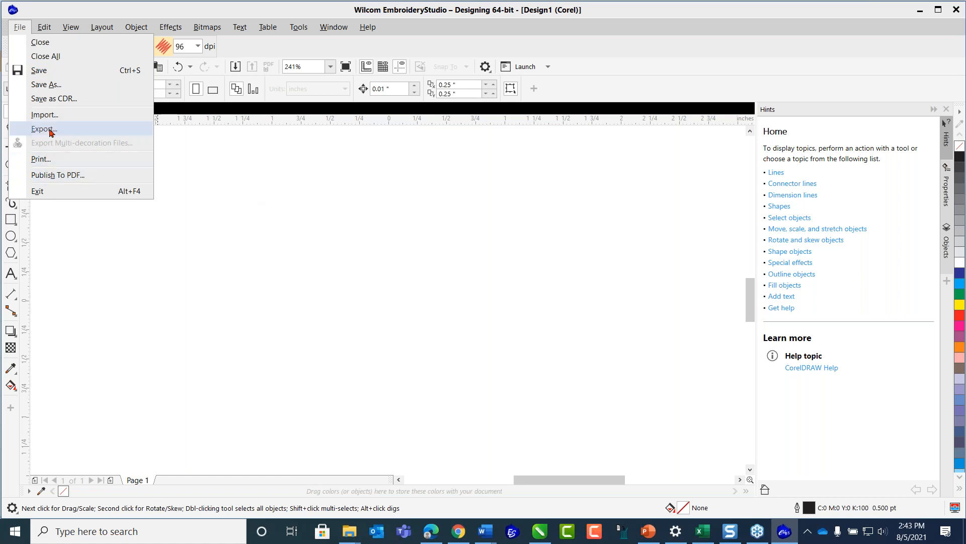
{"action": "left_click", "coordinate": [50, 129]}
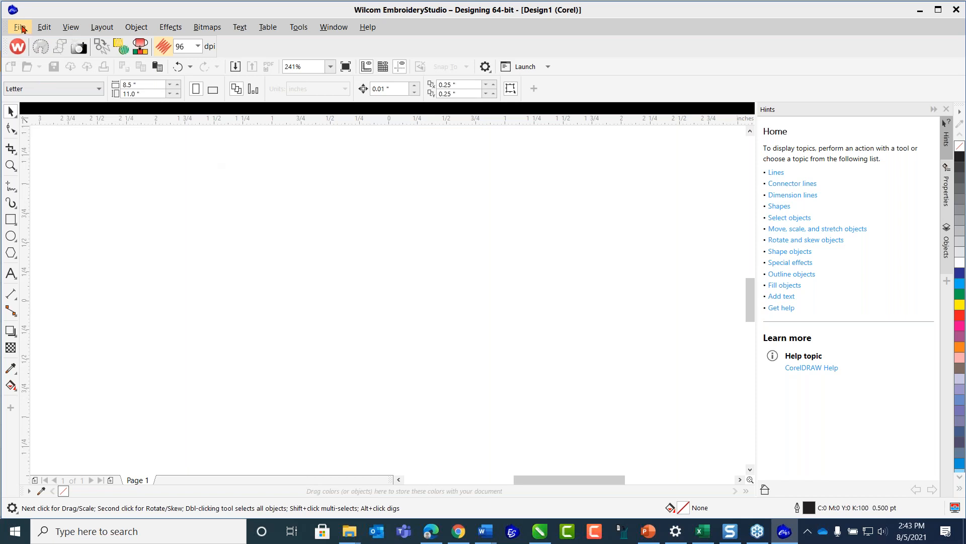
{"action": "left_click", "coordinate": [21, 27]}
{"action": "left_click", "coordinate": [51, 116]}
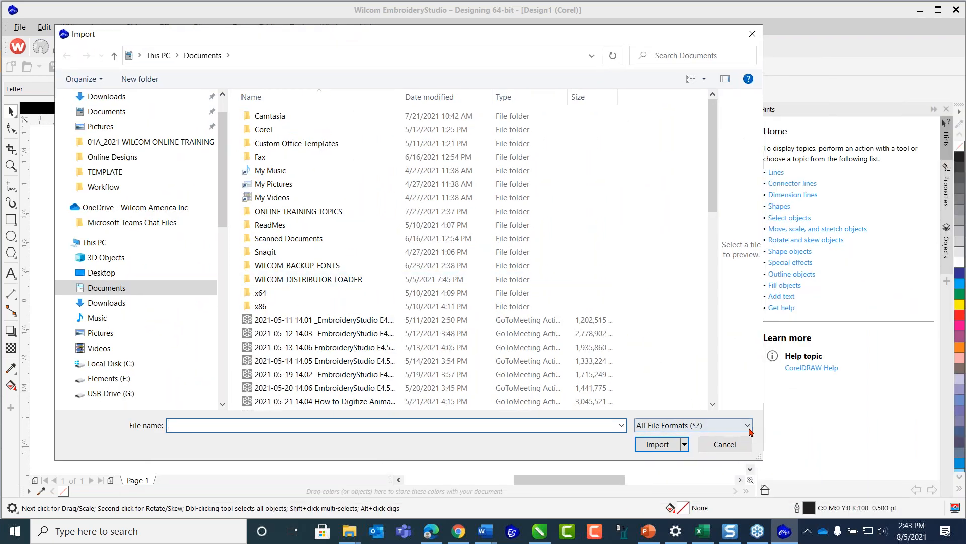
{"action": "left_click", "coordinate": [748, 425]}
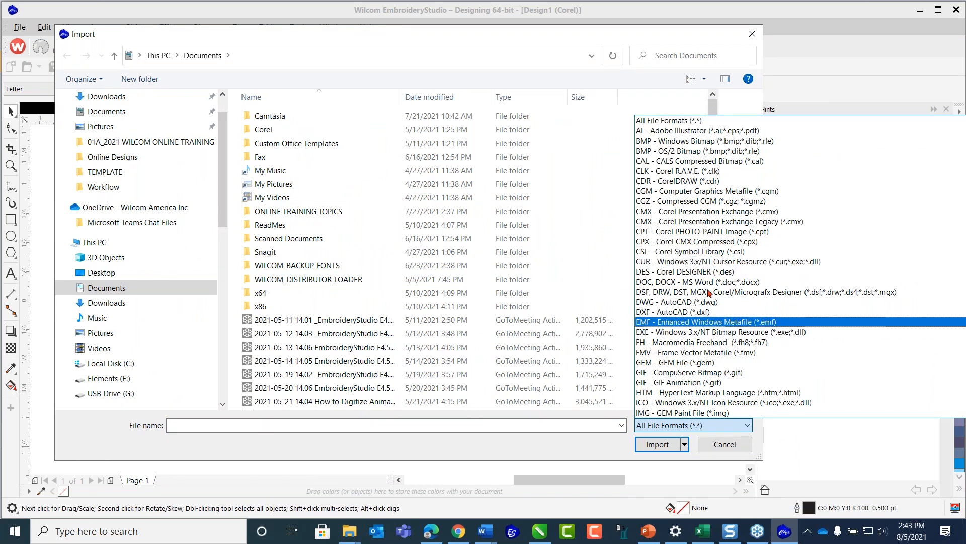
{"action": "left_click", "coordinate": [678, 184]}
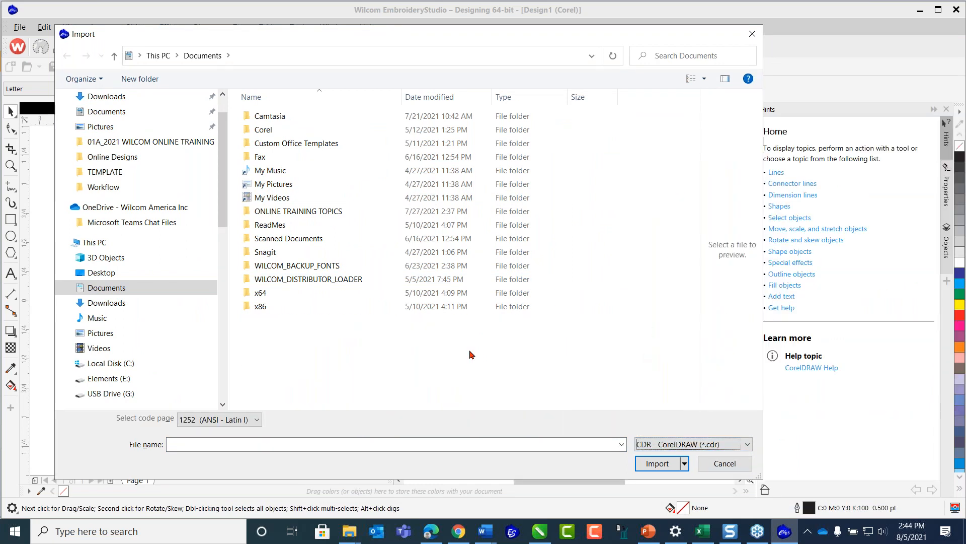
- Browse to the Online Graphic Projects folder inside 01A_2021 WILCOM ONLINE TRAINING on the Elements (E:) drive and look through its files
{"action": "left_click_drag", "start_coordinate": [225, 198], "coordinate": [226, 255]}
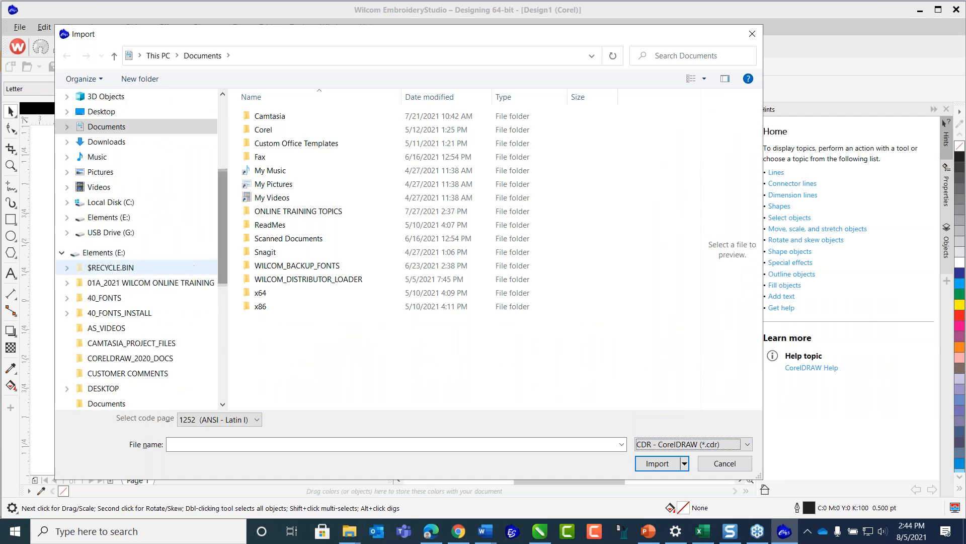
{"action": "left_click", "coordinate": [188, 283]}
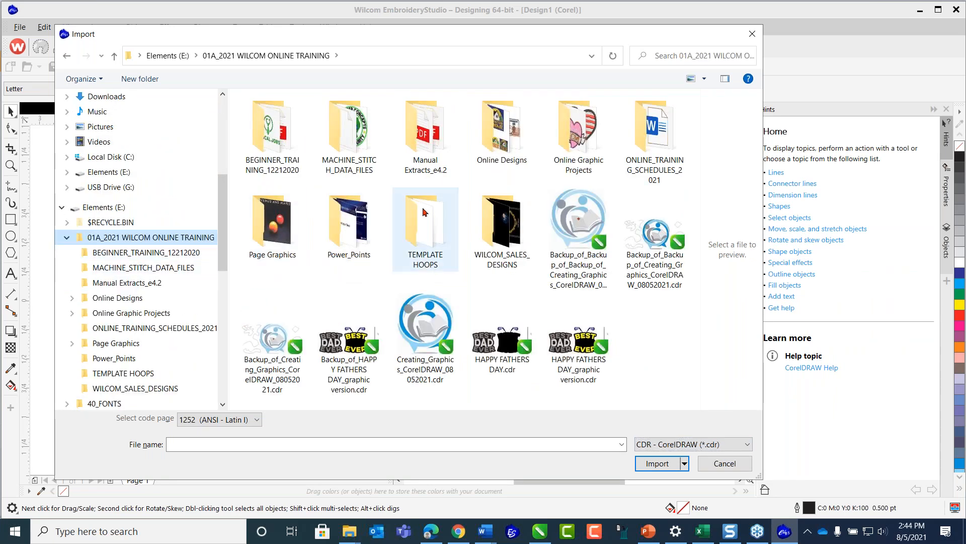
{"action": "double_click", "coordinate": [579, 134]}
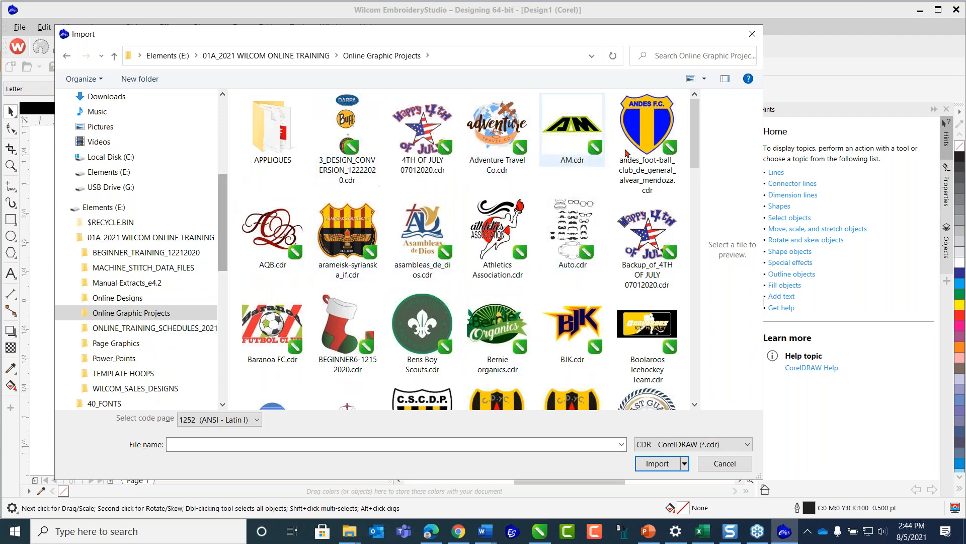
{"action": "left_click_drag", "start_coordinate": [695, 133], "coordinate": [694, 355]}
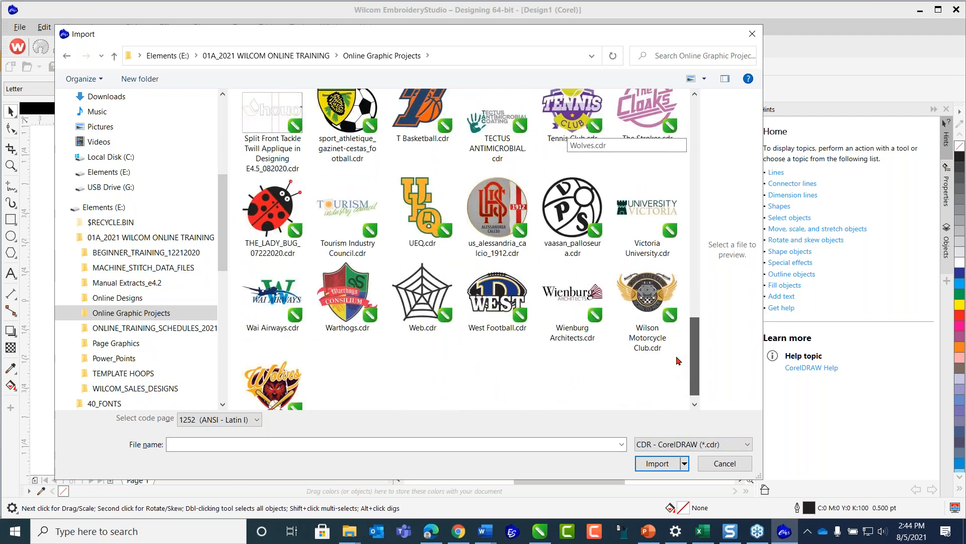
{"action": "scroll", "coordinate": [272, 174], "scroll_direction": "up", "scroll_amount": 10}
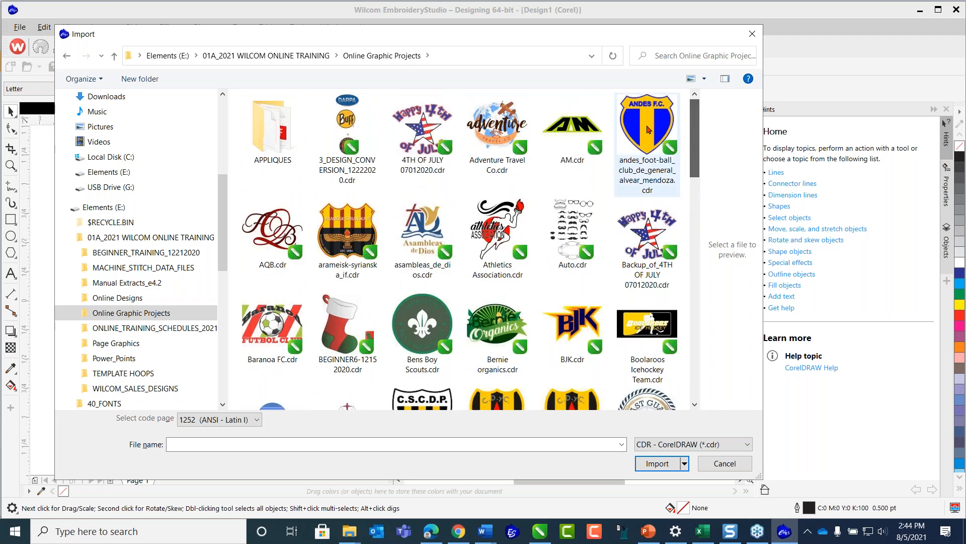
- Sort the CDR files in the Online Graphic Projects folder by date and look through them for the saved logo artwork
{"action": "right_click", "coordinate": [235, 128]}
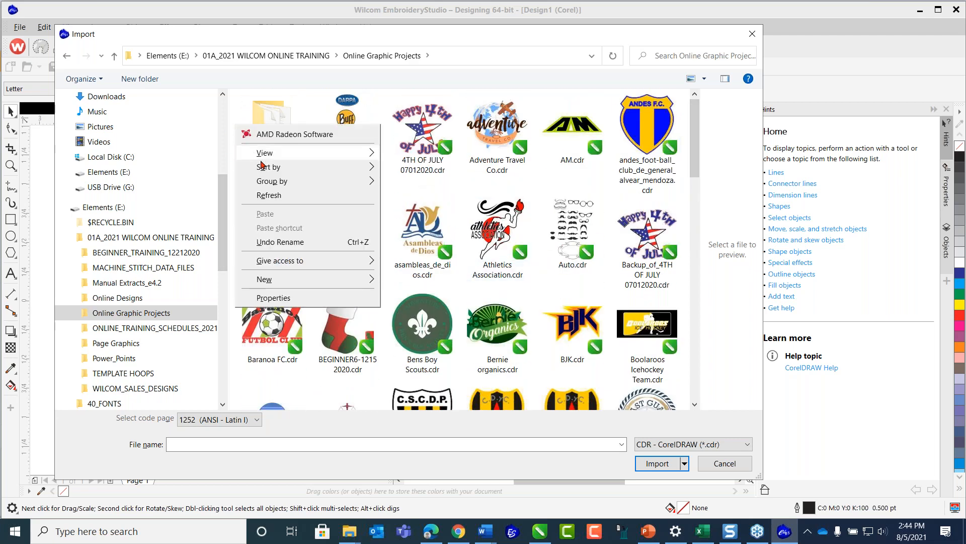
{"action": "mouse_move", "coordinate": [267, 167]}
{"action": "left_click", "coordinate": [416, 188]}
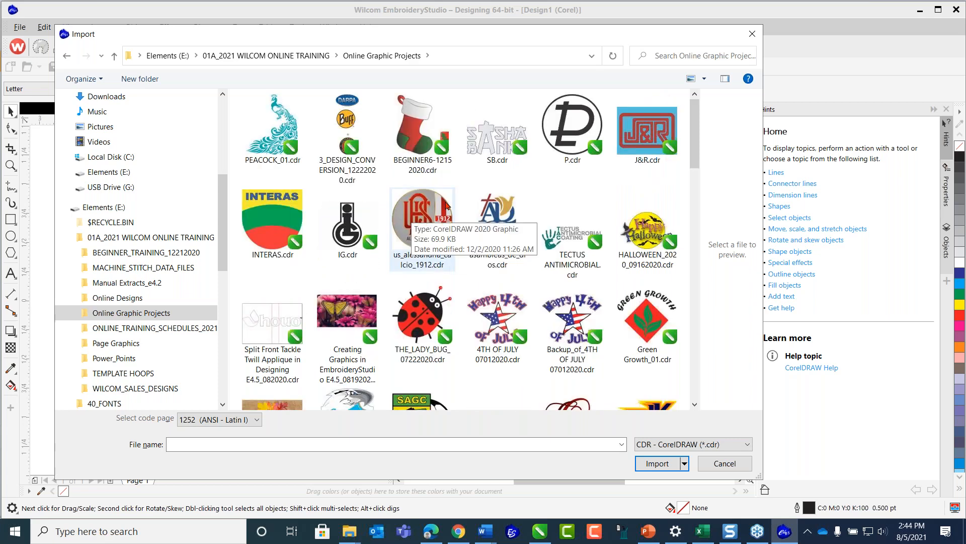
{"action": "scroll", "coordinate": [487, 201], "scroll_direction": "down", "scroll_amount": 2}
{"action": "scroll", "coordinate": [489, 204], "scroll_direction": "down", "scroll_amount": 5}
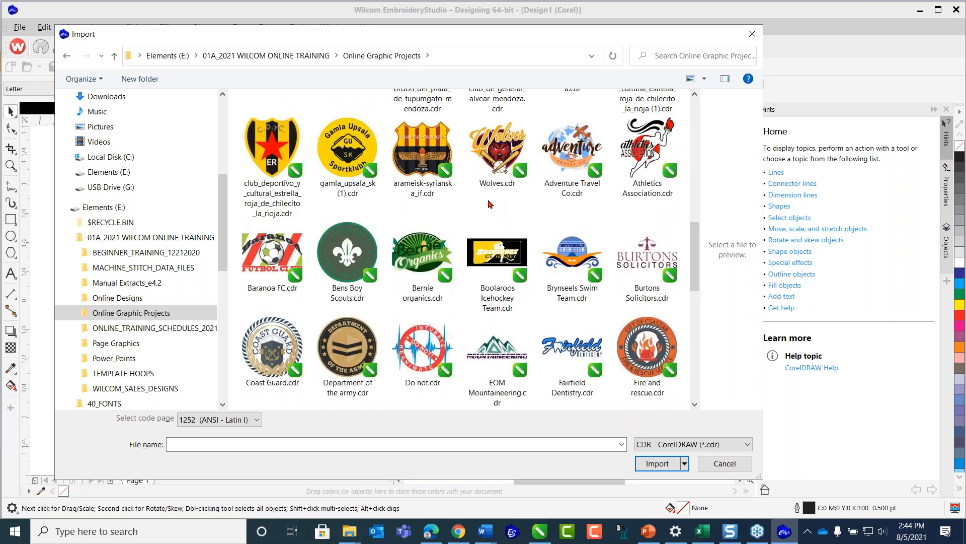
{"action": "scroll", "coordinate": [488, 204], "scroll_direction": "down", "scroll_amount": 5}
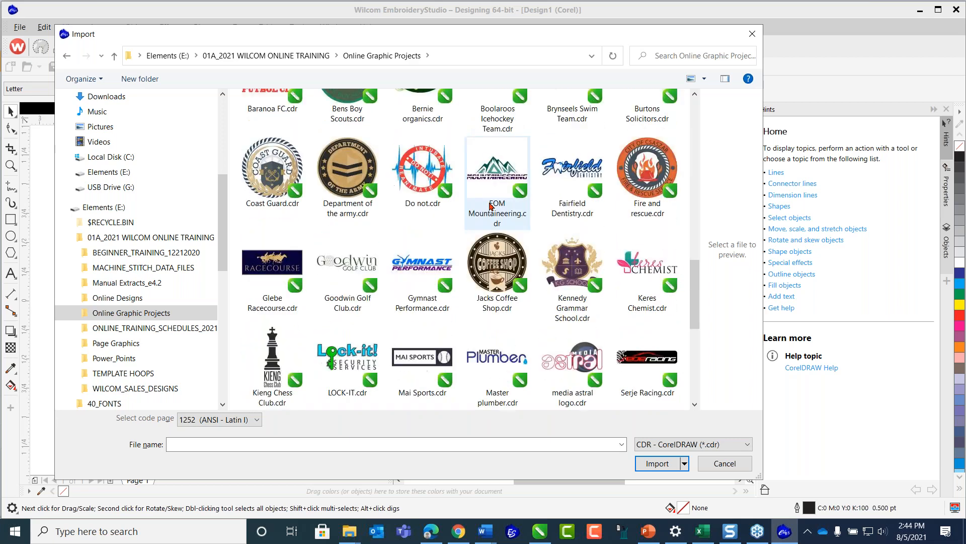
{"action": "scroll", "coordinate": [491, 207], "scroll_direction": "down", "scroll_amount": 2}
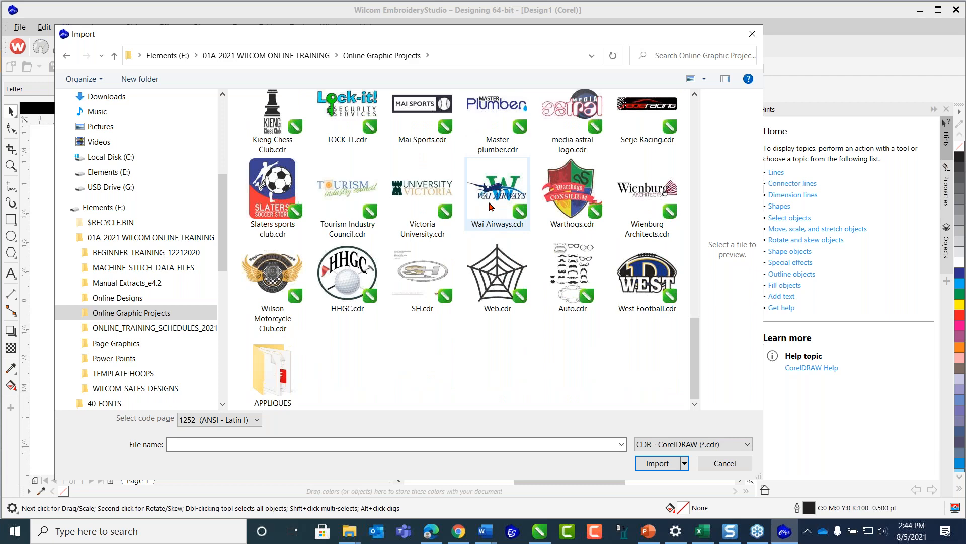
- List the folder's files in All File Formats, look through them, and close the import without choosing a file
{"action": "left_click", "coordinate": [746, 443]}
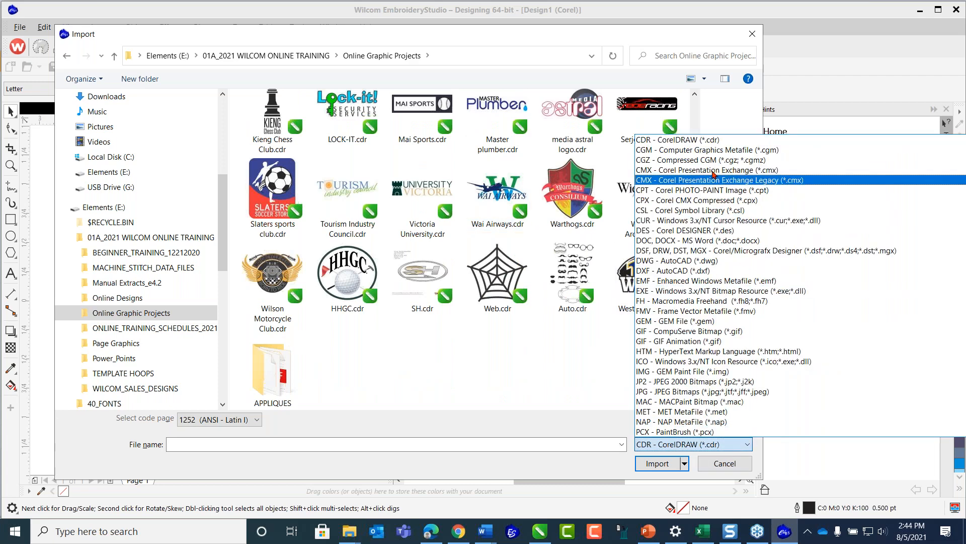
{"action": "scroll", "coordinate": [805, 322], "scroll_direction": "up", "scroll_amount": 4}
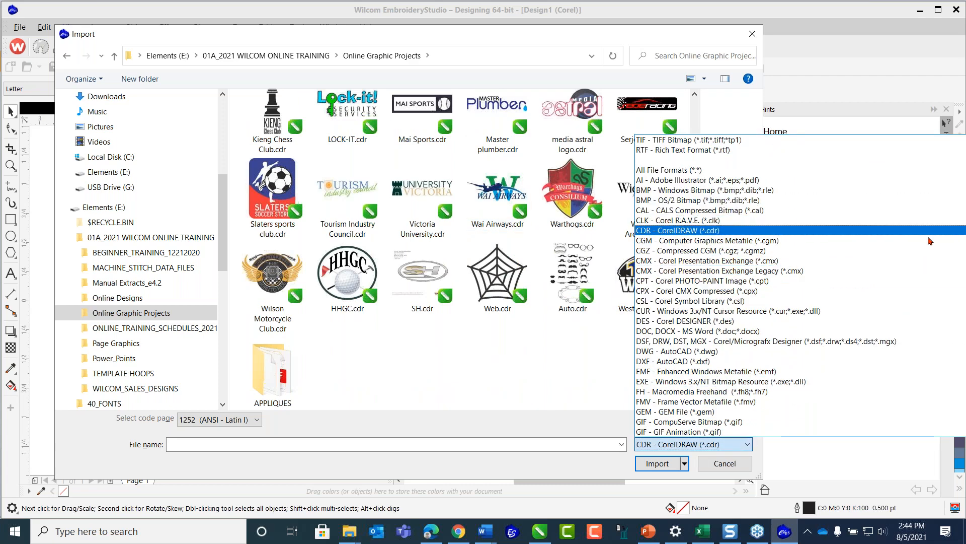
{"action": "left_click", "coordinate": [758, 207]}
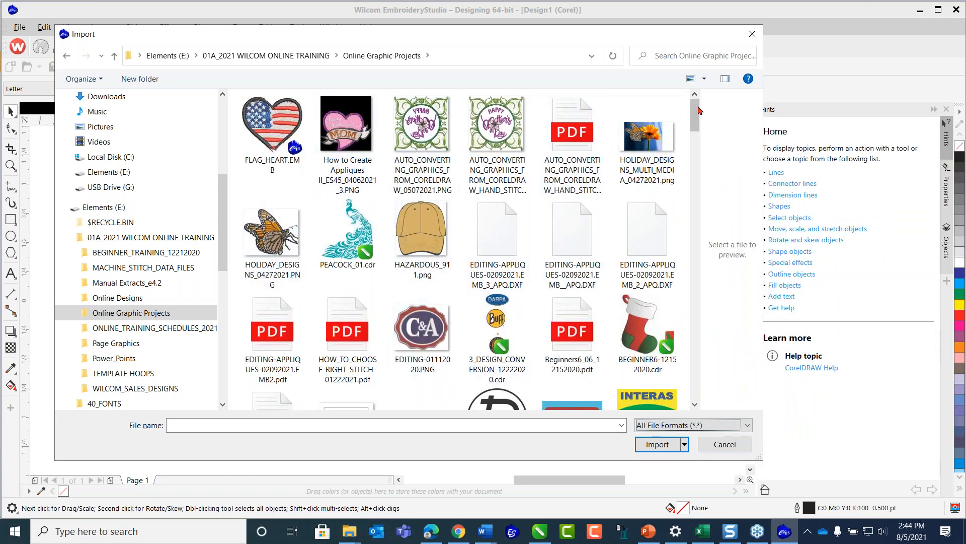
{"action": "left_click_drag", "start_coordinate": [697, 119], "coordinate": [698, 407]}
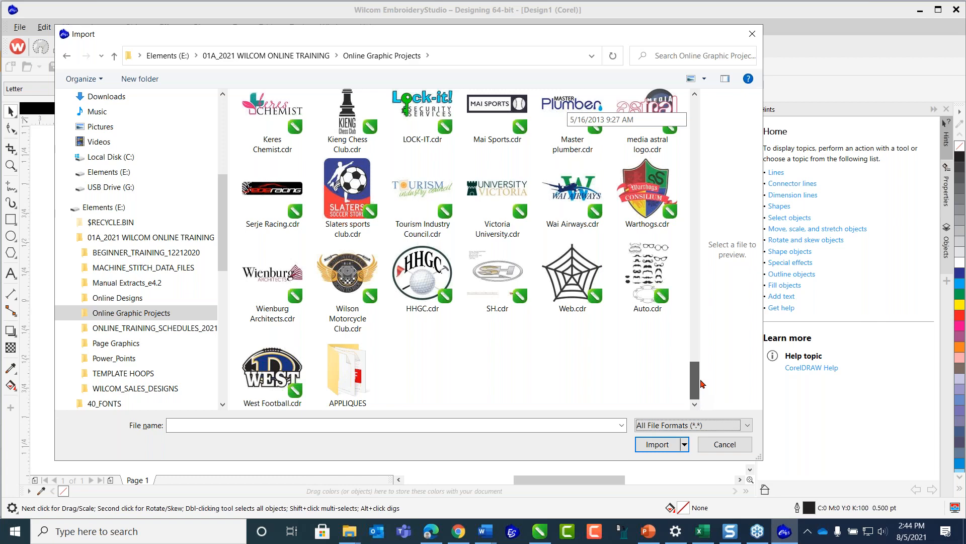
{"action": "left_click_drag", "start_coordinate": [695, 387], "coordinate": [695, 125]}
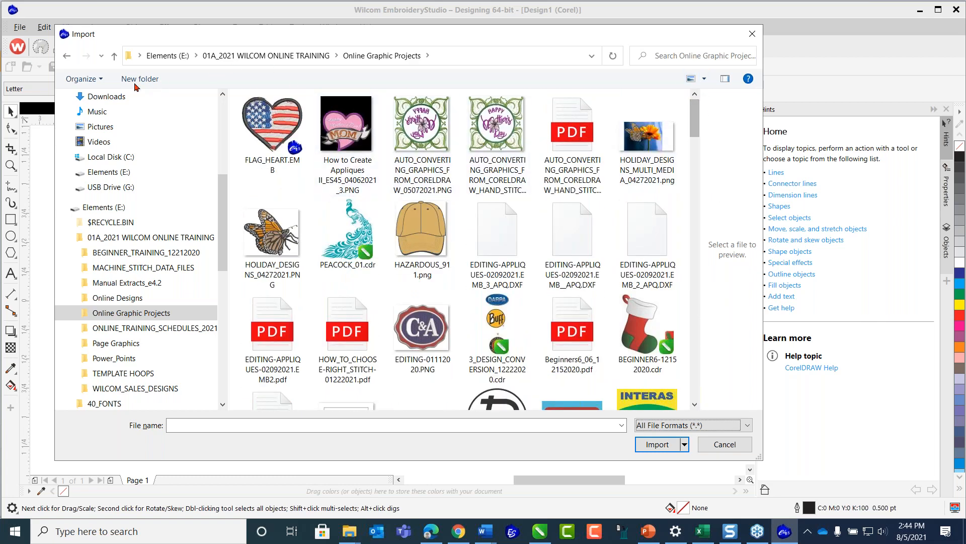
{"action": "left_click", "coordinate": [753, 34]}
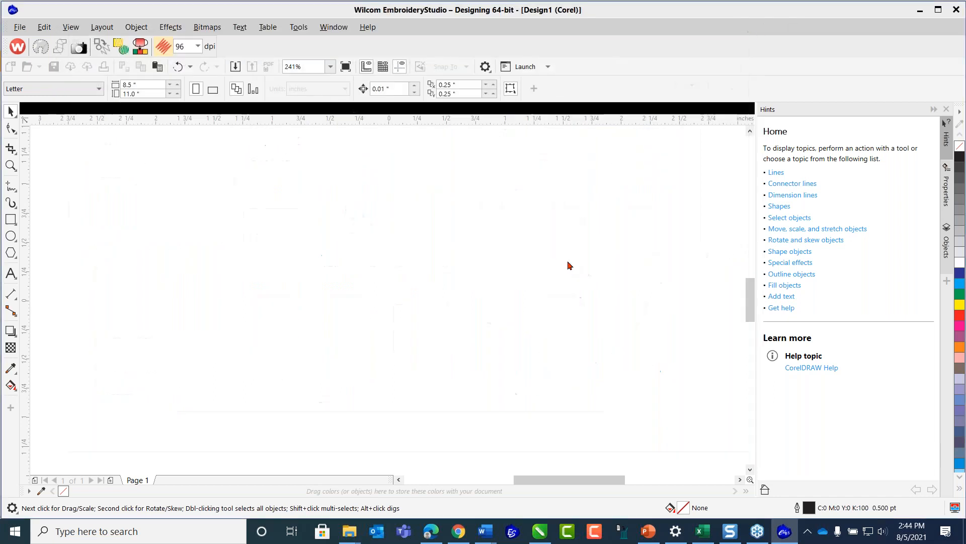
{"action": "left_click", "coordinate": [20, 28]}
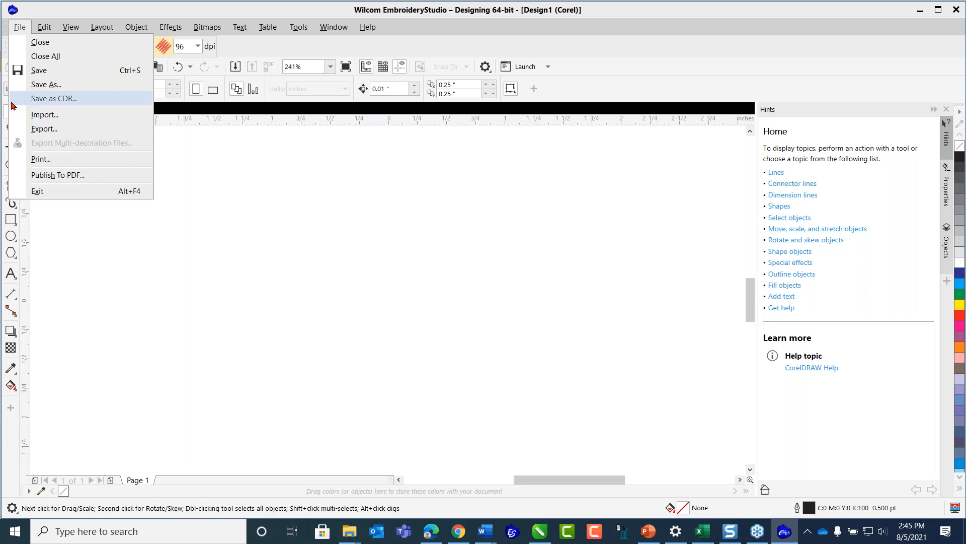
{"action": "left_click", "coordinate": [181, 229]}
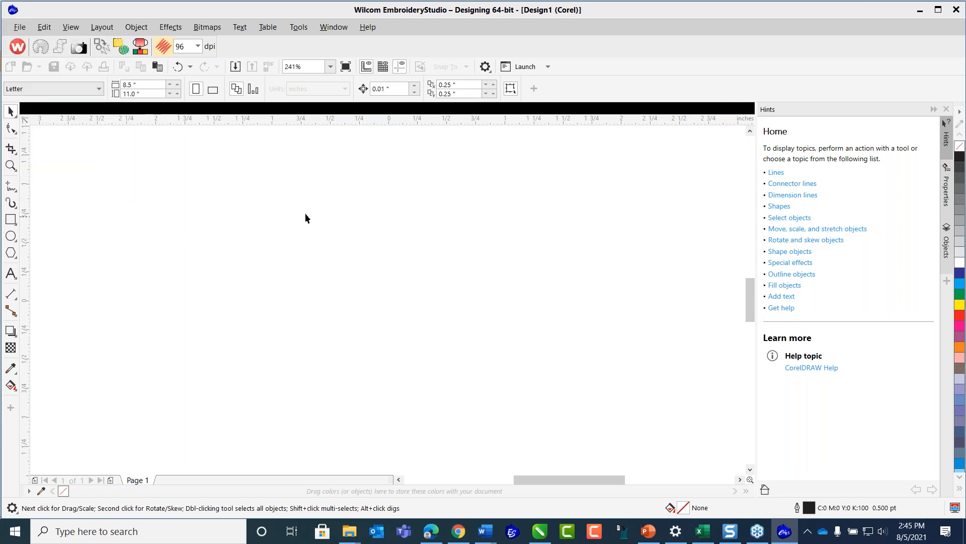
- Switch to CorelDRAW 2020 and create a new blank Letter-size document in inches
{"action": "left_click", "coordinate": [540, 532]}
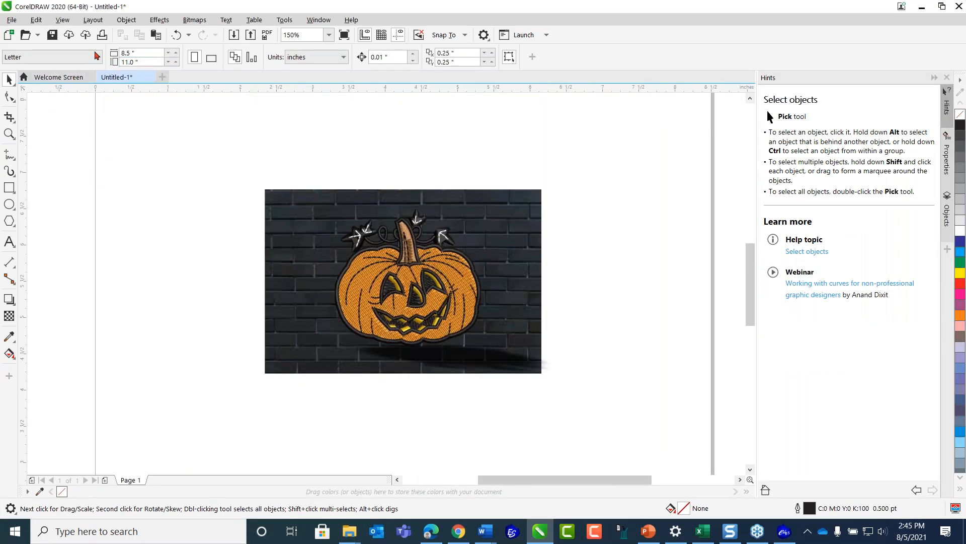
{"action": "left_click", "coordinate": [9, 35]}
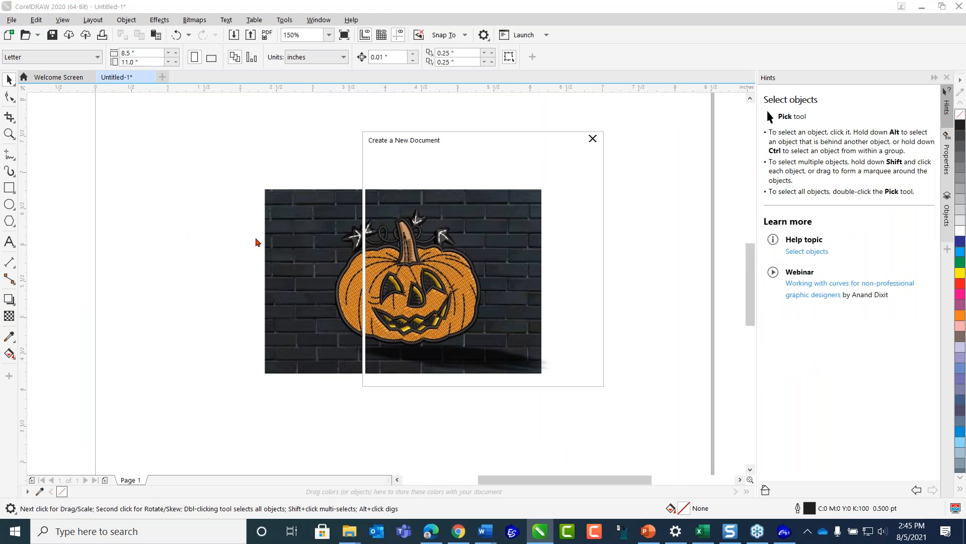
{"action": "left_click", "coordinate": [524, 373]}
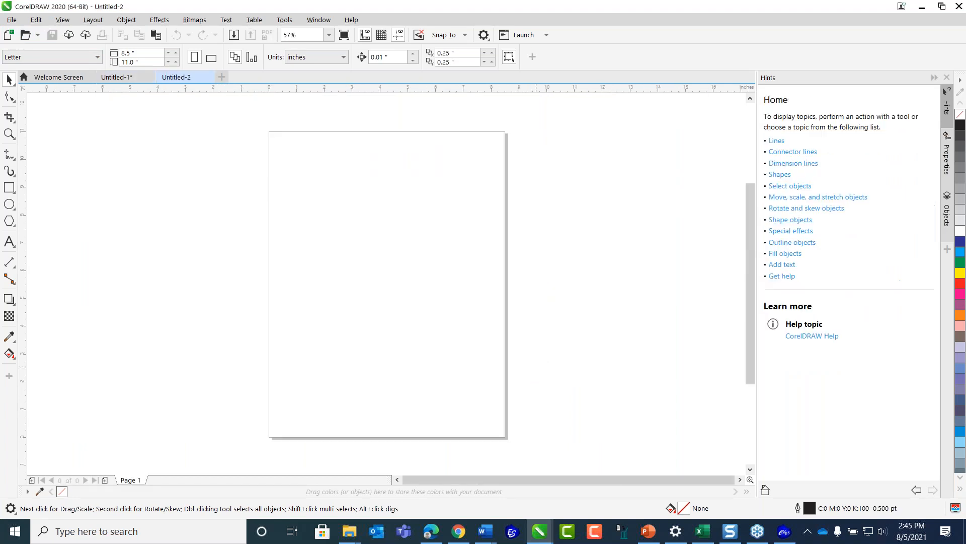
{"action": "left_click", "coordinate": [11, 20]}
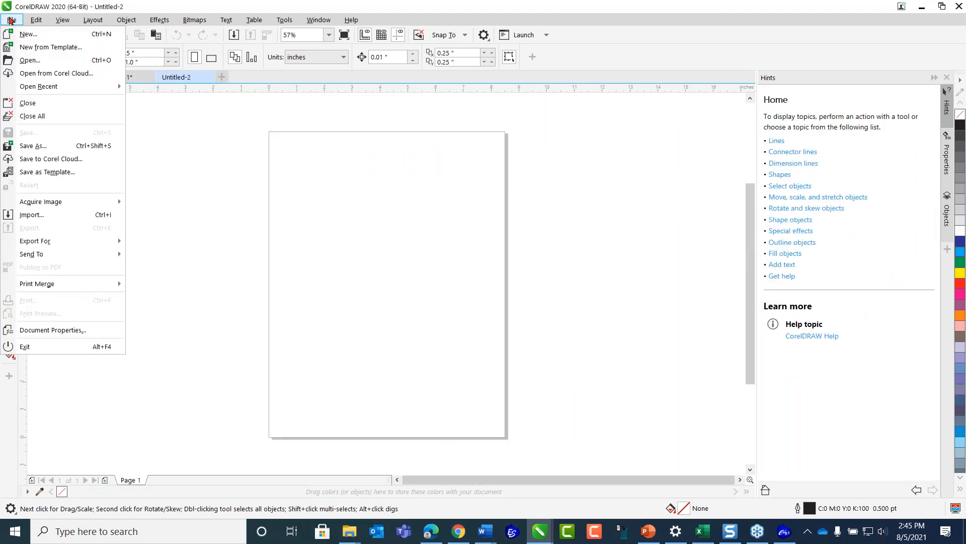
- Try to open Creating_Graphics_CorelDRAW_08052021.EMB from the Online Designs folder inside 01A_2021 WILCOM ONLINE TRAINING
{"action": "left_click", "coordinate": [35, 61]}
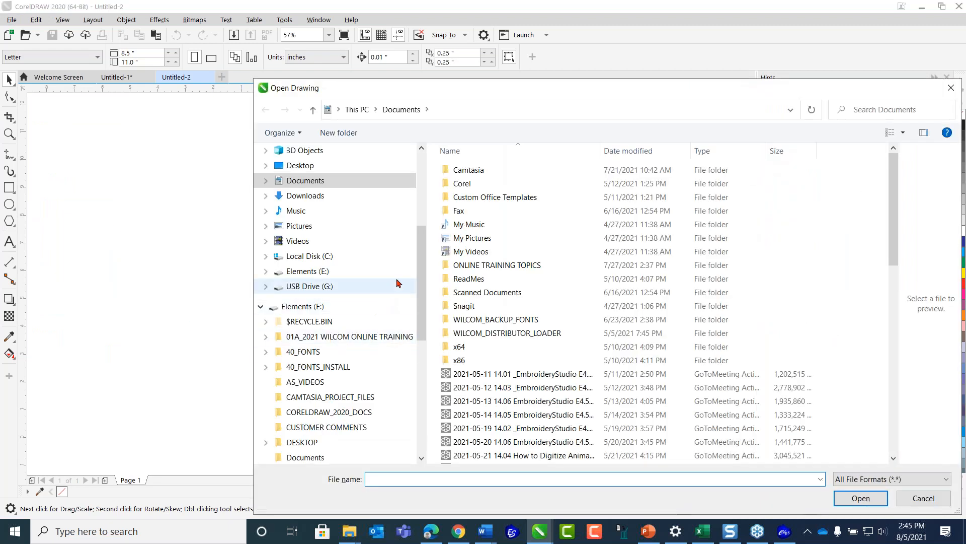
{"action": "left_click", "coordinate": [381, 341]}
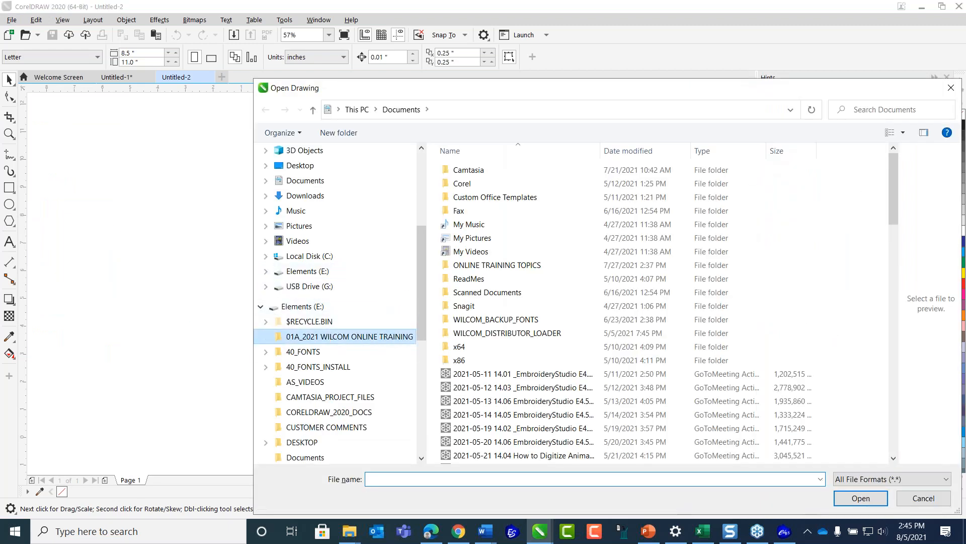
{"action": "double_click", "coordinate": [691, 189]}
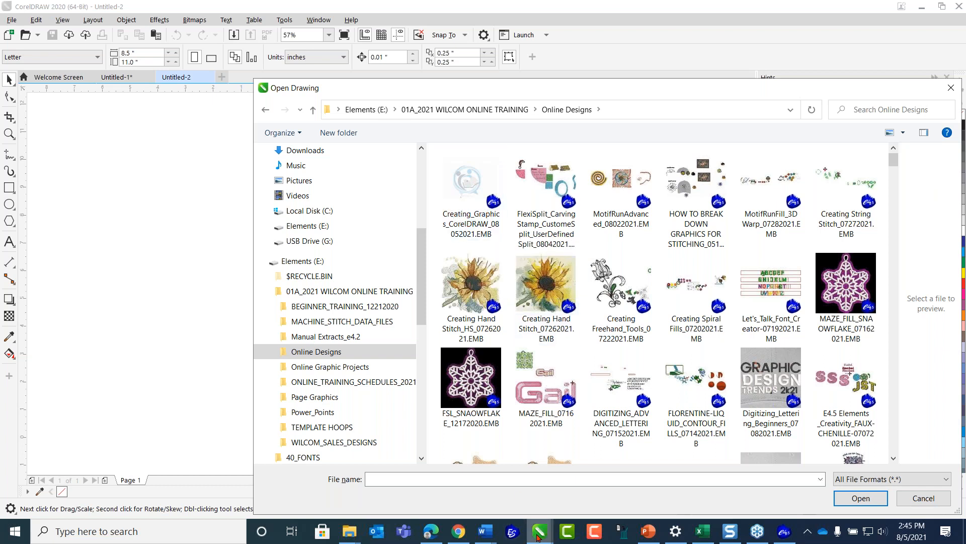
{"action": "double_click", "coordinate": [462, 216]}
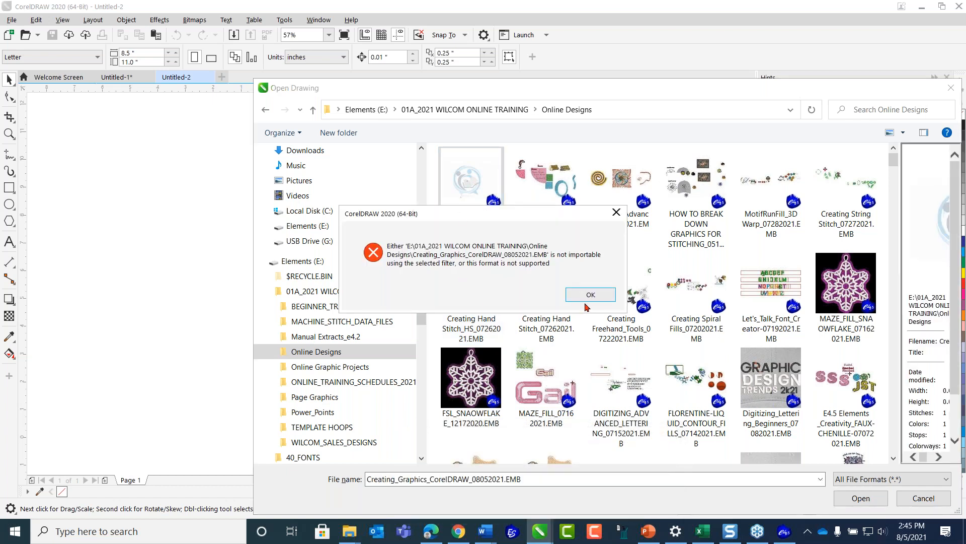
{"action": "left_click", "coordinate": [616, 212]}
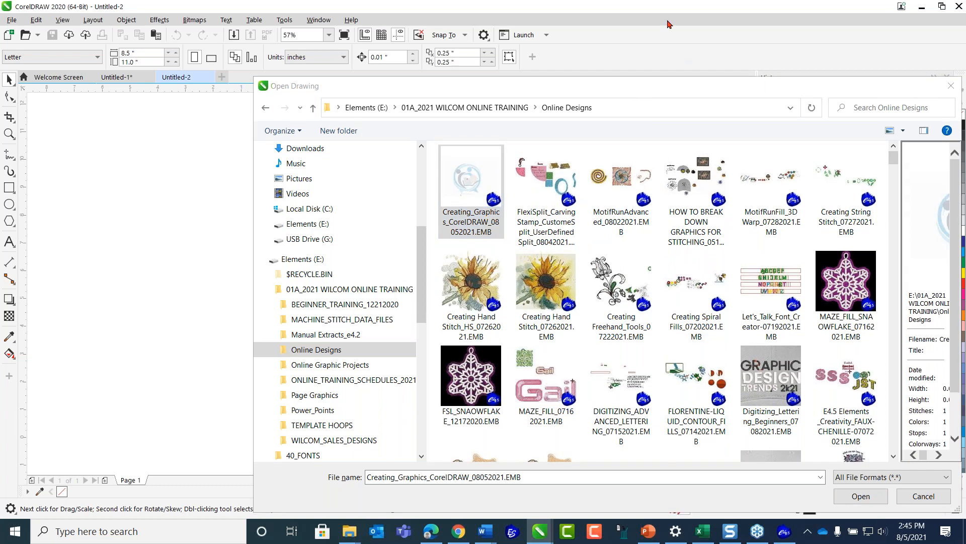
{"action": "left_click_drag", "start_coordinate": [610, 96], "coordinate": [421, 69]}
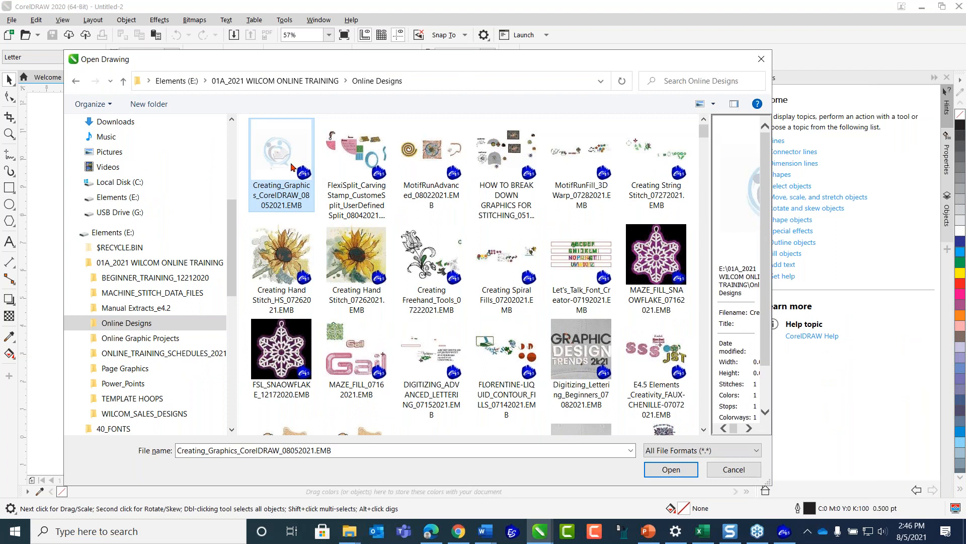
{"action": "left_click", "coordinate": [685, 473]}
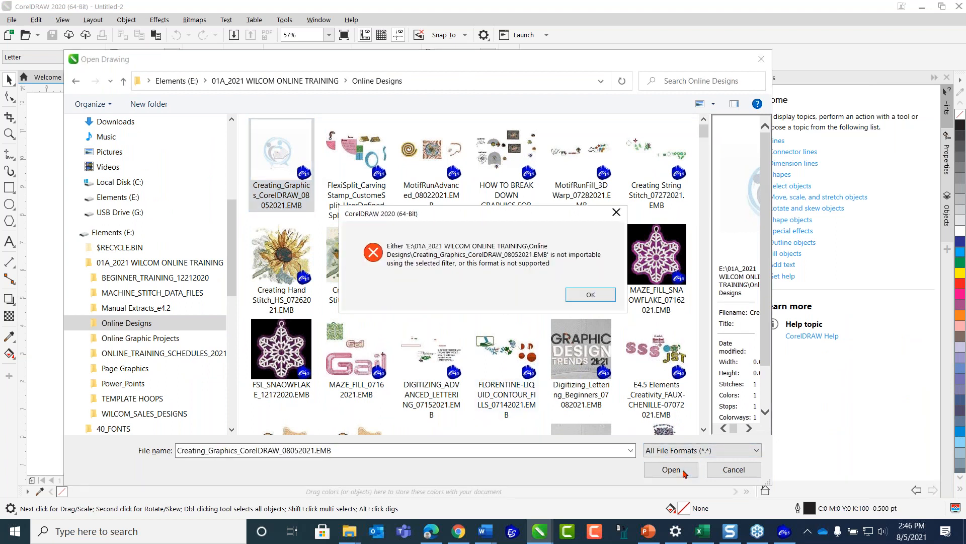
{"action": "left_click", "coordinate": [616, 212]}
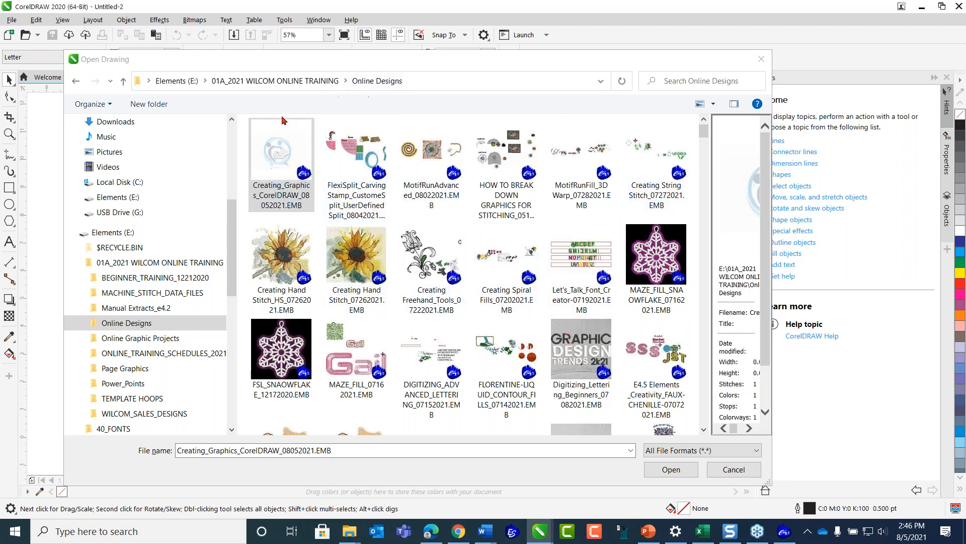
- Look through the files in the Online Graphic Projects folder for the graphic to open
{"action": "left_click", "coordinate": [146, 354]}
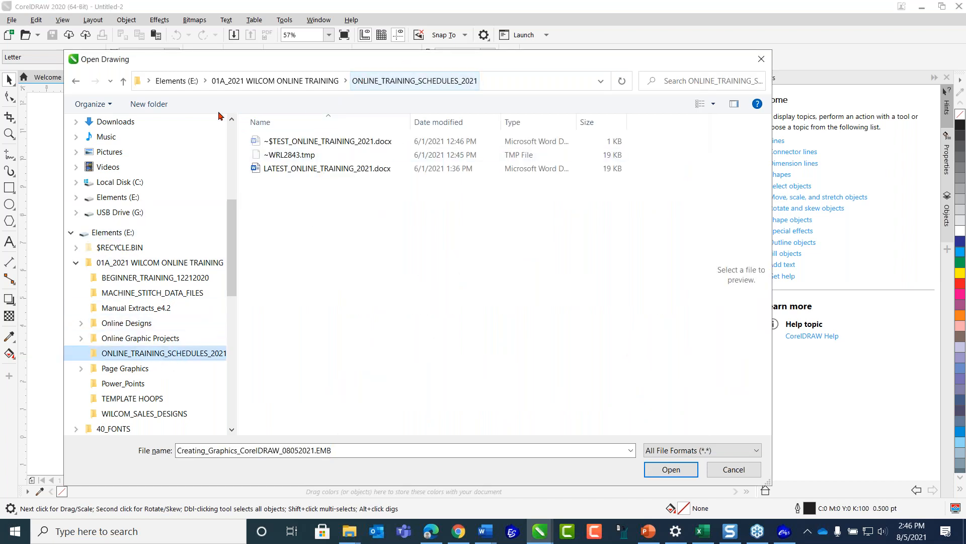
{"action": "left_click", "coordinate": [123, 82]}
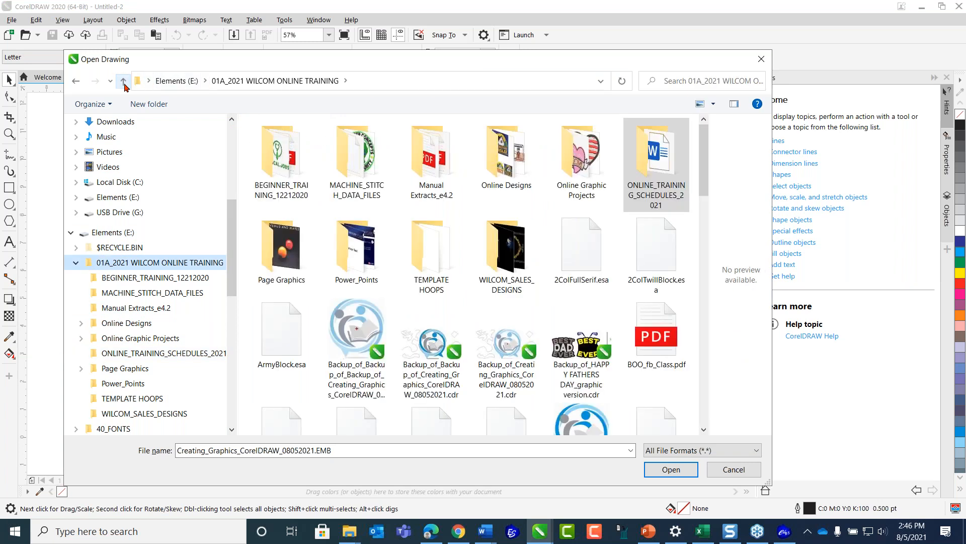
{"action": "double_click", "coordinate": [579, 171]}
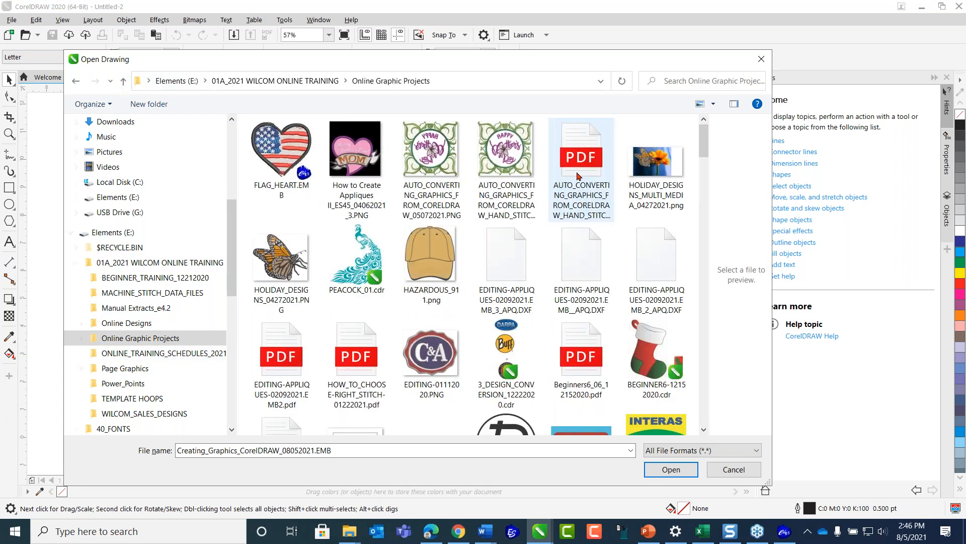
{"action": "scroll", "coordinate": [690, 413], "scroll_direction": "down", "scroll_amount": 15}
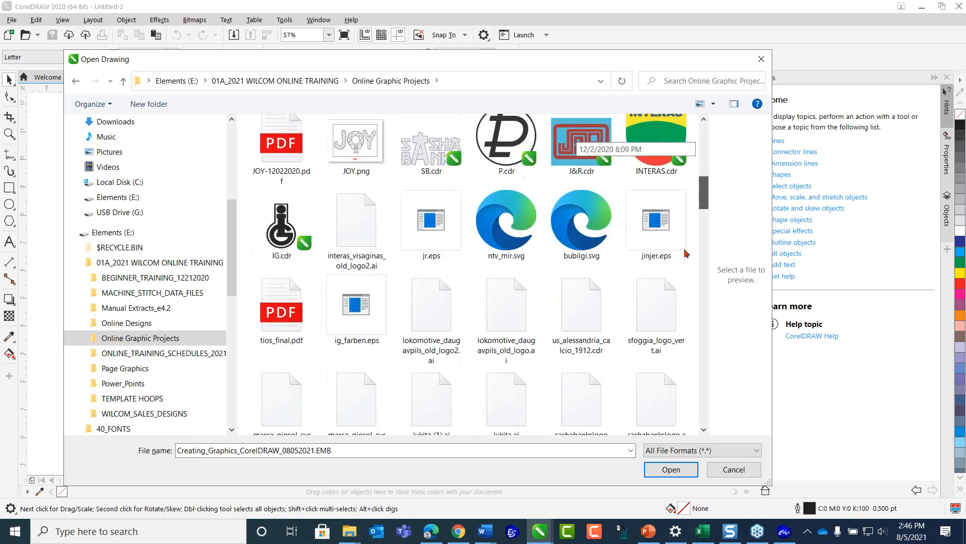
{"action": "scroll", "coordinate": [689, 413], "scroll_direction": "down", "scroll_amount": 5}
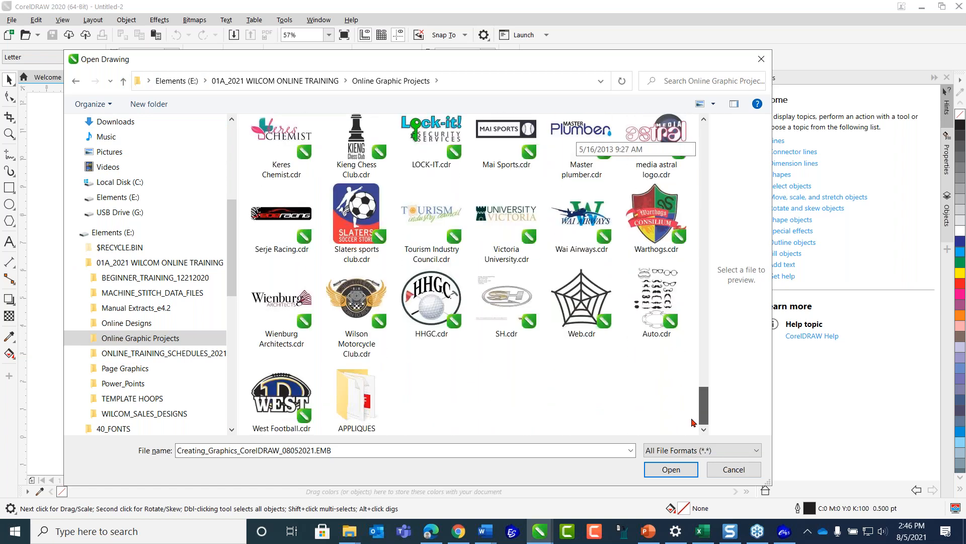
{"action": "scroll", "coordinate": [694, 420], "scroll_direction": "up", "scroll_amount": 20}
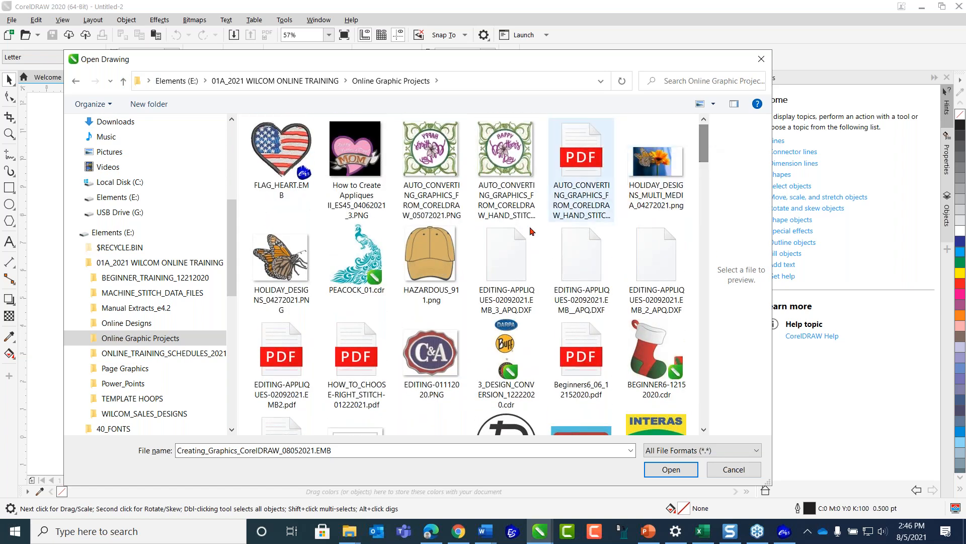
- Search the Online Graphic Projects folder for "Creating" and dismiss the open dialog without choosing a file
{"action": "left_click", "coordinate": [684, 81]}
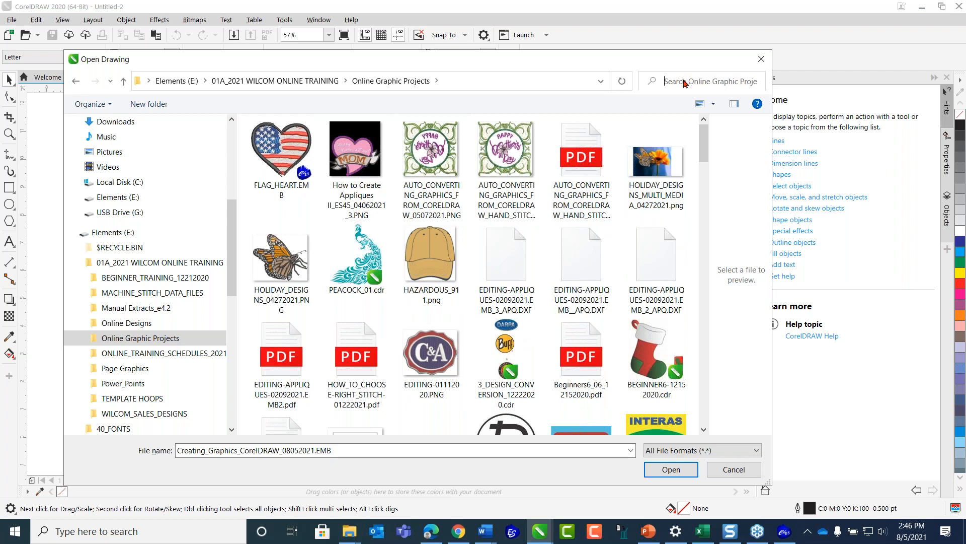
{"action": "type", "text": "CRES"}
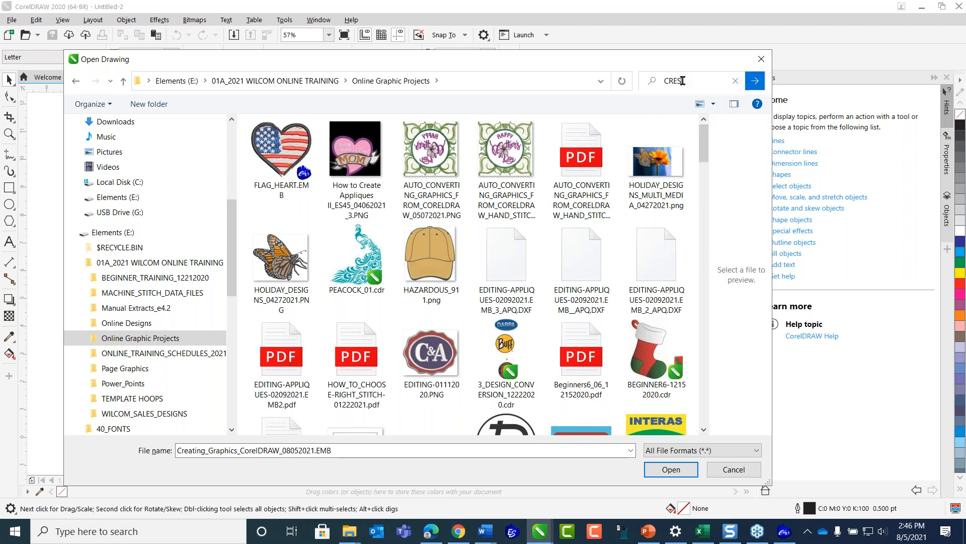
{"action": "type", "text": "A"}
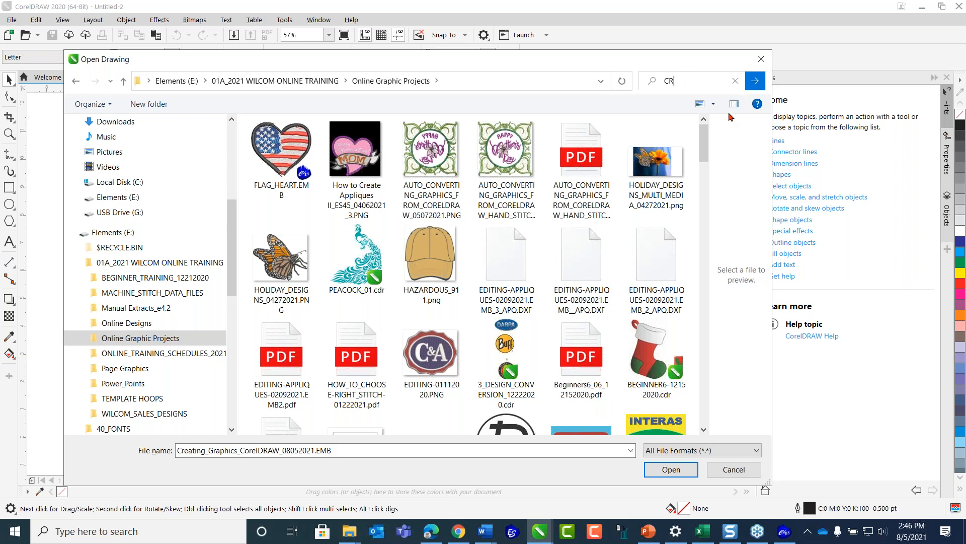
{"action": "key", "text": "BackSpace"}
{"action": "type", "text": "reat"}
{"action": "left_click", "coordinate": [750, 86]}
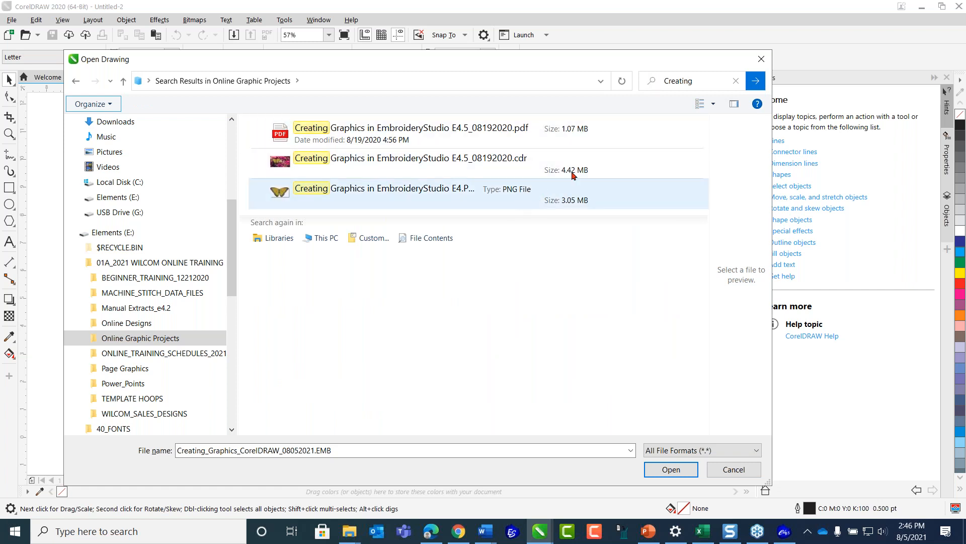
{"action": "left_click", "coordinate": [762, 59]}
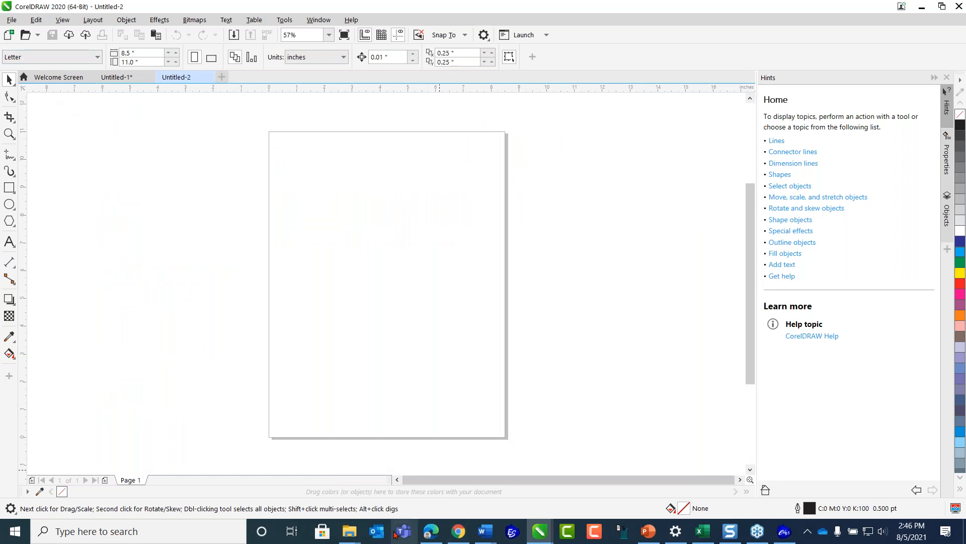
- Start opening a drawing from the Online Graphic Projects folder and limit the listed files to CDR - CorelDRAW (*.cdr)
{"action": "left_click", "coordinate": [13, 21]}
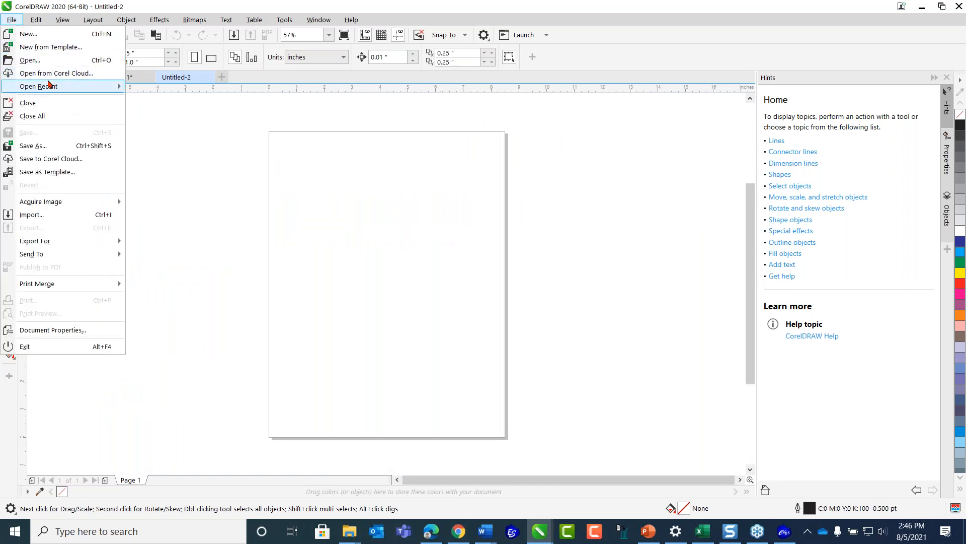
{"action": "mouse_move", "coordinate": [61, 88]}
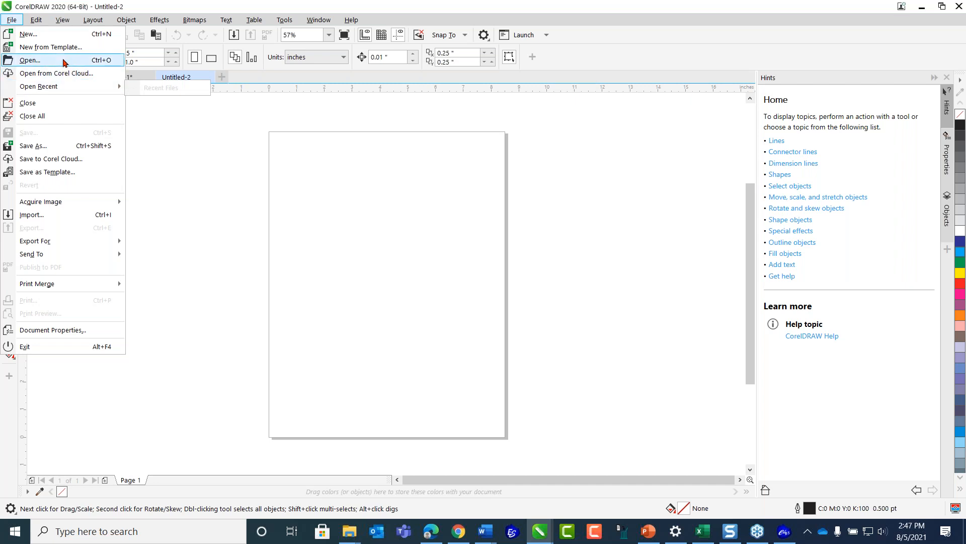
{"action": "left_click", "coordinate": [63, 60]}
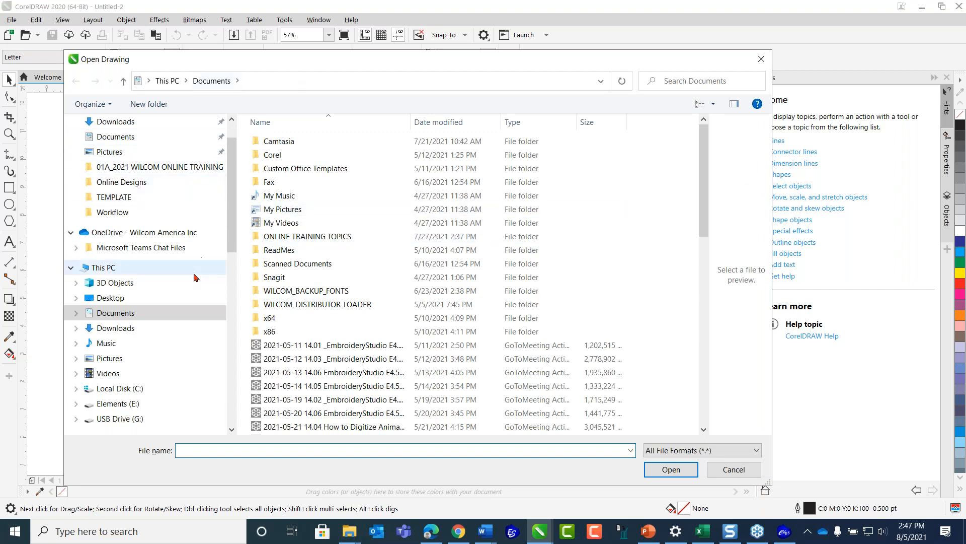
{"action": "scroll", "coordinate": [192, 171], "scroll_direction": "down", "scroll_amount": 4}
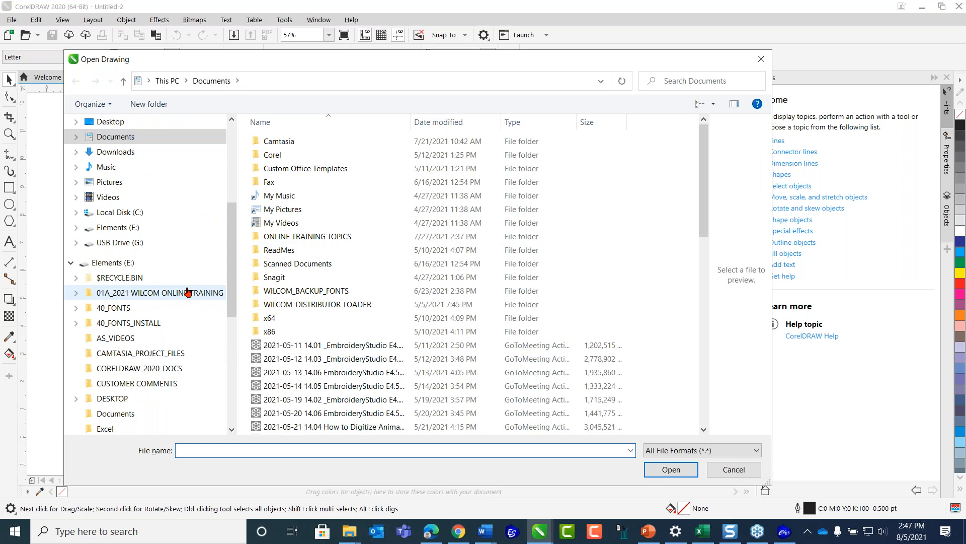
{"action": "left_click", "coordinate": [188, 293]}
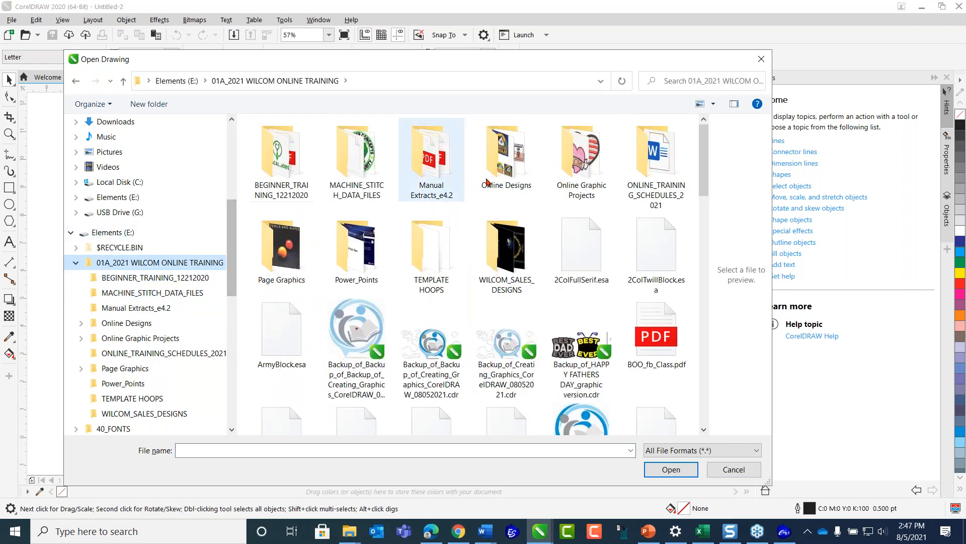
{"action": "double_click", "coordinate": [577, 154]}
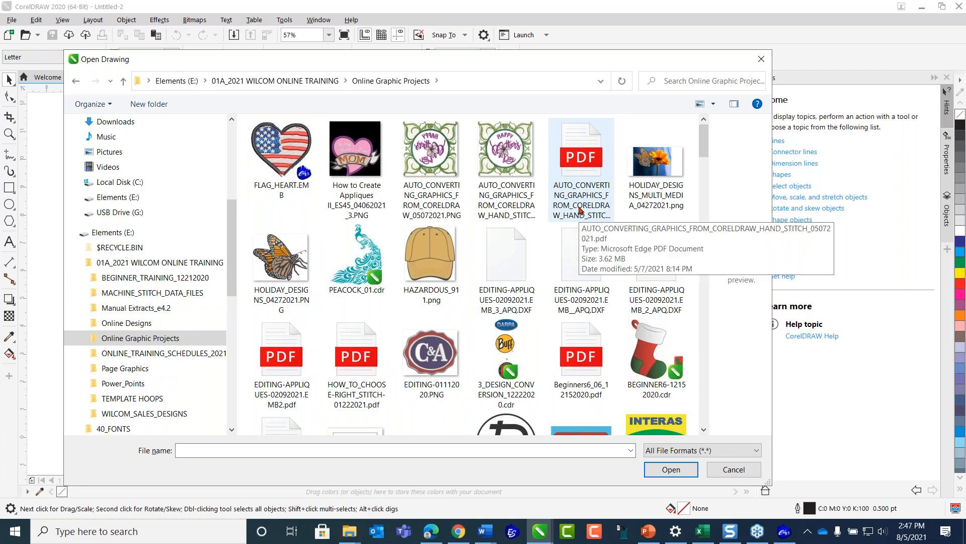
{"action": "scroll", "coordinate": [583, 221], "scroll_direction": "down", "scroll_amount": 5}
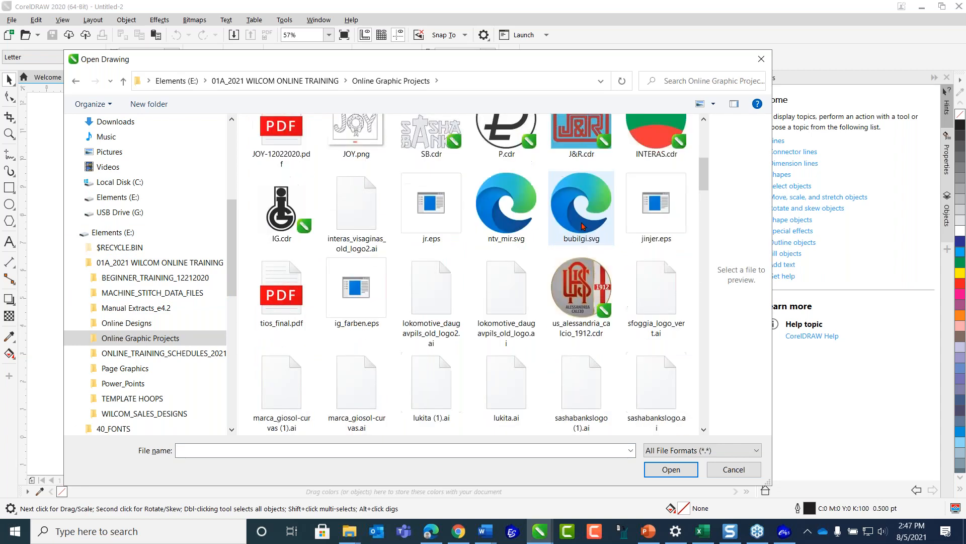
{"action": "left_click", "coordinate": [728, 451]}
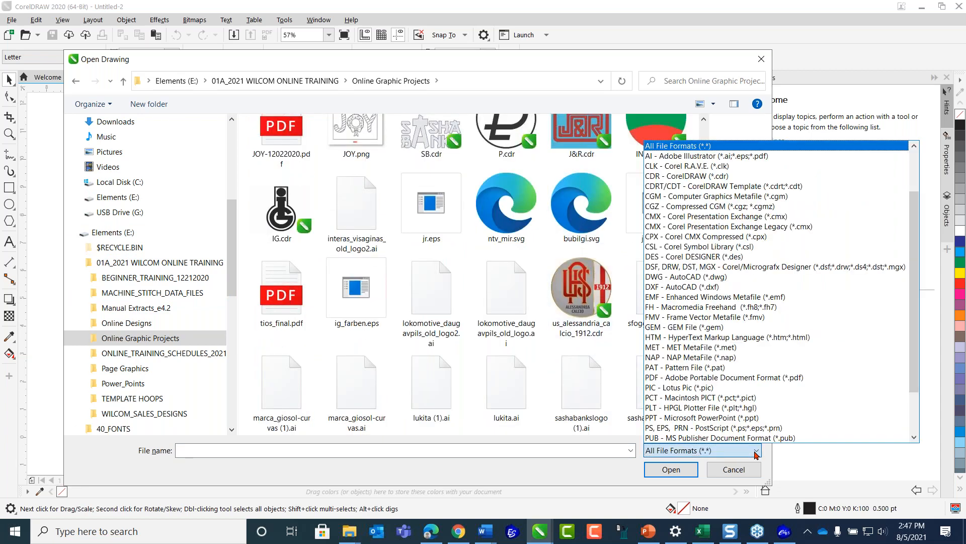
{"action": "left_click", "coordinate": [672, 176]}
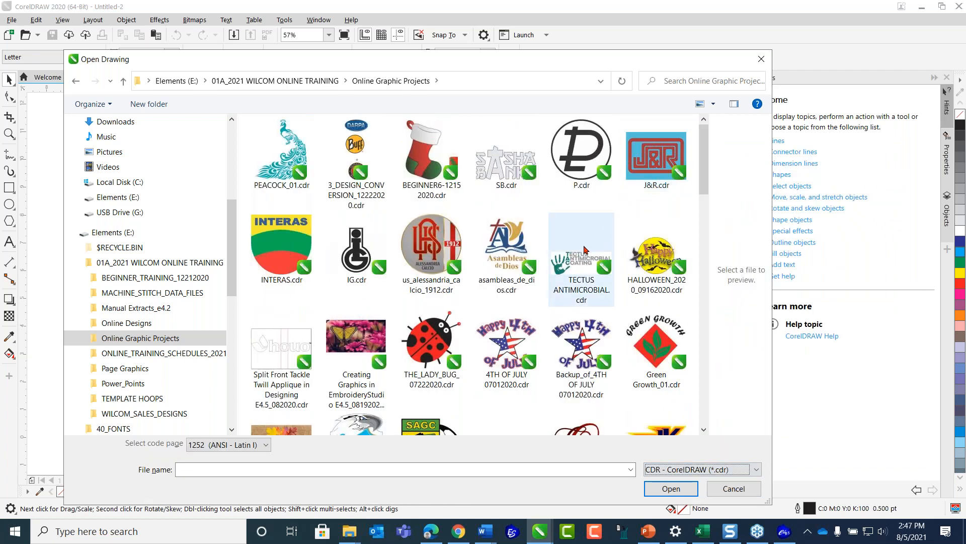
- Open Backup_of_Backup_of_Backup_of_Creating_Graphics_CorelDRAW_08052021.cdr from the 01A_2021 WILCOM ONLINE TRAINING folder
{"action": "scroll", "coordinate": [633, 282], "scroll_direction": "down", "scroll_amount": 5}
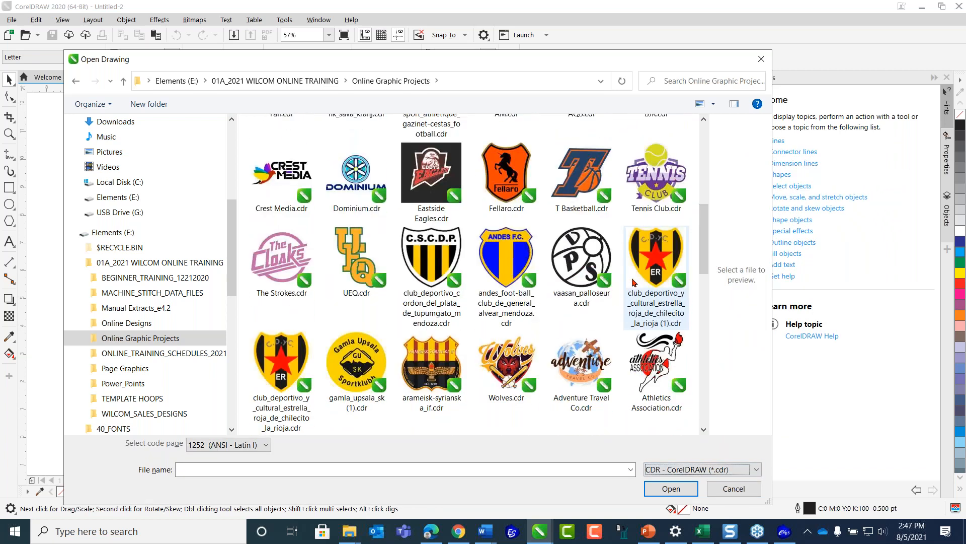
{"action": "scroll", "coordinate": [633, 281], "scroll_direction": "down", "scroll_amount": 5}
{"action": "scroll", "coordinate": [633, 282], "scroll_direction": "down", "scroll_amount": 3}
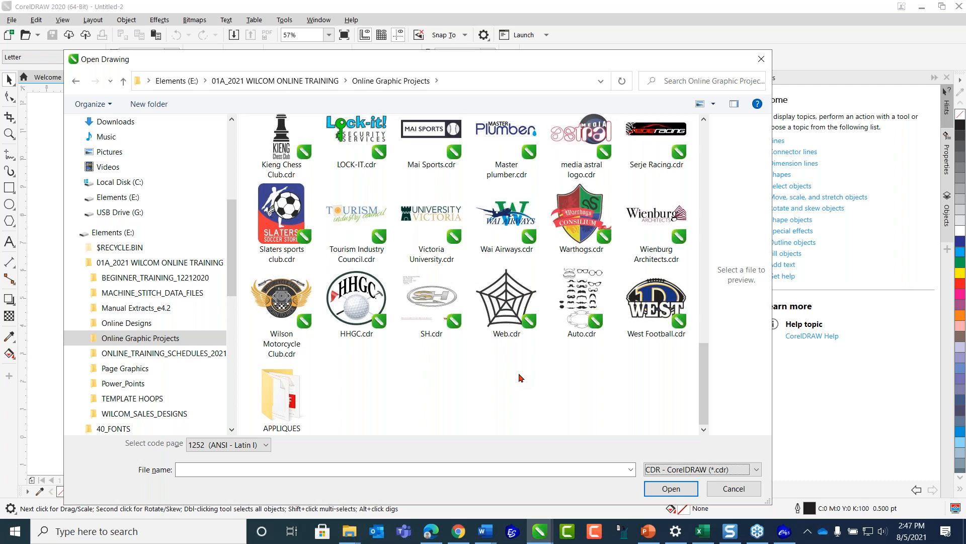
{"action": "scroll", "coordinate": [521, 378], "scroll_direction": "up", "scroll_amount": 15}
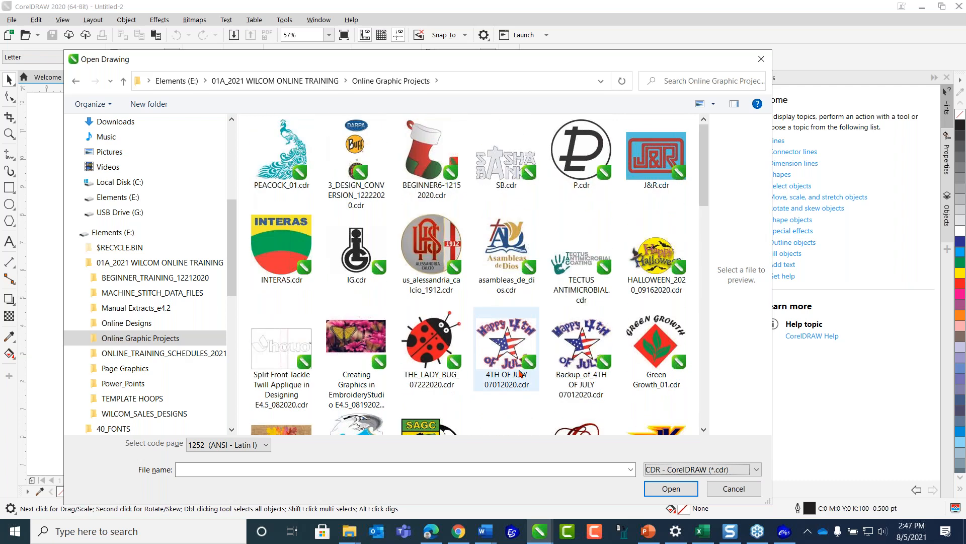
{"action": "scroll", "coordinate": [521, 375], "scroll_direction": "down", "scroll_amount": 10}
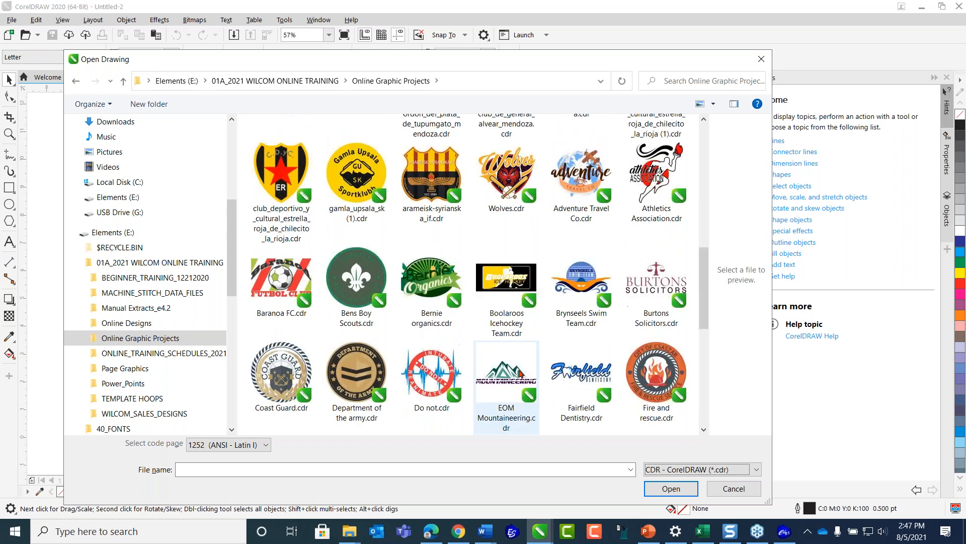
{"action": "scroll", "coordinate": [521, 375], "scroll_direction": "up", "scroll_amount": 7}
{"action": "left_click", "coordinate": [275, 81]}
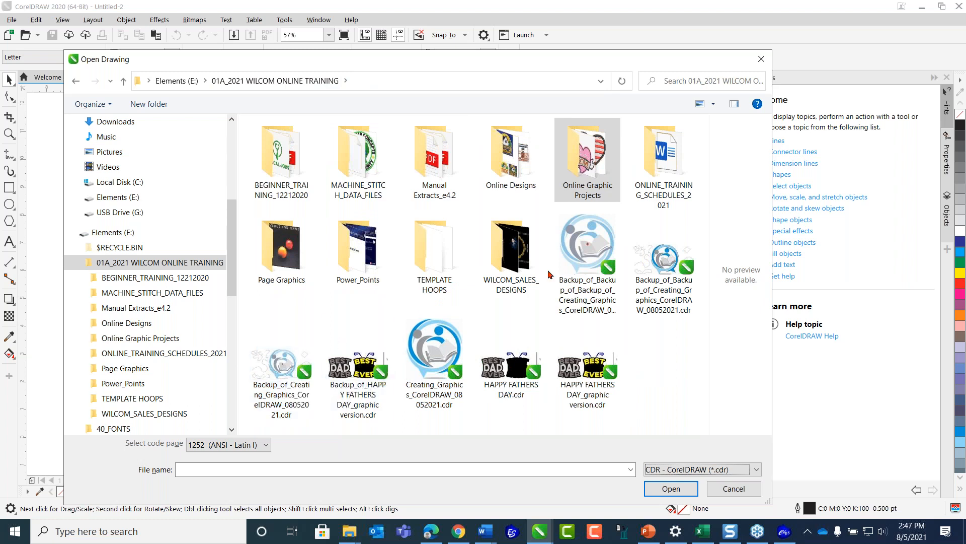
{"action": "double_click", "coordinate": [592, 256]}
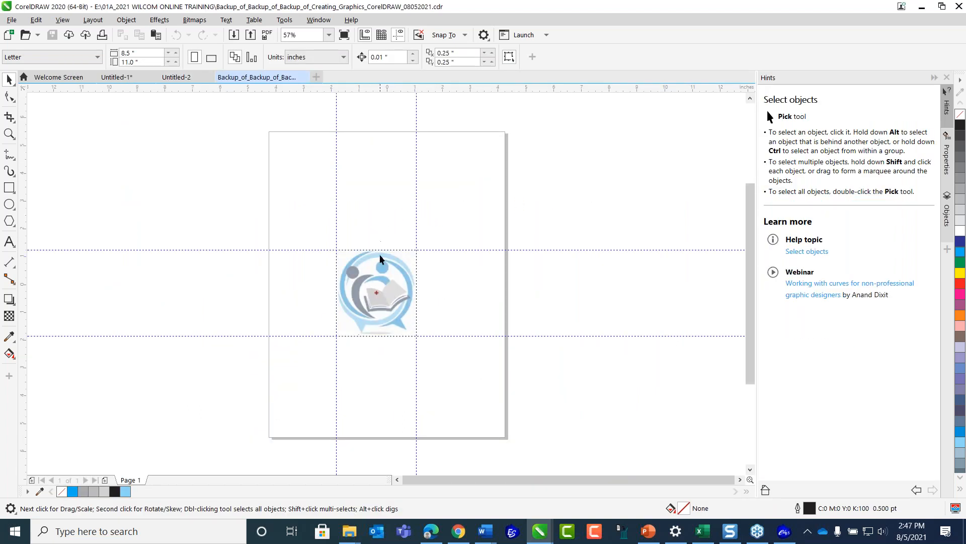
{"action": "scroll", "coordinate": [380, 283], "scroll_direction": "up", "scroll_amount": 3}
{"action": "scroll", "coordinate": [380, 284], "scroll_direction": "down", "scroll_amount": 5}
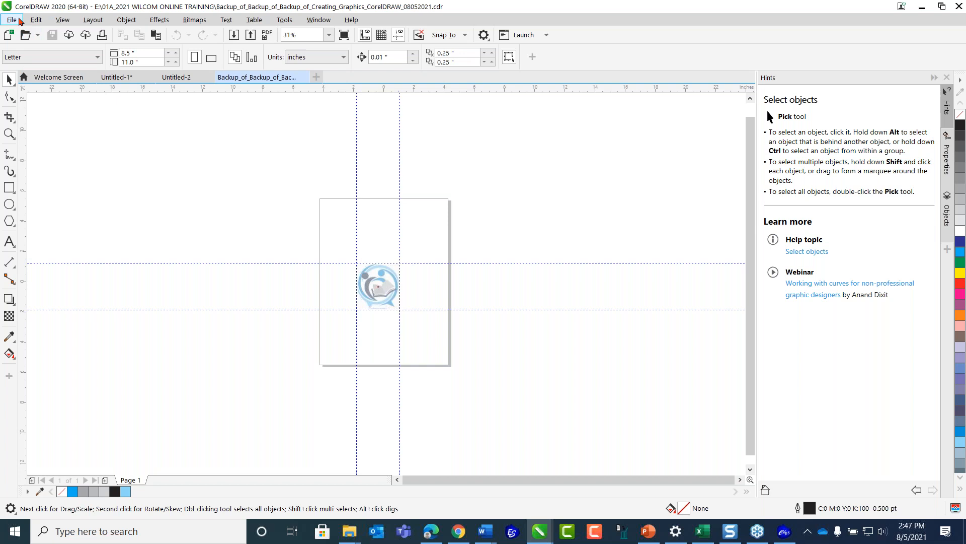
- Open Creating_Graphics_CorelDRAW_08052021.cdr from the 01A_2021 WILCOM ONLINE TRAINING folder and close the triple-backup drawing
{"action": "left_click", "coordinate": [11, 19]}
{"action": "left_click", "coordinate": [46, 61]}
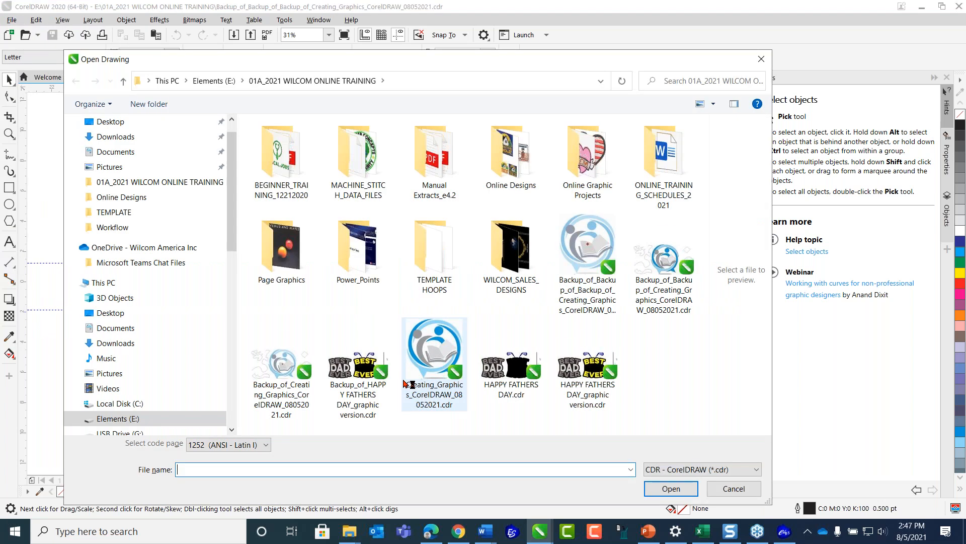
{"action": "double_click", "coordinate": [428, 367]}
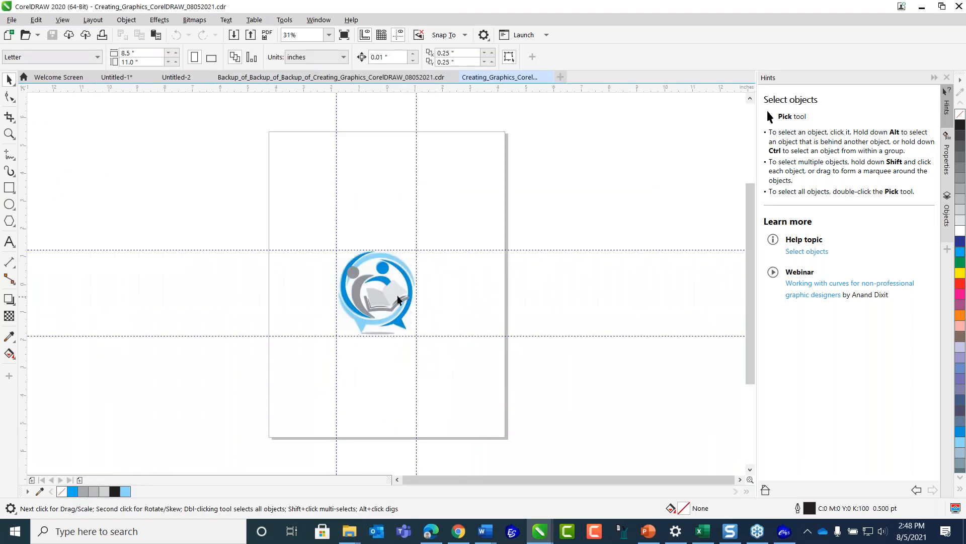
{"action": "scroll", "coordinate": [388, 293], "scroll_direction": "up", "scroll_amount": 2}
{"action": "scroll", "coordinate": [389, 296], "scroll_direction": "up", "scroll_amount": 2}
{"action": "scroll", "coordinate": [388, 296], "scroll_direction": "down", "scroll_amount": 1}
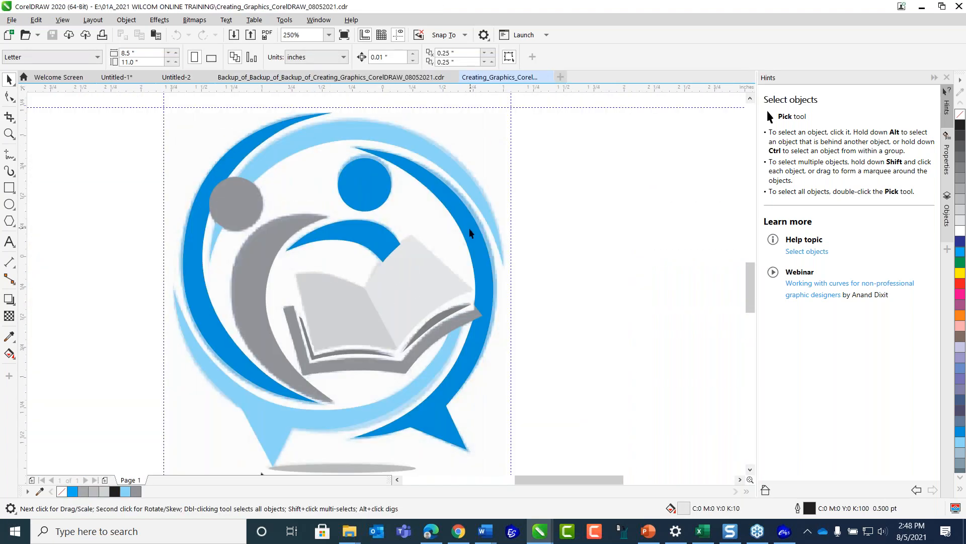
{"action": "scroll", "coordinate": [478, 223], "scroll_direction": "down", "scroll_amount": 2}
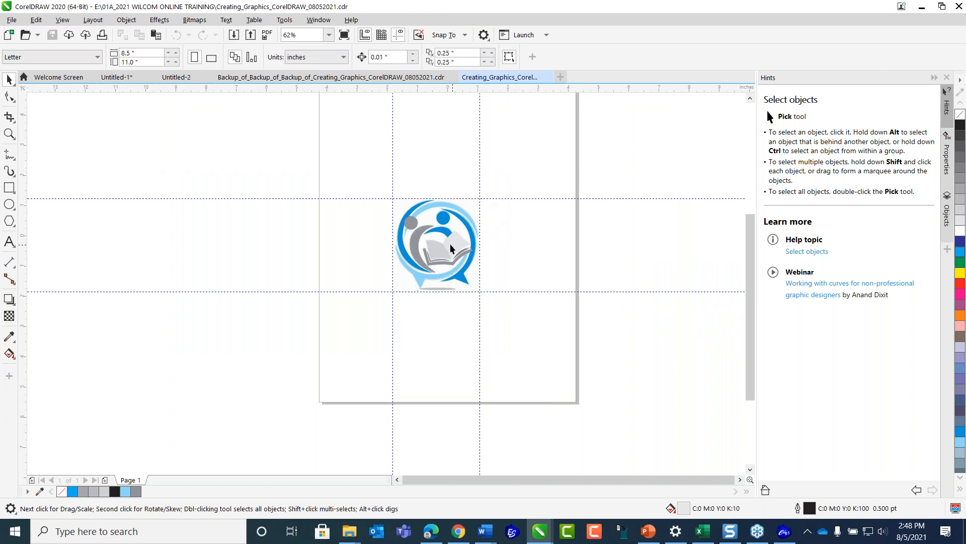
{"action": "scroll", "coordinate": [453, 229], "scroll_direction": "up", "scroll_amount": 3}
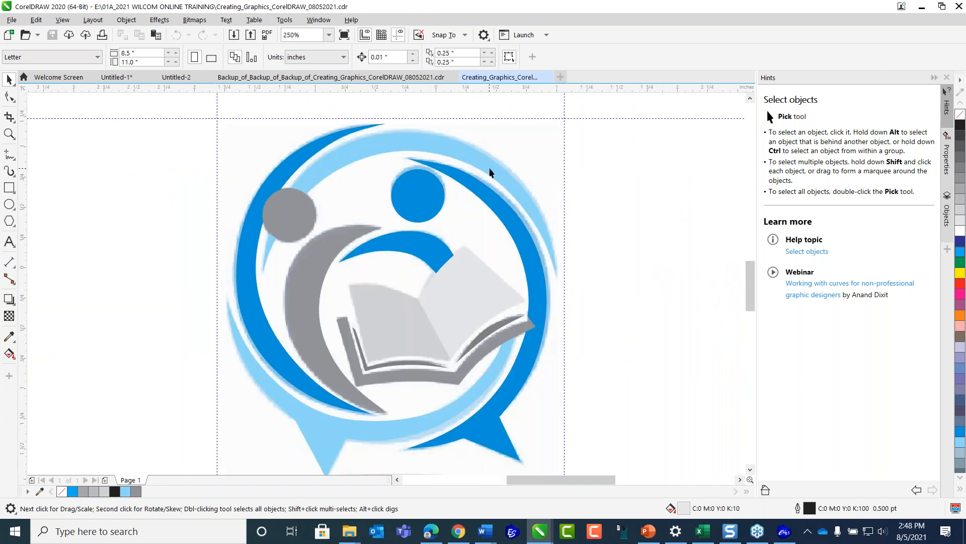
{"action": "left_click", "coordinate": [451, 77]}
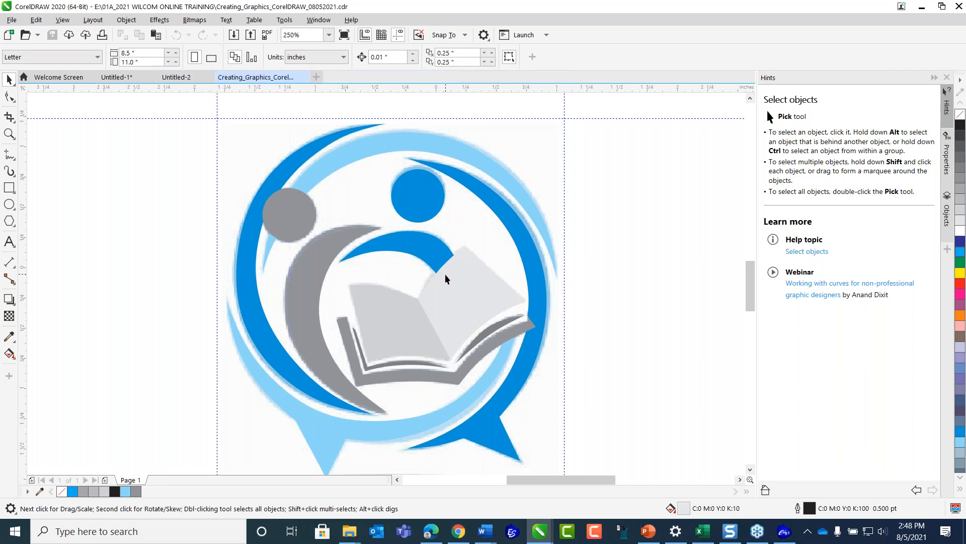
- Add the artistic text "The Bright" just below the logo's shadow ellipse
{"action": "scroll", "coordinate": [446, 277], "scroll_direction": "down", "scroll_amount": 2}
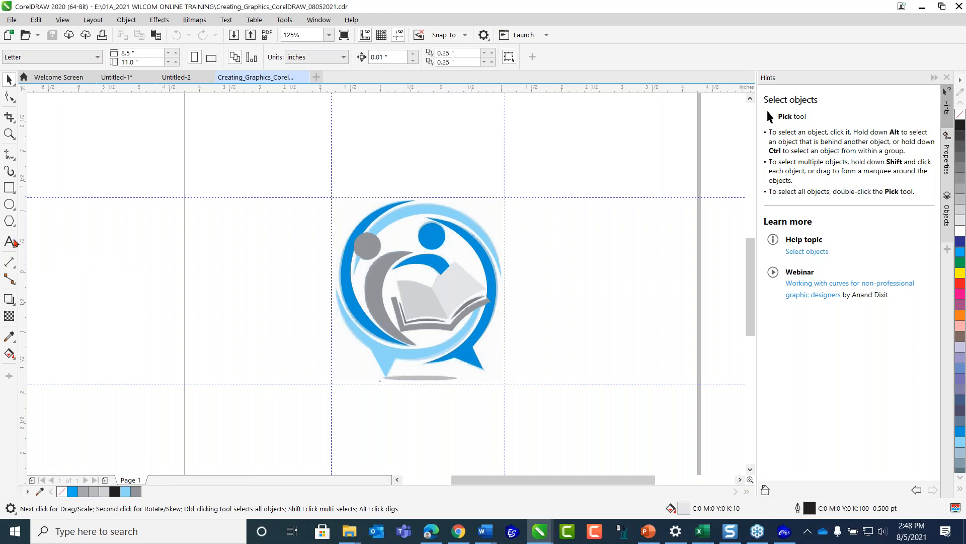
{"action": "key", "text": "F8"}
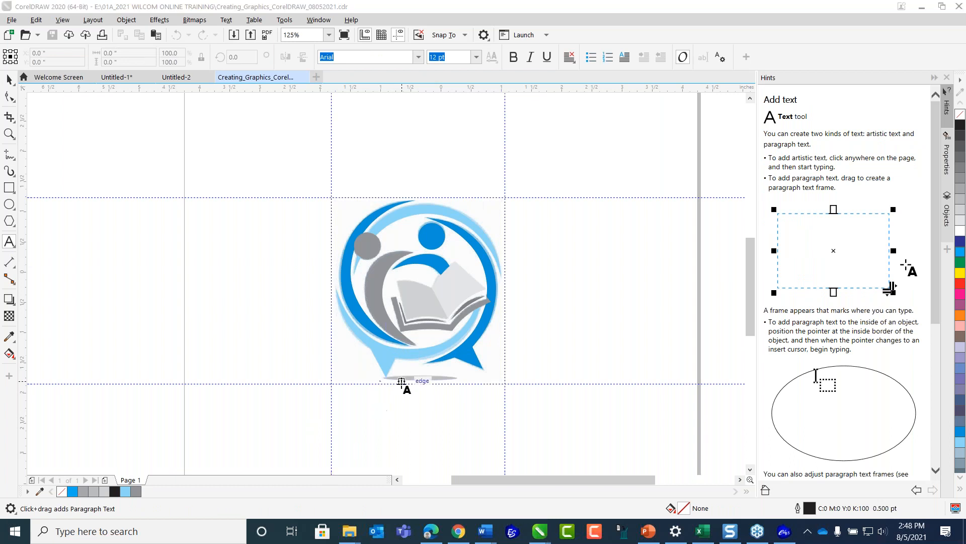
{"action": "left_click", "coordinate": [367, 397]}
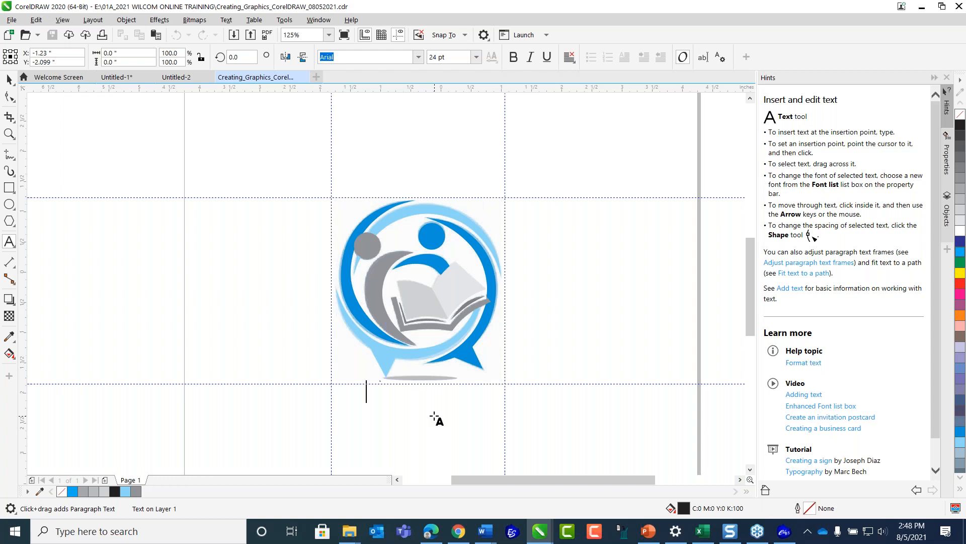
{"action": "type", "text": "The Bright"}
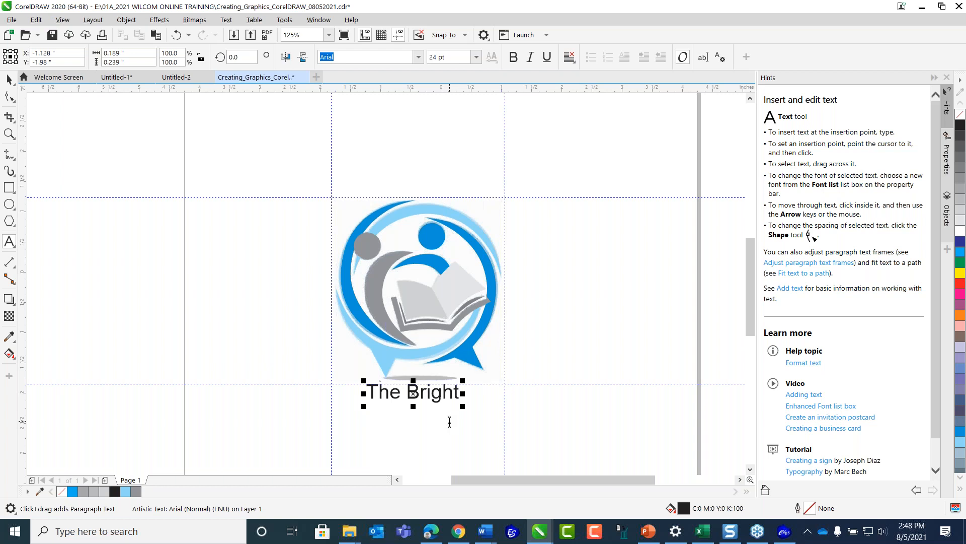
{"action": "key", "text": "BackSpace"}
{"action": "left_click", "coordinate": [9, 79]}
{"action": "left_click", "coordinate": [355, 414]}
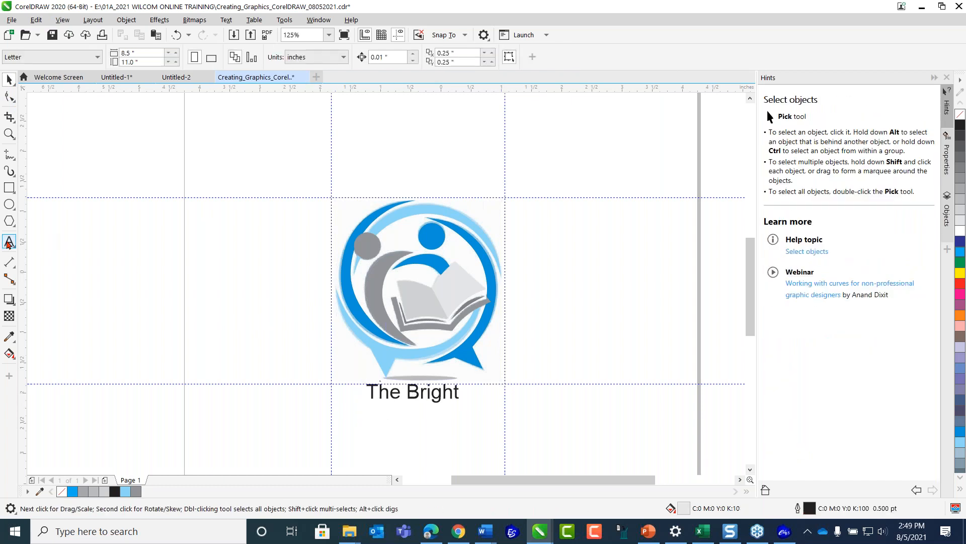
- Add "ACADEMY" as a separate artistic text object directly beneath "The Bright"
{"action": "left_click", "coordinate": [9, 243]}
{"action": "left_click", "coordinate": [368, 416]}
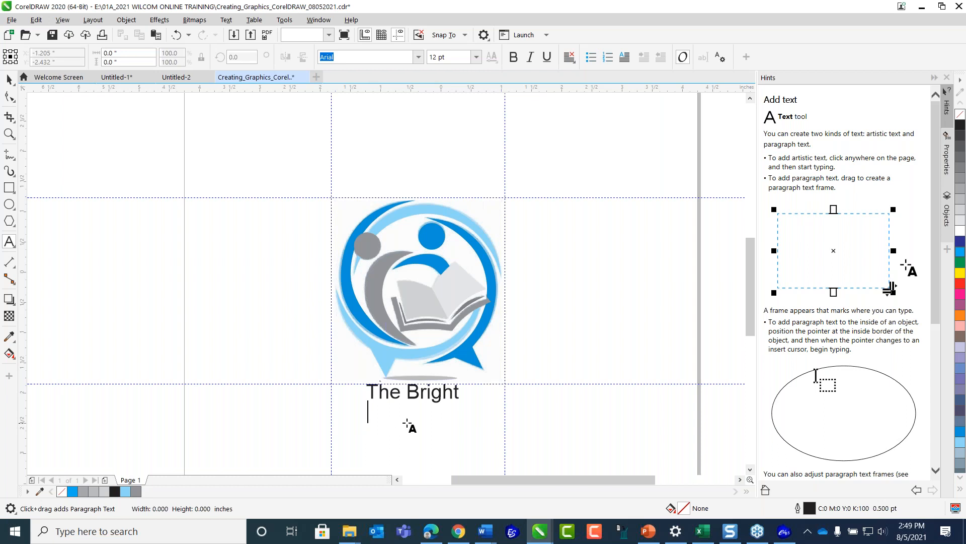
{"action": "type", "text": "ACA"}
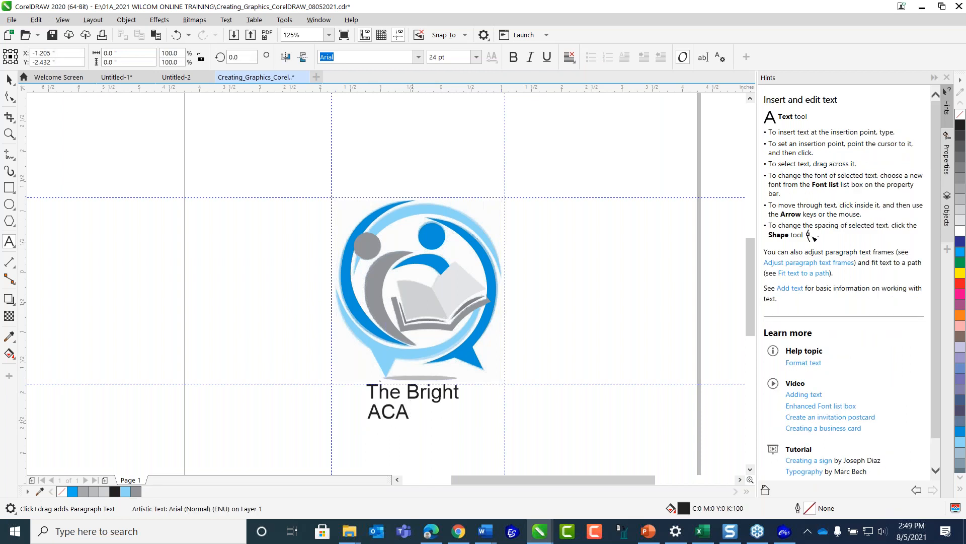
{"action": "type", "text": "DEMY"}
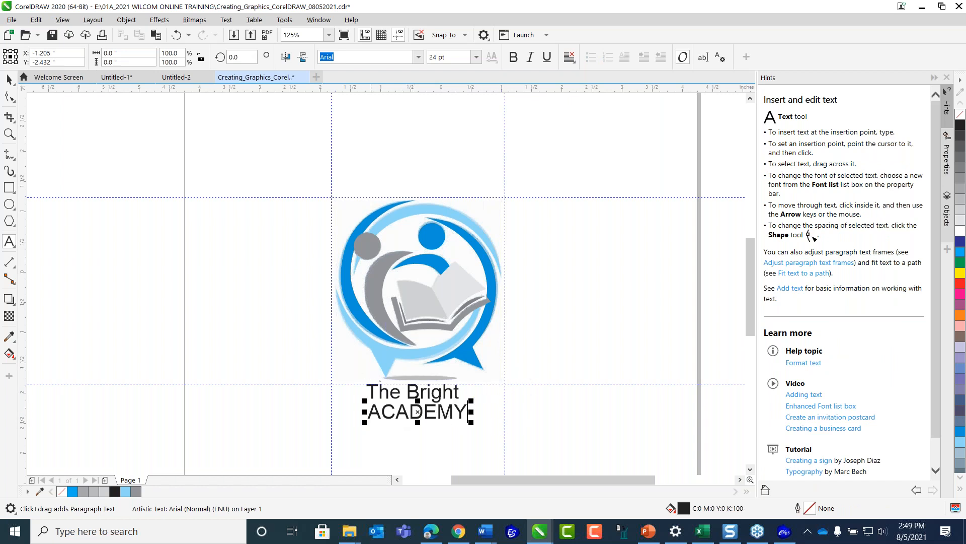
{"action": "scroll", "coordinate": [519, 369], "scroll_direction": "down", "scroll_amount": 1}
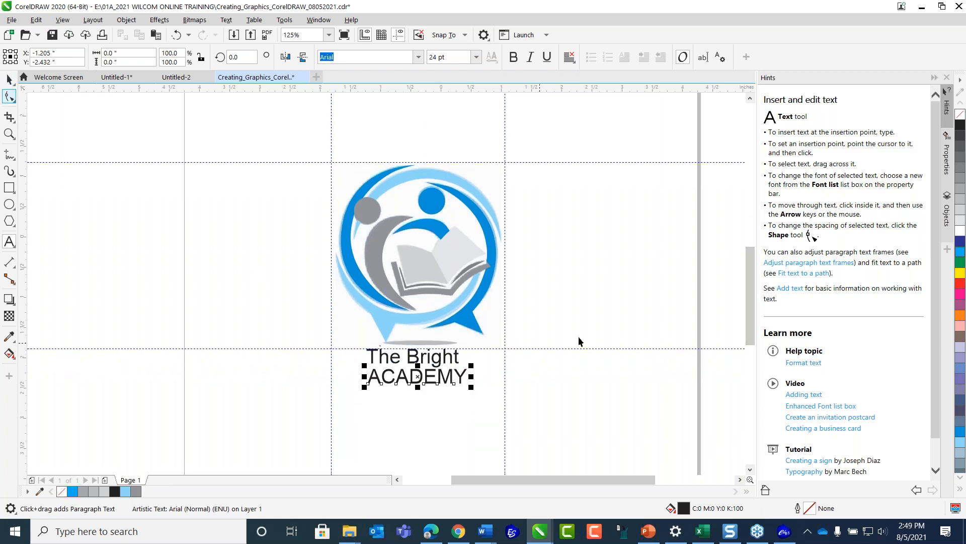
{"action": "scroll", "coordinate": [482, 364], "scroll_direction": "up", "scroll_amount": 1}
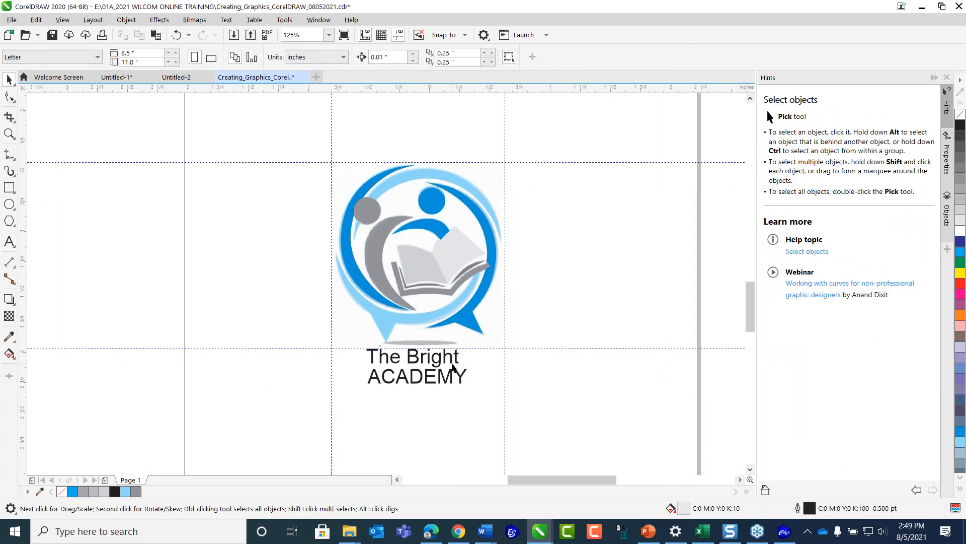
- Shift "ACADEMY" and "The Bright" sideways to sit more centrally under the logo, at about X -0.25 and -0.34 inches
{"action": "left_click_drag", "start_coordinate": [392, 398], "coordinate": [411, 406]}
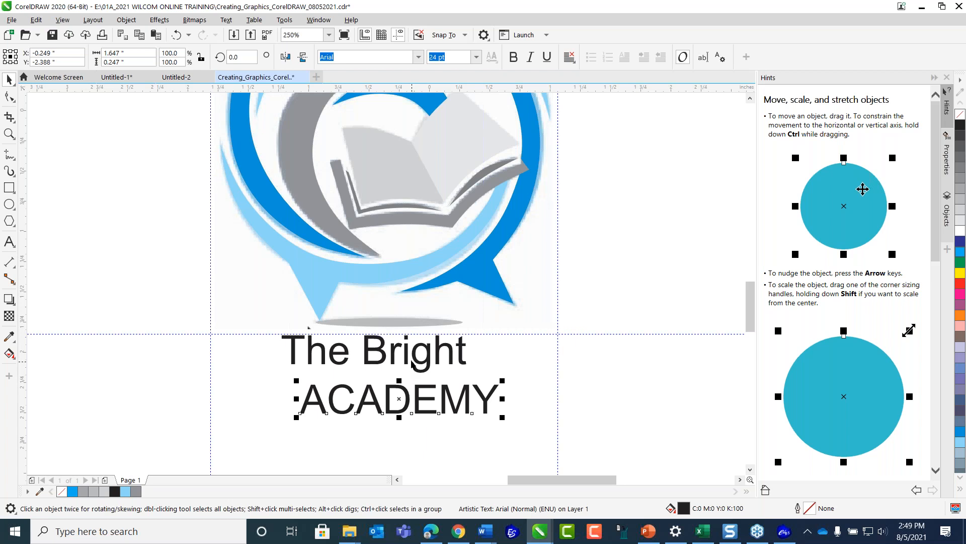
{"action": "left_click", "coordinate": [412, 361]}
{"action": "mouse_move", "coordinate": [415, 356]}
{"action": "left_mouse_down"}
{"action": "mouse_move", "coordinate": [412, 370]}
{"action": "mouse_move", "coordinate": [422, 354]}
{"action": "left_mouse_up"}
{"action": "left_click", "coordinate": [416, 357]}
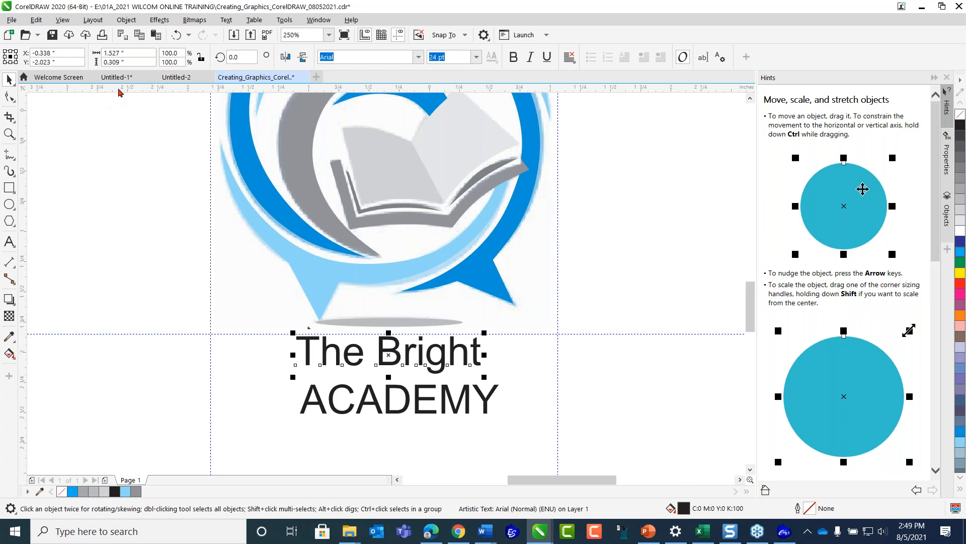
- Place a horizontal guideline along the base of "ACADEMY" and a vertical guideline through the middle of "The Bright", at about X -0.33 inches
{"action": "left_click_drag", "start_coordinate": [118, 93], "coordinate": [100, 420]}
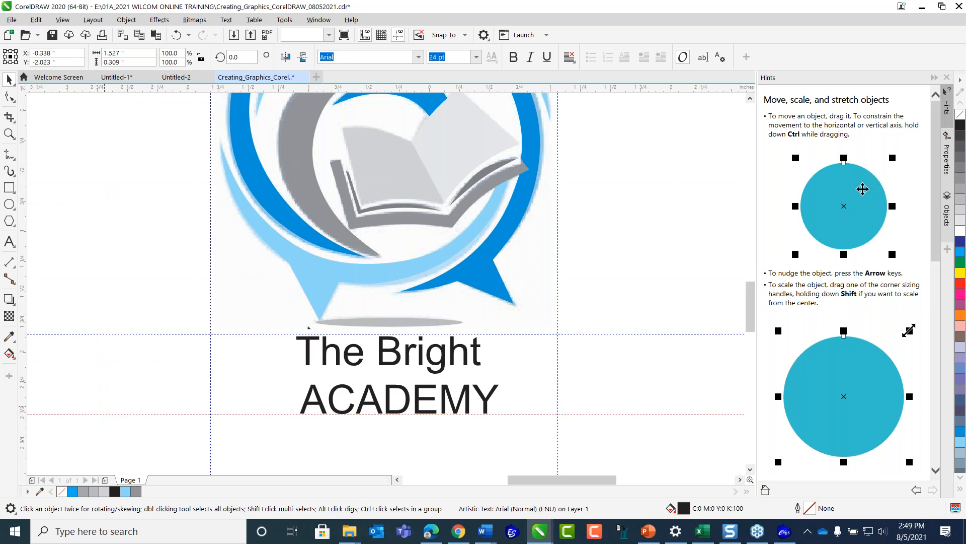
{"action": "left_click", "coordinate": [349, 356]}
{"action": "left_click_drag", "start_coordinate": [25, 245], "coordinate": [389, 288]}
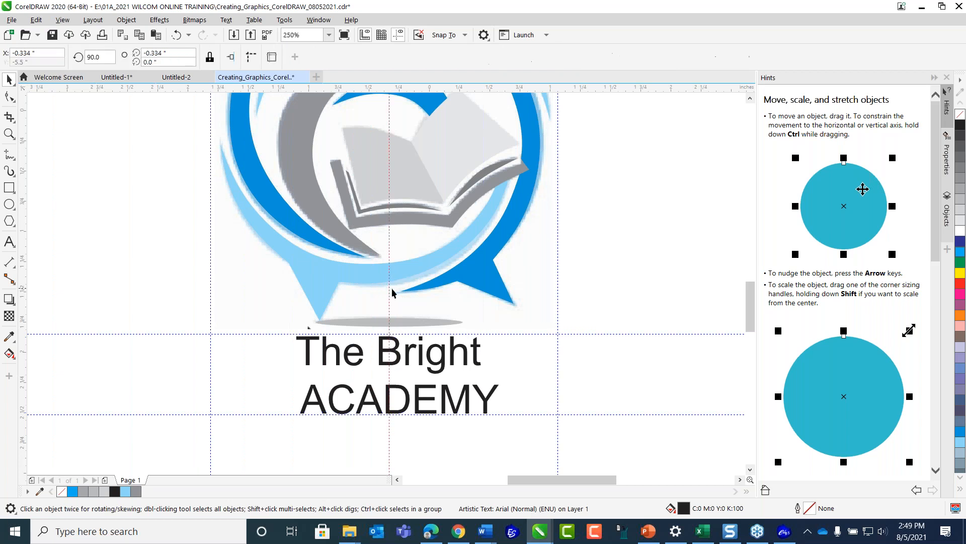
- Set the font of "The Bright" to Comic Sans MS Bold
{"action": "left_click", "coordinate": [441, 362]}
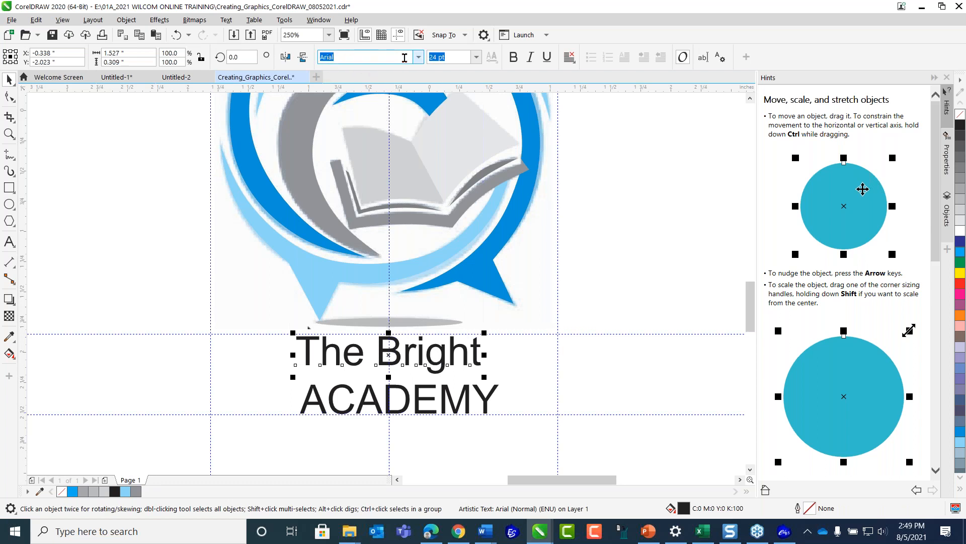
{"action": "left_click", "coordinate": [419, 57]}
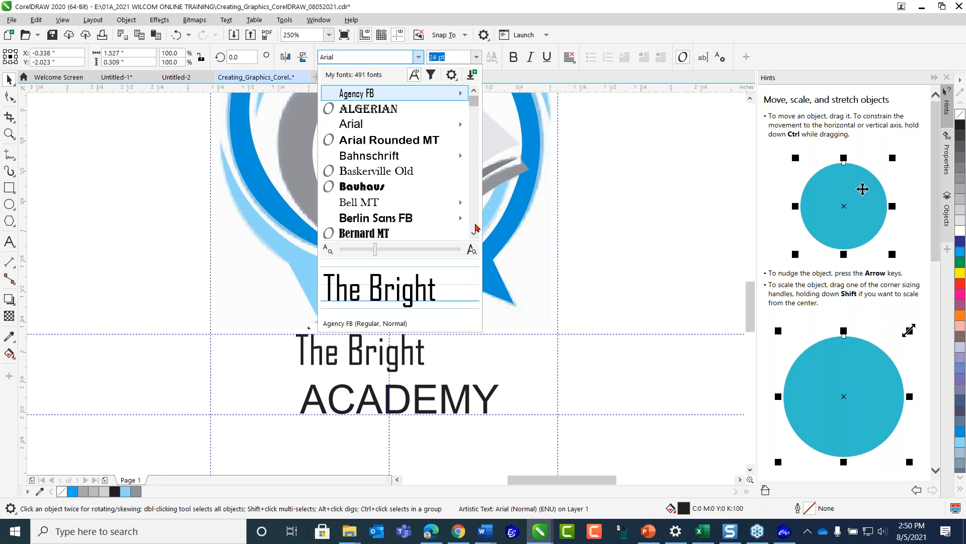
{"action": "scroll", "coordinate": [476, 228], "scroll_direction": "down", "scroll_amount": 3}
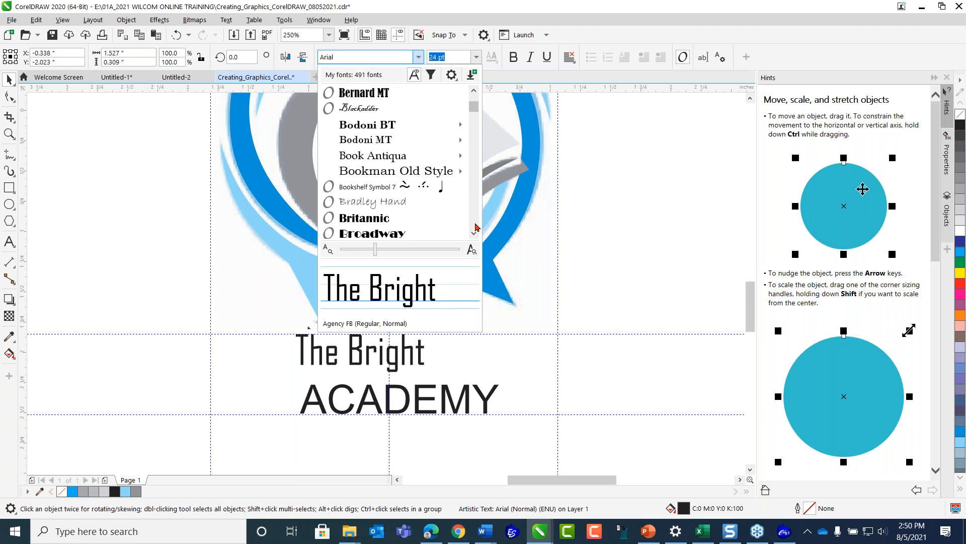
{"action": "scroll", "coordinate": [475, 227], "scroll_direction": "down", "scroll_amount": 3}
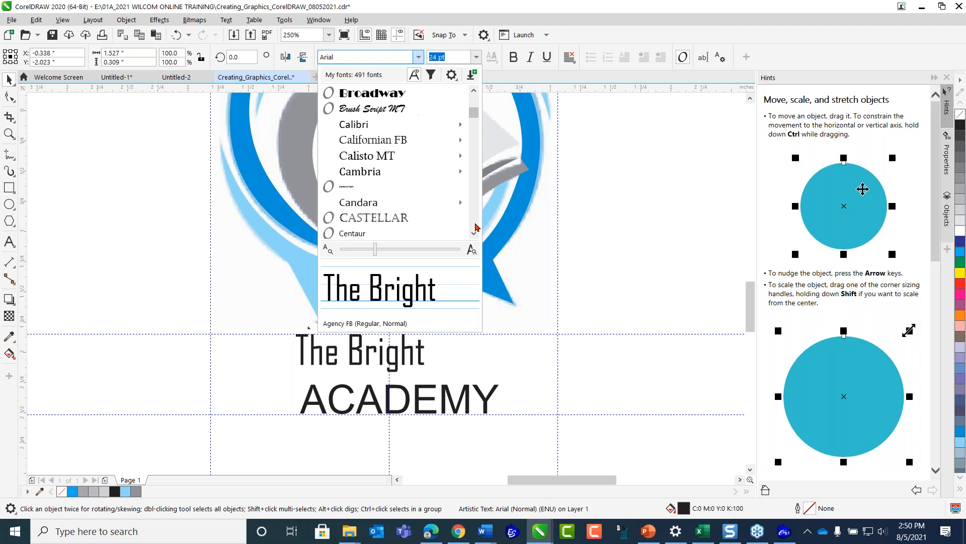
{"action": "scroll", "coordinate": [475, 227], "scroll_direction": "down", "scroll_amount": 3}
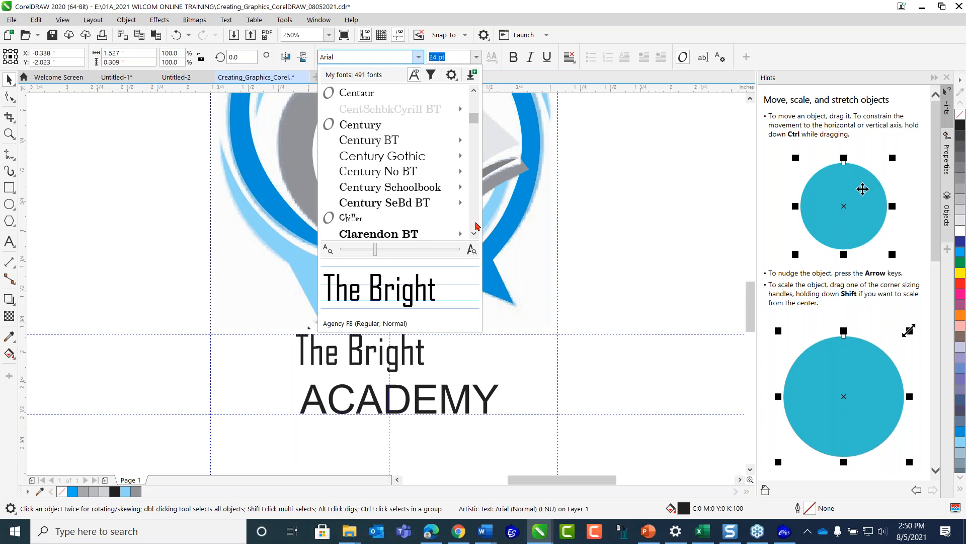
{"action": "scroll", "coordinate": [477, 226], "scroll_direction": "down", "scroll_amount": 3}
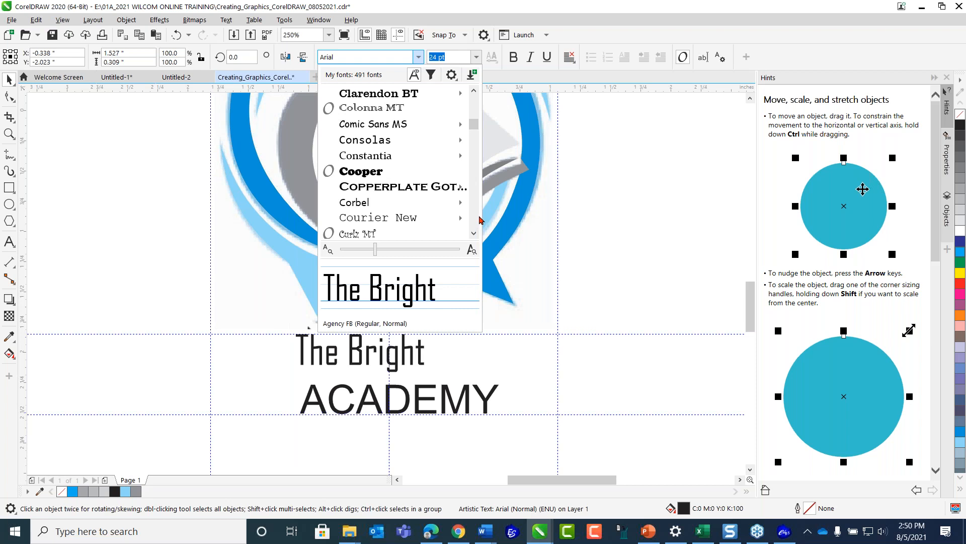
{"action": "mouse_move", "coordinate": [405, 126]}
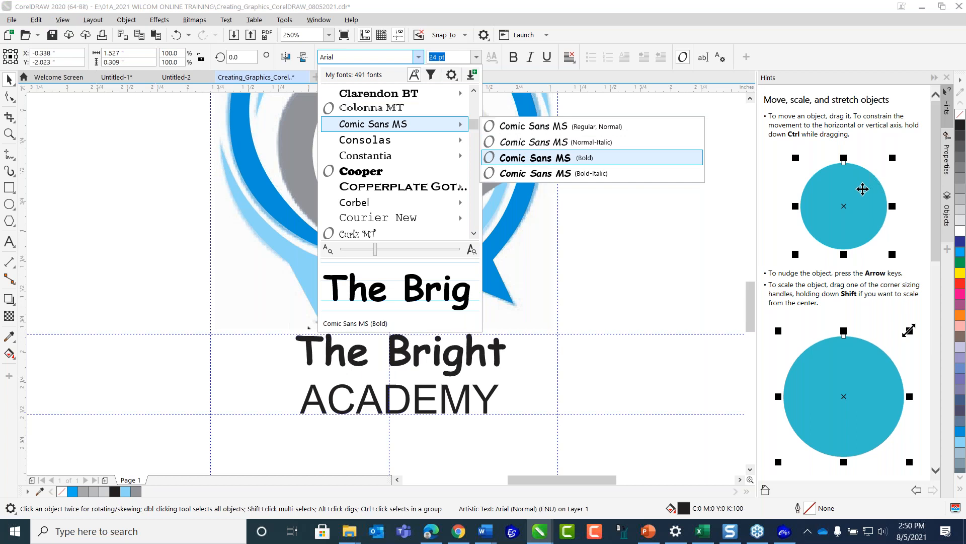
{"action": "left_click", "coordinate": [535, 158]}
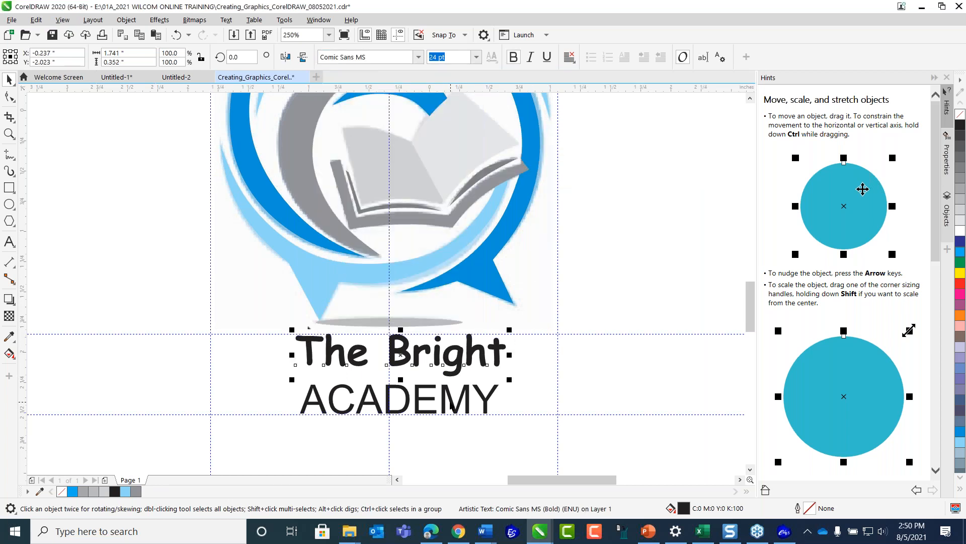
{"action": "key", "text": "Escape"}
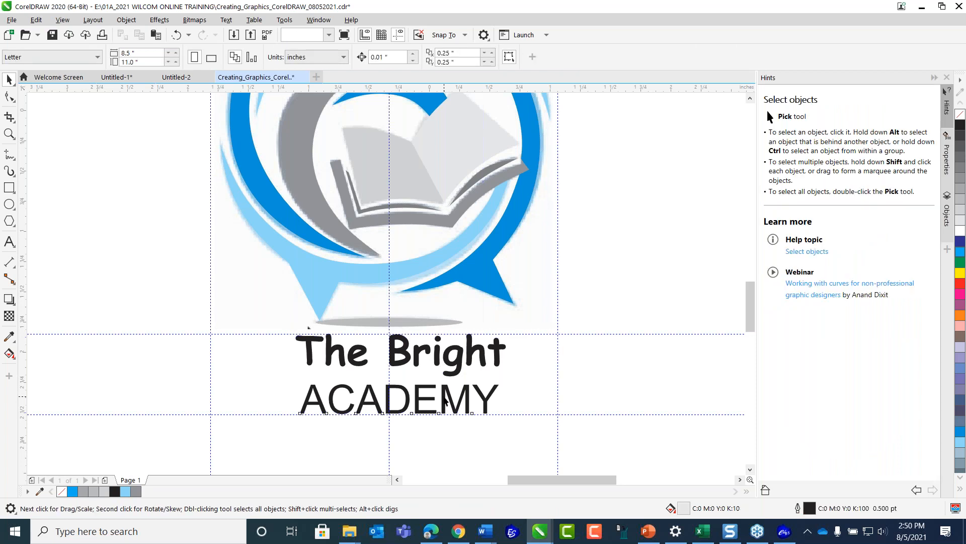
- Change the font of "ACADEMY" to Comic Sans MS Bold to match the line above
{"action": "left_click", "coordinate": [445, 400]}
{"action": "left_click", "coordinate": [420, 57]}
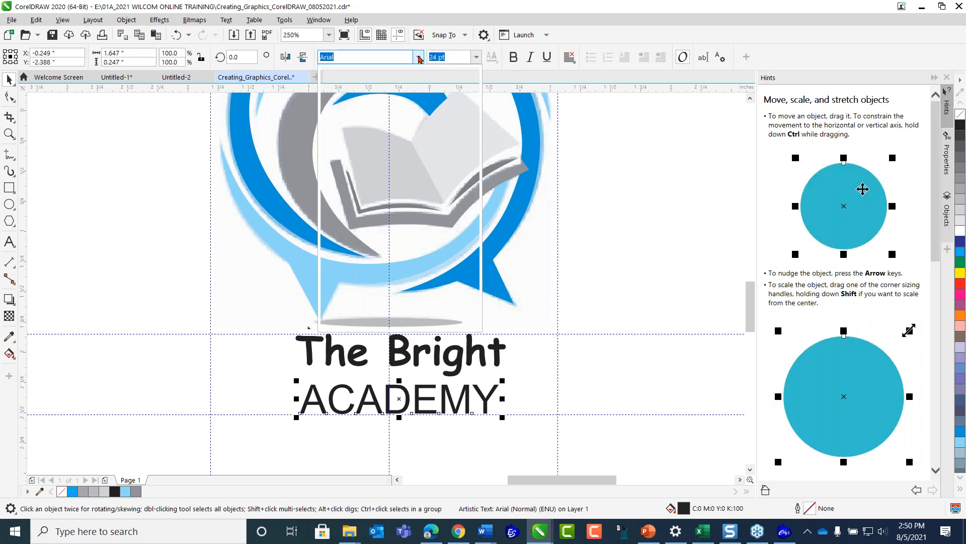
{"action": "left_click", "coordinate": [406, 95]}
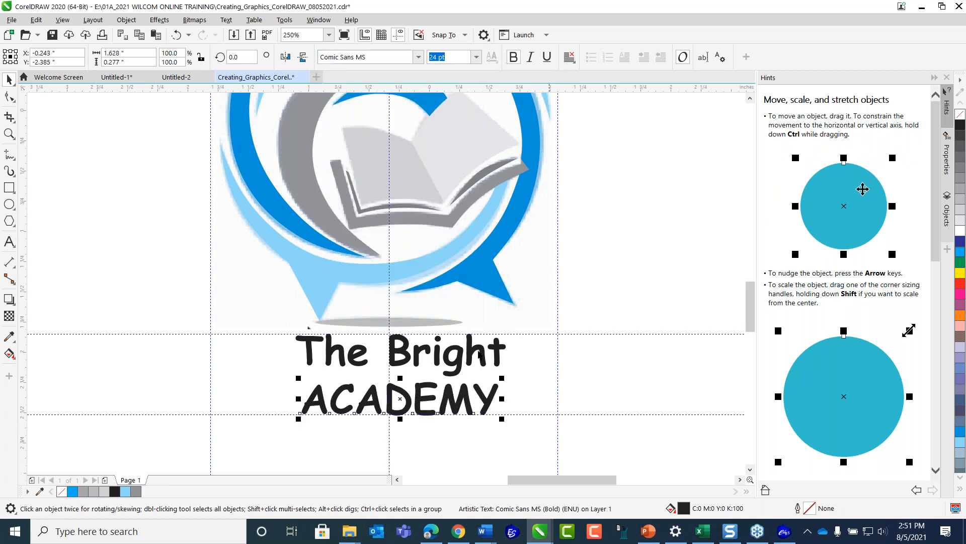
{"action": "key", "text": "Escape"}
{"action": "scroll", "coordinate": [479, 353], "scroll_direction": "down", "scroll_amount": 3}
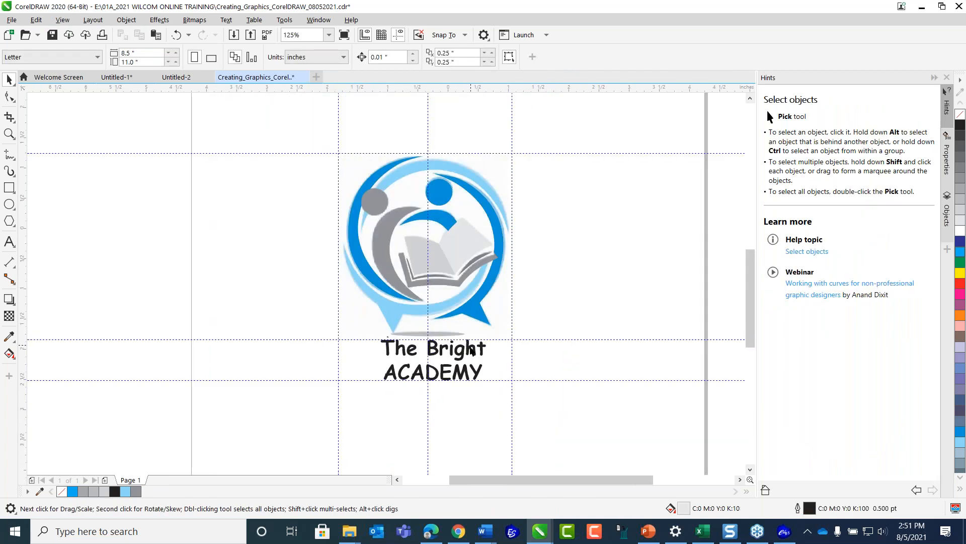
- Stretch "ACADEMY" horizontally about its centre to about 2.1 inches wide, keeping its height
{"action": "scroll", "coordinate": [462, 368], "scroll_direction": "up", "scroll_amount": 3}
{"action": "left_click", "coordinate": [454, 391]}
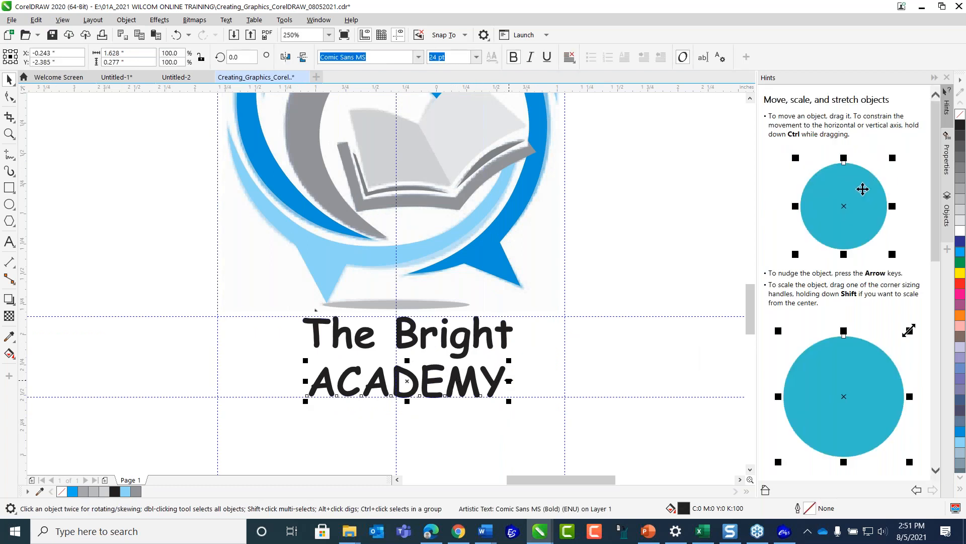
{"action": "left_click_drag", "start_coordinate": [509, 381], "coordinate": [534, 379]}
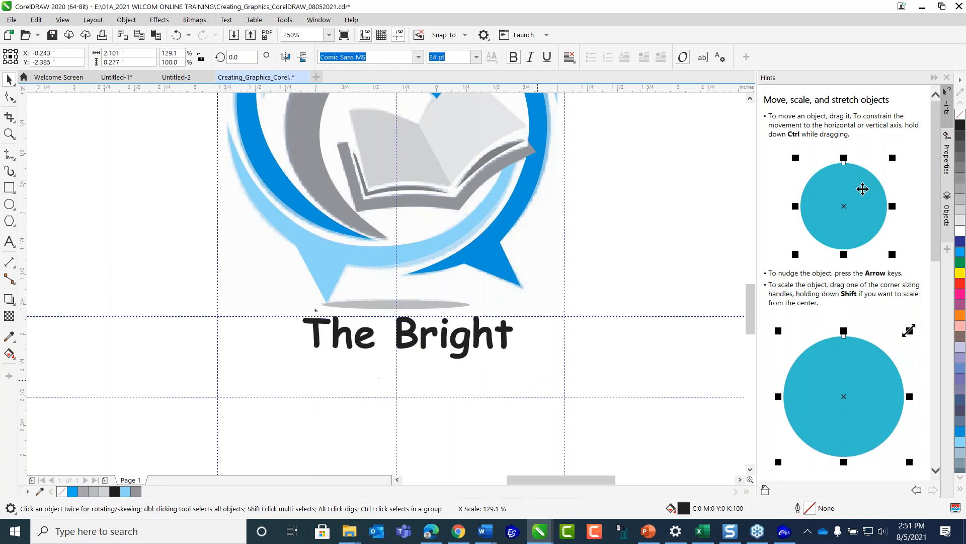
{"action": "left_click", "coordinate": [614, 259]}
{"action": "scroll", "coordinate": [482, 316], "scroll_direction": "down", "scroll_amount": 4}
{"action": "scroll", "coordinate": [482, 317], "scroll_direction": "up", "scroll_amount": 2}
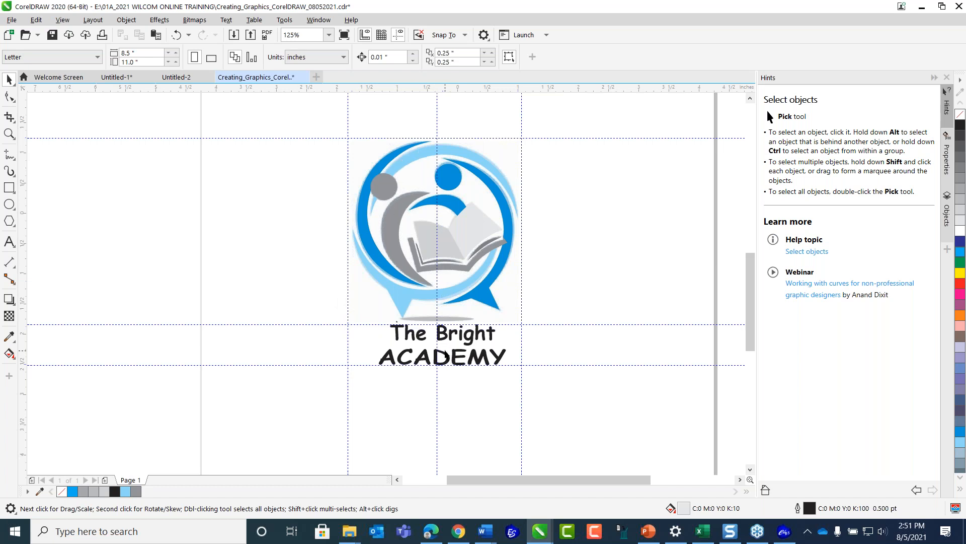
{"action": "scroll", "coordinate": [446, 355], "scroll_direction": "up", "scroll_amount": 2}
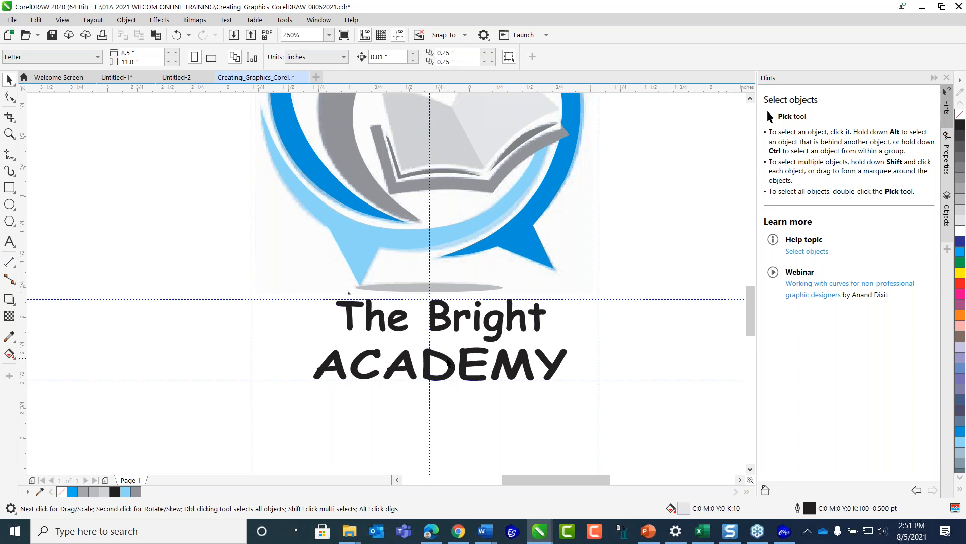
{"action": "left_click", "coordinate": [448, 362]}
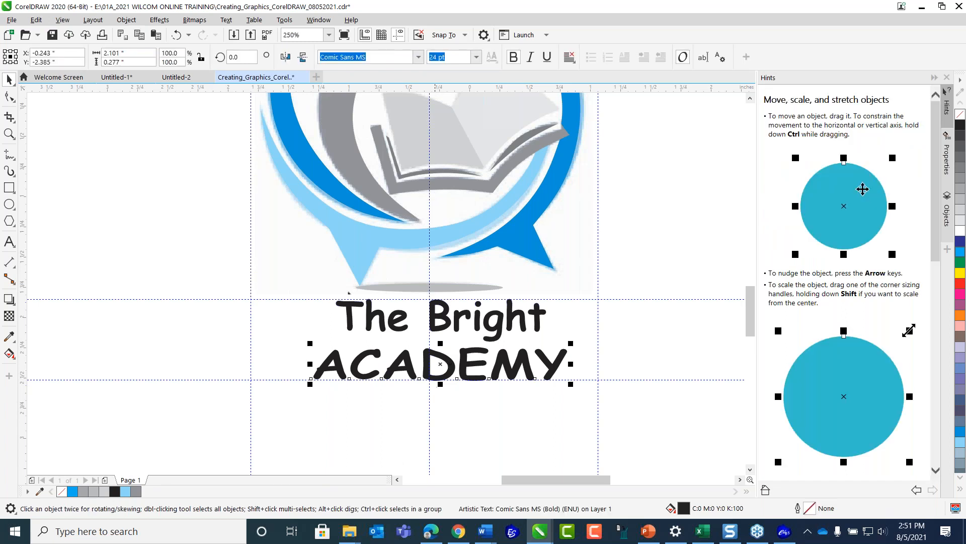
{"action": "left_click", "coordinate": [391, 476]}
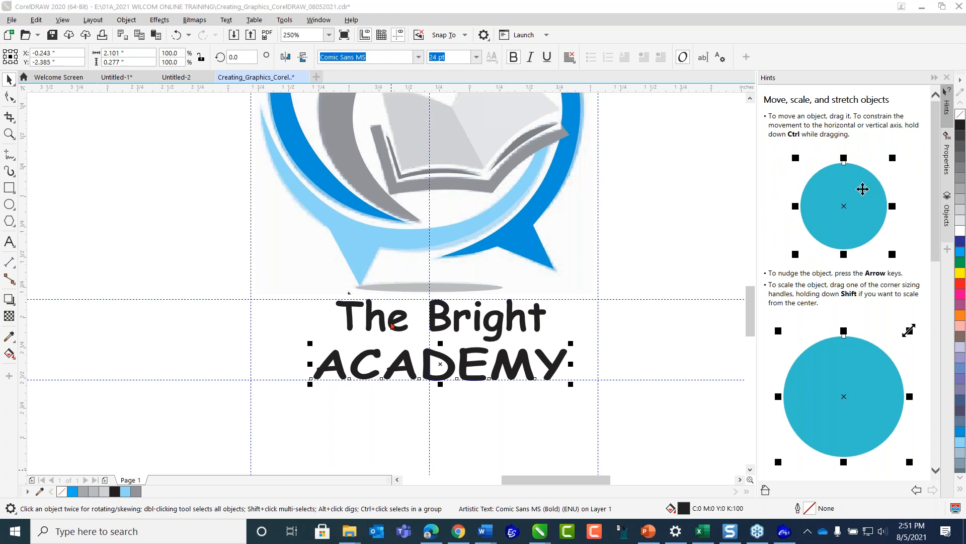
{"action": "left_click", "coordinate": [587, 228]}
{"action": "scroll", "coordinate": [518, 298], "scroll_direction": "down", "scroll_amount": 2}
{"action": "scroll", "coordinate": [539, 298], "scroll_direction": "up", "scroll_amount": 1}
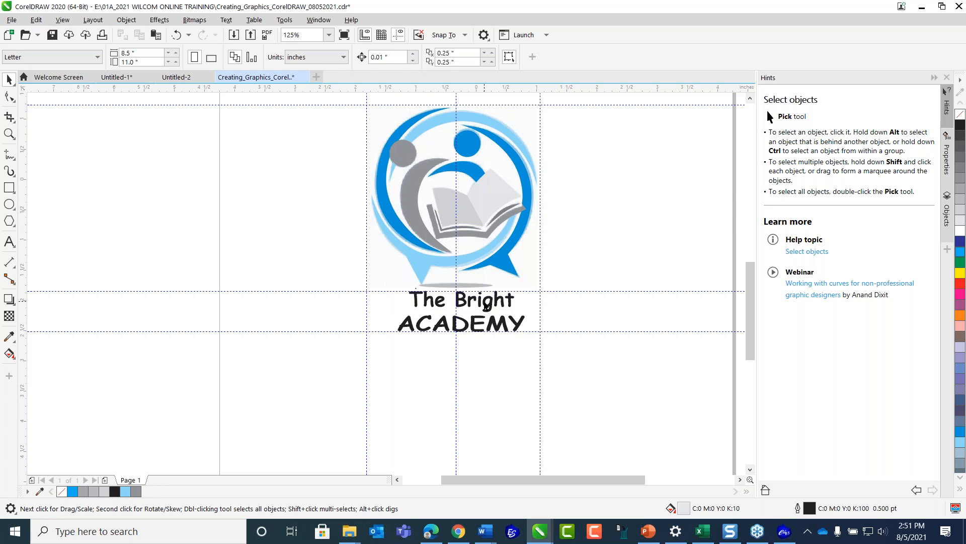
- Retype the upper line of lettering beneath the logo in capitals as "THE BRIGHT"
{"action": "left_click", "coordinate": [486, 305]}
{"action": "scroll", "coordinate": [485, 301], "scroll_direction": "up", "scroll_amount": 2}
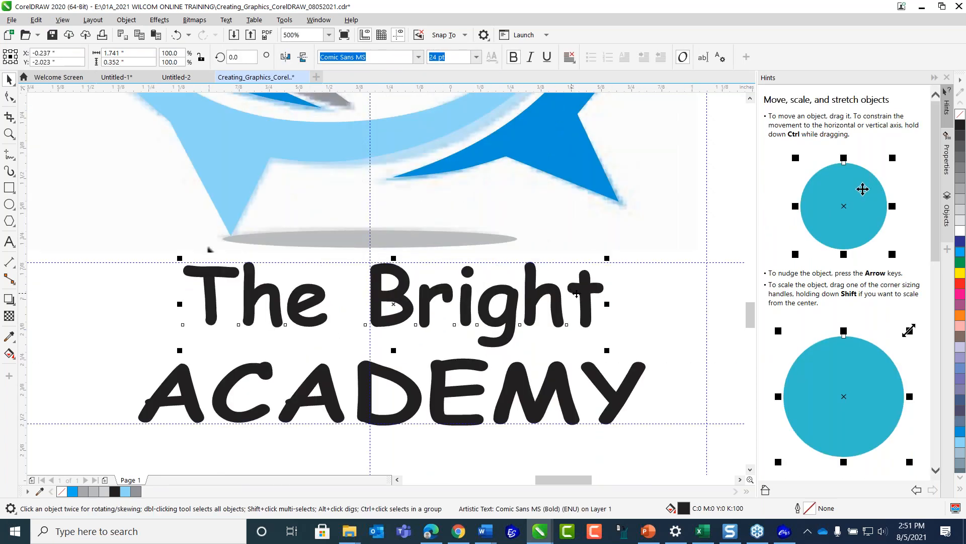
{"action": "left_click", "coordinate": [595, 300]}
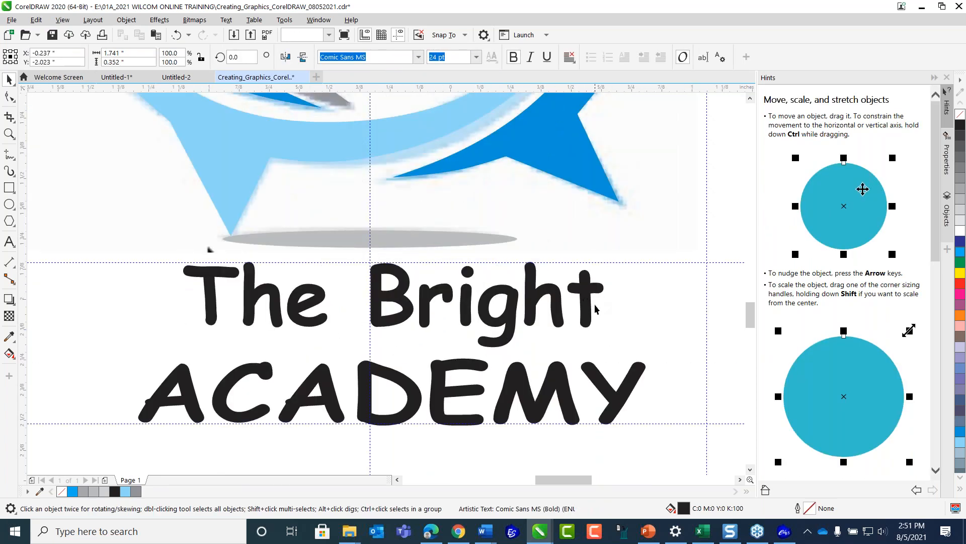
{"action": "left_click", "coordinate": [588, 305]}
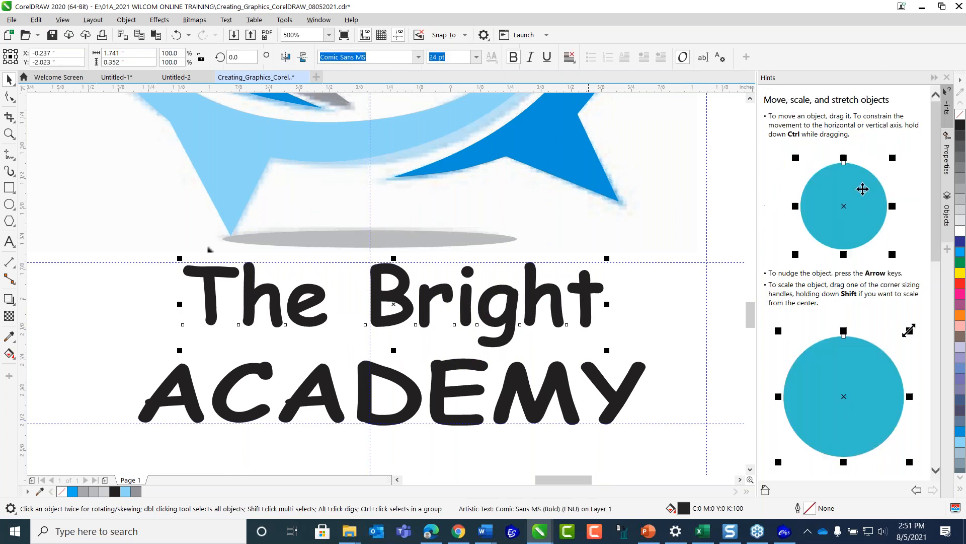
{"action": "left_click", "coordinate": [9, 244]}
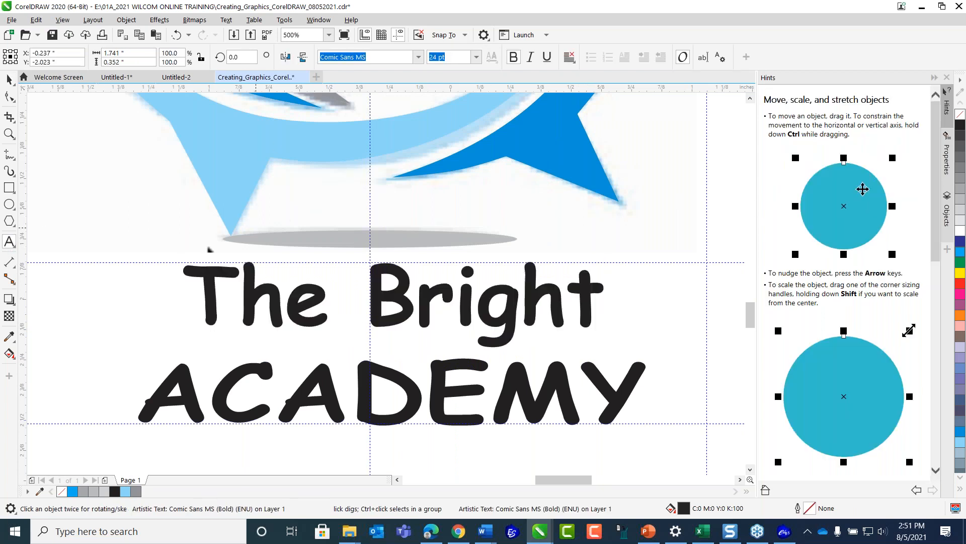
{"action": "left_click", "coordinate": [595, 312]}
{"action": "key", "text": "BackSpace"}
{"action": "key", "text": "BackSpace"}
{"action": "key", "text": "BackSpace"}
{"action": "key", "text": "BackSpace"}
{"action": "key", "text": "BackSpace"}
{"action": "key", "text": "BackSpace"}
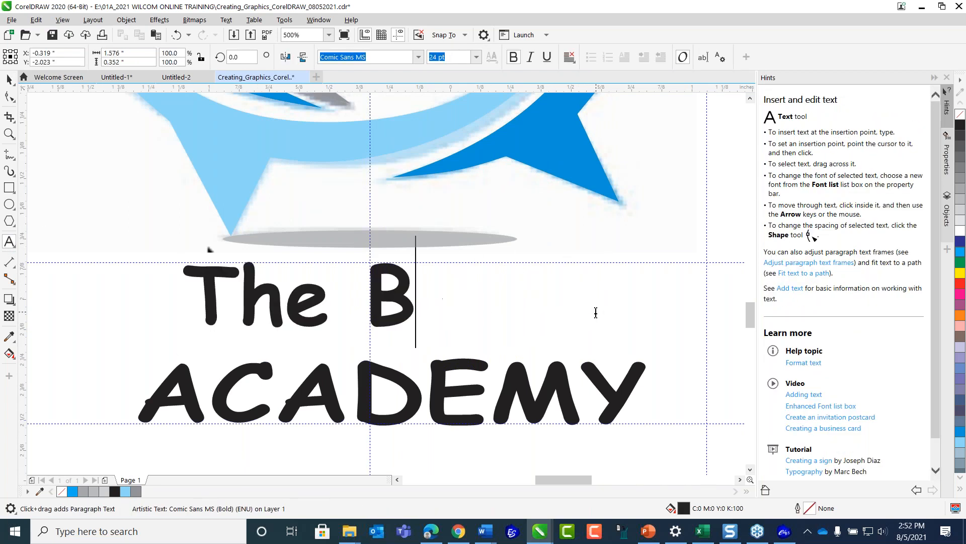
{"action": "key", "text": "BackSpace"}
{"action": "key", "text": "BackSpace"}
{"action": "key", "text": "BackSpace"}
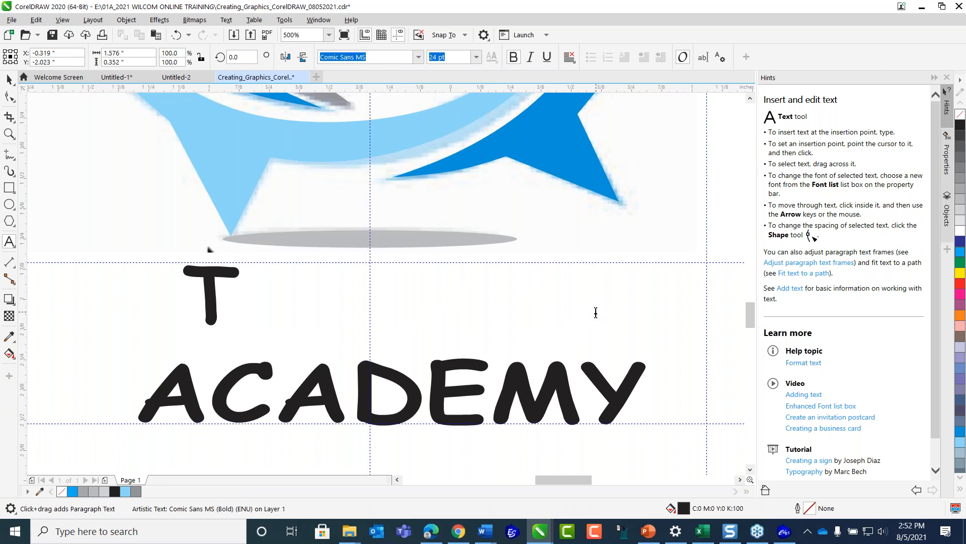
{"action": "type", "text": "HE "}
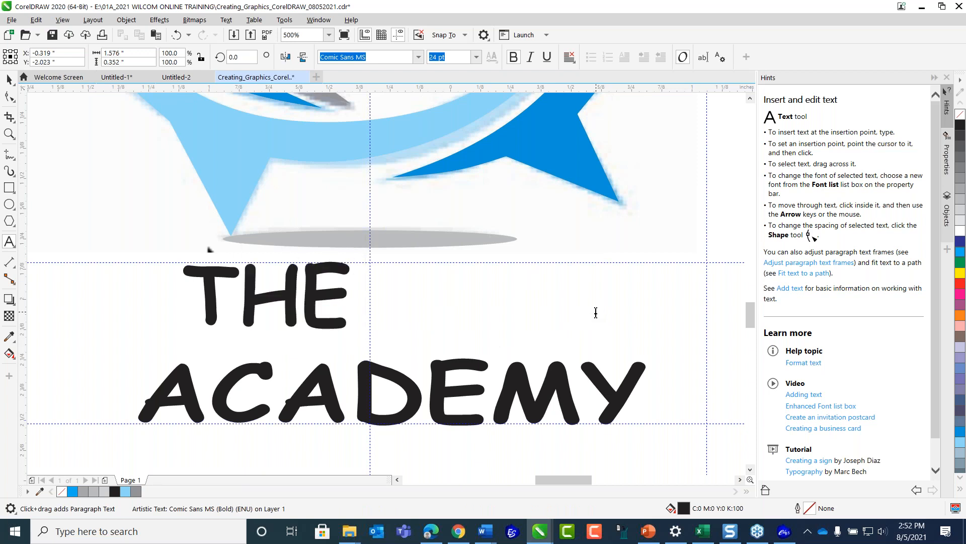
{"action": "type", "text": "BR"}
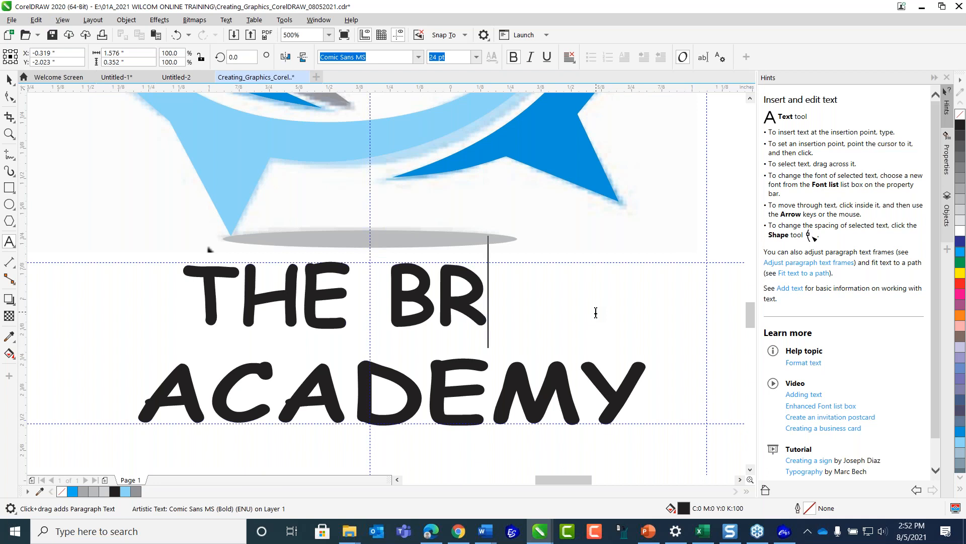
{"action": "type", "text": "IGHT"}
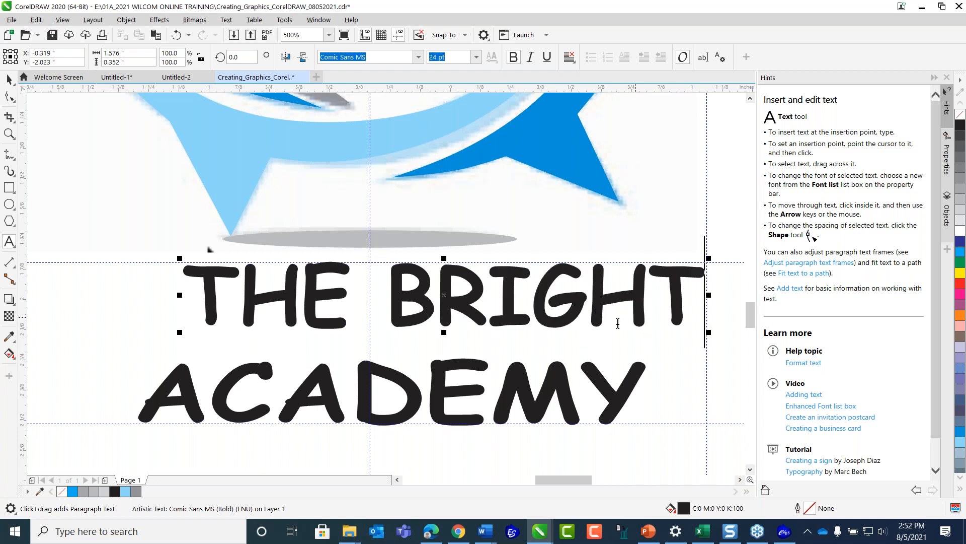
- Move "THE BRIGHT" to the left so that it sits roughly centred above "ACADEMY"
{"action": "scroll", "coordinate": [523, 327], "scroll_direction": "down", "scroll_amount": 3}
{"action": "scroll", "coordinate": [547, 308], "scroll_direction": "up", "scroll_amount": 3}
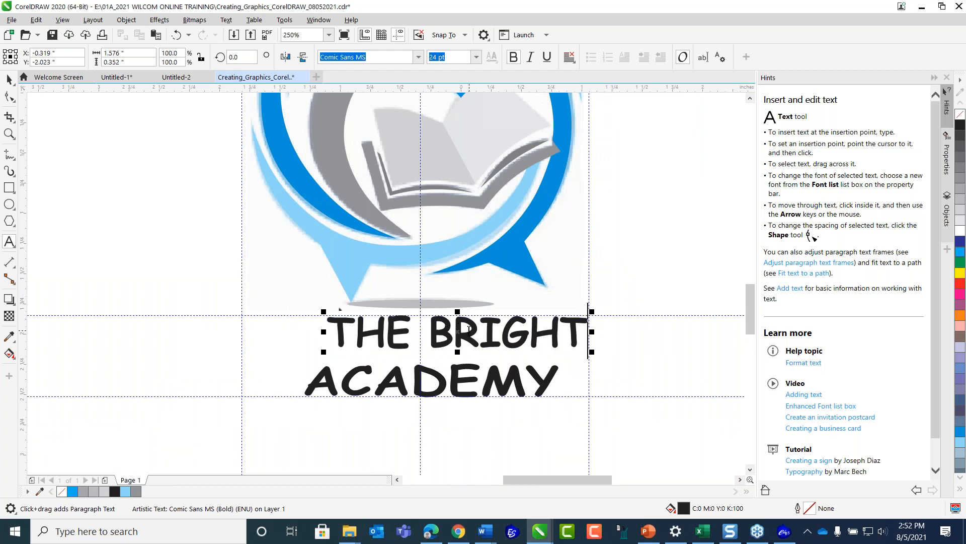
{"action": "left_click", "coordinate": [9, 80]}
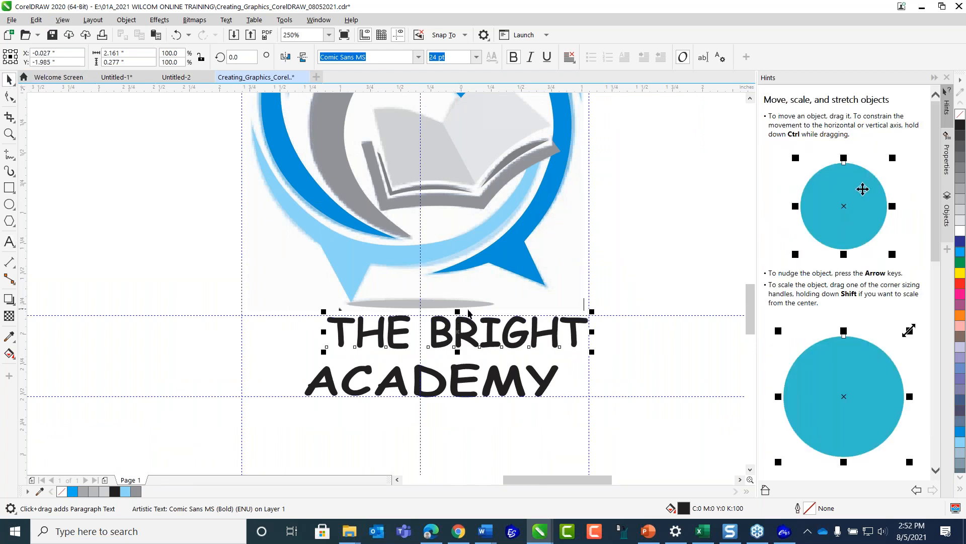
{"action": "left_click_drag", "start_coordinate": [484, 322], "coordinate": [455, 324]}
{"action": "left_click", "coordinate": [615, 238]}
{"action": "scroll", "coordinate": [473, 327], "scroll_direction": "down", "scroll_amount": 3}
{"action": "scroll", "coordinate": [444, 234], "scroll_direction": "up", "scroll_amount": 2}
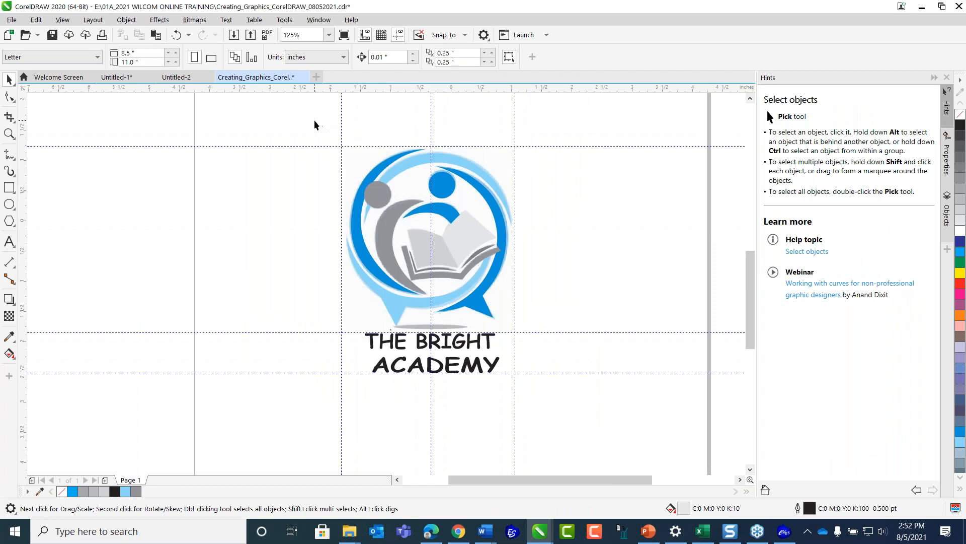
- Select all the logo artwork together with both text lines, lock the aspect ratio and scale the selection to 3.0 inches high
{"action": "left_click_drag", "start_coordinate": [314, 124], "coordinate": [429, 221]}
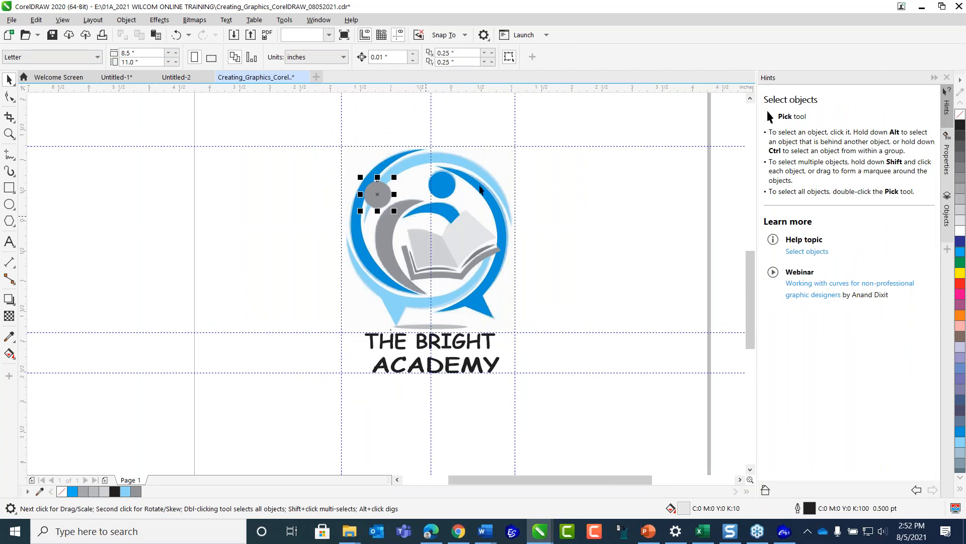
{"action": "left_click", "coordinate": [584, 146]}
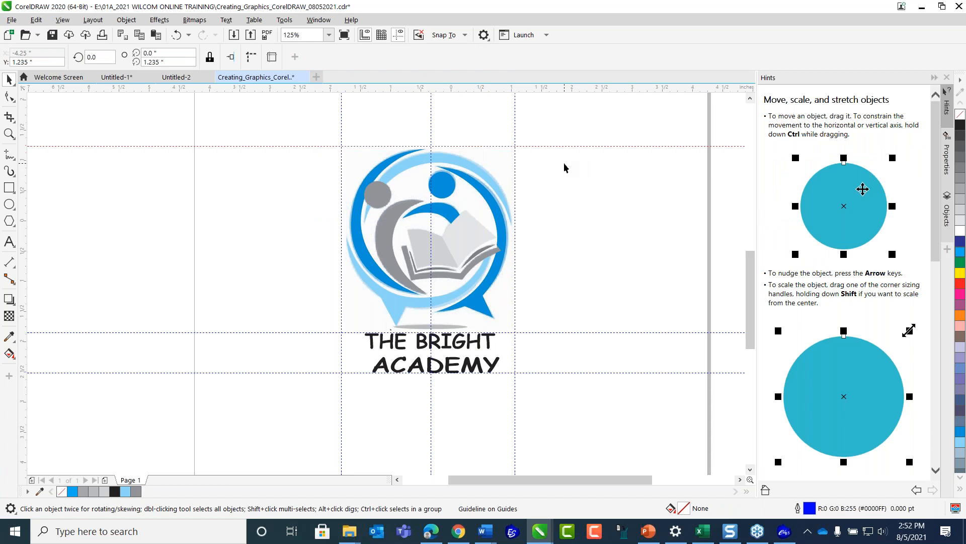
{"action": "left_click_drag", "start_coordinate": [317, 128], "coordinate": [529, 393]}
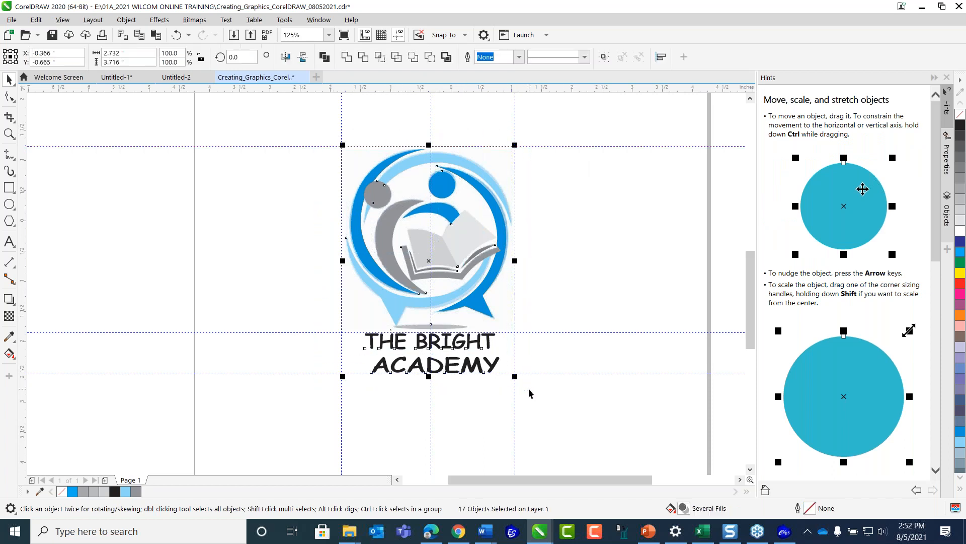
{"action": "left_click", "coordinate": [201, 59]}
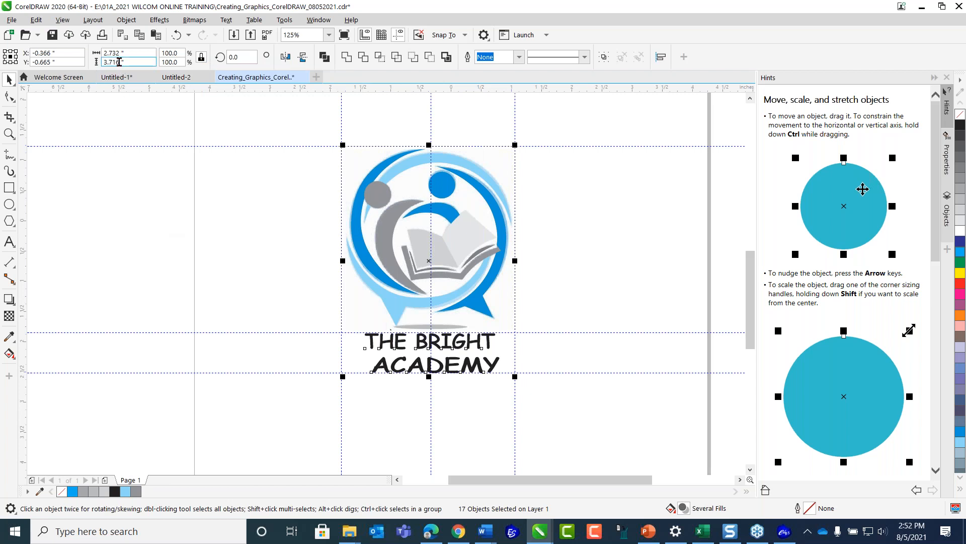
{"action": "left_click_drag", "start_coordinate": [119, 63], "coordinate": [97, 68]}
{"action": "type", "text": "3.0"}
{"action": "key", "text": "Return"}
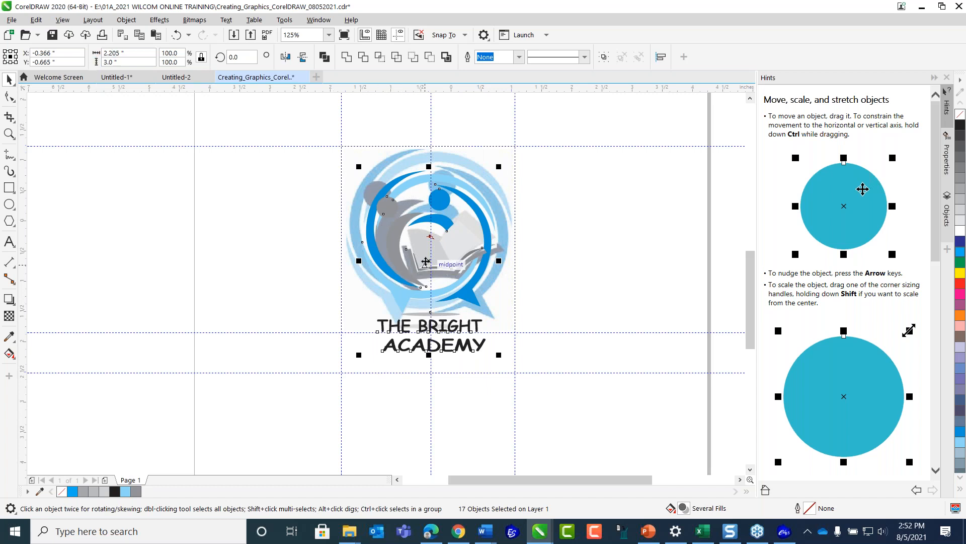
- Move the scaled logo and lettering off the faded reference image to its left, at about X -3.03, Y -0.35 inches
{"action": "left_click_drag", "start_coordinate": [432, 263], "coordinate": [272, 246]}
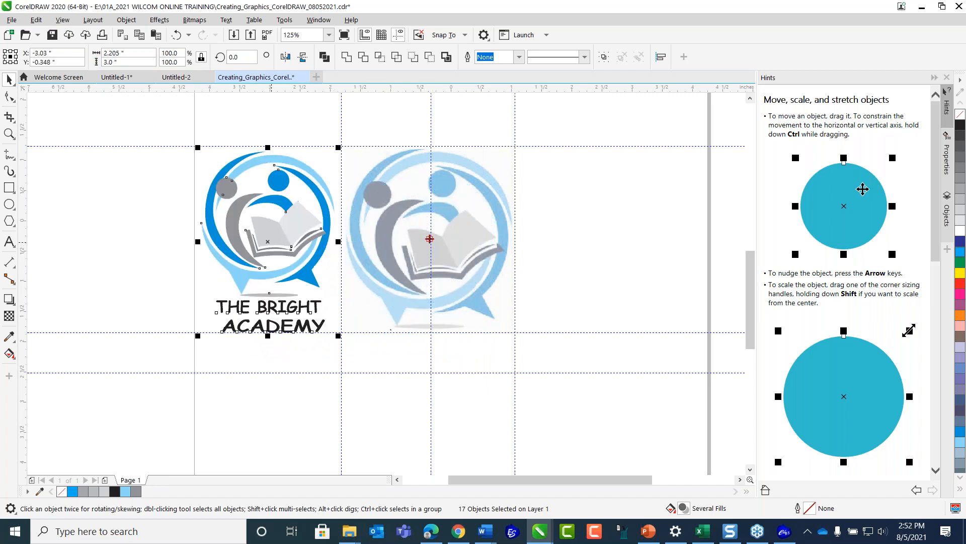
{"action": "left_click", "coordinate": [180, 281]}
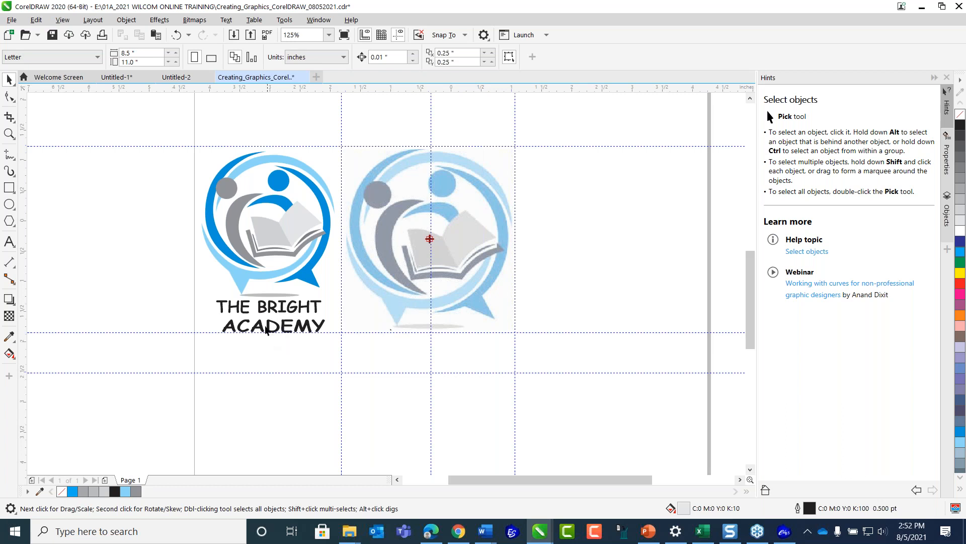
{"action": "left_click", "coordinate": [320, 430]}
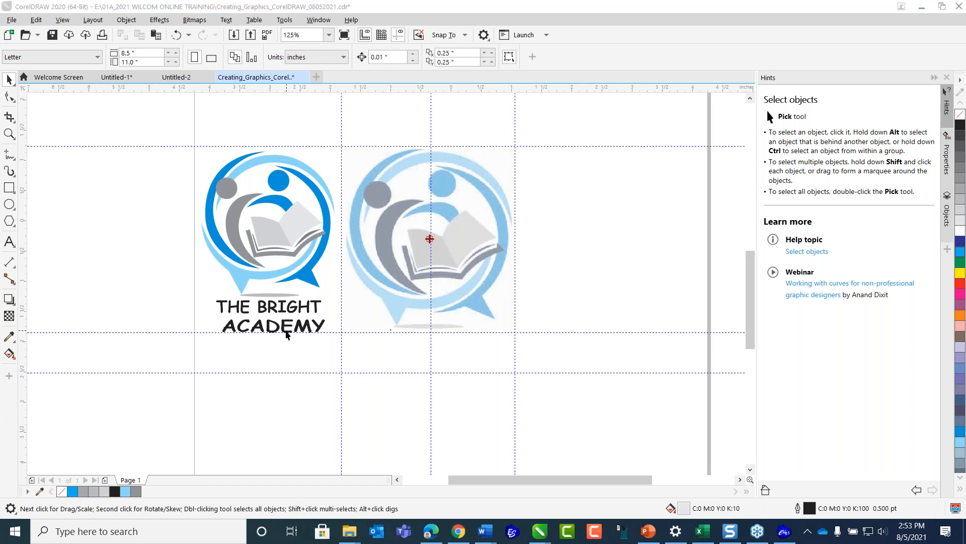
- Narrow "THE BRIGHT" horizontally about its centre, keeping its height, so that it is slightly narrower than "ACADEMY"
{"action": "scroll", "coordinate": [286, 328], "scroll_direction": "up", "scroll_amount": 2}
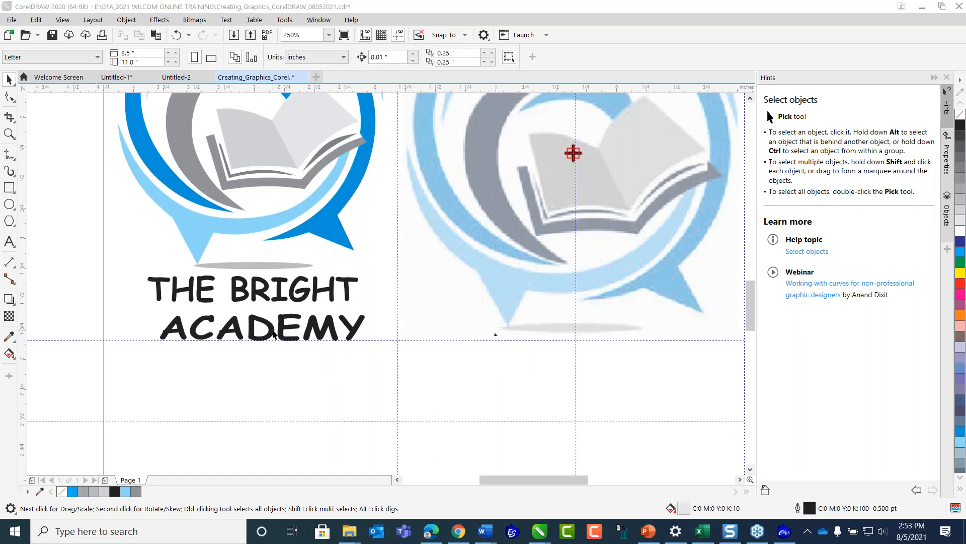
{"action": "left_click", "coordinate": [277, 302]}
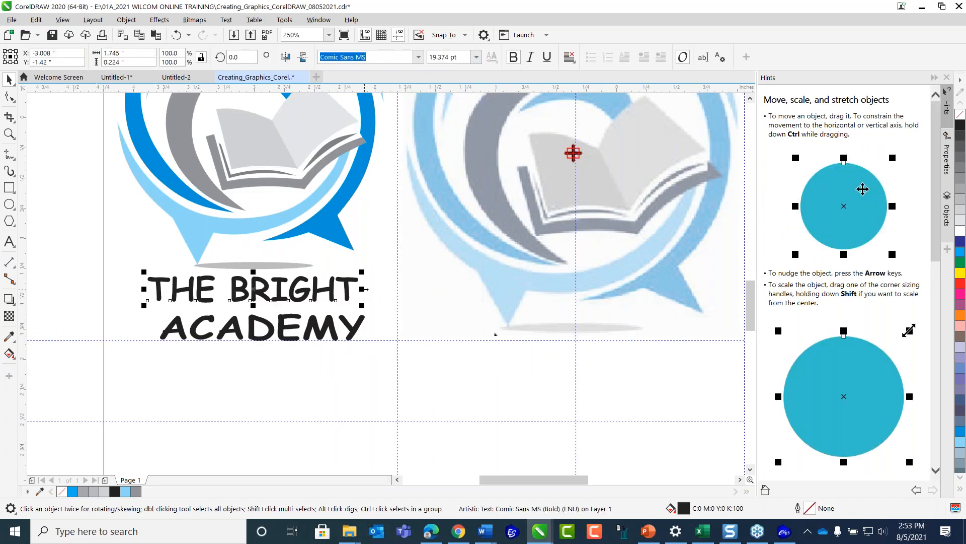
{"action": "left_click_drag", "start_coordinate": [366, 289], "coordinate": [352, 294]}
{"action": "left_click", "coordinate": [304, 369]}
{"action": "scroll", "coordinate": [278, 348], "scroll_direction": "down", "scroll_amount": 1}
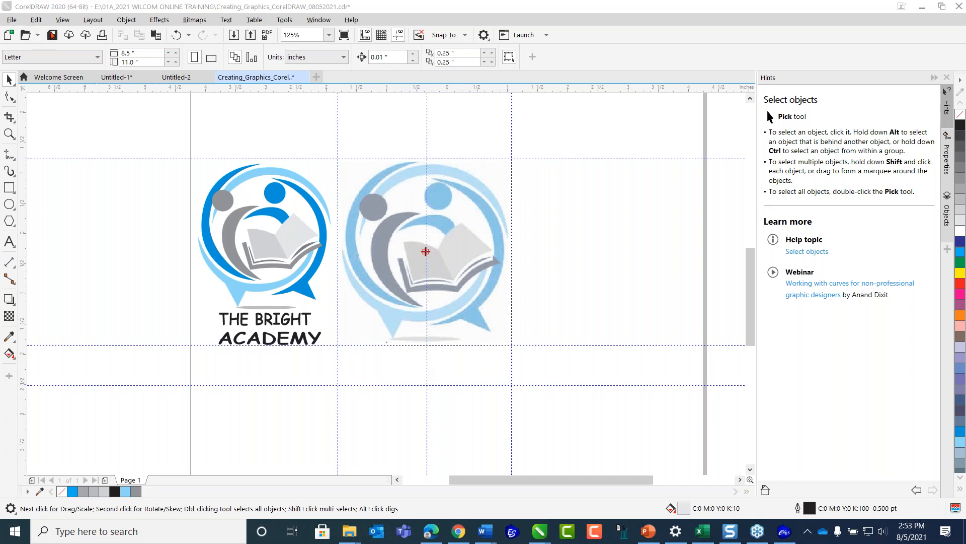
- Save the changes to the logo drawing
{"action": "left_click", "coordinate": [52, 35]}
{"action": "scroll", "coordinate": [286, 331], "scroll_direction": "up", "scroll_amount": 2}
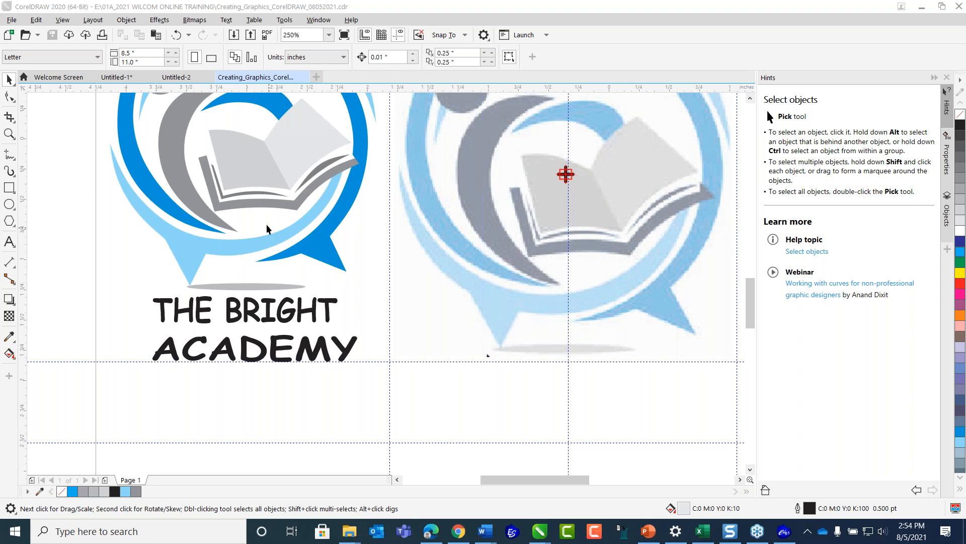
{"action": "scroll", "coordinate": [261, 224], "scroll_direction": "down", "scroll_amount": 1}
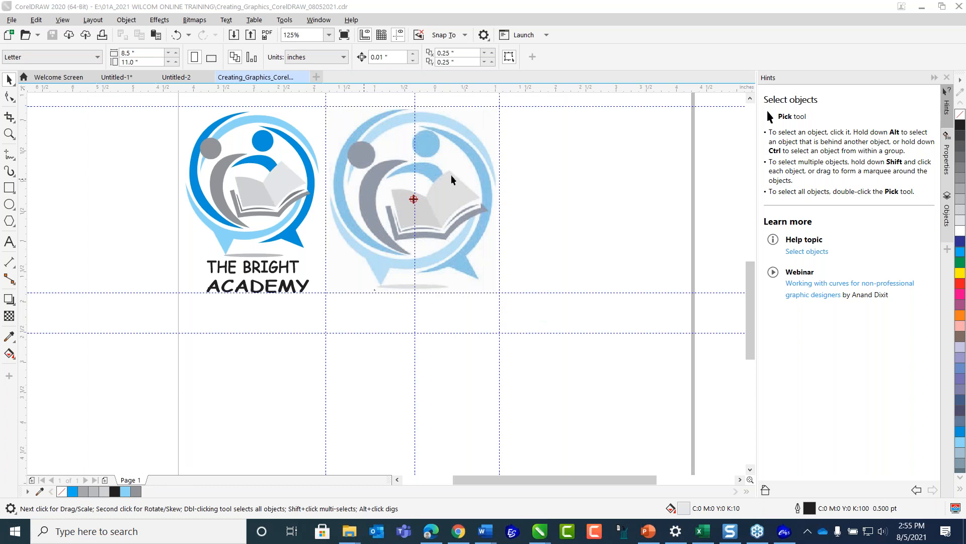
- Select the complete logo with its lettering and place a copy off the page to its left, at about X -5.63, Y -0.22 inches
{"action": "mouse_move", "coordinate": [749, 282]}
{"action": "left_mouse_down"}
{"action": "mouse_move", "coordinate": [750, 271]}
{"action": "mouse_move", "coordinate": [750, 283]}
{"action": "left_mouse_up"}
{"action": "left_click_drag", "start_coordinate": [169, 108], "coordinate": [330, 309]}
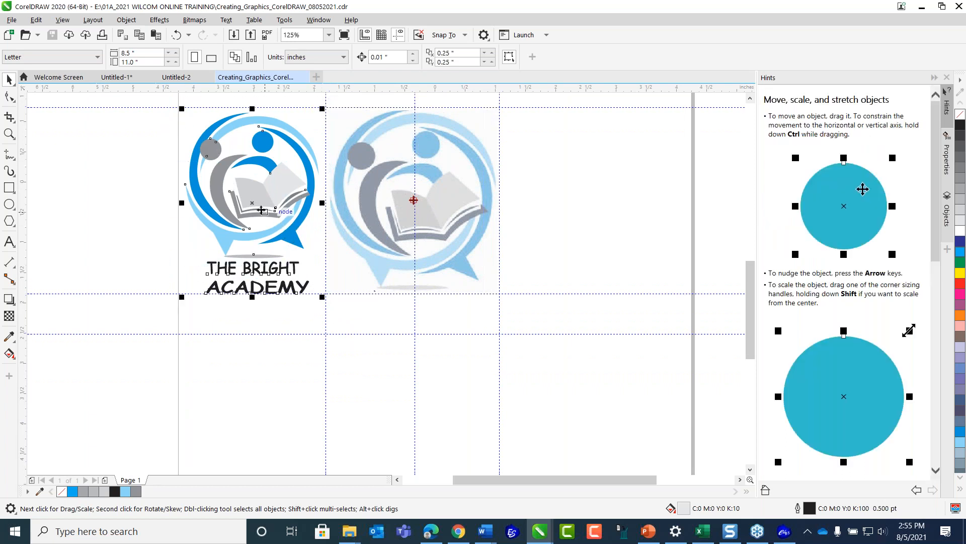
{"action": "left_click_drag", "start_coordinate": [261, 209], "coordinate": [99, 198]}
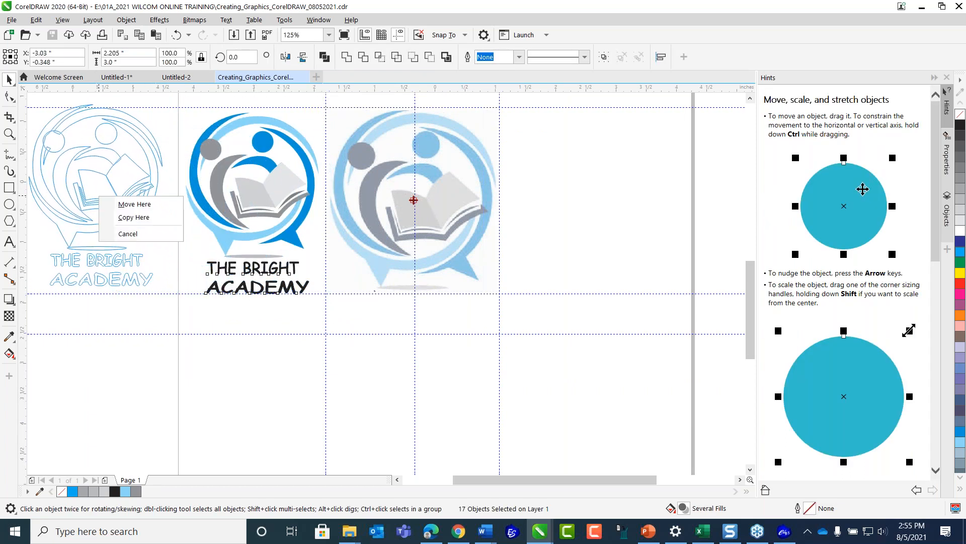
{"action": "left_click", "coordinate": [128, 220]}
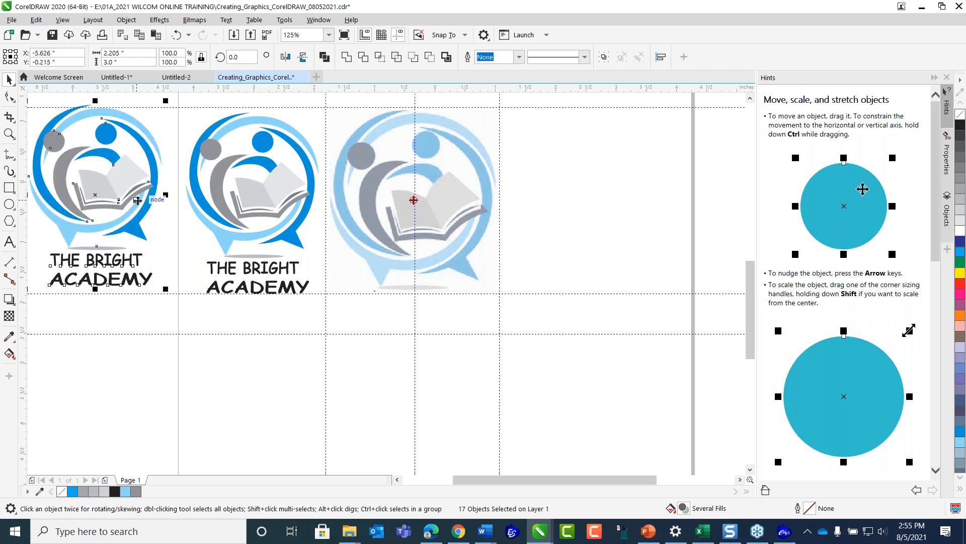
- Convert the lettering of the selected off-page logo copy to curves
{"action": "left_click", "coordinate": [127, 20]}
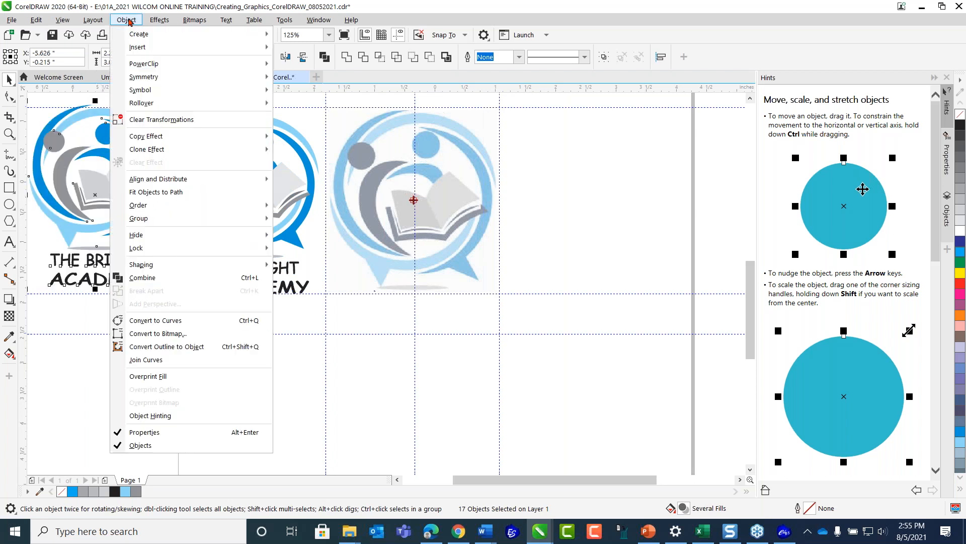
{"action": "left_click", "coordinate": [381, 355]}
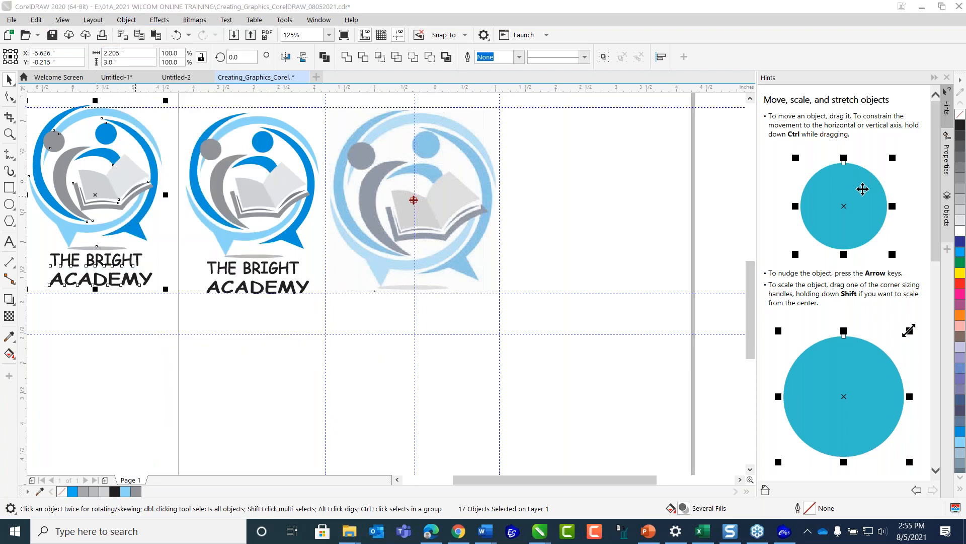
{"action": "left_click", "coordinate": [127, 20]}
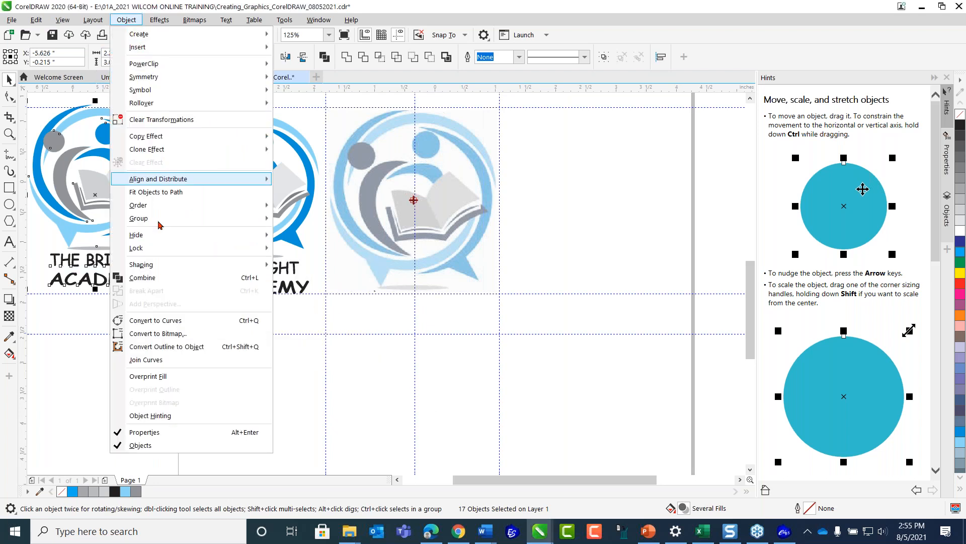
{"action": "left_click", "coordinate": [173, 321]}
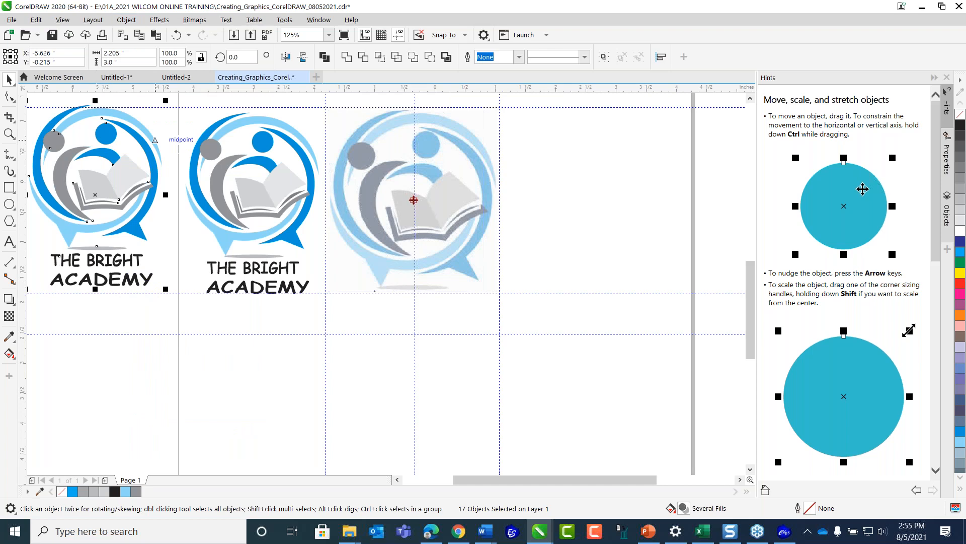
- Copy the off-page logo with its curve lettering and paste it into Design1 in Wilcom EmbroideryStudio
{"action": "scroll", "coordinate": [124, 201], "scroll_direction": "down", "scroll_amount": 2}
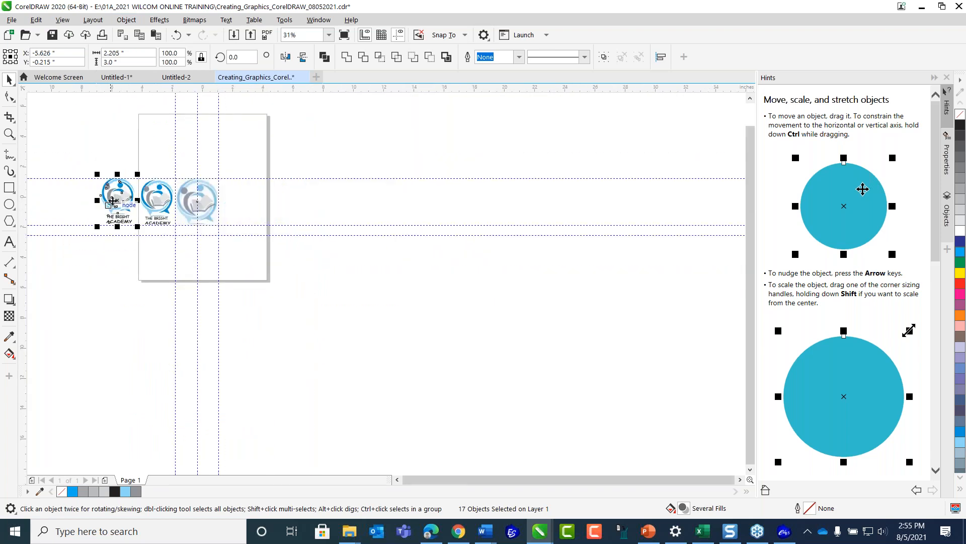
{"action": "scroll", "coordinate": [113, 201], "scroll_direction": "up", "scroll_amount": 2}
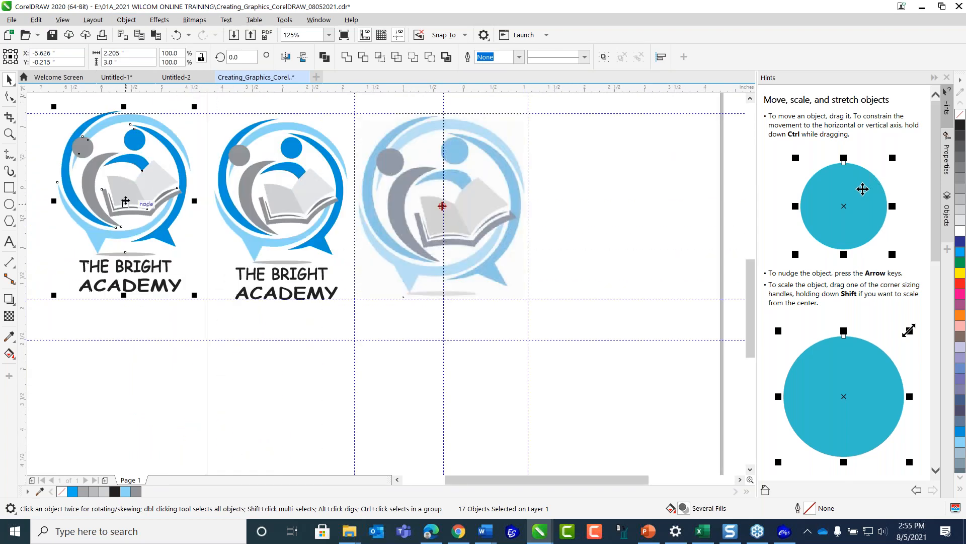
{"action": "right_click", "coordinate": [124, 194]}
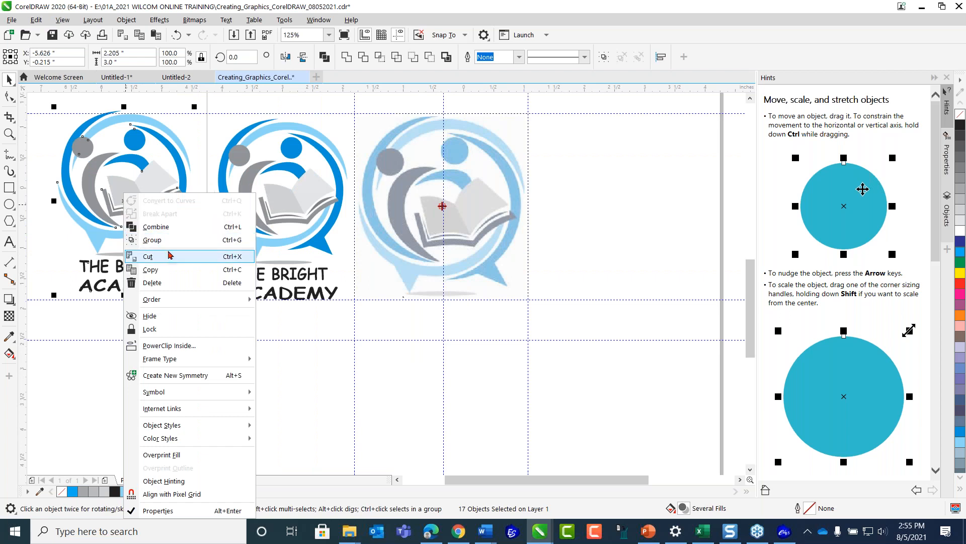
{"action": "left_click", "coordinate": [151, 269]}
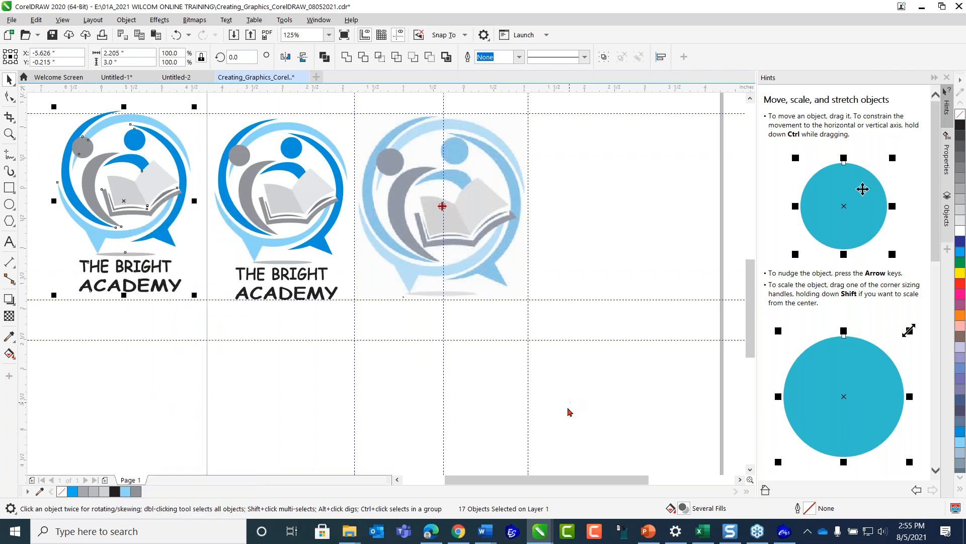
{"action": "key", "text": "alt+Tab"}
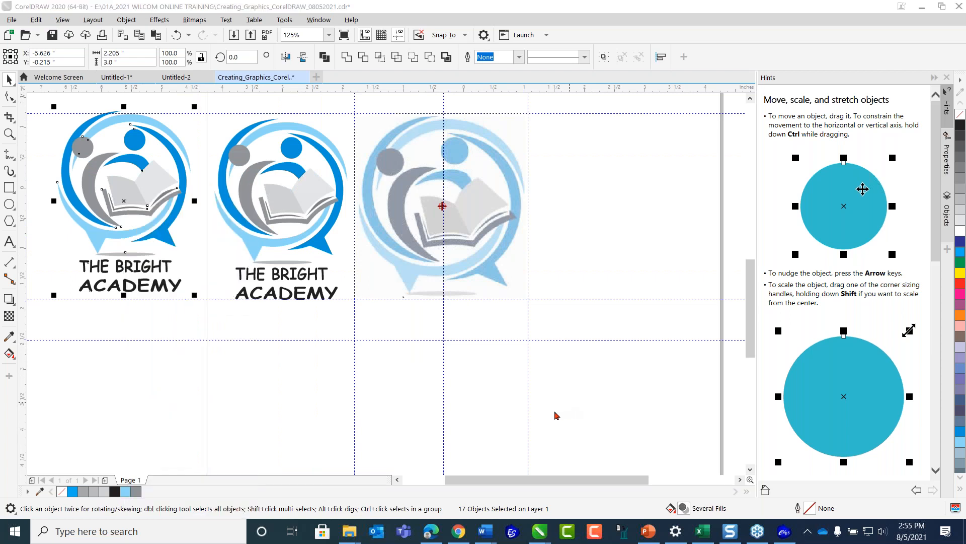
{"action": "left_click", "coordinate": [792, 537]}
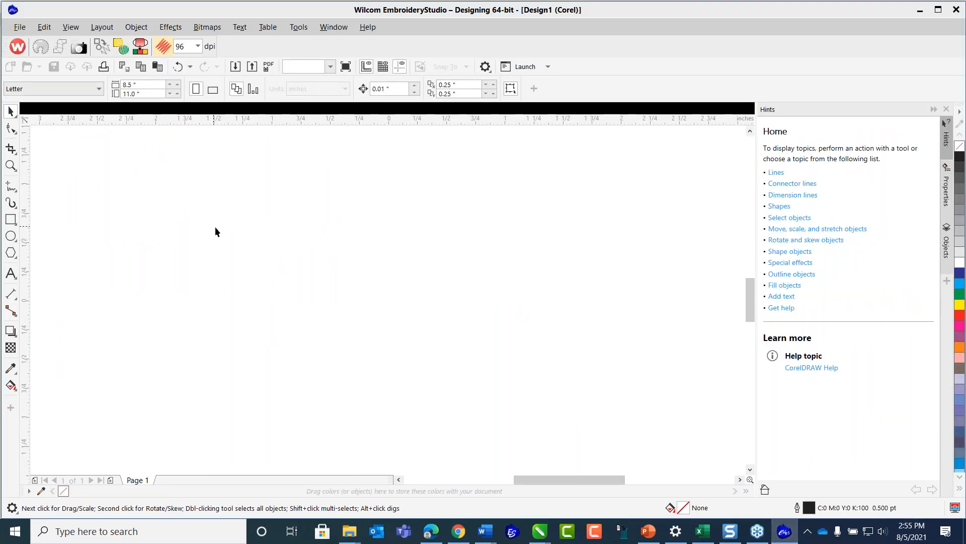
{"action": "left_click_drag", "start_coordinate": [104, 257], "coordinate": [262, 247]}
{"action": "left_click", "coordinate": [479, 217]}
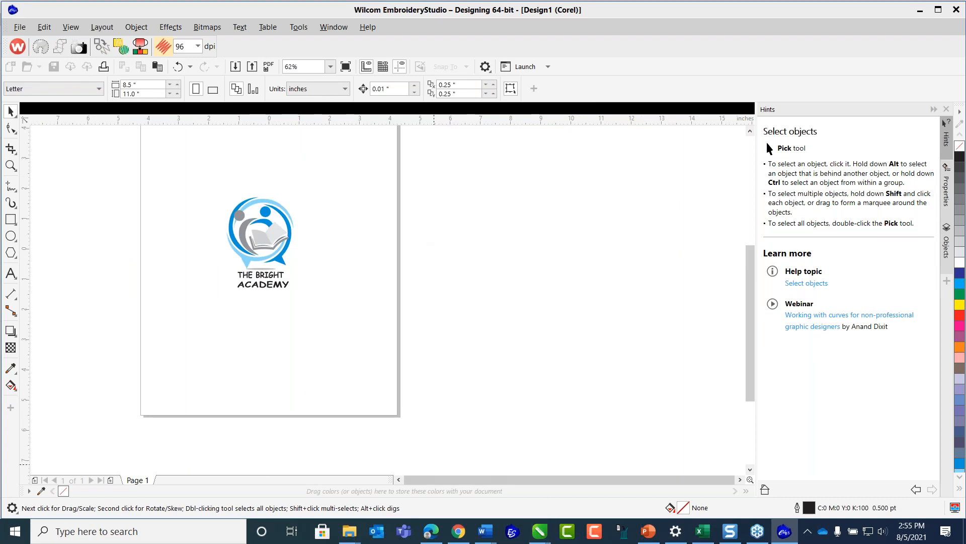
- Select the entire pasted logo with its lettering and convert it to embroidery
{"action": "scroll", "coordinate": [258, 246], "scroll_direction": "up", "scroll_amount": 2}
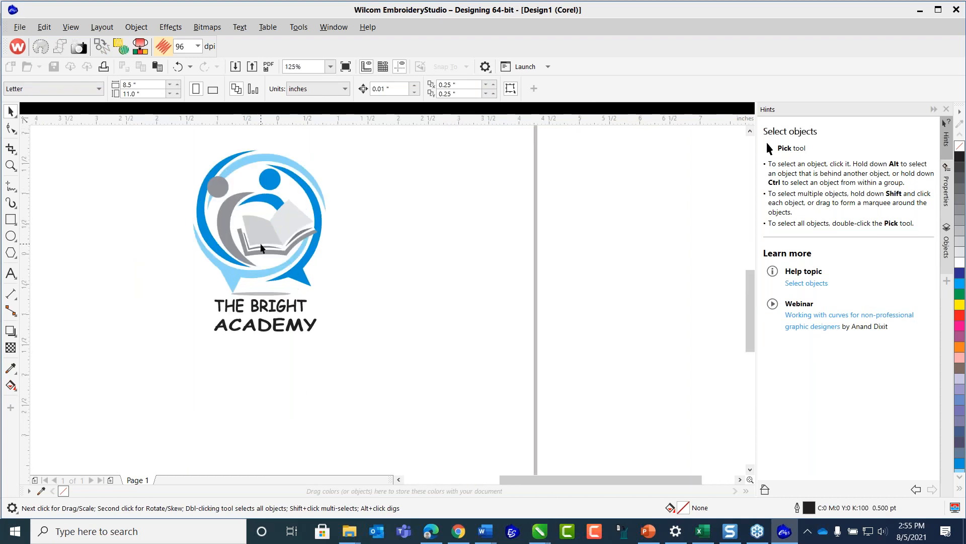
{"action": "left_click_drag", "start_coordinate": [165, 140], "coordinate": [192, 149]}
{"action": "key", "text": "ctrl+a"}
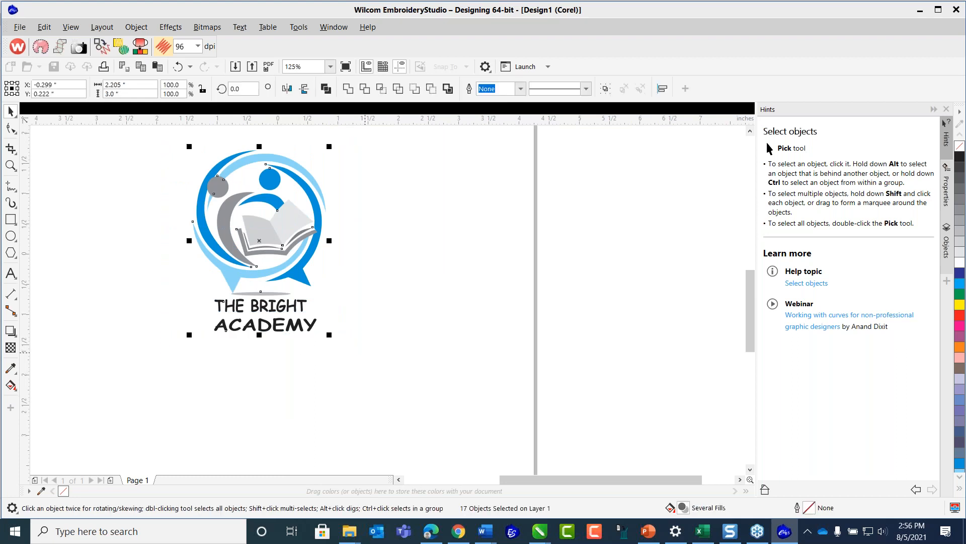
{"action": "left_click", "coordinate": [140, 28]}
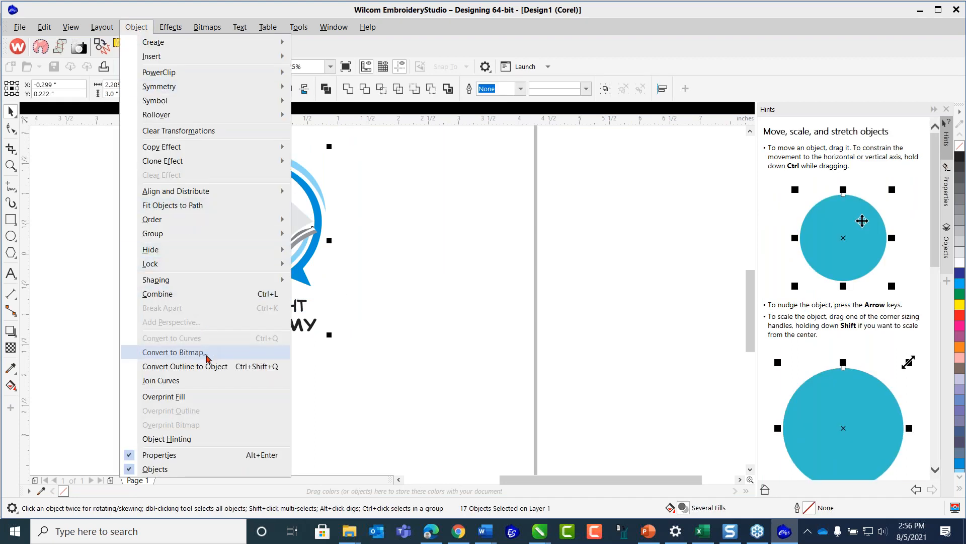
{"action": "left_click", "coordinate": [440, 283]}
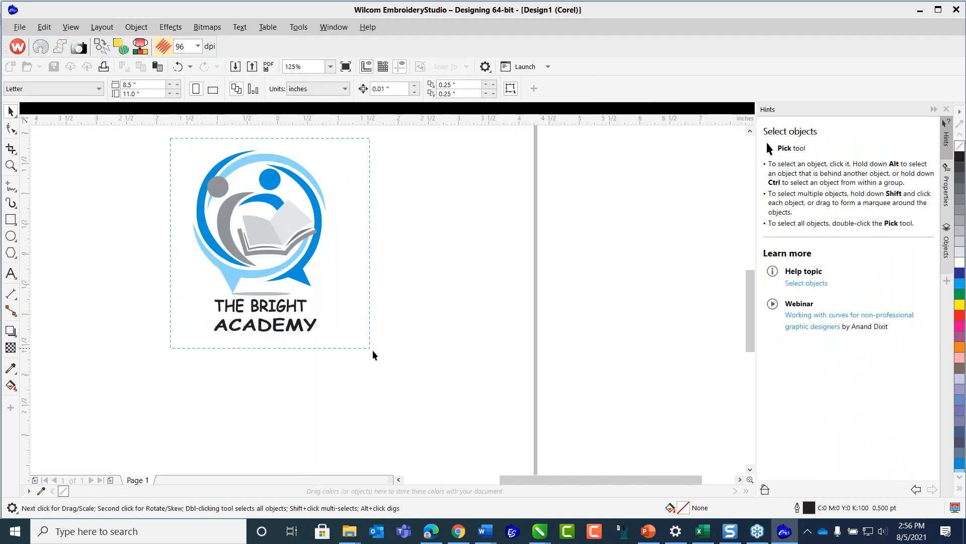
{"action": "left_click_drag", "start_coordinate": [372, 351], "coordinate": [374, 351]}
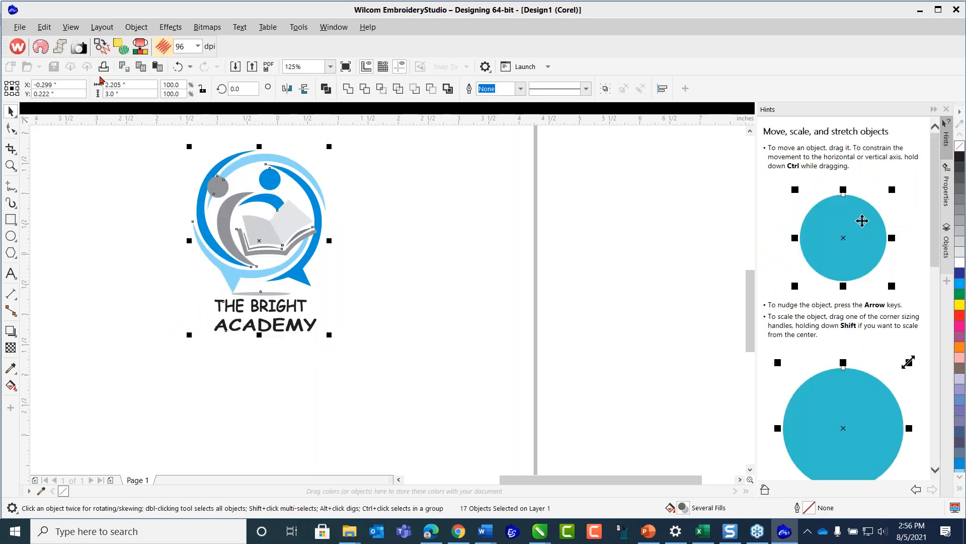
{"action": "left_click", "coordinate": [100, 46]}
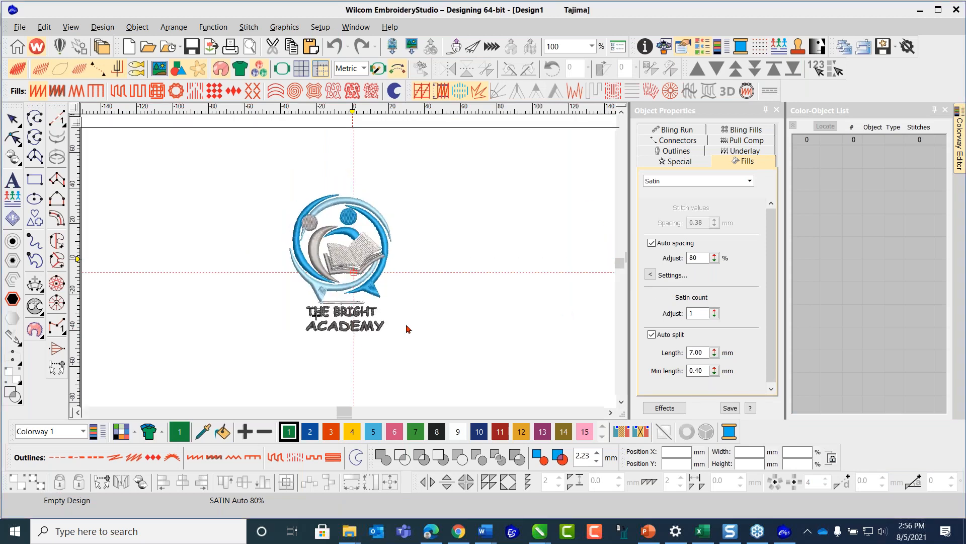
- Inspect the stitched logo and lettering, undo the embroidery conversion and return to the Corel graphics mode
{"action": "left_click", "coordinate": [467, 245]}
{"action": "scroll", "coordinate": [356, 273], "scroll_direction": "up", "scroll_amount": 2}
{"action": "scroll", "coordinate": [352, 271], "scroll_direction": "up", "scroll_amount": 2}
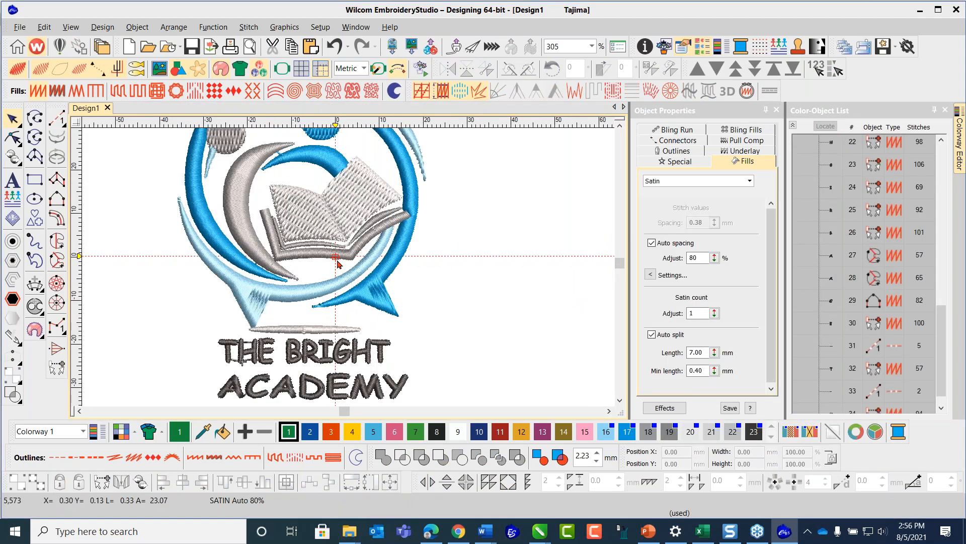
{"action": "scroll", "coordinate": [332, 256], "scroll_direction": "down", "scroll_amount": 2}
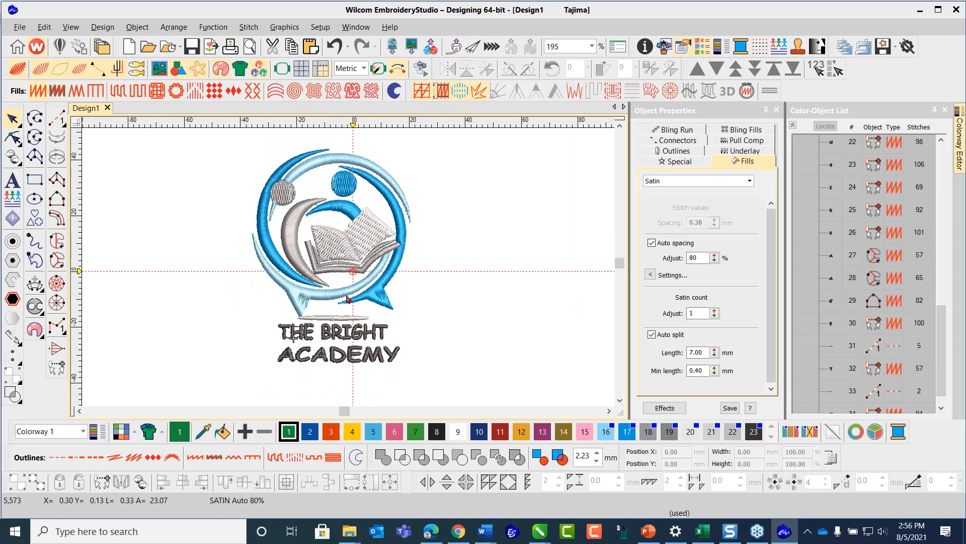
{"action": "scroll", "coordinate": [351, 272], "scroll_direction": "up", "scroll_amount": 4}
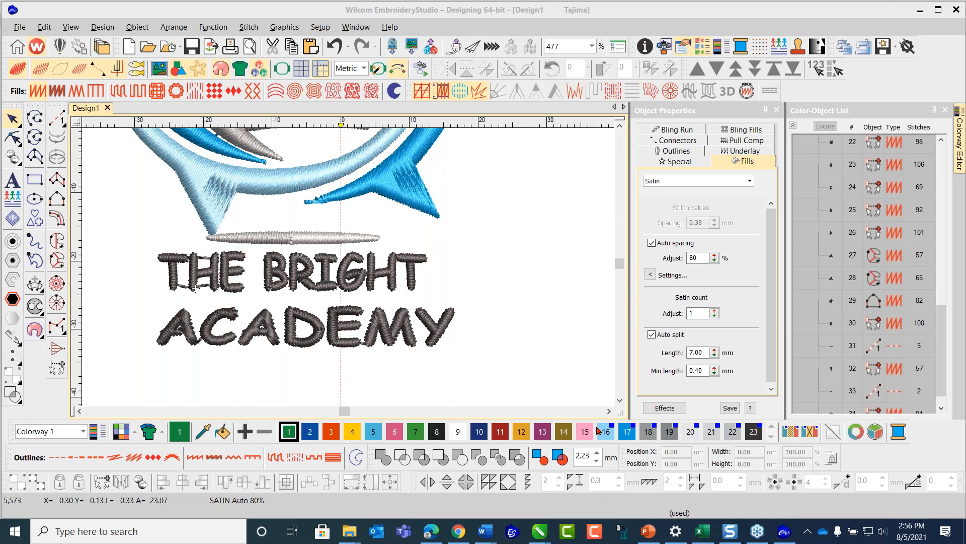
{"action": "left_click", "coordinate": [336, 50]}
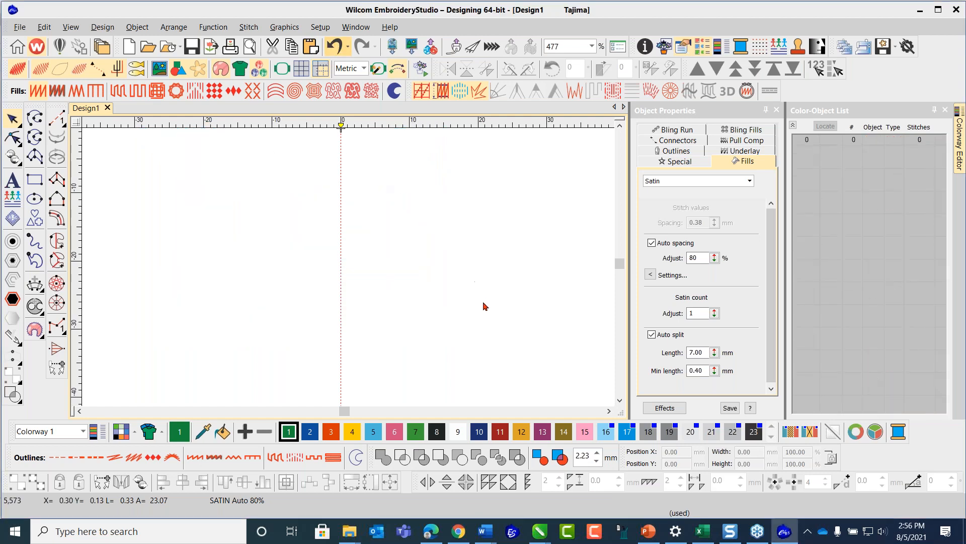
{"action": "left_click", "coordinate": [334, 49]}
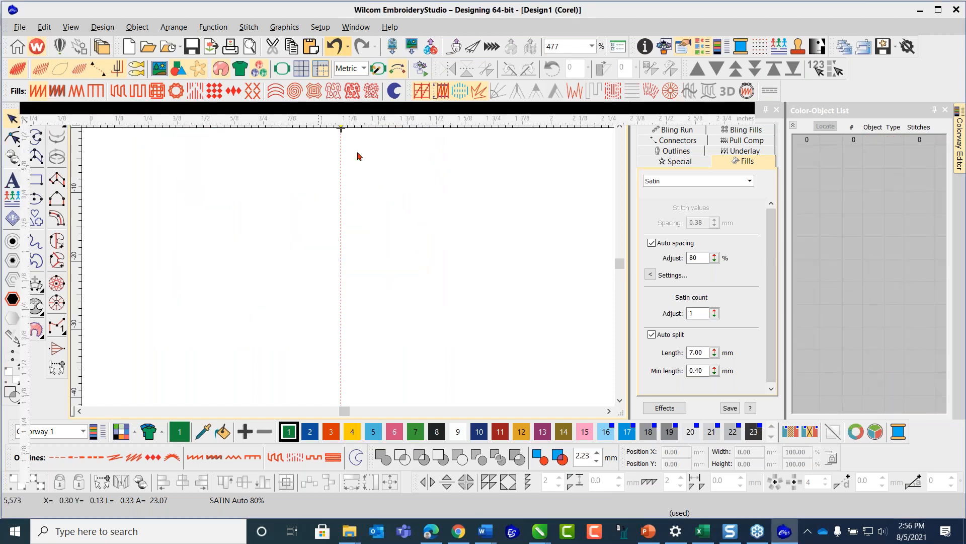
- Delete the entire pasted logo with its lettering from the Design1 page
{"action": "scroll", "coordinate": [339, 255], "scroll_direction": "down", "scroll_amount": 5}
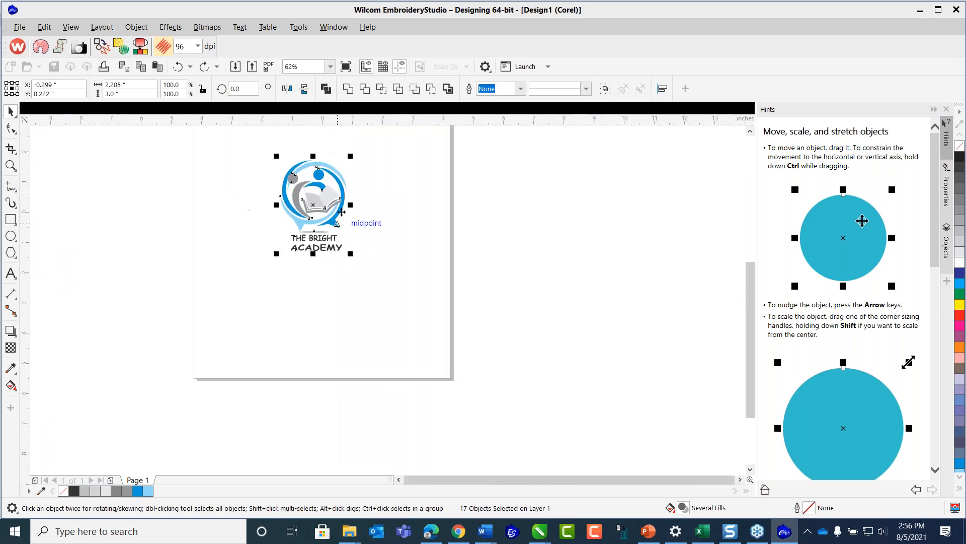
{"action": "left_click", "coordinate": [387, 184]}
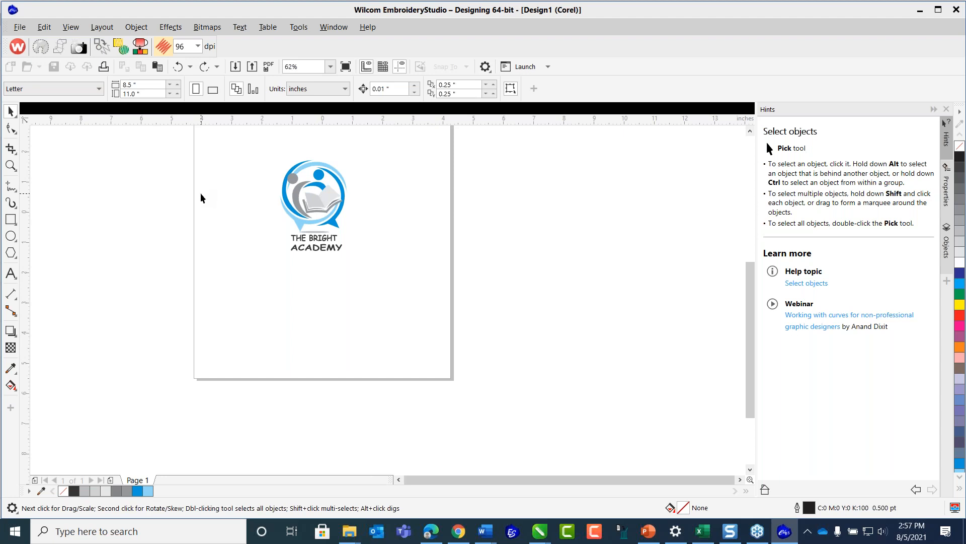
{"action": "left_click", "coordinate": [178, 66]}
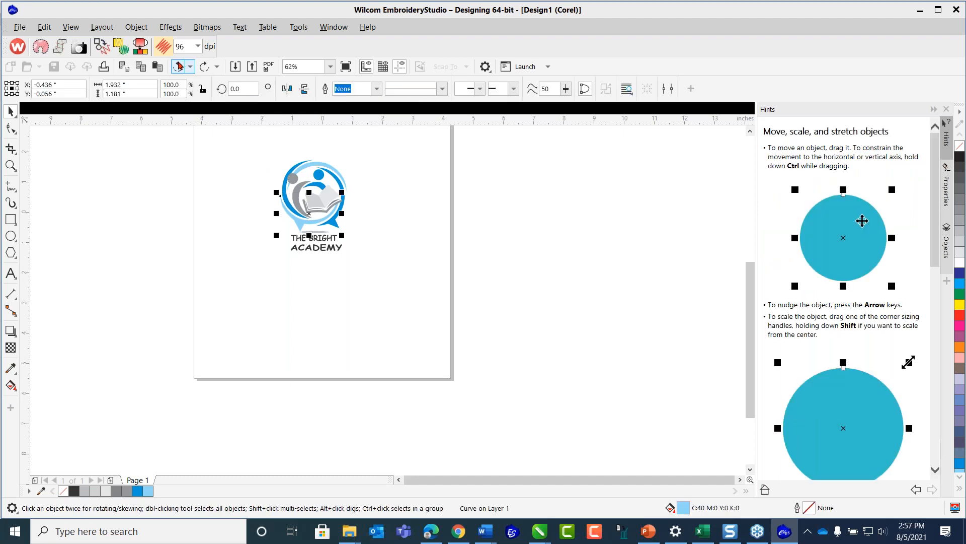
{"action": "left_click", "coordinate": [178, 68]}
{"action": "left_click", "coordinate": [179, 68]}
{"action": "left_click_drag", "start_coordinate": [252, 150], "coordinate": [386, 287]}
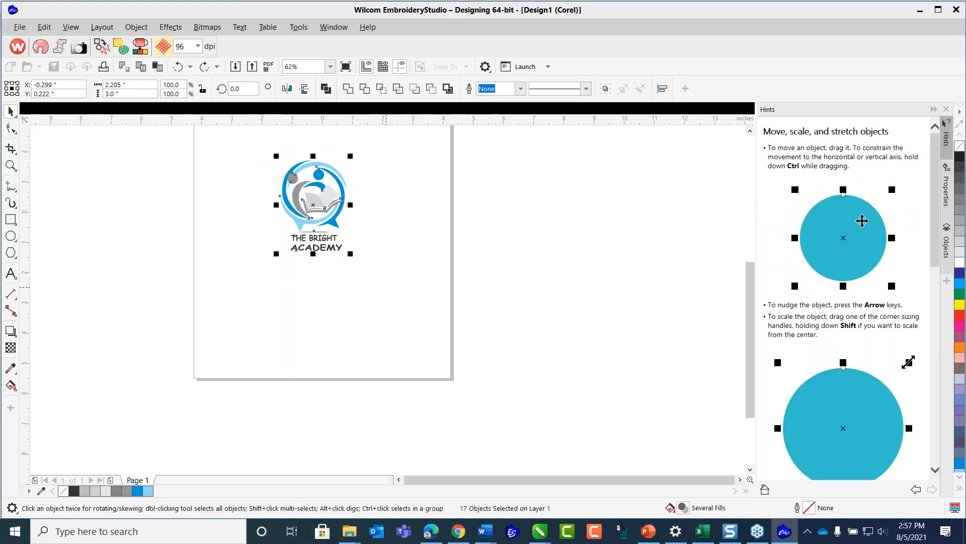
{"action": "key", "text": "Delete"}
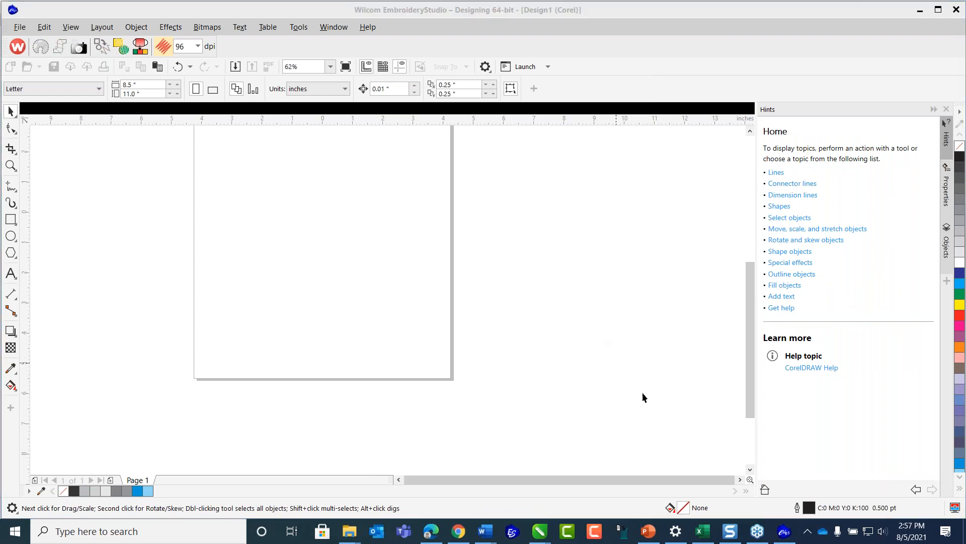
- Switch back to the logo drawing in CorelDRAW and delete the off-page logo copy with curve lettering
{"action": "mouse_move", "coordinate": [541, 532]}
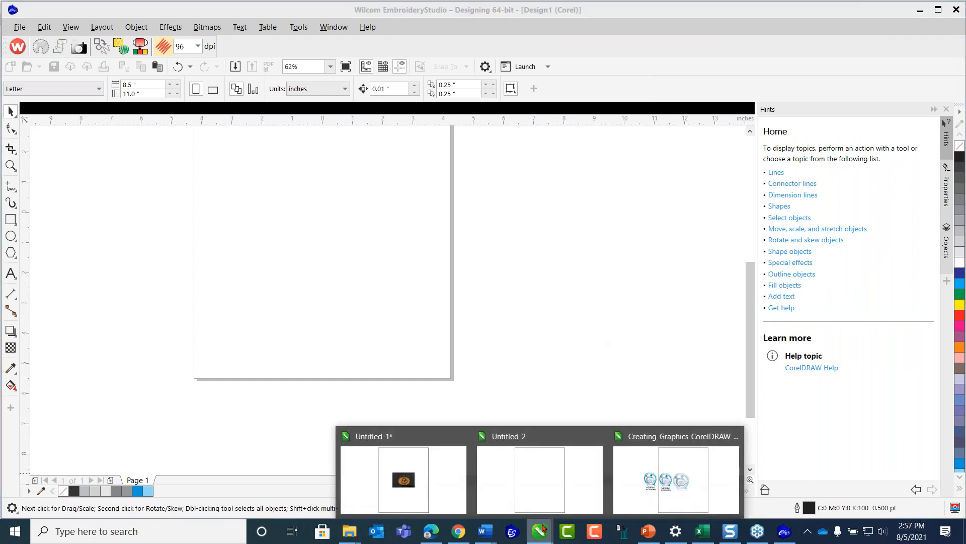
{"action": "left_click", "coordinate": [680, 480]}
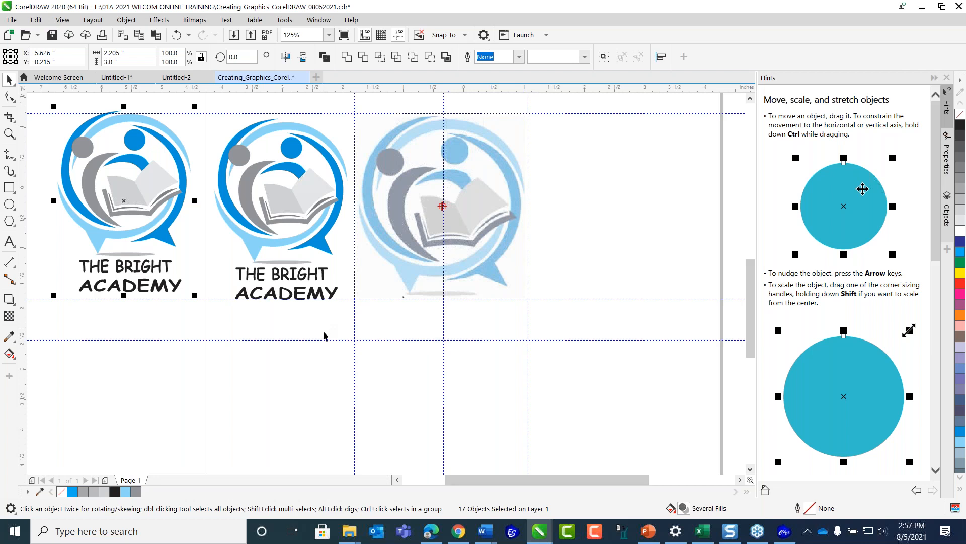
{"action": "key", "text": "Delete"}
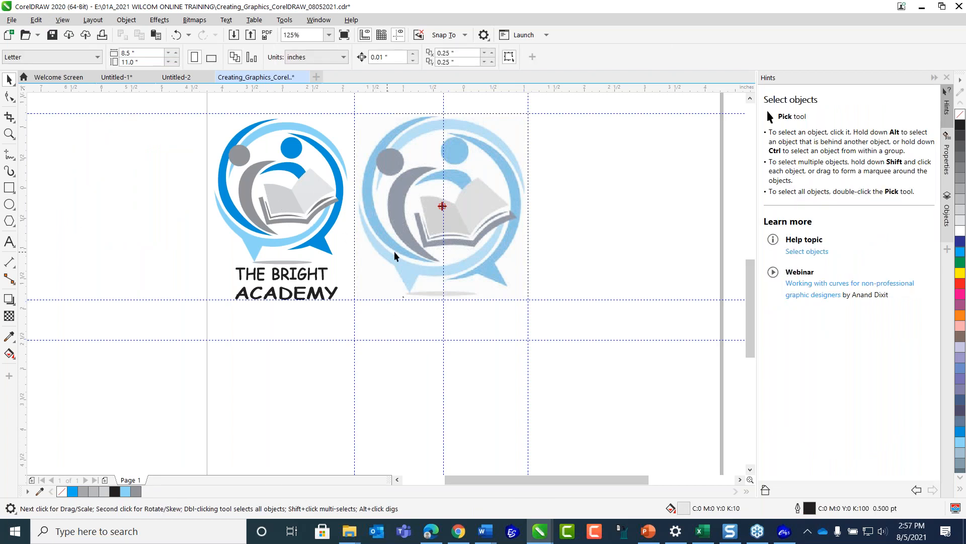
- Select the whole logo with its live text lettering in the drawing and copy it
{"action": "left_click", "coordinate": [655, 88]}
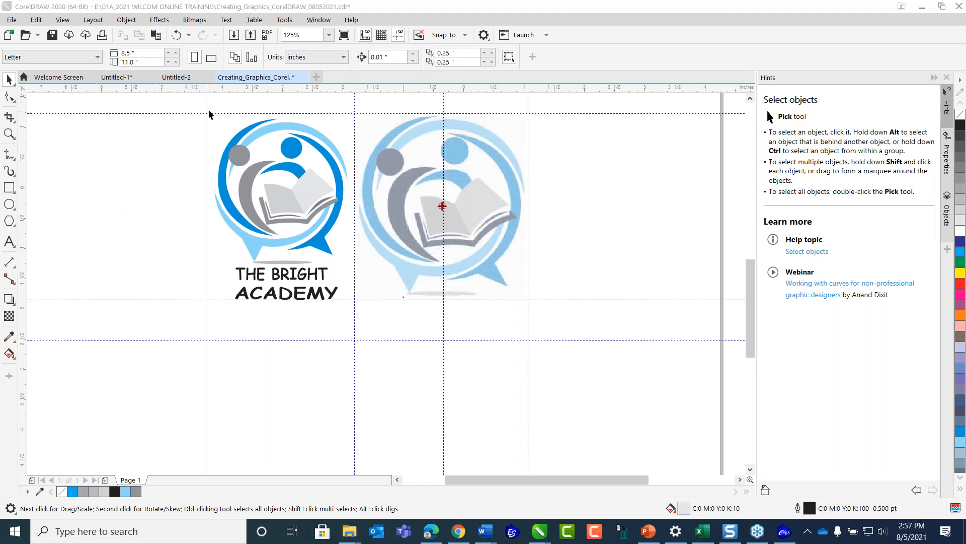
{"action": "left_click_drag", "start_coordinate": [204, 107], "coordinate": [362, 333]}
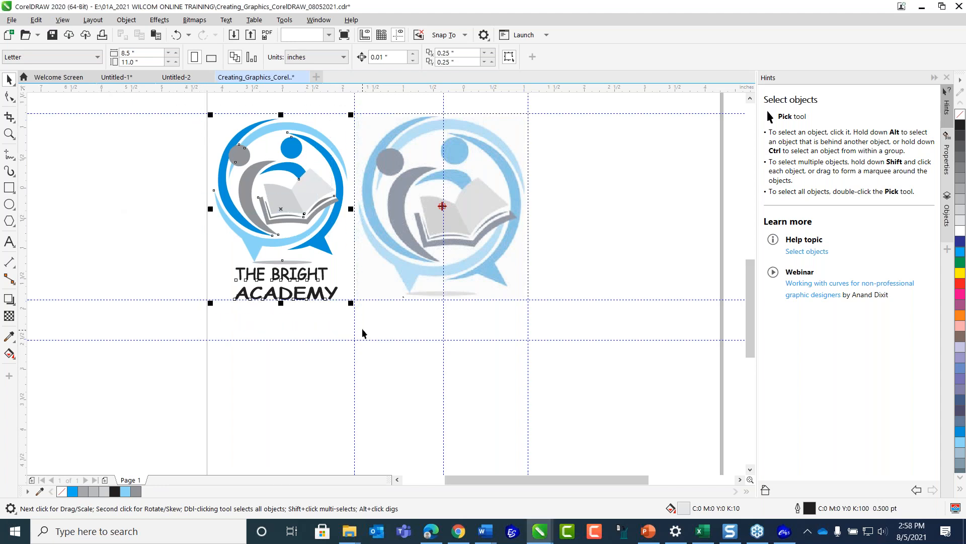
{"action": "right_click", "coordinate": [281, 208]}
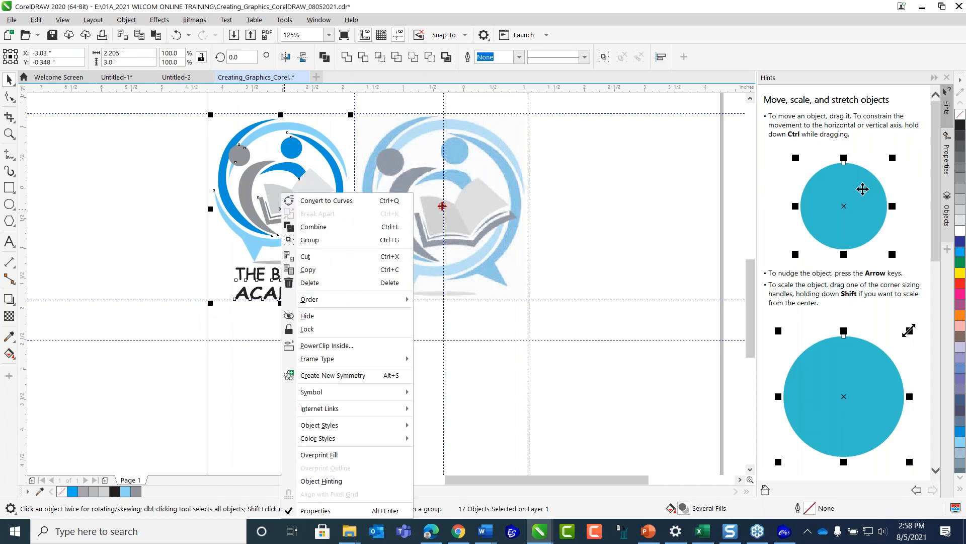
{"action": "left_click", "coordinate": [308, 270]}
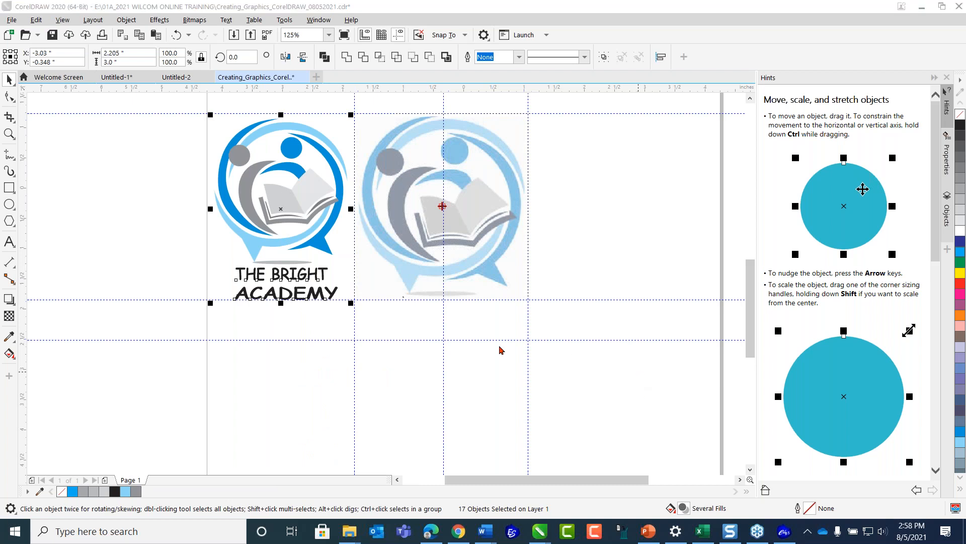
- Switch to Wilcom EmbroideryStudio, paste the copied logo and move it near the middle of the Design1 page
{"action": "left_click", "coordinate": [785, 531]}
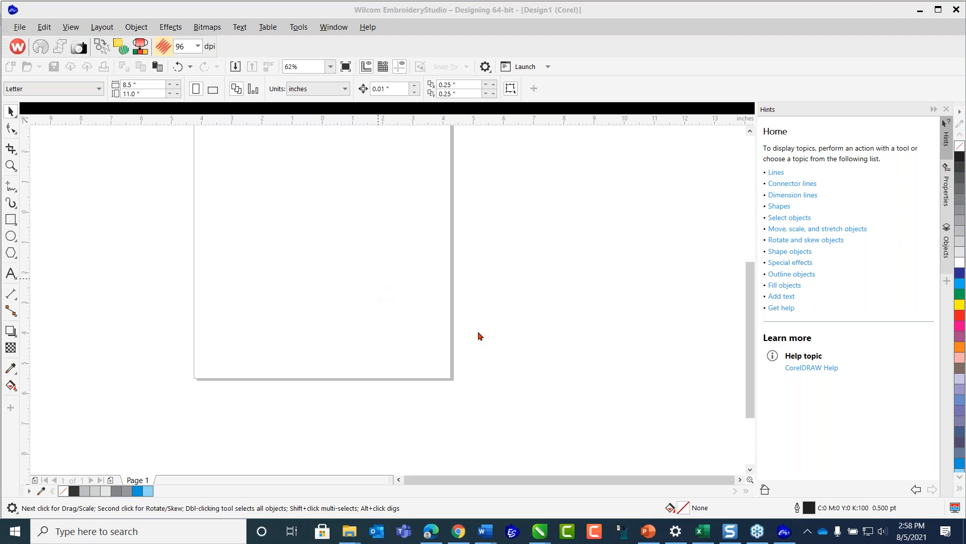
{"action": "left_click", "coordinate": [158, 67]}
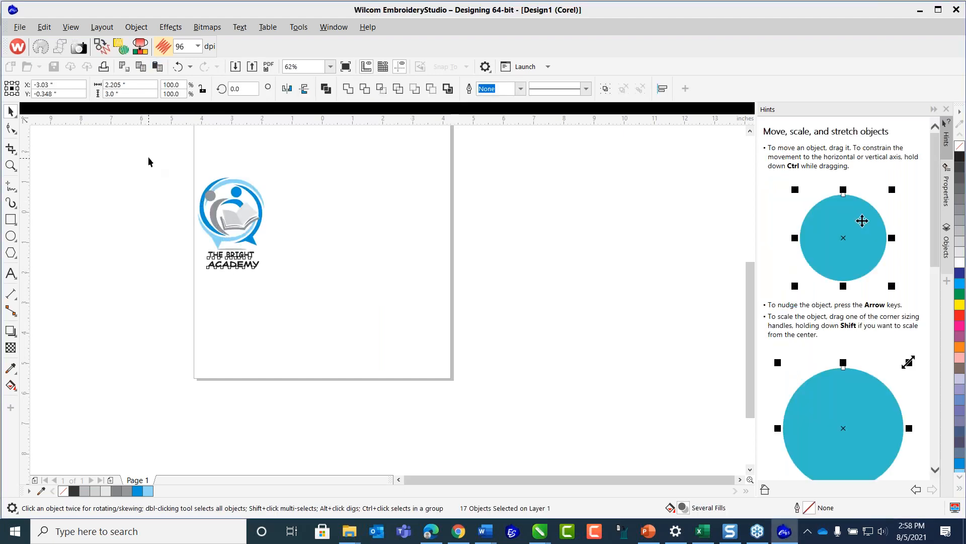
{"action": "left_click_drag", "start_coordinate": [229, 222], "coordinate": [326, 207]}
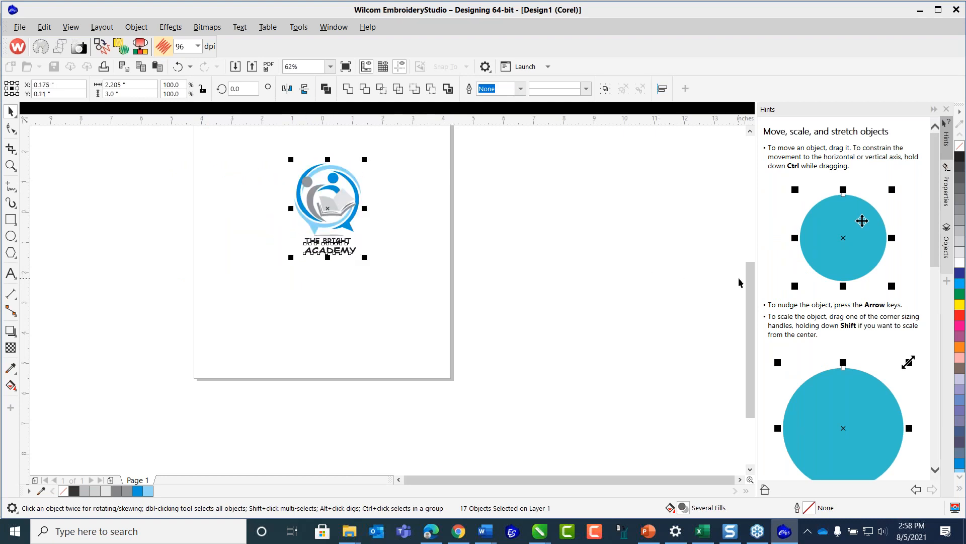
{"action": "scroll", "coordinate": [750, 280], "scroll_direction": "up", "scroll_amount": 2}
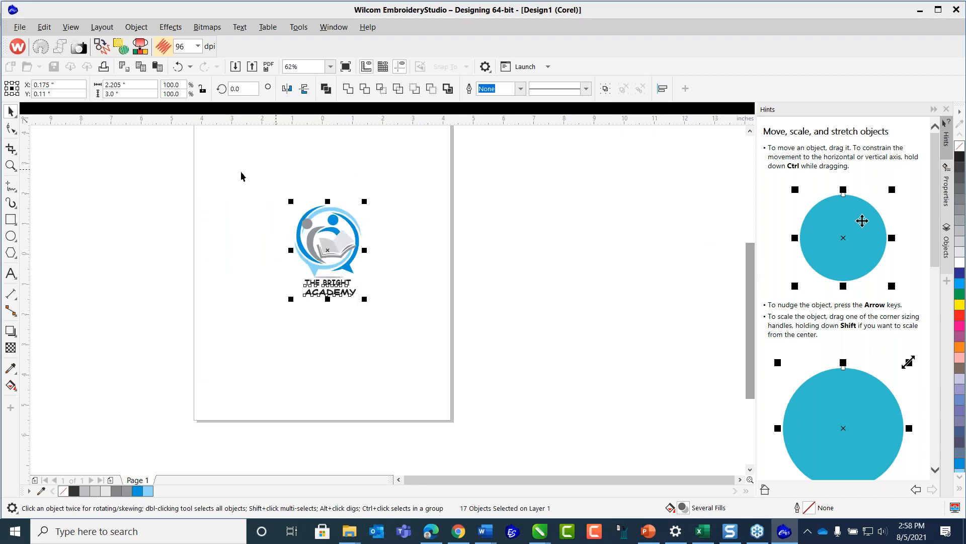
{"action": "left_click", "coordinate": [152, 165]}
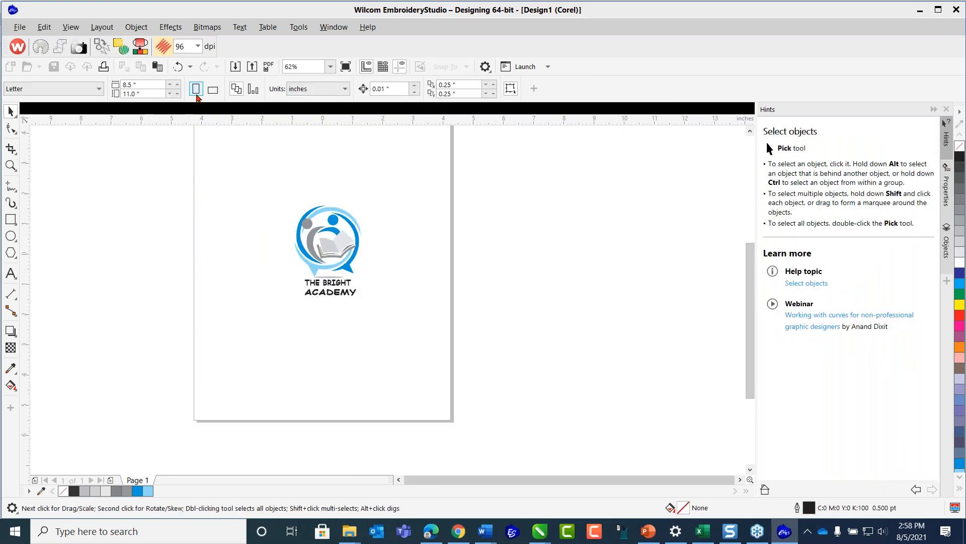
- Set the page width to 2.05 inches
{"action": "left_click", "coordinate": [131, 85]}
{"action": "double_click", "coordinate": [131, 85]}
{"action": "type", "text": "2"}
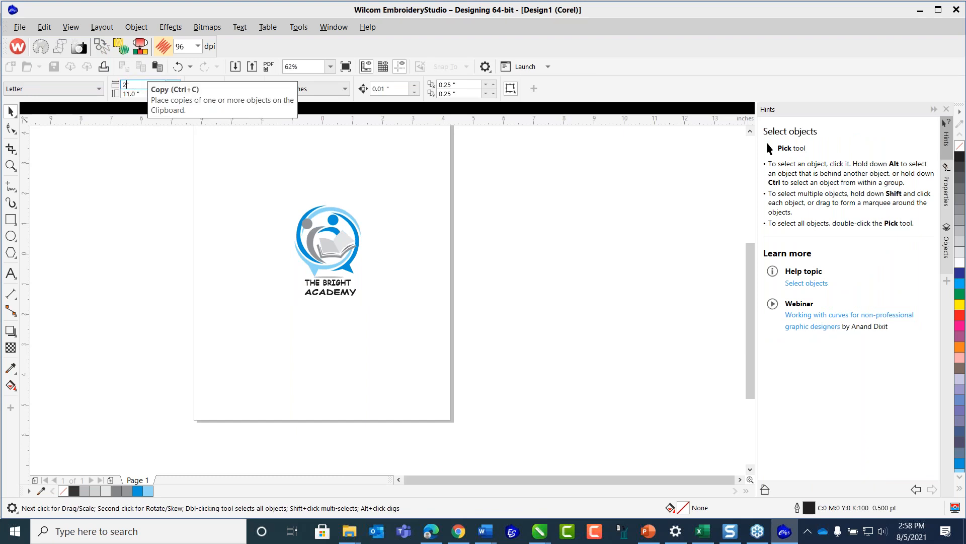
{"action": "type", "text": ".05"}
{"action": "key", "text": "Return"}
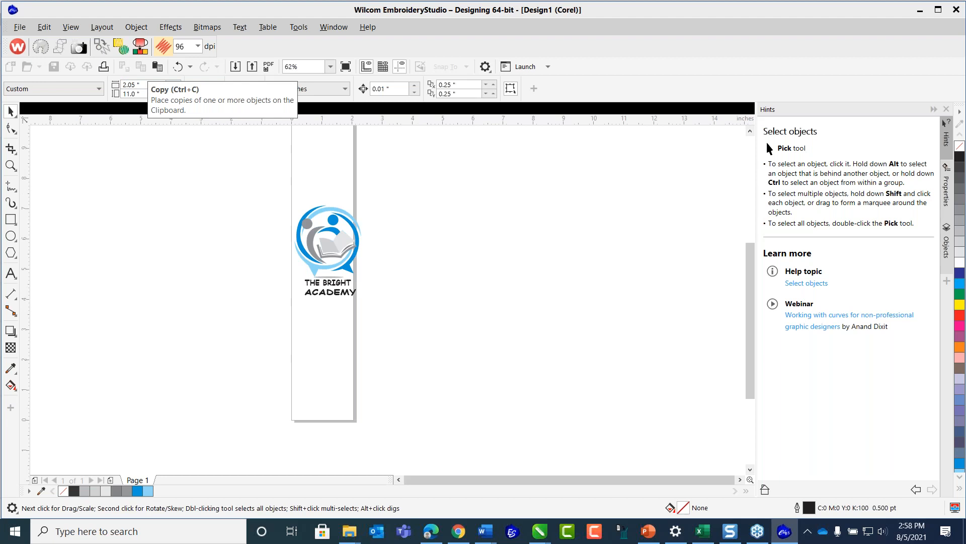
- Select the whole logo with its lettering and nudge it slightly to the left on the narrowed page
{"action": "left_click_drag", "start_coordinate": [379, 309], "coordinate": [382, 309]}
{"action": "key", "text": "Left"}
{"action": "key", "text": "Left"}
{"action": "key", "text": "Left"}
{"action": "key", "text": "Left"}
{"action": "key", "text": "Left"}
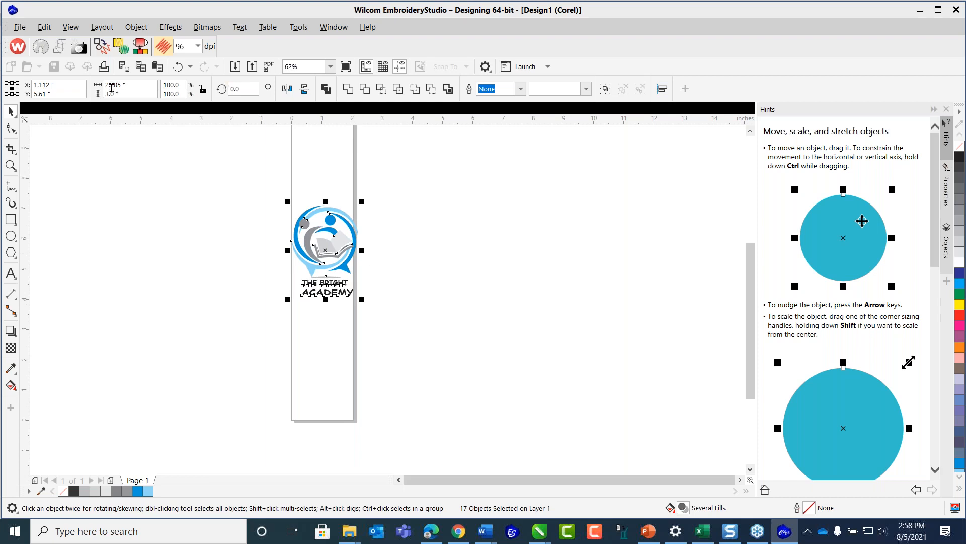
- Try a width of 2.5 inches for the selected logo and undo the resize
{"action": "left_click_drag", "start_coordinate": [110, 87], "coordinate": [139, 84]}
{"action": "type", "text": "5"}
{"action": "key", "text": "Return"}
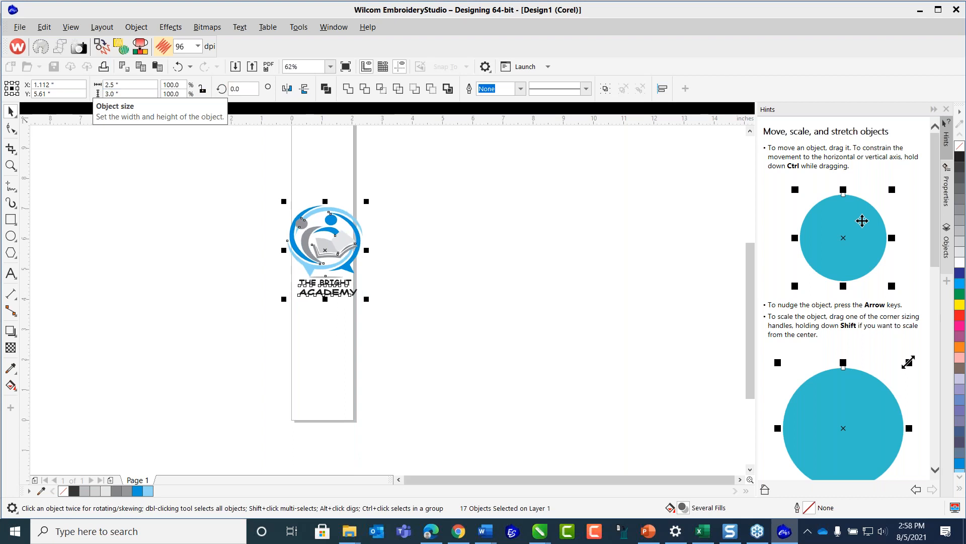
{"action": "left_click", "coordinate": [177, 66]}
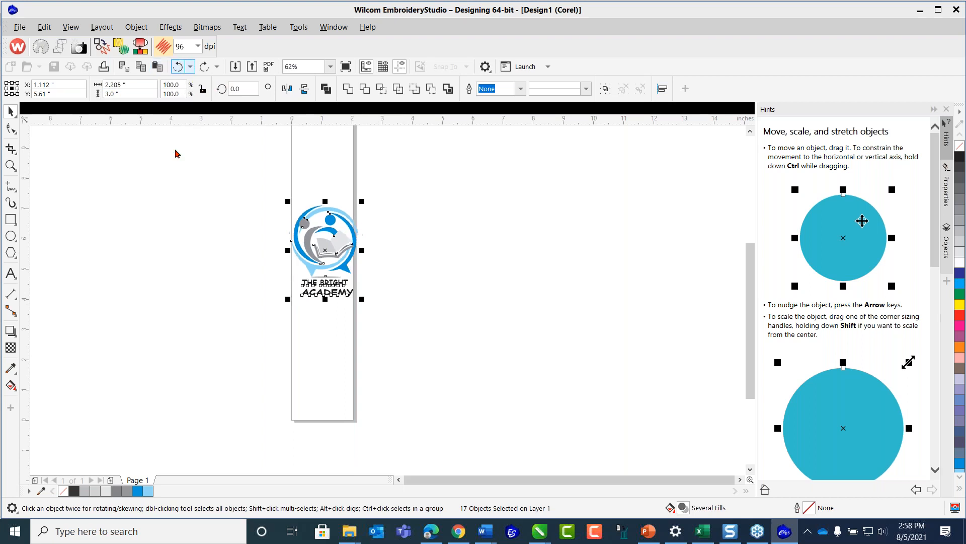
- Widen the page to 2.15 inches and then to 2.25 inches
{"action": "left_click", "coordinate": [273, 163]}
{"action": "left_click_drag", "start_coordinate": [127, 84], "coordinate": [133, 84]}
{"action": "type", "text": "15"}
{"action": "key", "text": "Return"}
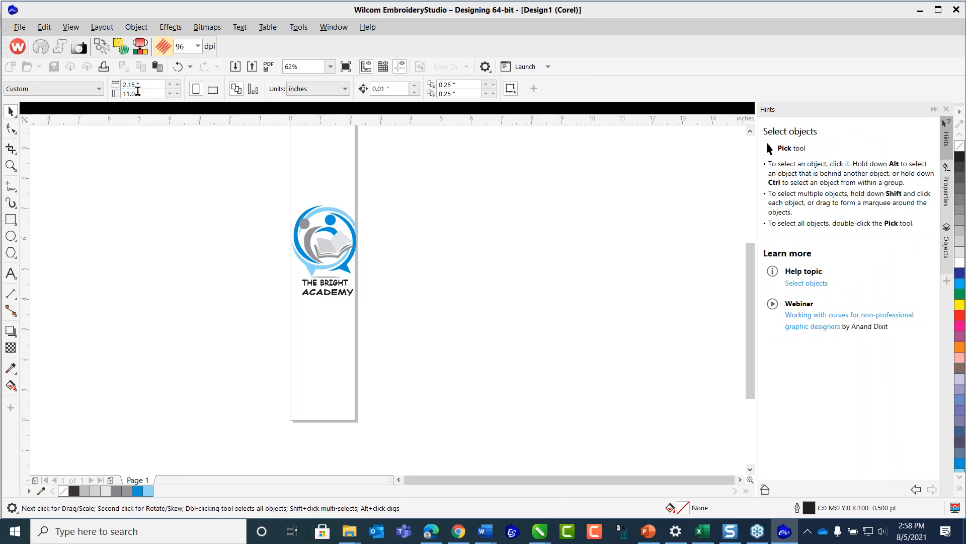
{"action": "left_click_drag", "start_coordinate": [129, 85], "coordinate": [136, 84]}
{"action": "type", "text": "2"}
{"action": "key", "text": "Return"}
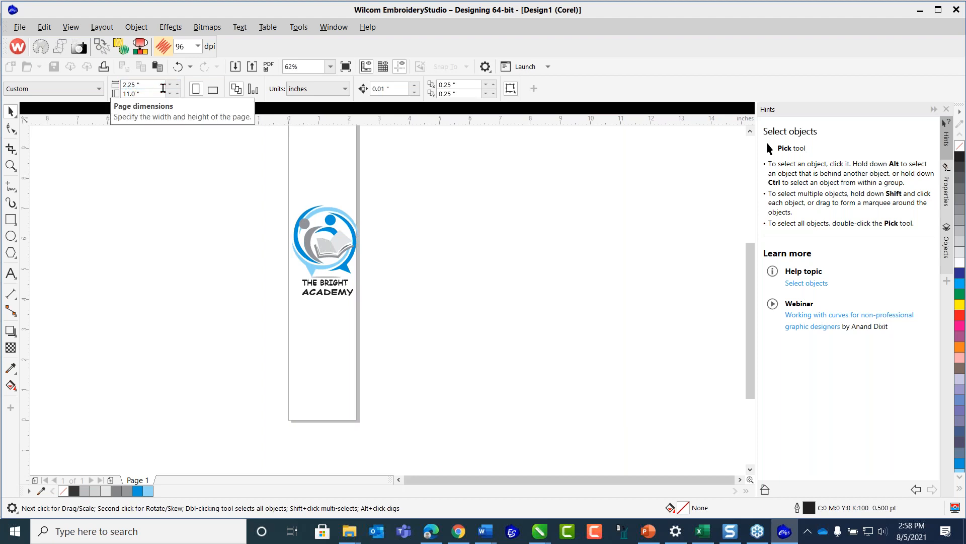
- Check the logo's size and set the page height to 3 inches
{"action": "left_click_drag", "start_coordinate": [364, 285], "coordinate": [391, 313]}
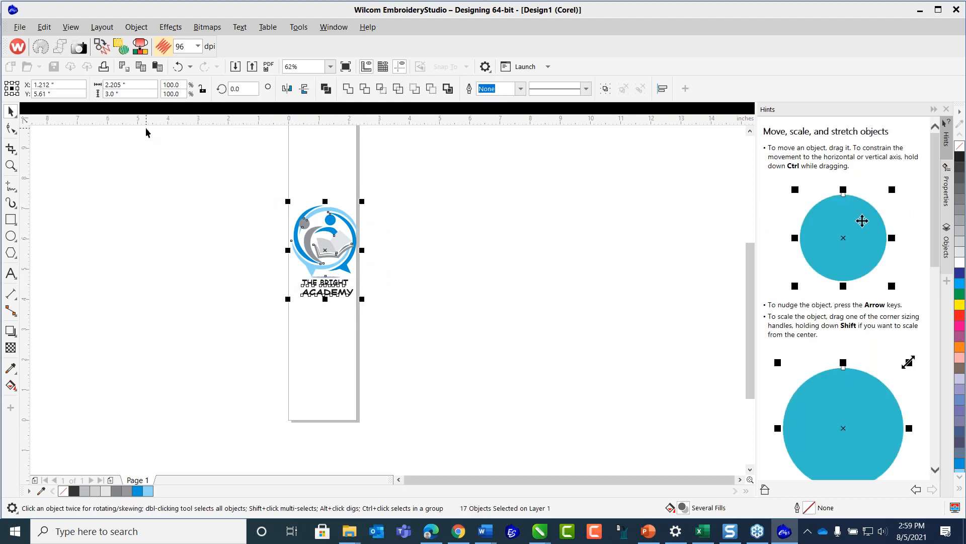
{"action": "left_click", "coordinate": [225, 182]}
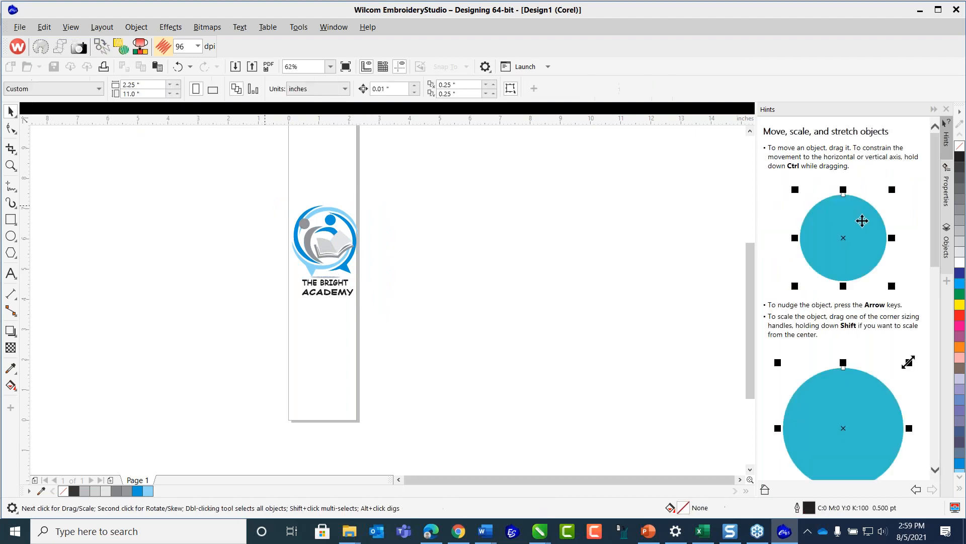
{"action": "double_click", "coordinate": [139, 94]}
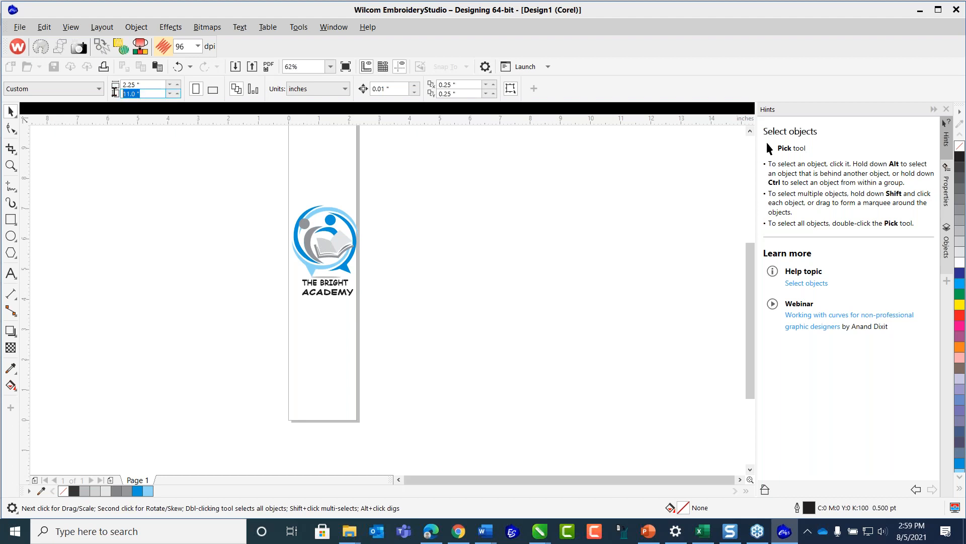
{"action": "type", "text": "3."}
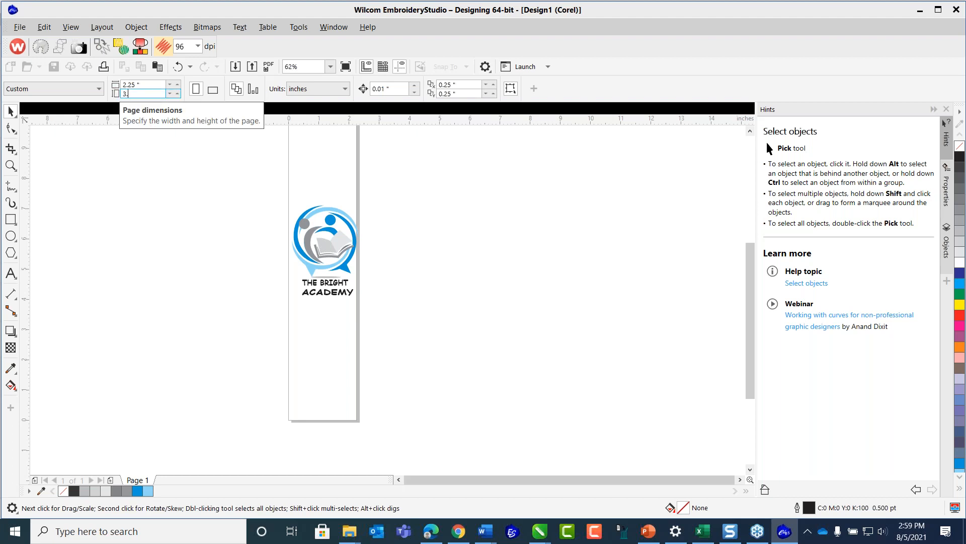
{"action": "key", "text": "Return"}
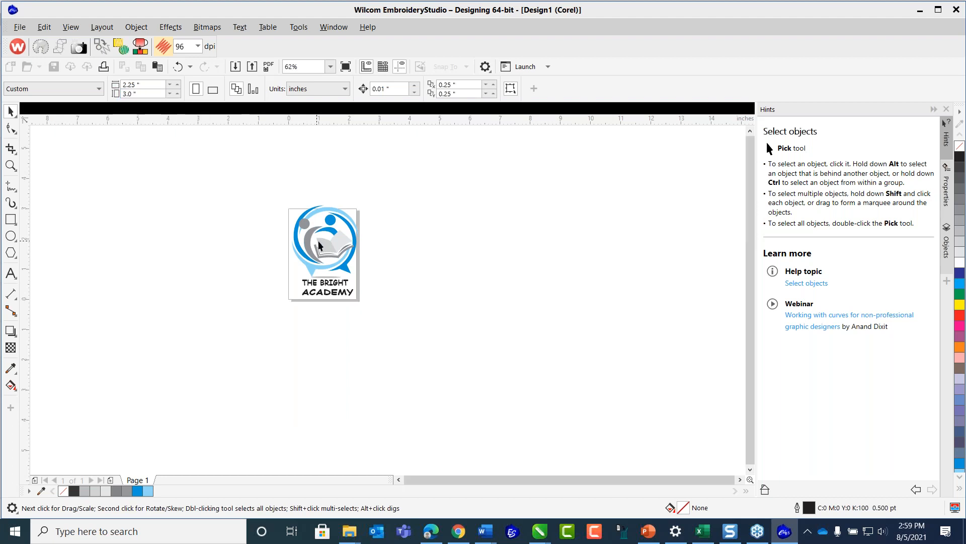
- Select all parts of the logo with its lettering, group them and center the group on the page
{"action": "scroll", "coordinate": [318, 240], "scroll_direction": "up", "scroll_amount": 1}
{"action": "left_click_drag", "start_coordinate": [250, 176], "coordinate": [433, 374]}
{"action": "left_click_drag", "start_coordinate": [205, 146], "coordinate": [472, 381]}
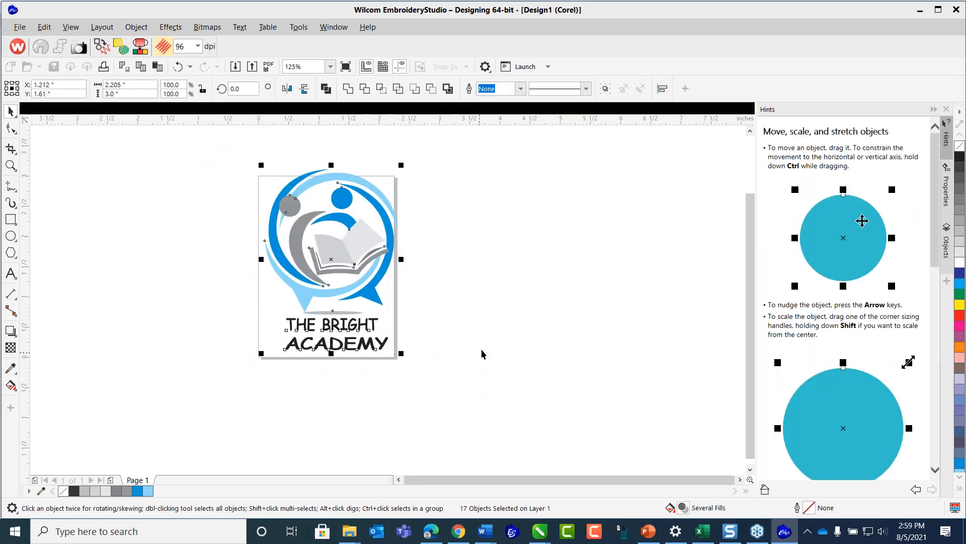
{"action": "left_click", "coordinate": [606, 90]}
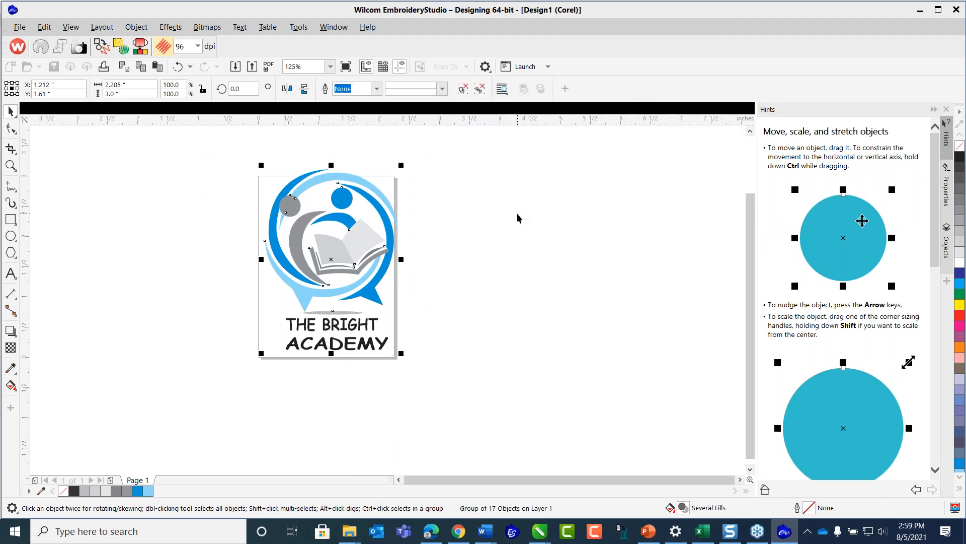
{"action": "key", "text": "p"}
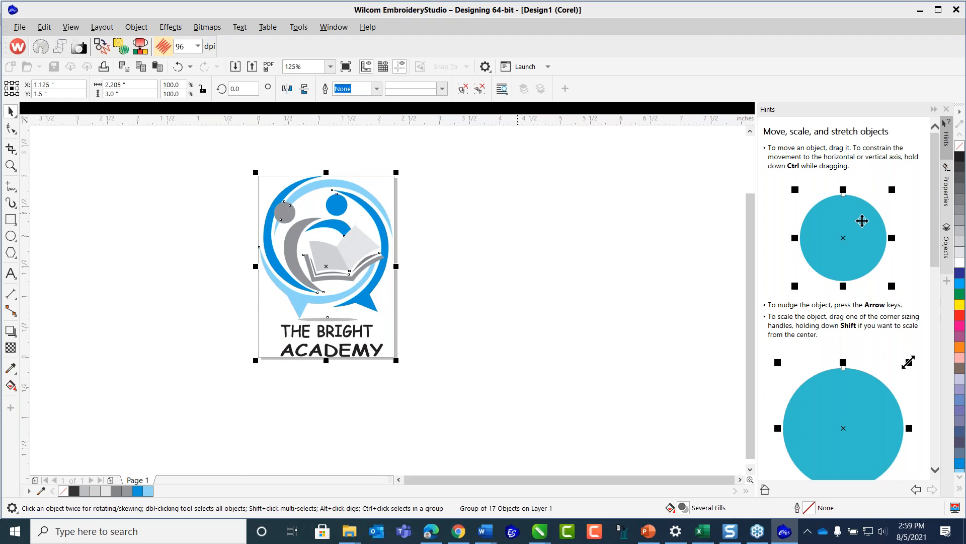
{"action": "left_click", "coordinate": [441, 233]}
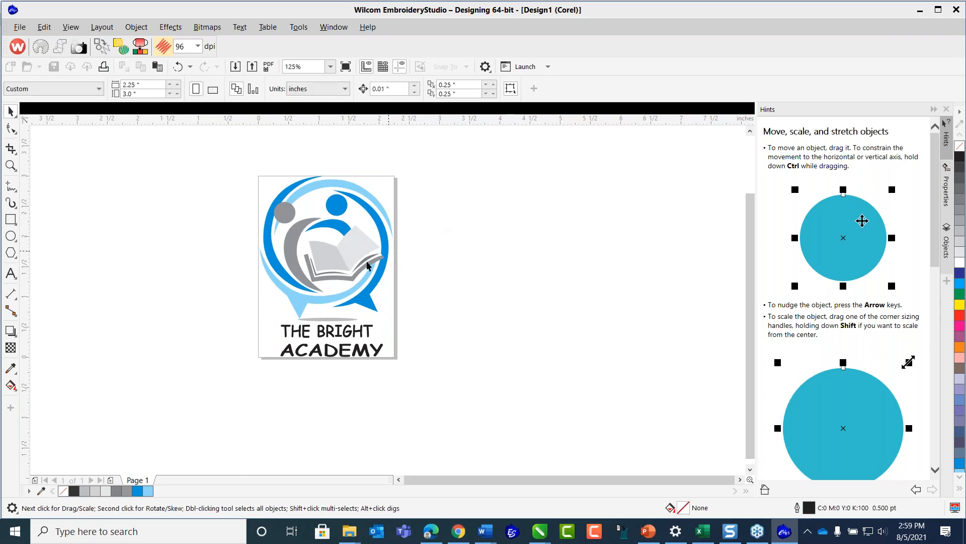
- Select the grouped logo with its live text and convert it to embroidery
{"action": "scroll", "coordinate": [338, 277], "scroll_direction": "up", "scroll_amount": 1}
{"action": "scroll", "coordinate": [310, 297], "scroll_direction": "down", "scroll_amount": 1}
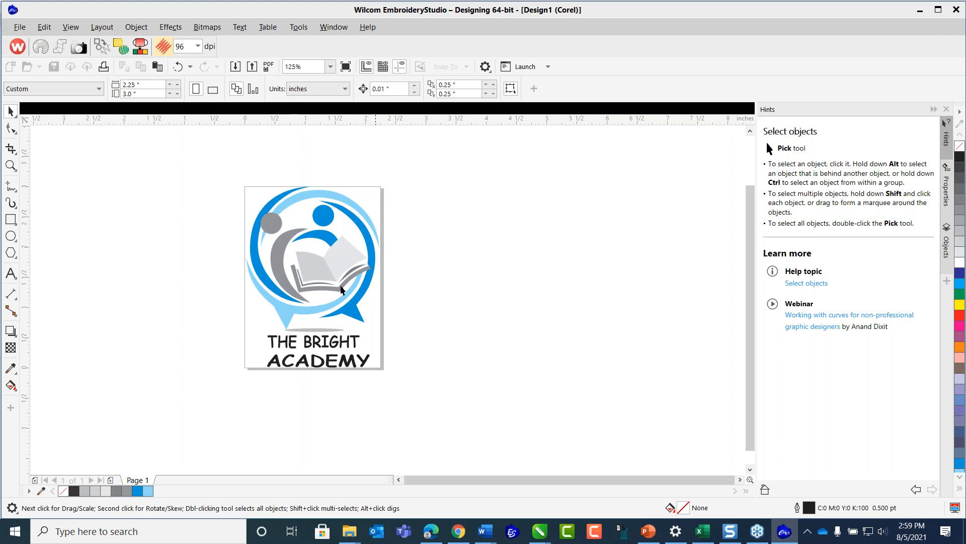
{"action": "left_click_drag", "start_coordinate": [211, 161], "coordinate": [409, 379]}
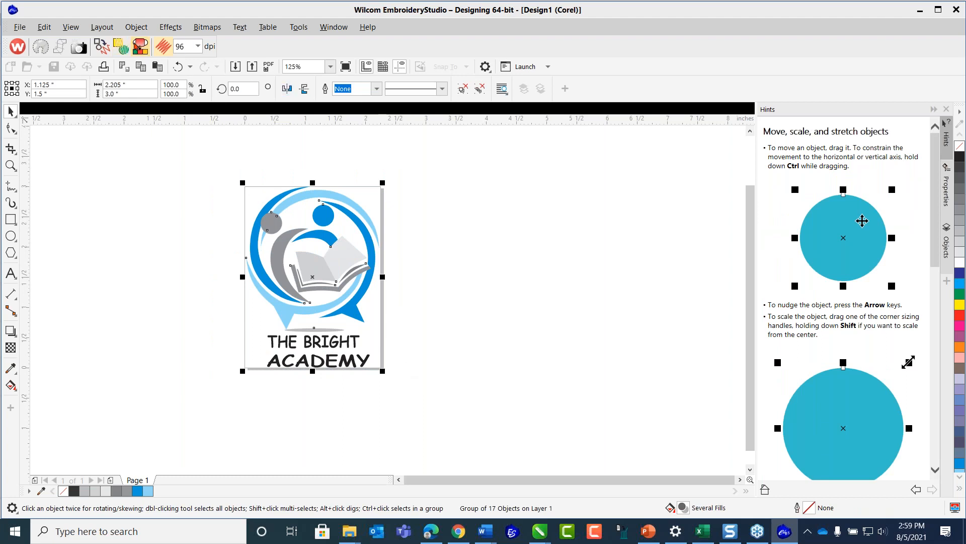
{"action": "left_click", "coordinate": [101, 46]}
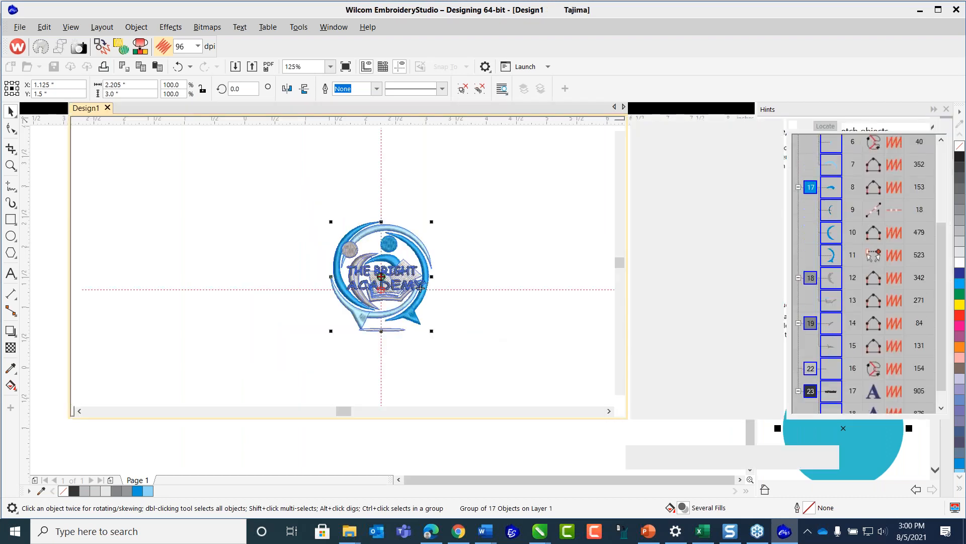
- Undo the embroidery conversion of the live-text logo, return to the Corel graphics mode and examine the lettering
{"action": "left_click", "coordinate": [359, 188]}
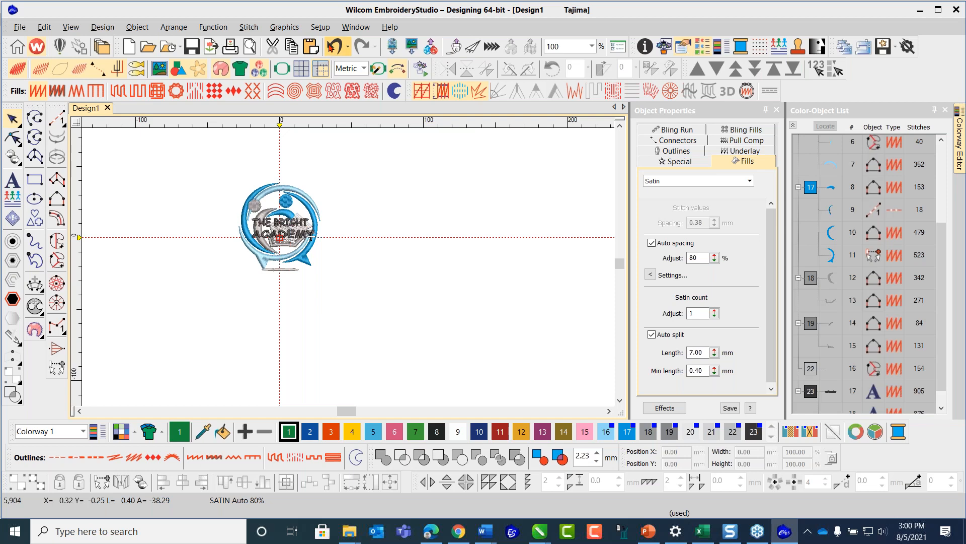
{"action": "left_click", "coordinate": [332, 46]}
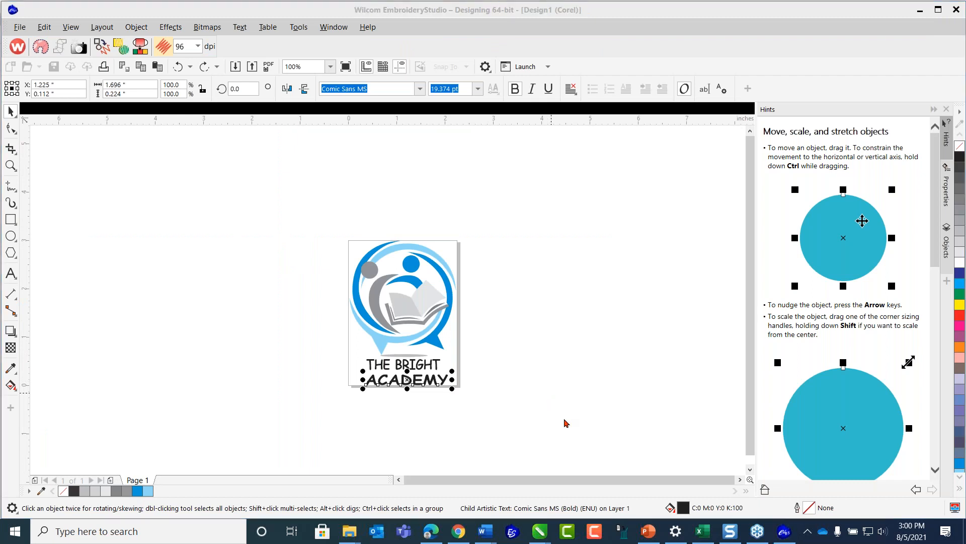
{"action": "left_click", "coordinate": [485, 367]}
{"action": "scroll", "coordinate": [458, 358], "scroll_direction": "up", "scroll_amount": 1}
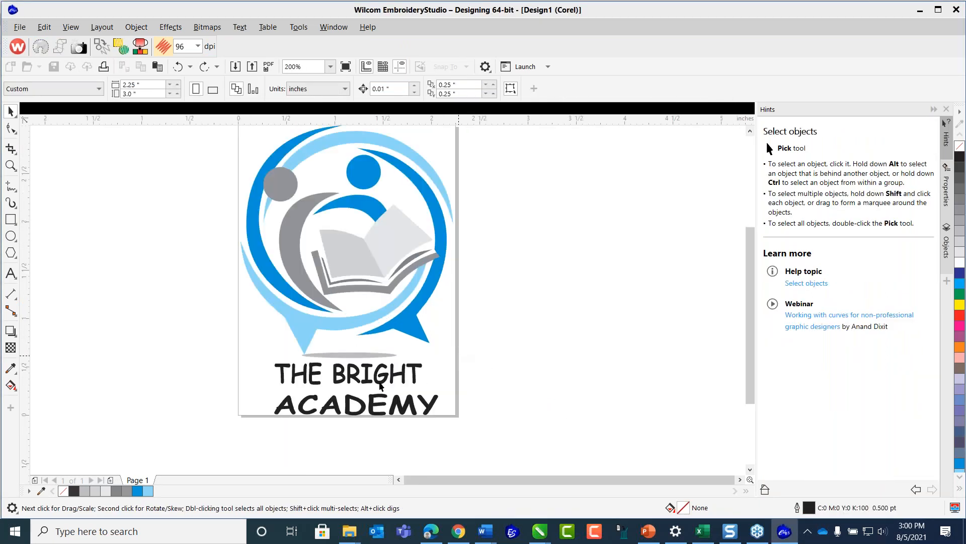
- Convert the entire grouped logo with its lettering to curves and convert it to embroidery
{"action": "scroll", "coordinate": [231, 353], "scroll_direction": "down", "scroll_amount": 1}
{"action": "left_click_drag", "start_coordinate": [270, 178], "coordinate": [465, 397]}
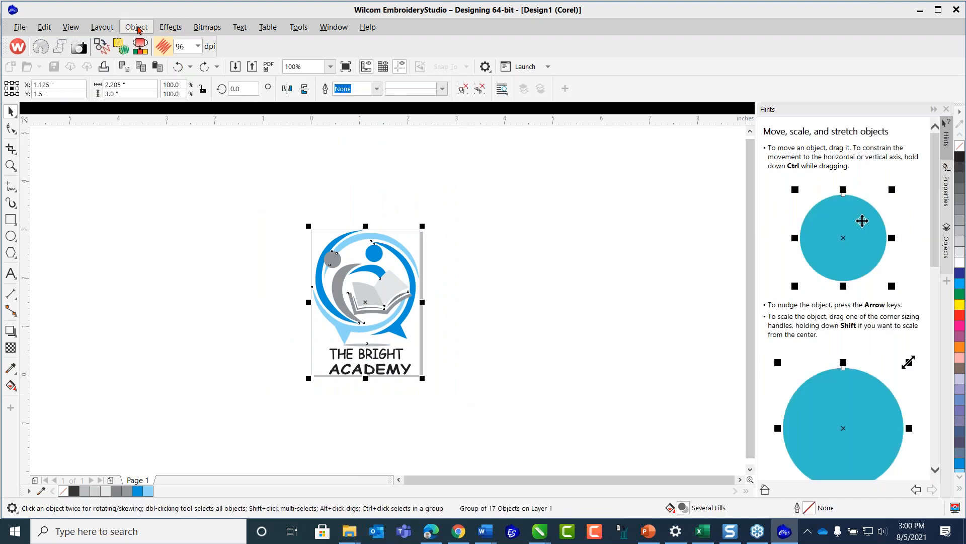
{"action": "left_click", "coordinate": [136, 27]}
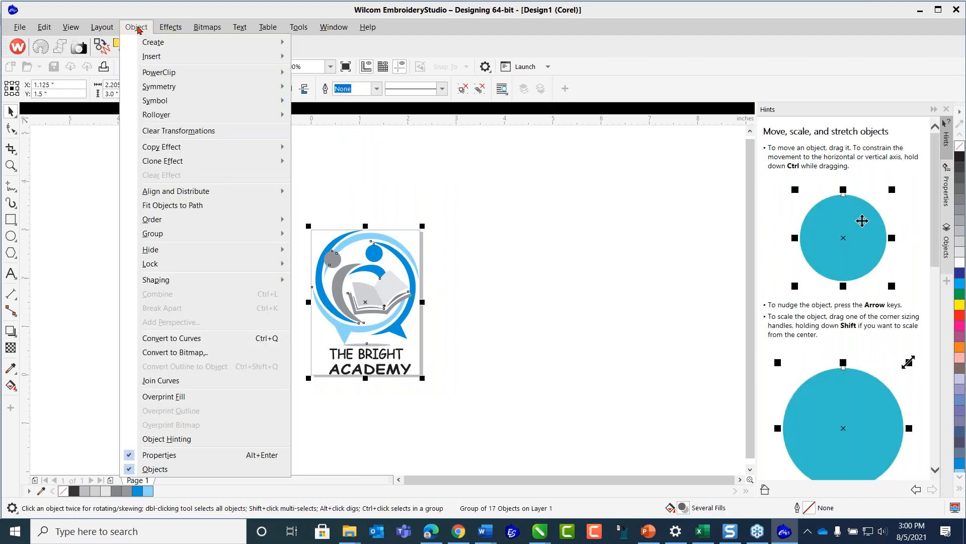
{"action": "left_click", "coordinate": [201, 338]}
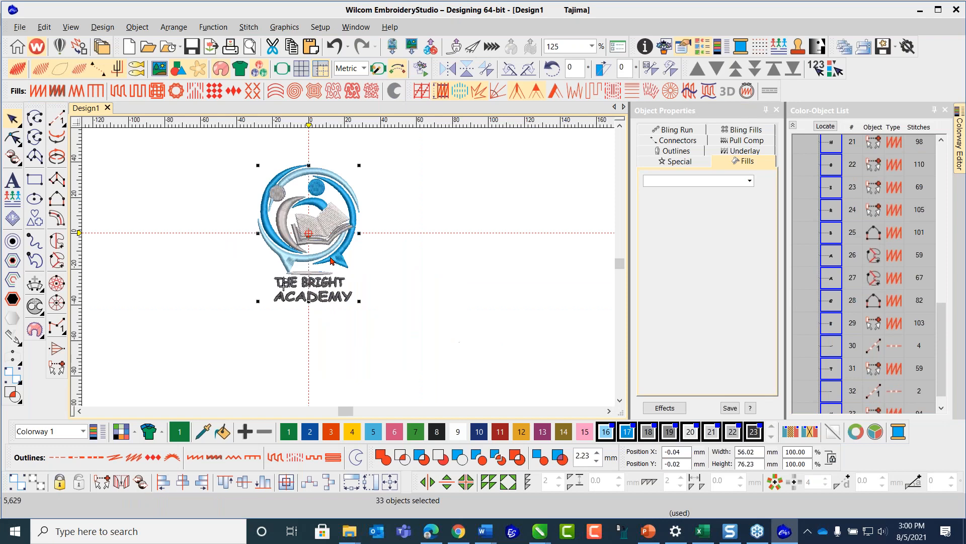
{"action": "left_click", "coordinate": [452, 223]}
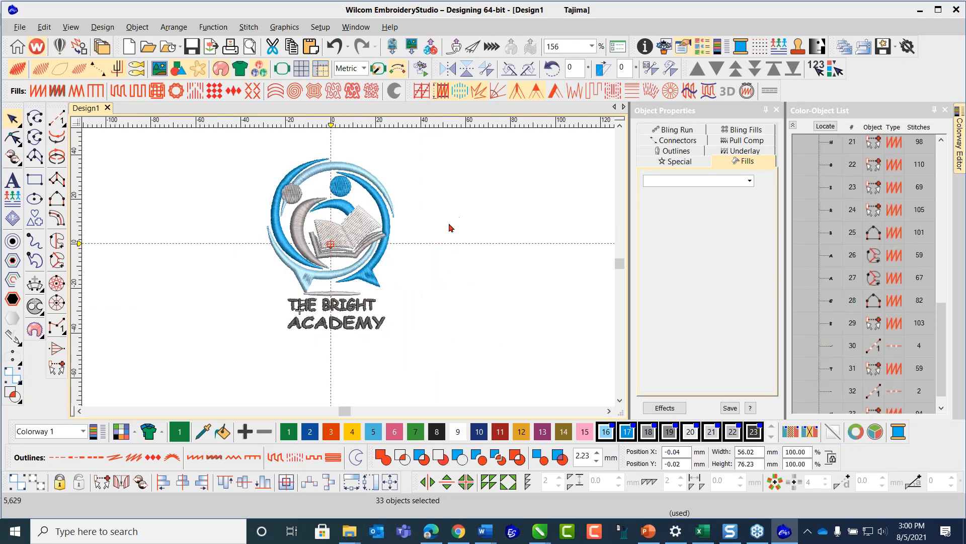
- Select and delete the two thin run-stitch connectors between the letters of THE in the logo lettering
{"action": "scroll", "coordinate": [349, 271], "scroll_direction": "up", "scroll_amount": 2}
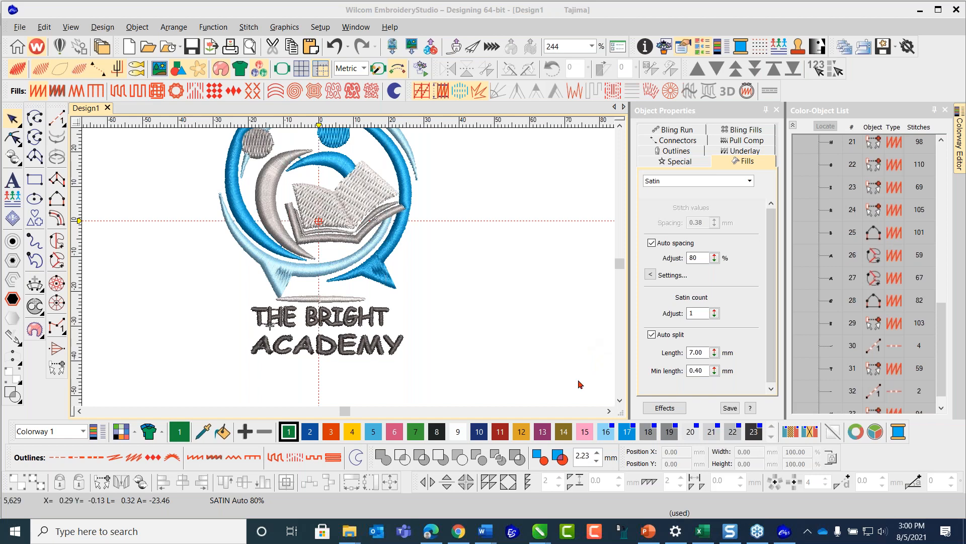
{"action": "scroll", "coordinate": [341, 351], "scroll_direction": "up", "scroll_amount": 4}
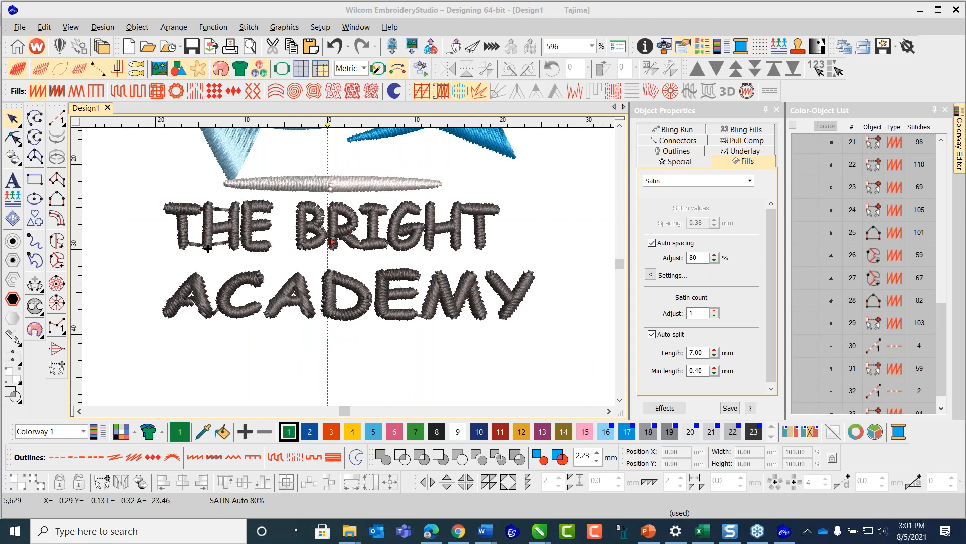
{"action": "left_click", "coordinate": [208, 248]}
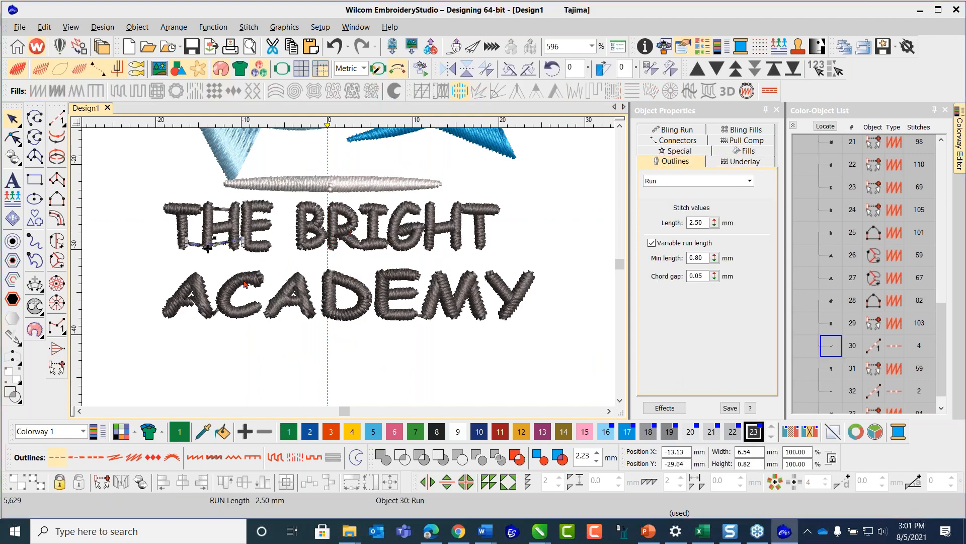
{"action": "left_click", "coordinate": [223, 209]}
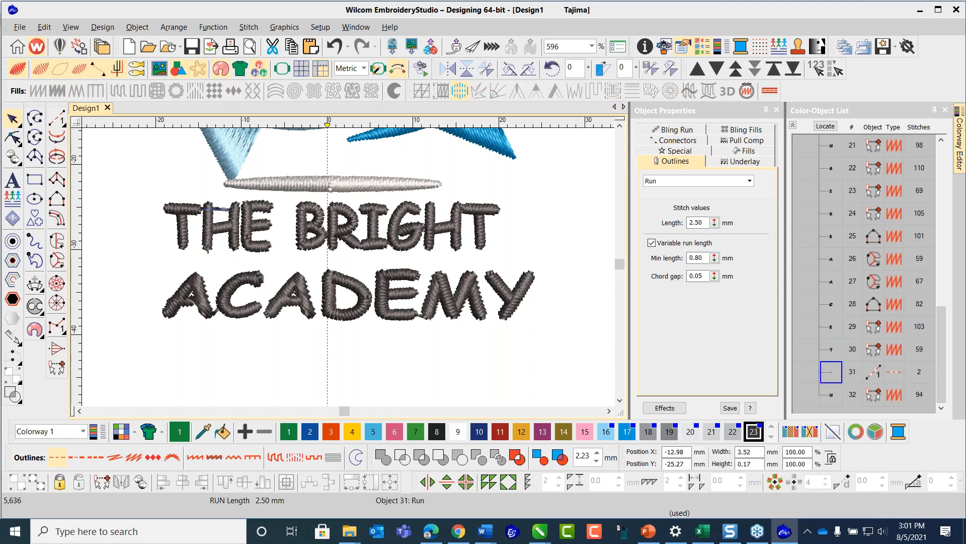
{"action": "key", "text": "Delete"}
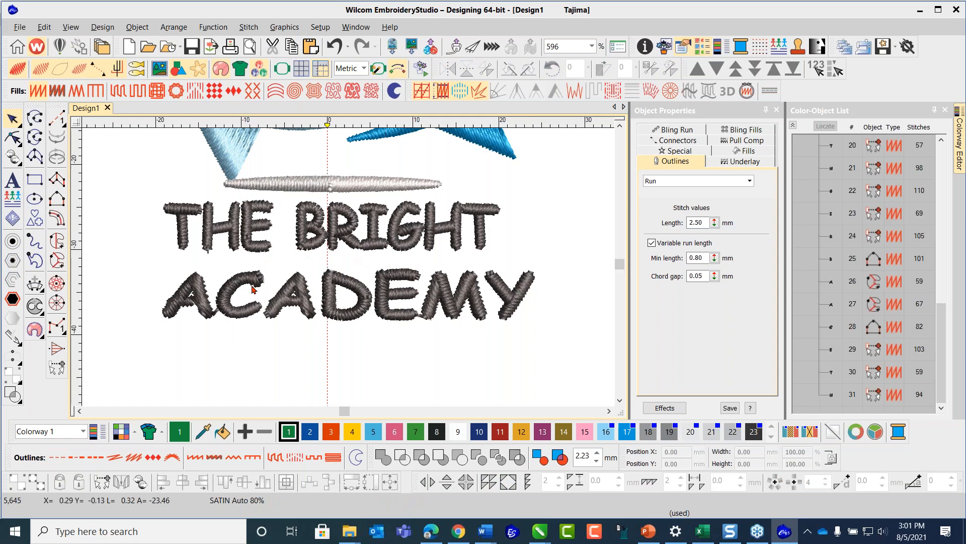
- Turn both letter A shapes of ACADEMY from complex turning into branched objects, and float the Edit Tools toolbar beside the design
{"action": "scroll", "coordinate": [345, 276], "scroll_direction": "up", "scroll_amount": 2}
{"action": "left_click", "coordinate": [388, 294]}
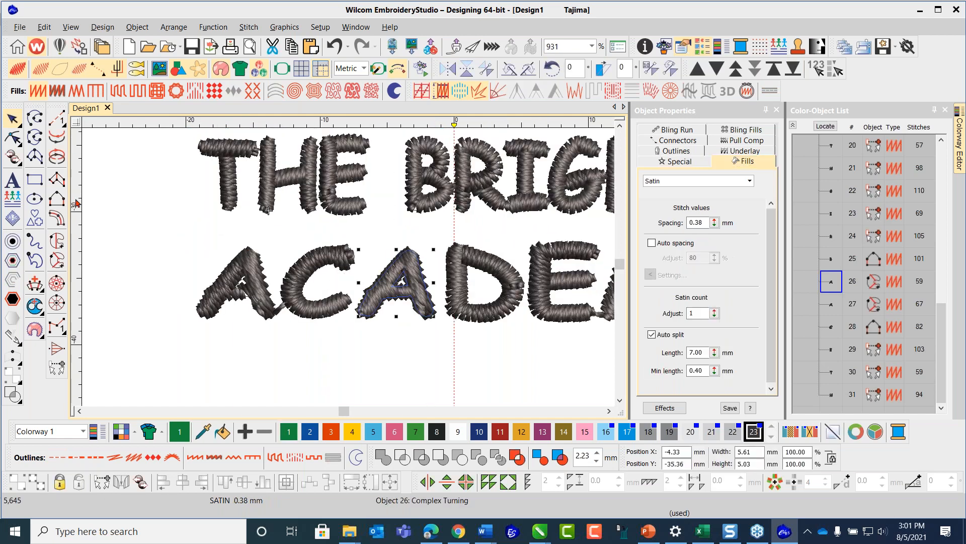
{"action": "left_click", "coordinate": [21, 168]}
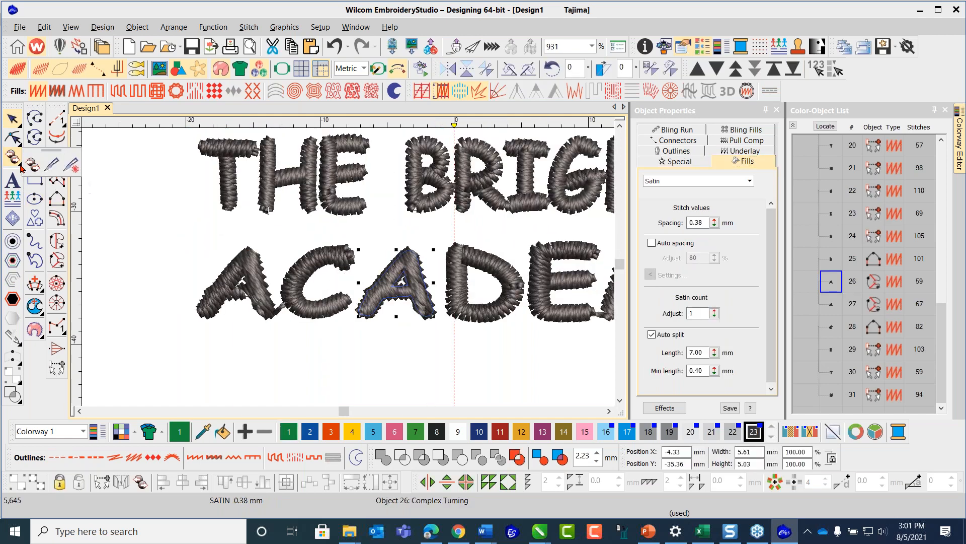
{"action": "left_click", "coordinate": [71, 166]}
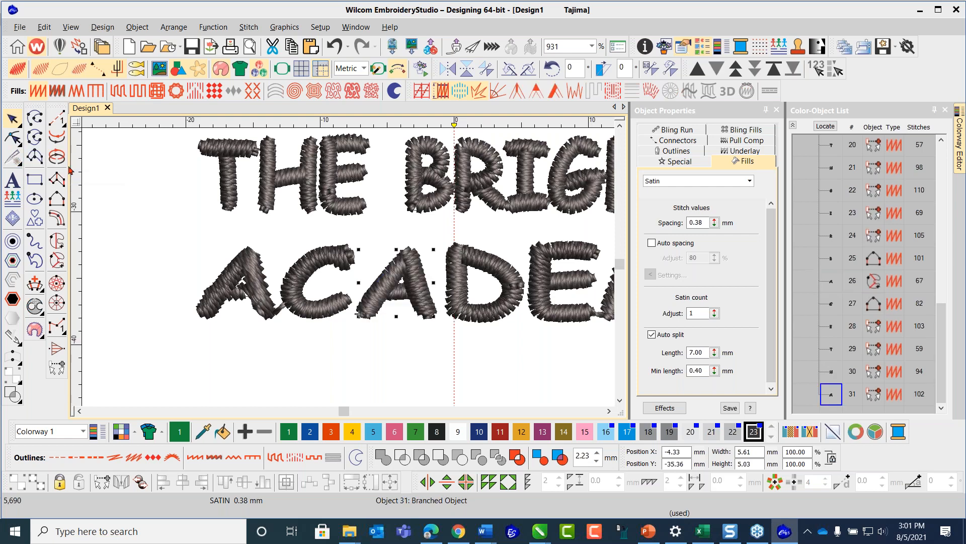
{"action": "left_click", "coordinate": [22, 169]}
{"action": "left_click_drag", "start_coordinate": [47, 157], "coordinate": [147, 165]}
{"action": "left_click", "coordinate": [254, 291]}
{"action": "left_click", "coordinate": [174, 179]}
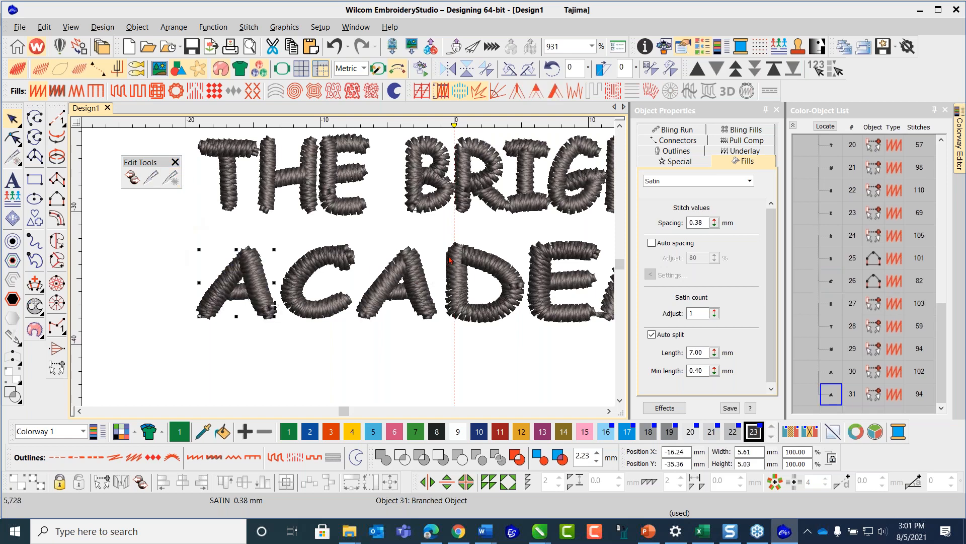
- Examine the stitching of the THE BRIGHT ACADEMY lettering, then of the ring, circles and open book above it
{"action": "scroll", "coordinate": [515, 271], "scroll_direction": "down", "scroll_amount": 1}
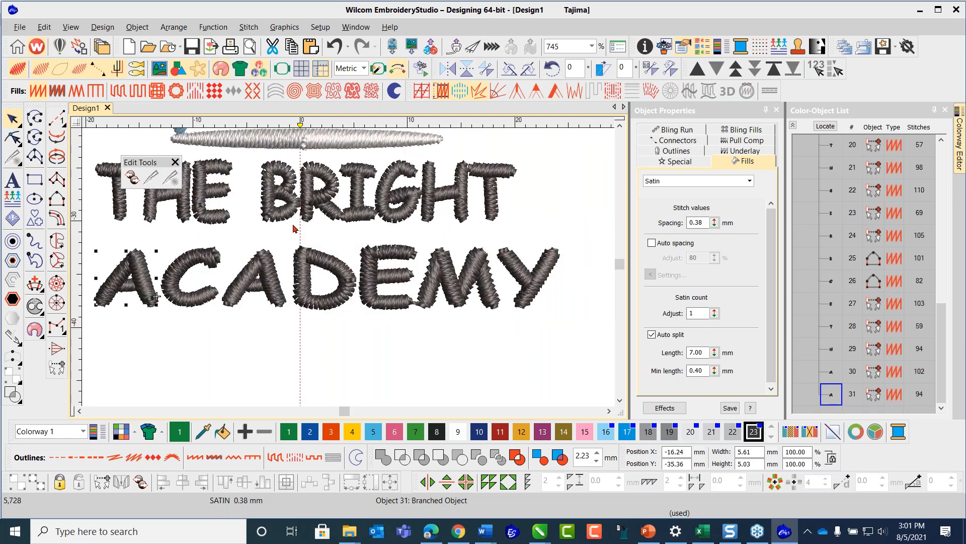
{"action": "scroll", "coordinate": [350, 270], "scroll_direction": "down", "scroll_amount": 1}
{"action": "left_click", "coordinate": [169, 243]}
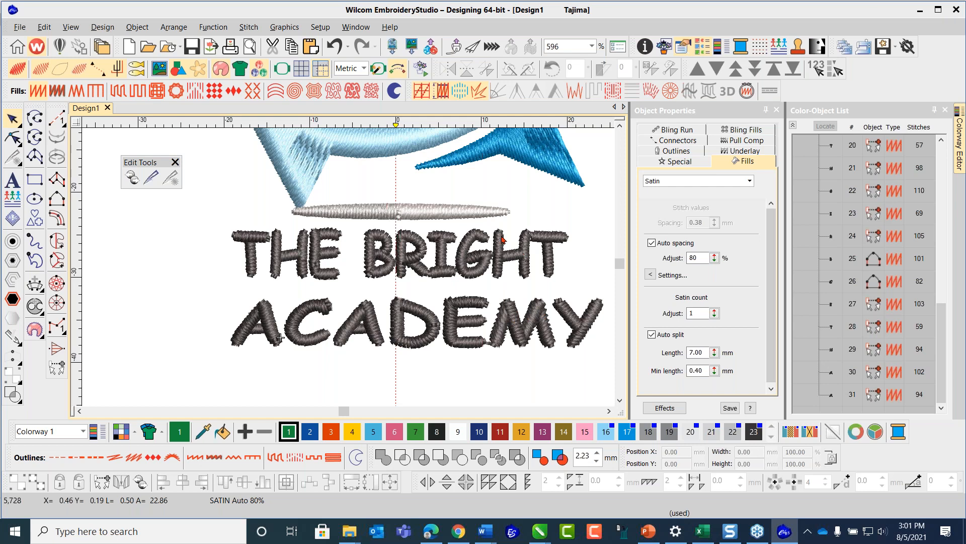
{"action": "scroll", "coordinate": [351, 272], "scroll_direction": "down", "scroll_amount": 1}
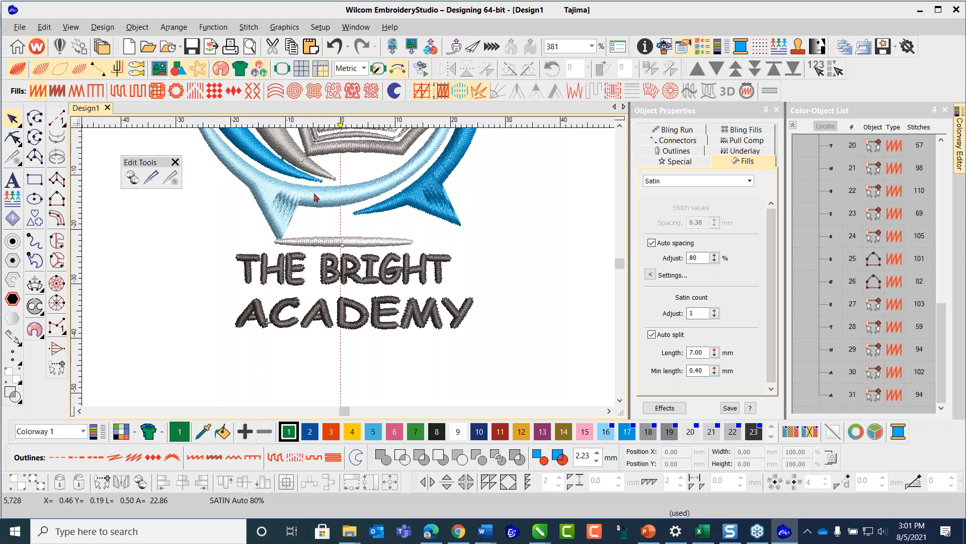
{"action": "scroll", "coordinate": [314, 192], "scroll_direction": "down", "scroll_amount": 1}
{"action": "scroll", "coordinate": [349, 271], "scroll_direction": "down", "scroll_amount": 1}
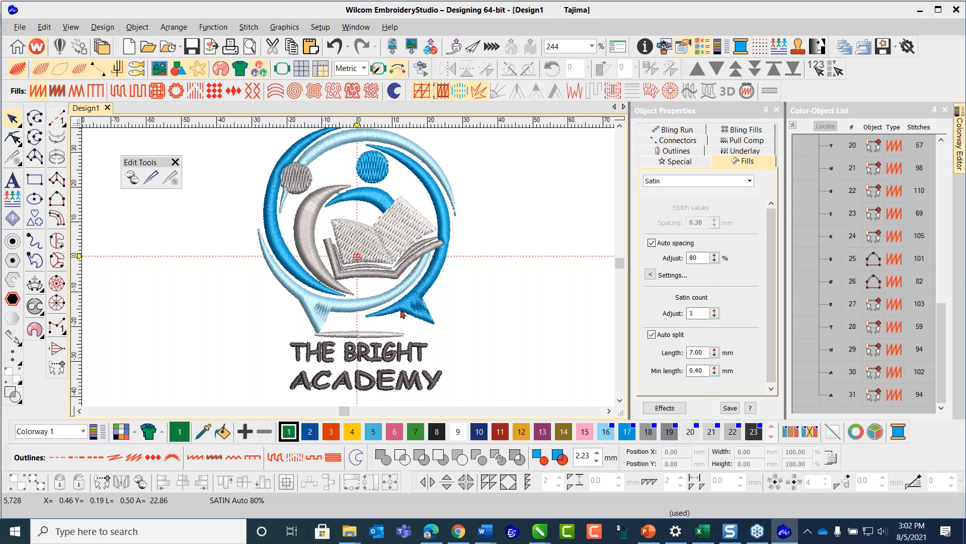
{"action": "scroll", "coordinate": [303, 215], "scroll_direction": "up", "scroll_amount": 2}
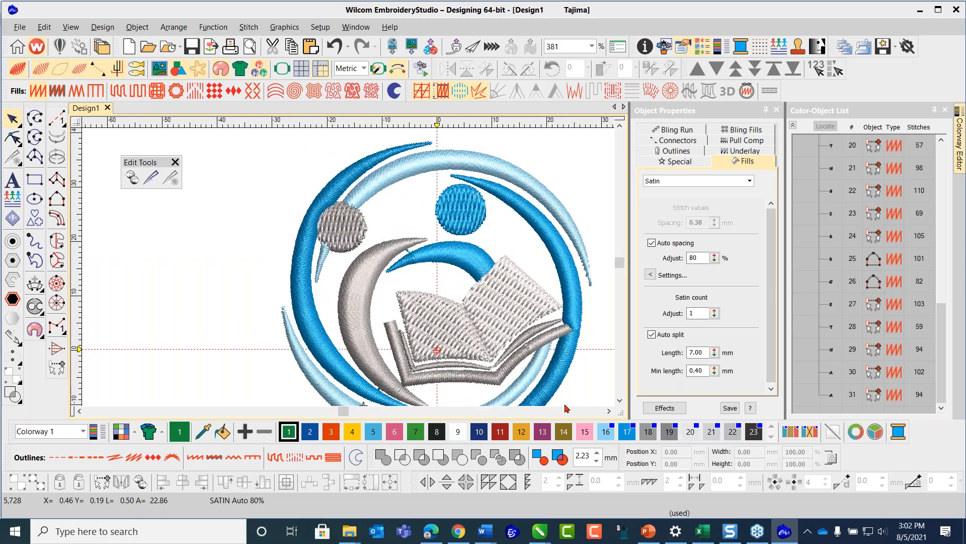
{"action": "key", "text": "alt+Tab"}
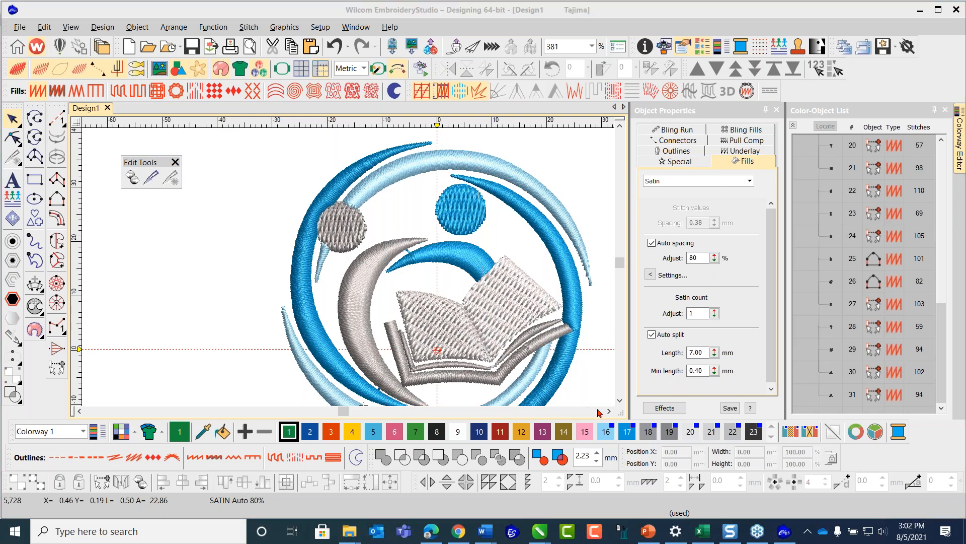
{"action": "scroll", "coordinate": [292, 272], "scroll_direction": "down", "scroll_amount": 2}
{"action": "scroll", "coordinate": [277, 272], "scroll_direction": "up", "scroll_amount": 1}
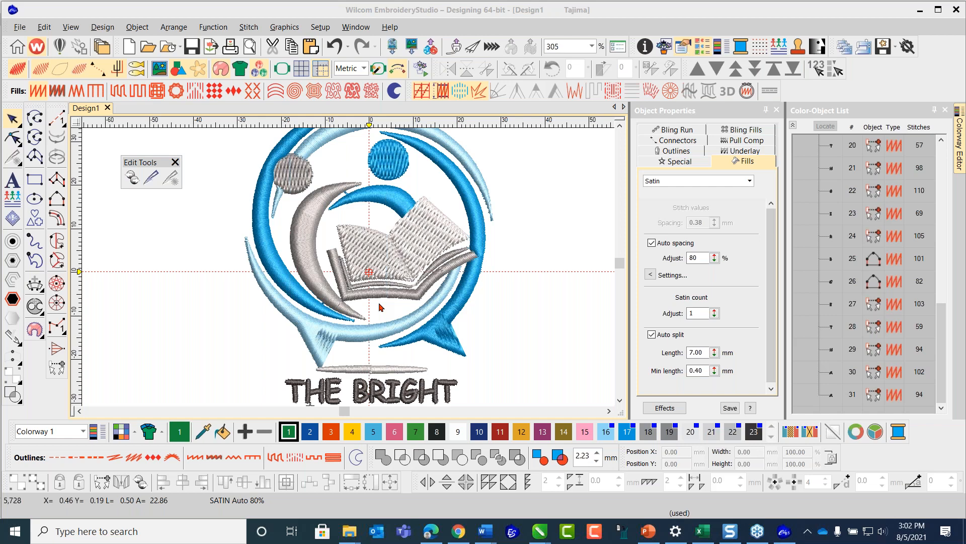
{"action": "scroll", "coordinate": [350, 272], "scroll_direction": "up", "scroll_amount": 2}
- Inspect the light blue ring arc and its small separate tail below the grey circle, checking their places in the stitching sequence
{"action": "left_click", "coordinate": [330, 215]}
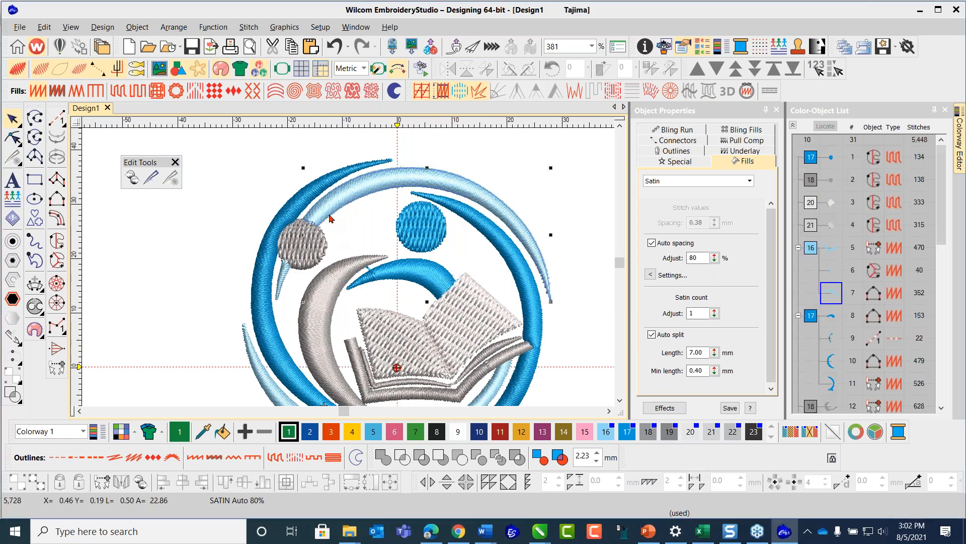
{"action": "left_click", "coordinate": [830, 271]}
{"action": "left_click", "coordinate": [577, 177]}
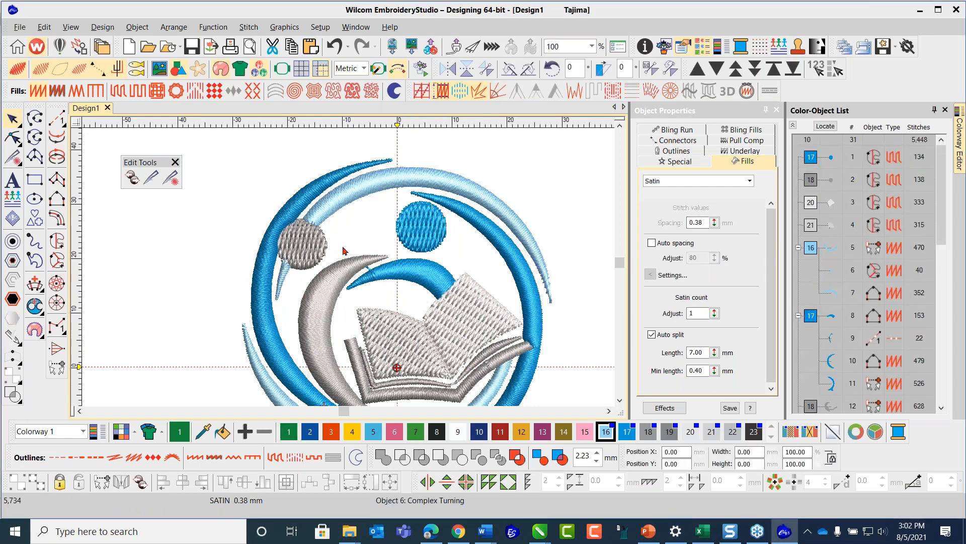
{"action": "left_click", "coordinate": [350, 206]}
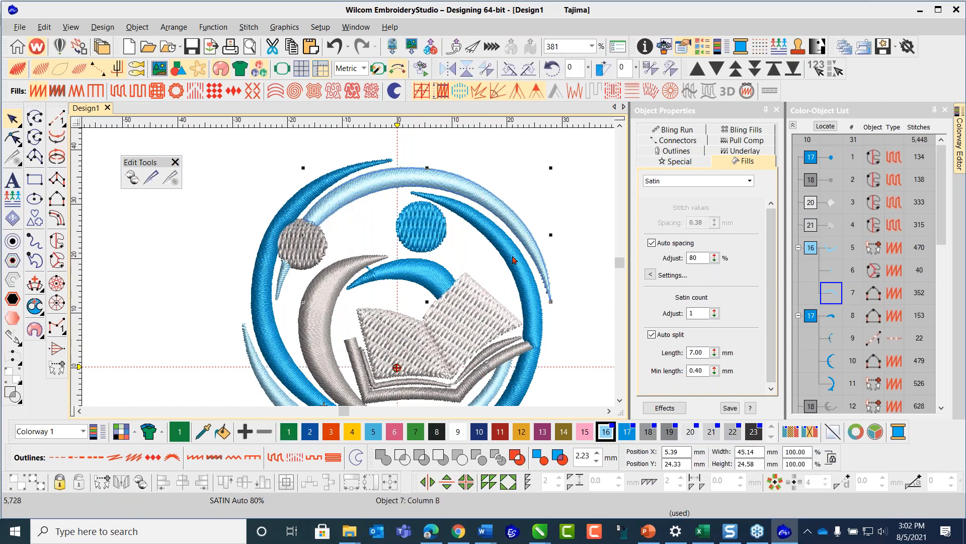
{"action": "left_click", "coordinate": [577, 161]}
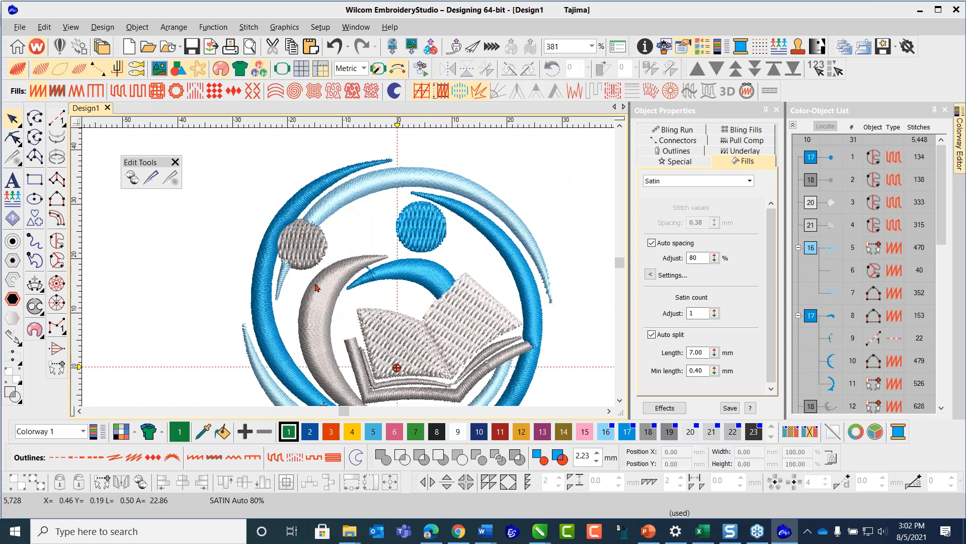
{"action": "left_click", "coordinate": [284, 282]}
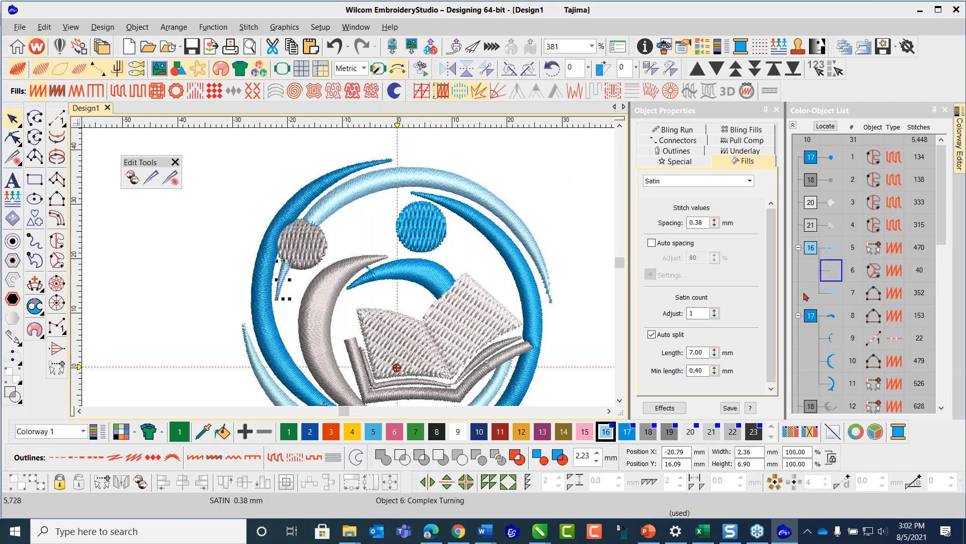
{"action": "left_click", "coordinate": [832, 292]}
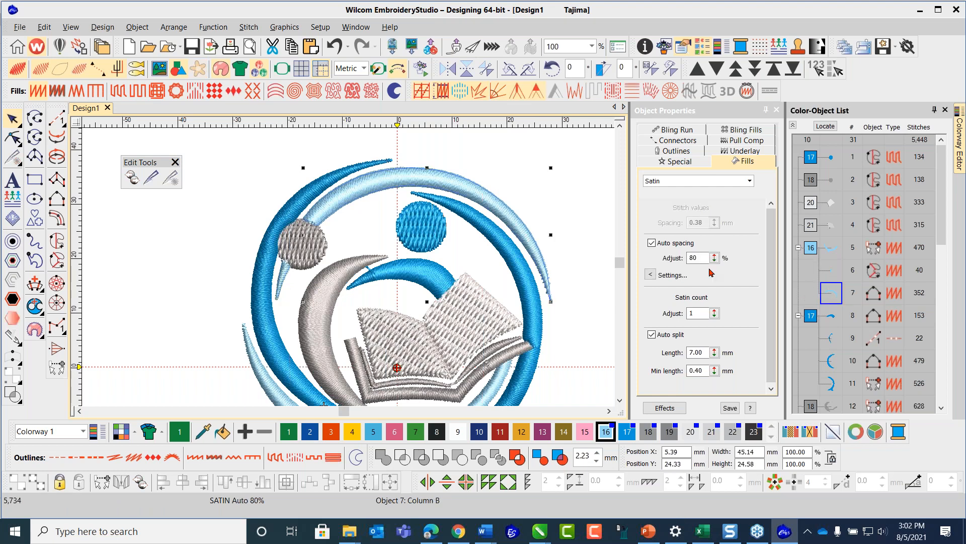
- Digitize a run stitch in colour 16 across the grey circle, from the small light blue tail to the light blue arc
{"action": "left_click", "coordinate": [57, 119]}
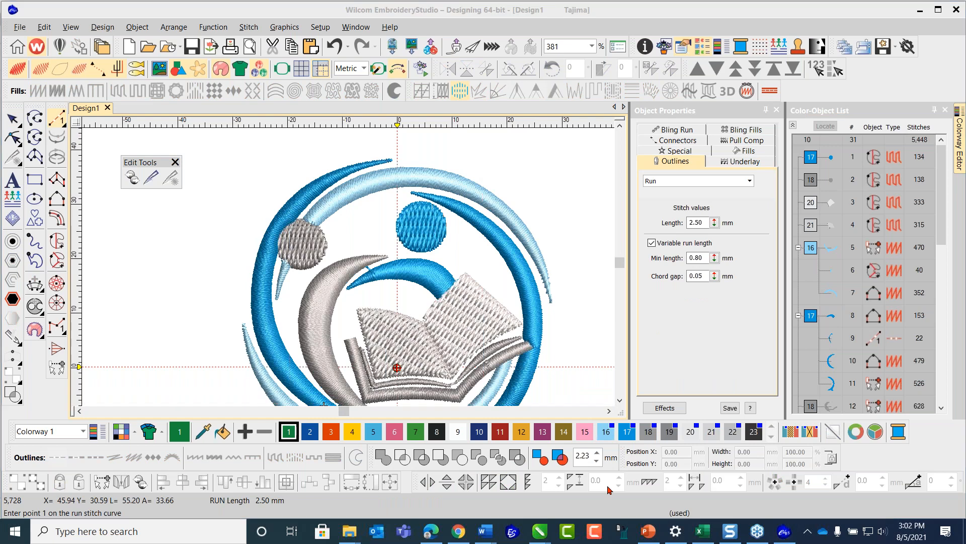
{"action": "left_click", "coordinate": [606, 431]}
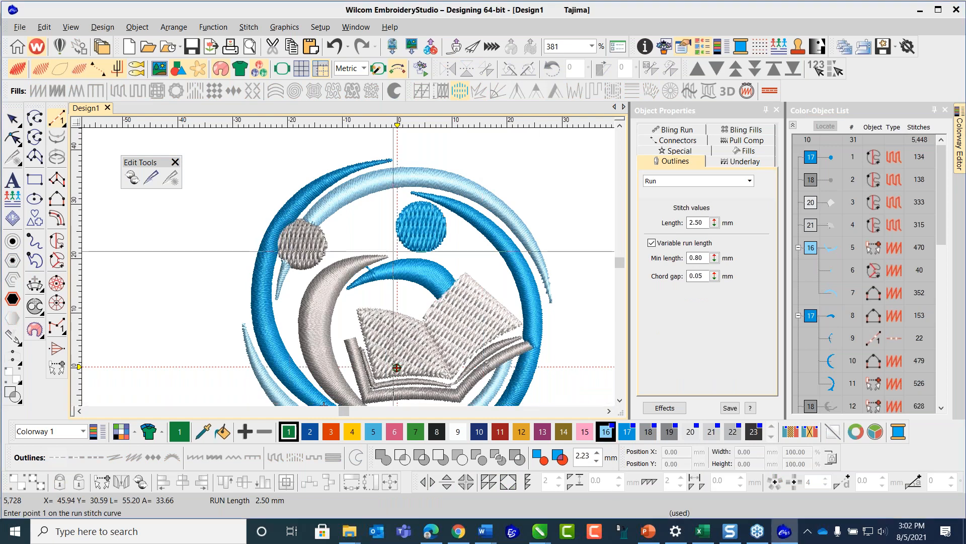
{"action": "left_click", "coordinate": [283, 264]}
{"action": "left_click", "coordinate": [309, 221]}
{"action": "key", "text": "Return"}
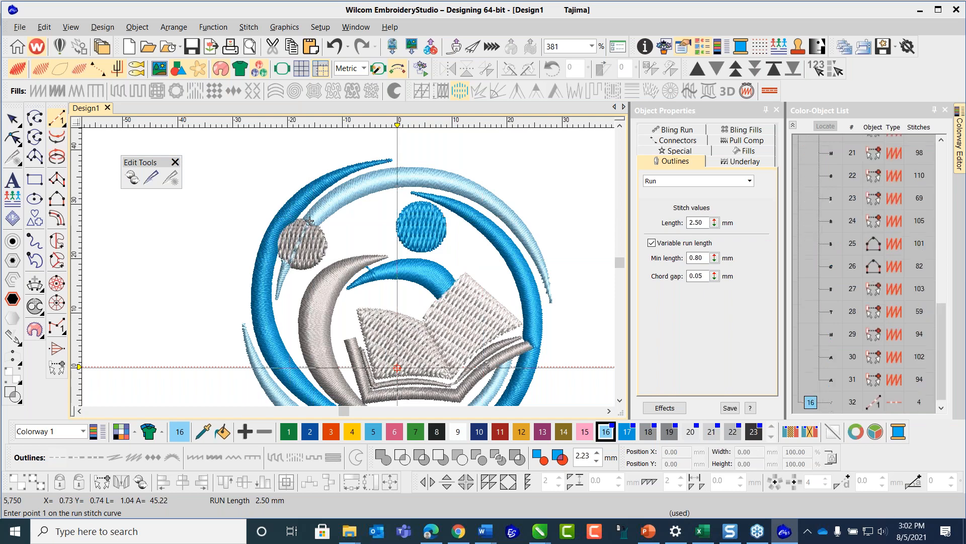
{"action": "key", "text": "Escape"}
{"action": "left_click", "coordinate": [483, 168]}
- Select the light blue tail, the run stitch and the large arc in that order, and resequence them by selection
{"action": "left_click", "coordinate": [285, 285]}
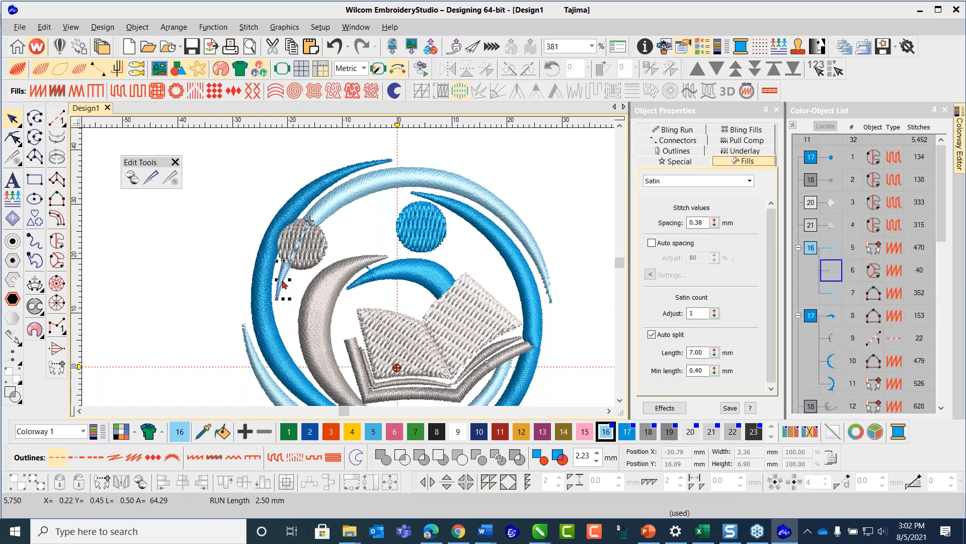
{"action": "left_click", "coordinate": [298, 245], "text": "ctrl"}
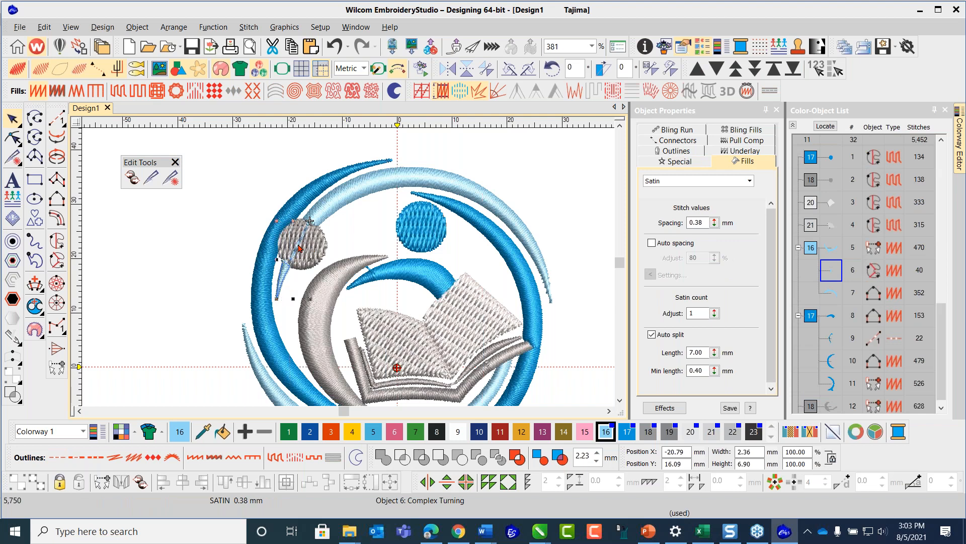
{"action": "left_click", "coordinate": [309, 220], "text": "ctrl"}
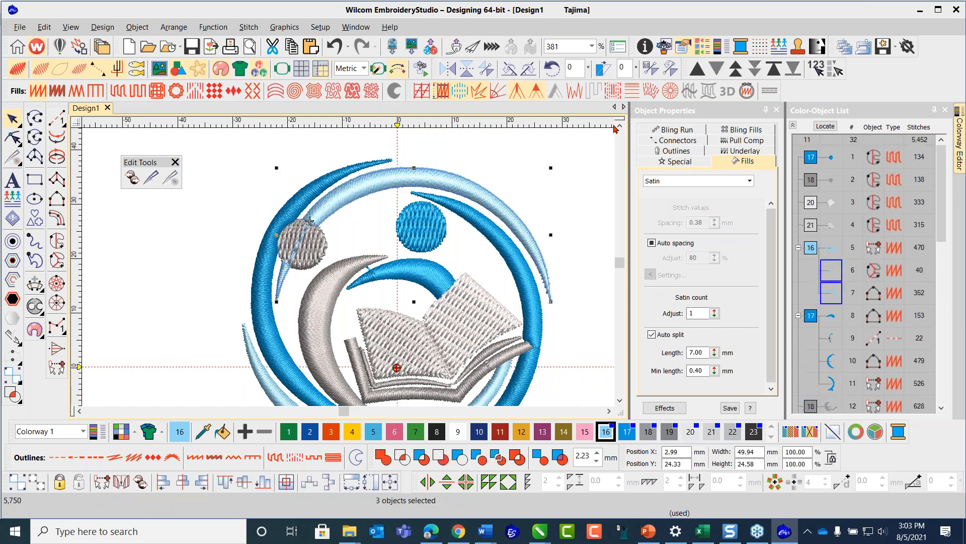
{"action": "left_click", "coordinate": [816, 69]}
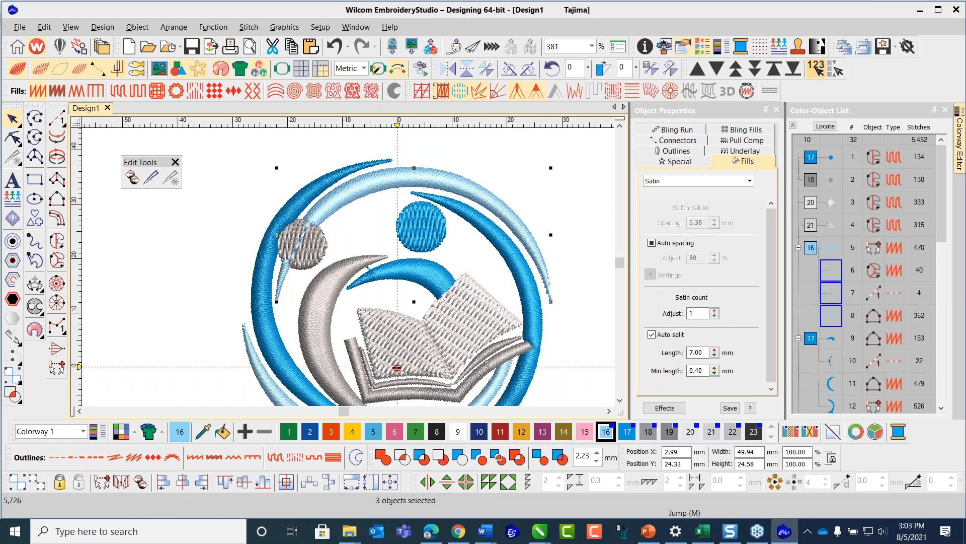
{"action": "left_click", "coordinate": [571, 156]}
- Move the grey circle in the stitching sequence to just before the grey crescent in colour 18
{"action": "left_click", "coordinate": [831, 182]}
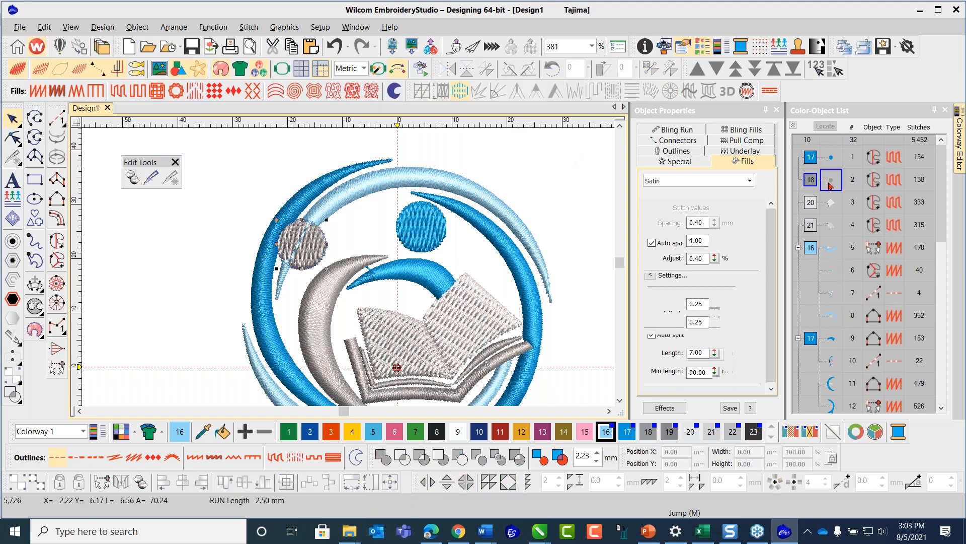
{"action": "left_click_drag", "start_coordinate": [942, 223], "coordinate": [942, 166]}
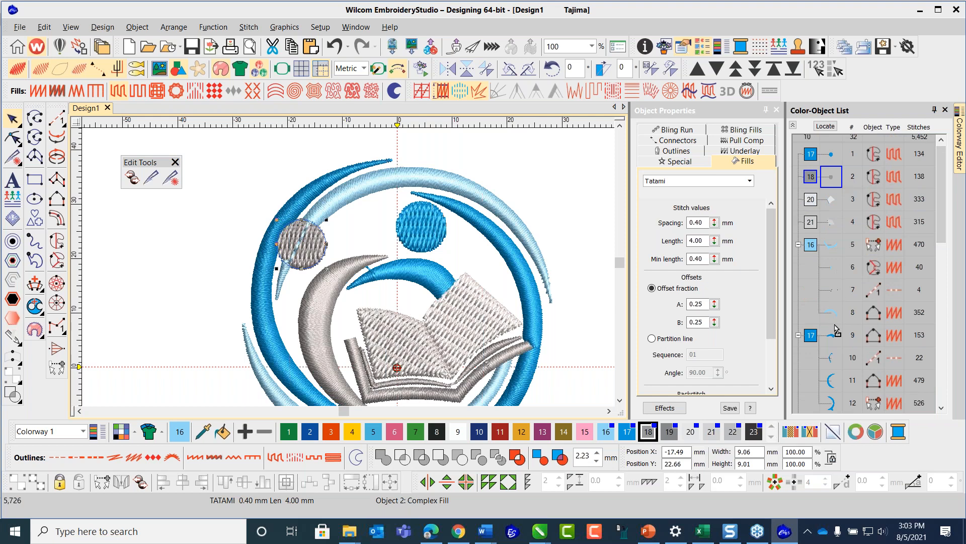
{"action": "scroll", "coordinate": [831, 410], "scroll_direction": "down", "scroll_amount": 3}
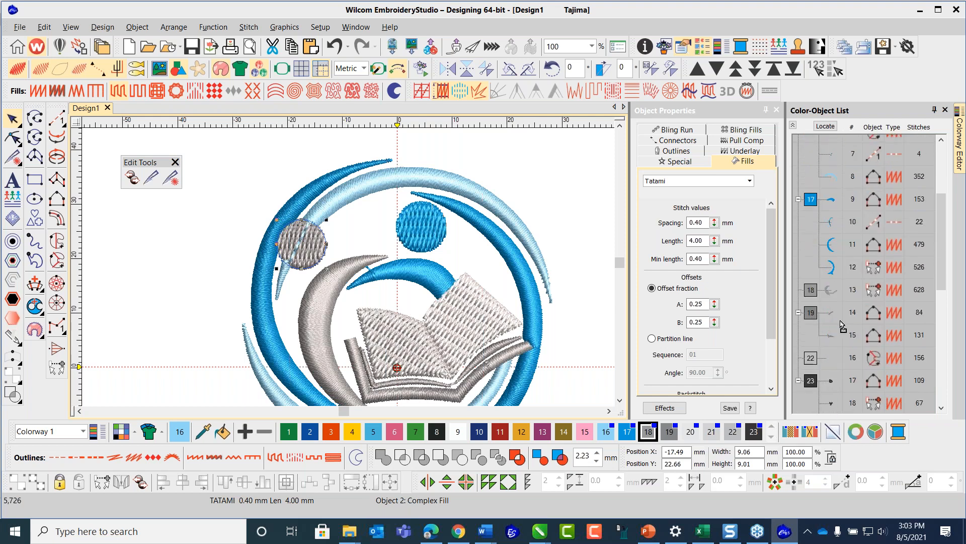
{"action": "left_click_drag", "start_coordinate": [834, 287], "coordinate": [833, 286]}
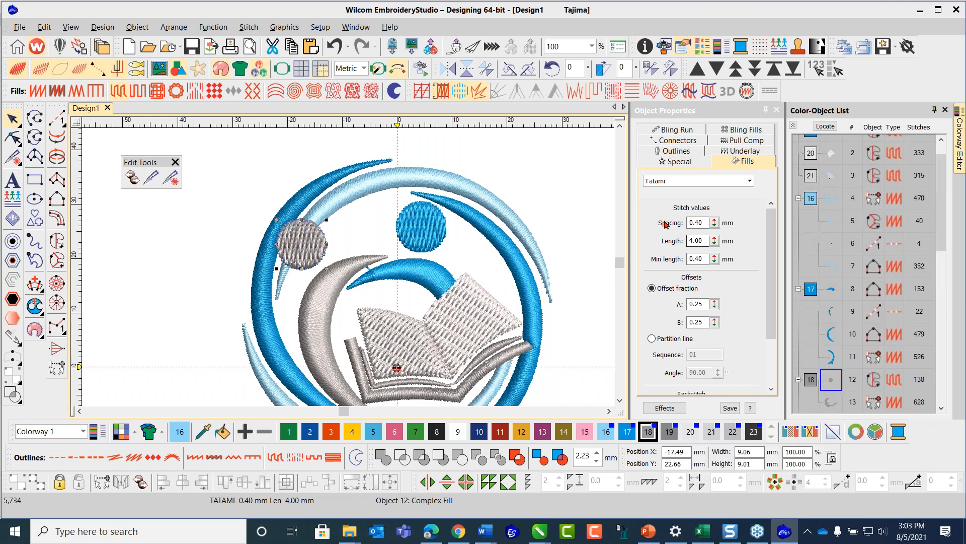
{"action": "left_click", "coordinate": [562, 164]}
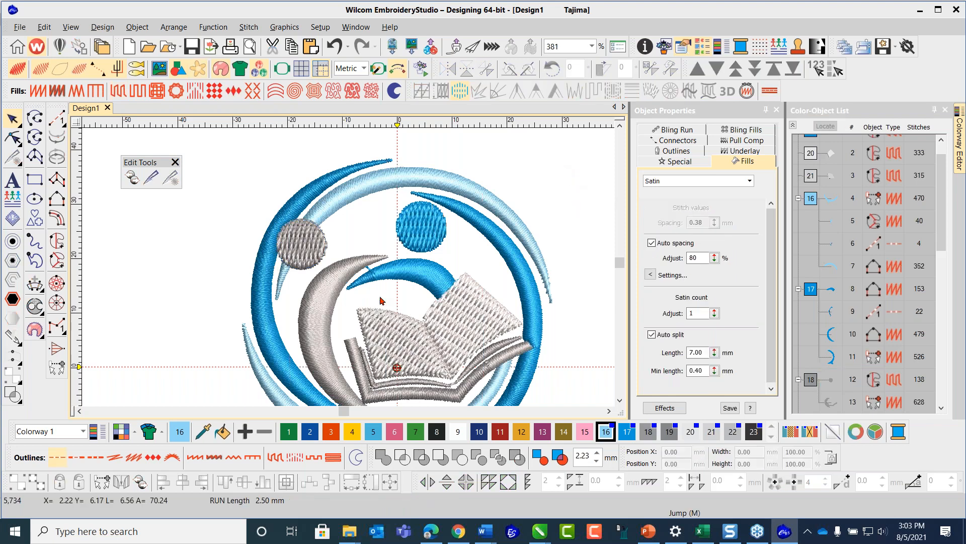
- Inspect the inner blue arc, the run stitch beneath the grey crescent and their reshape points in colour 17
{"action": "left_click", "coordinate": [382, 281]}
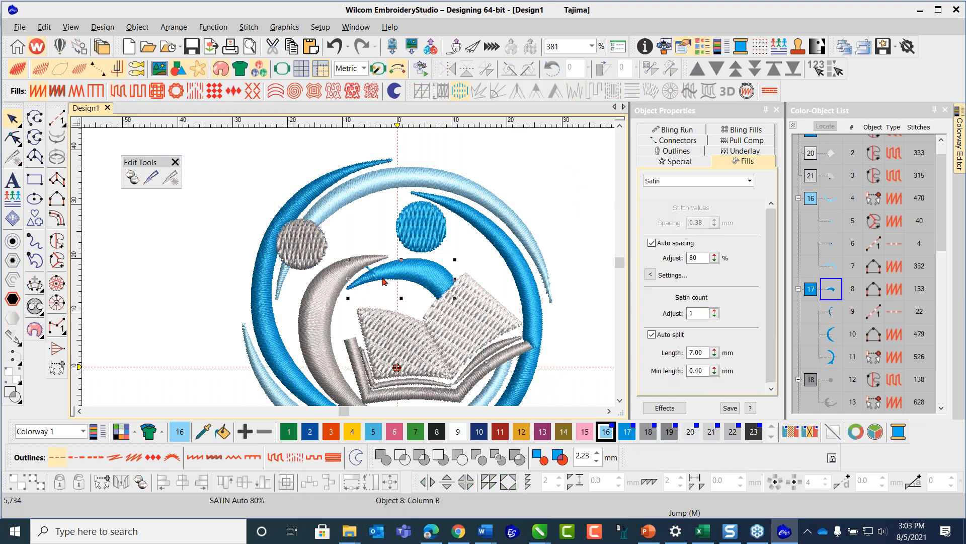
{"action": "left_click", "coordinate": [830, 312]}
{"action": "scroll", "coordinate": [831, 313], "scroll_direction": "down", "scroll_amount": 2}
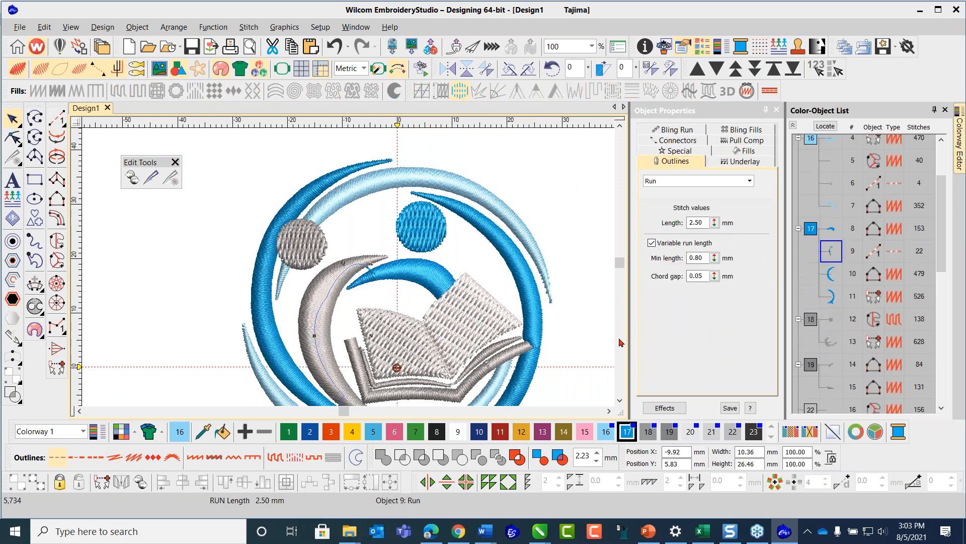
{"action": "scroll", "coordinate": [296, 317], "scroll_direction": "down", "scroll_amount": 2}
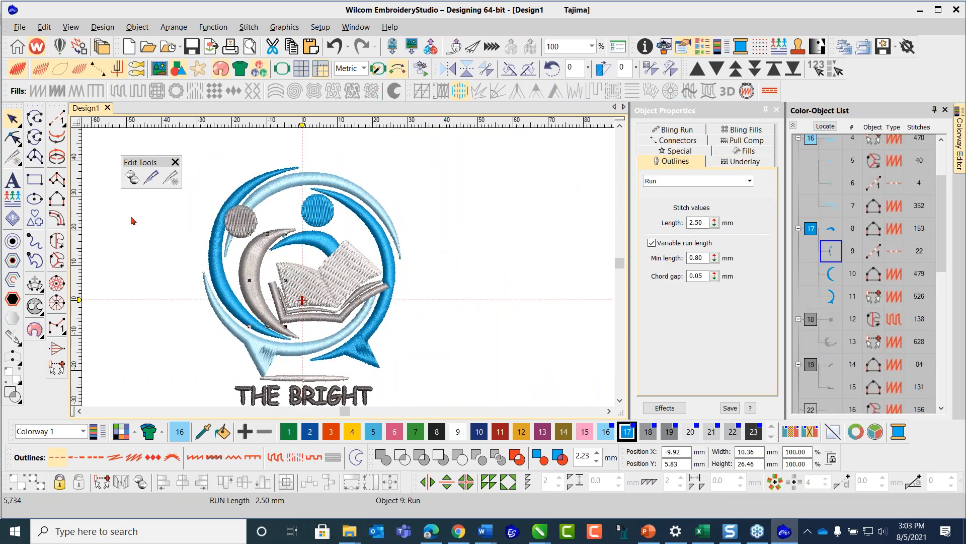
{"action": "scroll", "coordinate": [130, 220], "scroll_direction": "up", "scroll_amount": 1}
{"action": "left_click", "coordinate": [13, 137]}
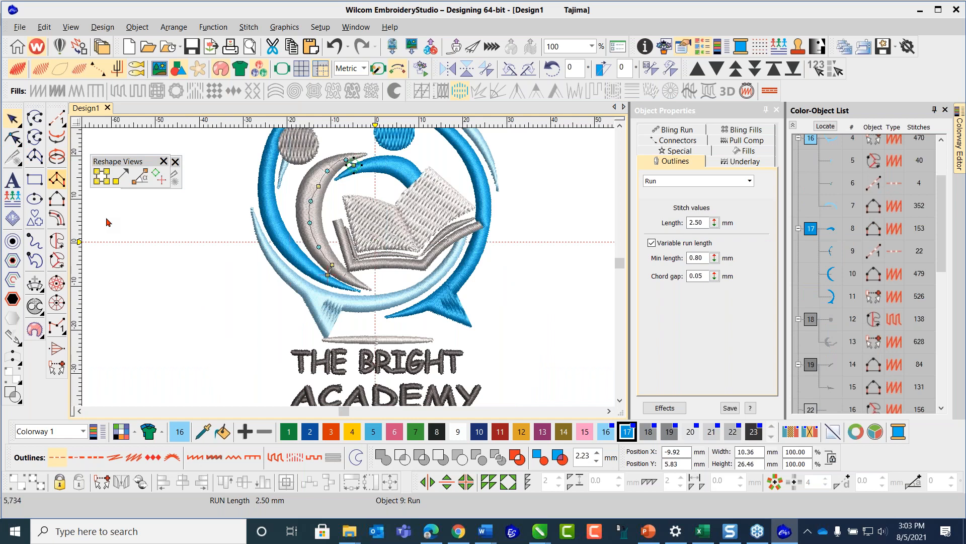
{"action": "left_click", "coordinate": [331, 291]}
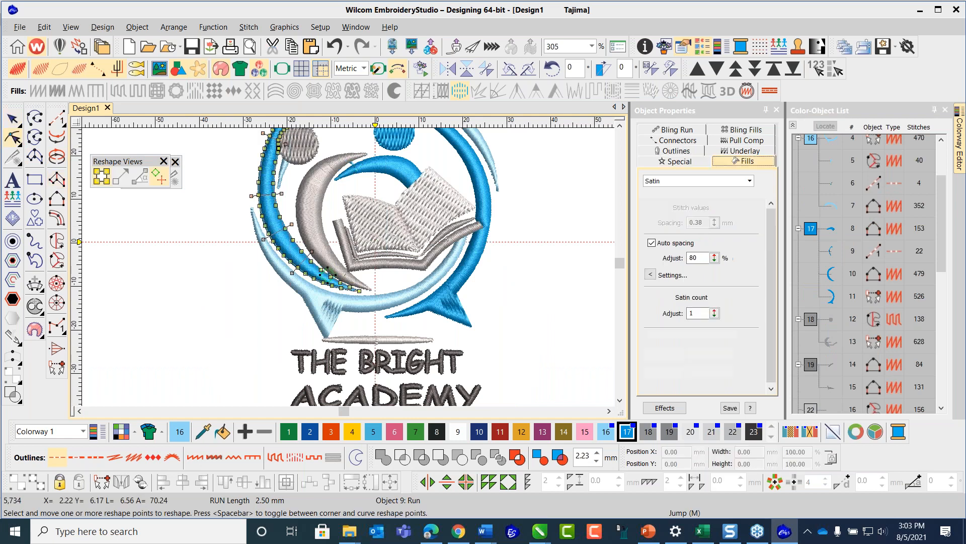
{"action": "left_click", "coordinate": [12, 119]}
{"action": "key", "text": "Escape"}
{"action": "scroll", "coordinate": [336, 256], "scroll_direction": "down", "scroll_amount": 1}
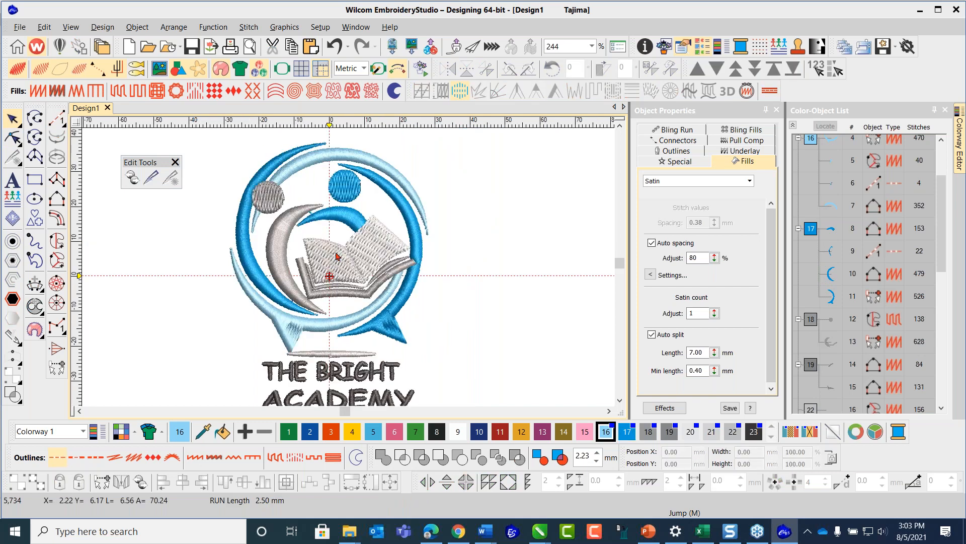
- Play the design's stitching sequence in the Stitch Player and raise the playback speed to 3540 s/m
{"action": "scroll", "coordinate": [320, 236], "scroll_direction": "down", "scroll_amount": 1}
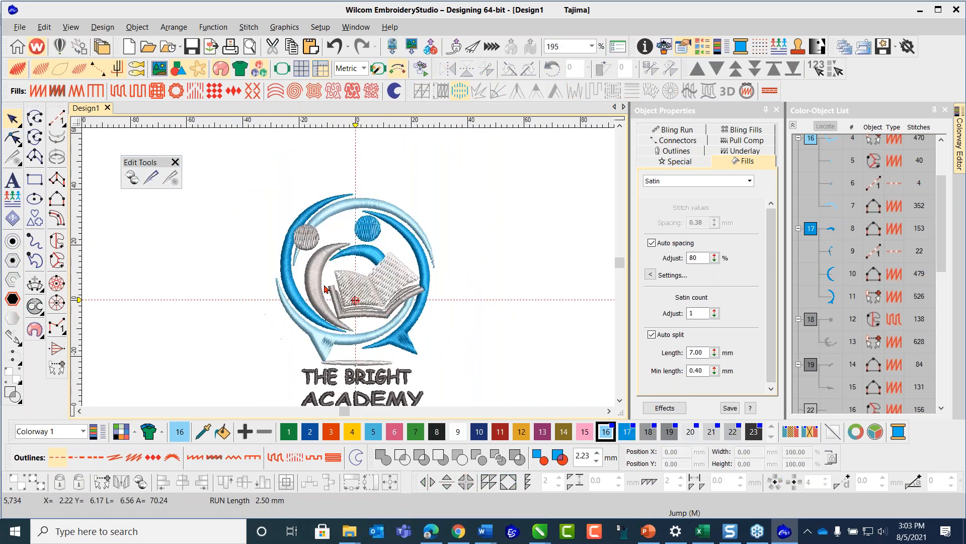
{"action": "scroll", "coordinate": [364, 207], "scroll_direction": "up", "scroll_amount": 1}
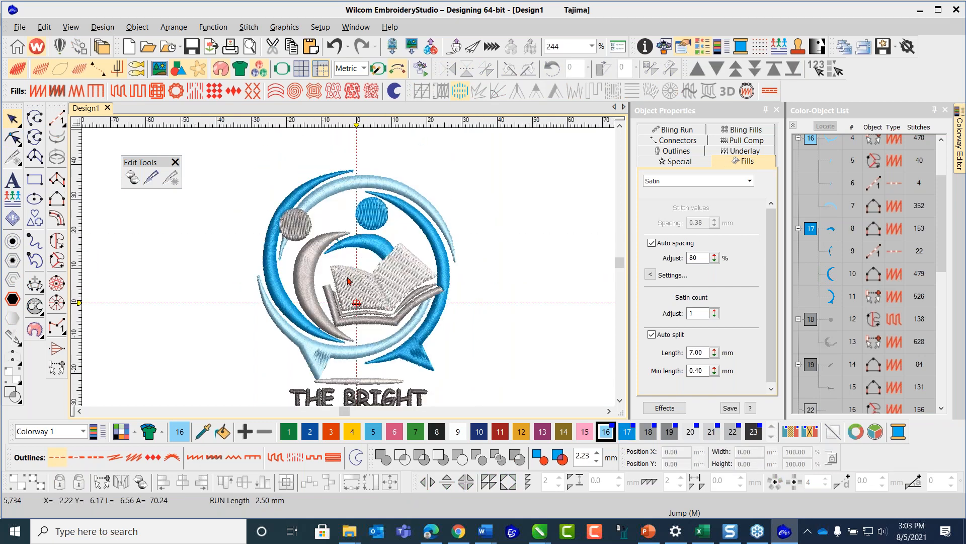
{"action": "scroll", "coordinate": [348, 277], "scroll_direction": "down", "scroll_amount": 1}
{"action": "scroll", "coordinate": [347, 274], "scroll_direction": "up", "scroll_amount": 1}
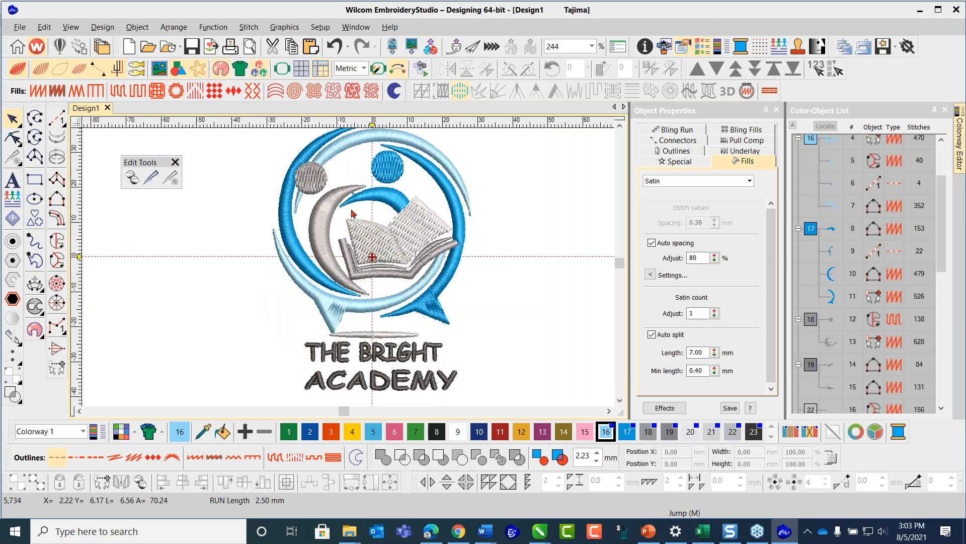
{"action": "left_click", "coordinate": [421, 68]}
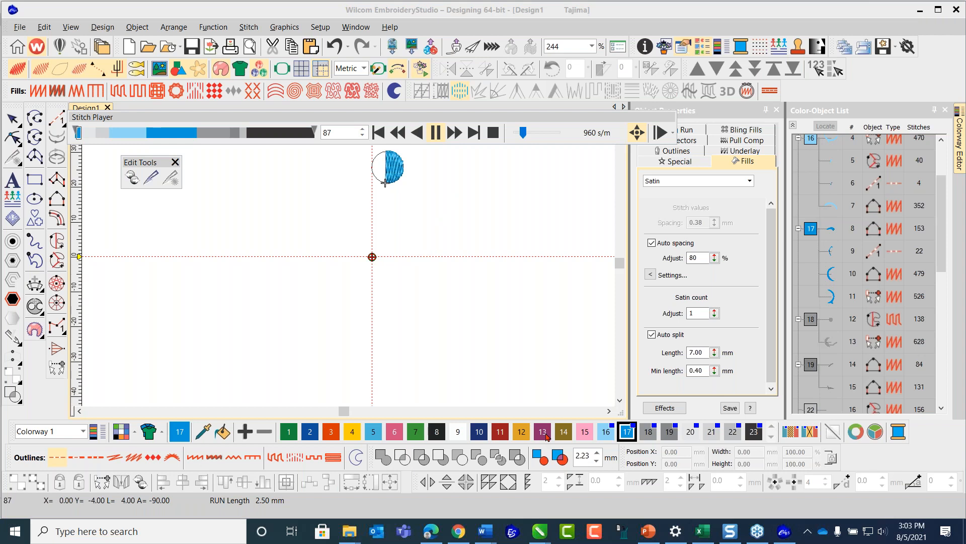
{"action": "left_click", "coordinate": [437, 136]}
{"action": "left_click_drag", "start_coordinate": [522, 134], "coordinate": [534, 134]}
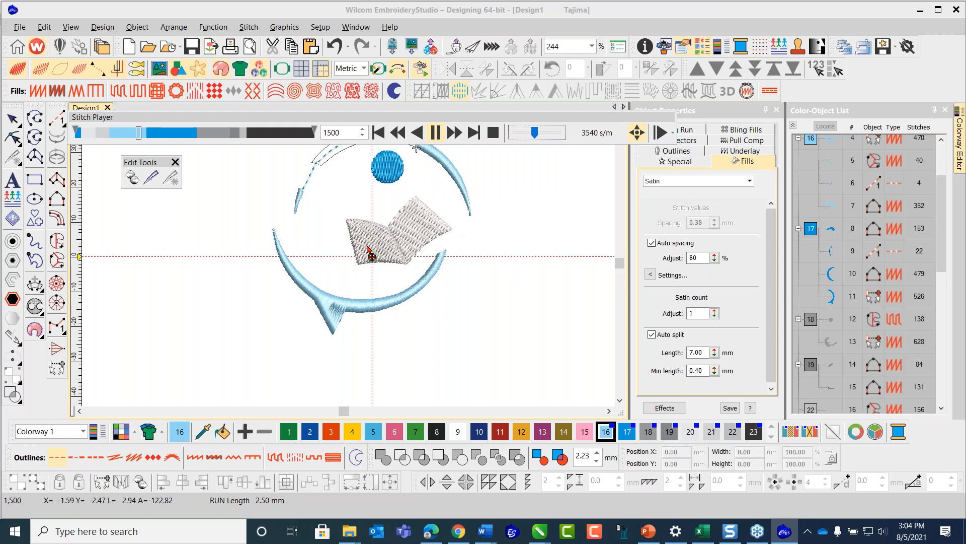
- Raise the Stitch Player speed to 8220 s/m, watch the remaining stitch-out through the lettering and stop the player
{"action": "scroll", "coordinate": [353, 241], "scroll_direction": "down", "scroll_amount": 1}
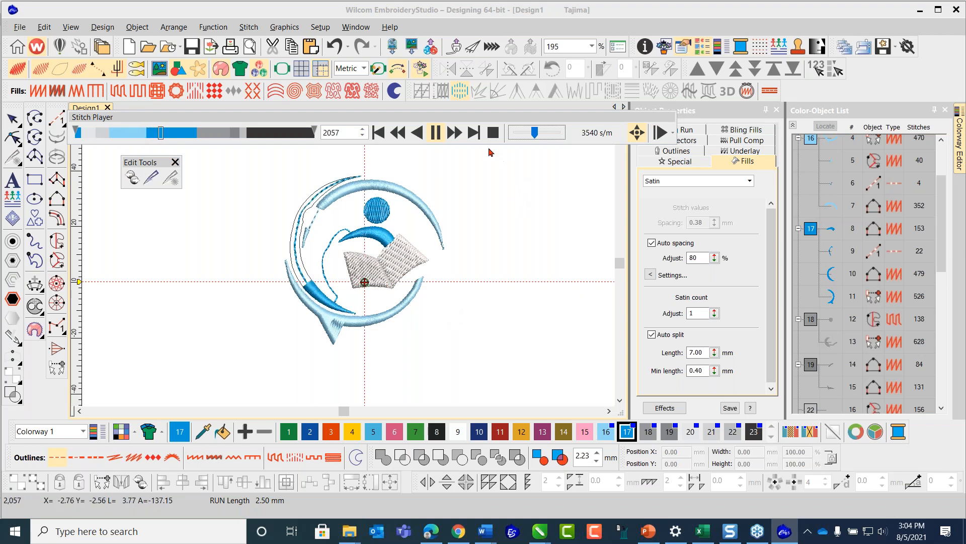
{"action": "left_click_drag", "start_coordinate": [535, 133], "coordinate": [540, 134]}
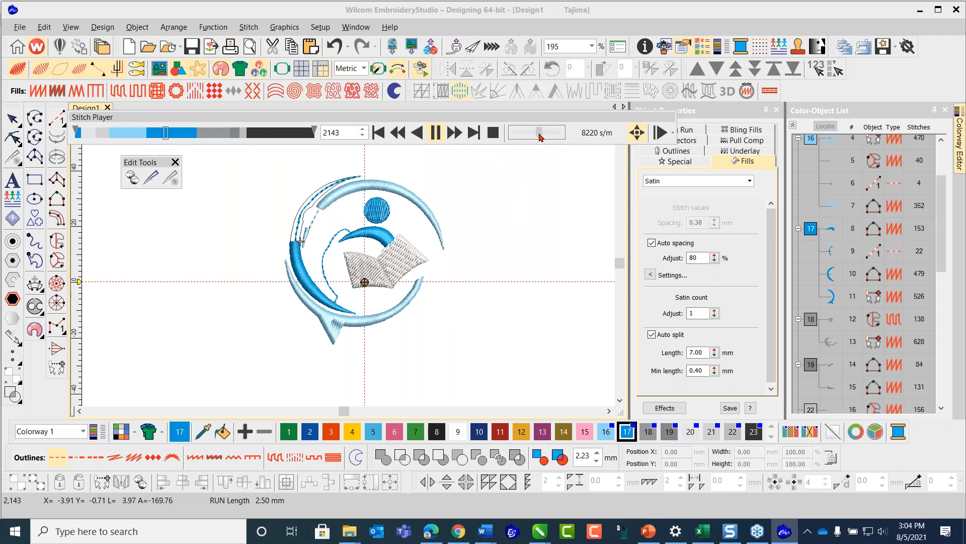
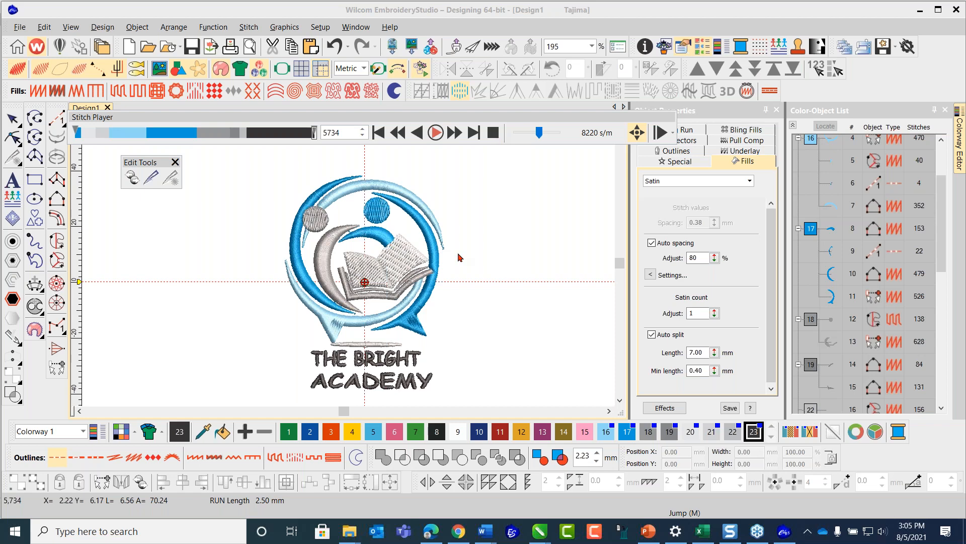
{"action": "scroll", "coordinate": [371, 364], "scroll_direction": "up", "scroll_amount": 1}
{"action": "scroll", "coordinate": [349, 272], "scroll_direction": "up", "scroll_amount": 1}
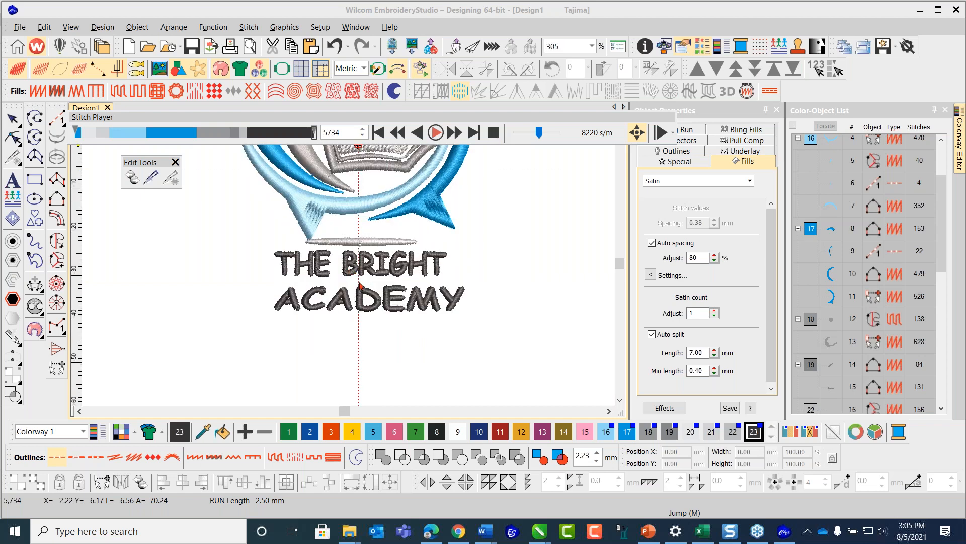
{"action": "scroll", "coordinate": [361, 282], "scroll_direction": "up", "scroll_amount": 1}
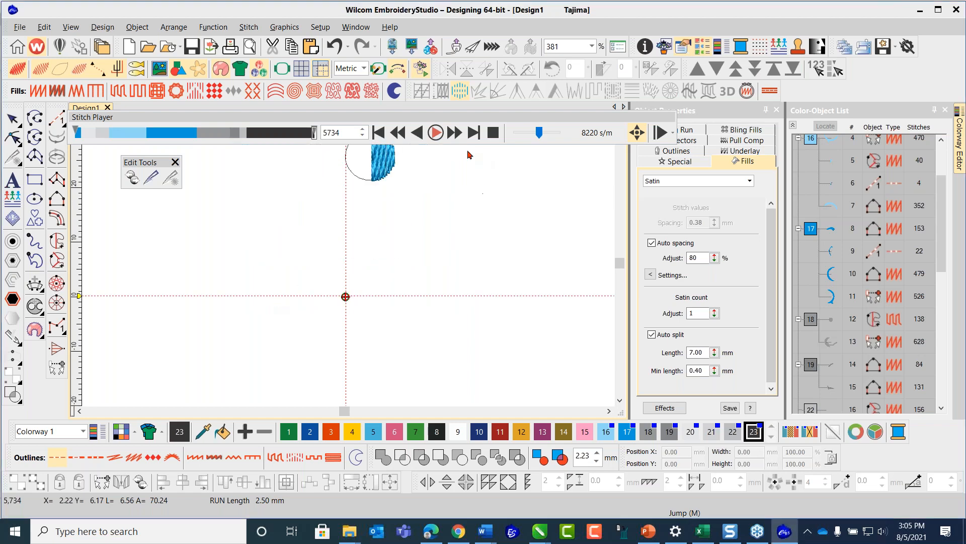
{"action": "left_click", "coordinate": [493, 133]}
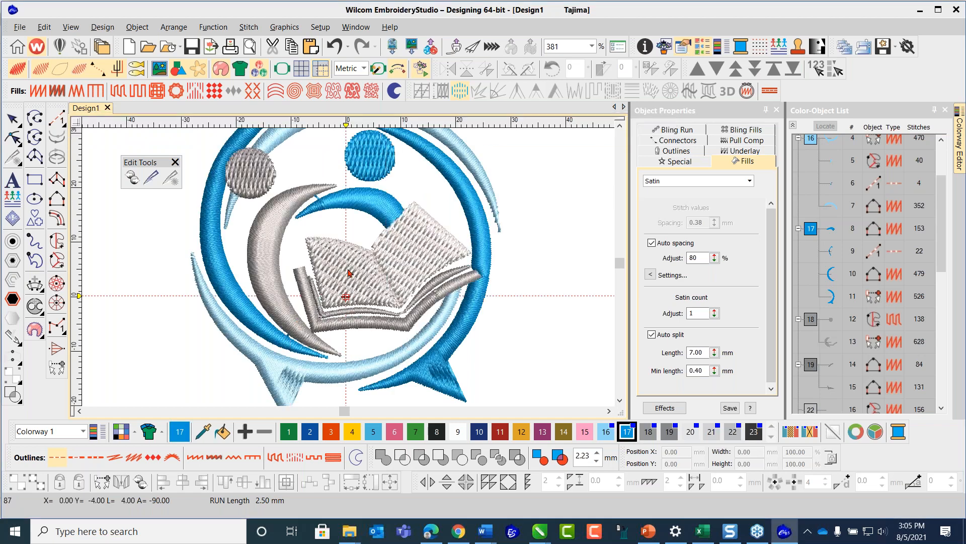
- Check where the individual letters of ACADEMY fall in the stitching sequence
{"action": "scroll", "coordinate": [348, 270], "scroll_direction": "down", "scroll_amount": 4}
{"action": "scroll", "coordinate": [327, 327], "scroll_direction": "up", "scroll_amount": 3}
{"action": "left_click", "coordinate": [292, 283]}
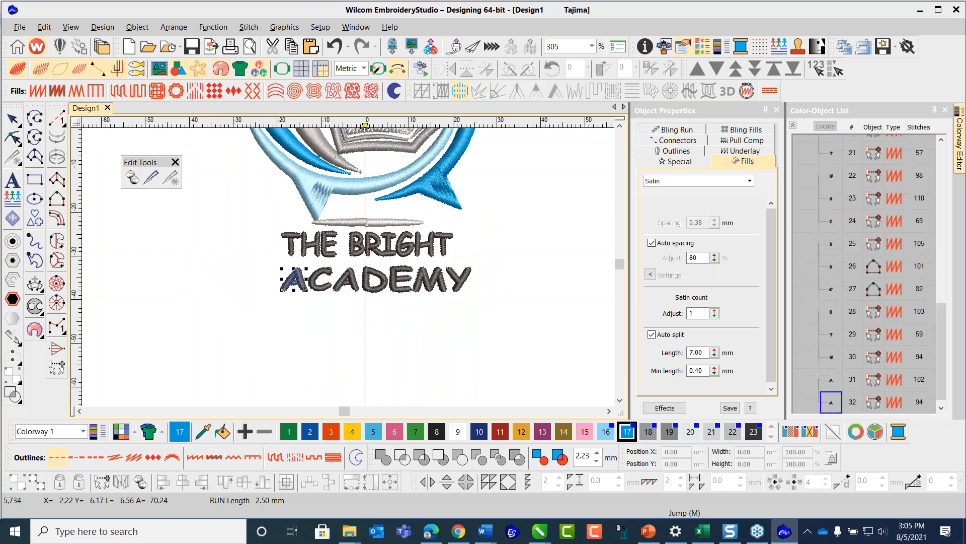
{"action": "left_click", "coordinate": [320, 291]}
{"action": "left_click", "coordinate": [346, 278]}
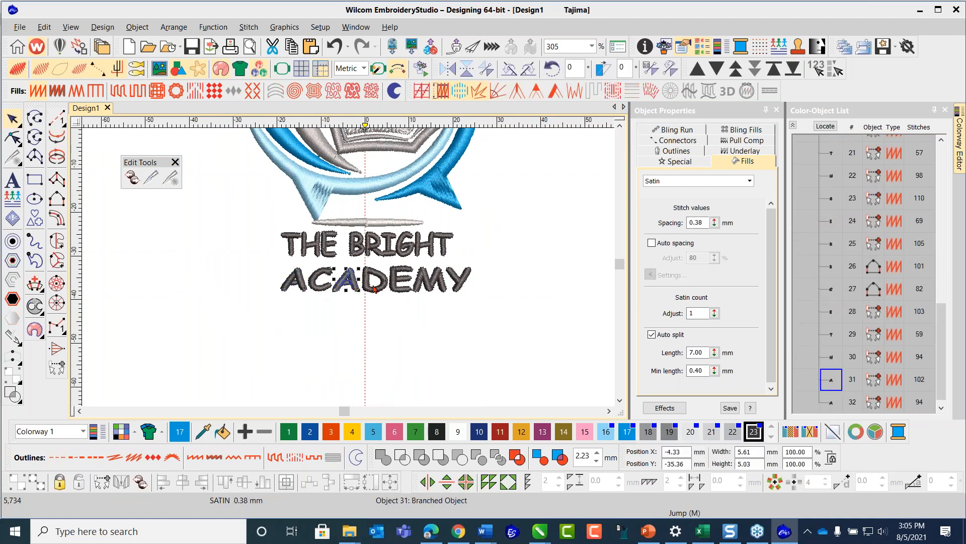
{"action": "left_click", "coordinate": [377, 277]}
{"action": "left_click", "coordinate": [424, 288]}
{"action": "left_click", "coordinate": [427, 311]}
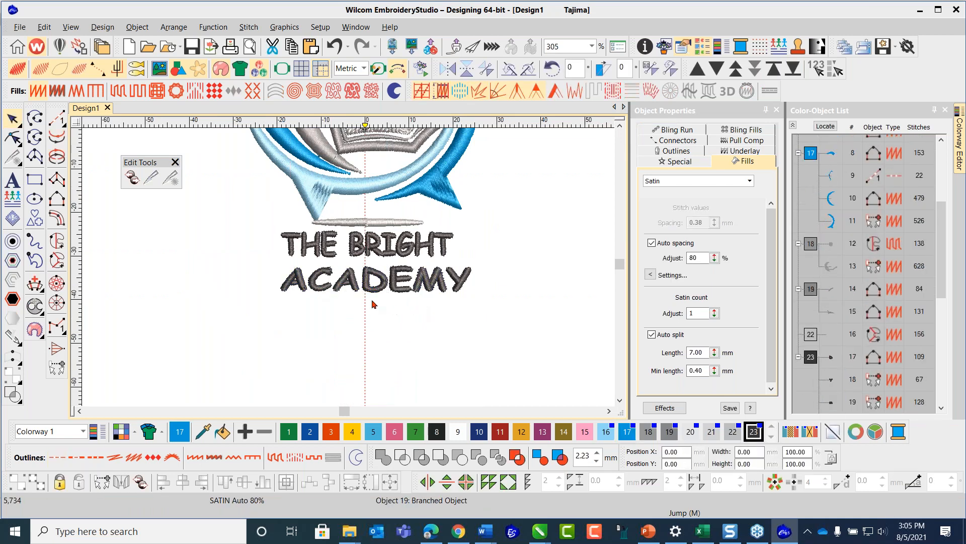
{"action": "scroll", "coordinate": [354, 261], "scroll_direction": "down", "scroll_amount": 1}
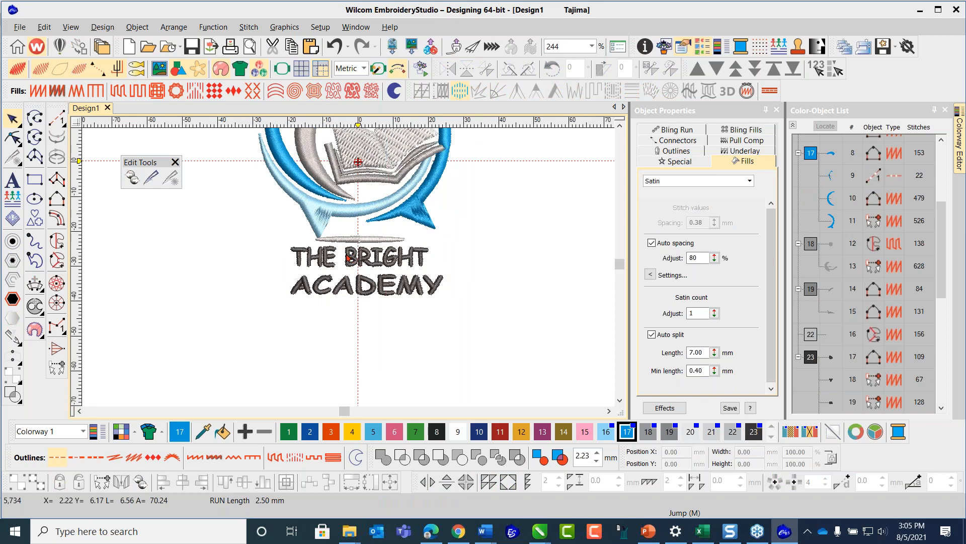
{"action": "scroll", "coordinate": [348, 257], "scroll_direction": "up", "scroll_amount": 2}
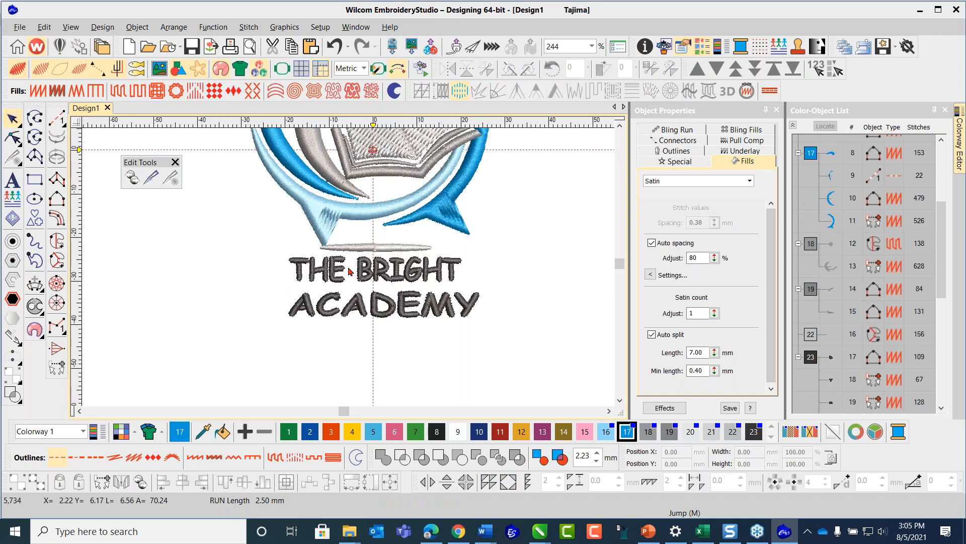
- Select the letters of THE BRIGHT one by one in reading order and resequence them by selection
{"action": "left_click", "coordinate": [306, 262]}
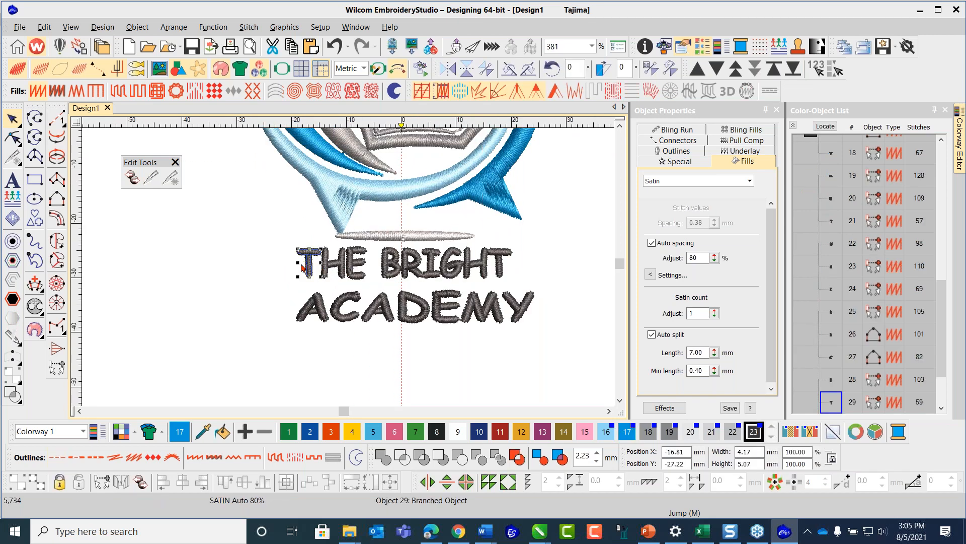
{"action": "left_click", "coordinate": [343, 255], "text": "ctrl"}
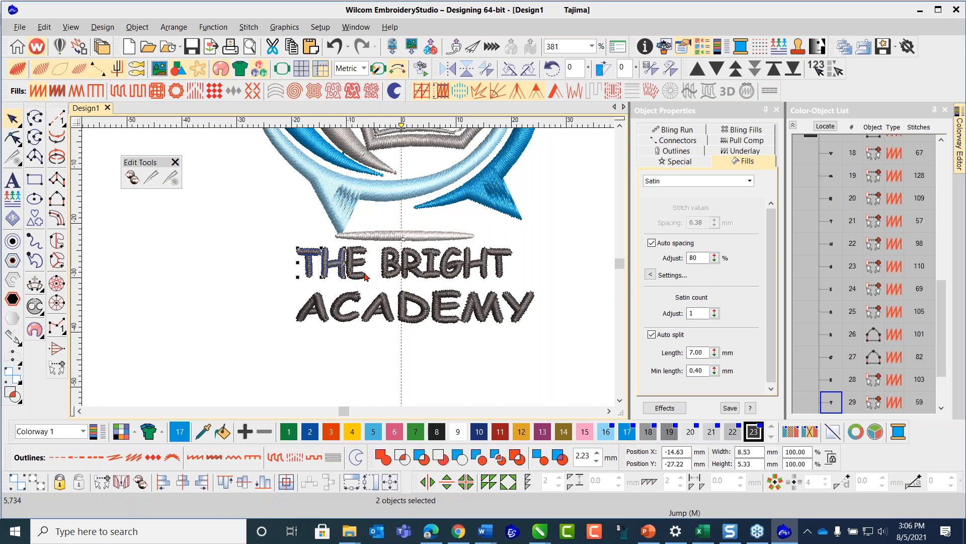
{"action": "left_click", "coordinate": [391, 276], "text": "ctrl"}
{"action": "left_click", "coordinate": [416, 273], "text": "ctrl"}
{"action": "left_click", "coordinate": [431, 270], "text": "ctrl"}
{"action": "left_click", "coordinate": [442, 270], "text": "ctrl"}
{"action": "left_click", "coordinate": [459, 269], "text": "ctrl"}
{"action": "left_click", "coordinate": [478, 267], "text": "ctrl"}
{"action": "left_click", "coordinate": [501, 259], "text": "ctrl"}
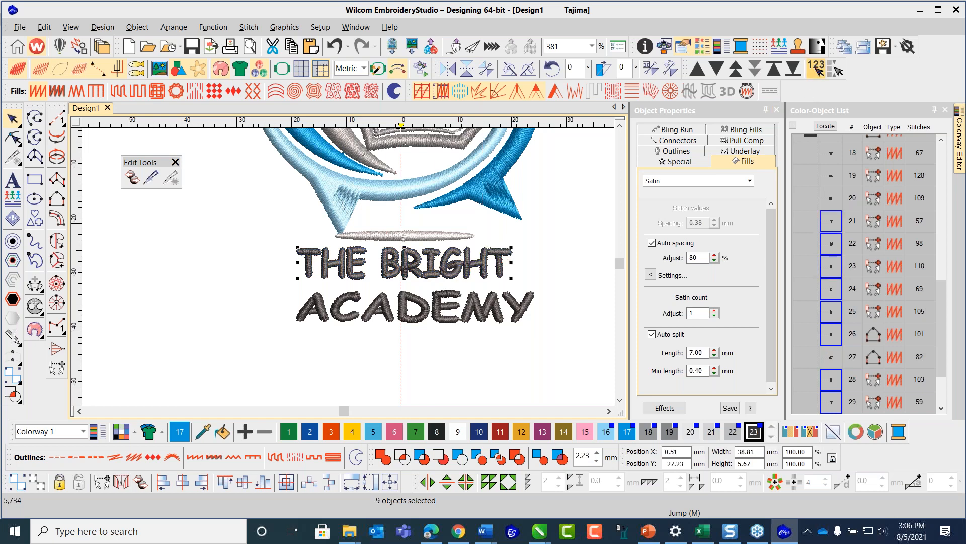
{"action": "left_click", "coordinate": [816, 69]}
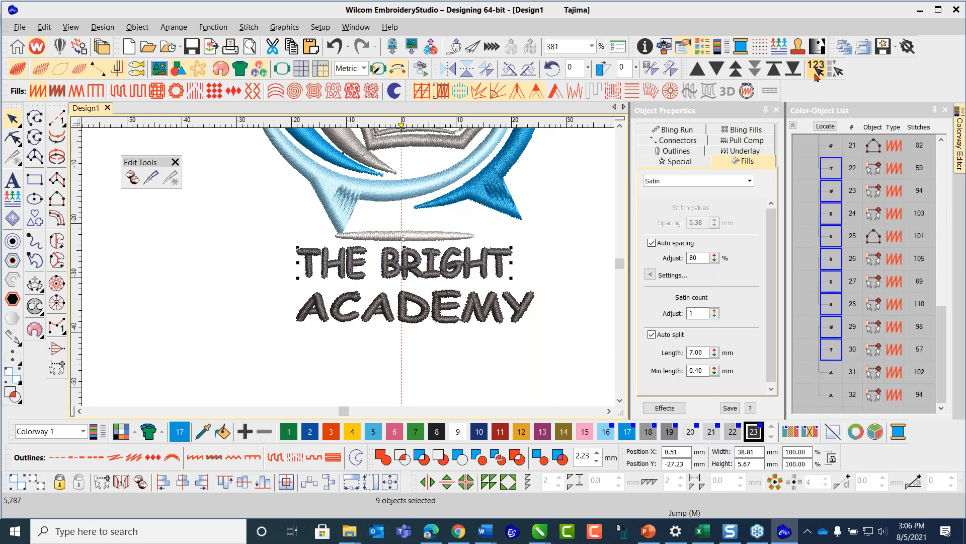
- Select the final T of BRIGHT followed by the ACADEMY letters in reading order, and resequence them by selection
{"action": "left_click", "coordinate": [275, 332]}
{"action": "left_click", "coordinate": [499, 272]}
{"action": "left_click", "coordinate": [321, 316], "text": "ctrl"}
{"action": "left_click", "coordinate": [344, 315], "text": "ctrl"}
{"action": "left_click", "coordinate": [384, 315], "text": "ctrl"}
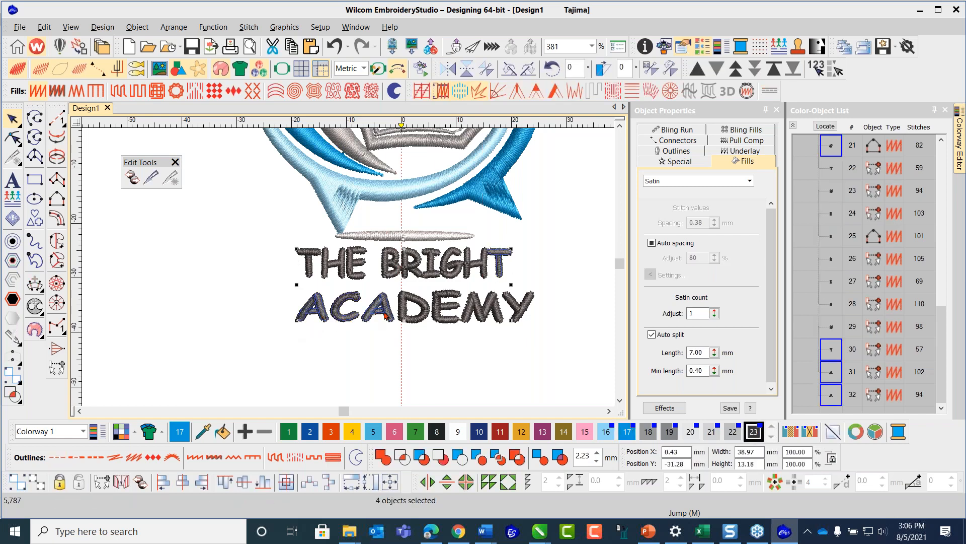
{"action": "left_click", "coordinate": [412, 317], "text": "ctrl"}
{"action": "left_click", "coordinate": [441, 308], "text": "ctrl"}
{"action": "left_click", "coordinate": [480, 308], "text": "ctrl"}
{"action": "left_click", "coordinate": [512, 308], "text": "ctrl"}
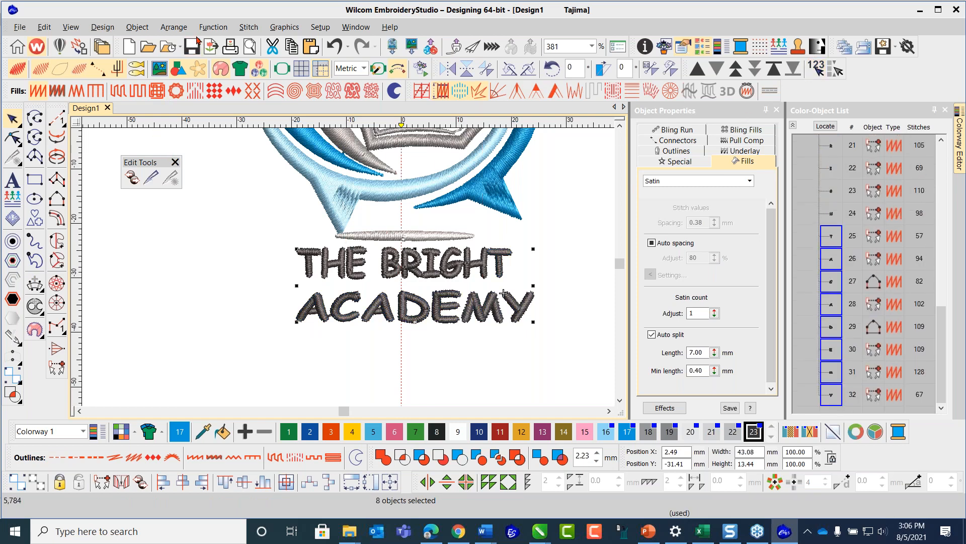
{"action": "left_click", "coordinate": [174, 292]}
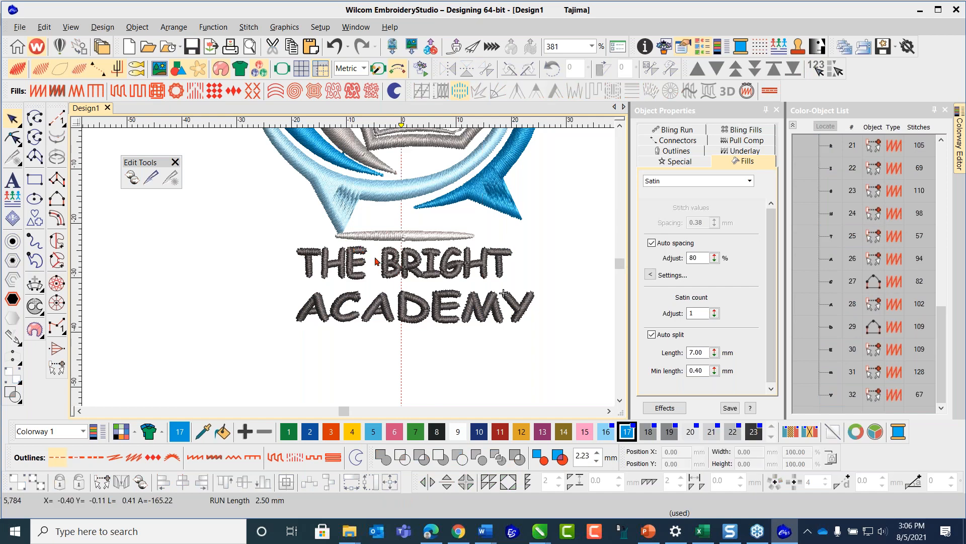
- Select all the THE BRIGHT ACADEMY lettering and review its order within colour 23
{"action": "scroll", "coordinate": [302, 276], "scroll_direction": "down", "scroll_amount": 2}
{"action": "left_click_drag", "start_coordinate": [288, 262], "coordinate": [502, 351]}
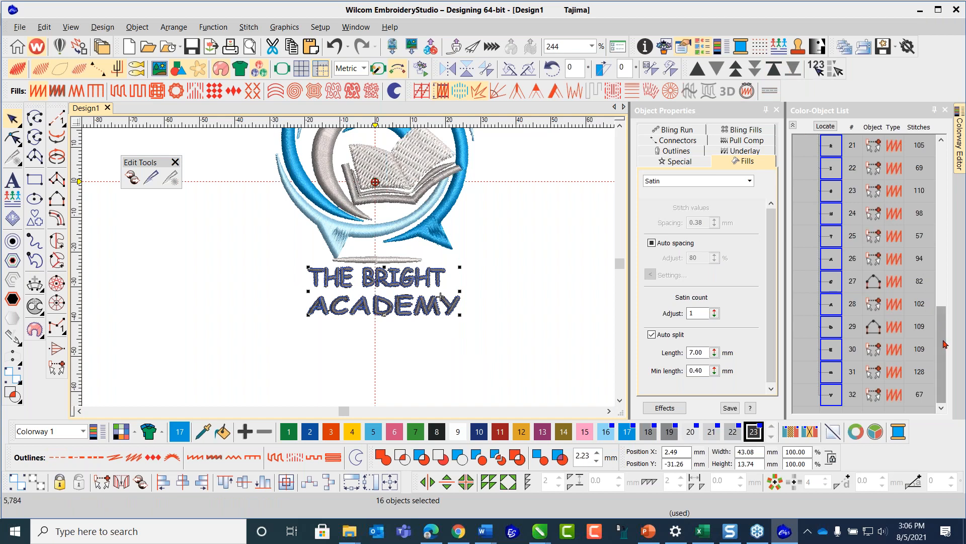
{"action": "left_click_drag", "start_coordinate": [945, 344], "coordinate": [945, 259]}
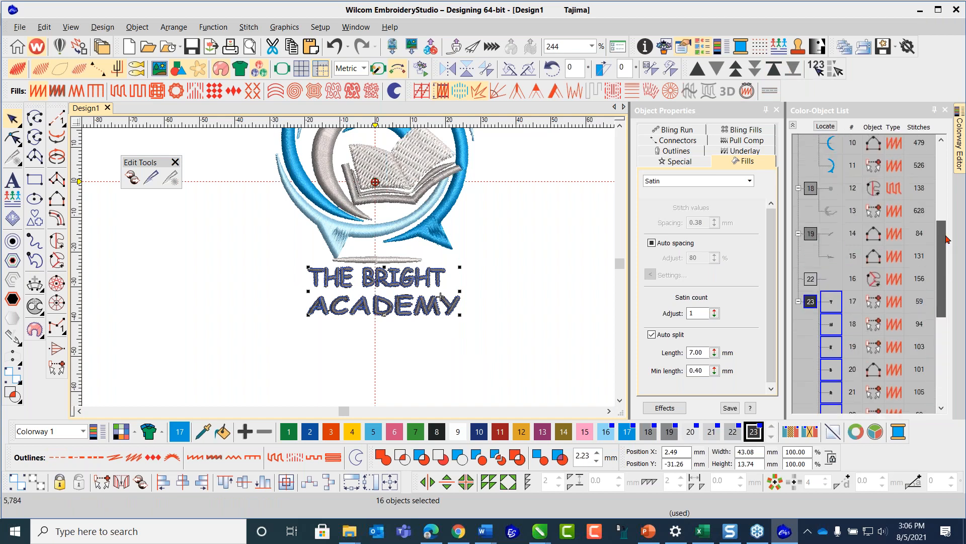
{"action": "left_click", "coordinate": [496, 261]}
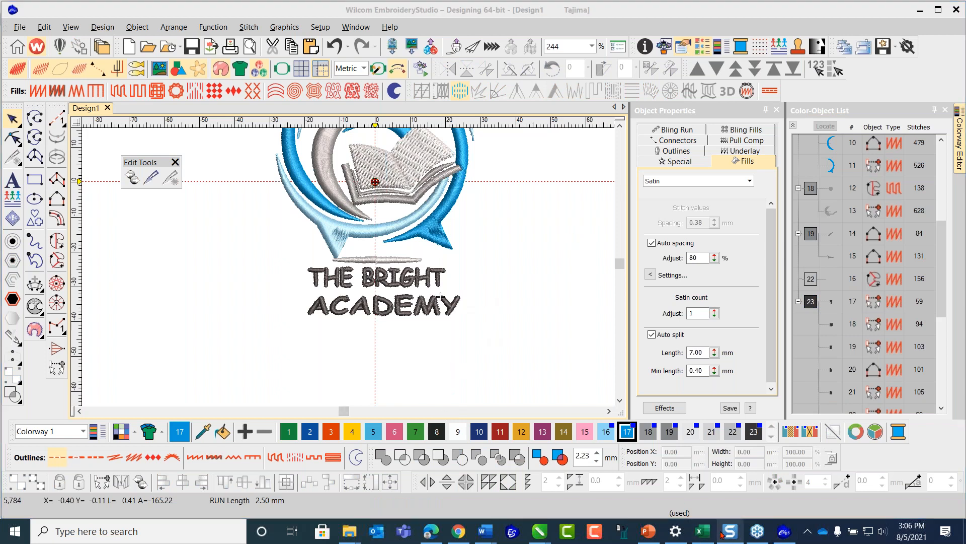
- Switch to the Creating_Graphics_CorelDRAW_08052021 drawing in CorelDRAW and start saving it under a new name
{"action": "mouse_move", "coordinate": [540, 534]}
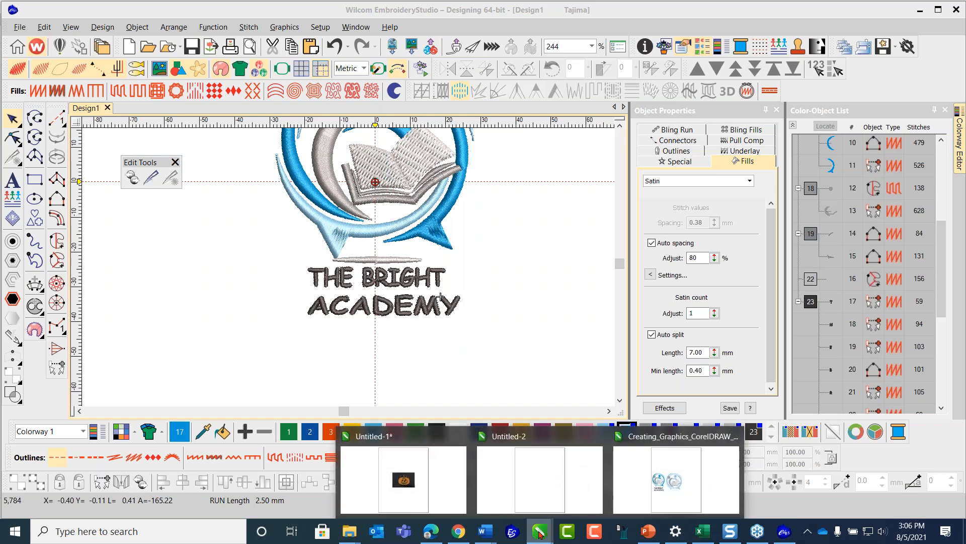
{"action": "left_click", "coordinate": [625, 500]}
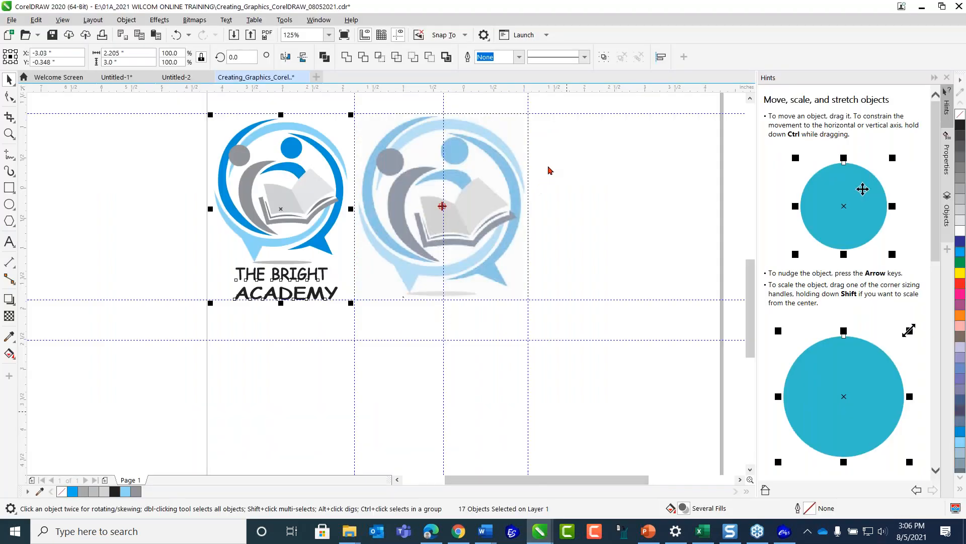
{"action": "left_click", "coordinate": [12, 21]}
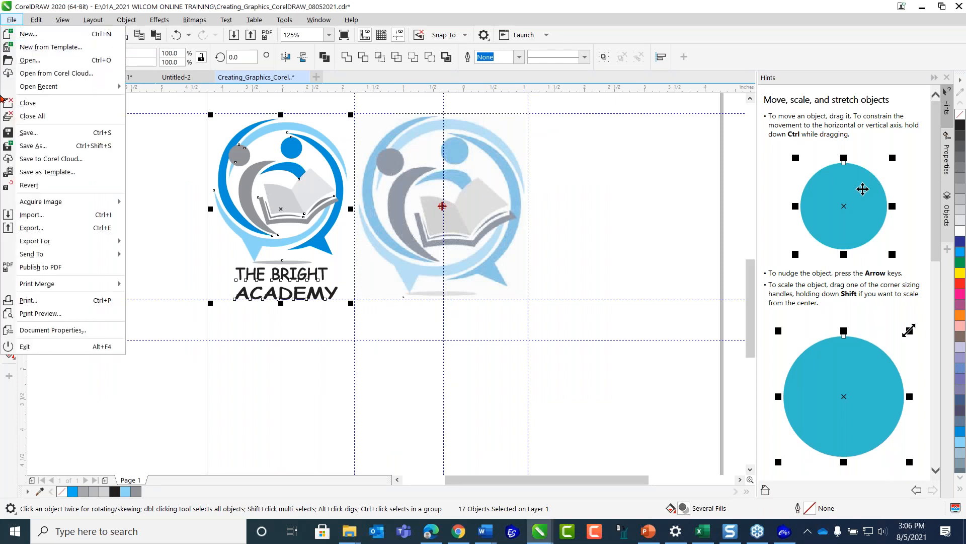
{"action": "mouse_move", "coordinate": [76, 86]}
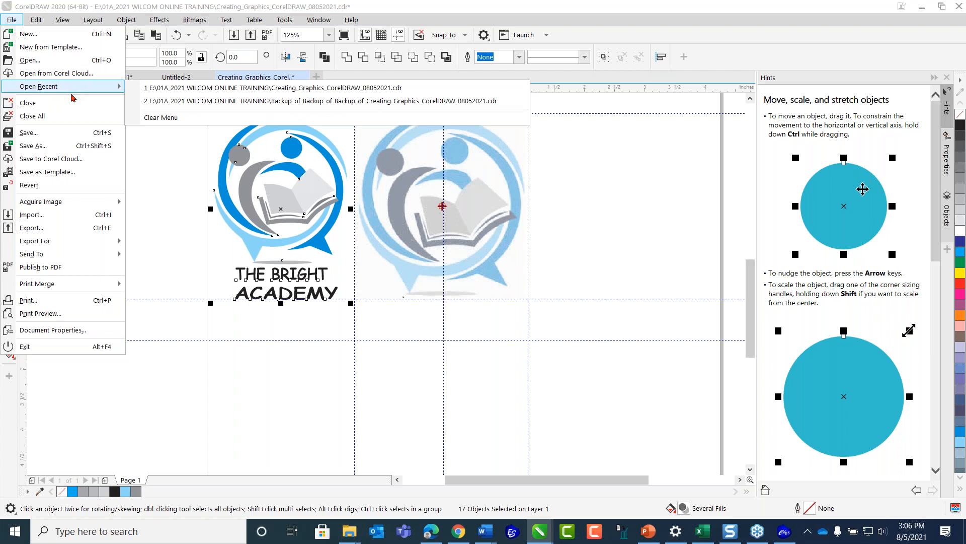
{"action": "left_click", "coordinate": [50, 150]}
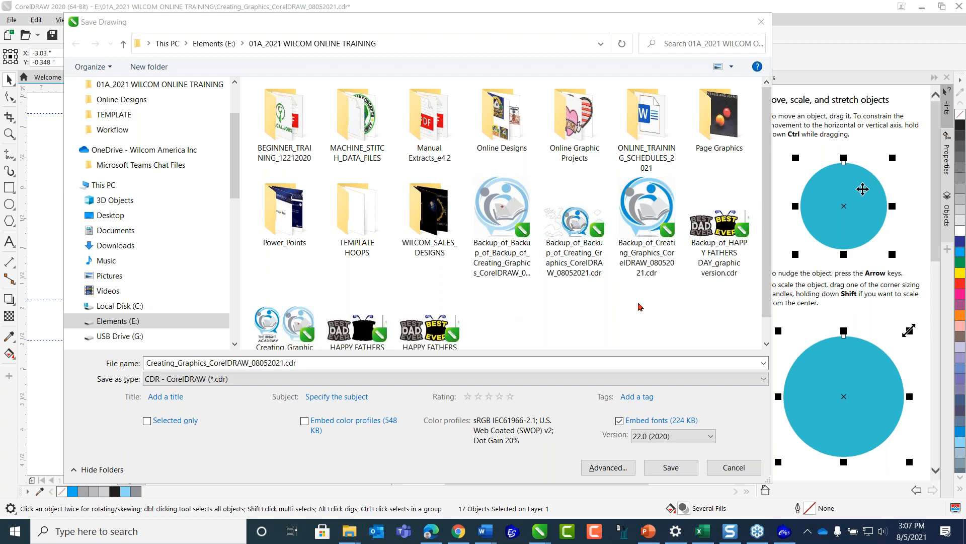
- Pick the existing Creating_Graphics_CorelDRAW_08052021.cdr in the training folder and copy its full file name
{"action": "left_click_drag", "start_coordinate": [766, 221], "coordinate": [766, 246]}
{"action": "left_click", "coordinate": [278, 320]}
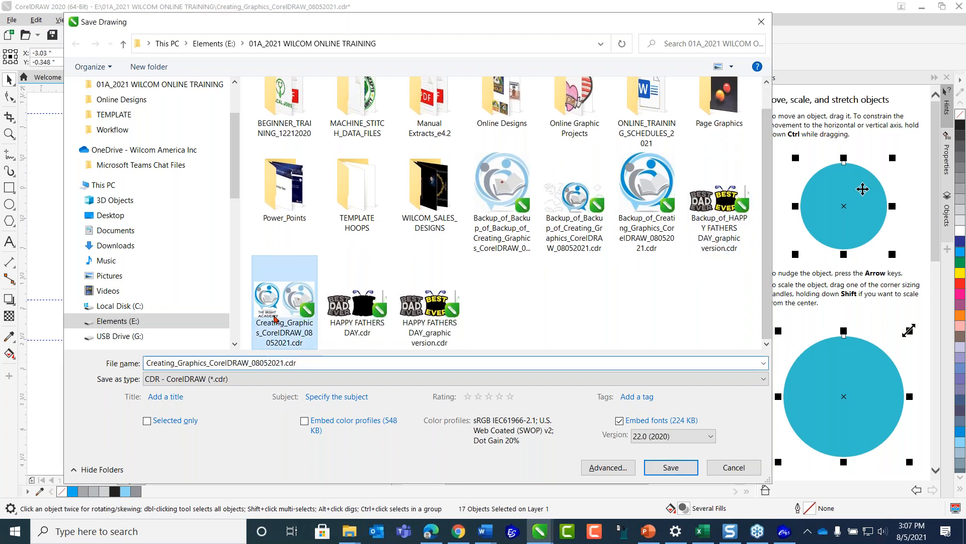
{"action": "left_click", "coordinate": [286, 363]}
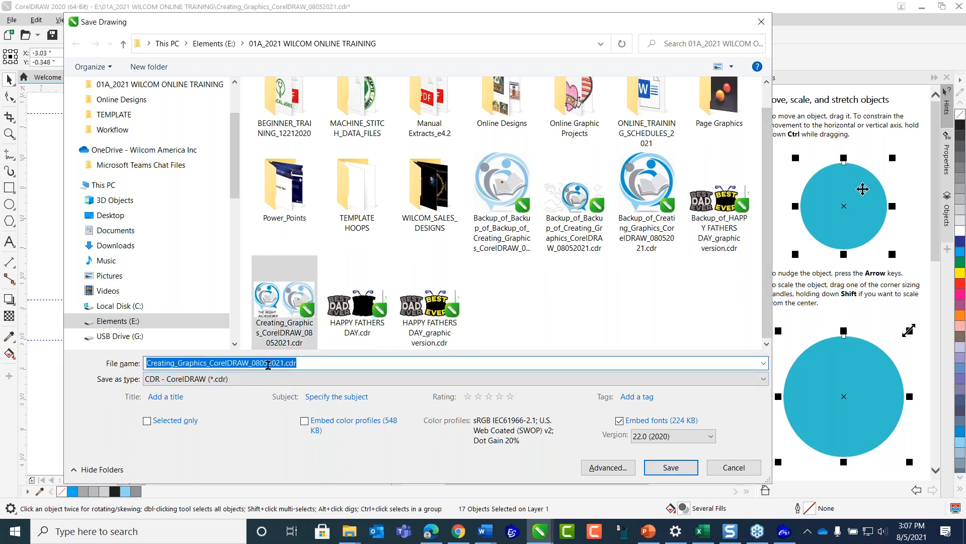
{"action": "right_click", "coordinate": [269, 363]}
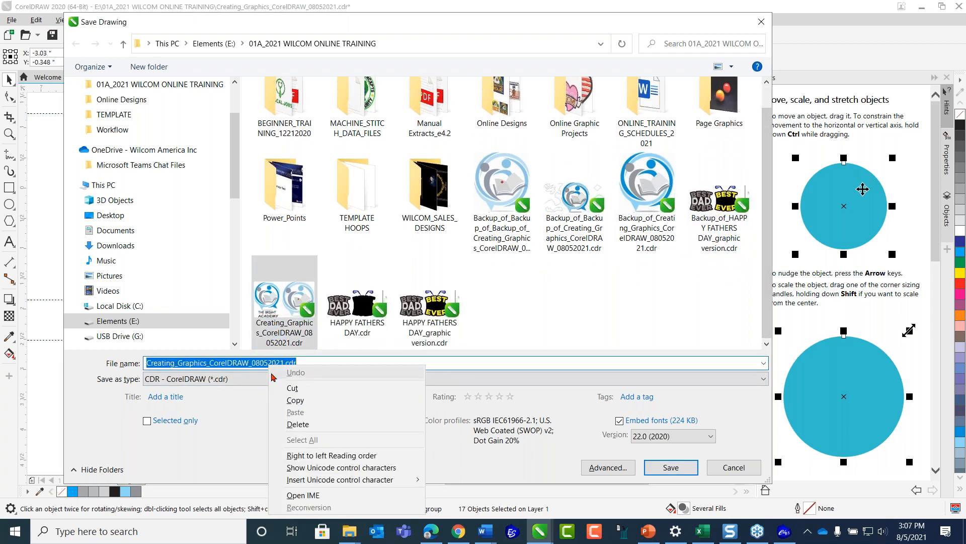
{"action": "left_click", "coordinate": [304, 401]}
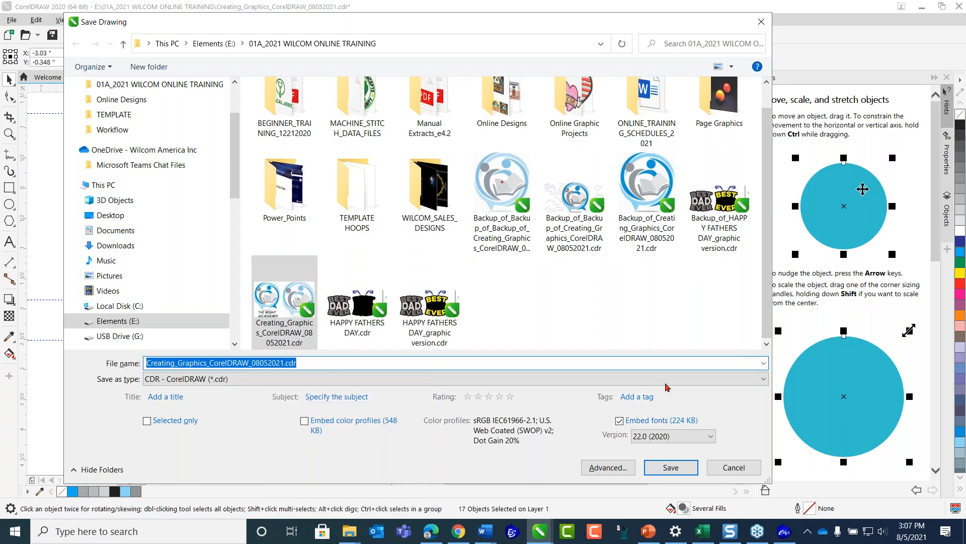
- Return to Wilcom EmbroideryStudio, start saving the design under a new name, and choose the existing Creating_Graphics_CorelDRAW_08052021.EMB as the file name
{"action": "key", "text": "alt+Tab"}
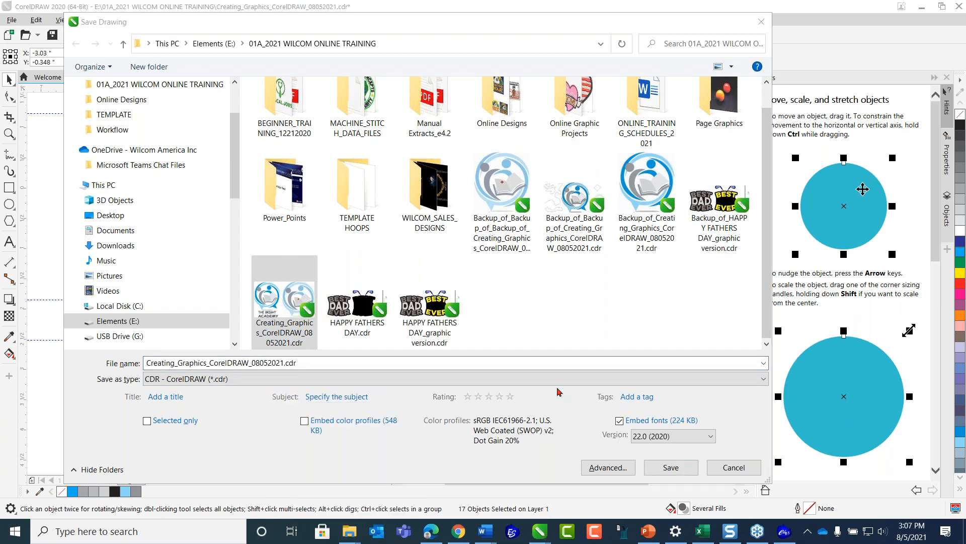
{"action": "left_click", "coordinate": [784, 531]}
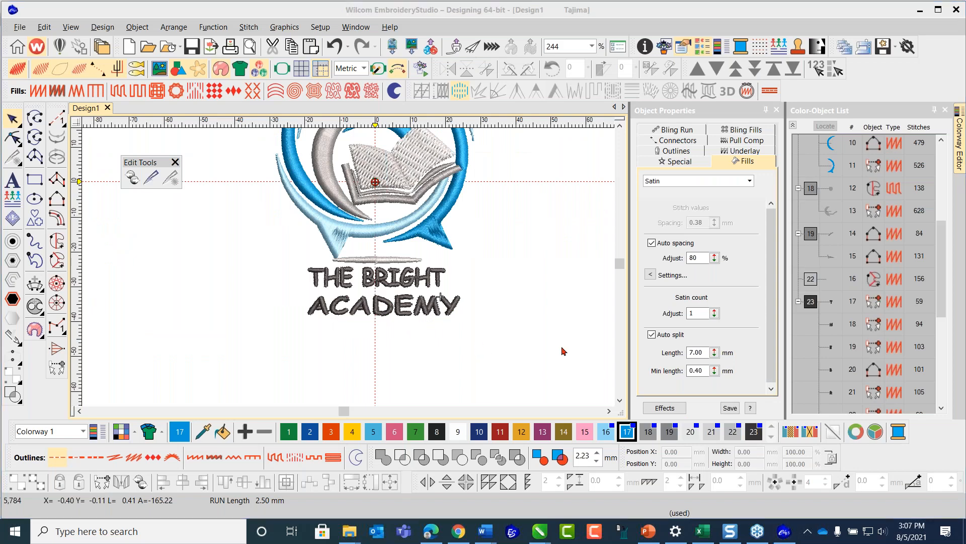
{"action": "left_click", "coordinate": [19, 28]}
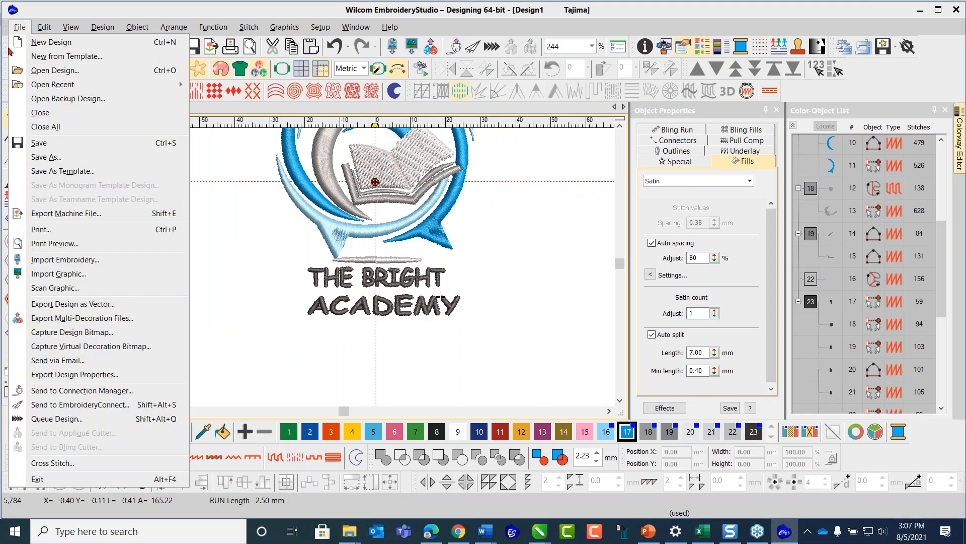
{"action": "left_click", "coordinate": [35, 158]}
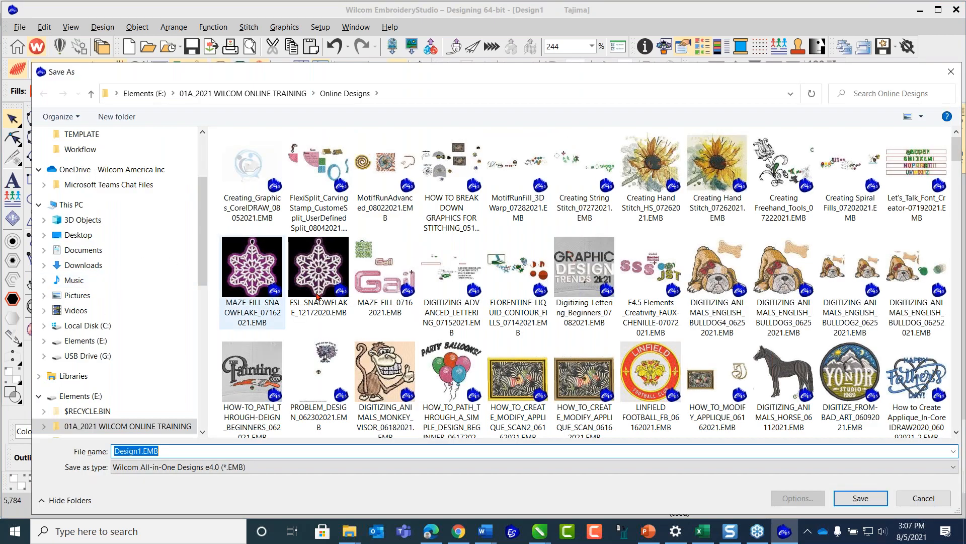
{"action": "left_click", "coordinate": [565, 383]}
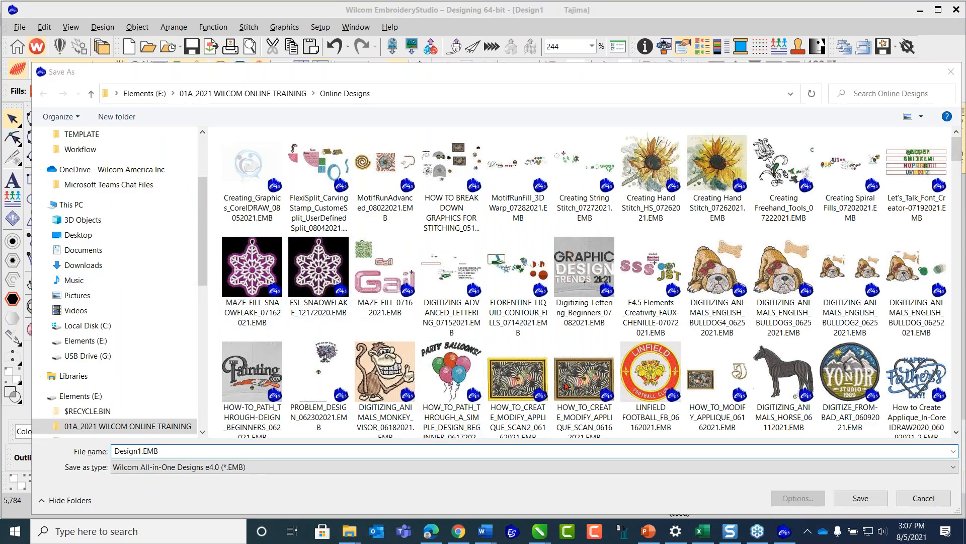
{"action": "left_click", "coordinate": [254, 201]}
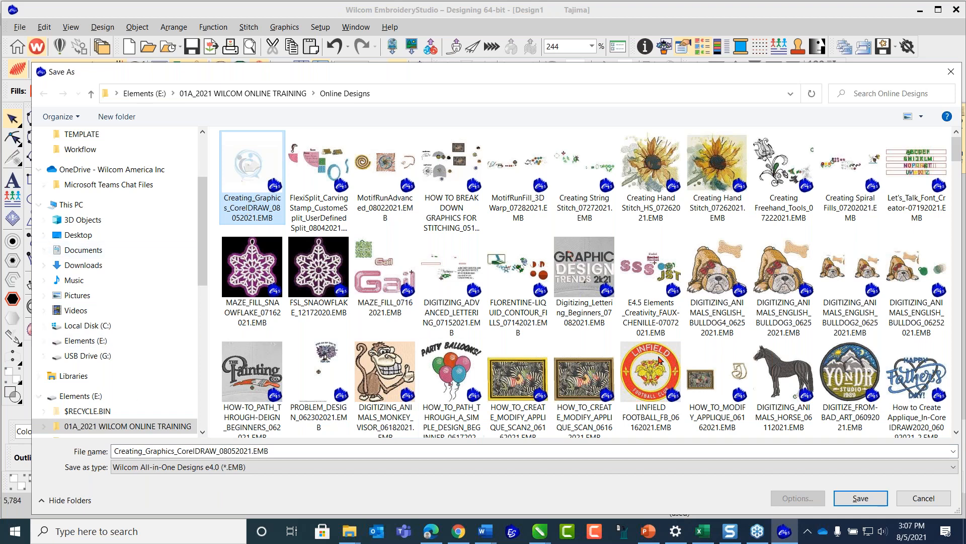
{"action": "left_click", "coordinate": [276, 455]}
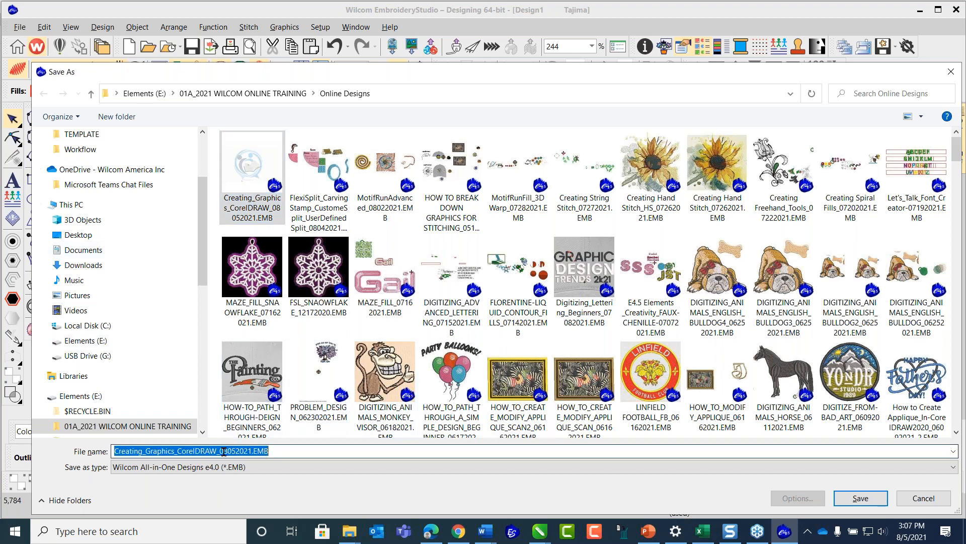
{"action": "right_click", "coordinate": [156, 450]}
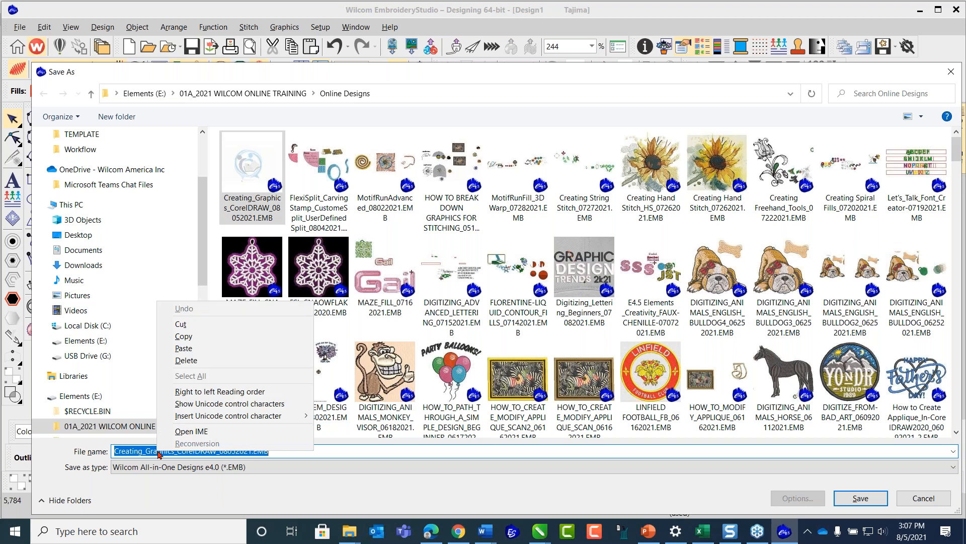
{"action": "left_click", "coordinate": [386, 451]}
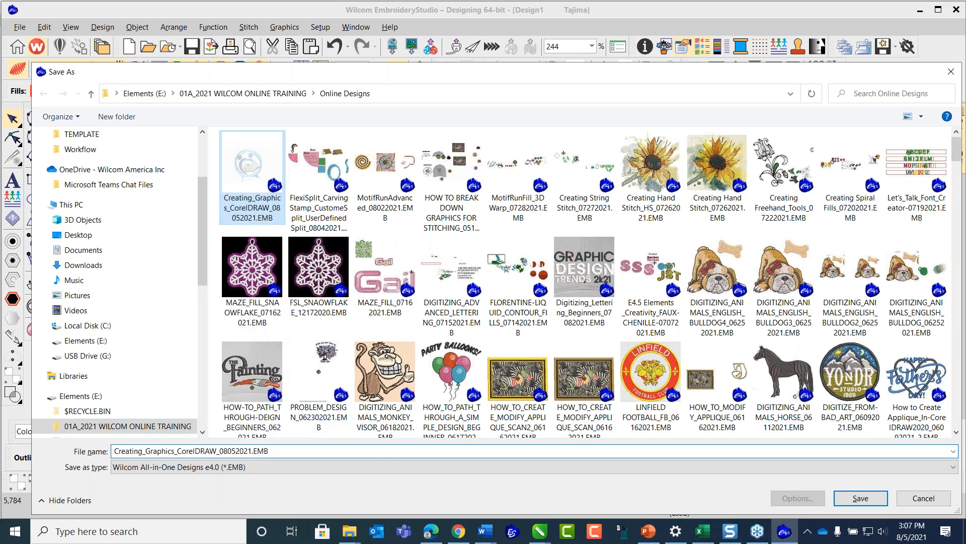
- Try adding .cdr to the name of the existing Creating_Graphics_CorelDRAW_08052021.EMB file, and take the addition back out
{"action": "right_click", "coordinate": [245, 208]}
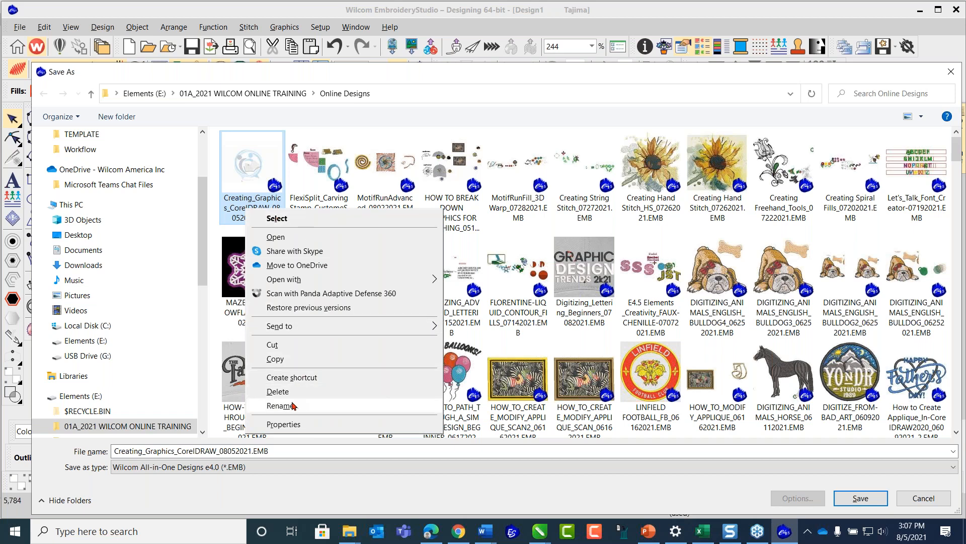
{"action": "left_click", "coordinate": [293, 406]}
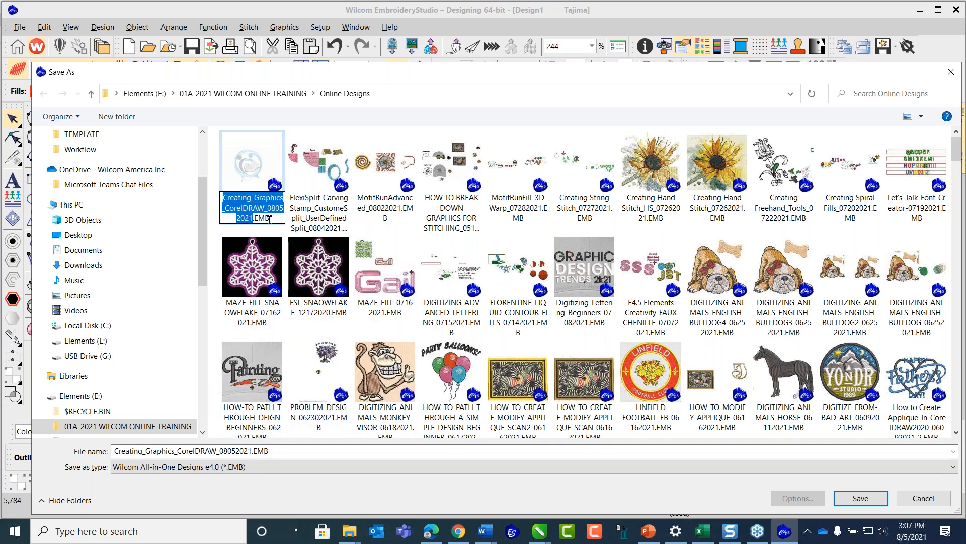
{"action": "key", "text": "Right"}
{"action": "type", "text": ".cdr"}
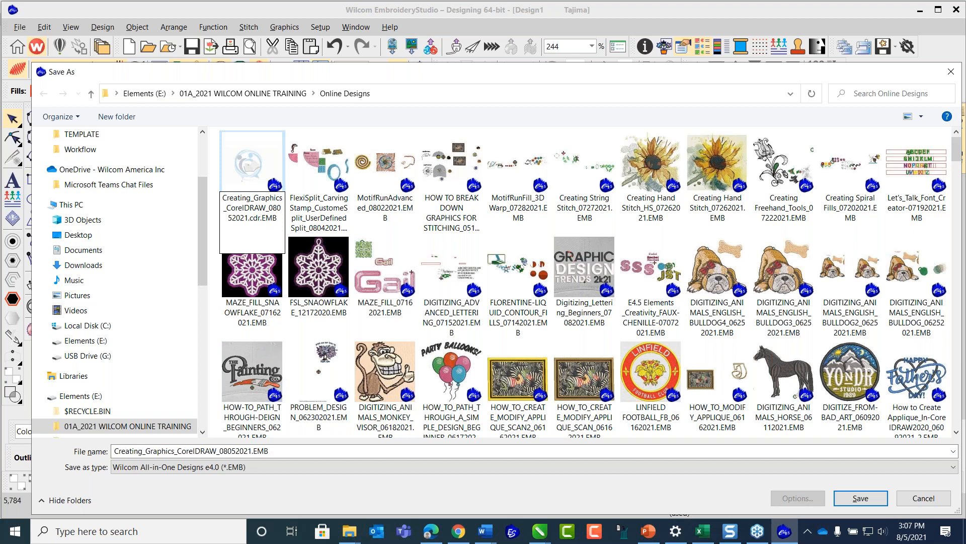
{"action": "key", "text": "BackSpace"}
{"action": "key", "text": "BackSpace"}
{"action": "key", "text": "BackSpace"}
{"action": "key", "text": "BackSpace"}
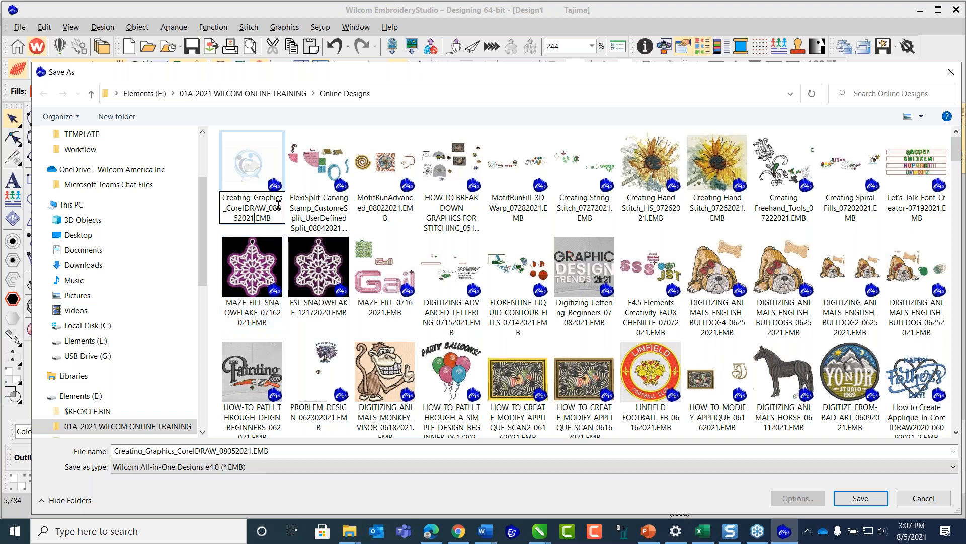
{"action": "key", "text": "Return"}
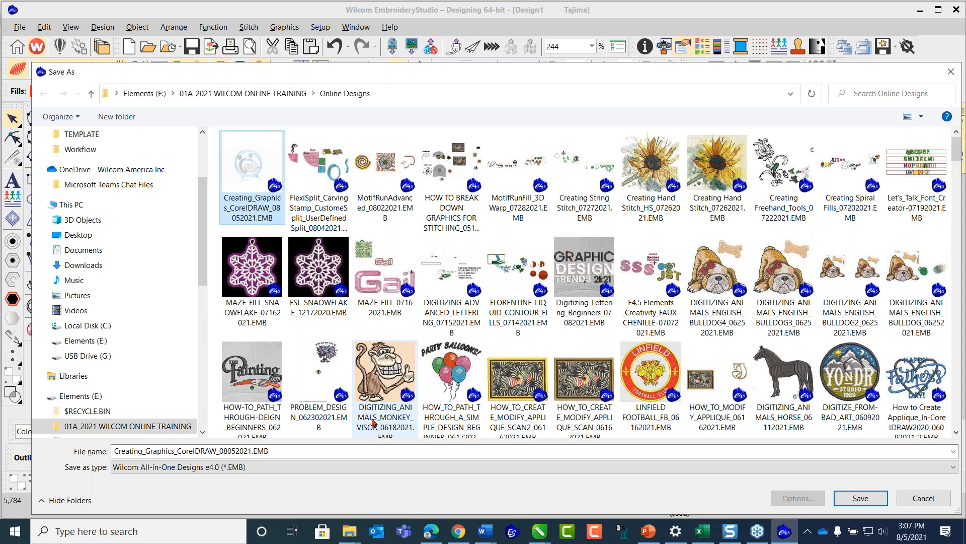
- Save the design as Creating_Graphics_CorelDRAW_08052021.EMB in the Wilcom All-in-One Designs e4.0 format, replacing the existing file
{"action": "left_click", "coordinate": [447, 452]}
{"action": "left_click", "coordinate": [452, 464]}
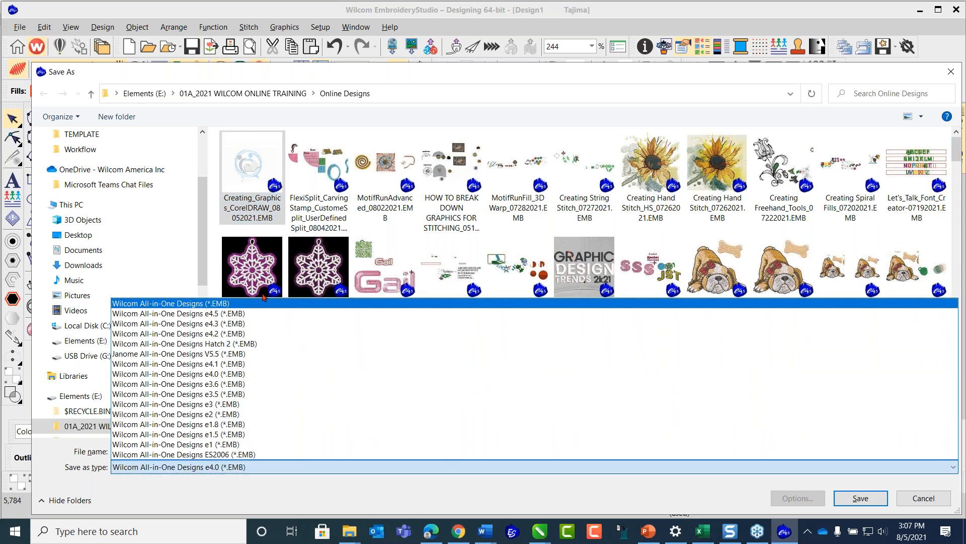
{"action": "left_click", "coordinate": [353, 133]}
{"action": "left_click", "coordinate": [267, 203]}
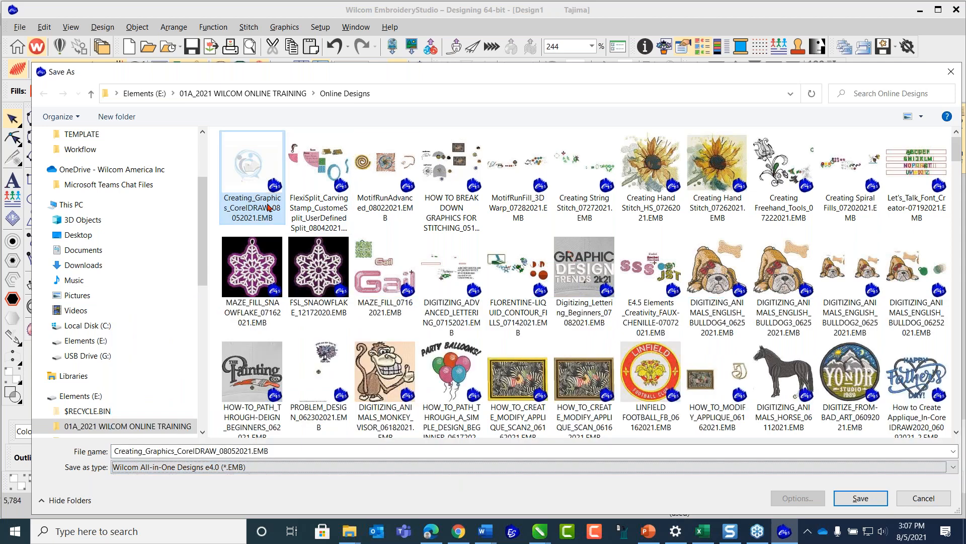
{"action": "left_click", "coordinate": [861, 498]}
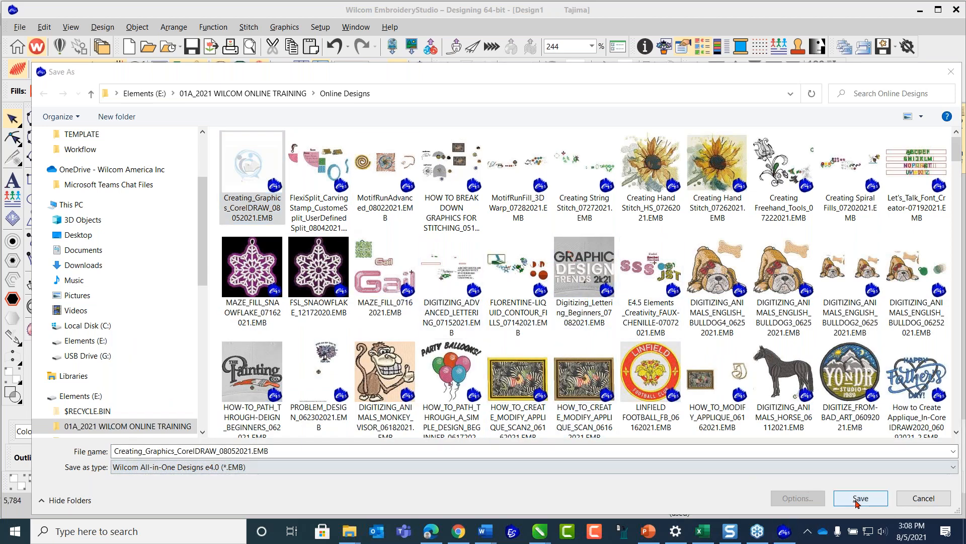
{"action": "left_click", "coordinate": [857, 501]}
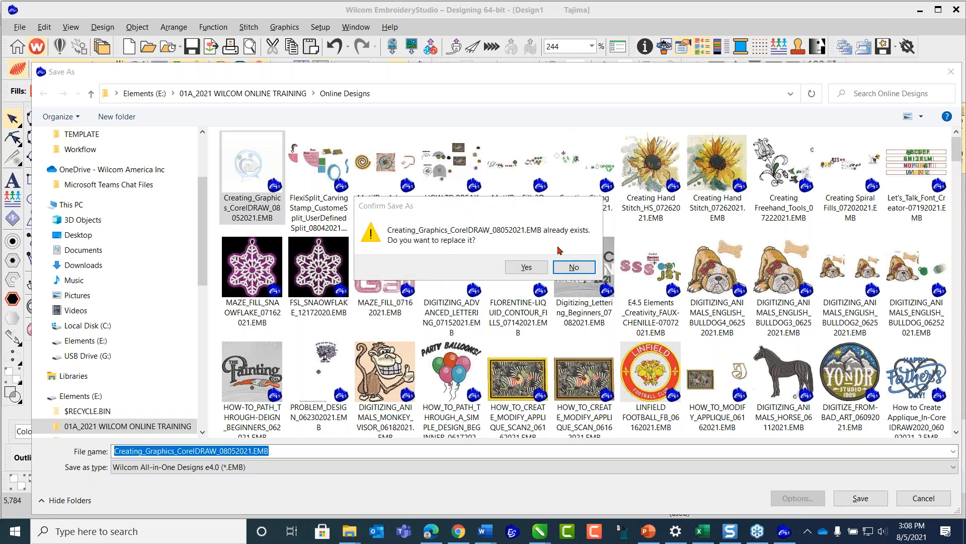
{"action": "left_click", "coordinate": [527, 267]}
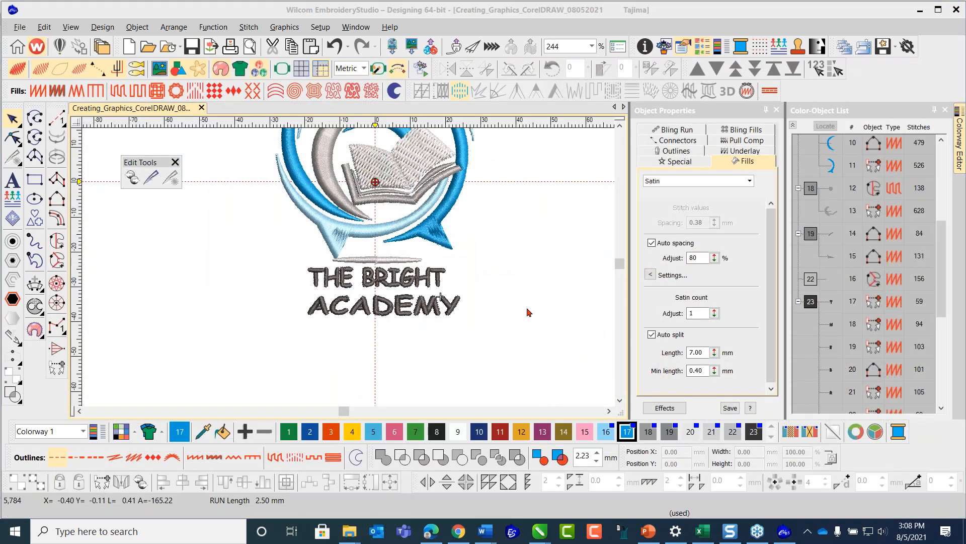
- Nudge the first A of ACADEMY slightly to the left and deselect it
{"action": "scroll", "coordinate": [402, 302], "scroll_direction": "up", "scroll_amount": 2}
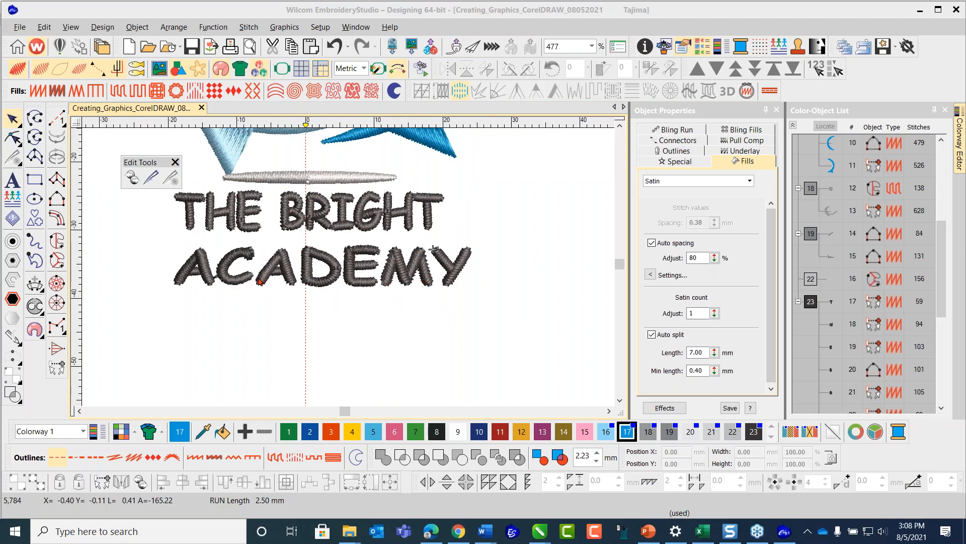
{"action": "left_click", "coordinate": [213, 283]}
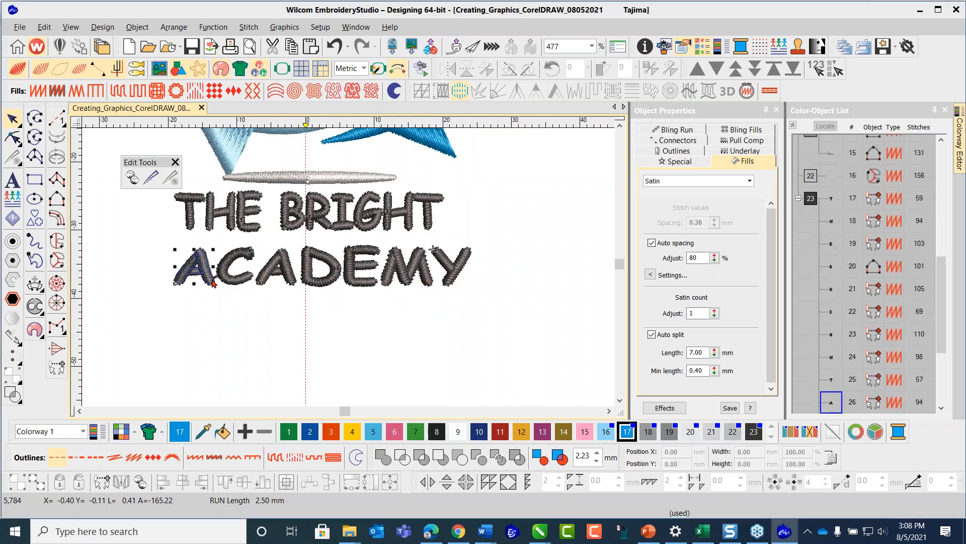
{"action": "key", "text": "Left"}
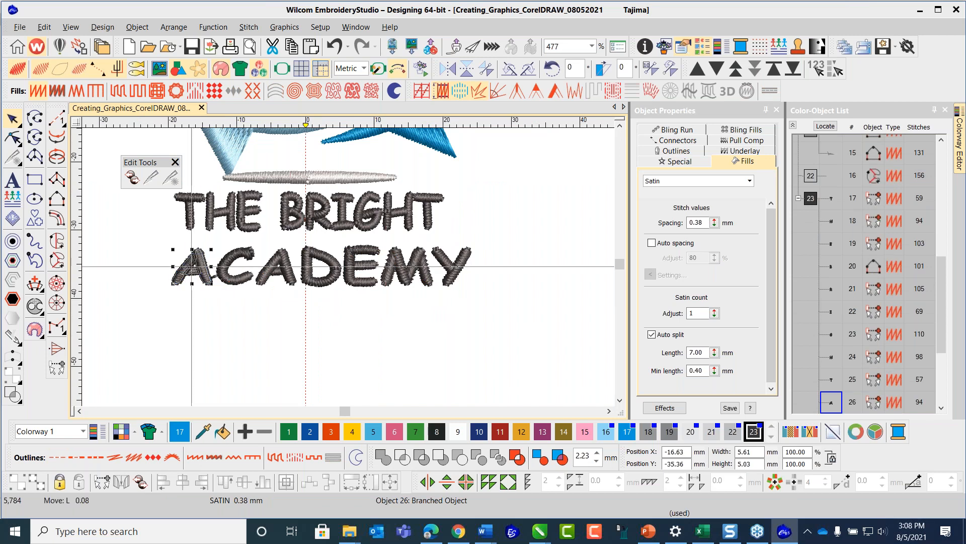
{"action": "left_click", "coordinate": [283, 305]}
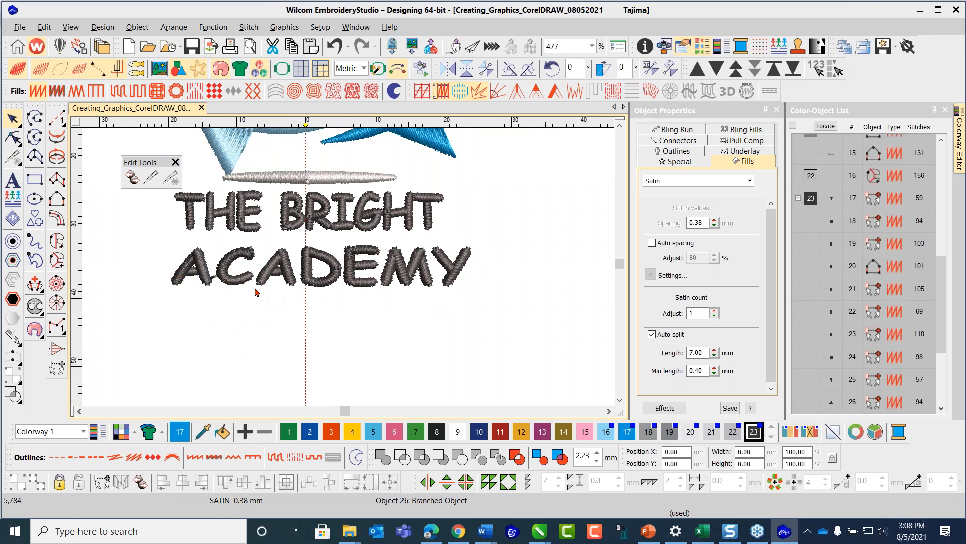
- Select all ACADEMY letters and set their inside-object connectors to trim if the next connector exceeds 1 mm
{"action": "left_click_drag", "start_coordinate": [163, 244], "coordinate": [484, 297]}
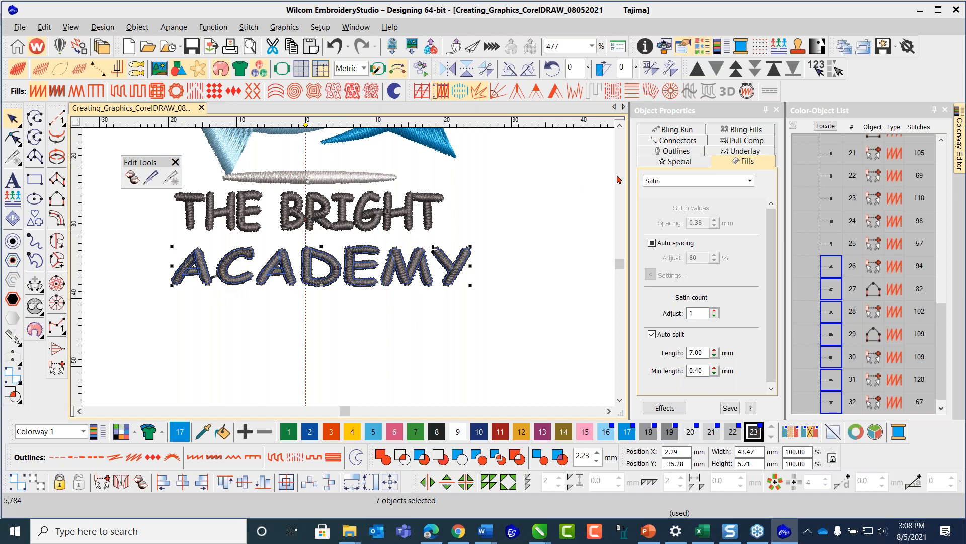
{"action": "left_click", "coordinate": [678, 141]}
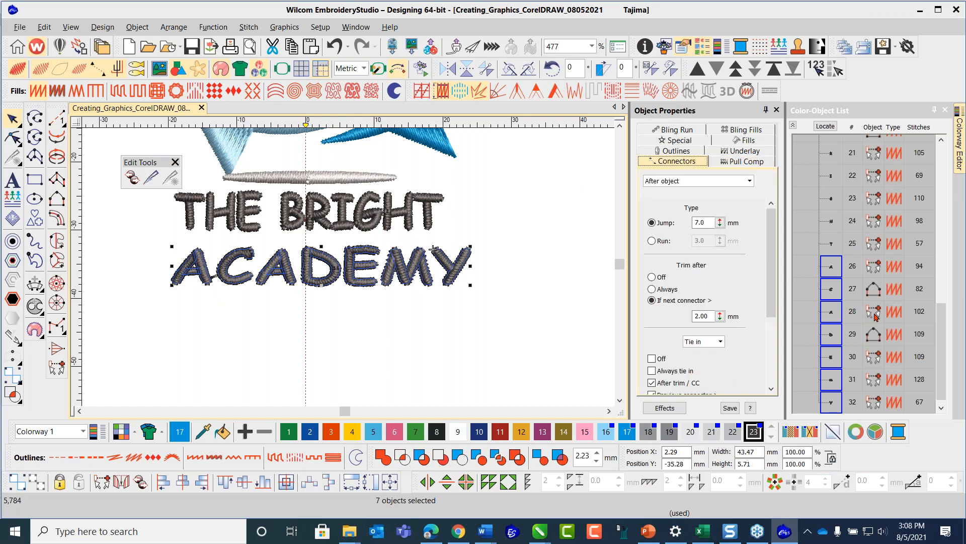
{"action": "left_click", "coordinate": [730, 181]}
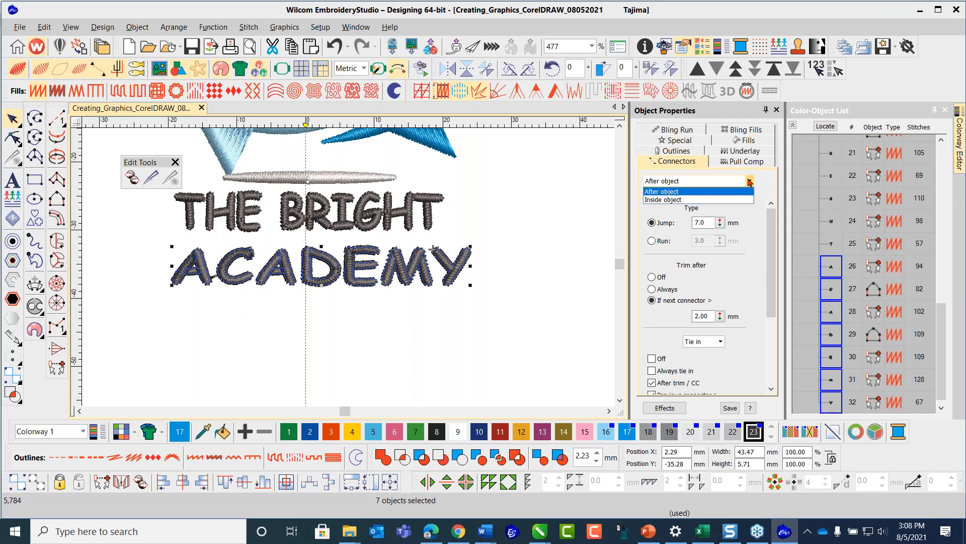
{"action": "left_click", "coordinate": [707, 200]}
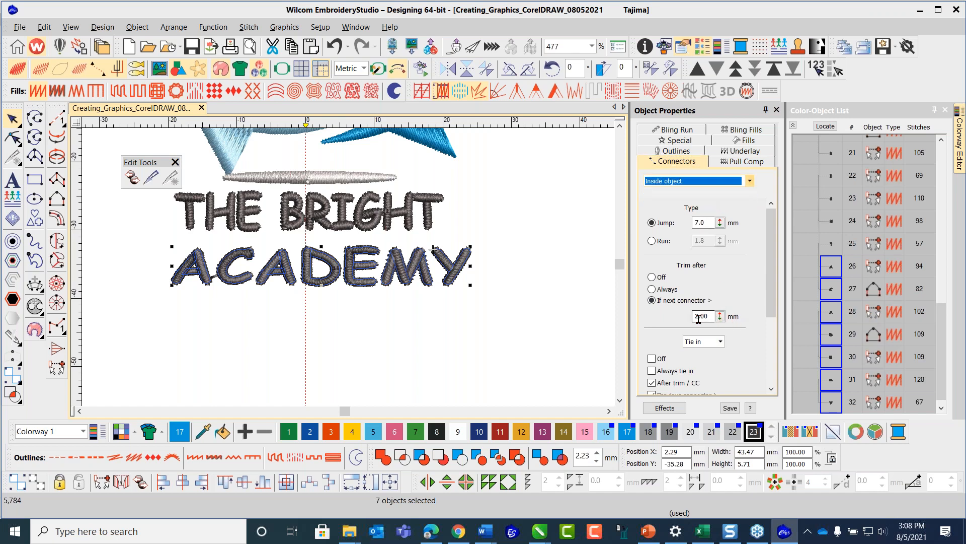
{"action": "double_click", "coordinate": [698, 317]}
{"action": "type", "text": "1"}
{"action": "key", "text": "Return"}
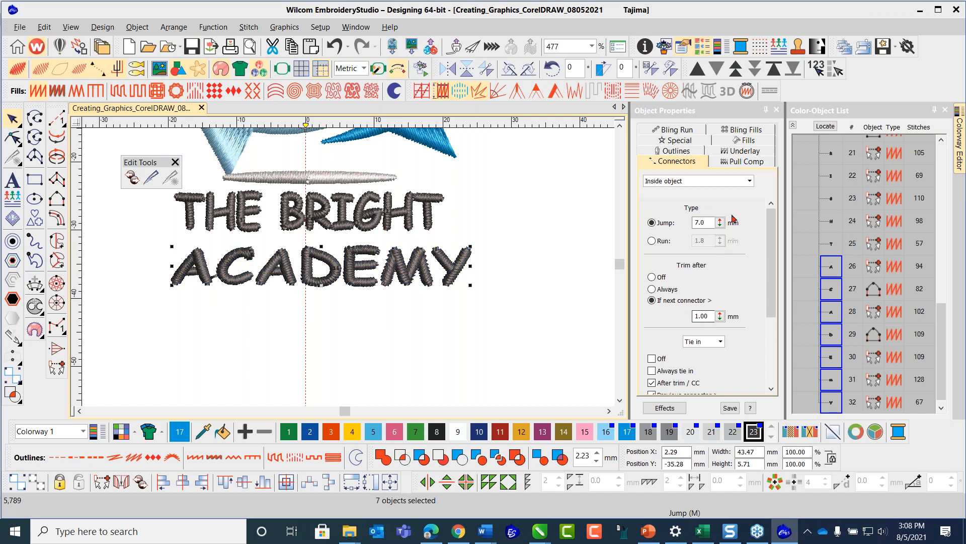
- Set the ACADEMY letters' after-object connectors to trim above 1 mm as well, and deselect the letters
{"action": "left_click", "coordinate": [749, 181]}
{"action": "left_click", "coordinate": [703, 195]}
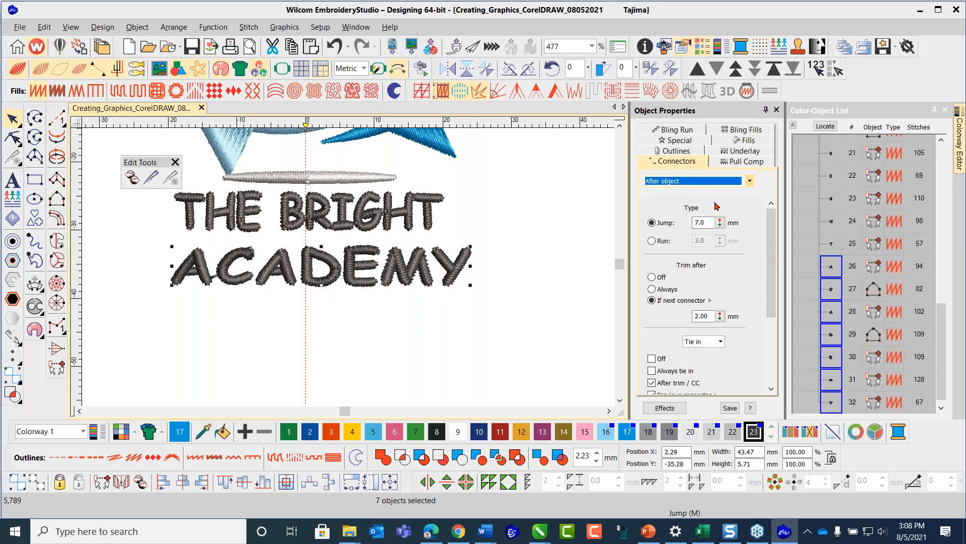
{"action": "left_click_drag", "start_coordinate": [698, 317], "coordinate": [694, 317]}
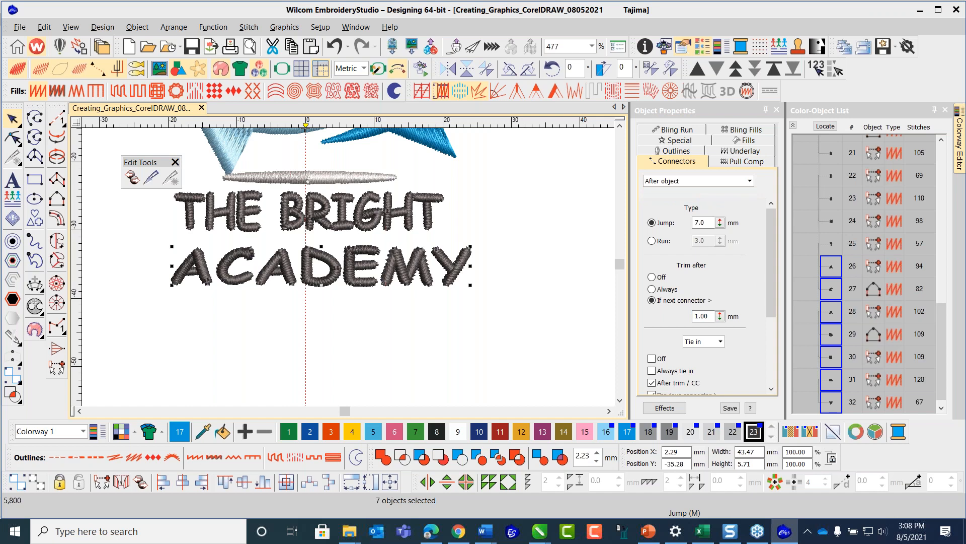
{"action": "left_click", "coordinate": [573, 246]}
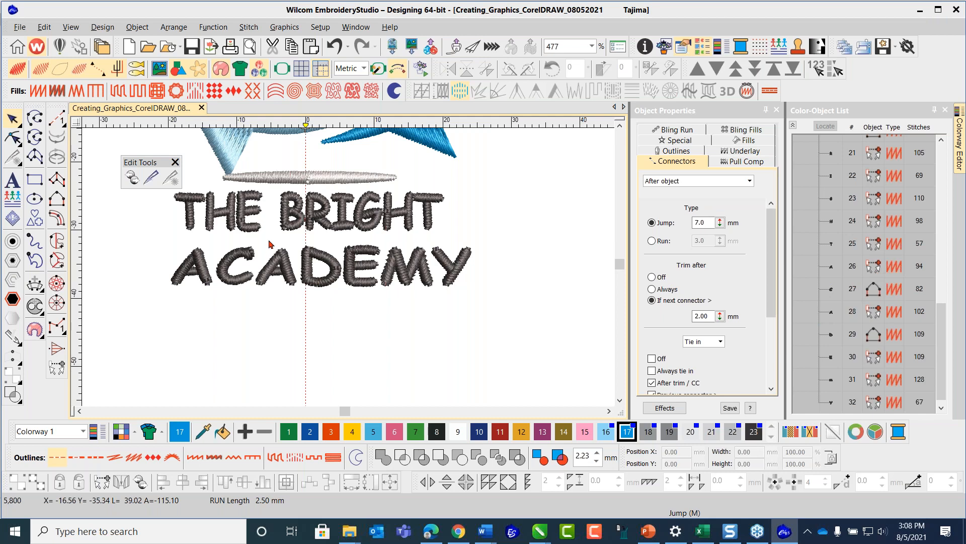
- Select both lines of THE BRIGHT ACADEMY lettering, turn off Auto split for their satin fill, and deselect them
{"action": "scroll", "coordinate": [301, 227], "scroll_direction": "up", "scroll_amount": 1}
{"action": "scroll", "coordinate": [358, 288], "scroll_direction": "down", "scroll_amount": 1}
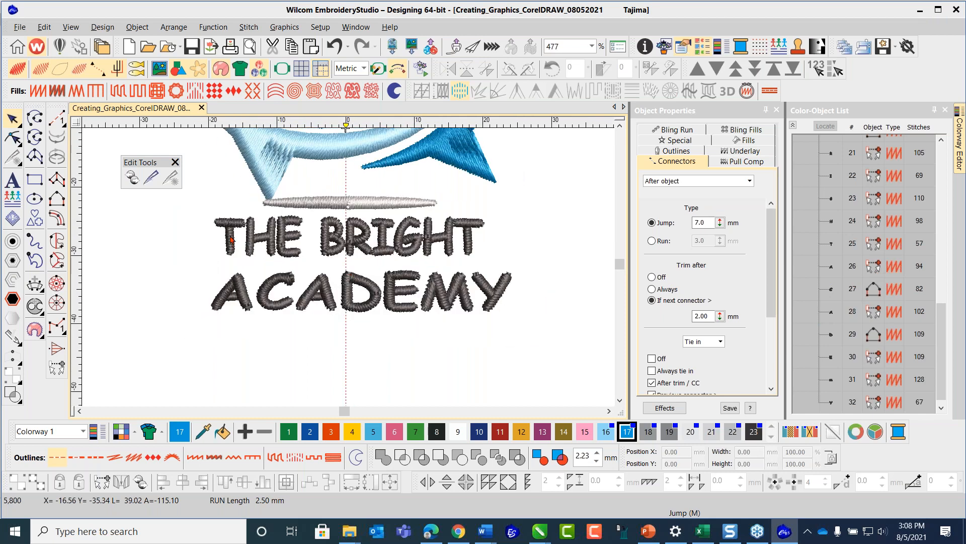
{"action": "left_click_drag", "start_coordinate": [205, 210], "coordinate": [543, 333]}
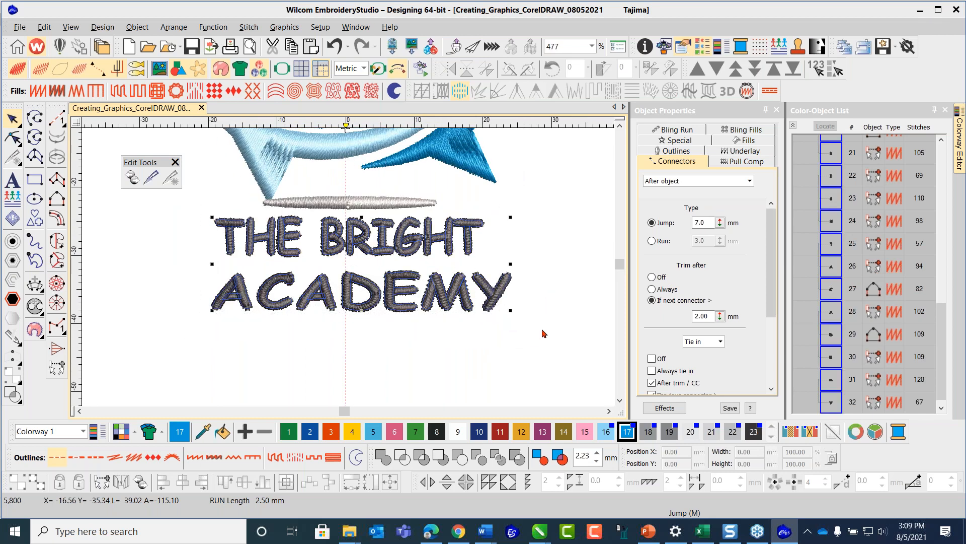
{"action": "left_click", "coordinate": [745, 140]}
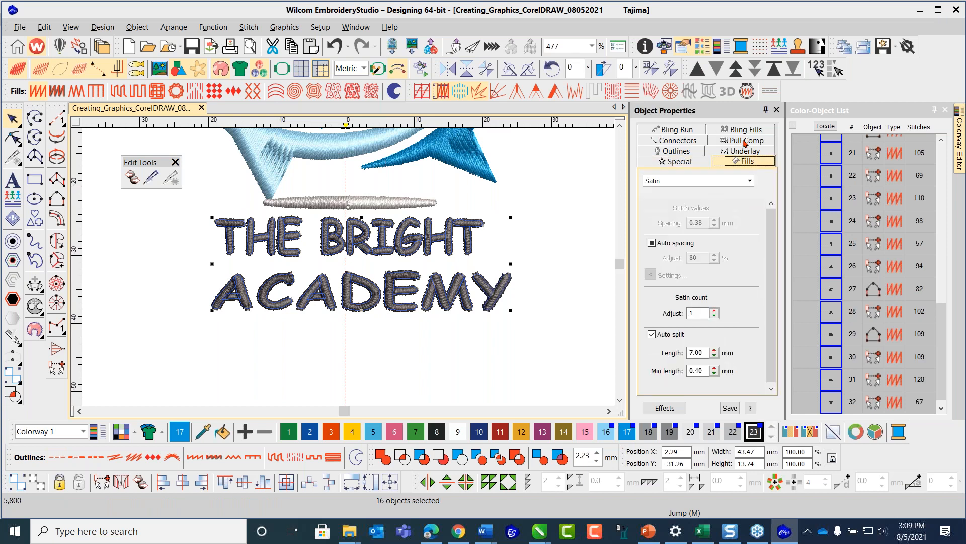
{"action": "left_click", "coordinate": [652, 336]}
{"action": "left_click", "coordinate": [602, 256]}
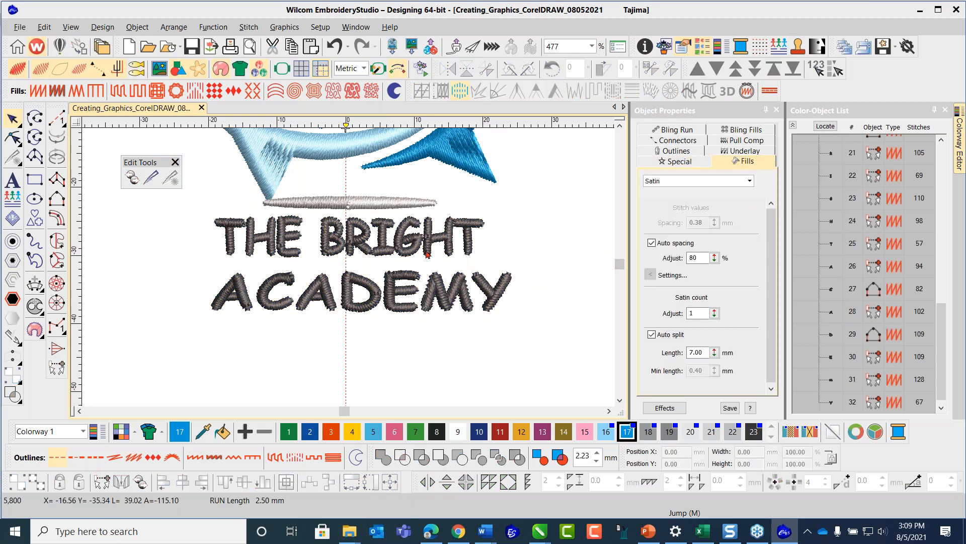
- Measure across the light blue ring's tail, from its lower tip up to the ring's inner edge
{"action": "scroll", "coordinate": [344, 164], "scroll_direction": "down", "scroll_amount": 2}
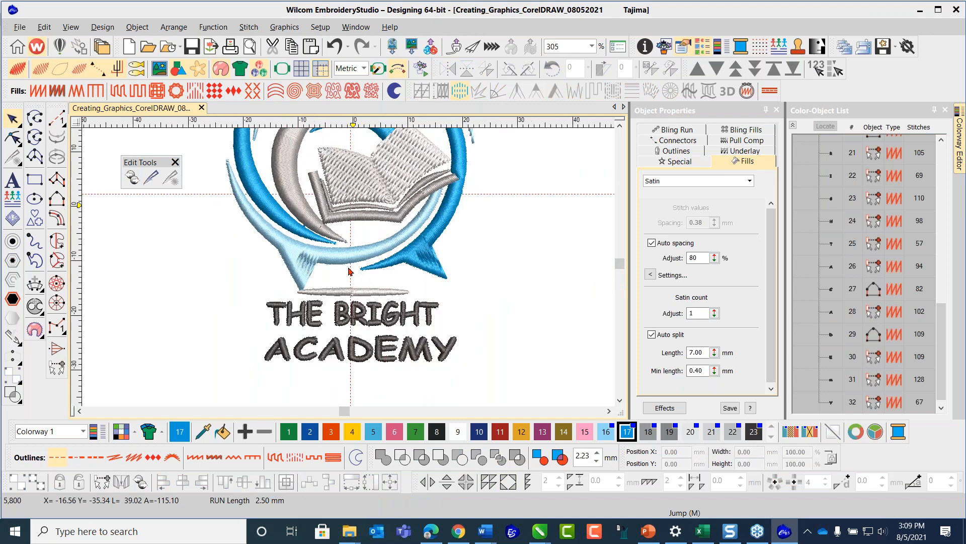
{"action": "scroll", "coordinate": [346, 244], "scroll_direction": "up", "scroll_amount": 2}
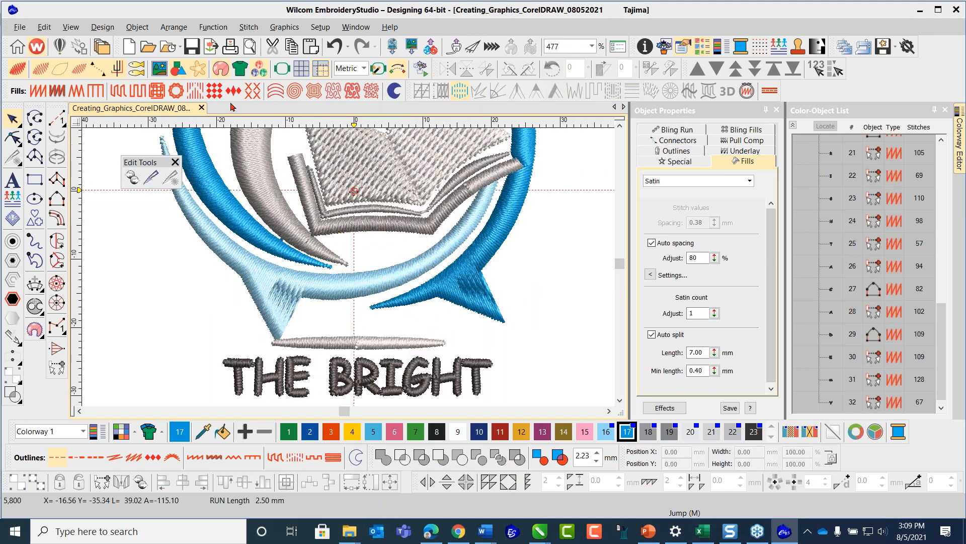
{"action": "left_click", "coordinate": [71, 27]}
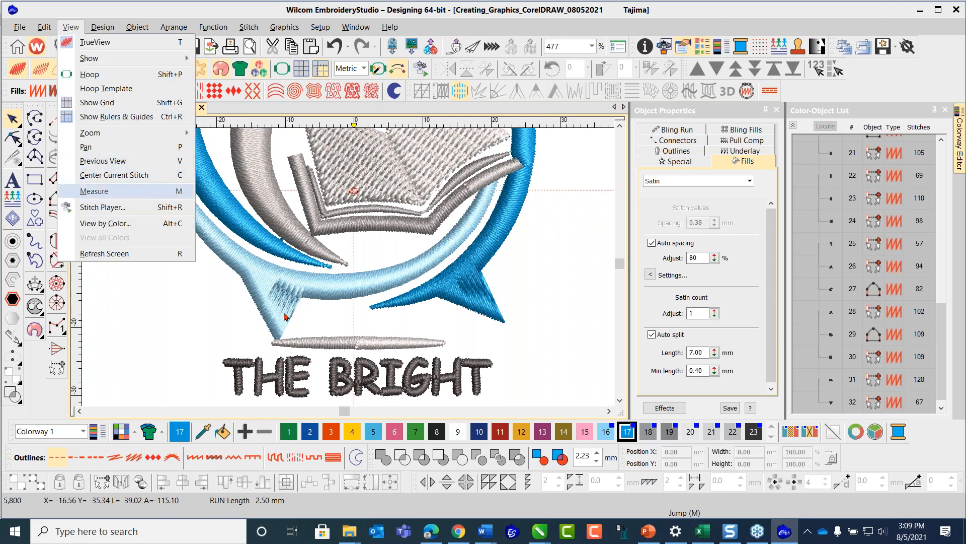
{"action": "left_click", "coordinate": [94, 192]}
{"action": "left_click", "coordinate": [277, 342]}
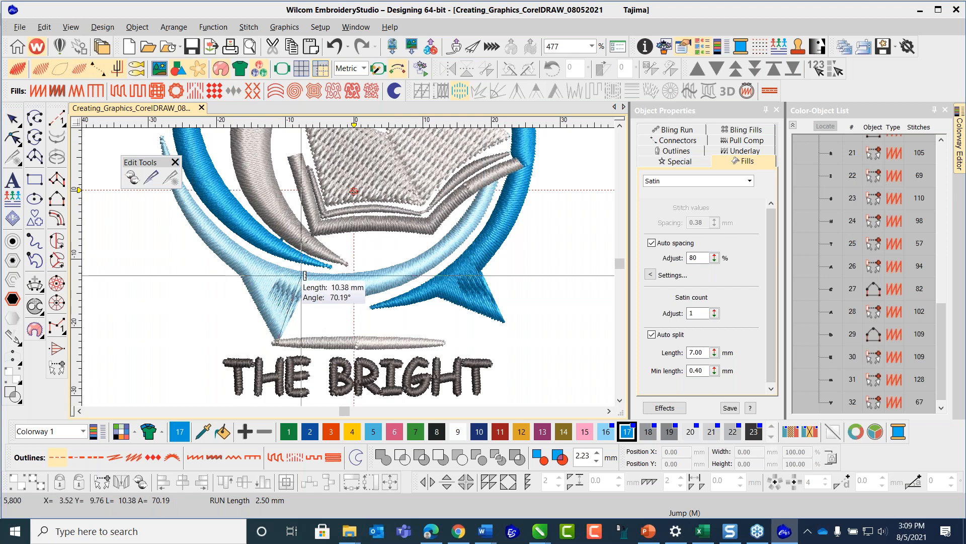
{"action": "left_click", "coordinate": [303, 274]}
{"action": "key", "text": "Escape"}
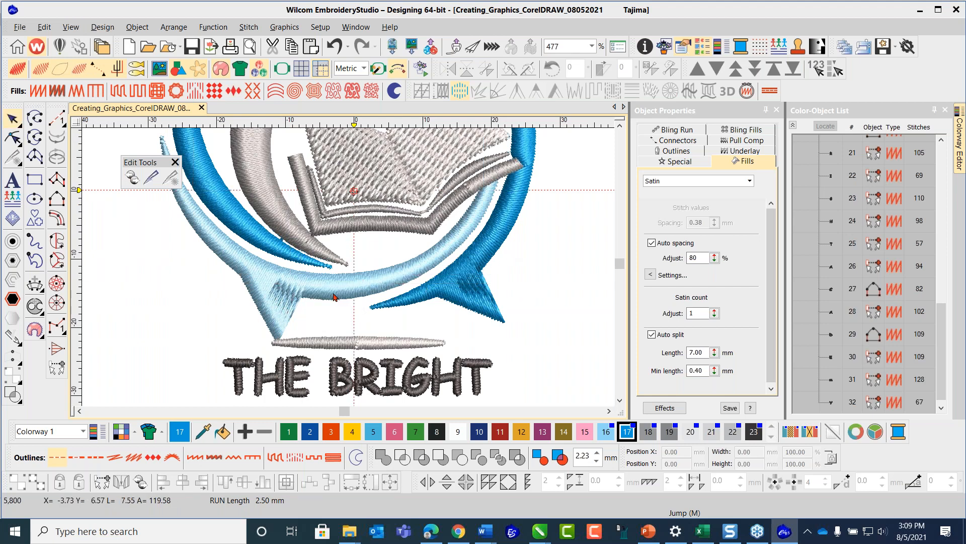
- Set the satin auto split length of the dark blue ring section with the pointed tail to 5 mm
{"action": "scroll", "coordinate": [349, 271], "scroll_direction": "down", "scroll_amount": 2}
{"action": "scroll", "coordinate": [329, 276], "scroll_direction": "up", "scroll_amount": 3}
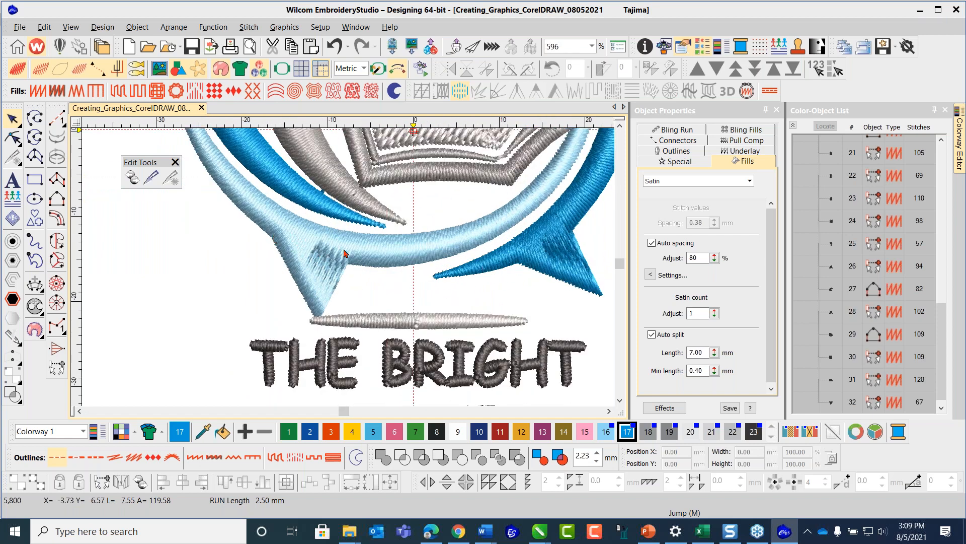
{"action": "scroll", "coordinate": [353, 271], "scroll_direction": "down", "scroll_amount": 1}
{"action": "left_click", "coordinate": [363, 267]}
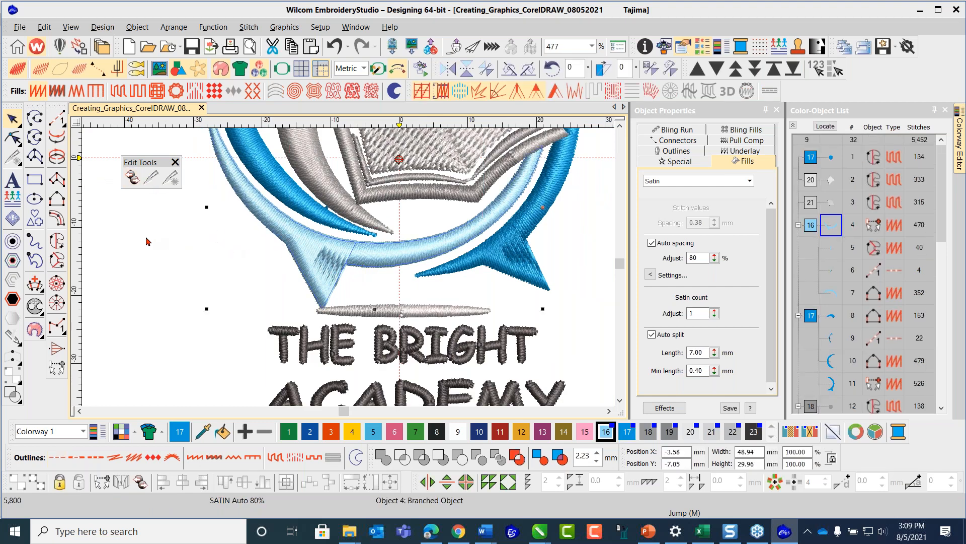
{"action": "left_click", "coordinate": [128, 240]}
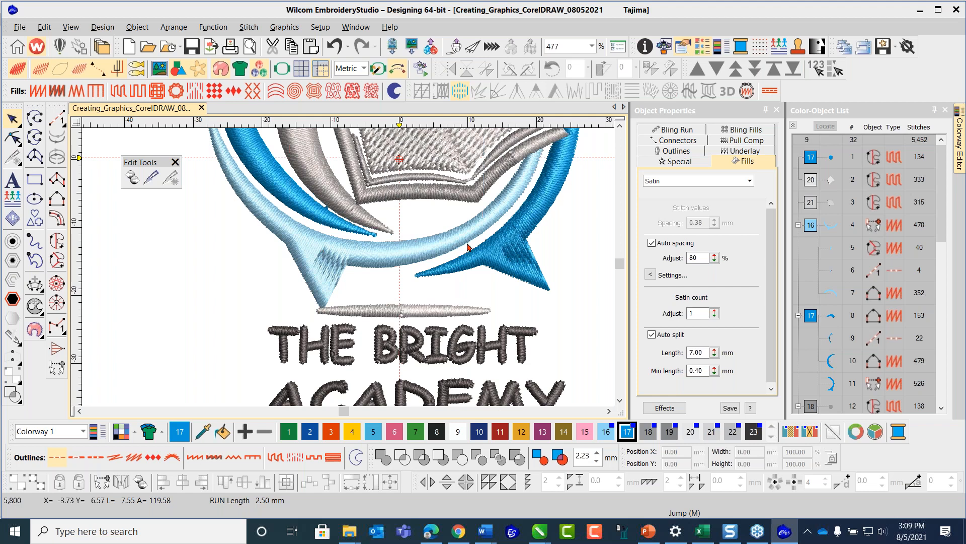
{"action": "left_click", "coordinate": [506, 273]}
{"action": "left_click", "coordinate": [692, 353]}
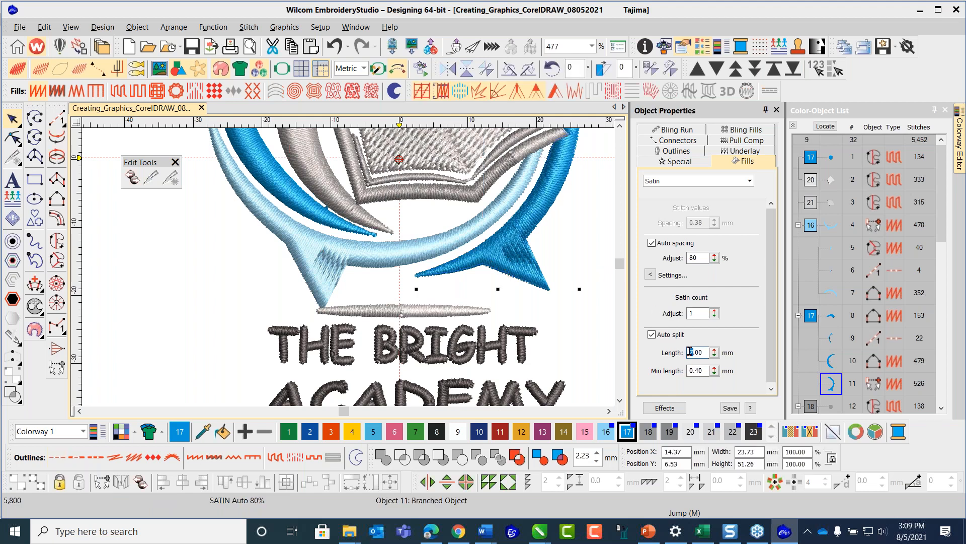
{"action": "type", "text": "5"}
{"action": "key", "text": "Return"}
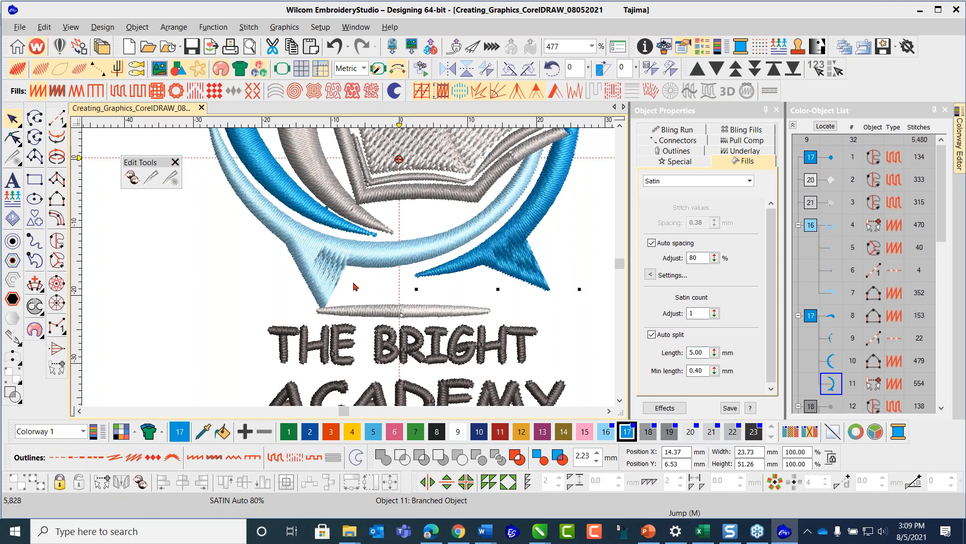
- Set the satin auto split length of the light blue ring section with the tail to 5 mm
{"action": "left_click", "coordinate": [315, 291]}
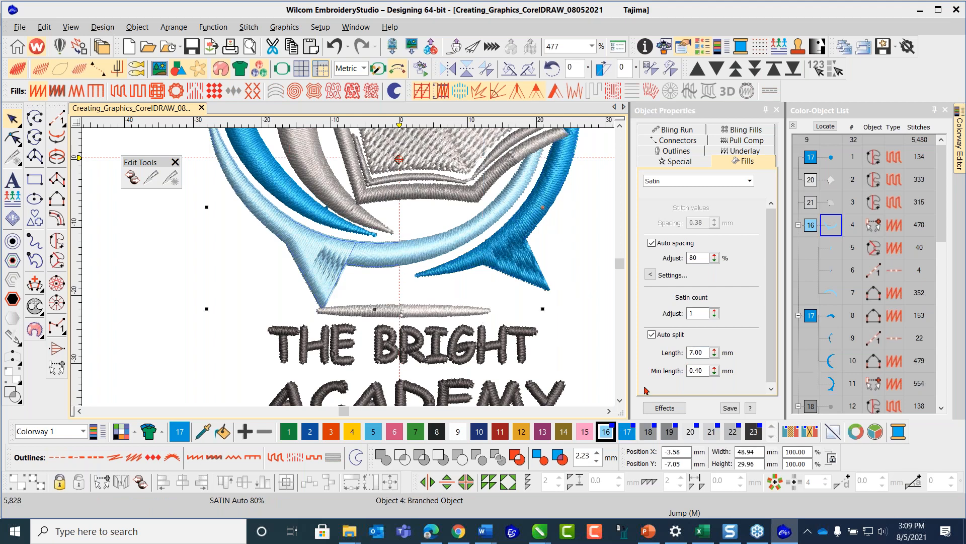
{"action": "left_click", "coordinate": [691, 352]}
{"action": "left_click_drag", "start_coordinate": [692, 352], "coordinate": [685, 353]}
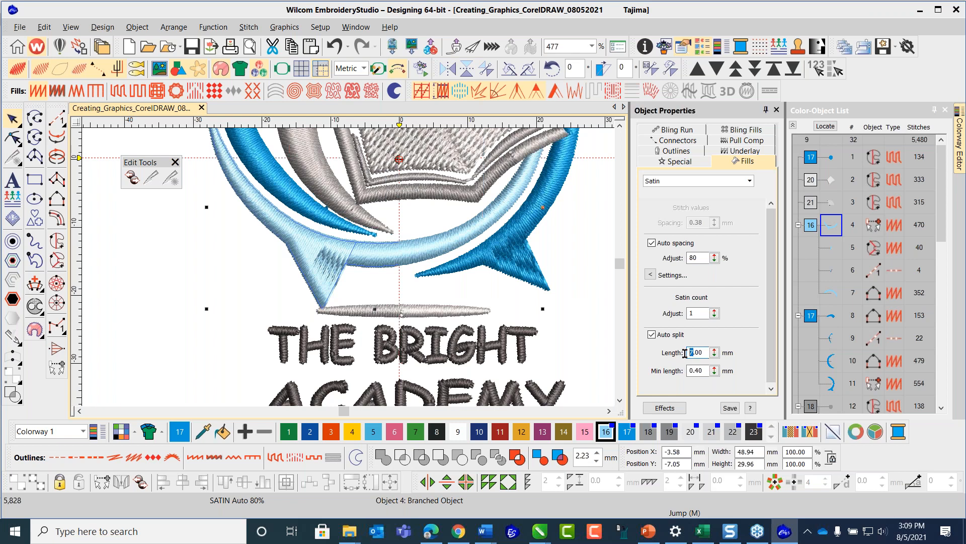
{"action": "type", "text": "5"}
{"action": "key", "text": "Return"}
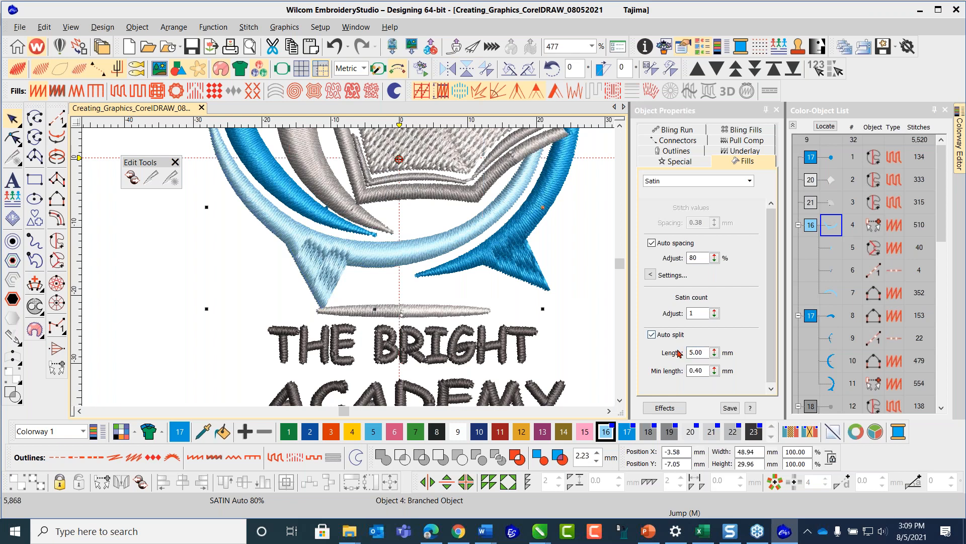
{"action": "key", "text": "Escape"}
- Set the light blue ring section's satin auto split length to 6 mm and deselect it
{"action": "scroll", "coordinate": [357, 272], "scroll_direction": "down", "scroll_amount": 2}
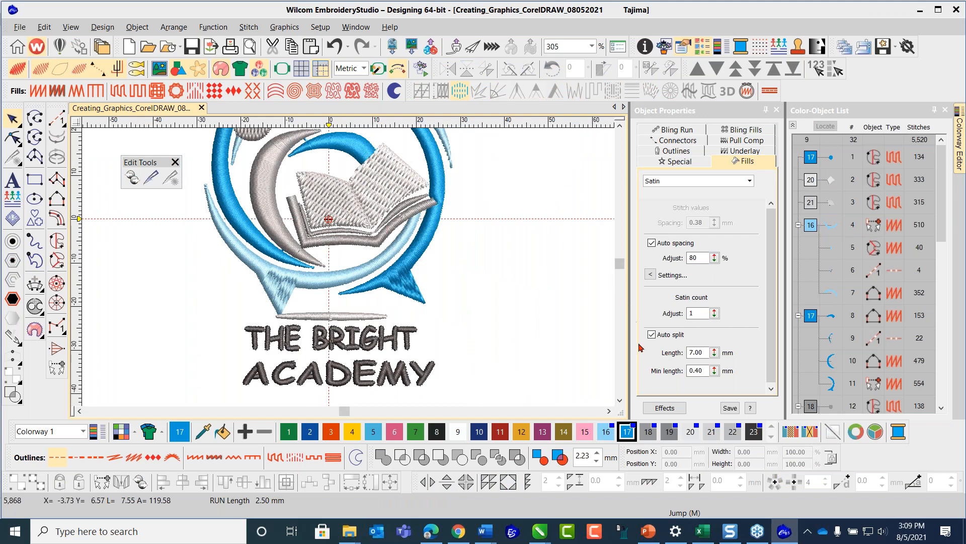
{"action": "left_click", "coordinate": [257, 268]}
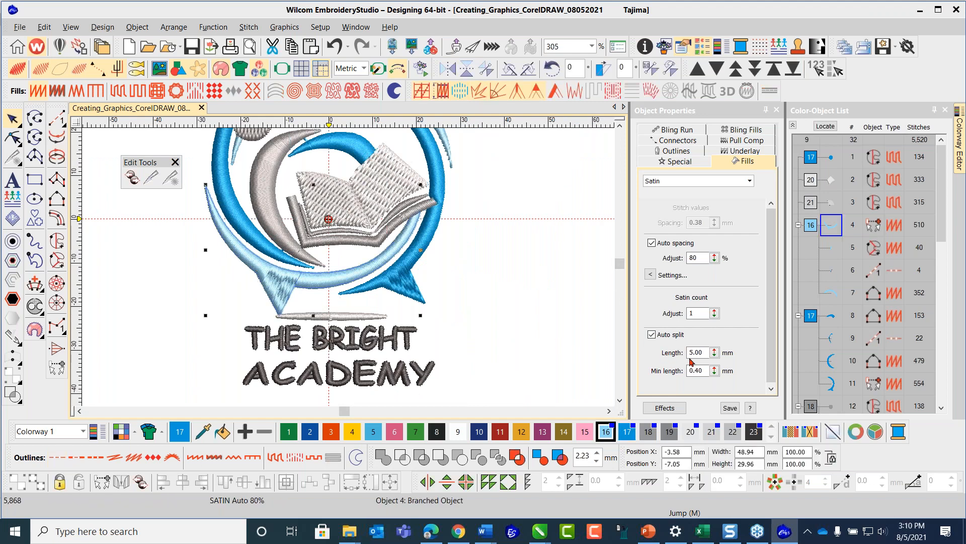
{"action": "left_click_drag", "start_coordinate": [692, 351], "coordinate": [685, 353]}
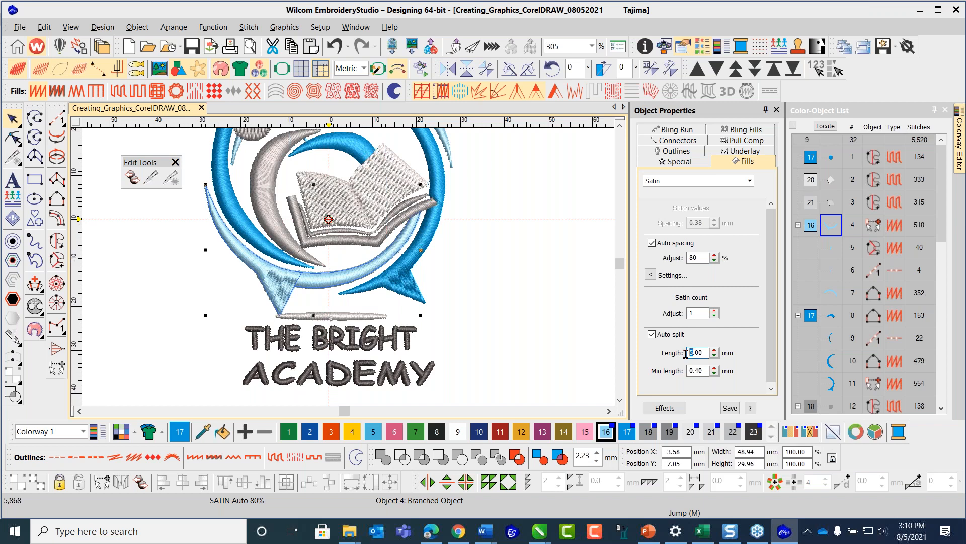
{"action": "type", "text": "6"}
{"action": "key", "text": "Return"}
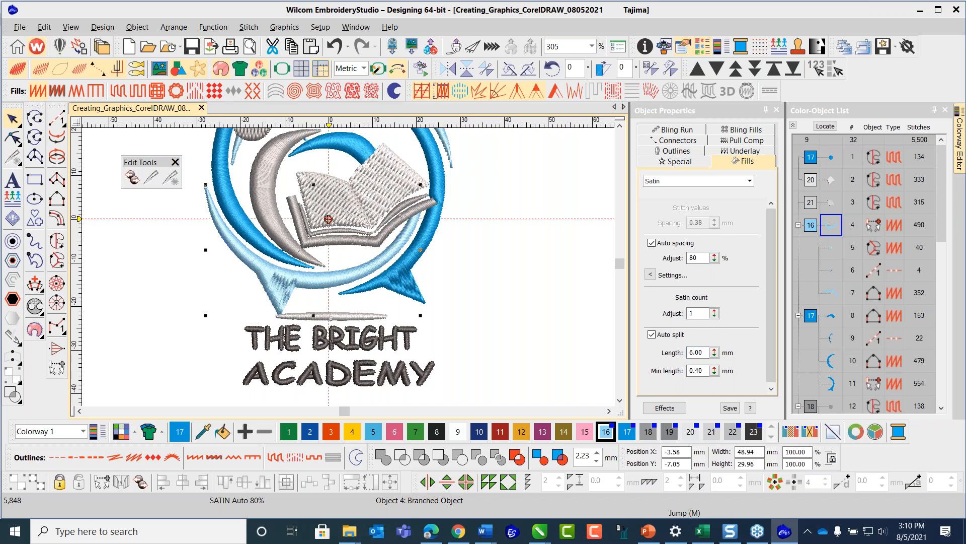
{"action": "left_click", "coordinate": [500, 286]}
{"action": "scroll", "coordinate": [347, 275], "scroll_direction": "down", "scroll_amount": 3}
{"action": "scroll", "coordinate": [348, 276], "scroll_direction": "up", "scroll_amount": 3}
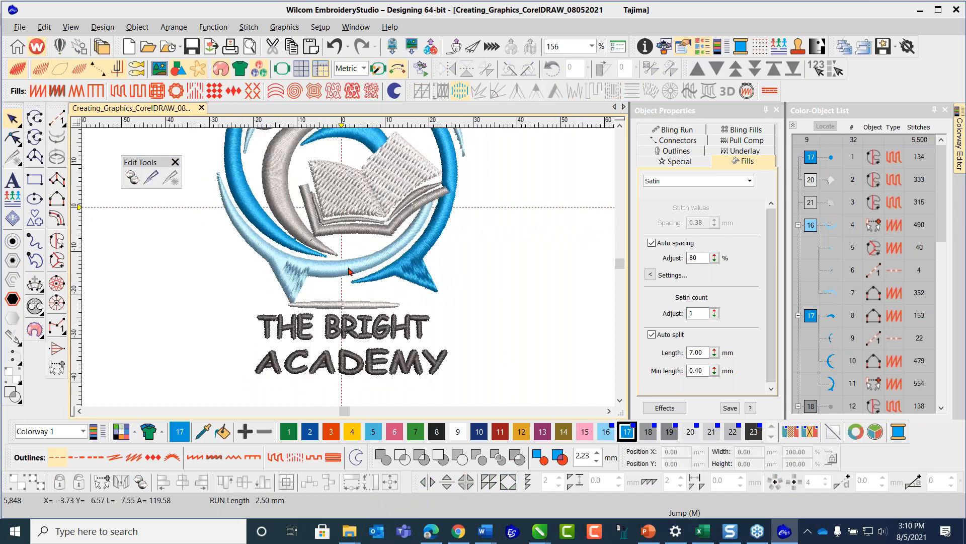
- Break apart the dark blue branched object that forms the ring's right side and tail
{"action": "scroll", "coordinate": [376, 221], "scroll_direction": "down", "scroll_amount": 2}
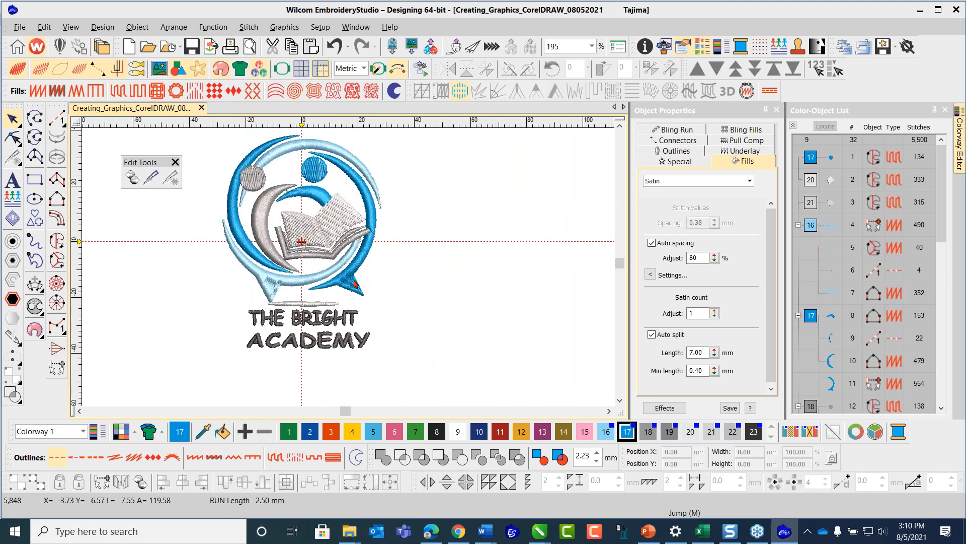
{"action": "scroll", "coordinate": [349, 270], "scroll_direction": "up", "scroll_amount": 3}
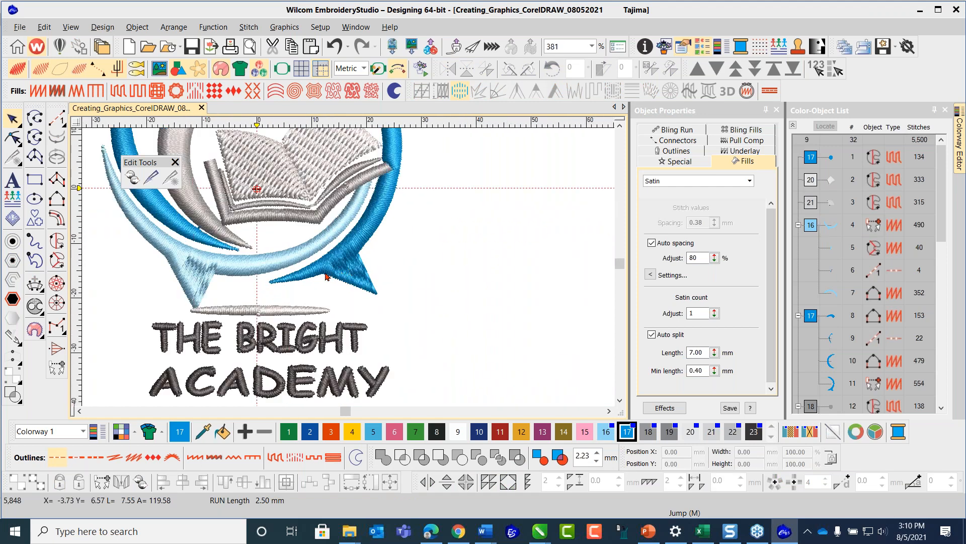
{"action": "left_click", "coordinate": [365, 248]}
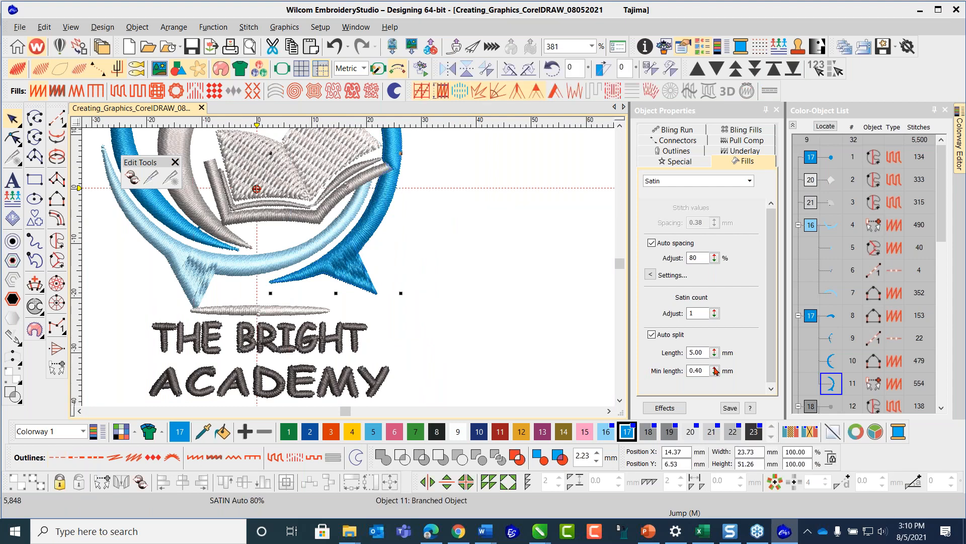
{"action": "right_click", "coordinate": [831, 381]}
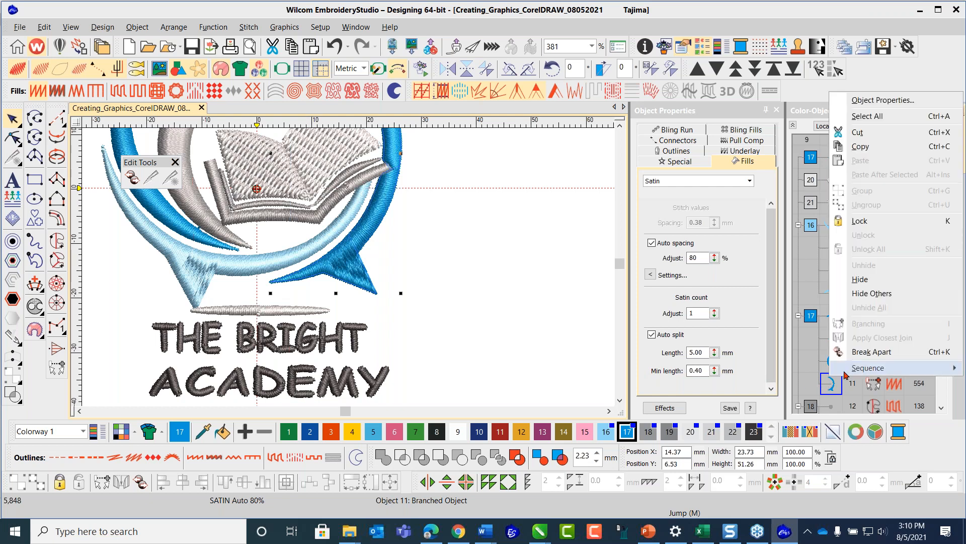
{"action": "left_click", "coordinate": [869, 352]}
- Cut the dark blue tail piece with the Knife along the ring's curve, separating the triangular fin from the swoosh
{"action": "left_click", "coordinate": [375, 286]}
{"action": "left_click", "coordinate": [151, 177]}
{"action": "scroll", "coordinate": [256, 189], "scroll_direction": "up", "scroll_amount": 2}
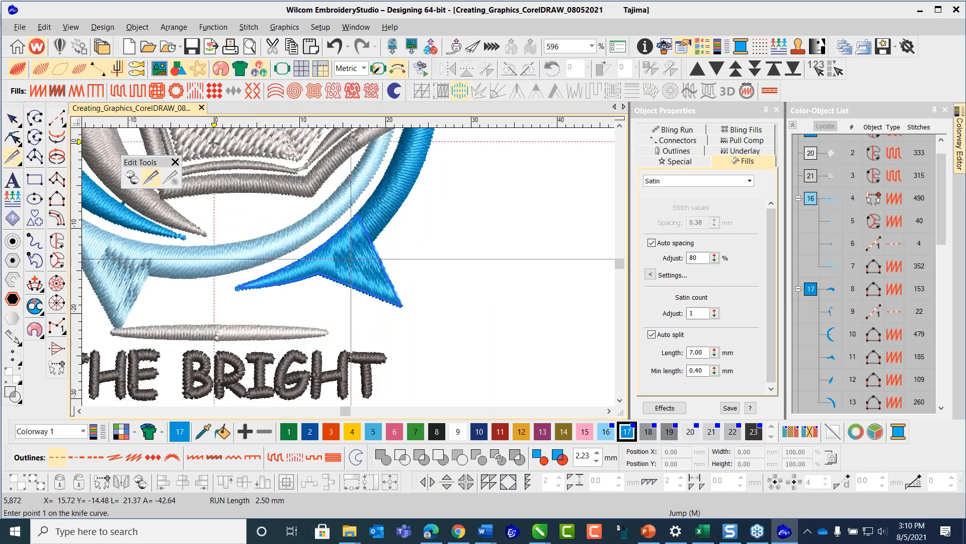
{"action": "left_click", "coordinate": [214, 143]}
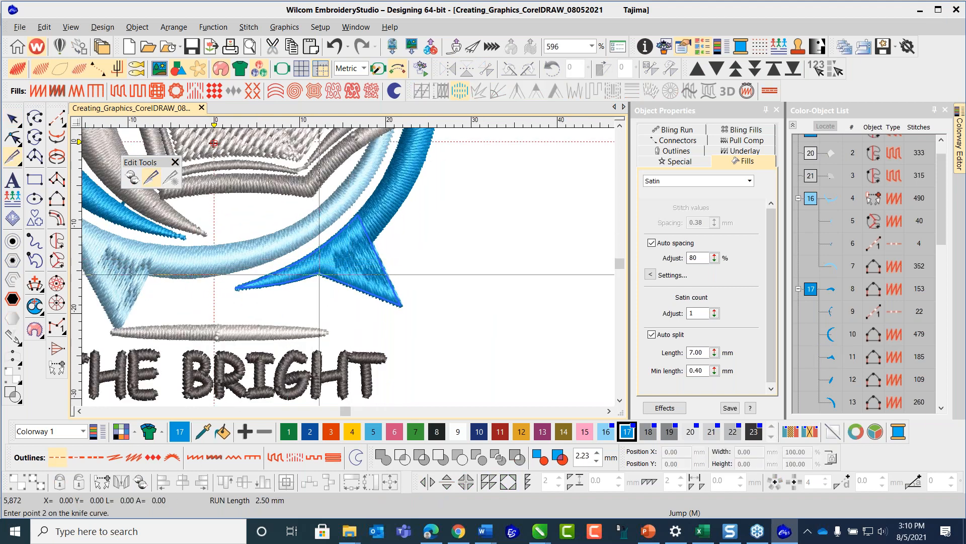
{"action": "left_click", "coordinate": [355, 258]}
{"action": "left_click", "coordinate": [371, 243]}
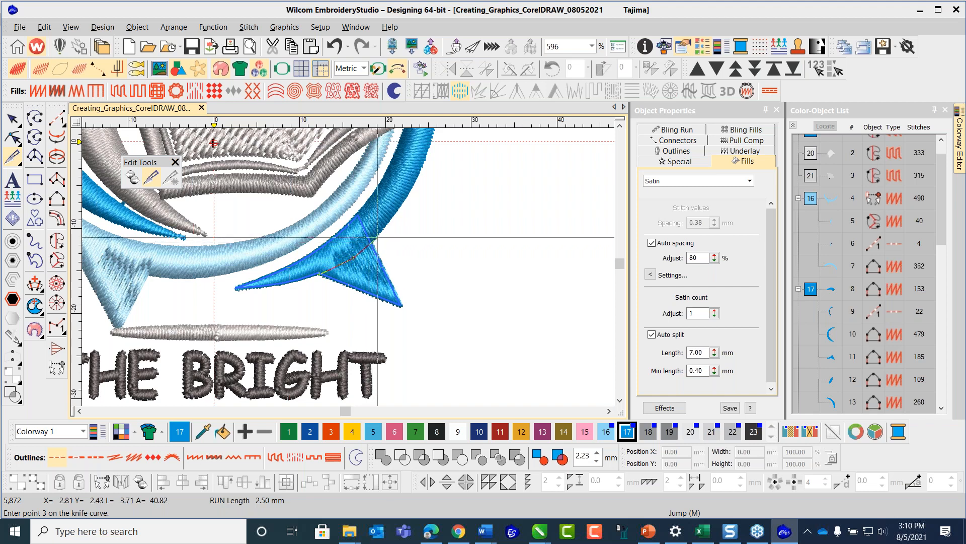
{"action": "key", "text": "Return"}
{"action": "scroll", "coordinate": [361, 278], "scroll_direction": "down", "scroll_amount": 3}
{"action": "scroll", "coordinate": [378, 279], "scroll_direction": "down", "scroll_amount": 3}
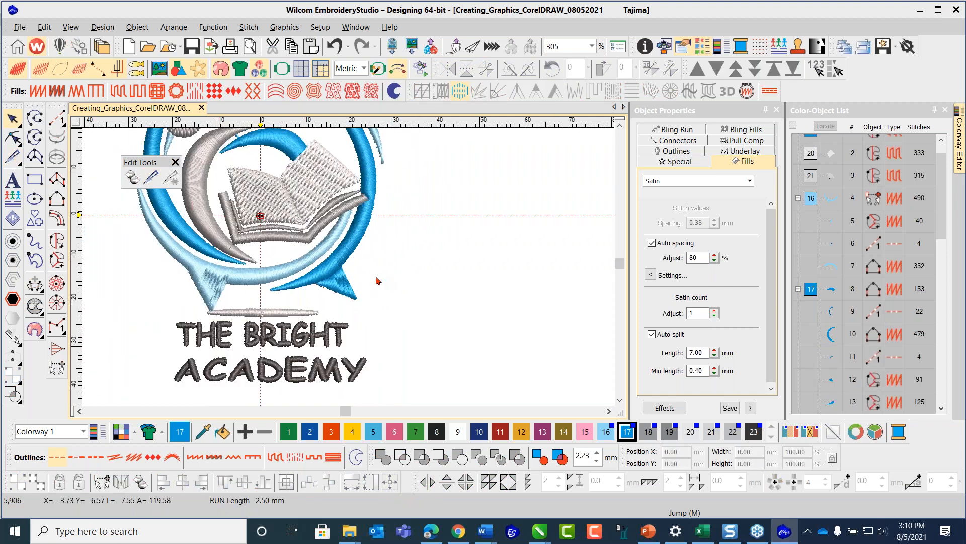
- Reshape the triangular dark blue fin by moving its upper edge nodes up into the swoosh so the two pieces overlap
{"action": "scroll", "coordinate": [367, 277], "scroll_direction": "up", "scroll_amount": 3}
{"action": "left_click", "coordinate": [298, 295]}
{"action": "left_click", "coordinate": [13, 137]}
{"action": "scroll", "coordinate": [362, 254], "scroll_direction": "up", "scroll_amount": 3}
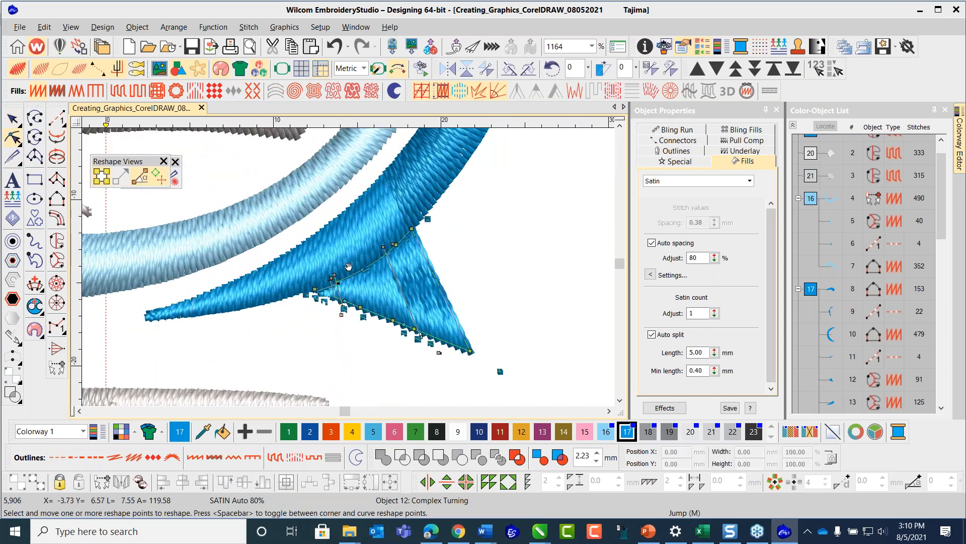
{"action": "scroll", "coordinate": [330, 290], "scroll_direction": "up", "scroll_amount": 3}
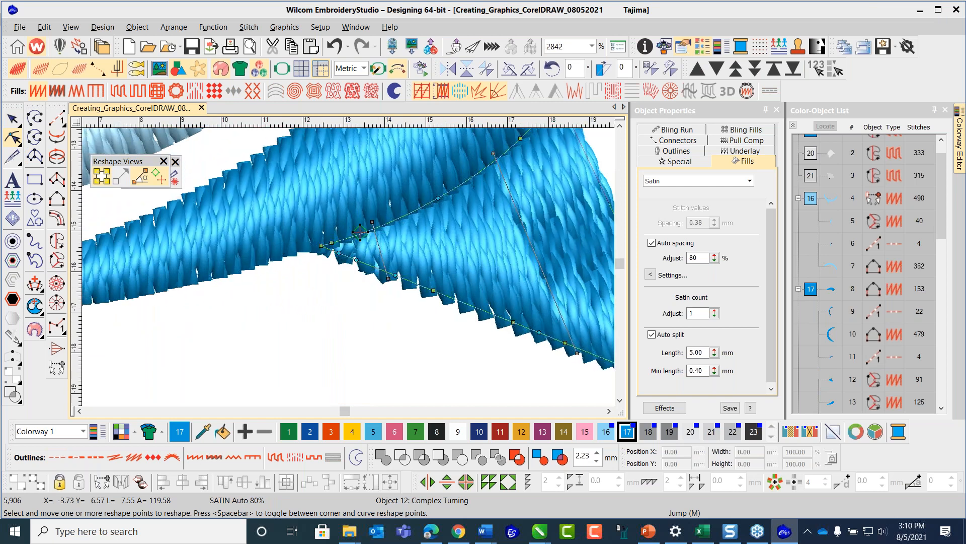
{"action": "scroll", "coordinate": [385, 259], "scroll_direction": "down", "scroll_amount": 1}
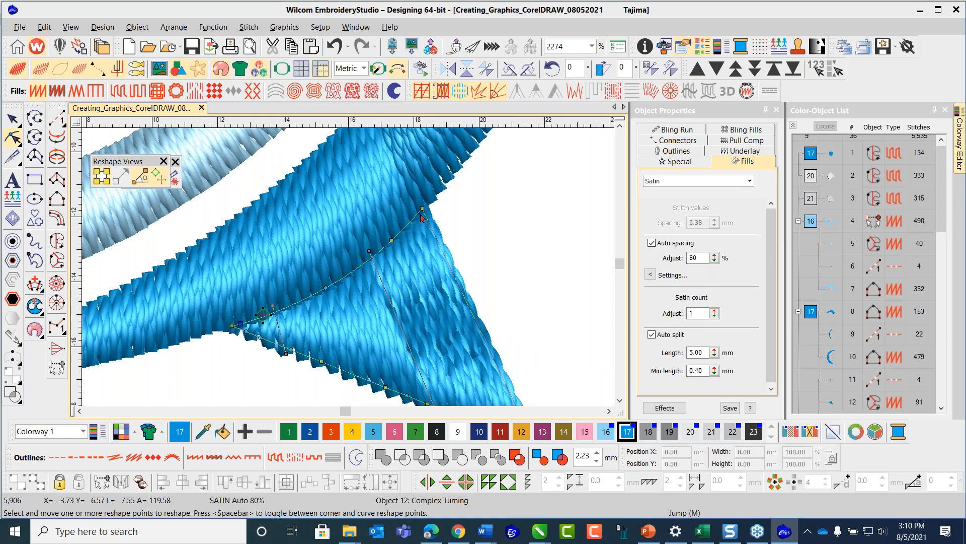
{"action": "left_click_drag", "start_coordinate": [422, 208], "coordinate": [412, 191]}
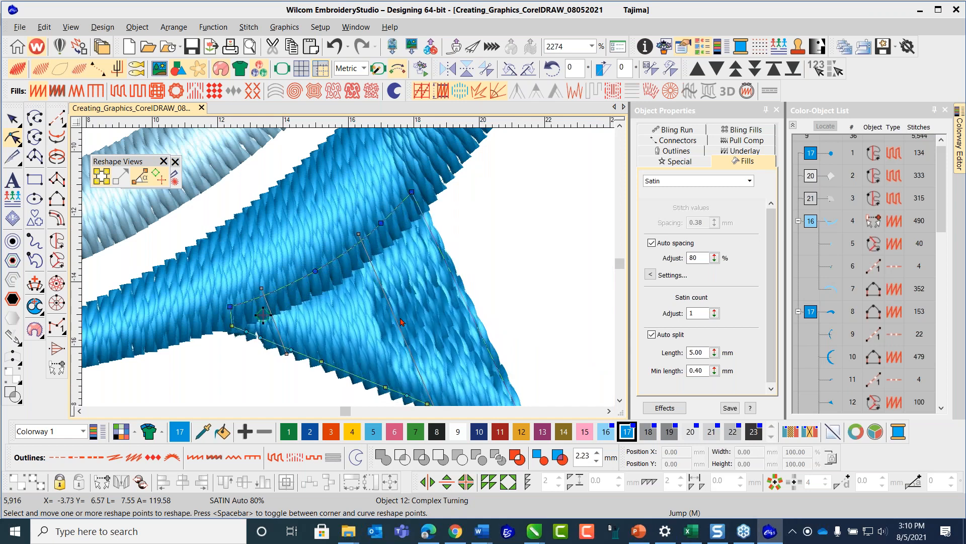
{"action": "scroll", "coordinate": [392, 263], "scroll_direction": "down", "scroll_amount": 2}
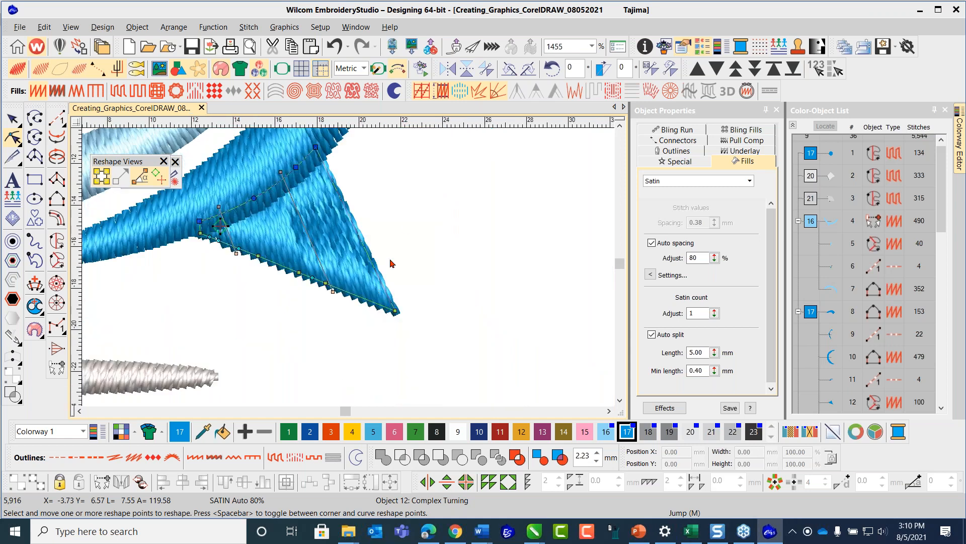
{"action": "left_click", "coordinate": [12, 119]}
{"action": "left_click", "coordinate": [255, 295]}
{"action": "scroll", "coordinate": [355, 265], "scroll_direction": "down", "scroll_amount": 6}
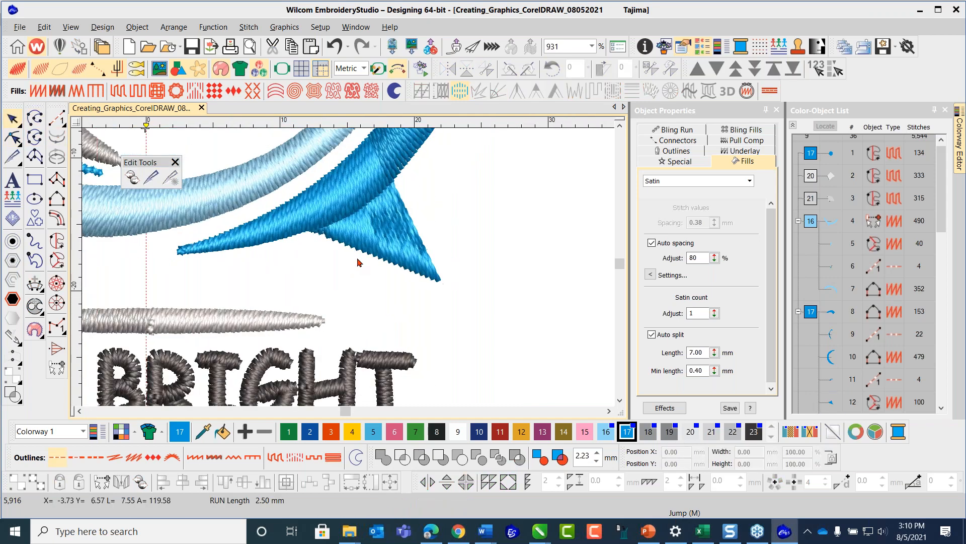
- Reshape the dark blue ring column by moving its lower end's inner node down and inward to overlap the swoosh
{"action": "scroll", "coordinate": [351, 270], "scroll_direction": "down", "scroll_amount": 2}
{"action": "scroll", "coordinate": [341, 213], "scroll_direction": "up", "scroll_amount": 2}
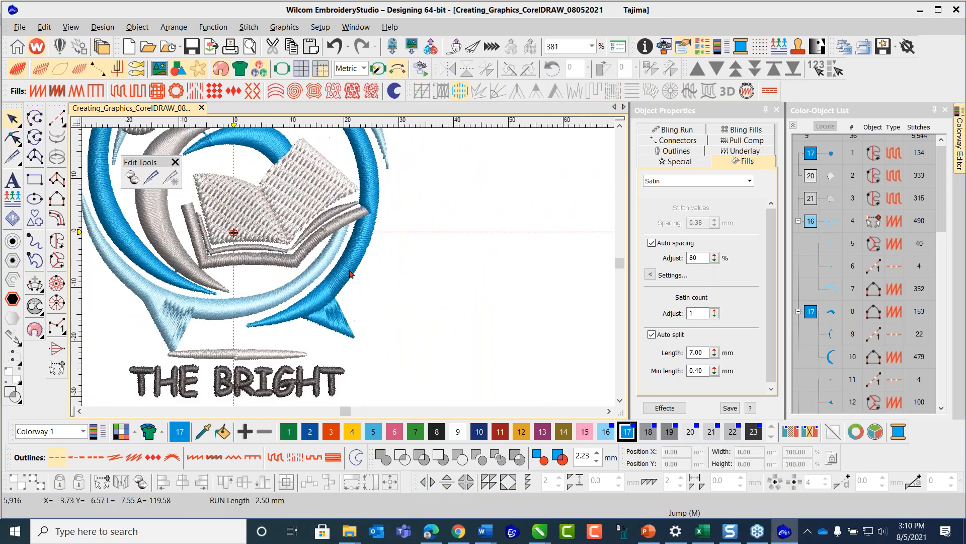
{"action": "left_click", "coordinate": [349, 271]}
{"action": "left_click", "coordinate": [12, 136]}
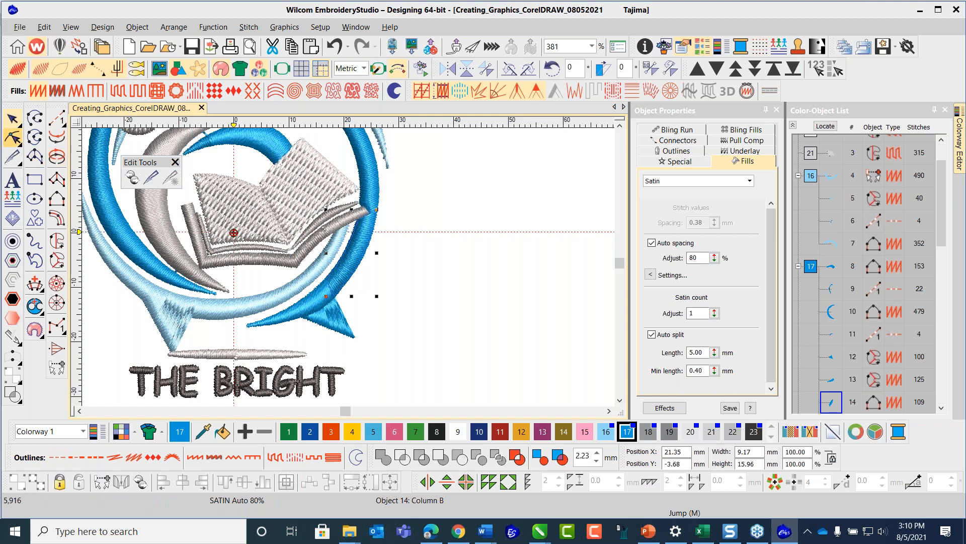
{"action": "scroll", "coordinate": [355, 254], "scroll_direction": "up", "scroll_amount": 4}
{"action": "left_click_drag", "start_coordinate": [355, 233], "coordinate": [345, 242]}
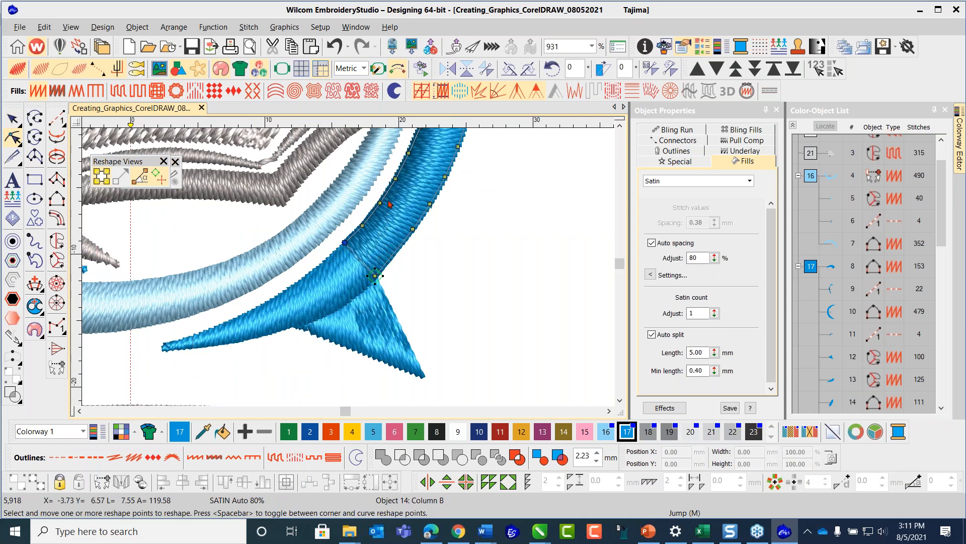
- Undo the reshaping, Knife cuts and break-apart of the dark blue ring and tail, and clear the selection
{"action": "scroll", "coordinate": [355, 249], "scroll_direction": "down", "scroll_amount": 3}
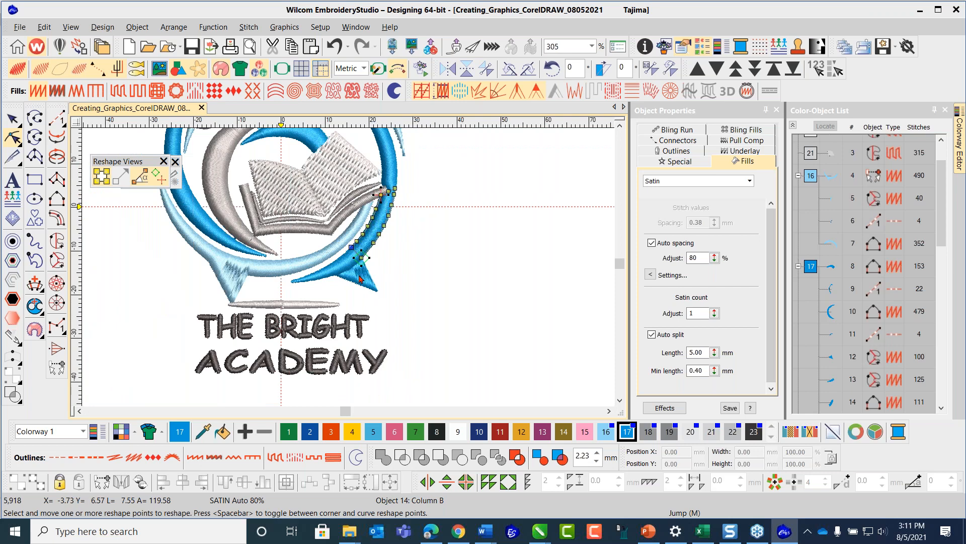
{"action": "left_click", "coordinate": [334, 47]}
{"action": "left_click", "coordinate": [335, 46]}
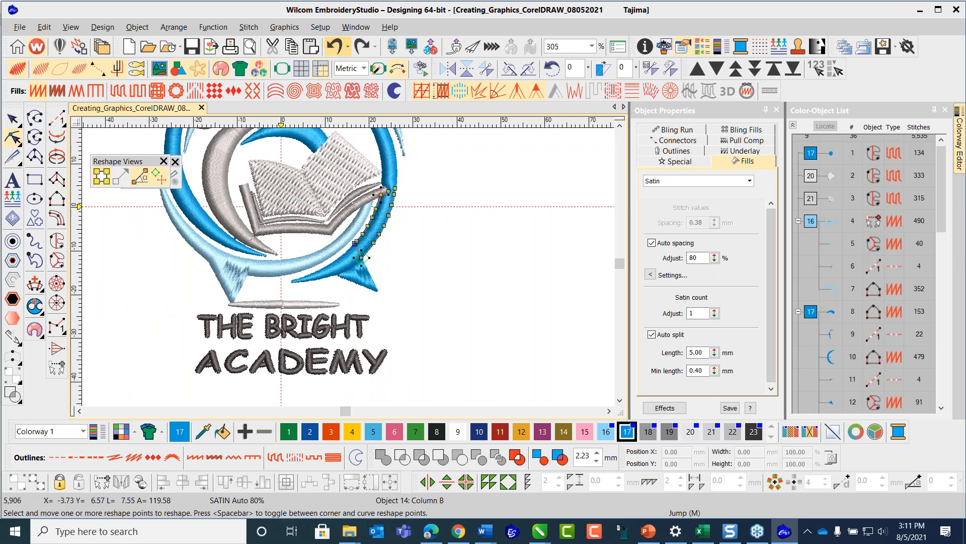
{"action": "left_click", "coordinate": [334, 47]}
{"action": "left_click", "coordinate": [335, 47]}
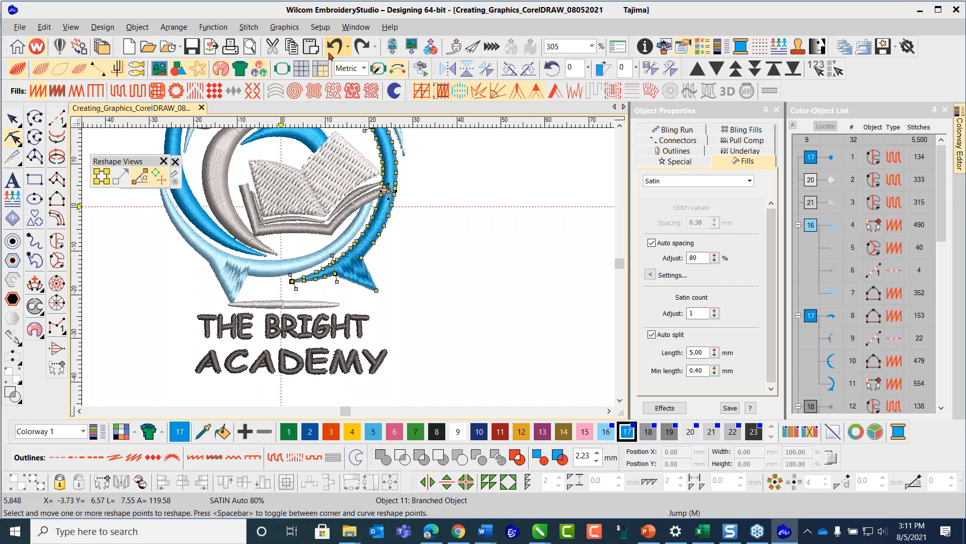
{"action": "left_click", "coordinate": [12, 119]}
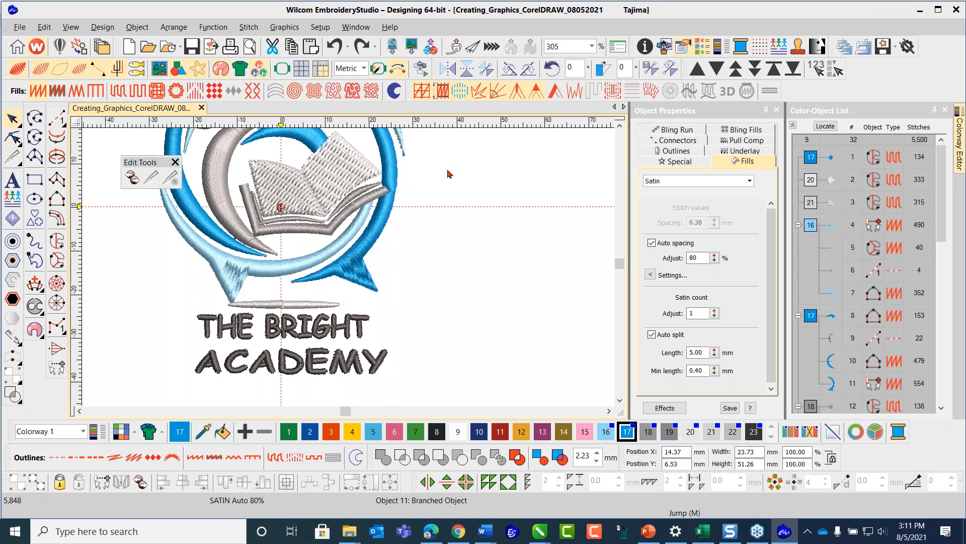
{"action": "left_click", "coordinate": [412, 190]}
{"action": "scroll", "coordinate": [360, 340], "scroll_direction": "down", "scroll_amount": 1}
{"action": "scroll", "coordinate": [324, 320], "scroll_direction": "up", "scroll_amount": 1}
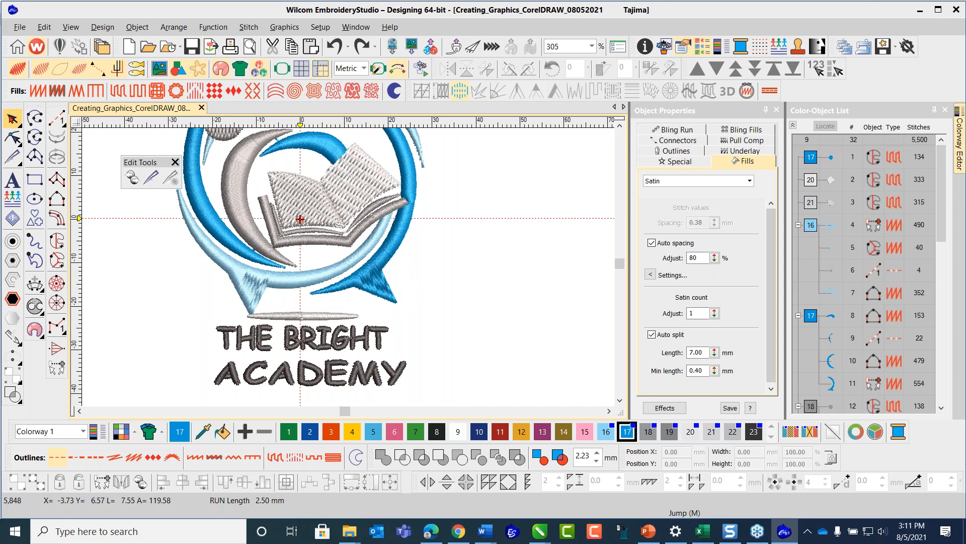
{"action": "scroll", "coordinate": [349, 271], "scroll_direction": "down", "scroll_amount": 2}
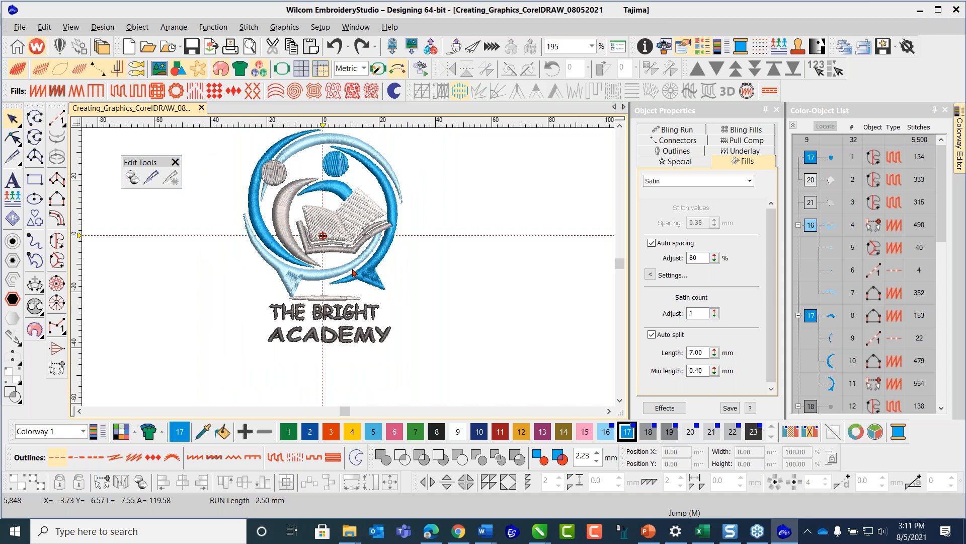
{"action": "scroll", "coordinate": [353, 273], "scroll_direction": "down", "scroll_amount": 1}
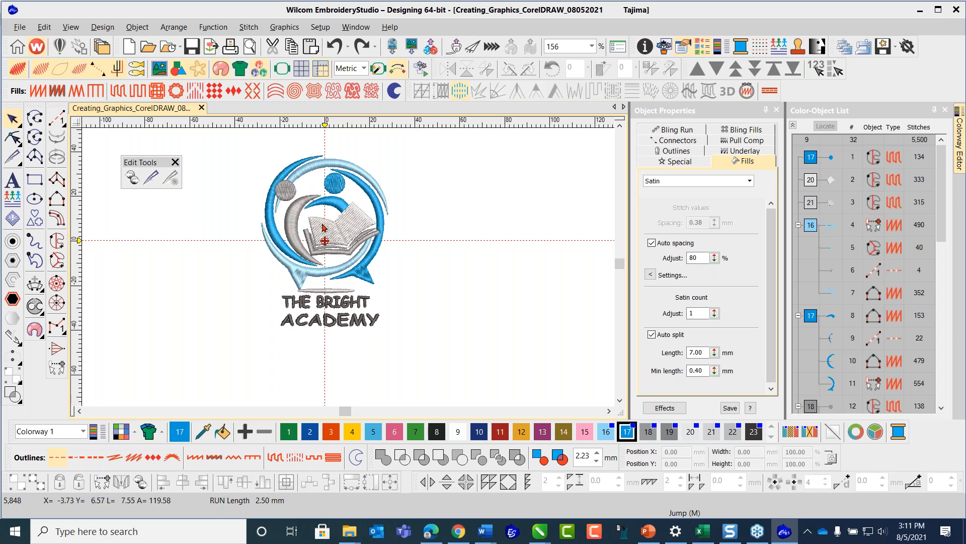
- Select the whole emblem above the lettering and try scaling it to 98 percent
{"action": "left_click_drag", "start_coordinate": [247, 136], "coordinate": [400, 301]}
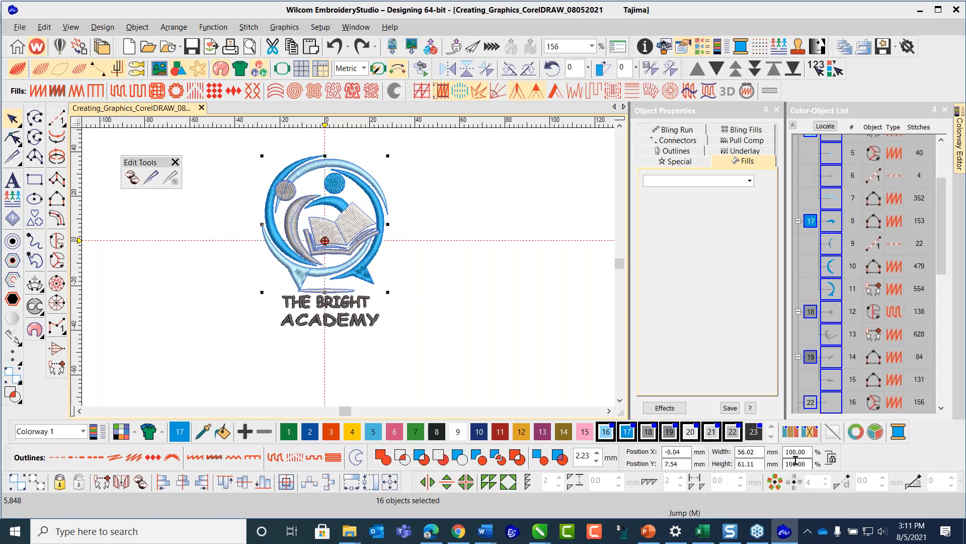
{"action": "left_click_drag", "start_coordinate": [784, 451], "coordinate": [819, 451]}
{"action": "type", "text": "98"}
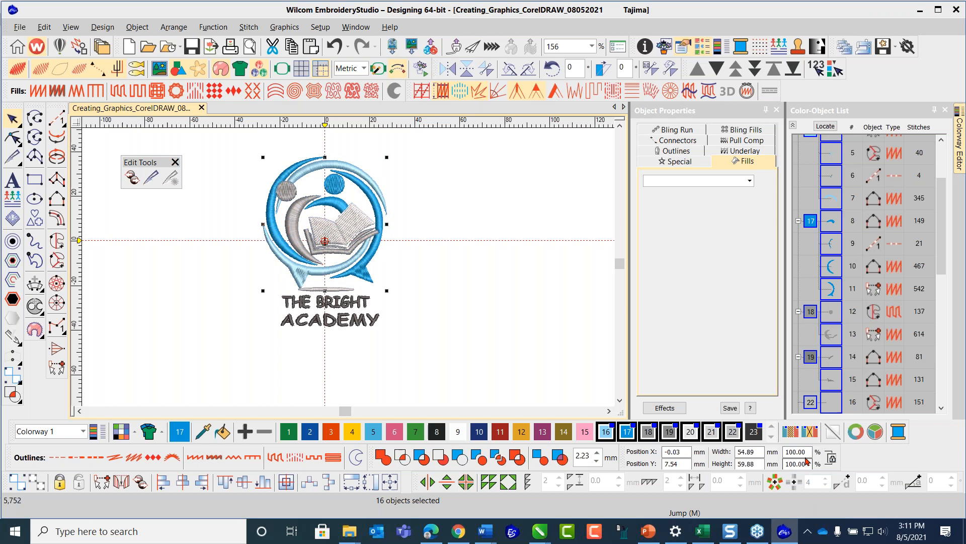
{"action": "left_click", "coordinate": [335, 46]}
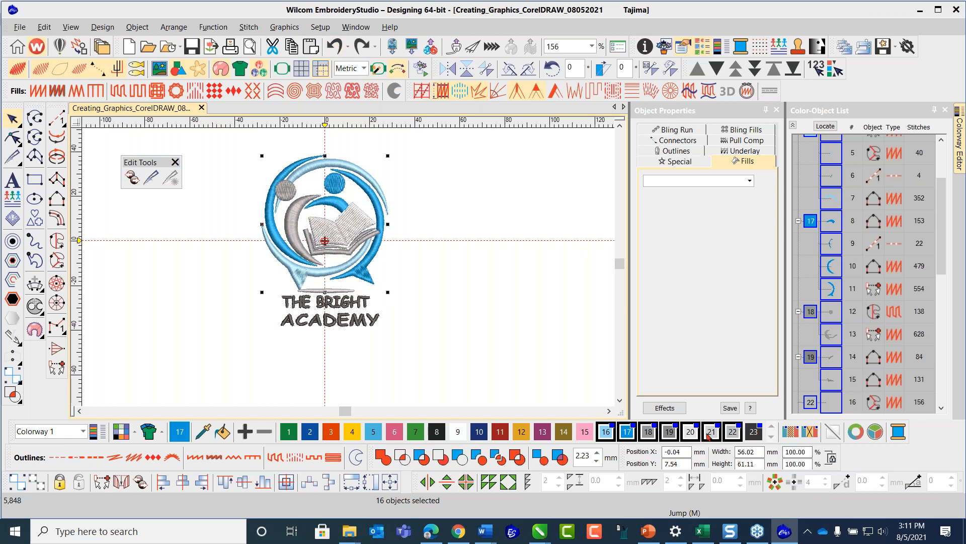
- Scale the selected emblem above the lettering to 95 percent and deselect it
{"action": "double_click", "coordinate": [805, 452]}
{"action": "type", "text": "95"}
{"action": "key", "text": "Return"}
{"action": "left_click", "coordinate": [499, 268]}
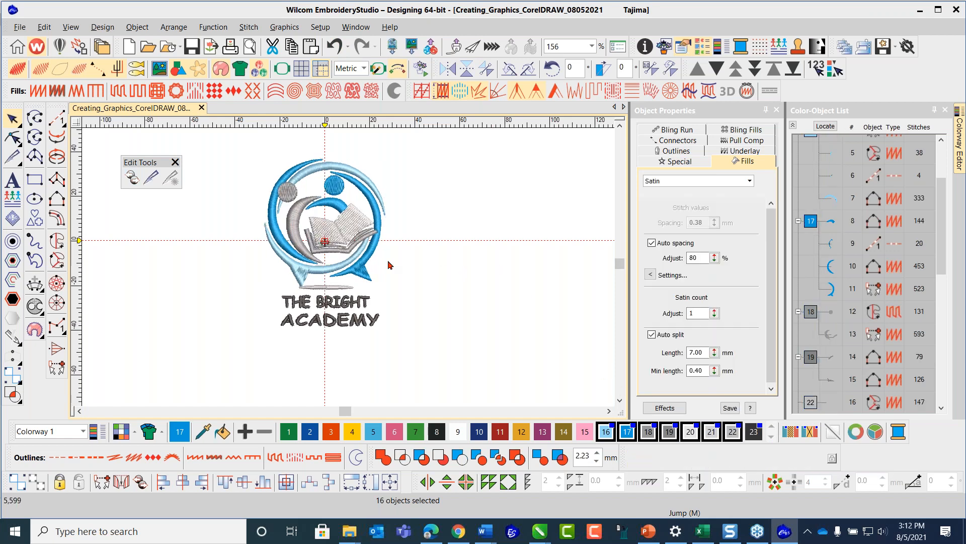
- Measure the dark blue fin from the ring down to its pointed tip
{"action": "scroll", "coordinate": [352, 271], "scroll_direction": "up", "scroll_amount": 2}
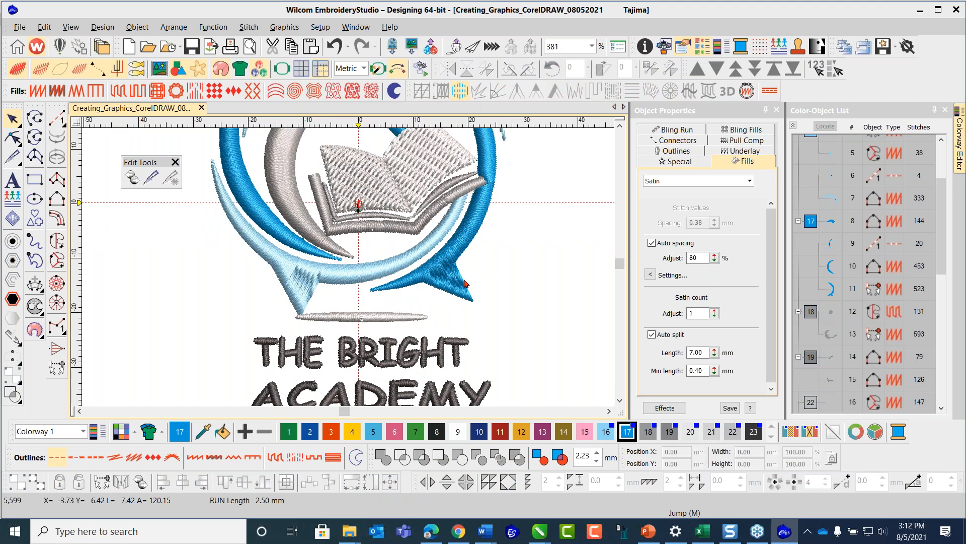
{"action": "key", "text": "m"}
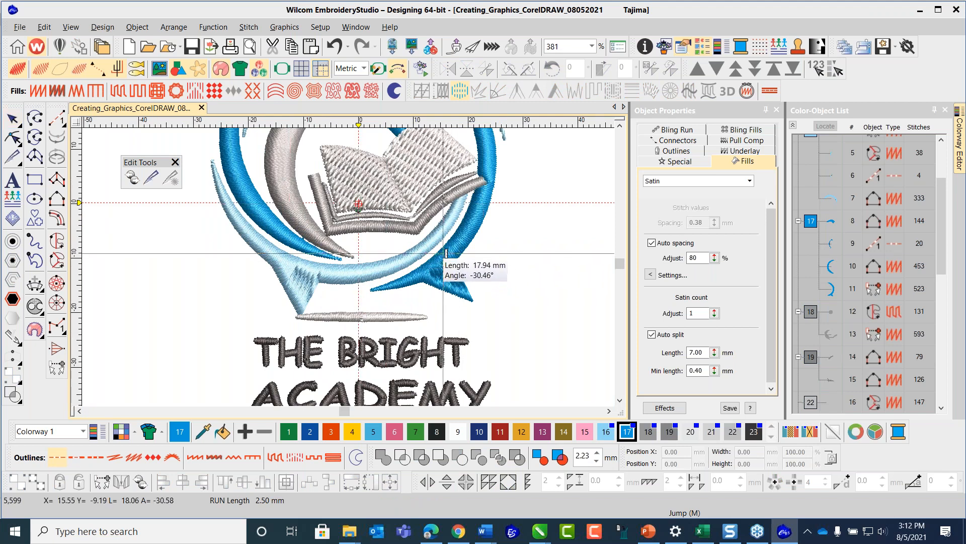
{"action": "left_click", "coordinate": [473, 302]}
{"action": "key", "text": "Escape"}
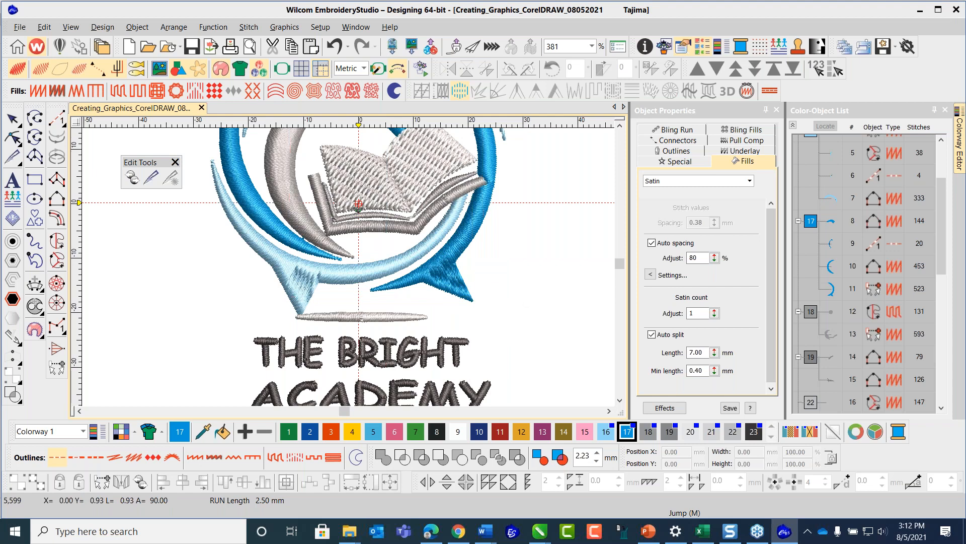
{"action": "scroll", "coordinate": [351, 271], "scroll_direction": "down", "scroll_amount": 2}
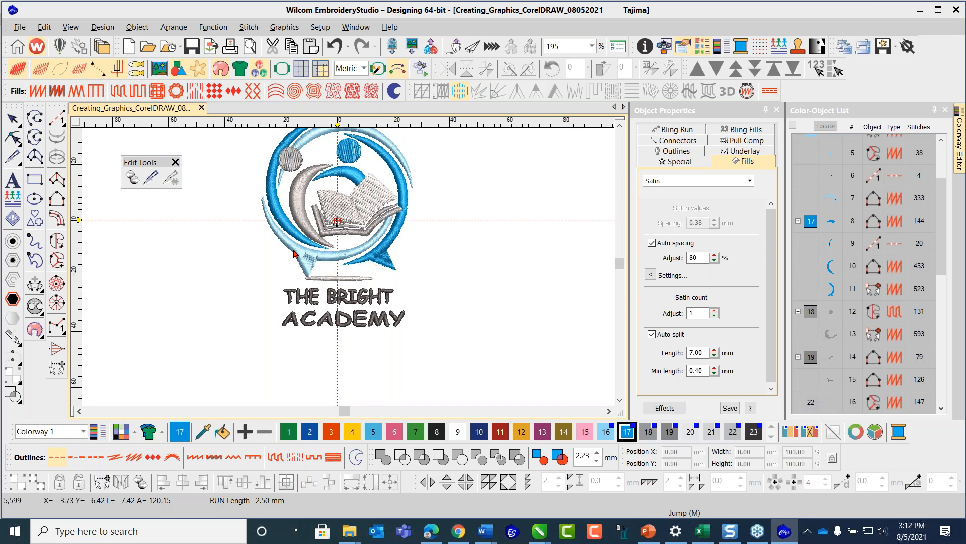
{"action": "scroll", "coordinate": [359, 251], "scroll_direction": "up", "scroll_amount": 1}
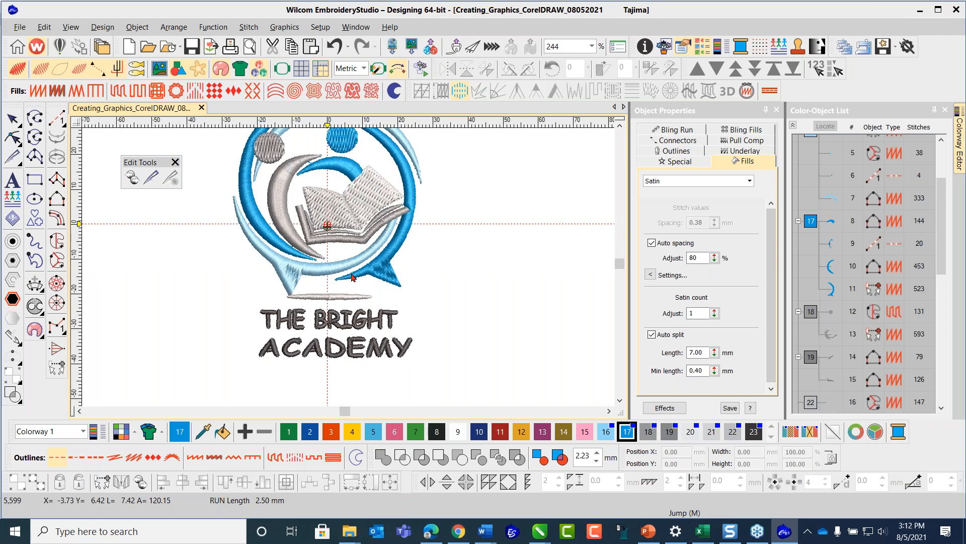
{"action": "left_click", "coordinate": [399, 253]}
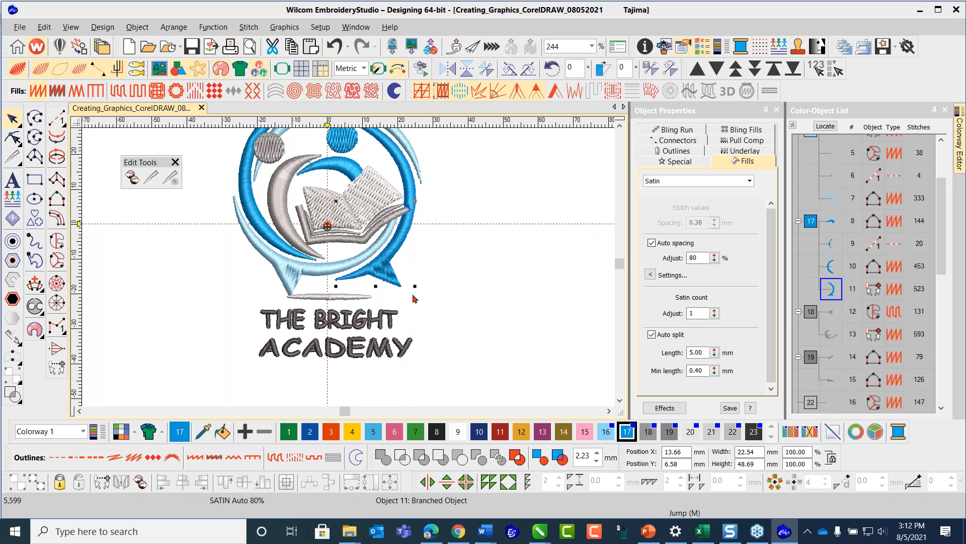
{"action": "left_click", "coordinate": [491, 212]}
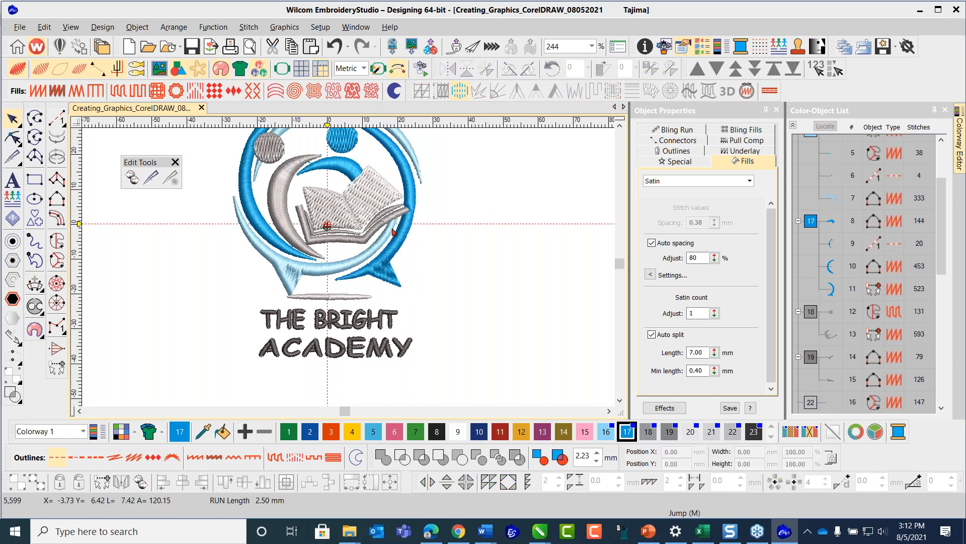
{"action": "scroll", "coordinate": [394, 232], "scroll_direction": "up", "scroll_amount": 2}
{"action": "scroll", "coordinate": [354, 267], "scroll_direction": "down", "scroll_amount": 2}
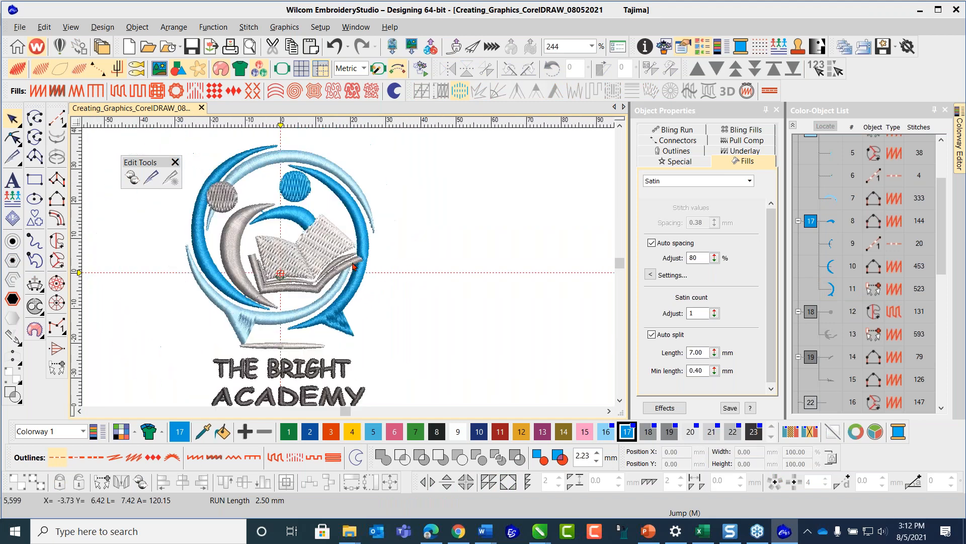
- Hide the stitches so only the object outlines show, and make pink thread colour 6 current
{"action": "scroll", "coordinate": [350, 271], "scroll_direction": "up", "scroll_amount": 2}
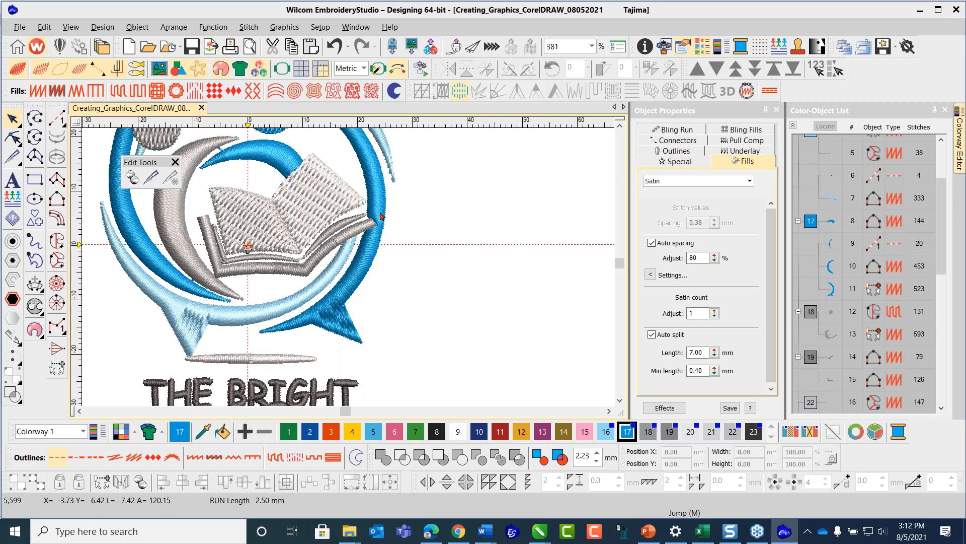
{"action": "key", "text": "s"}
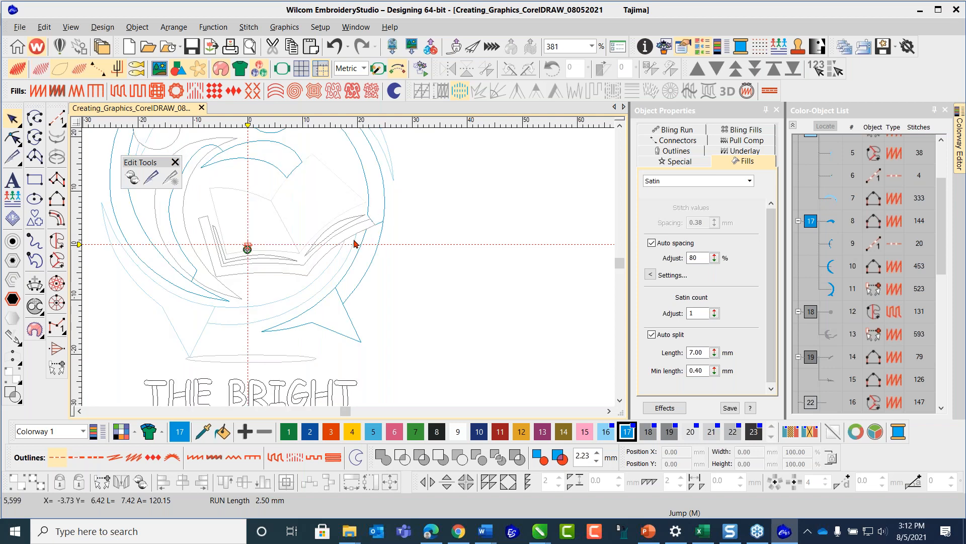
{"action": "scroll", "coordinate": [361, 283], "scroll_direction": "down", "scroll_amount": 2}
{"action": "scroll", "coordinate": [362, 317], "scroll_direction": "up", "scroll_amount": 2}
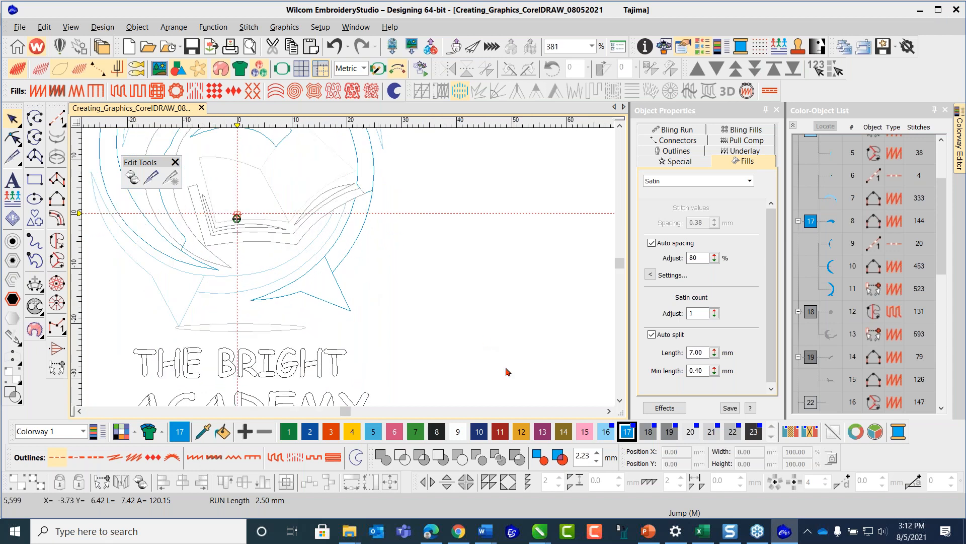
{"action": "left_click", "coordinate": [395, 433]}
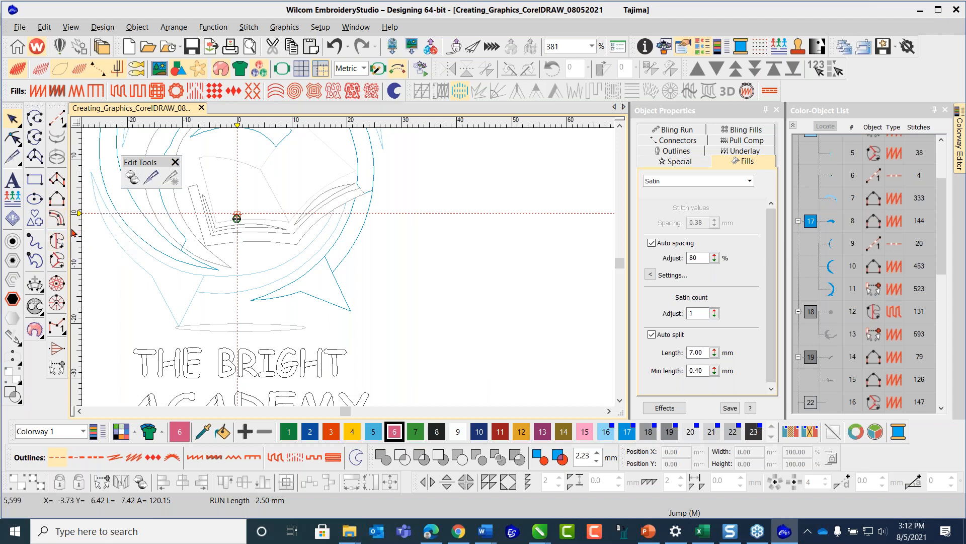
- Outline the triangular fin of the dark blue tail as a closed Complex Turning shape with a curved upper edge inside the swoosh
{"action": "left_click", "coordinate": [56, 261]}
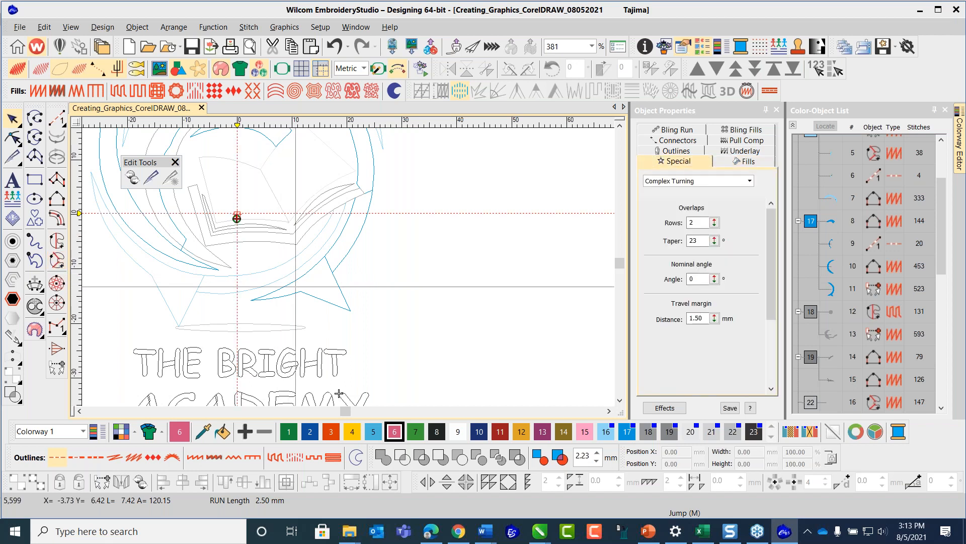
{"action": "scroll", "coordinate": [345, 264], "scroll_direction": "up", "scroll_amount": 3}
{"action": "left_click", "coordinate": [341, 260]}
{"action": "left_click", "coordinate": [445, 304]}
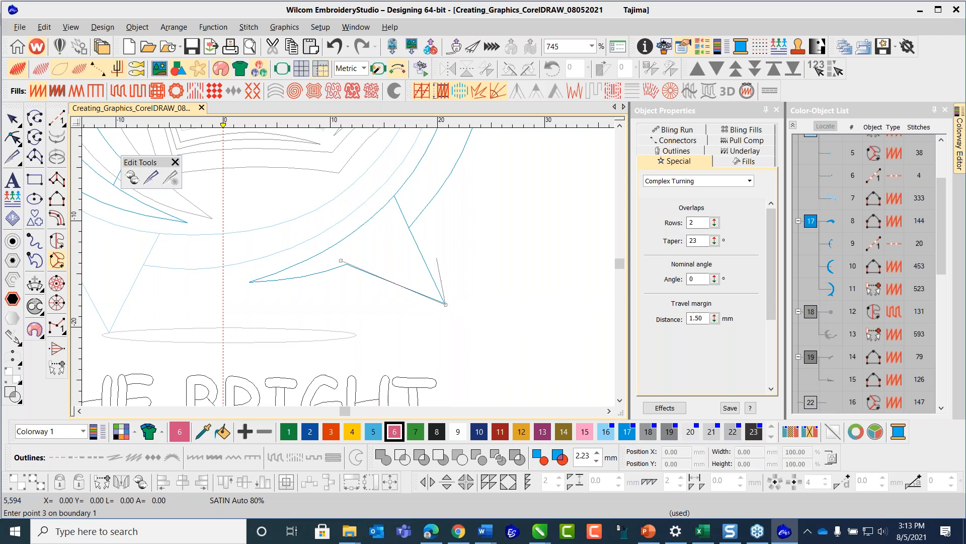
{"action": "left_click", "coordinate": [404, 214]}
{"action": "left_click", "coordinate": [373, 243]}
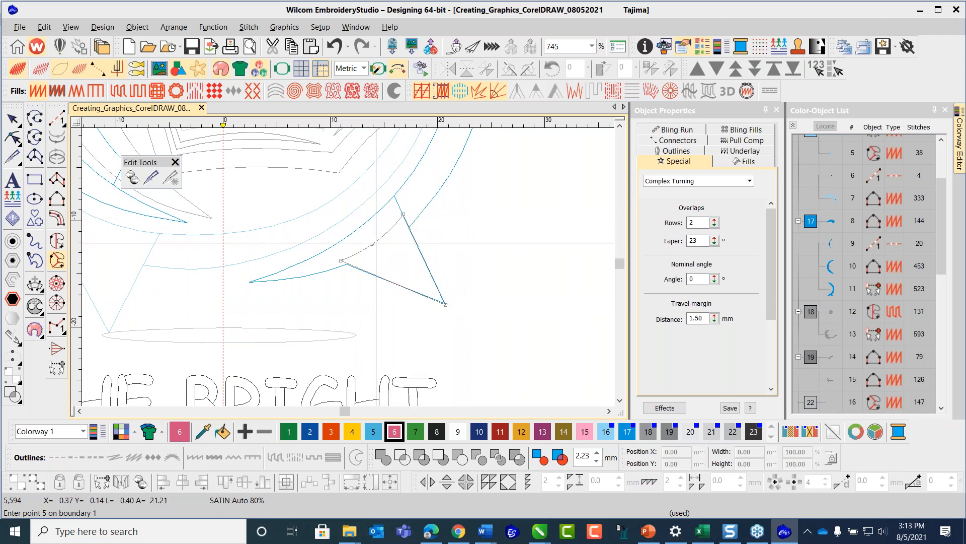
{"action": "key", "text": "Return"}
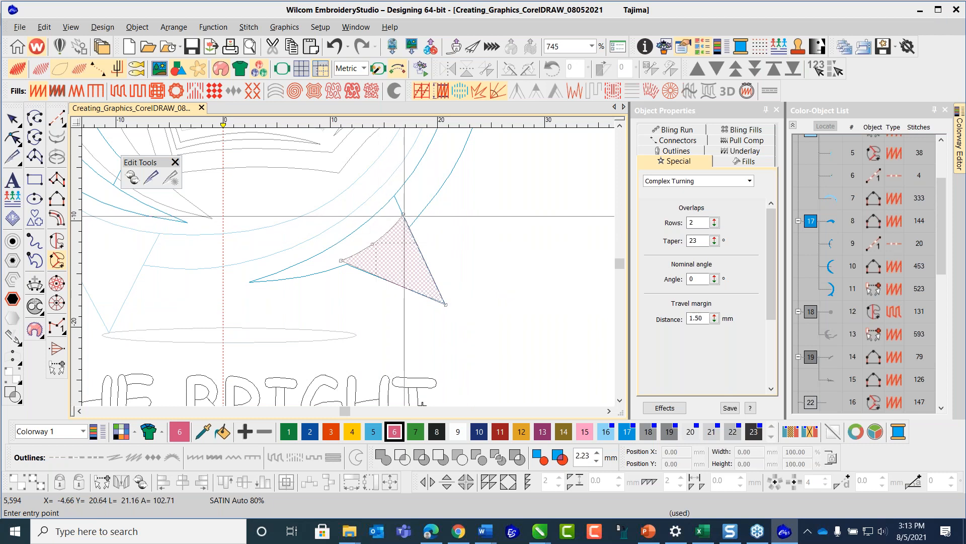
- Place the fin's entry point on its curved edge, angle its stitches toward the lower tip, generate them and preview the stitched result
{"action": "left_click", "coordinate": [365, 239]}
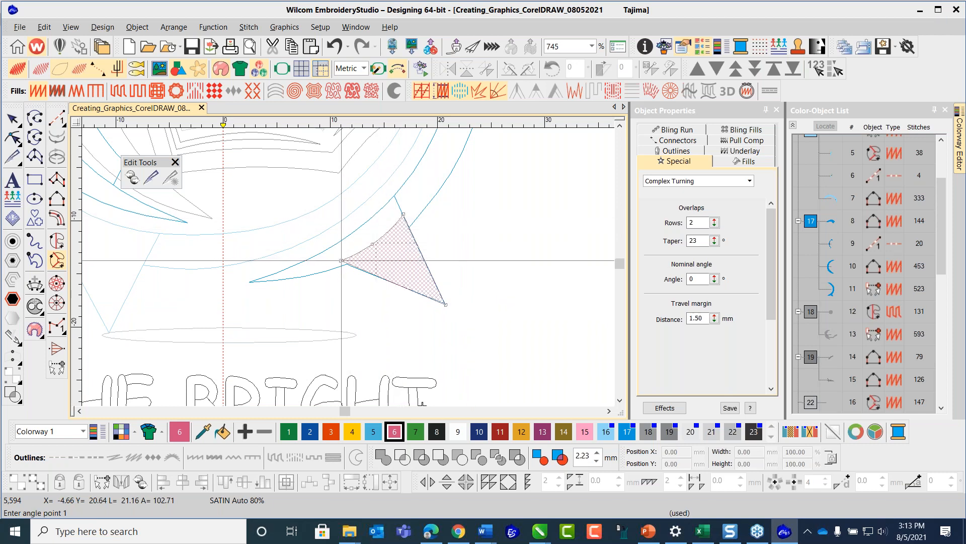
{"action": "left_click", "coordinate": [364, 238]}
{"action": "left_click", "coordinate": [438, 313]}
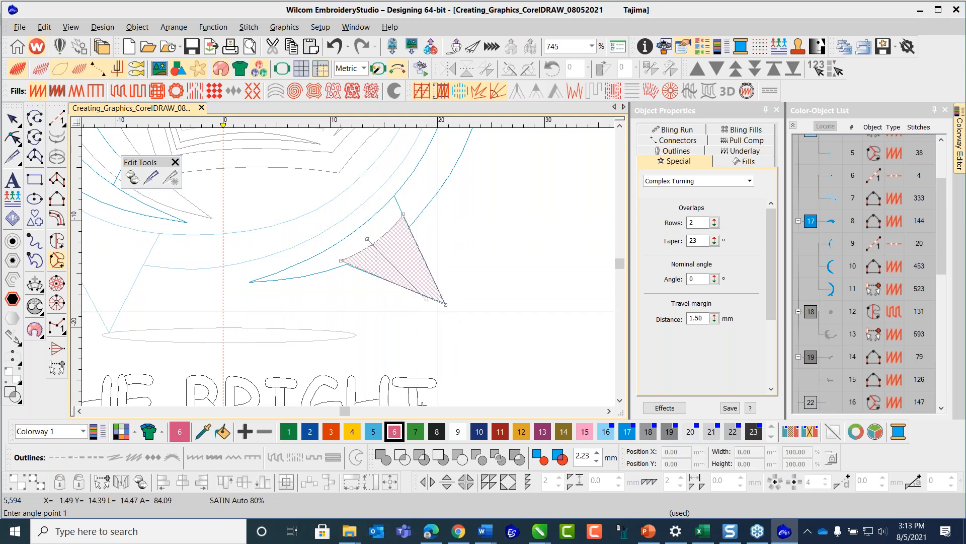
{"action": "key", "text": "Return"}
{"action": "key", "text": "t"}
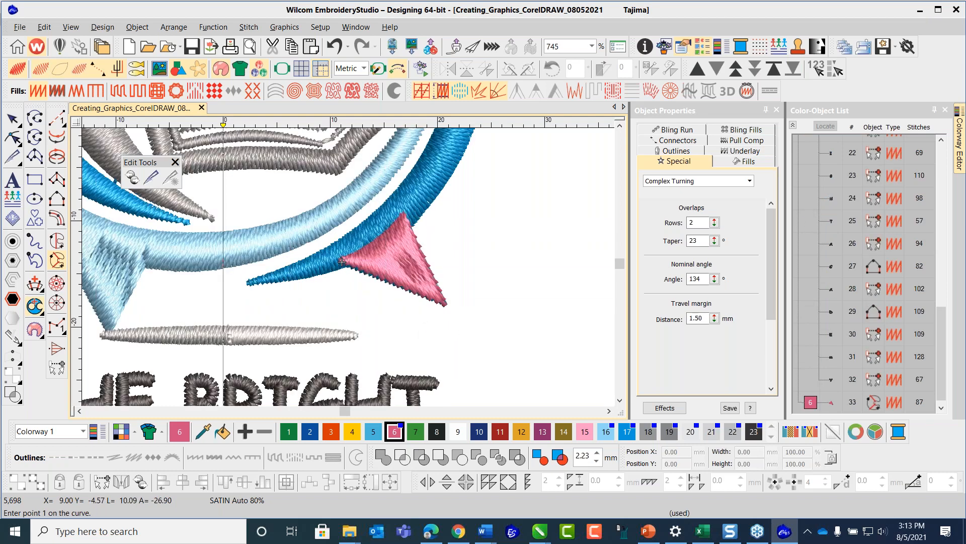
{"action": "key", "text": "t"}
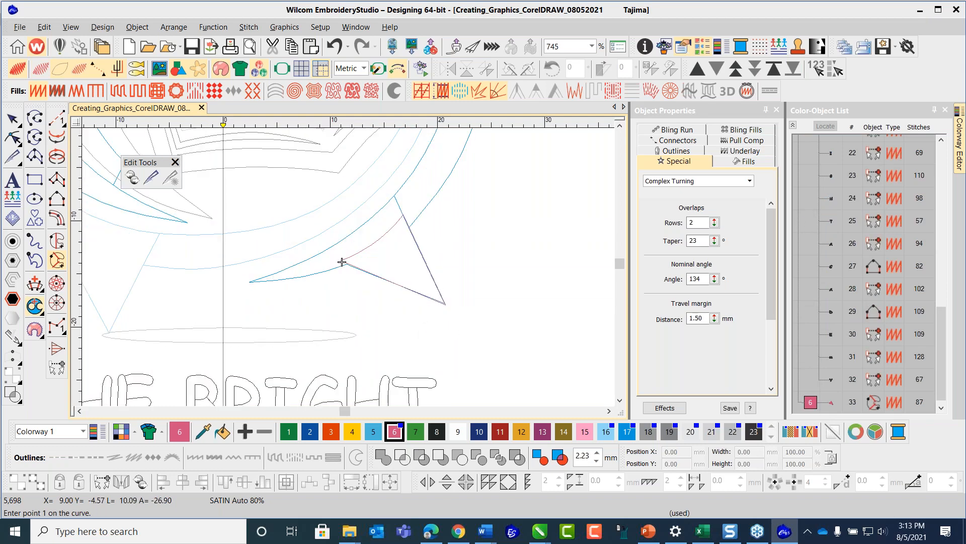
- Start the swoosh as a Complex Turning shape, tracing its outer edge from the lower tip across the fin's base up to the book corner
{"action": "left_click", "coordinate": [252, 281]}
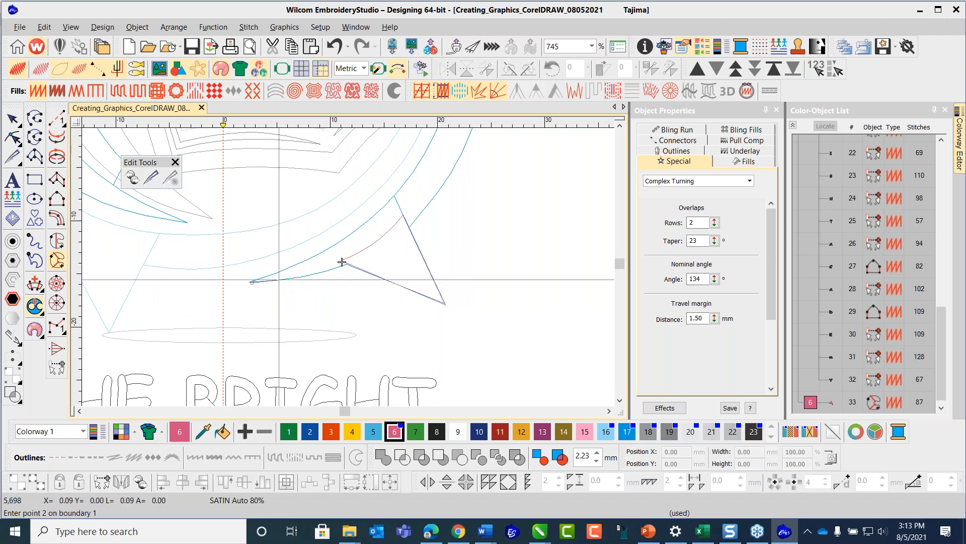
{"action": "left_click", "coordinate": [335, 270]}
{"action": "left_click", "coordinate": [409, 228]}
{"action": "left_click", "coordinate": [342, 262]}
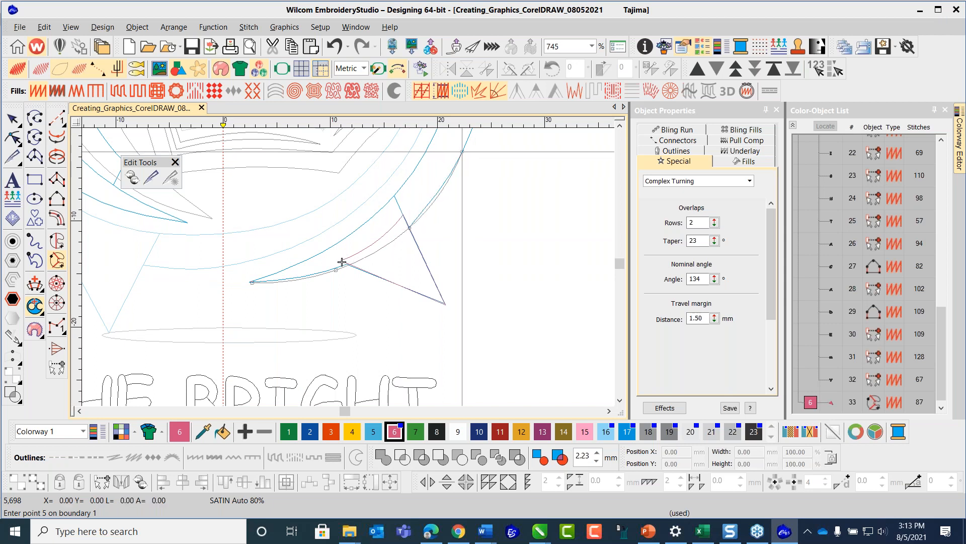
{"action": "scroll", "coordinate": [280, 324], "scroll_direction": "up", "scroll_amount": 3}
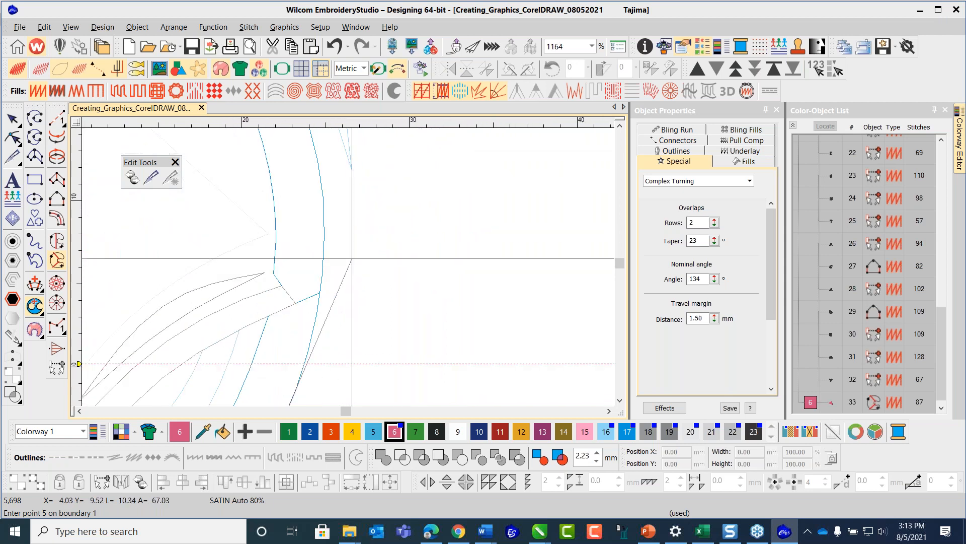
{"action": "left_click", "coordinate": [321, 285]}
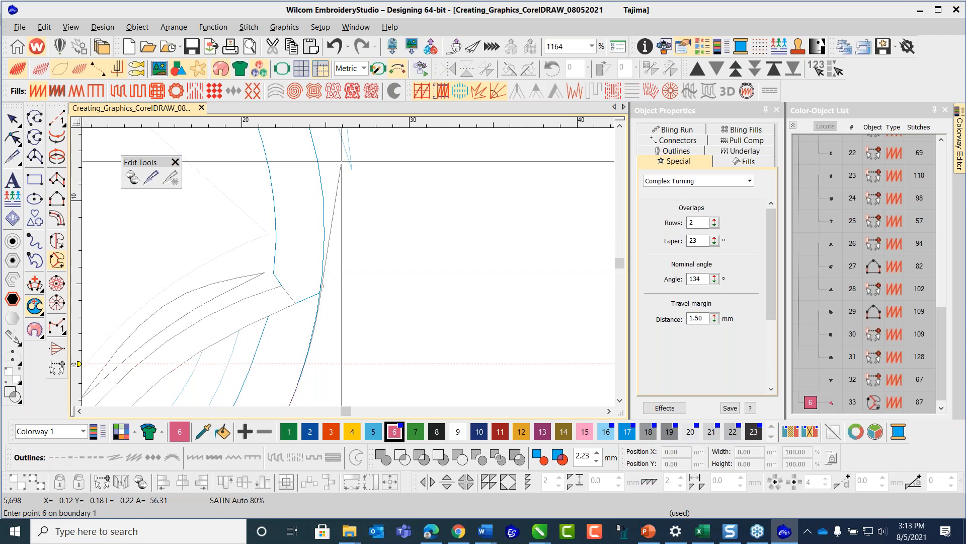
- Continue the swoosh boundary with curve points along the outer arc of the ring, from the book corner up to the upper tip
{"action": "right_click", "coordinate": [315, 150]}
{"action": "scroll", "coordinate": [316, 148], "scroll_direction": "down", "scroll_amount": 2}
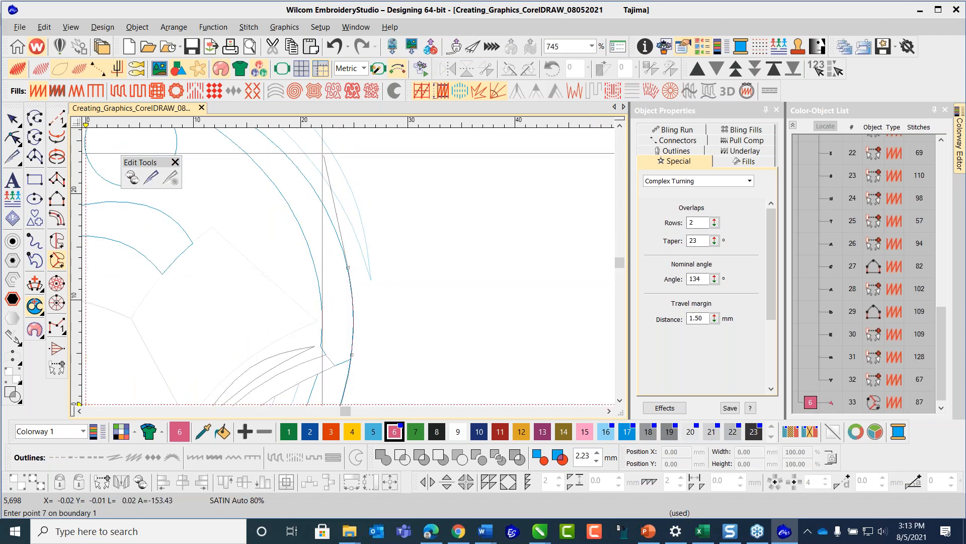
{"action": "scroll", "coordinate": [347, 266], "scroll_direction": "up", "scroll_amount": 2}
{"action": "right_click", "coordinate": [313, 300]}
{"action": "scroll", "coordinate": [313, 301], "scroll_direction": "down", "scroll_amount": 2}
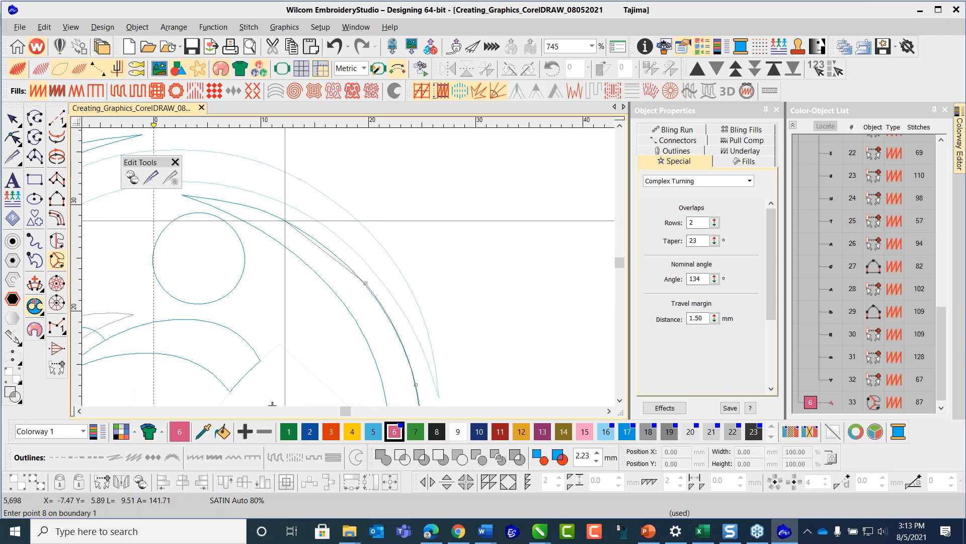
{"action": "scroll", "coordinate": [285, 221], "scroll_direction": "up", "scroll_amount": 2}
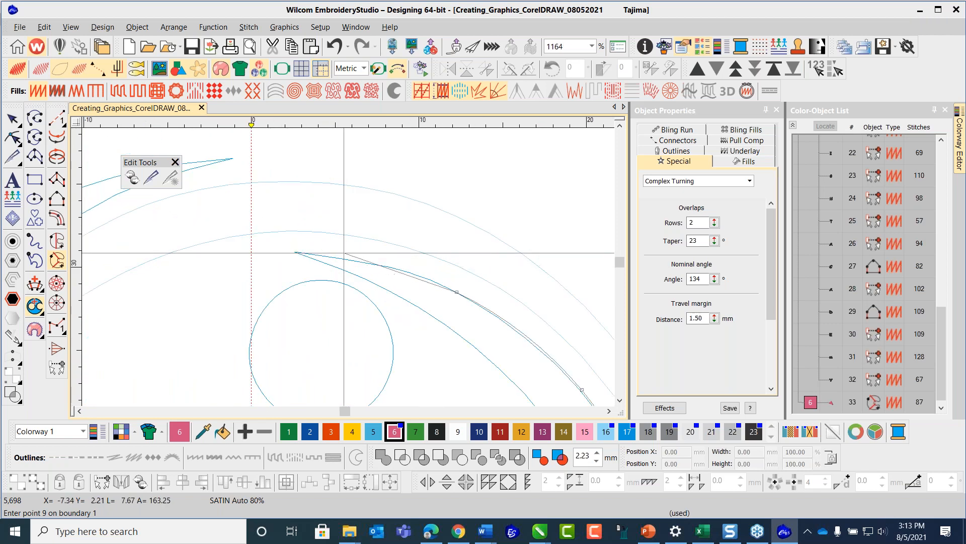
{"action": "right_click", "coordinate": [365, 260]}
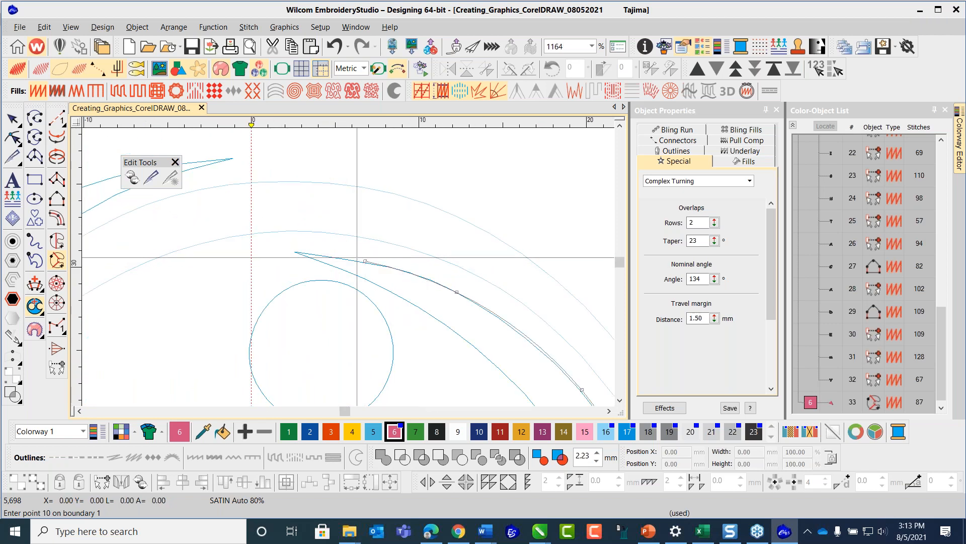
{"action": "left_click", "coordinate": [301, 252]}
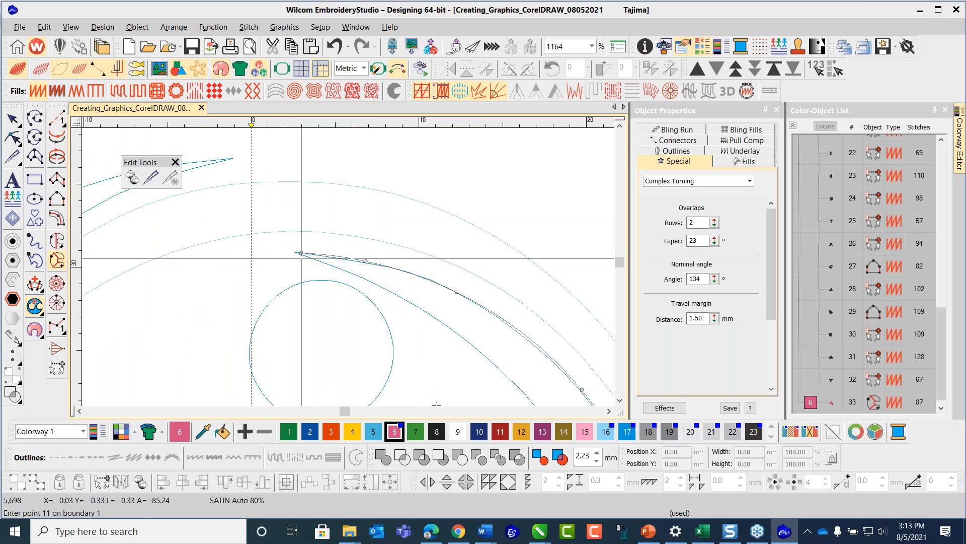
- Trace the swoosh's inner edge from the upper tip back down to the book, following the notch at the book's corner
{"action": "left_click", "coordinate": [301, 255]}
{"action": "left_click", "coordinate": [365, 279]}
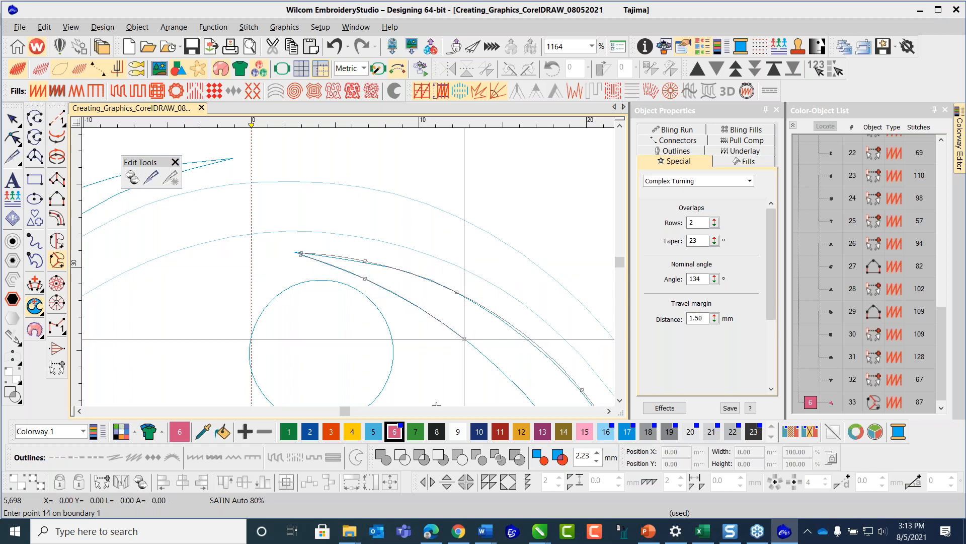
{"action": "scroll", "coordinate": [464, 339], "scroll_direction": "down", "scroll_amount": 2}
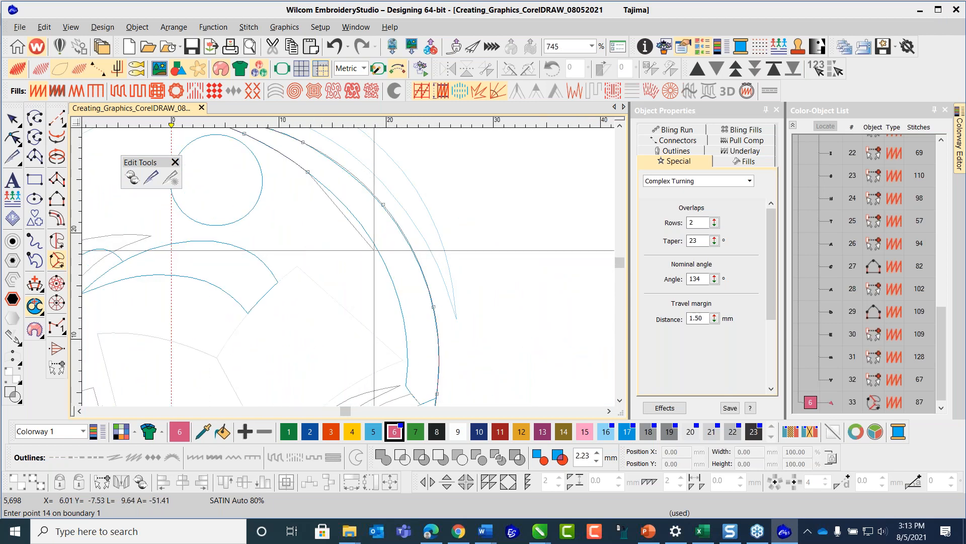
{"action": "left_click", "coordinate": [377, 249]}
{"action": "left_click", "coordinate": [407, 337]}
{"action": "scroll", "coordinate": [349, 263], "scroll_direction": "up", "scroll_amount": 2}
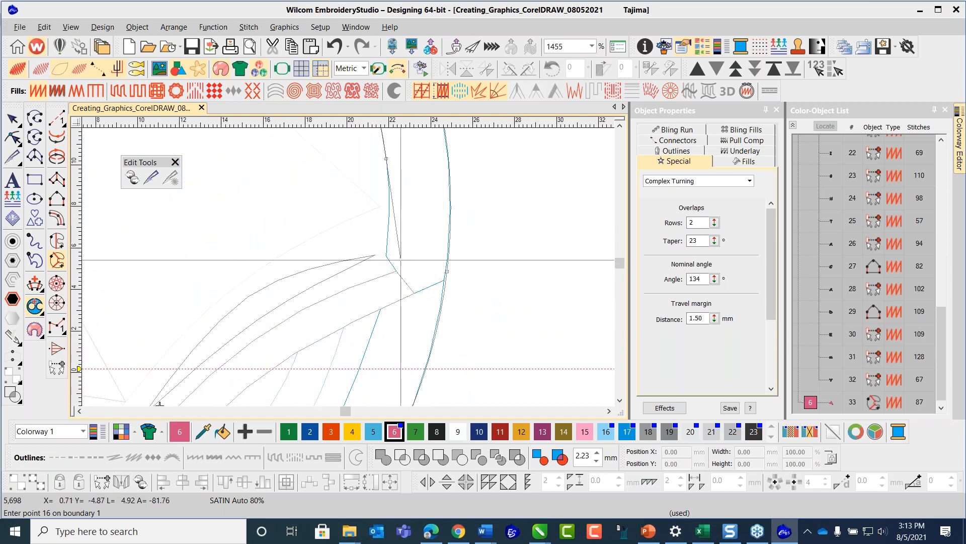
{"action": "left_click", "coordinate": [386, 257]}
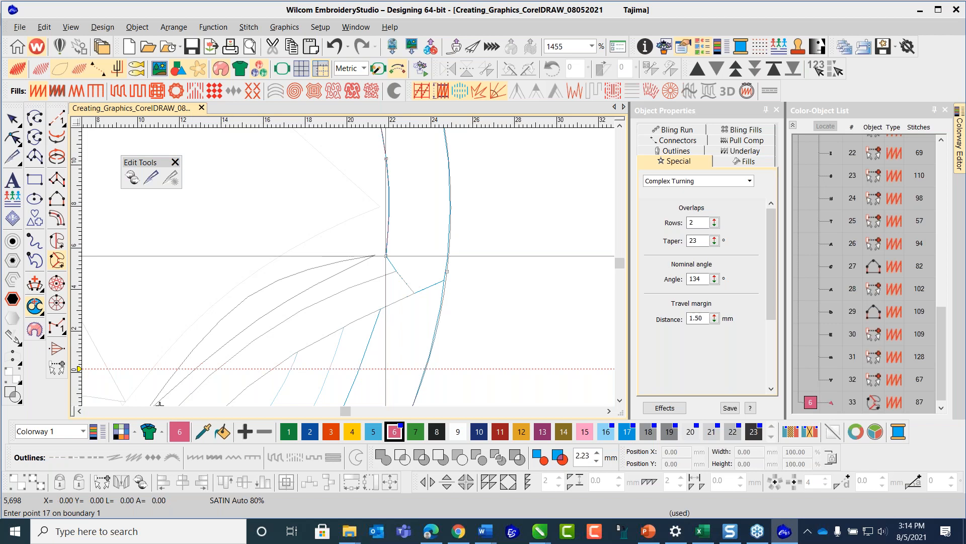
{"action": "left_click", "coordinate": [414, 292]}
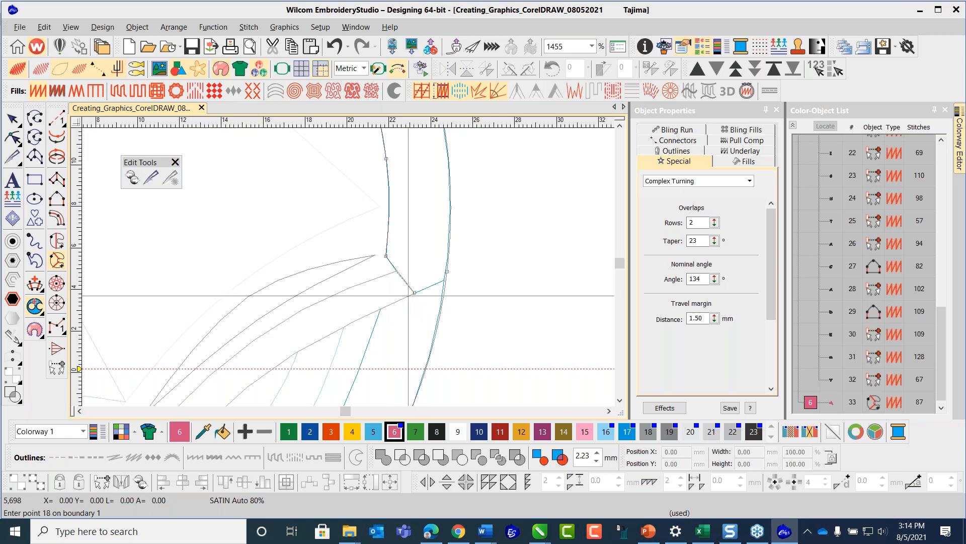
- Trace the inner edge from the book notch down to the lower tip, and close the swoosh boundary
{"action": "scroll", "coordinate": [381, 309], "scroll_direction": "down", "scroll_amount": 4}
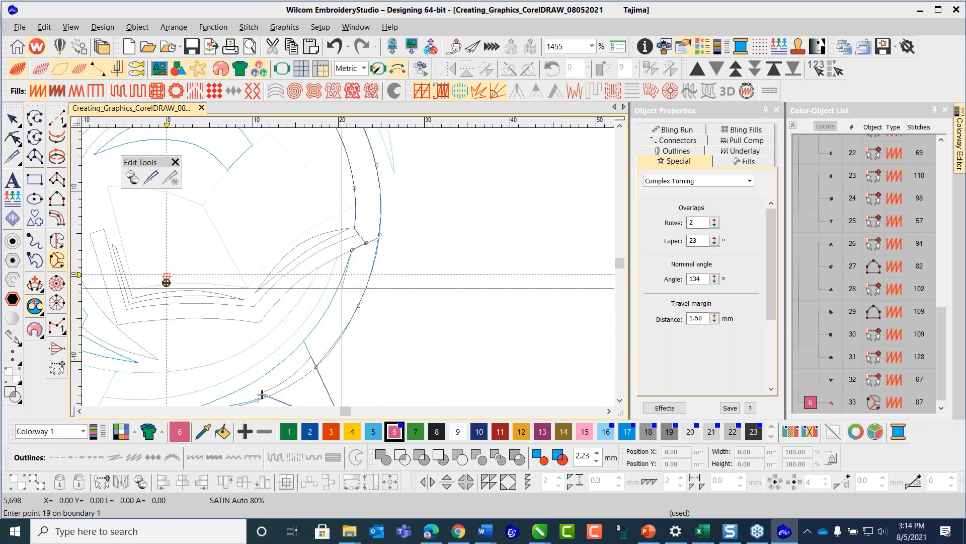
{"action": "scroll", "coordinate": [348, 266], "scroll_direction": "up", "scroll_amount": 3}
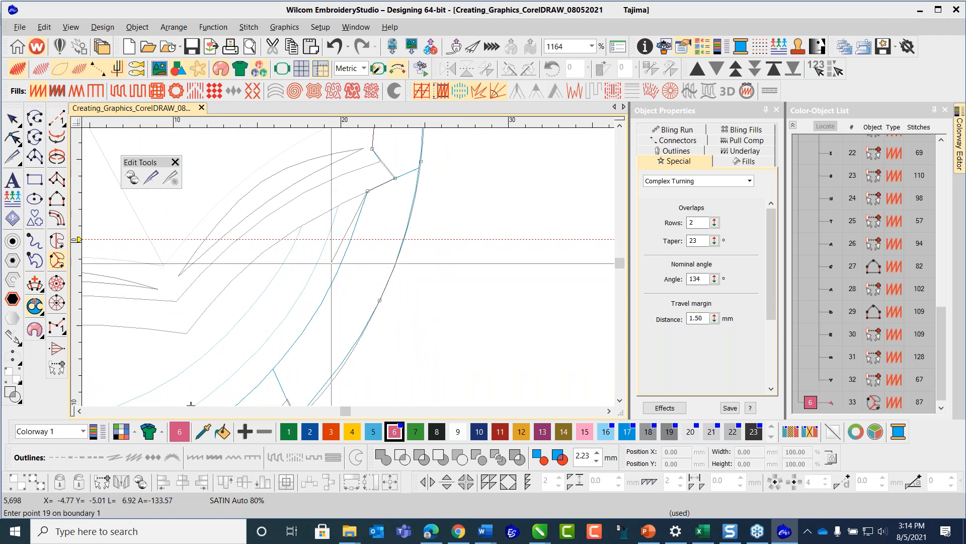
{"action": "left_click", "coordinate": [337, 271]}
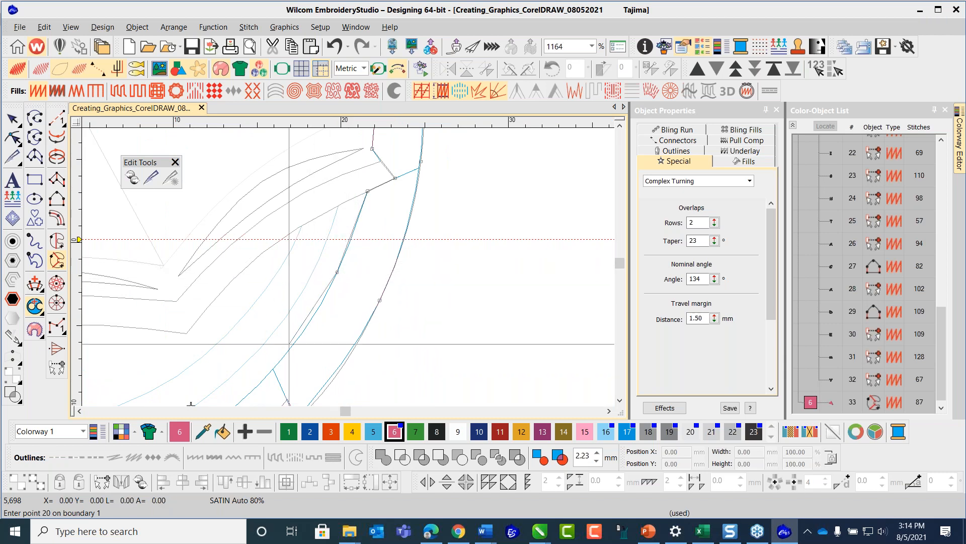
{"action": "left_click", "coordinate": [289, 351]}
{"action": "scroll", "coordinate": [289, 351], "scroll_direction": "down", "scroll_amount": 3}
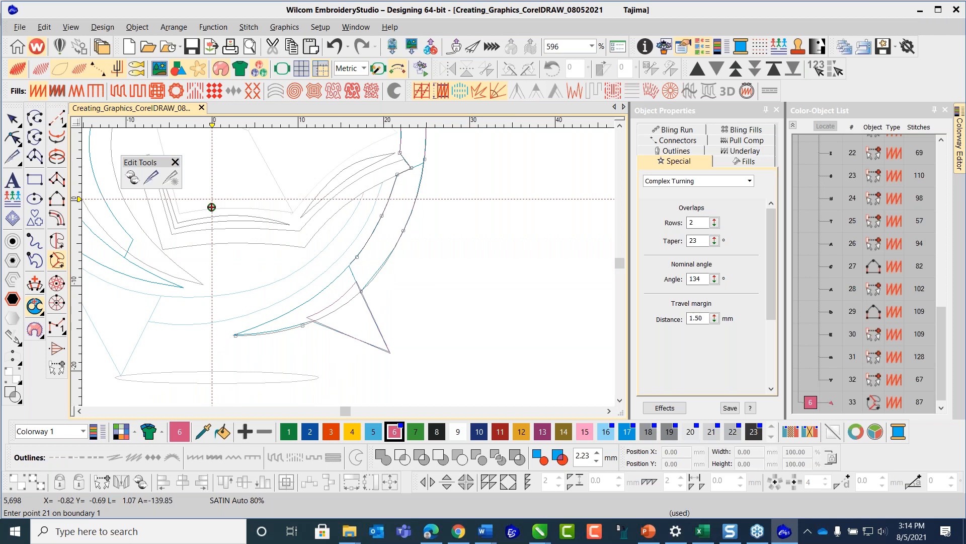
{"action": "left_click", "coordinate": [315, 295]}
{"action": "left_click", "coordinate": [265, 322]}
{"action": "left_click", "coordinate": [235, 332]}
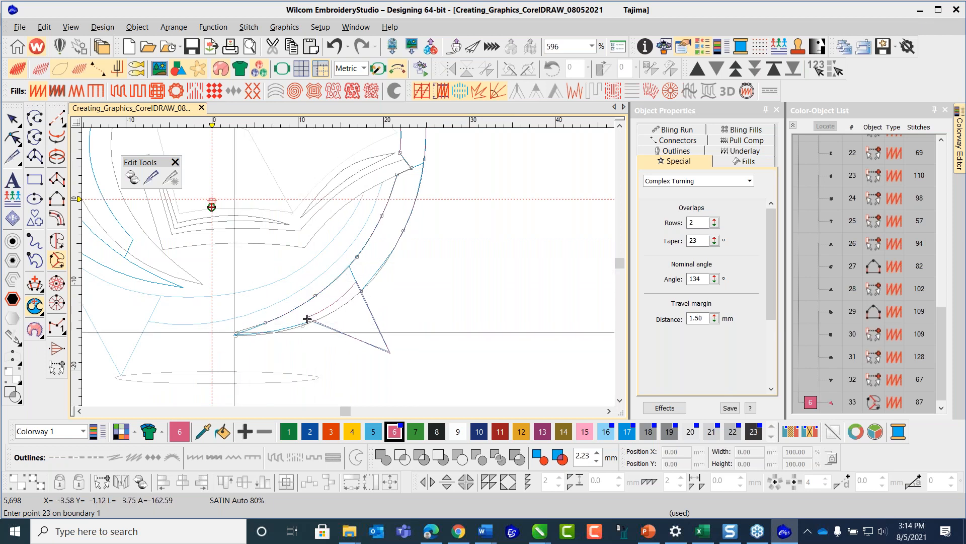
{"action": "key", "text": "Return"}
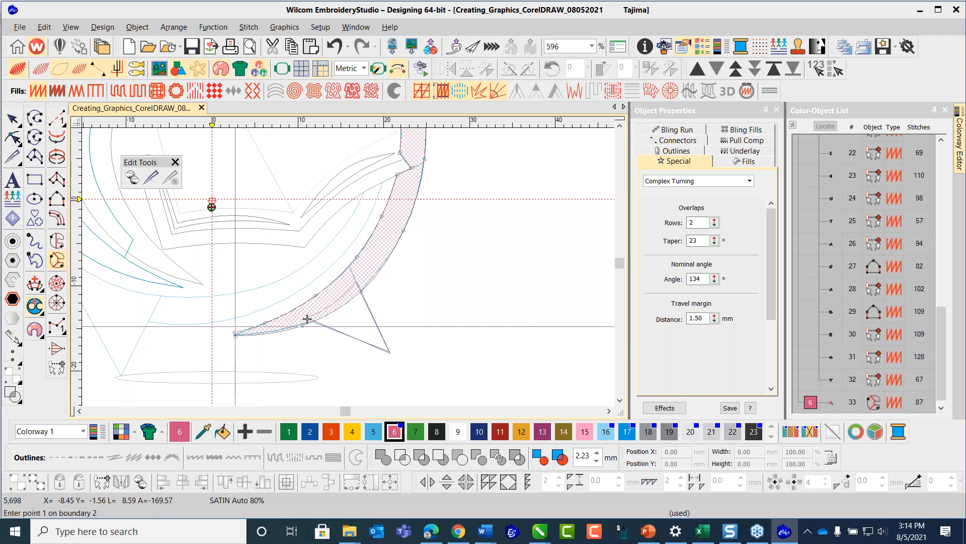
- Place the swoosh's entry point near the fin and its exit at the lower tip, and add four stitch angles across the lower curve
{"action": "left_click", "coordinate": [307, 318]}
{"action": "left_click", "coordinate": [235, 335]}
{"action": "left_click", "coordinate": [261, 310]}
{"action": "left_click", "coordinate": [269, 346]}
{"action": "left_click", "coordinate": [300, 265]}
{"action": "left_click", "coordinate": [339, 324]}
{"action": "left_click", "coordinate": [346, 231]}
{"action": "left_click", "coordinate": [391, 285]}
{"action": "left_click", "coordinate": [372, 184]}
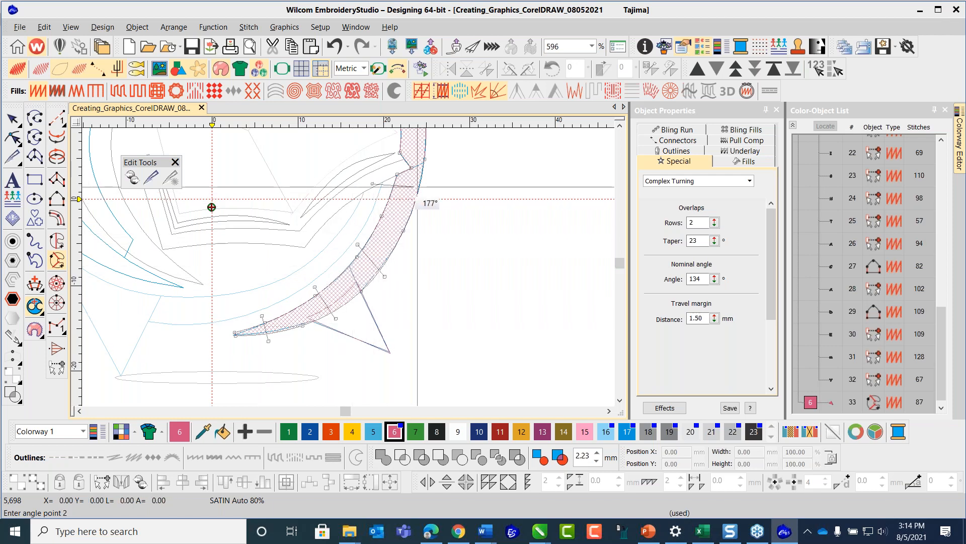
{"action": "left_click", "coordinate": [434, 197]}
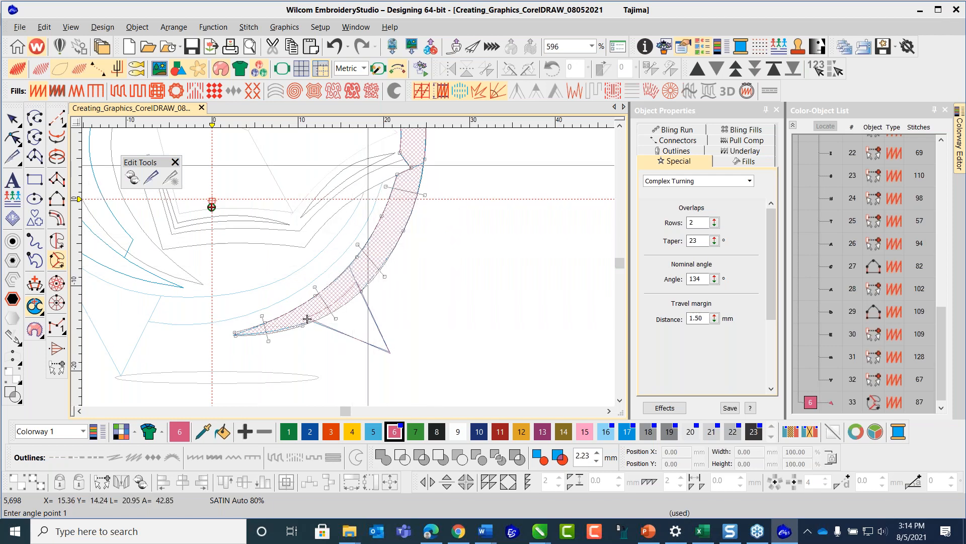
- Add one more stitch angle across the upper part of the swoosh and generate its stitches
{"action": "scroll", "coordinate": [200, 276], "scroll_direction": "down", "scroll_amount": 2}
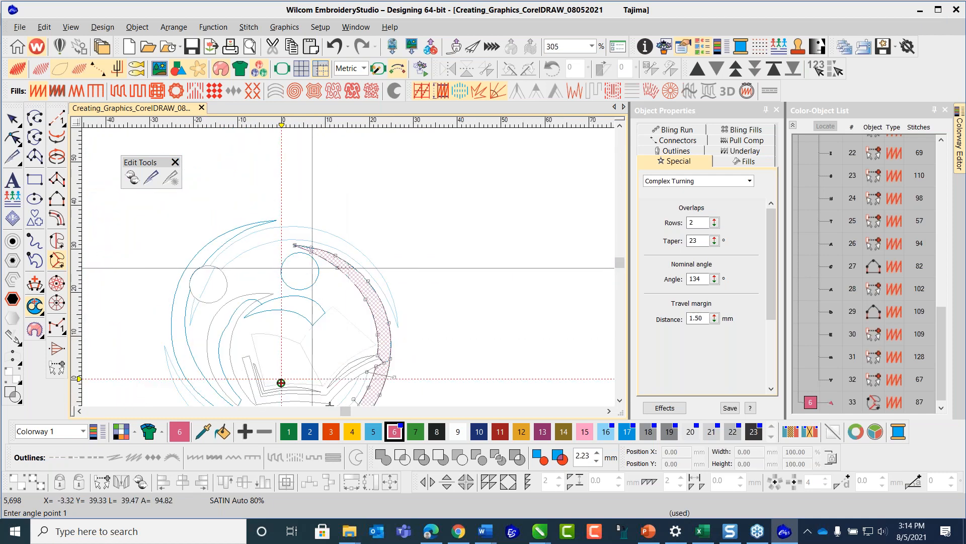
{"action": "left_click", "coordinate": [348, 288]}
{"action": "left_click", "coordinate": [382, 256]}
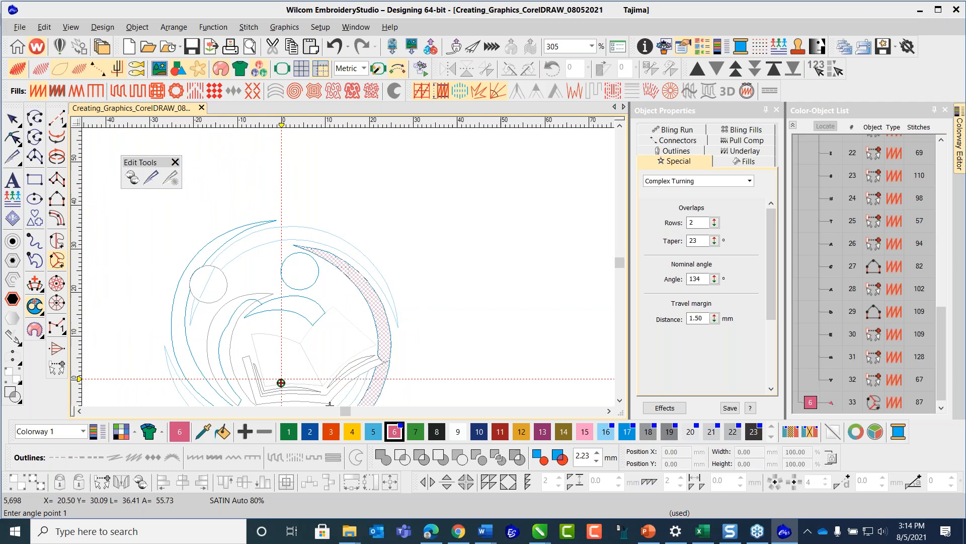
{"action": "key", "text": "Return"}
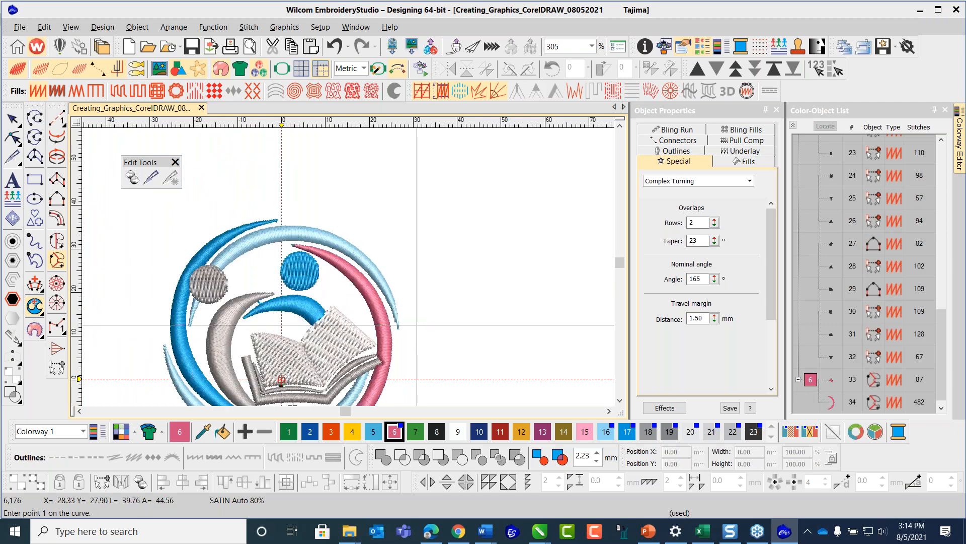
- Remove the turning stitch angles from the pink fin so it stitches in a single direction, and check it against the swoosh
{"action": "left_click", "coordinate": [10, 114]}
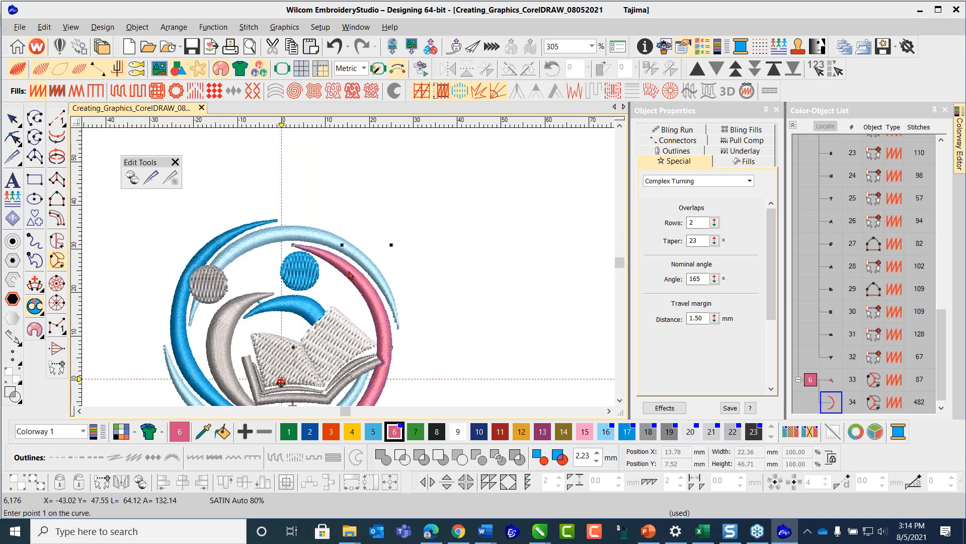
{"action": "scroll", "coordinate": [423, 189], "scroll_direction": "down", "scroll_amount": 2}
{"action": "left_click", "coordinate": [433, 304]}
{"action": "scroll", "coordinate": [403, 386], "scroll_direction": "up", "scroll_amount": 5}
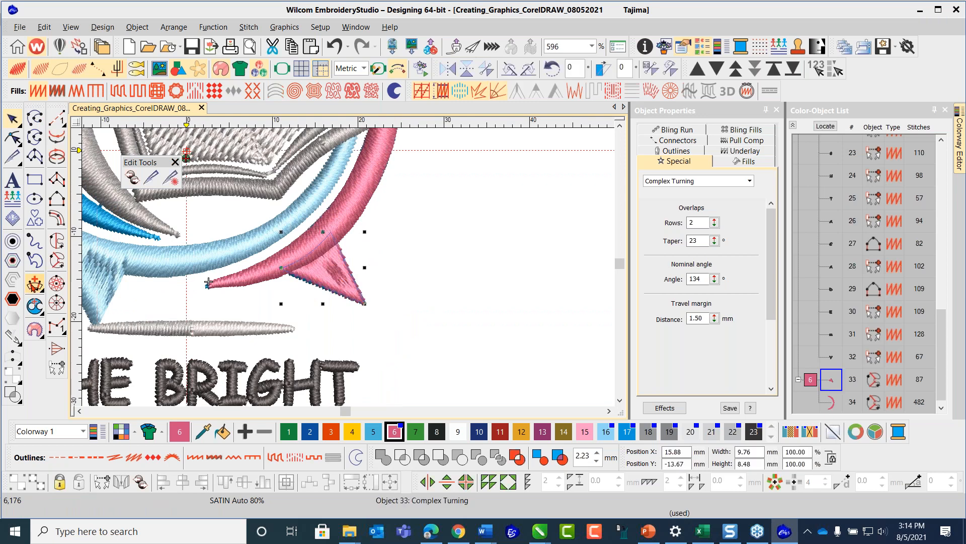
{"action": "left_click", "coordinate": [43, 296]}
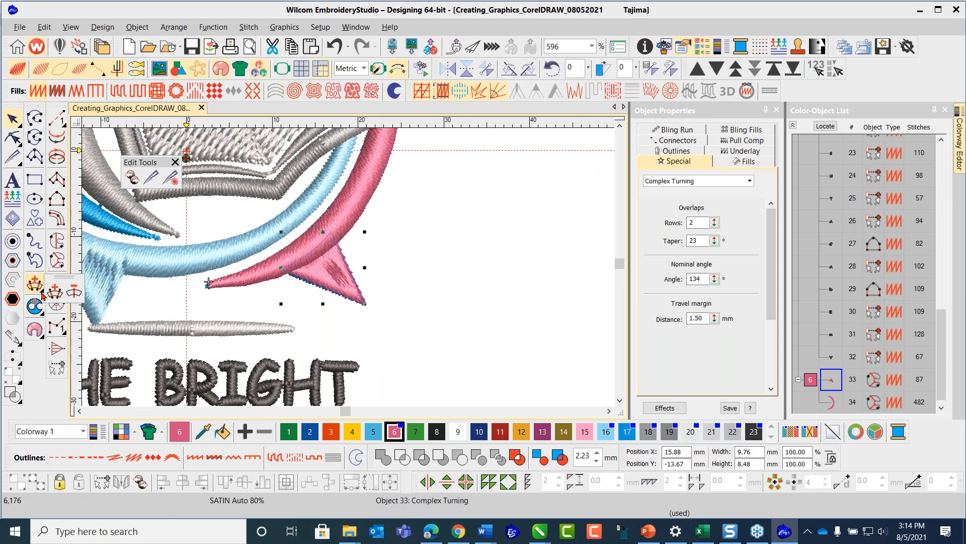
{"action": "left_click", "coordinate": [75, 291]}
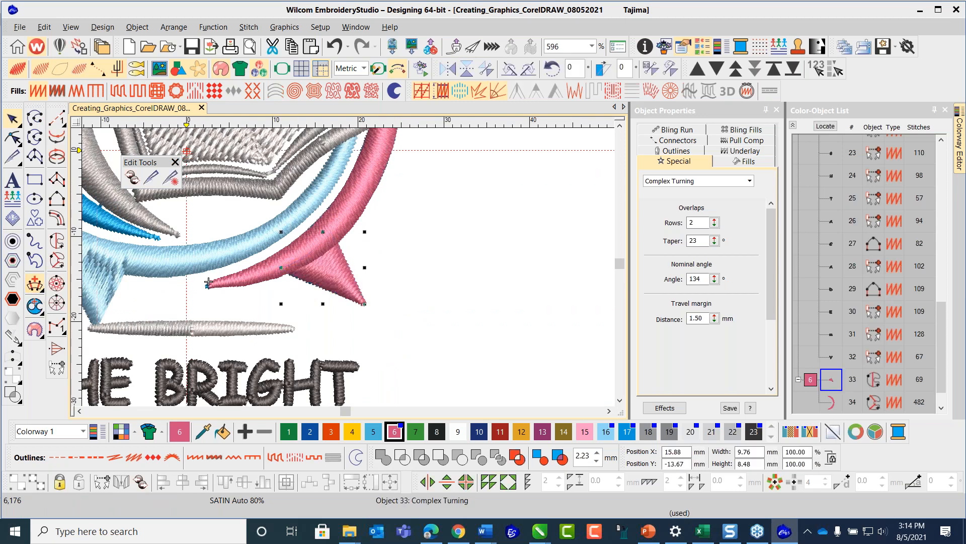
{"action": "left_click", "coordinate": [401, 212]}
{"action": "scroll", "coordinate": [436, 283], "scroll_direction": "down", "scroll_amount": 3}
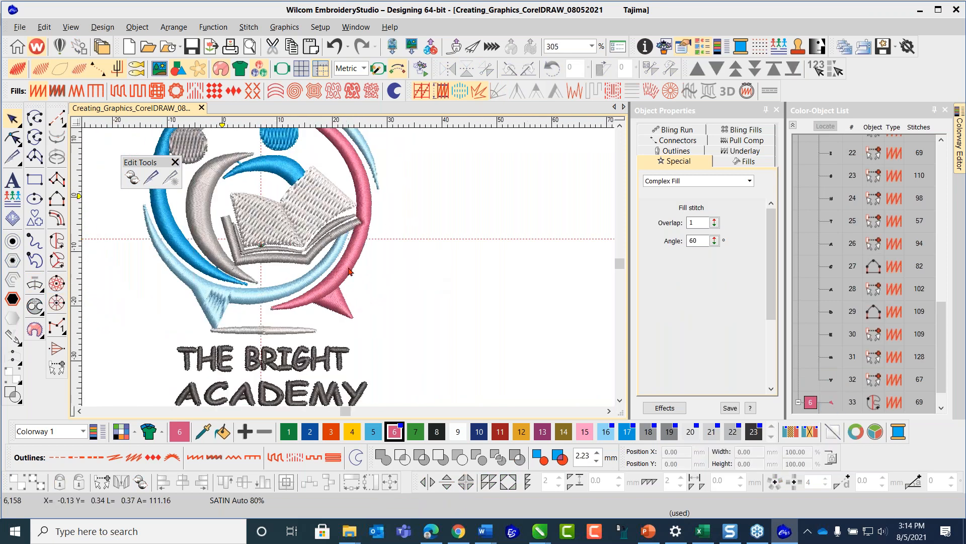
{"action": "scroll", "coordinate": [369, 302], "scroll_direction": "up", "scroll_amount": 3}
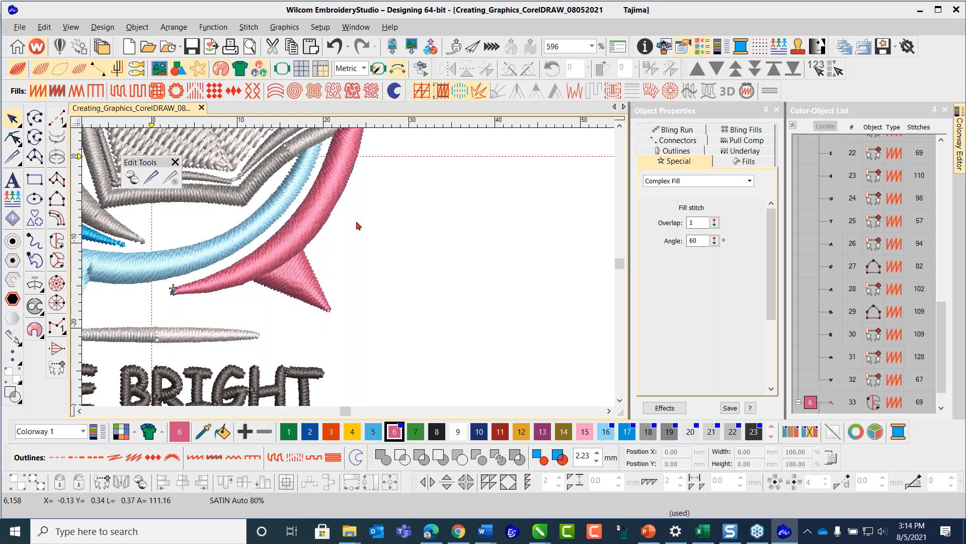
- Measure across the pink fin where it meets the swoosh
{"action": "key", "text": "m"}
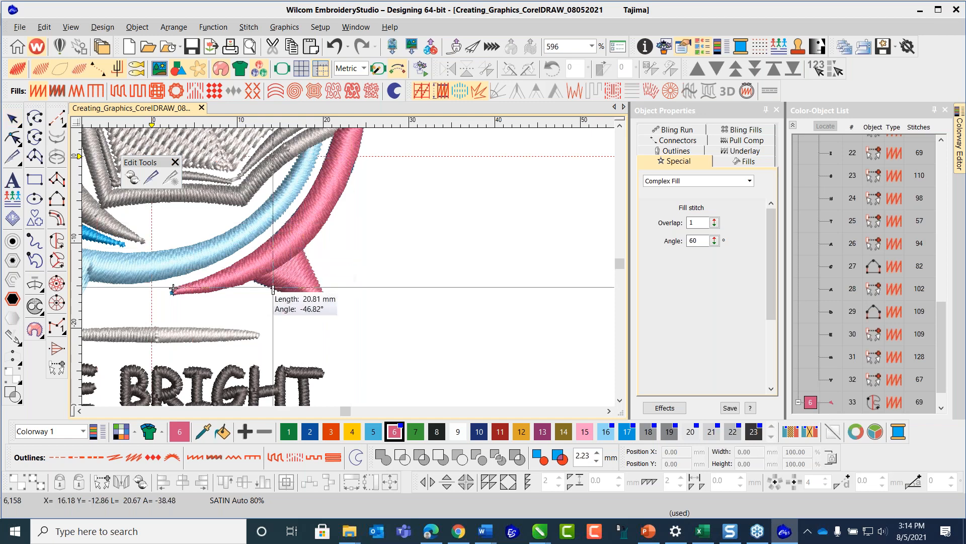
{"action": "left_click", "coordinate": [269, 287]}
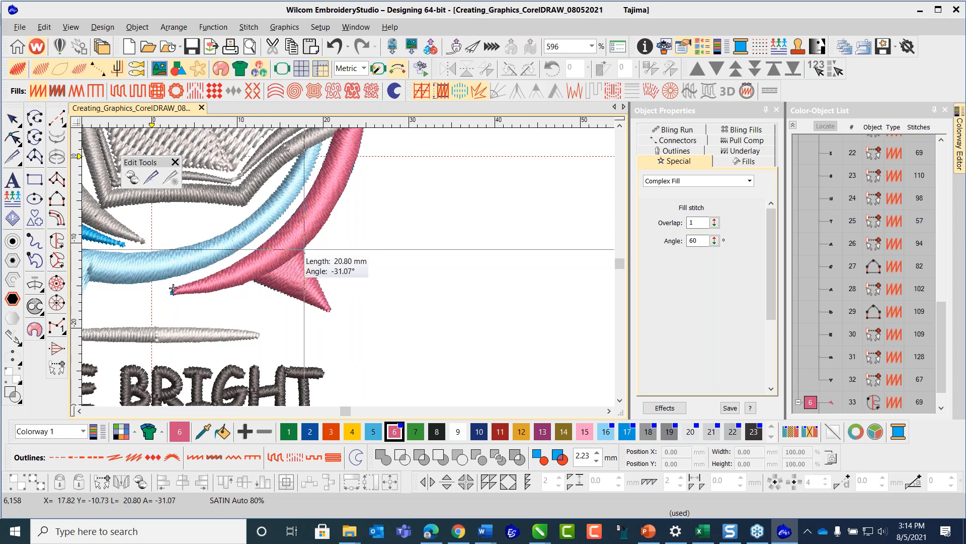
{"action": "key", "text": "Escape"}
- Reshape the pink fin so its stitch angle is 61°
{"action": "left_click", "coordinate": [294, 296]}
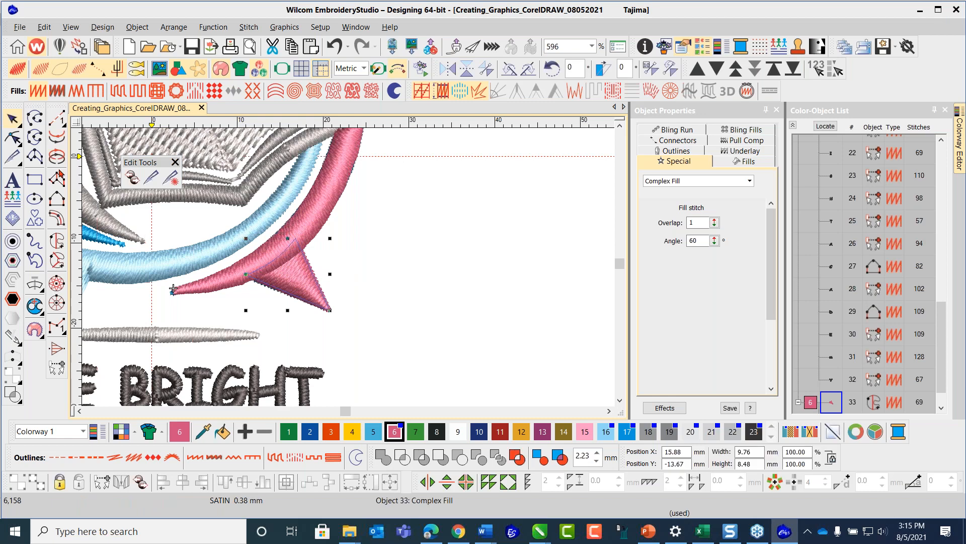
{"action": "left_click", "coordinate": [12, 137]}
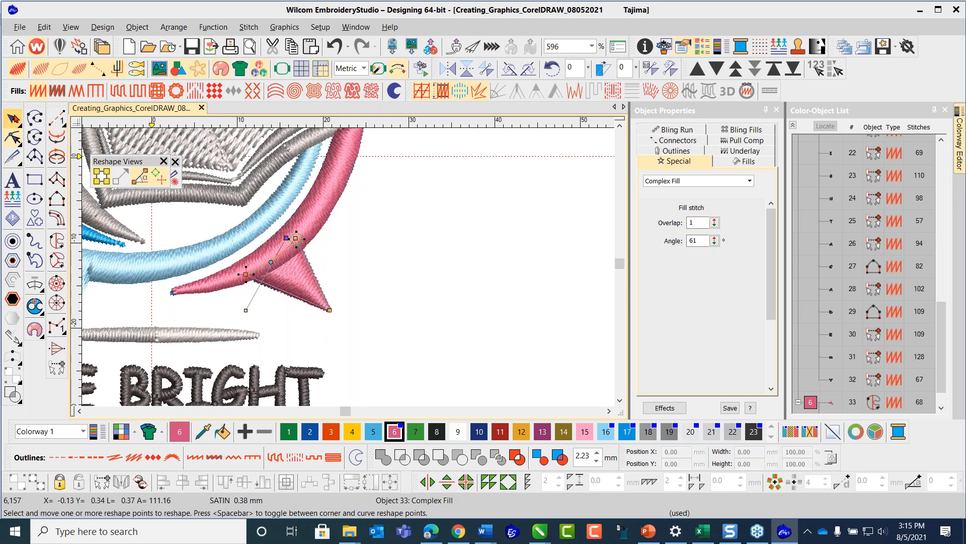
{"action": "key", "text": "Escape"}
{"action": "scroll", "coordinate": [355, 272], "scroll_direction": "down", "scroll_amount": 2}
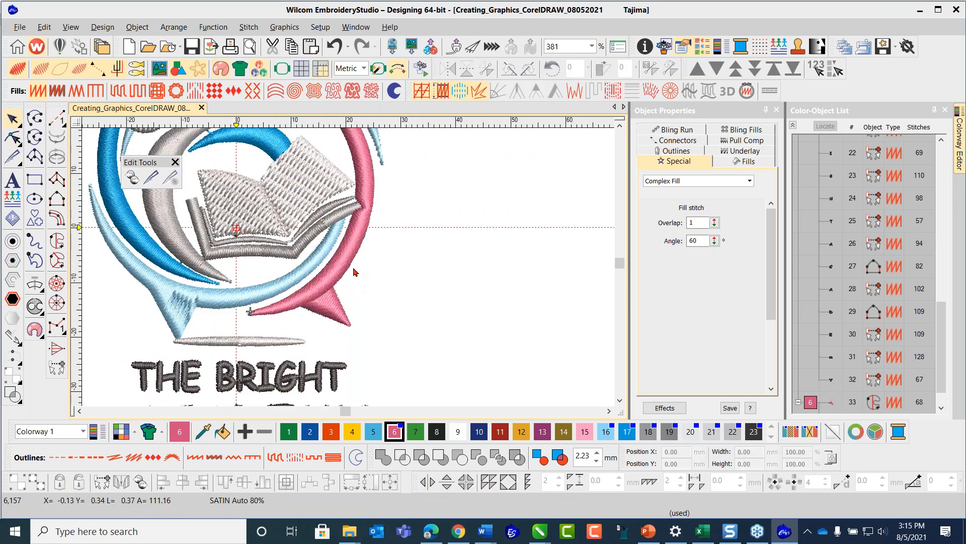
- Reshape the pink swoosh at its stitch angle beside the book's right corner, and check the whole emblem
{"action": "left_click", "coordinate": [355, 273]}
{"action": "left_click", "coordinate": [15, 135]}
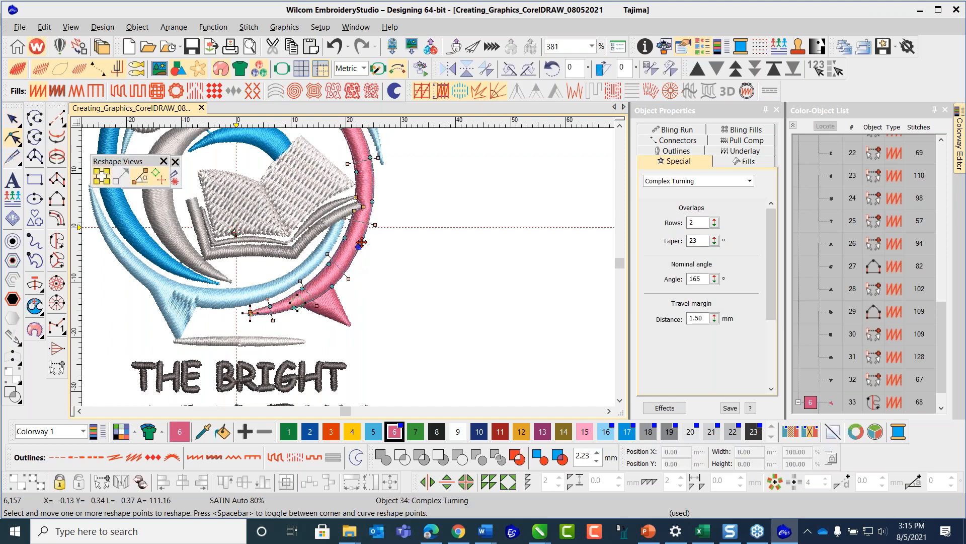
{"action": "left_click_drag", "start_coordinate": [375, 225], "coordinate": [375, 225]}
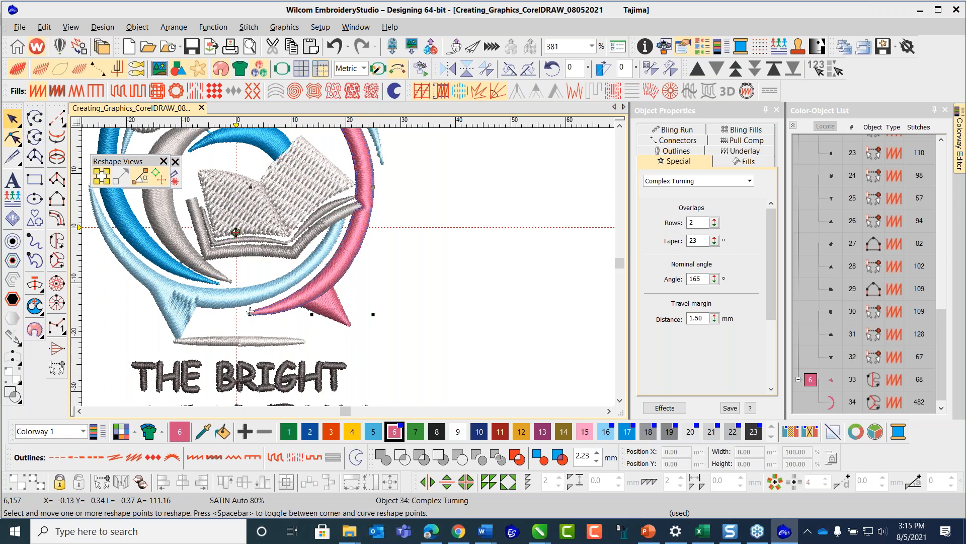
{"action": "key", "text": "Escape"}
{"action": "scroll", "coordinate": [339, 246], "scroll_direction": "down", "scroll_amount": 2}
{"action": "scroll", "coordinate": [343, 242], "scroll_direction": "up", "scroll_amount": 2}
{"action": "scroll", "coordinate": [348, 244], "scroll_direction": "down", "scroll_amount": 2}
{"action": "scroll", "coordinate": [354, 278], "scroll_direction": "up", "scroll_amount": 1}
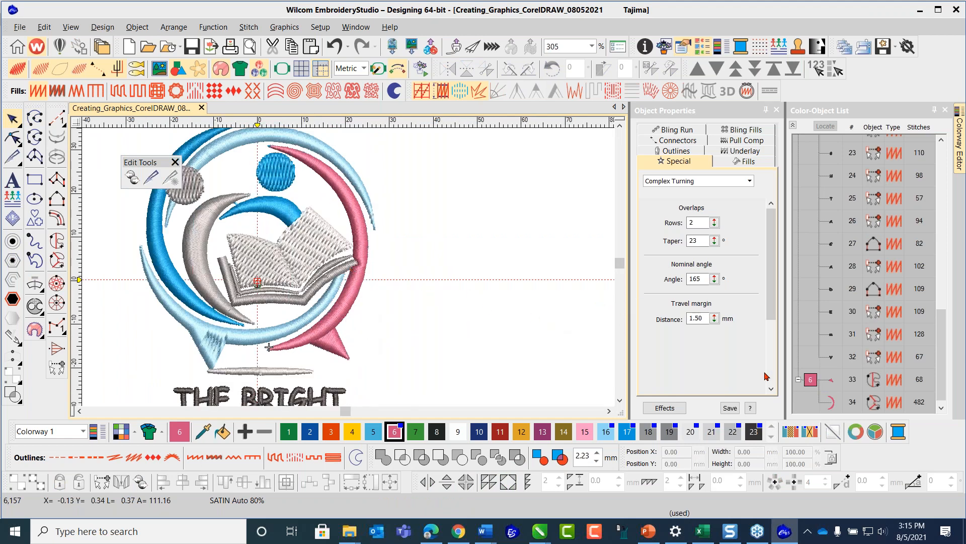
- Hide the pink fin and swoosh, and select the original dark blue ring beneath them to find its place in the sequence
{"action": "left_click", "coordinate": [808, 382]}
{"action": "right_click", "coordinate": [807, 382]}
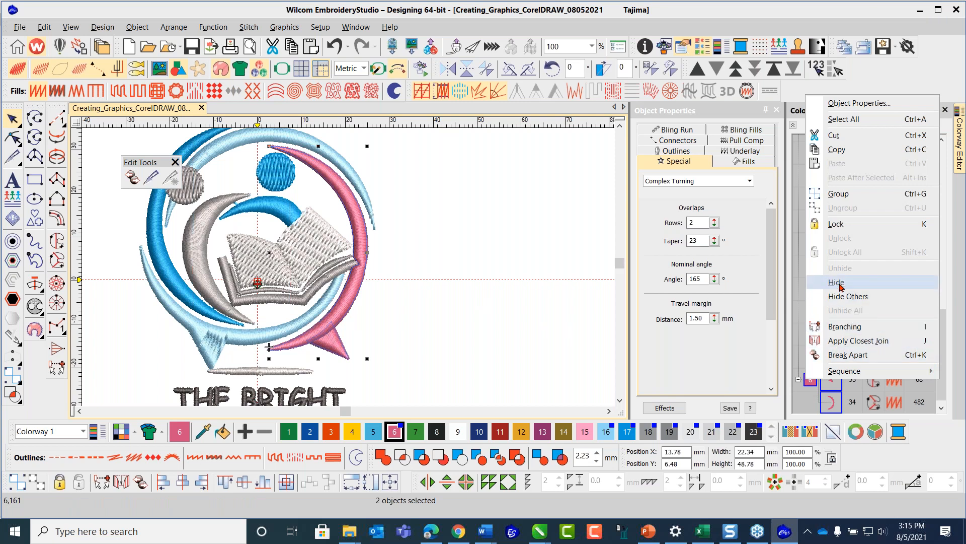
{"action": "left_click", "coordinate": [840, 284]}
{"action": "left_click", "coordinate": [349, 297]}
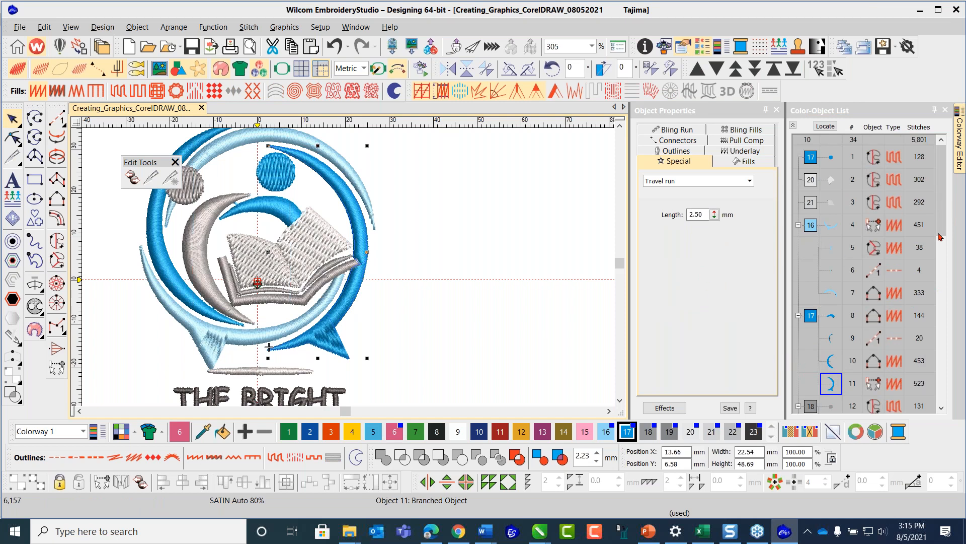
{"action": "scroll", "coordinate": [927, 274], "scroll_direction": "down", "scroll_amount": 3}
{"action": "scroll", "coordinate": [554, 297], "scroll_direction": "down", "scroll_amount": 3}
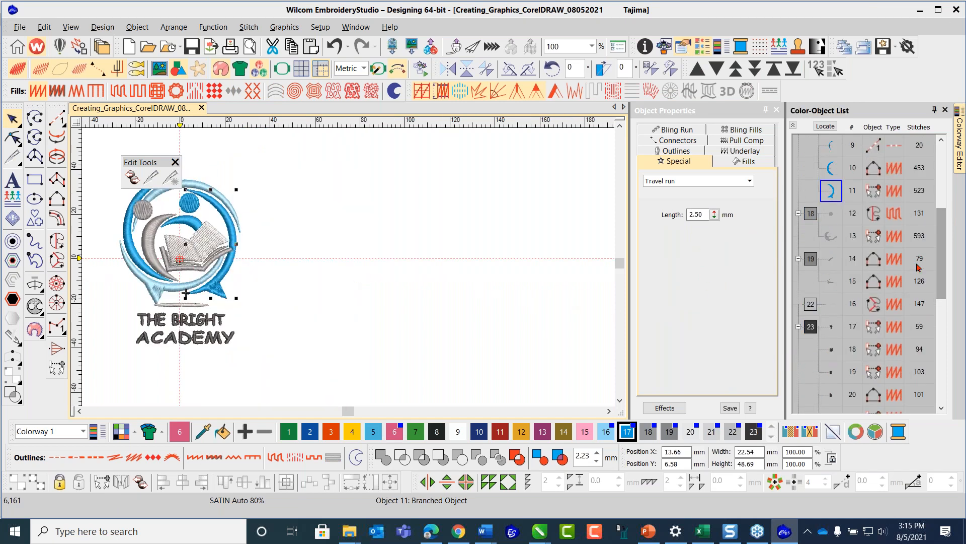
{"action": "scroll", "coordinate": [941, 241], "scroll_direction": "down", "scroll_amount": 5}
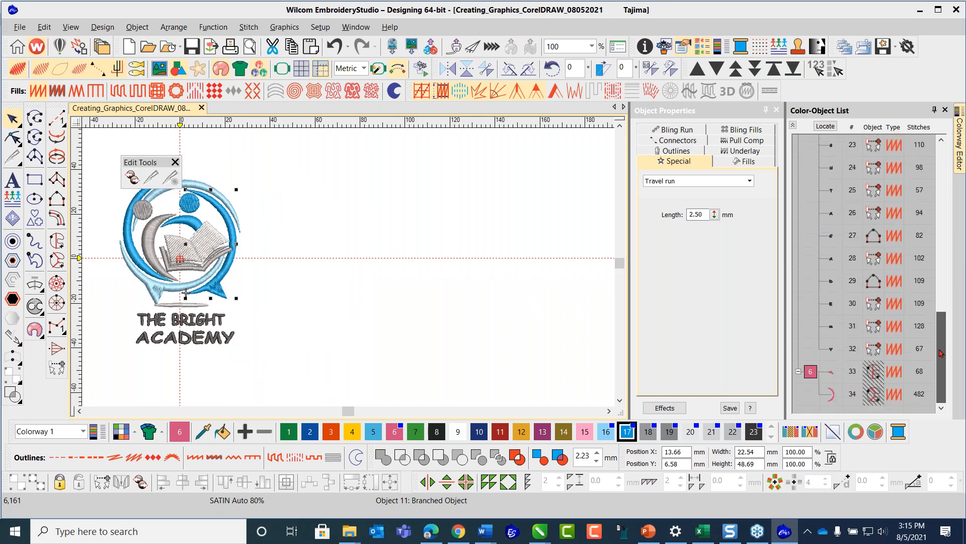
- Unhide the pink fin and swoosh and resequence both by number before object 11
{"action": "left_click", "coordinate": [811, 372]}
{"action": "right_click", "coordinate": [812, 375]}
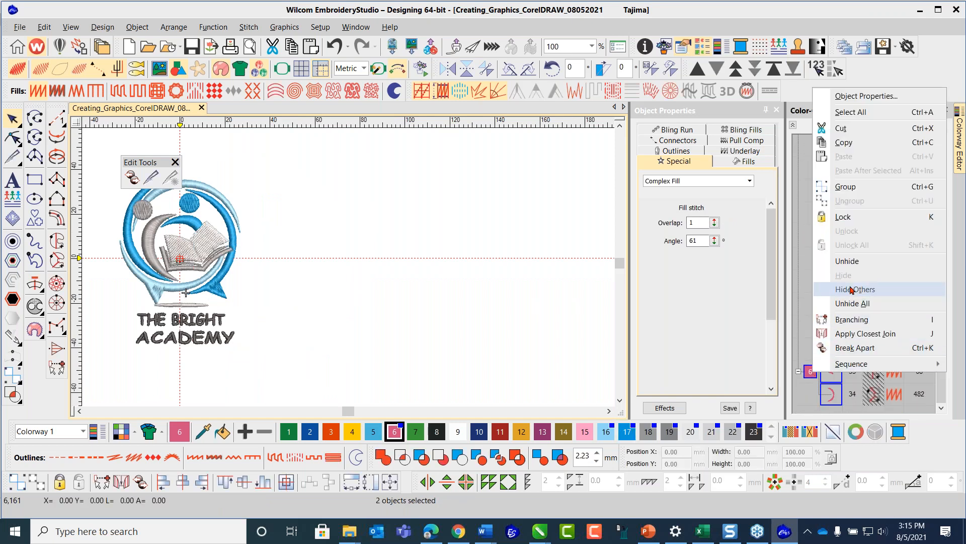
{"action": "left_click", "coordinate": [848, 261]}
{"action": "right_click", "coordinate": [831, 386]}
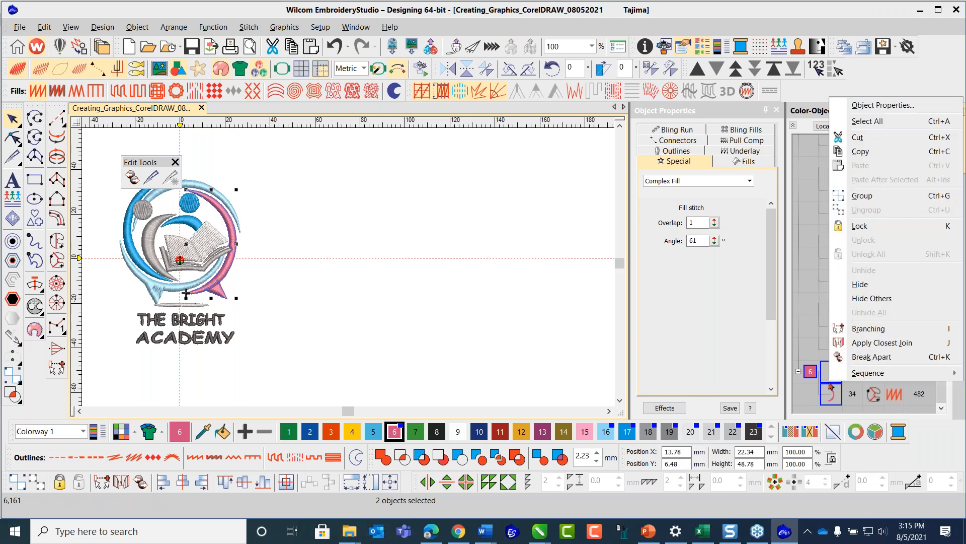
{"action": "mouse_move", "coordinate": [854, 379]}
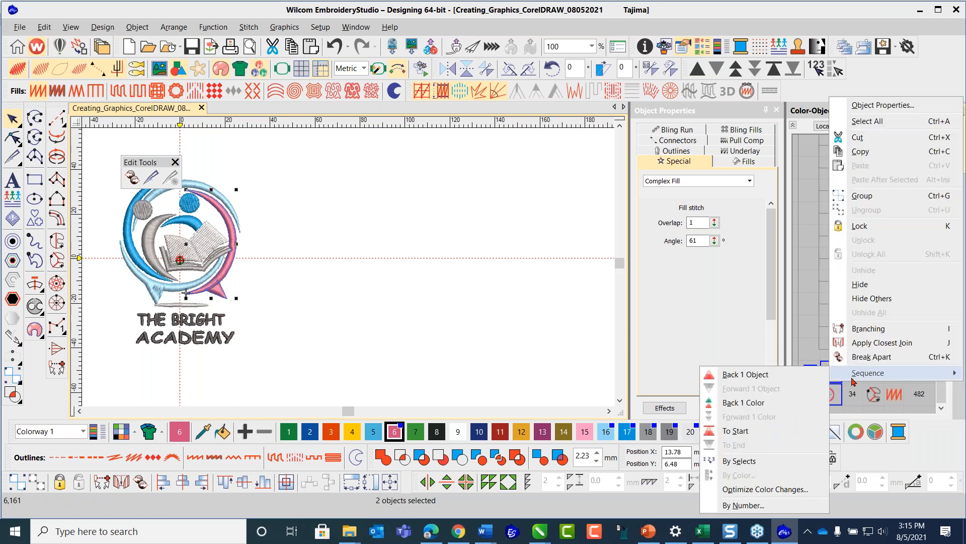
{"action": "left_click", "coordinate": [743, 506]}
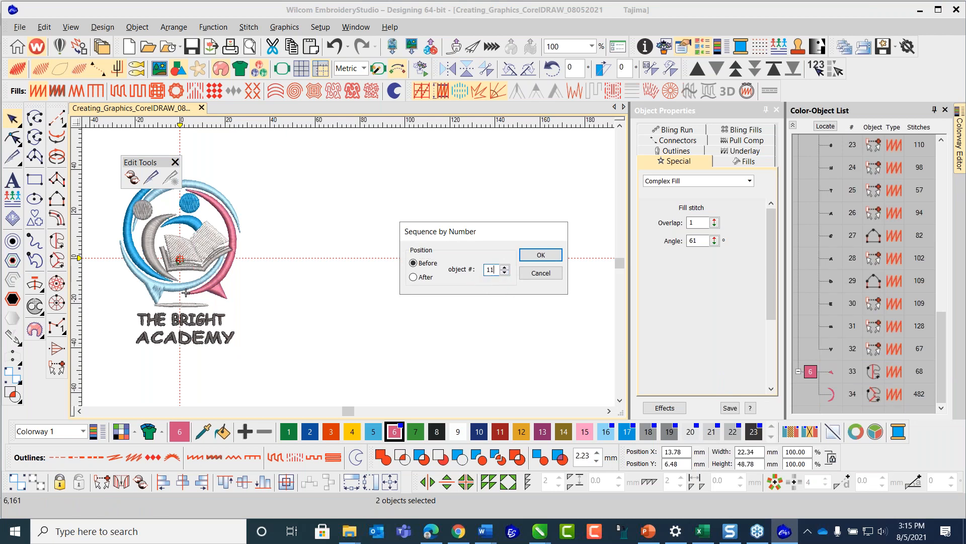
{"action": "left_click", "coordinate": [529, 261]}
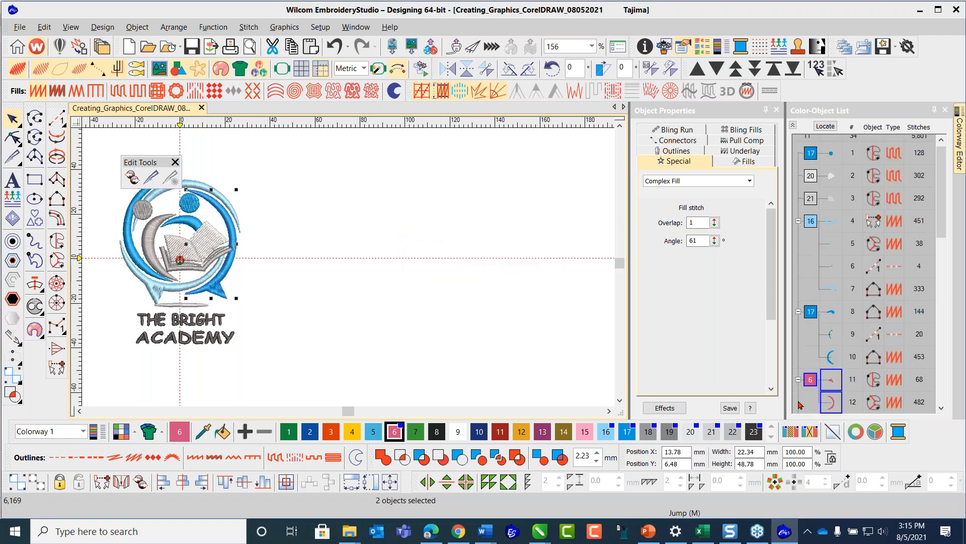
- Check the neighbouring blue objects in the sequence, and delete the original dark blue branched ring section beneath the pink swoosh
{"action": "left_click", "coordinate": [831, 334]}
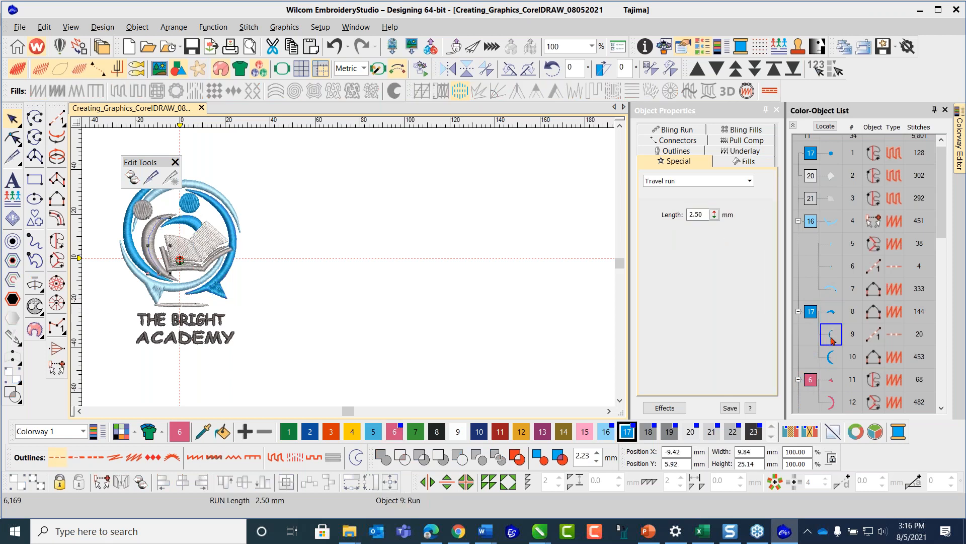
{"action": "left_click", "coordinate": [833, 367]}
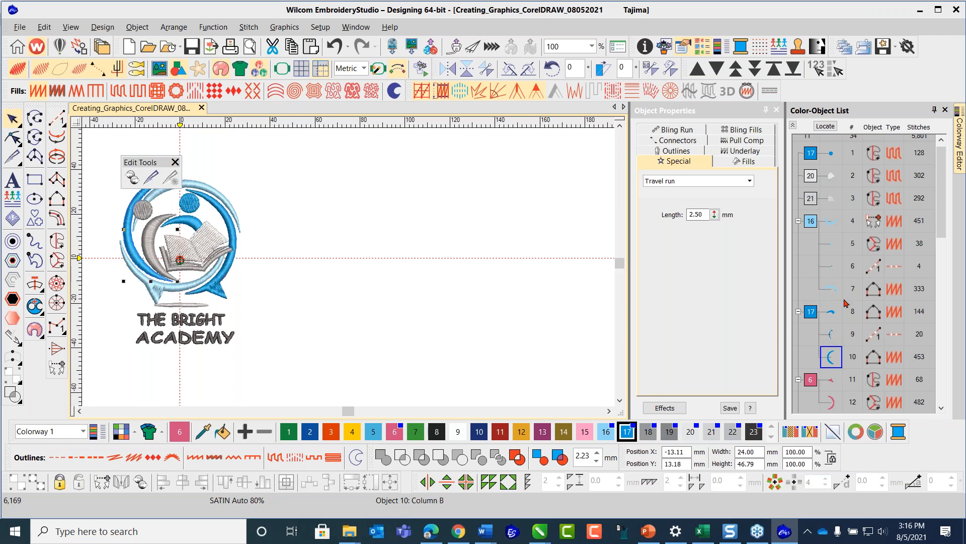
{"action": "left_click", "coordinate": [230, 272]}
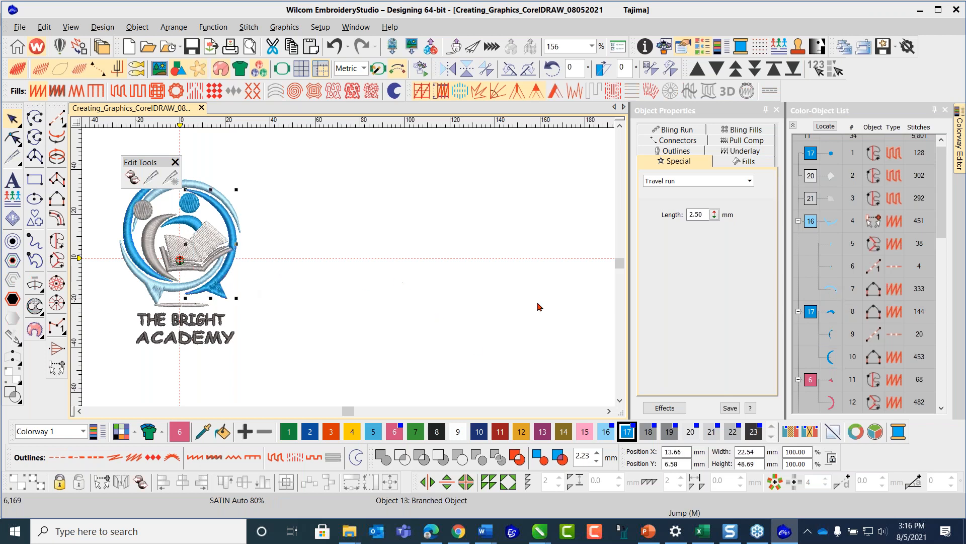
{"action": "left_click_drag", "start_coordinate": [943, 191], "coordinate": [941, 231]}
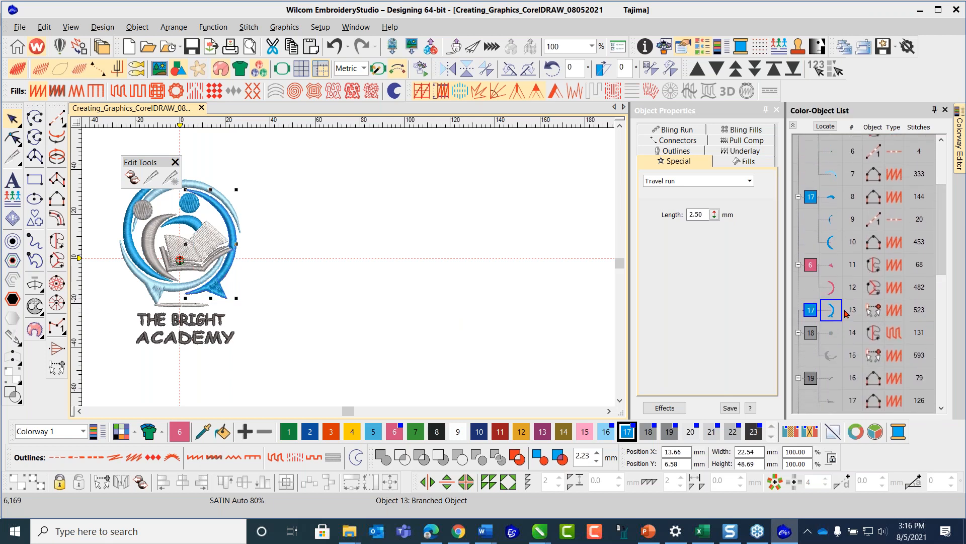
{"action": "key", "text": "Delete"}
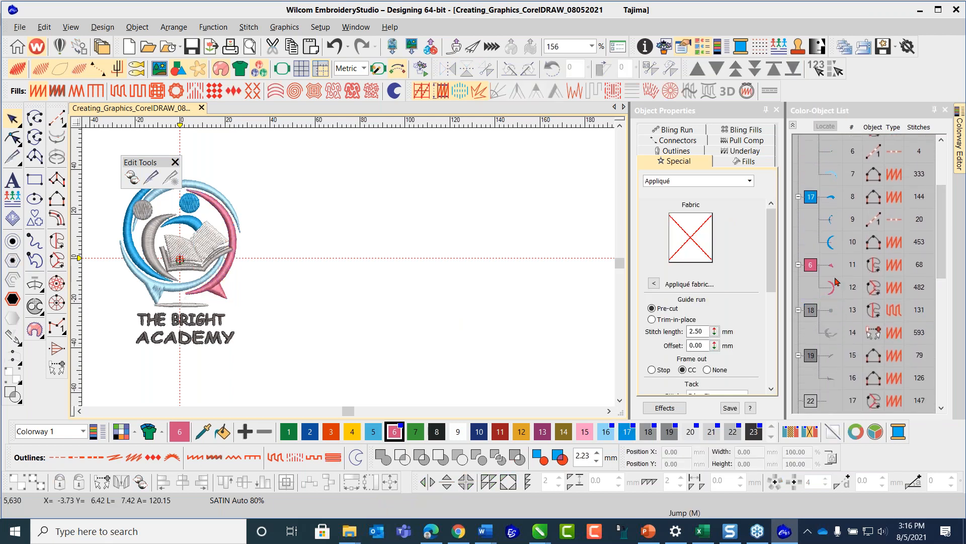
- Recolor the pink fin and swoosh with blue color 17
{"action": "left_click", "coordinate": [811, 265]}
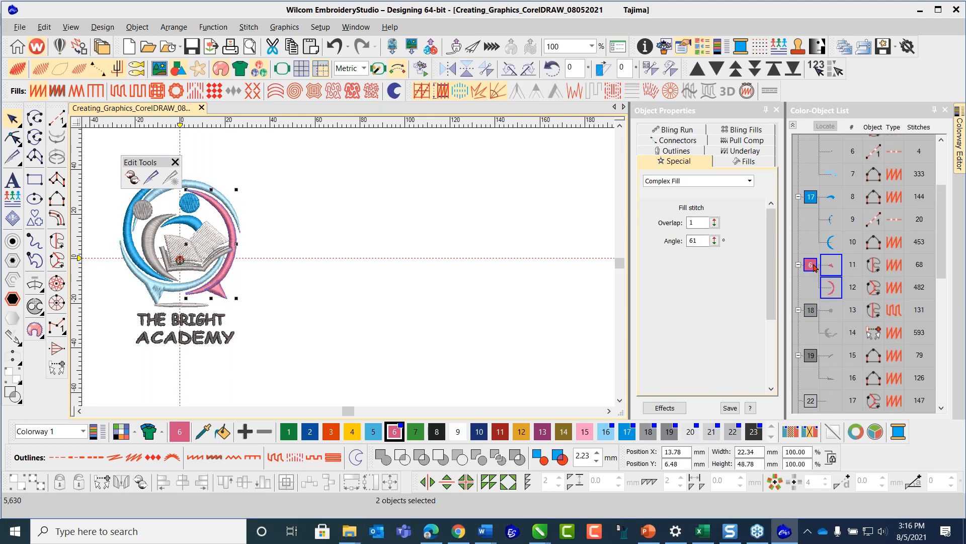
{"action": "left_click", "coordinate": [627, 431]}
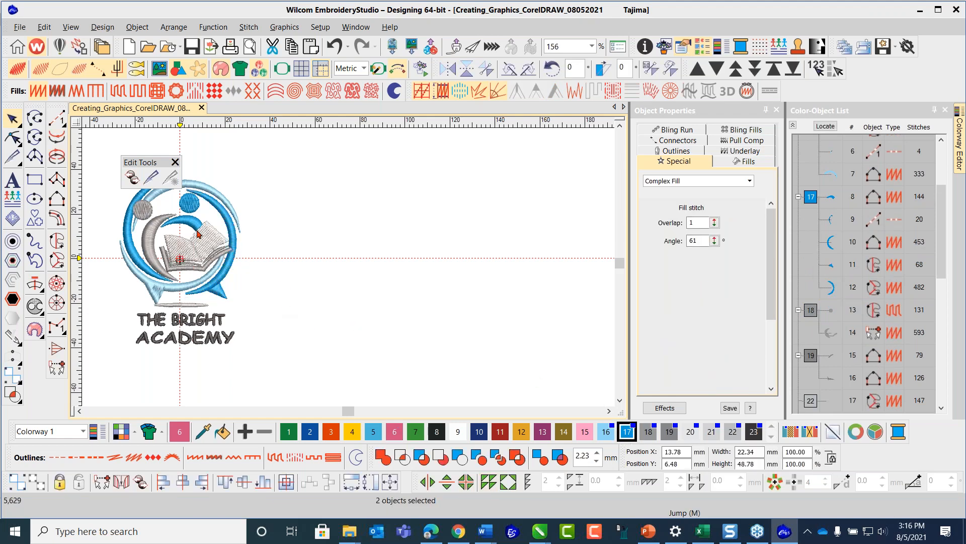
{"action": "scroll", "coordinate": [197, 234], "scroll_direction": "up", "scroll_amount": 1}
{"action": "key", "text": "Escape"}
{"action": "scroll", "coordinate": [322, 285], "scroll_direction": "up", "scroll_amount": 2}
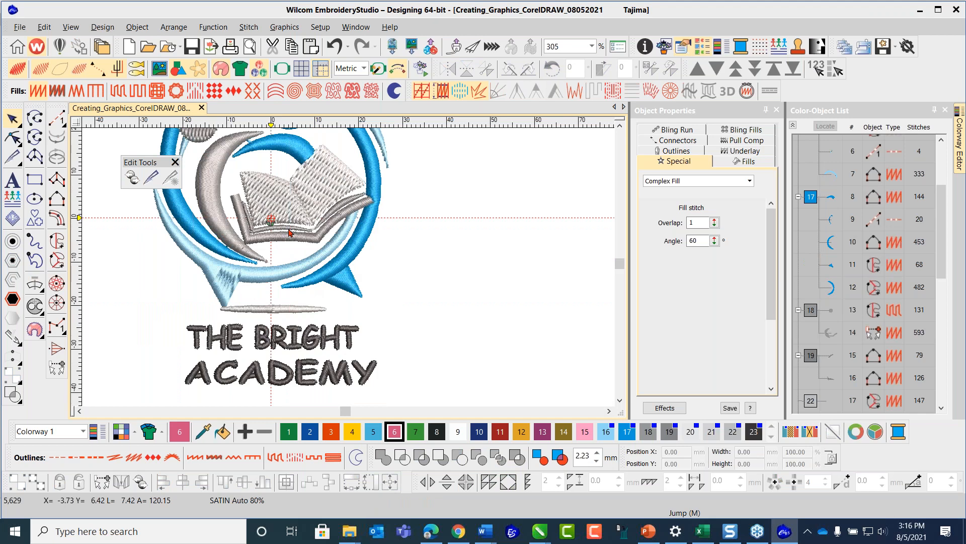
- Copy the dark blue fin next to the light blue ring's tail and mirror the copy horizontally
{"action": "scroll", "coordinate": [297, 238], "scroll_direction": "down", "scroll_amount": 2}
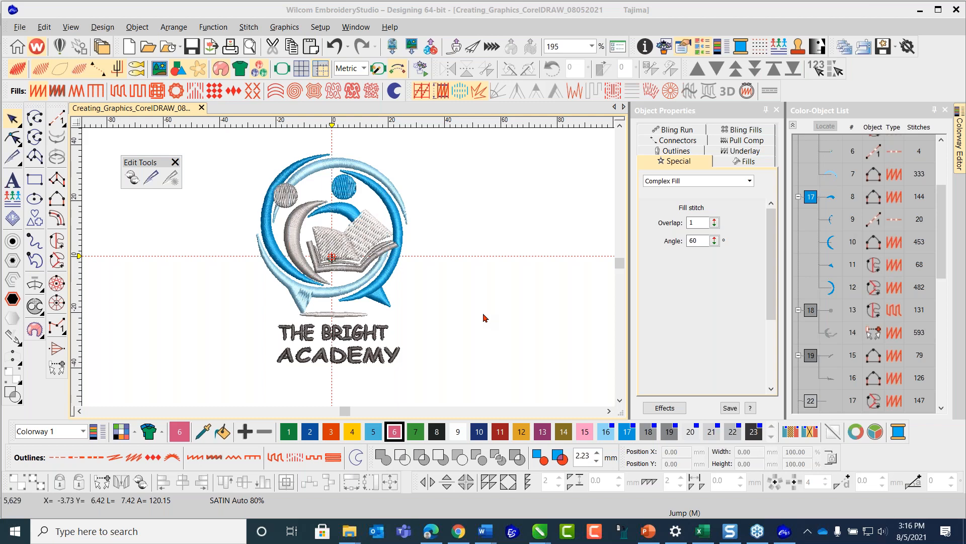
{"action": "scroll", "coordinate": [351, 271], "scroll_direction": "up", "scroll_amount": 2}
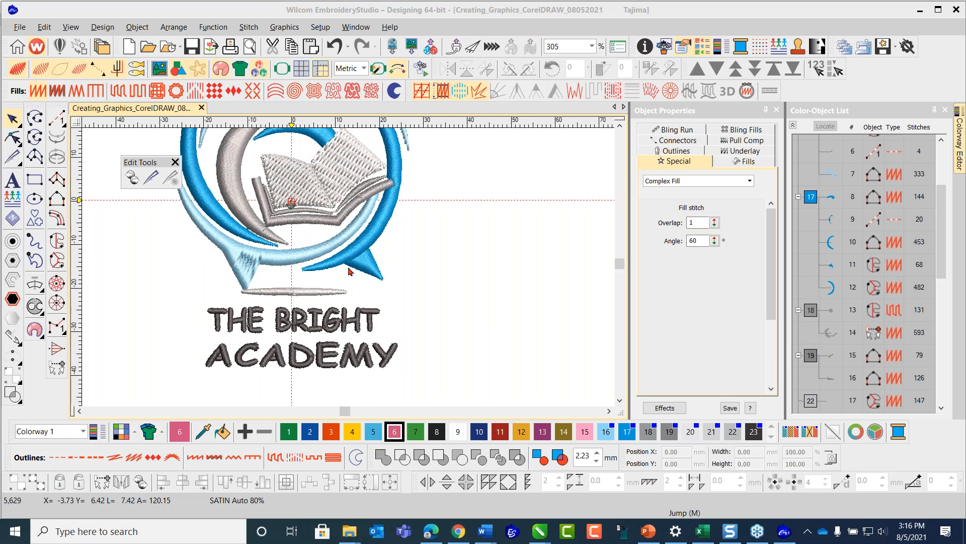
{"action": "scroll", "coordinate": [337, 268], "scroll_direction": "up", "scroll_amount": 1}
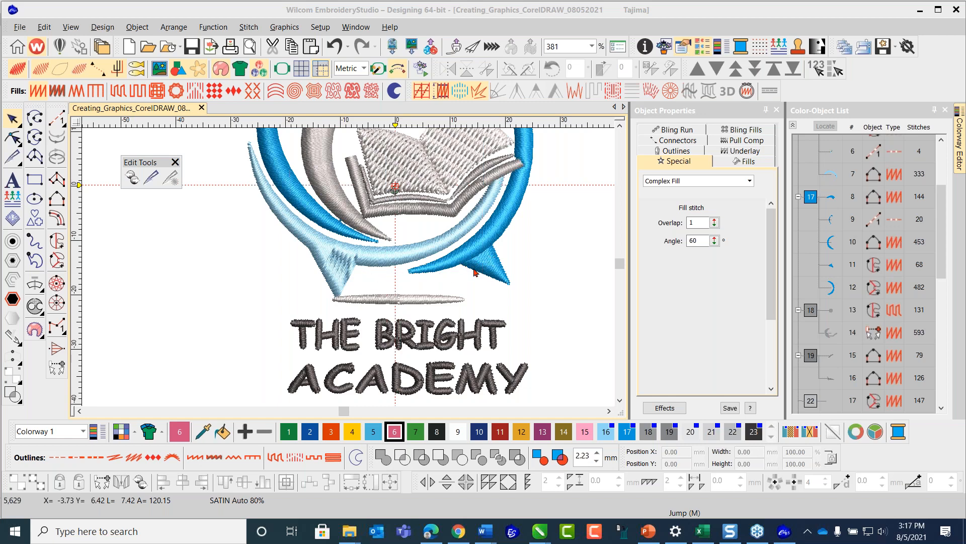
{"action": "scroll", "coordinate": [316, 258], "scroll_direction": "down", "scroll_amount": 2}
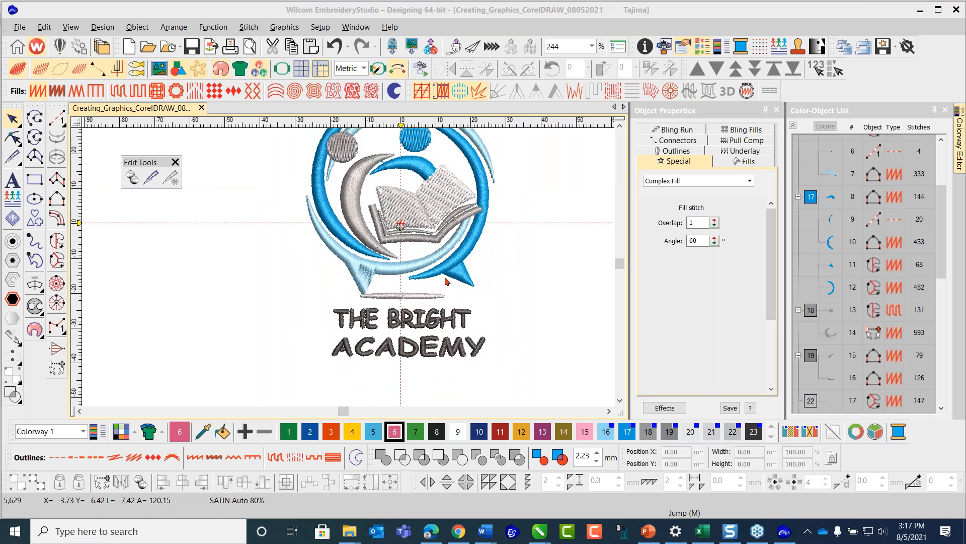
{"action": "scroll", "coordinate": [381, 282], "scroll_direction": "up", "scroll_amount": 2}
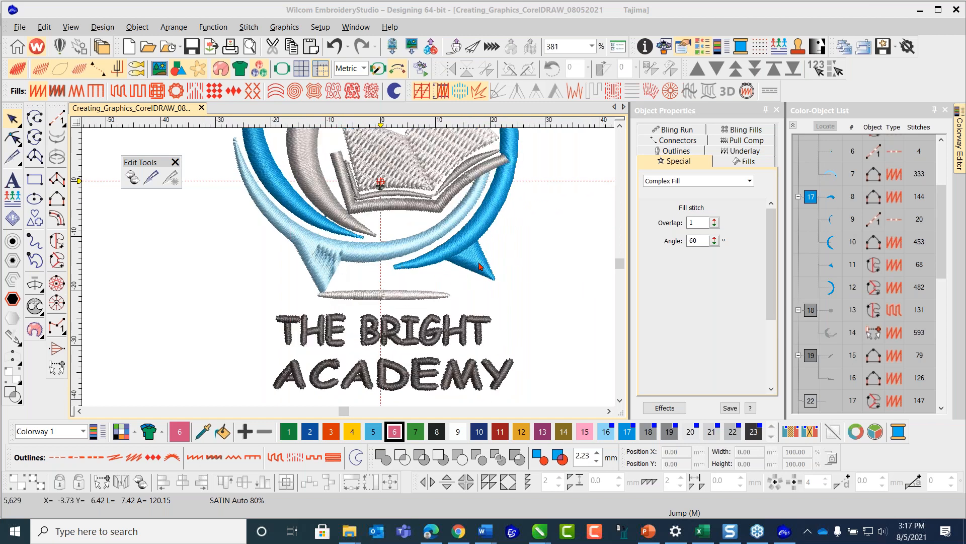
{"action": "left_click", "coordinate": [480, 278]}
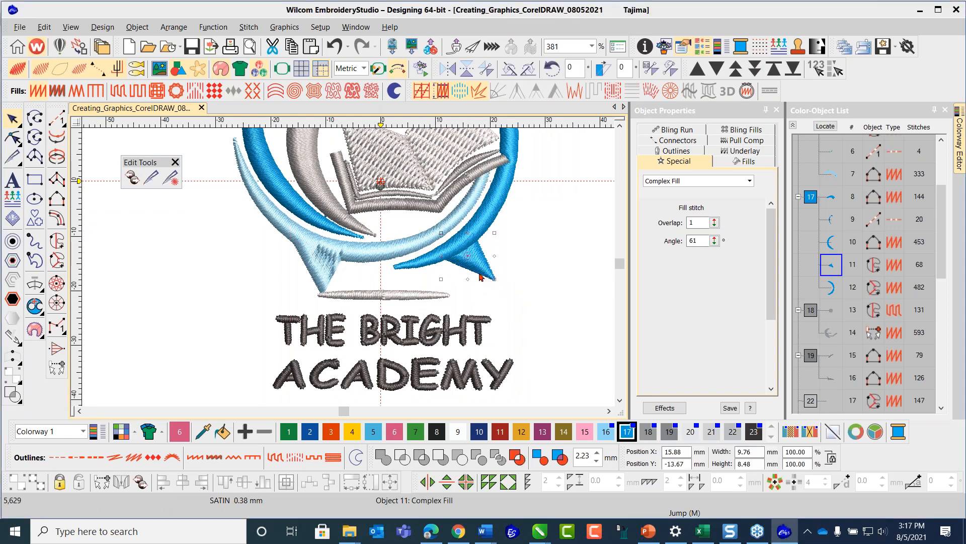
{"action": "left_click_drag", "start_coordinate": [480, 276], "coordinate": [301, 285]}
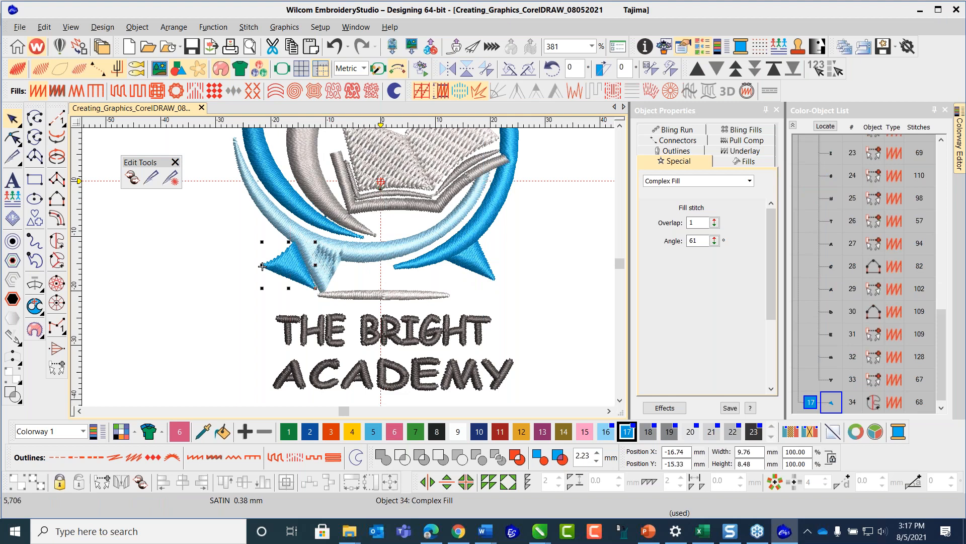
{"action": "left_click", "coordinate": [450, 69]}
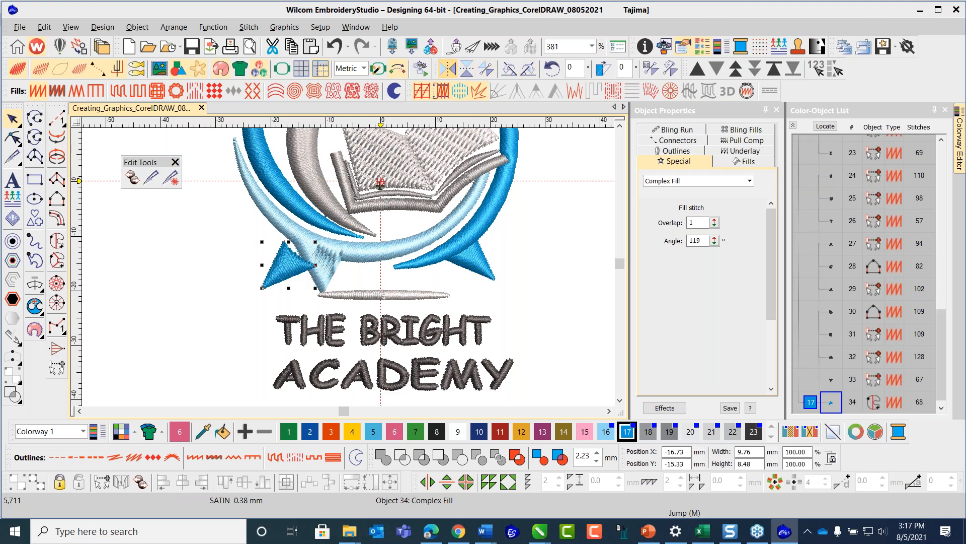
- Rotate the copied fin so its tip points down, and move it over the light blue ring's tail at X -10.34, Y -15.58 mm
{"action": "left_click", "coordinate": [279, 277]}
{"action": "left_click_drag", "start_coordinate": [260, 242], "coordinate": [326, 272]}
{"action": "left_click", "coordinate": [317, 253]}
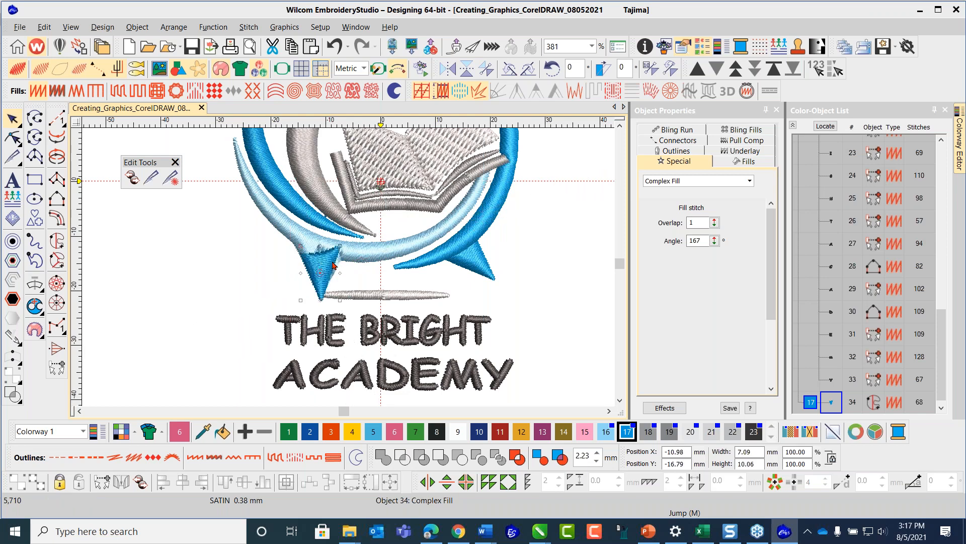
{"action": "left_click", "coordinate": [335, 263]}
{"action": "left_click_drag", "start_coordinate": [335, 262], "coordinate": [337, 258]}
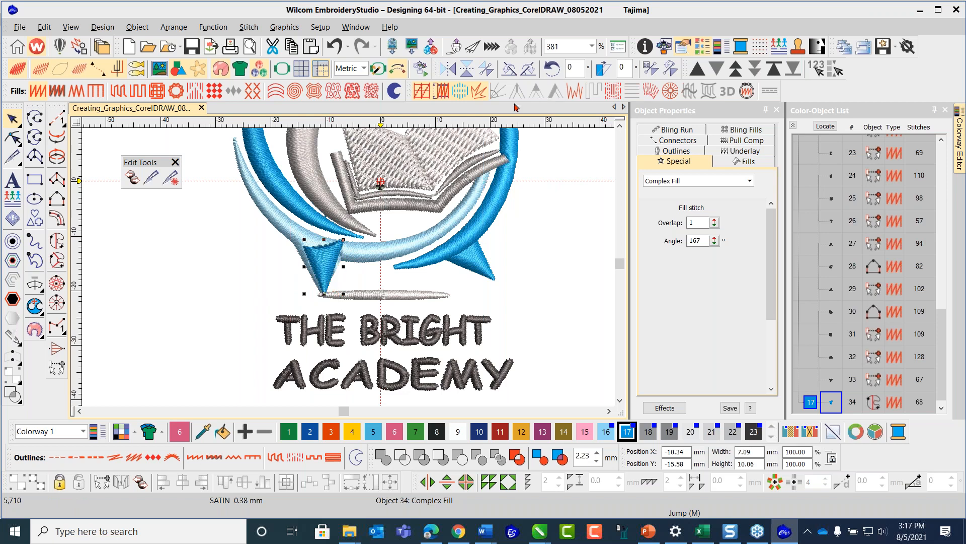
- Mirror the copied fin horizontally and rotate it to fit over the light blue ring's tail at X -10.64, Y -15.52 mm
{"action": "left_click", "coordinate": [441, 73]}
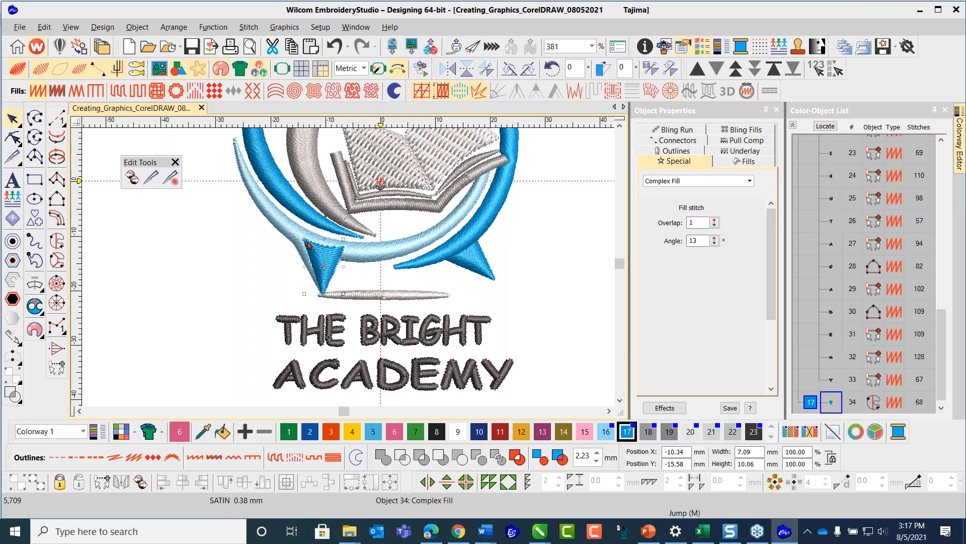
{"action": "left_click_drag", "start_coordinate": [300, 244], "coordinate": [296, 251]}
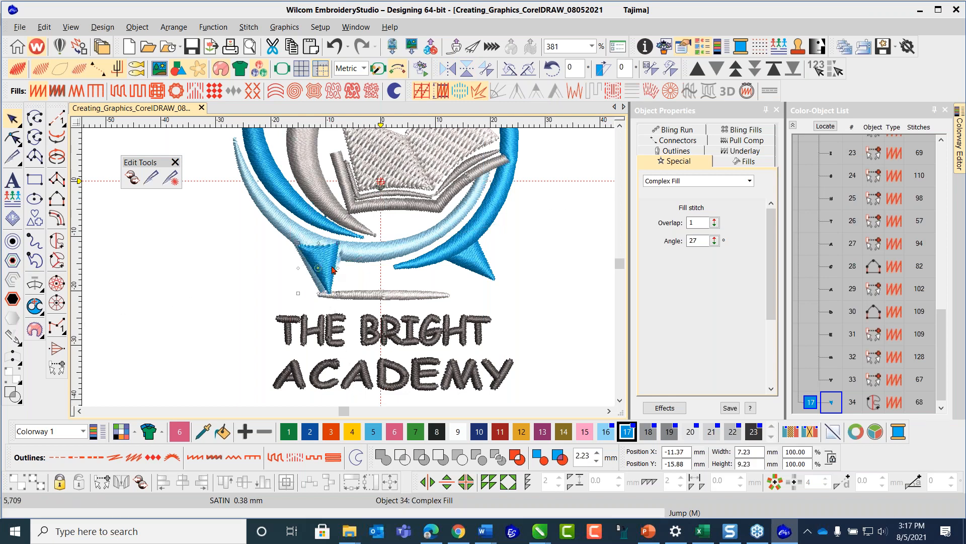
{"action": "scroll", "coordinate": [332, 269], "scroll_direction": "up", "scroll_amount": 1}
{"action": "key", "text": "s"}
{"action": "scroll", "coordinate": [352, 274], "scroll_direction": "up", "scroll_amount": 1}
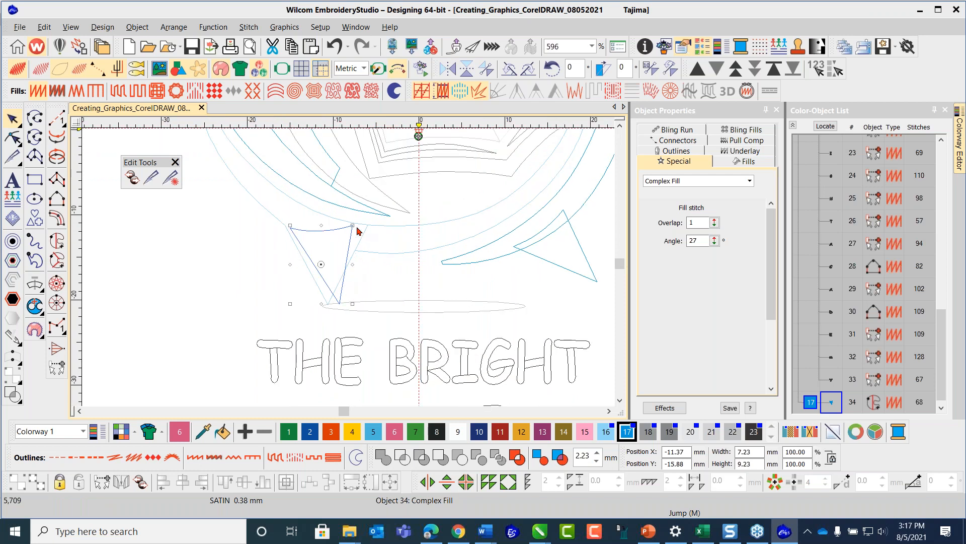
{"action": "left_click_drag", "start_coordinate": [353, 227], "coordinate": [305, 226]}
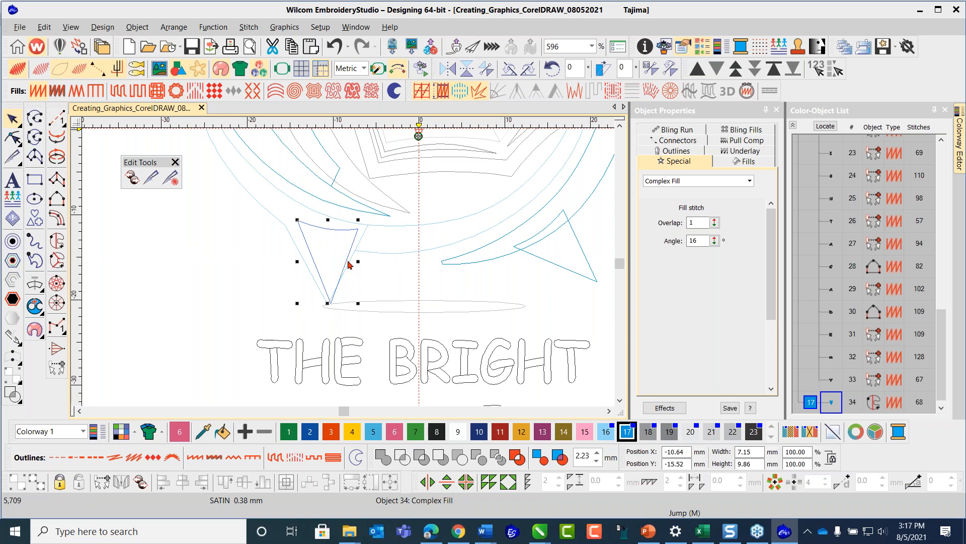
- Reshape the copied fin by lowering its two upper corners and adjusting the curve of its top edge
{"action": "left_click", "coordinate": [13, 137]}
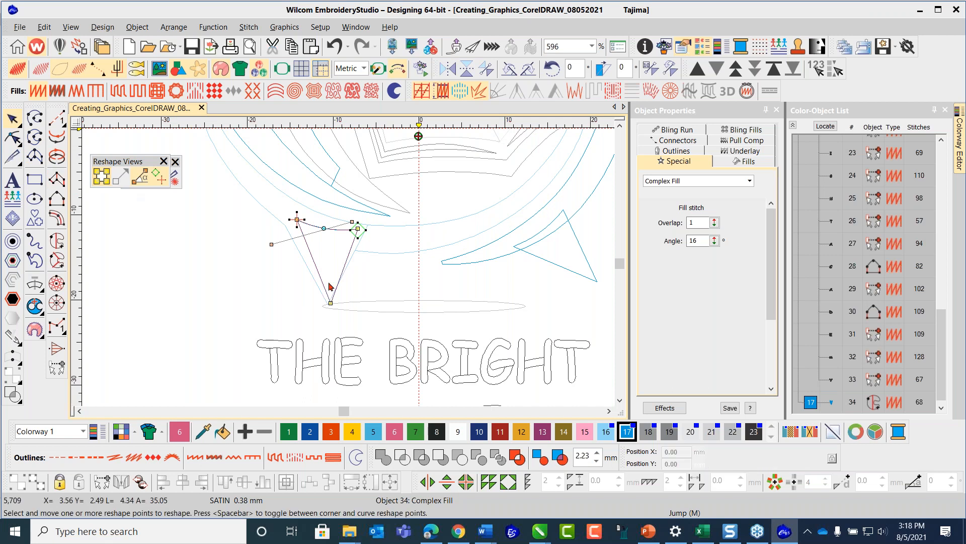
{"action": "left_click_drag", "start_coordinate": [267, 201], "coordinate": [386, 276]}
{"action": "left_click_drag", "start_coordinate": [361, 229], "coordinate": [359, 238]}
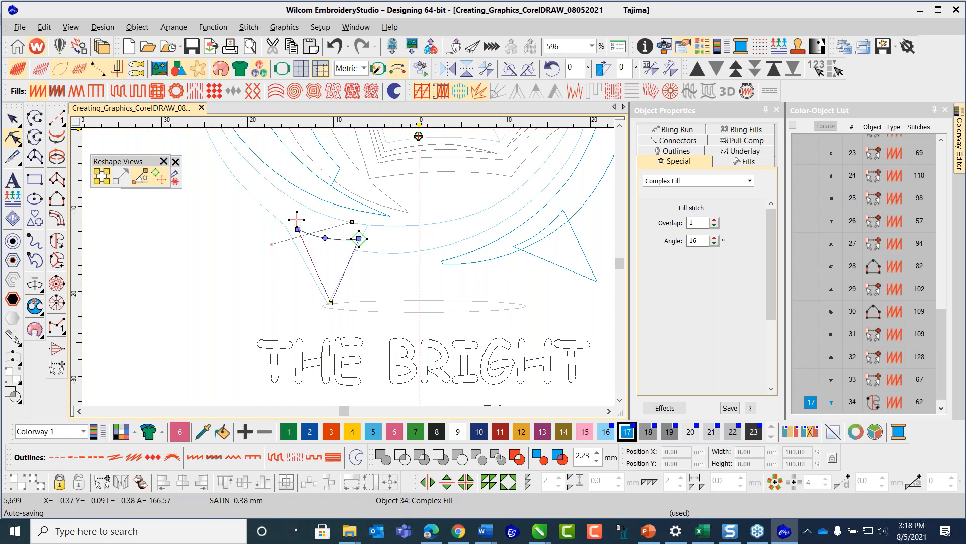
{"action": "mouse_move", "coordinate": [351, 222]}
{"action": "left_mouse_down"}
{"action": "mouse_move", "coordinate": [329, 282]}
{"action": "mouse_move", "coordinate": [348, 222]}
{"action": "mouse_move", "coordinate": [360, 220]}
{"action": "left_mouse_up"}
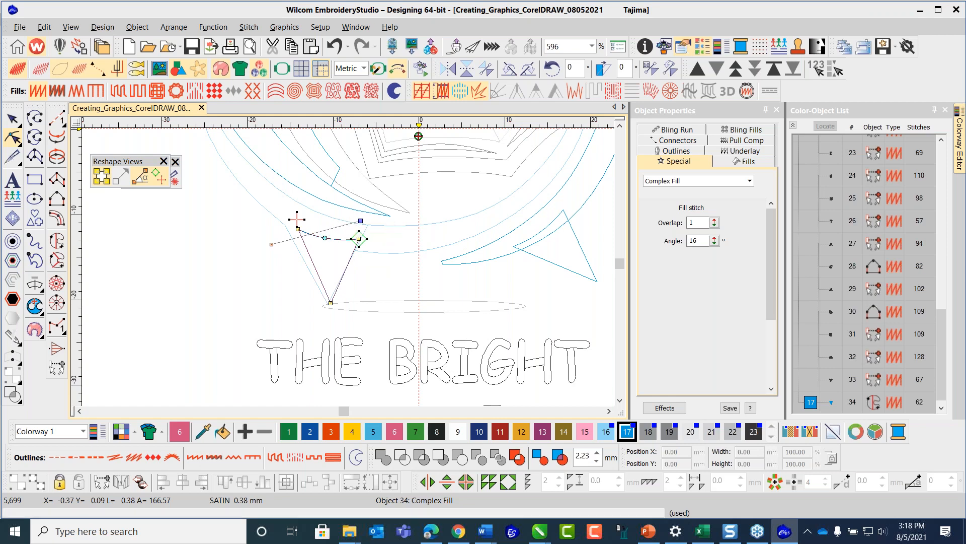
{"action": "left_click", "coordinate": [13, 119]}
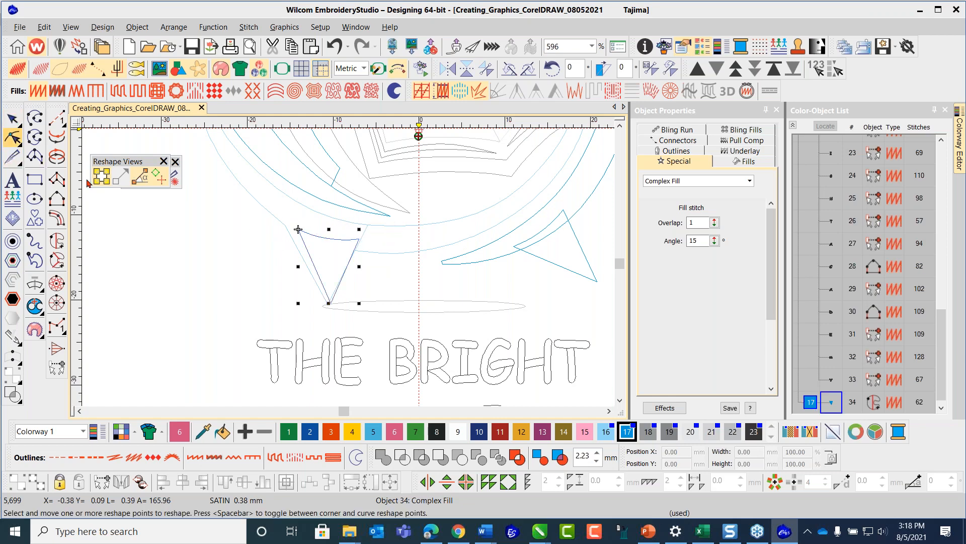
{"action": "left_click", "coordinate": [215, 226]}
{"action": "scroll", "coordinate": [405, 231], "scroll_direction": "down", "scroll_amount": 2}
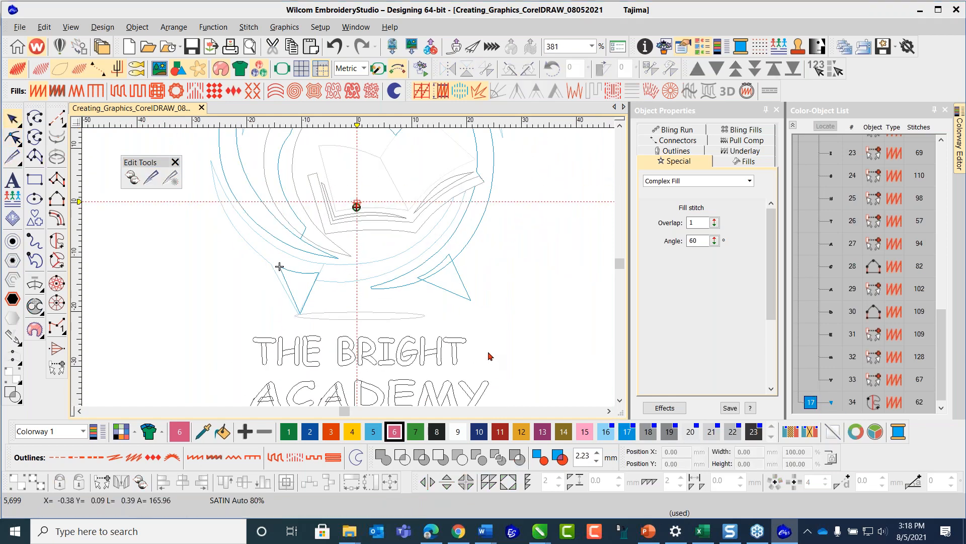
- Start a Complex Turning object in color 3 and trace the light blue ring's outer edge from its left tip towards the book
{"action": "left_click", "coordinate": [330, 431]}
{"action": "scroll", "coordinate": [347, 270], "scroll_direction": "up", "scroll_amount": 3}
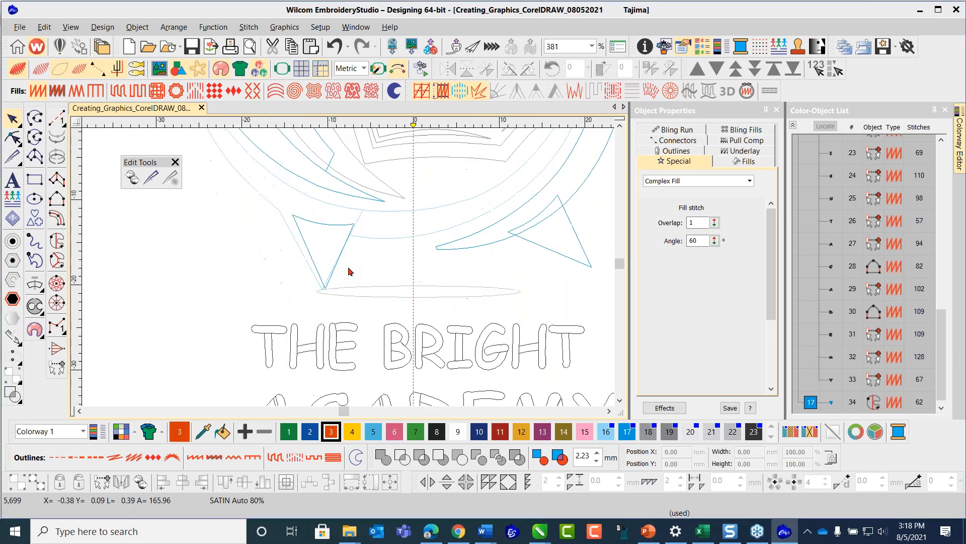
{"action": "scroll", "coordinate": [354, 228], "scroll_direction": "down", "scroll_amount": 1}
{"action": "scroll", "coordinate": [351, 272], "scroll_direction": "down", "scroll_amount": 1}
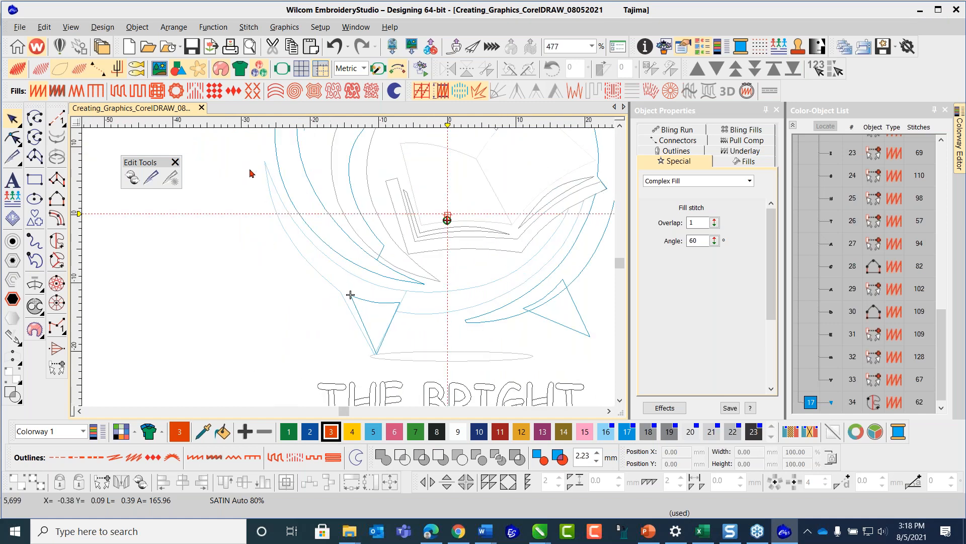
{"action": "left_click", "coordinate": [57, 261]}
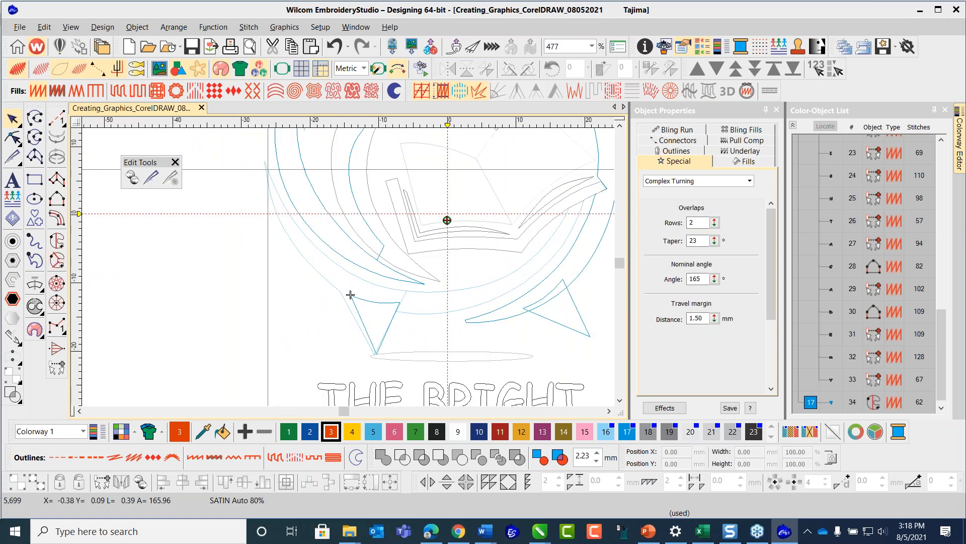
{"action": "left_click", "coordinate": [266, 170]}
{"action": "left_click", "coordinate": [274, 205]}
{"action": "left_click", "coordinate": [292, 243]}
{"action": "left_click", "coordinate": [322, 276]}
{"action": "left_click", "coordinate": [359, 303]}
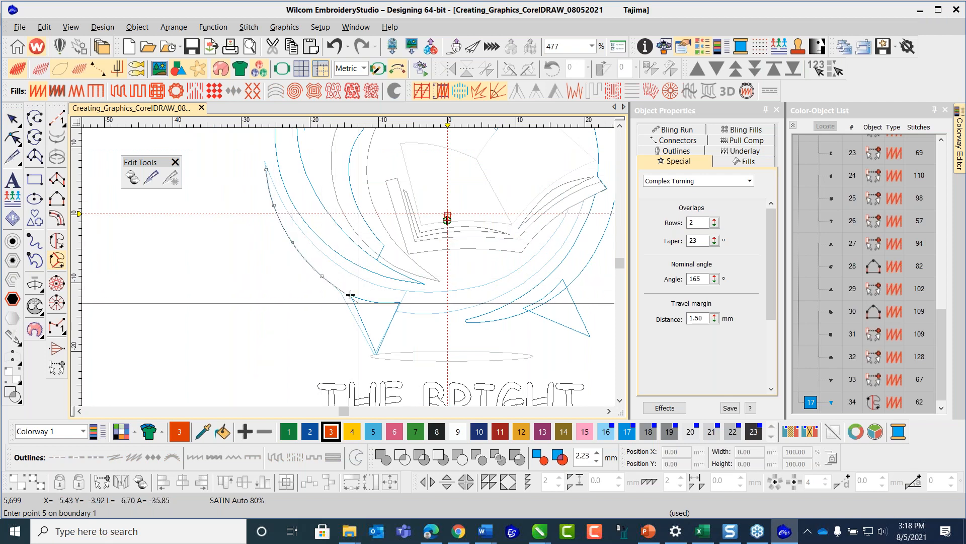
{"action": "left_click", "coordinate": [399, 312]}
{"action": "left_click", "coordinate": [452, 311]}
{"action": "left_click", "coordinate": [507, 294]}
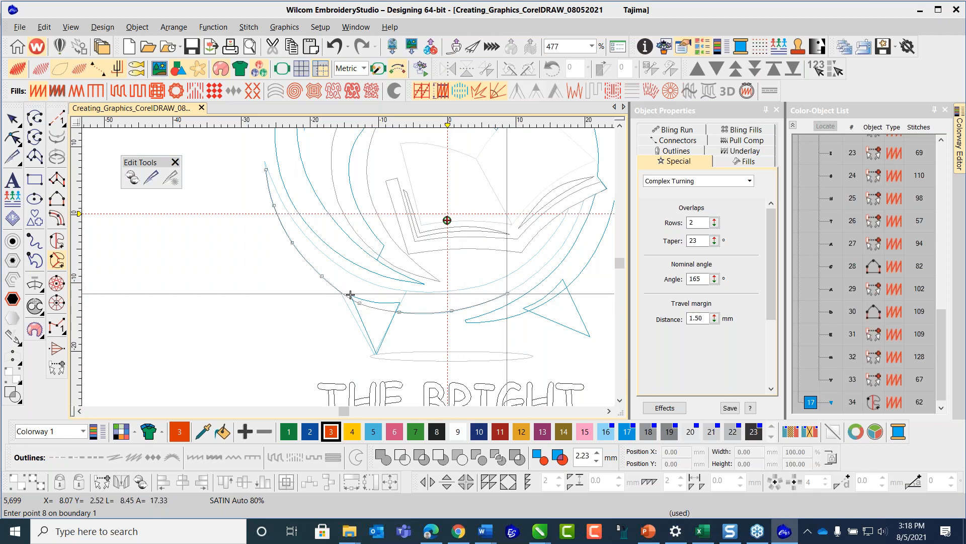
{"action": "left_click", "coordinate": [549, 260]}
{"action": "left_click", "coordinate": [575, 226]}
- Continue the boundary around the ring's right end beneath the book cover and back along the start of its inner edge
{"action": "scroll", "coordinate": [446, 220], "scroll_direction": "up", "scroll_amount": 3}
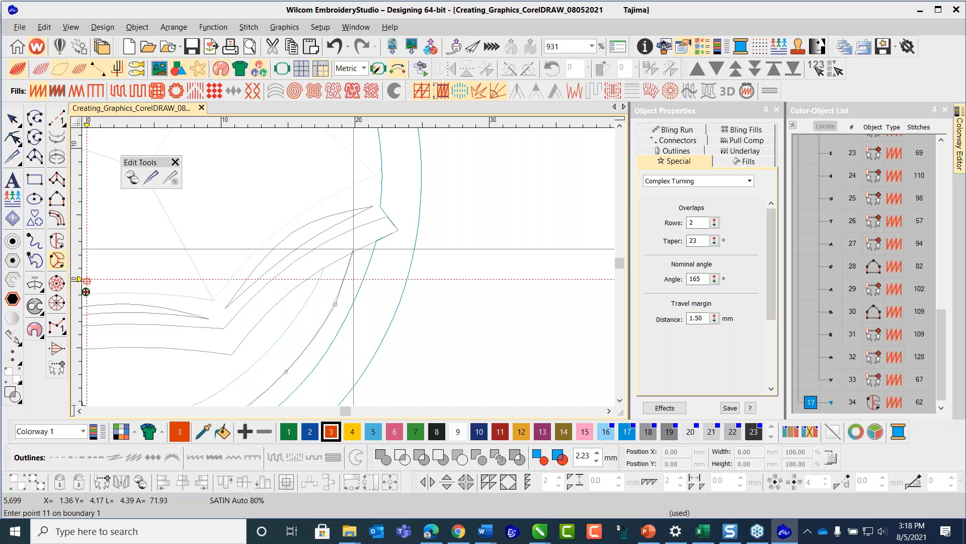
{"action": "left_click", "coordinate": [353, 249]}
{"action": "left_click", "coordinate": [324, 263]}
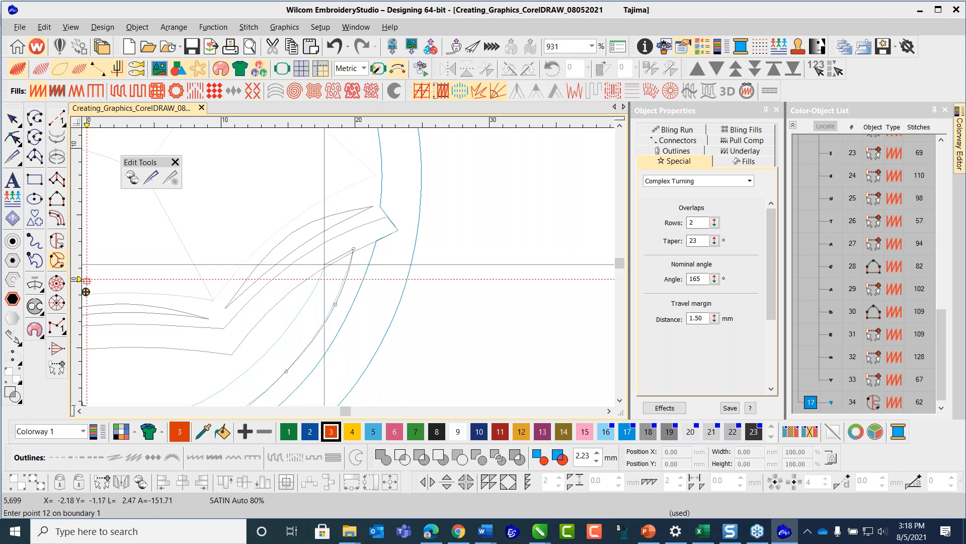
{"action": "left_click", "coordinate": [304, 306]}
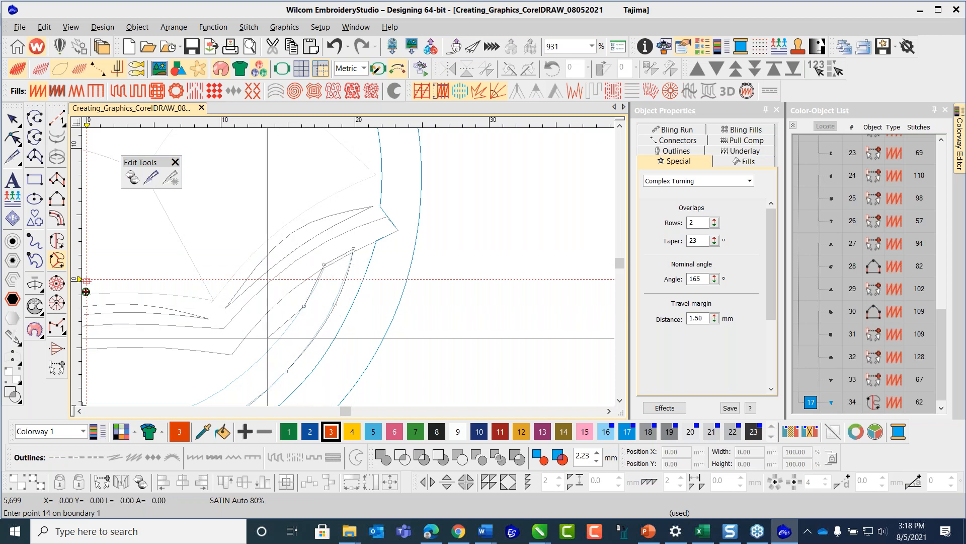
{"action": "left_click", "coordinate": [268, 350]}
{"action": "left_click", "coordinate": [224, 387]}
- Trace the rest of the light blue ring's inner edge back to the left tip and close the boundary
{"action": "scroll", "coordinate": [344, 270], "scroll_direction": "down", "scroll_amount": 3}
{"action": "scroll", "coordinate": [326, 279], "scroll_direction": "up", "scroll_amount": 2}
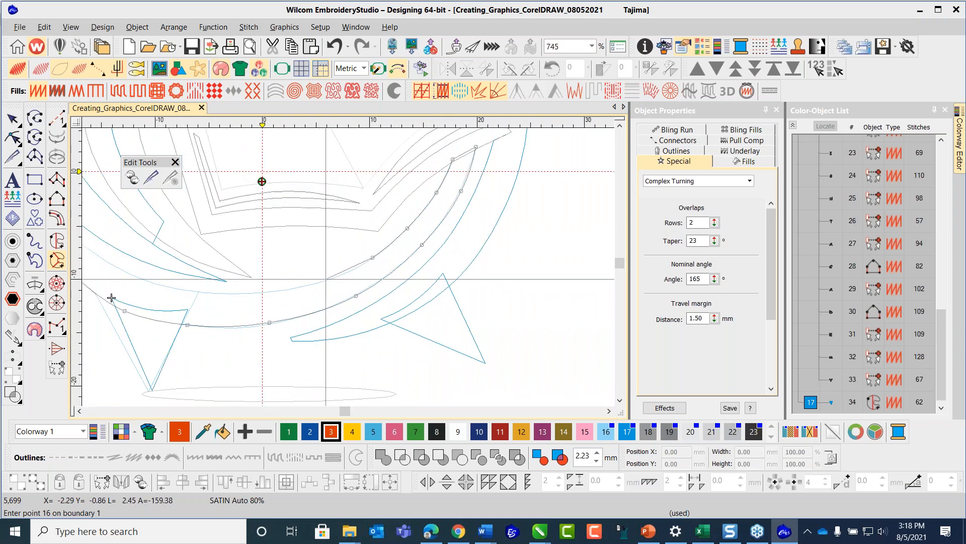
{"action": "left_click", "coordinate": [322, 281]}
{"action": "left_click", "coordinate": [262, 292]}
{"action": "left_click", "coordinate": [201, 292]}
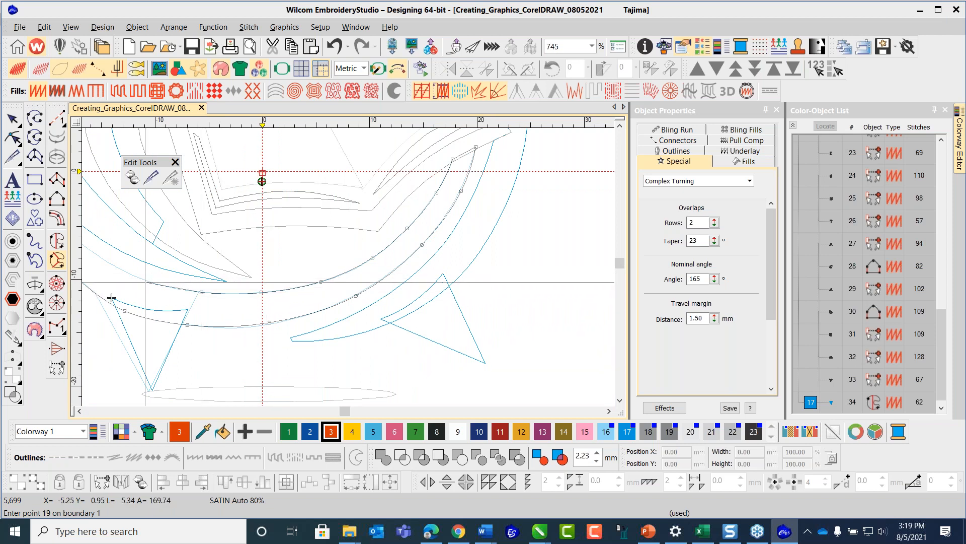
{"action": "left_click", "coordinate": [112, 298]}
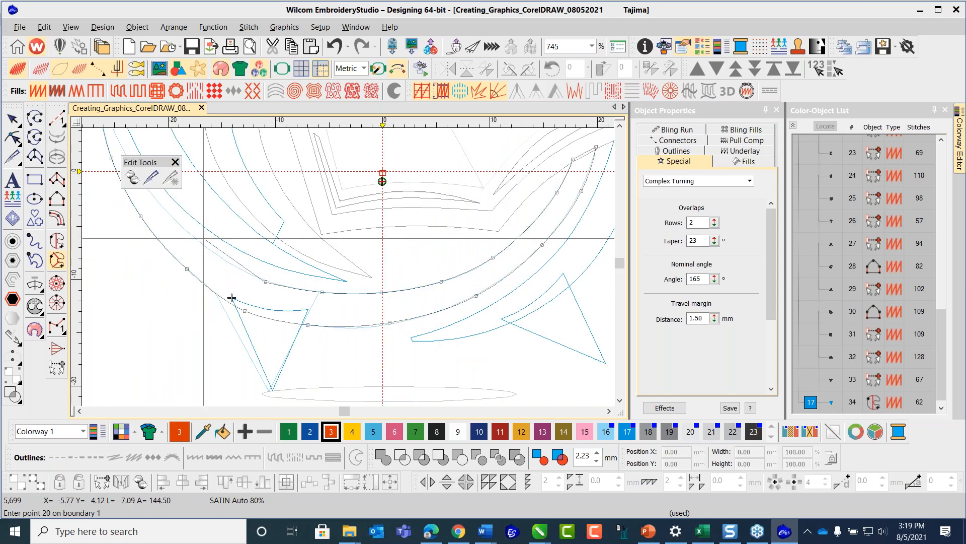
{"action": "left_click", "coordinate": [232, 298]}
{"action": "scroll", "coordinate": [232, 298], "scroll_direction": "down", "scroll_amount": 2}
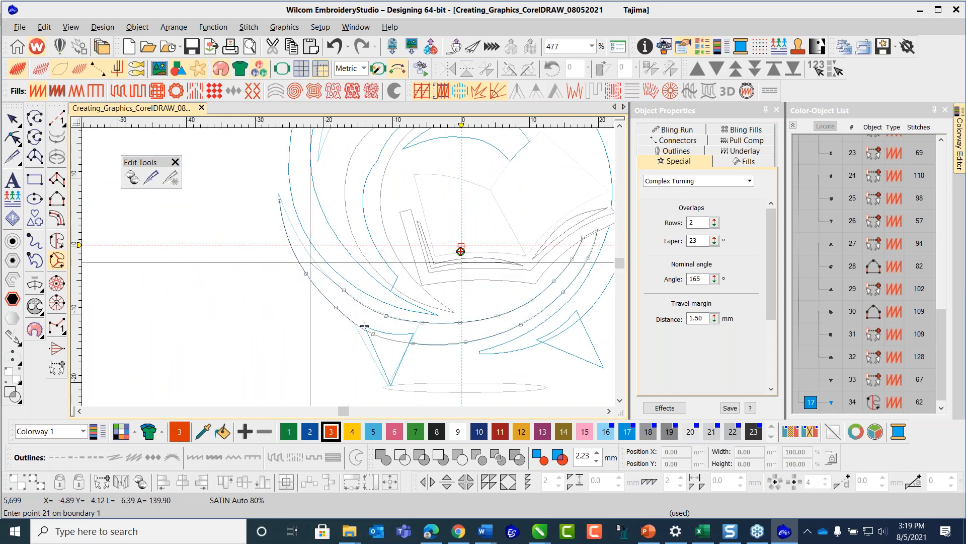
{"action": "left_click", "coordinate": [313, 259]}
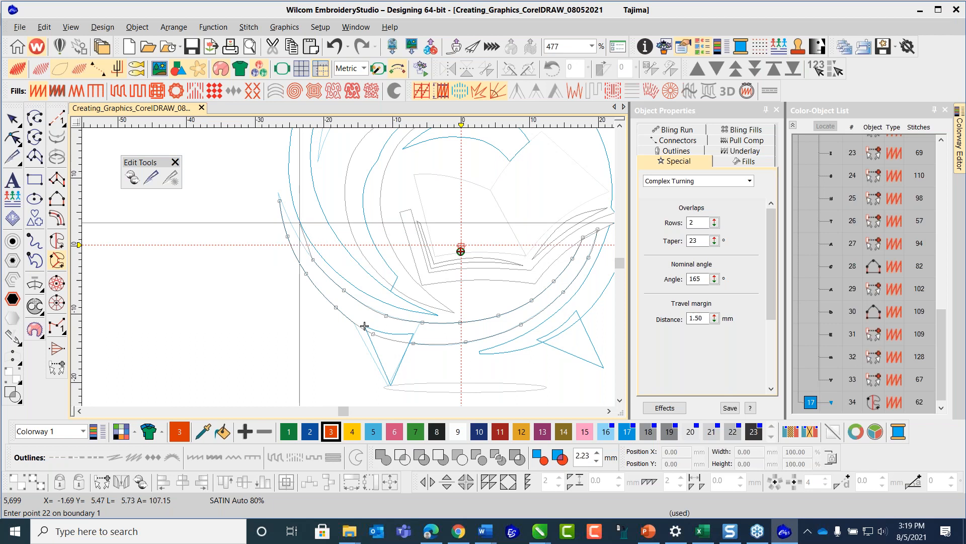
{"action": "left_click", "coordinate": [290, 222]}
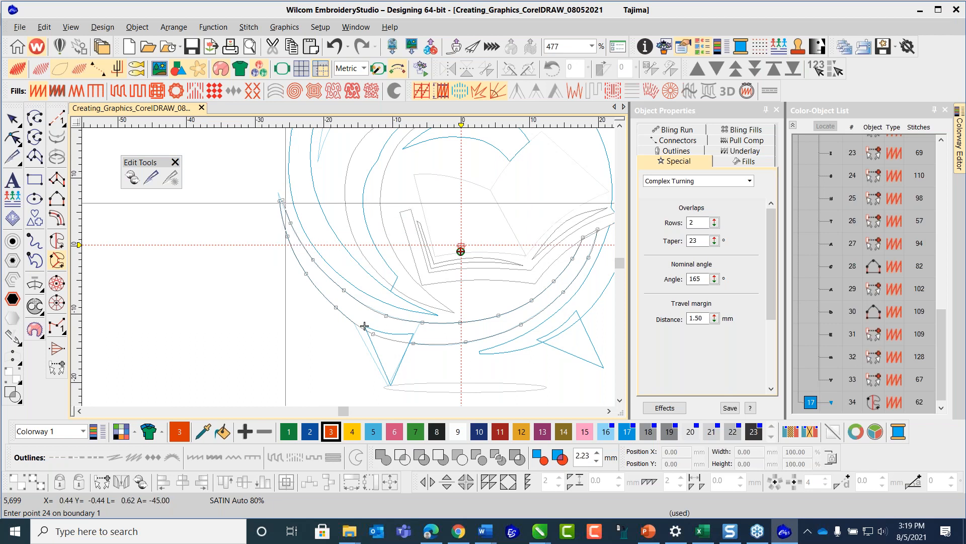
{"action": "left_click", "coordinate": [285, 202]}
{"action": "key", "text": "Return"}
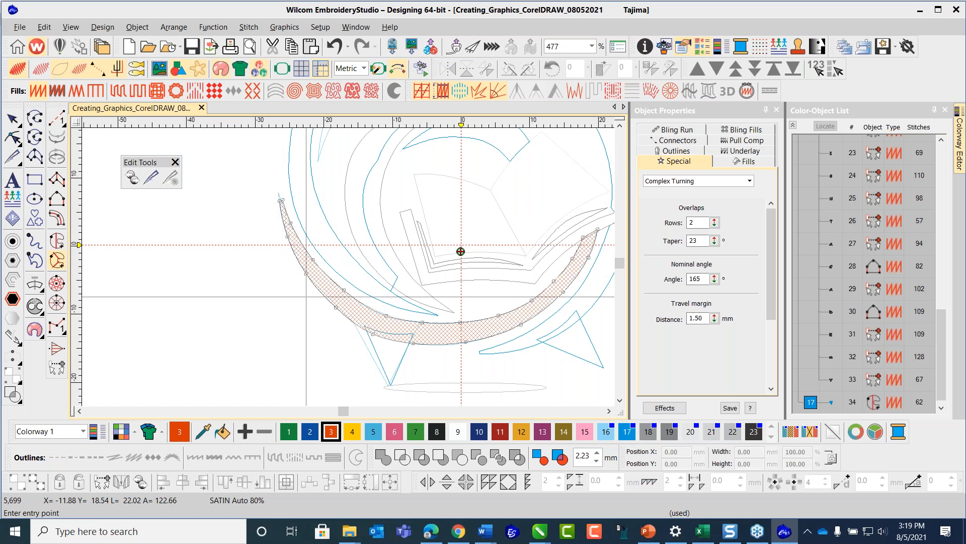
- Accept the default entry and exit points, add stitch angle lines across the length of the swoosh, and generate its stitches
{"action": "key", "text": "Return"}
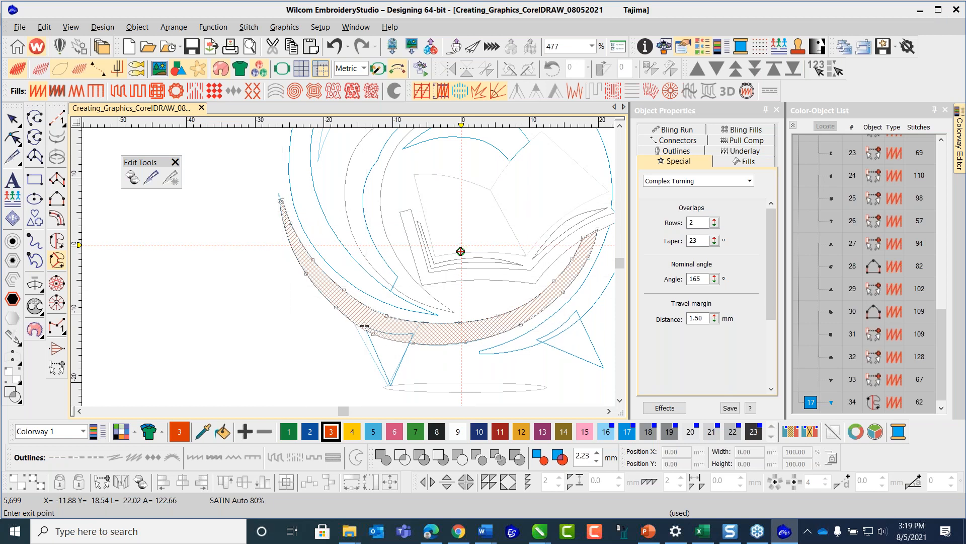
{"action": "key", "text": "Return"}
{"action": "left_click", "coordinate": [564, 259]}
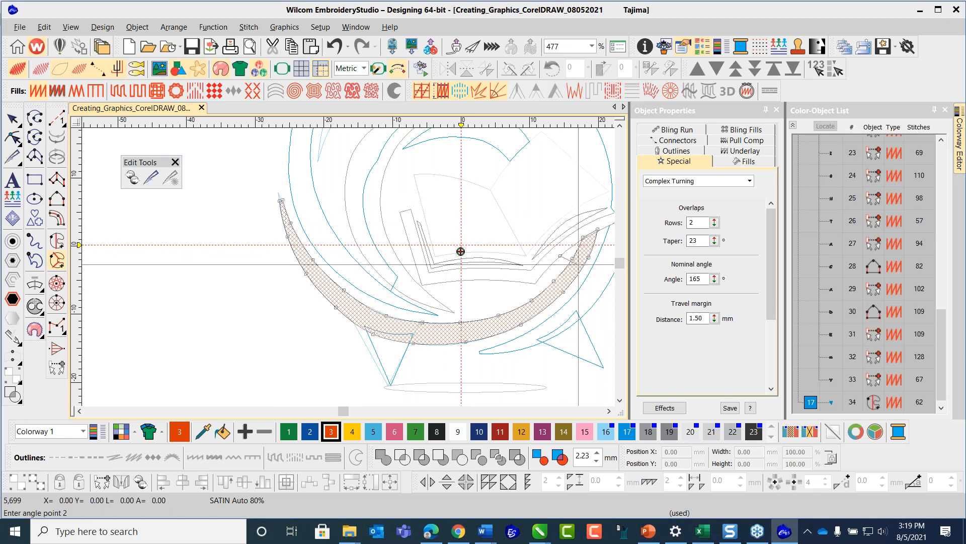
{"action": "left_click", "coordinate": [586, 275]}
{"action": "left_click", "coordinate": [419, 281]}
{"action": "left_click", "coordinate": [451, 323]}
{"action": "left_click", "coordinate": [340, 307]}
{"action": "left_click", "coordinate": [337, 356]}
{"action": "left_click", "coordinate": [289, 278]}
{"action": "left_click", "coordinate": [255, 345]}
{"action": "left_click", "coordinate": [220, 274]}
{"action": "left_click", "coordinate": [198, 298]}
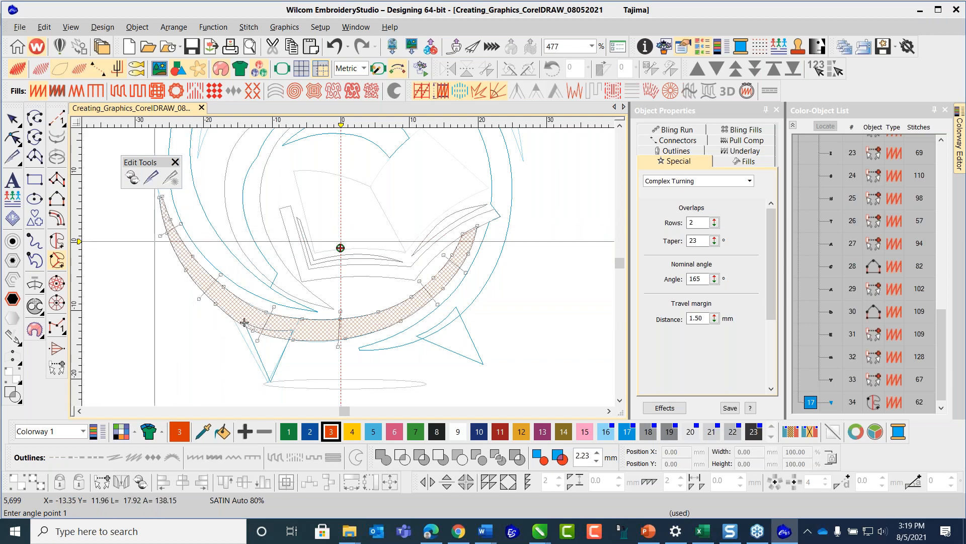
{"action": "key", "text": "Return"}
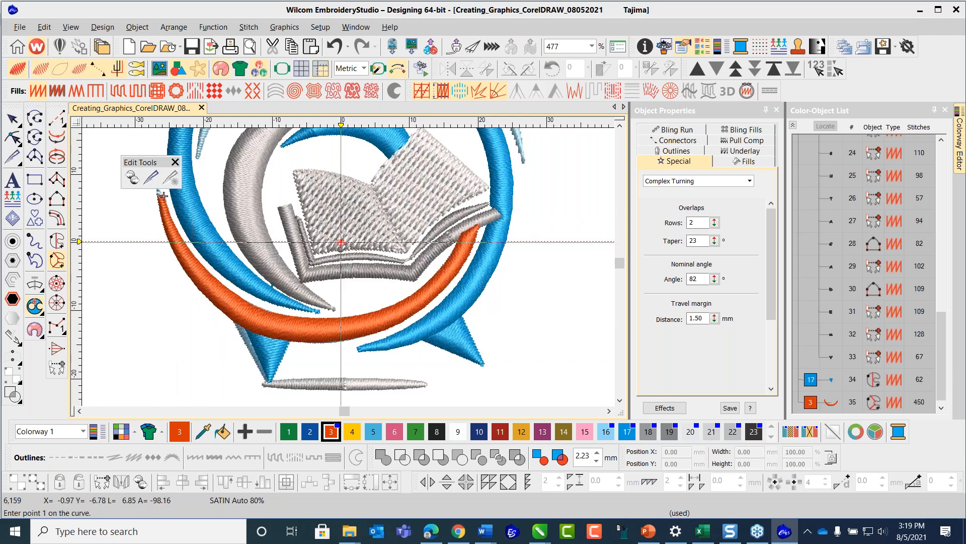
{"action": "key", "text": "Escape"}
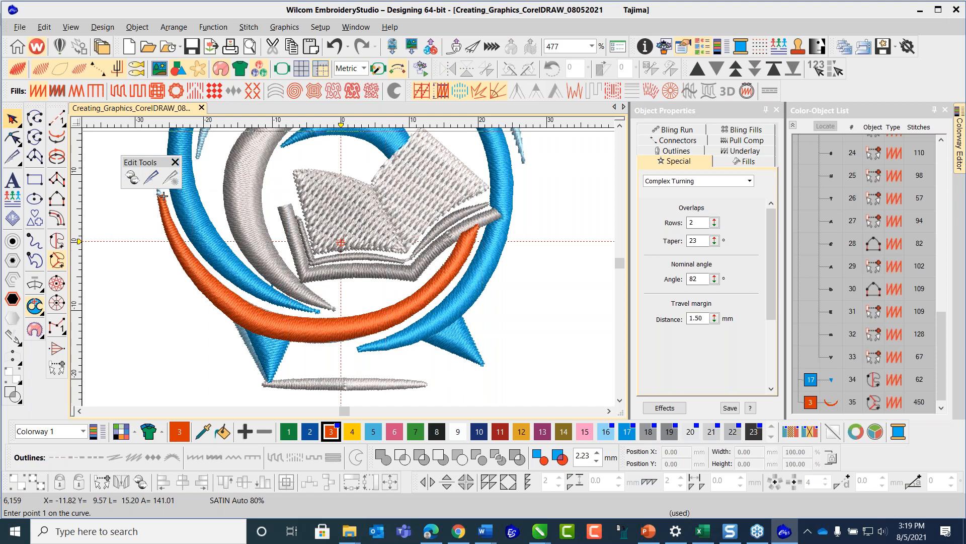
{"action": "left_click", "coordinate": [164, 196]}
{"action": "key", "text": "Escape"}
{"action": "scroll", "coordinate": [273, 317], "scroll_direction": "up", "scroll_amount": 1}
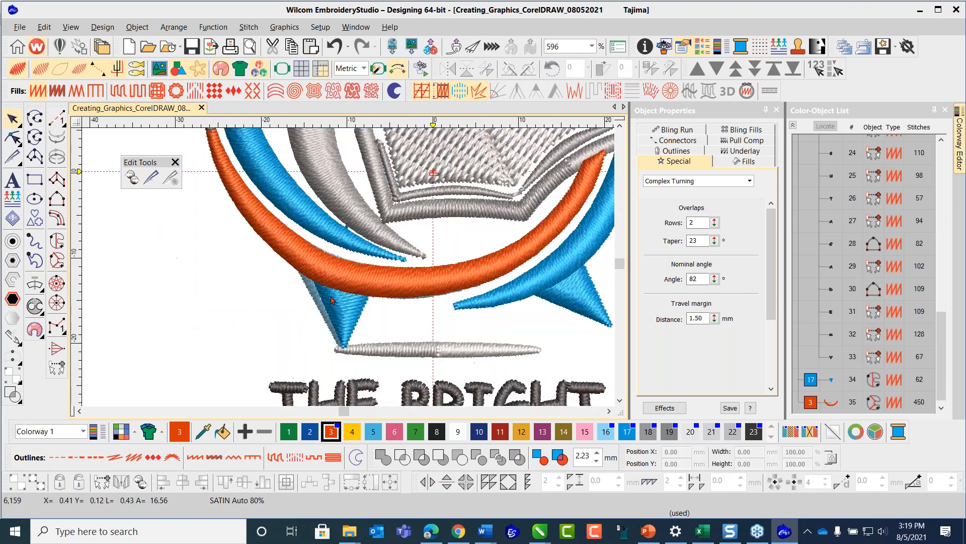
- Recolor the copied fin below the orange swoosh with color 3
{"action": "left_click", "coordinate": [432, 178]}
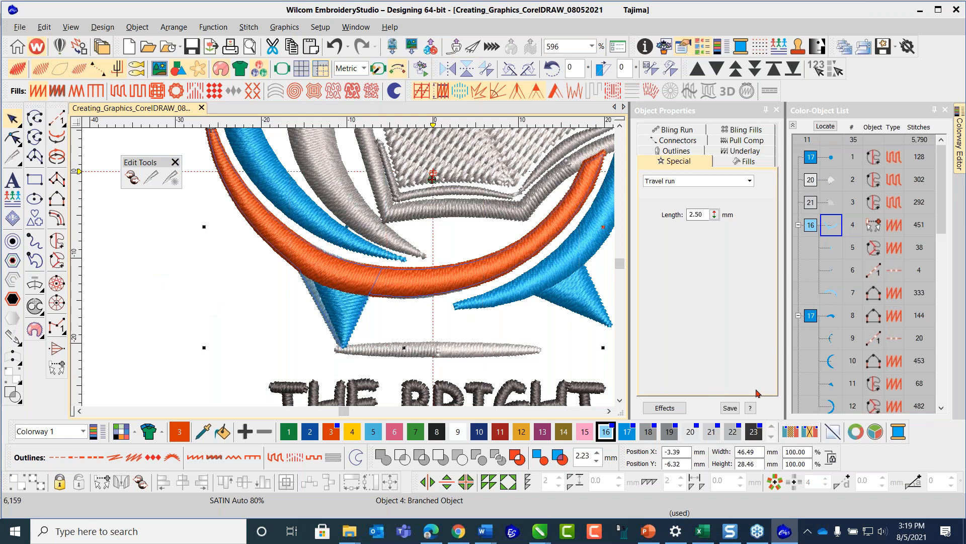
{"action": "left_click_drag", "start_coordinate": [943, 215], "coordinate": [897, 402]}
{"action": "left_click", "coordinate": [812, 373]}
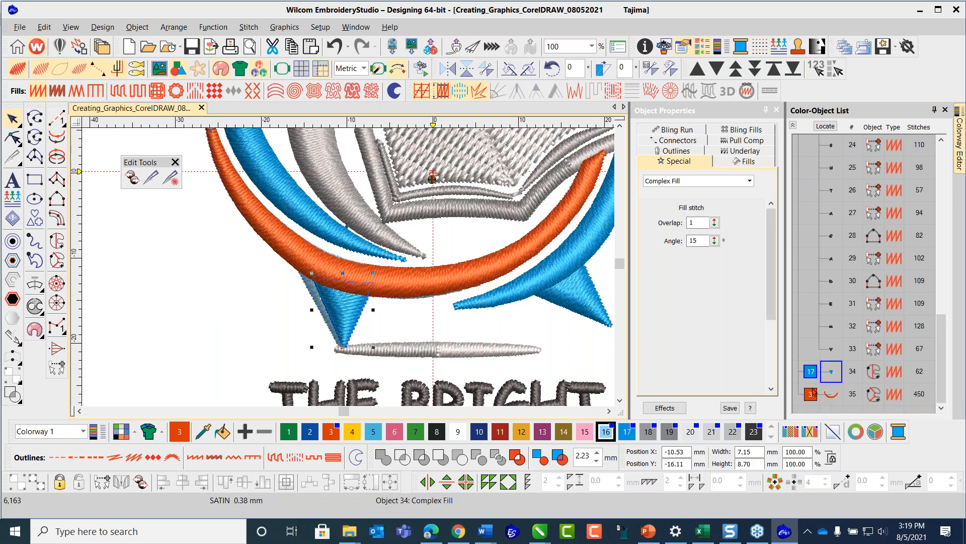
{"action": "left_click", "coordinate": [334, 439]}
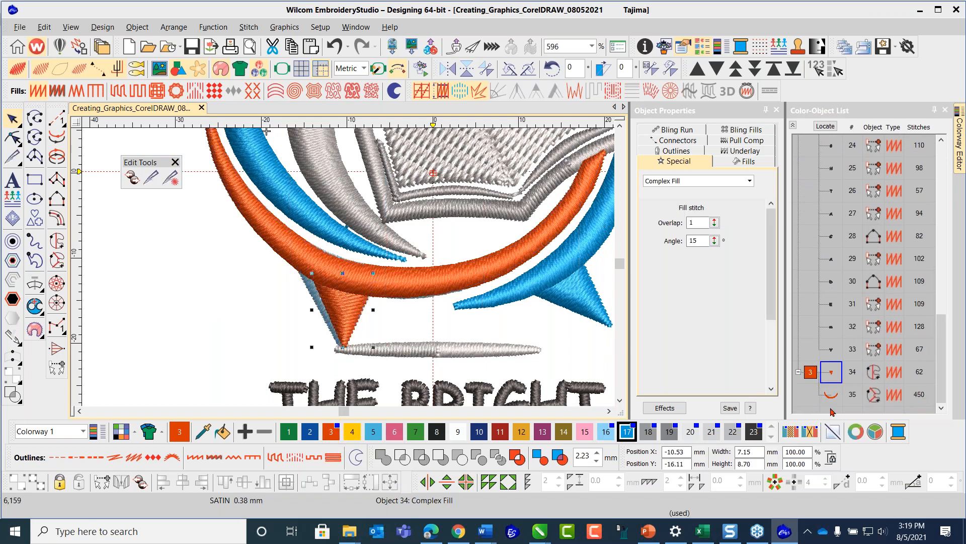
- Try to resequence the orange fin and swoosh earlier in the stitching order by object number, and undo the change
{"action": "right_click", "coordinate": [814, 375]}
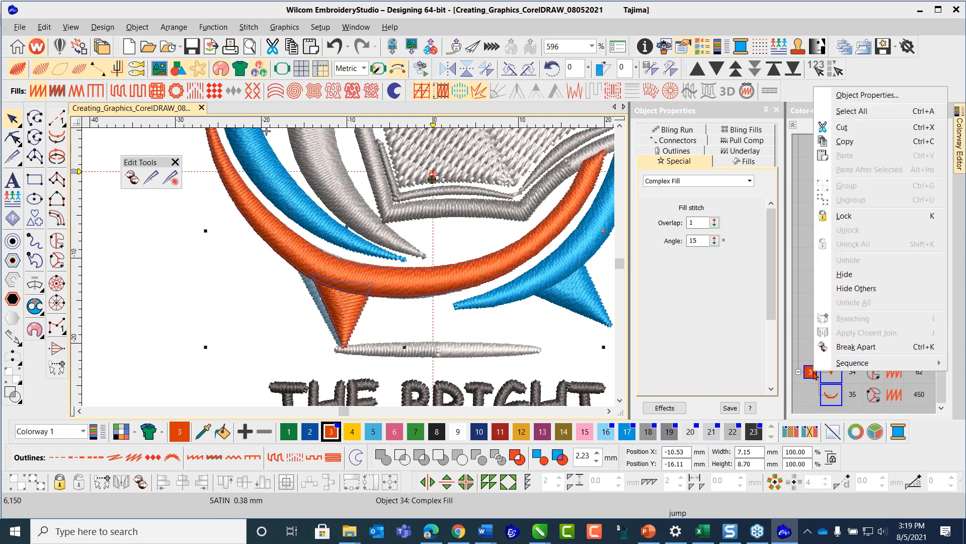
{"action": "mouse_move", "coordinate": [846, 372]}
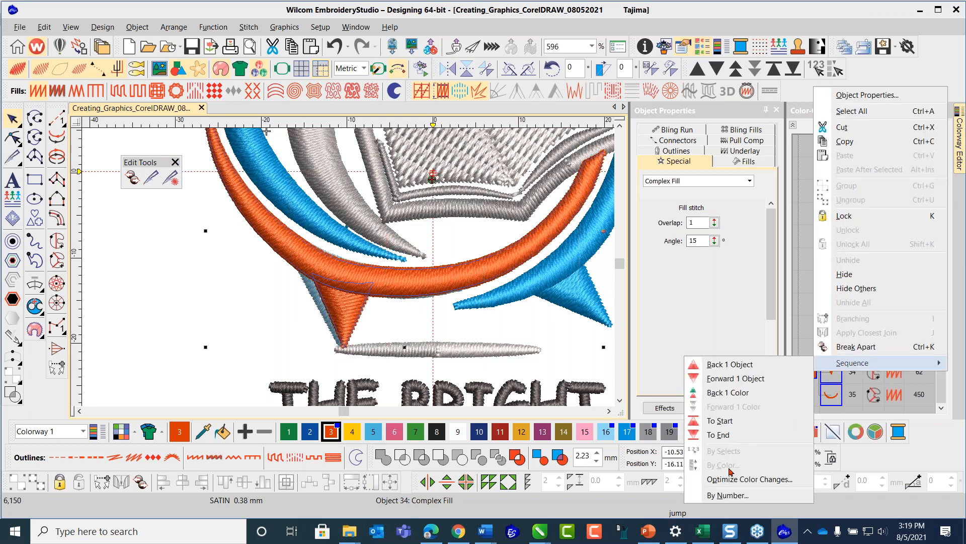
{"action": "left_click", "coordinate": [727, 495]}
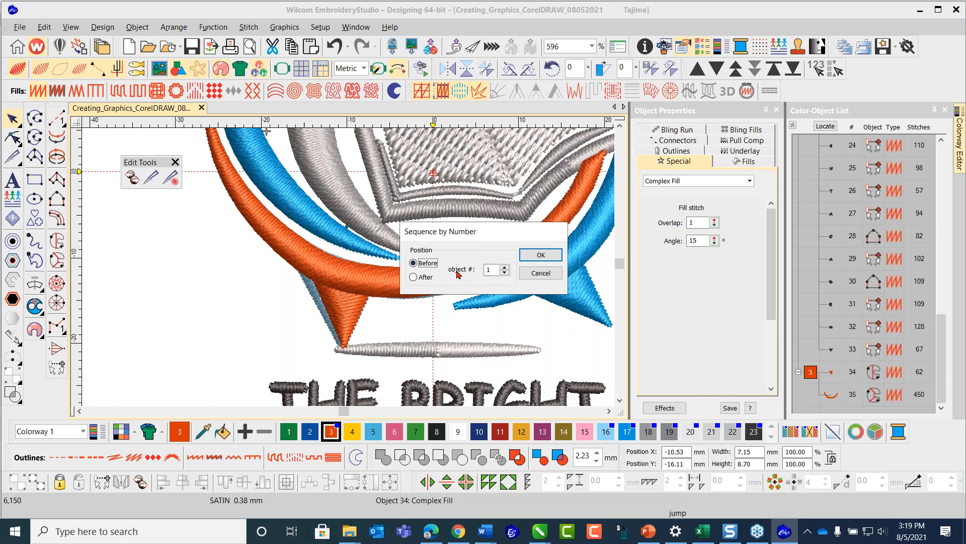
{"action": "left_click", "coordinate": [493, 269]}
{"action": "key", "text": "Return"}
{"action": "left_click_drag", "start_coordinate": [940, 231], "coordinate": [940, 274]}
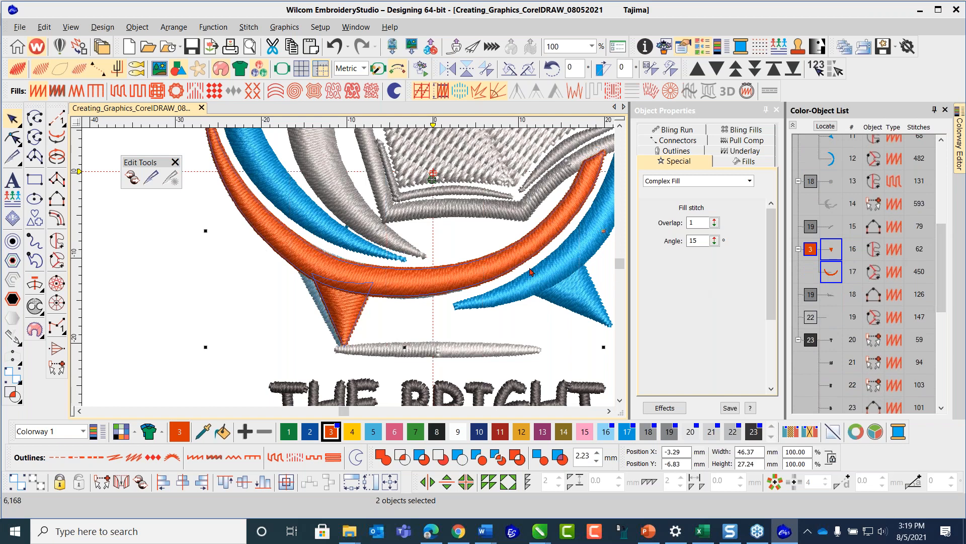
{"action": "left_click", "coordinate": [334, 47]}
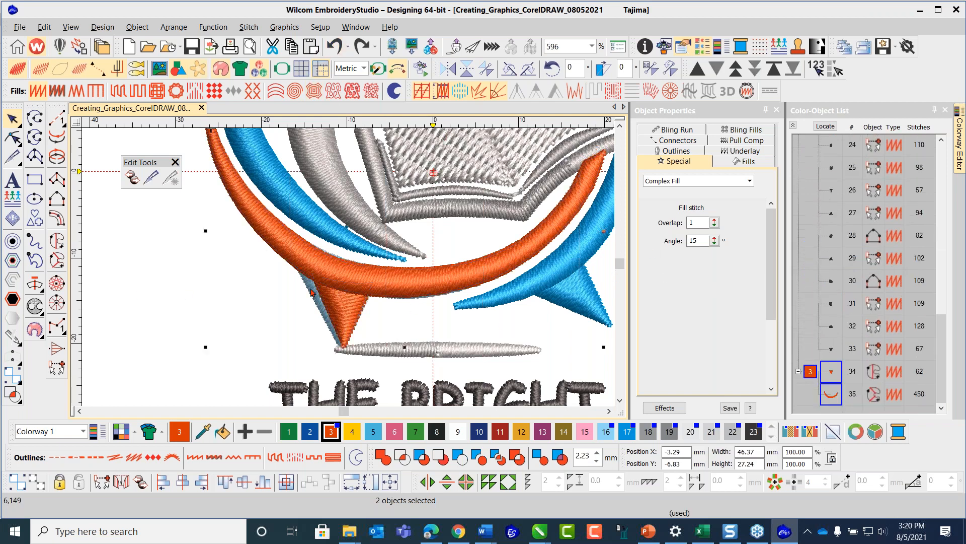
- Try to move the orange fin and swoosh up the color-object list to the original light blue ring's place
{"action": "left_click", "coordinate": [318, 305]}
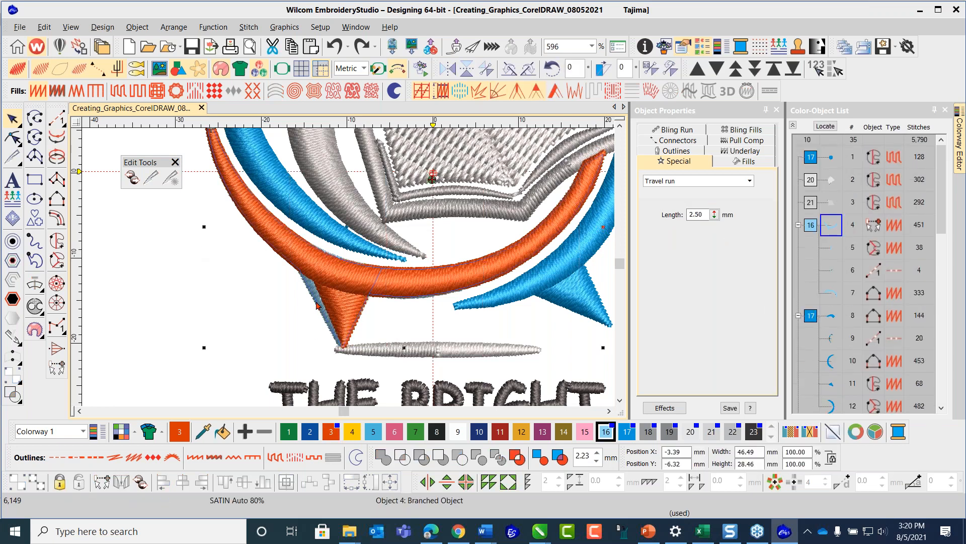
{"action": "left_click_drag", "start_coordinate": [945, 200], "coordinate": [945, 370]}
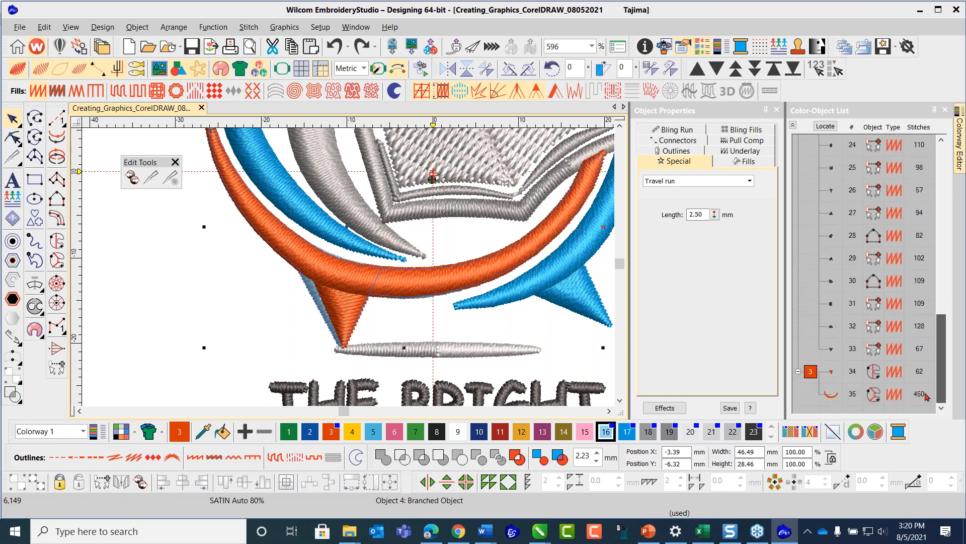
{"action": "left_click", "coordinate": [810, 372]}
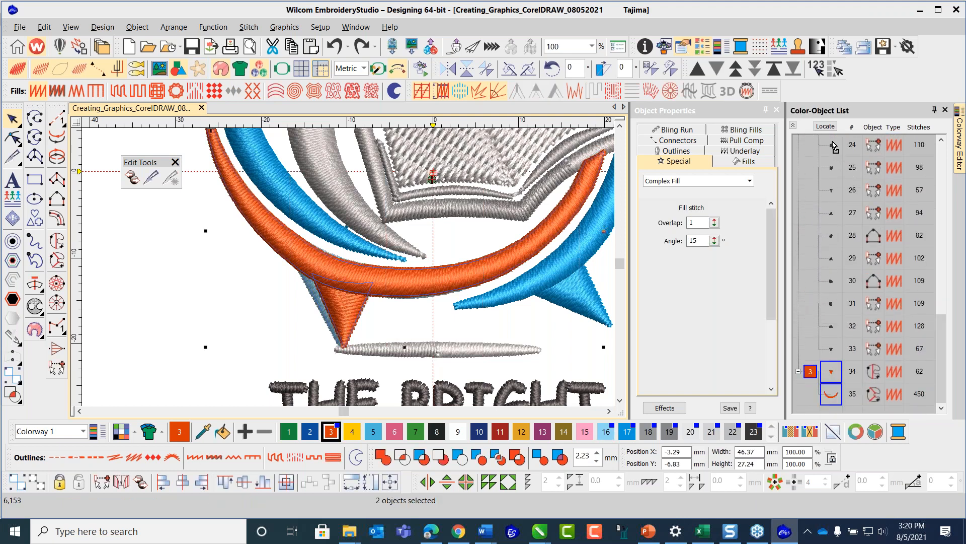
{"action": "scroll", "coordinate": [835, 146], "scroll_direction": "up", "scroll_amount": 3}
{"action": "scroll", "coordinate": [833, 145], "scroll_direction": "up", "scroll_amount": 1}
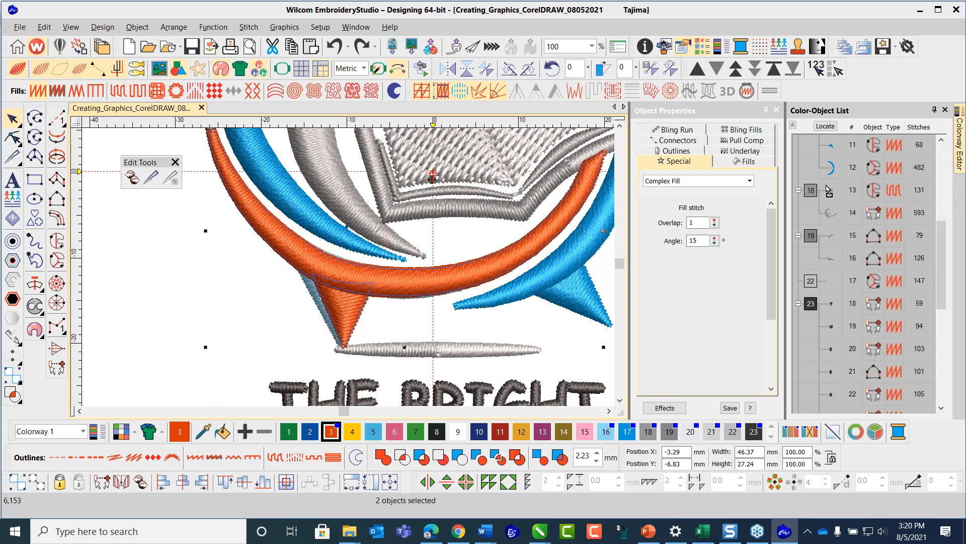
{"action": "scroll", "coordinate": [832, 146], "scroll_direction": "up", "scroll_amount": 2}
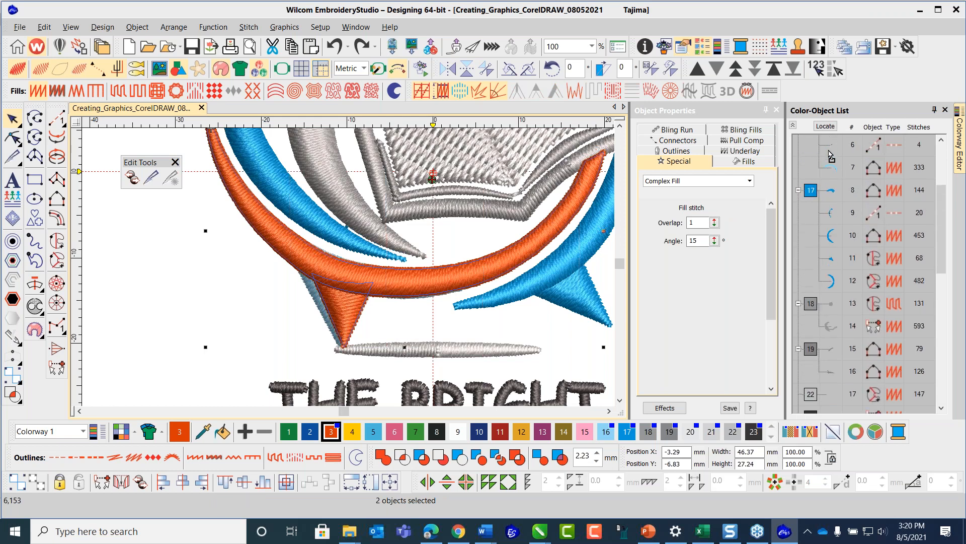
{"action": "scroll", "coordinate": [833, 144], "scroll_direction": "up", "scroll_amount": 2}
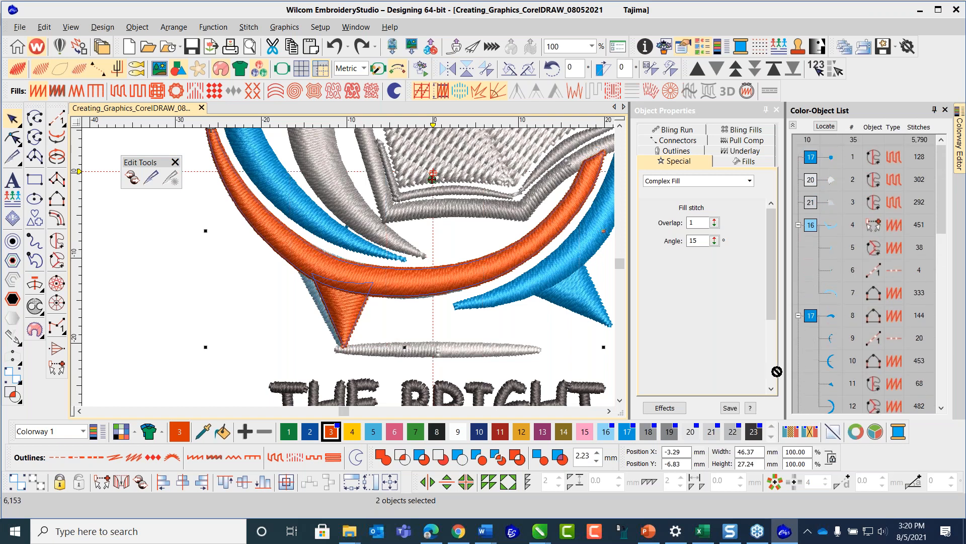
{"action": "left_click", "coordinate": [149, 271]}
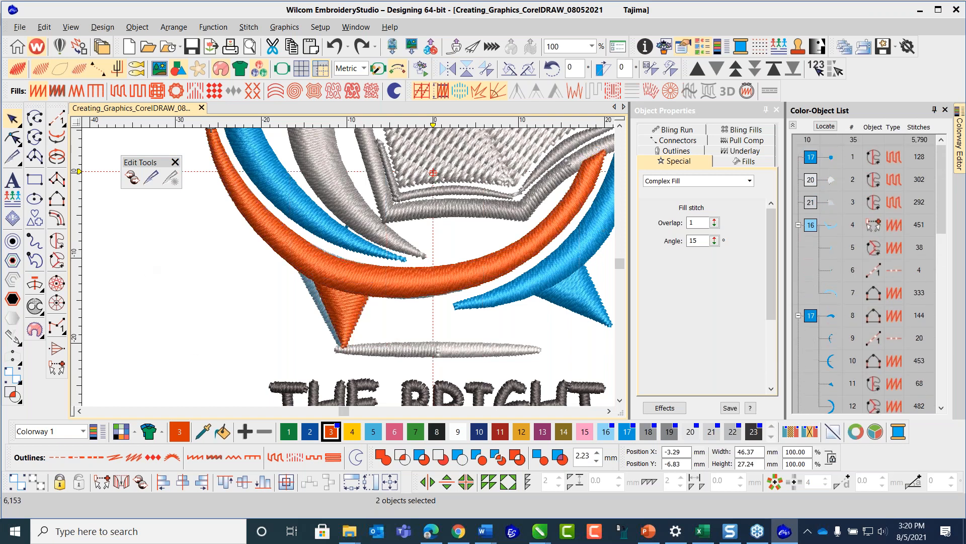
- Sequence the orange fin and swoosh by number before object 4, ahead of the original light blue ring
{"action": "left_click", "coordinate": [312, 293]}
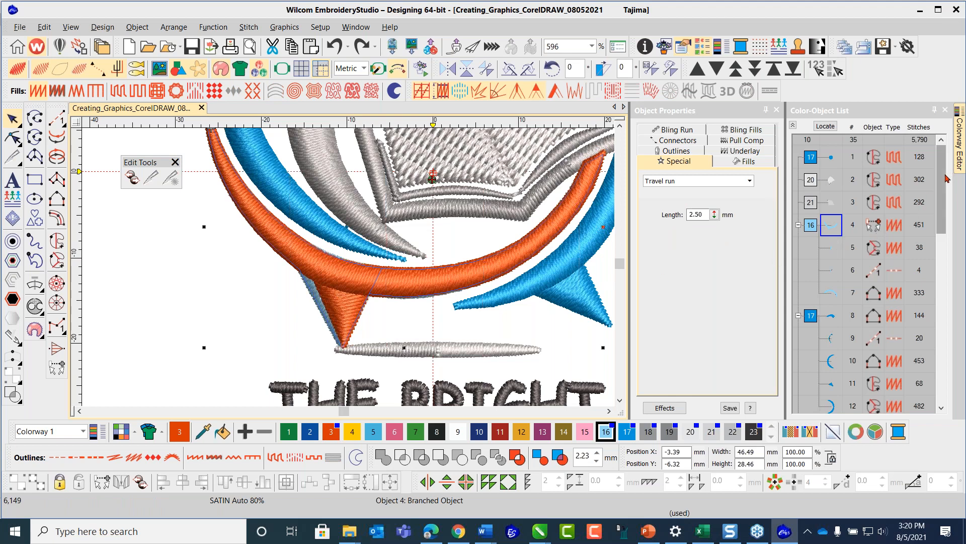
{"action": "scroll", "coordinate": [906, 302], "scroll_direction": "down", "scroll_amount": 8}
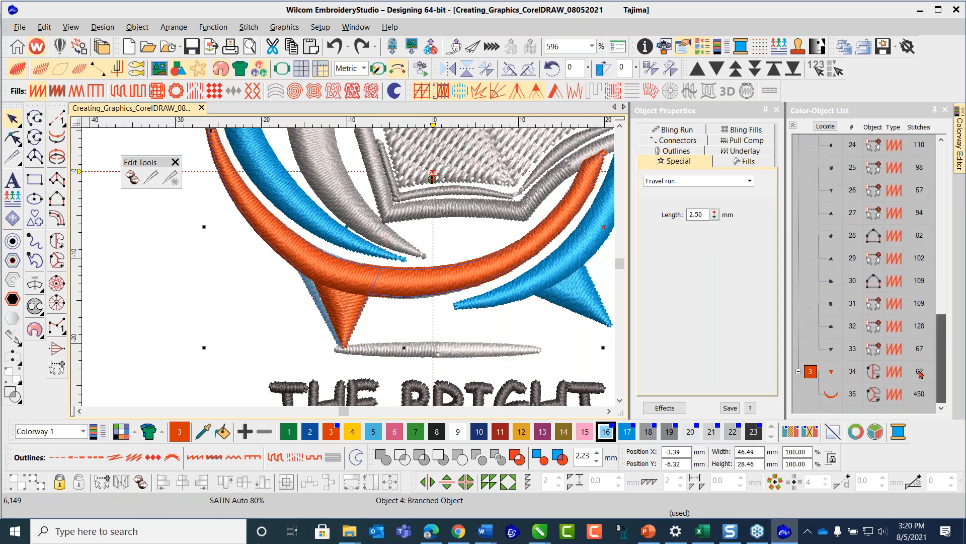
{"action": "left_click", "coordinate": [811, 372]}
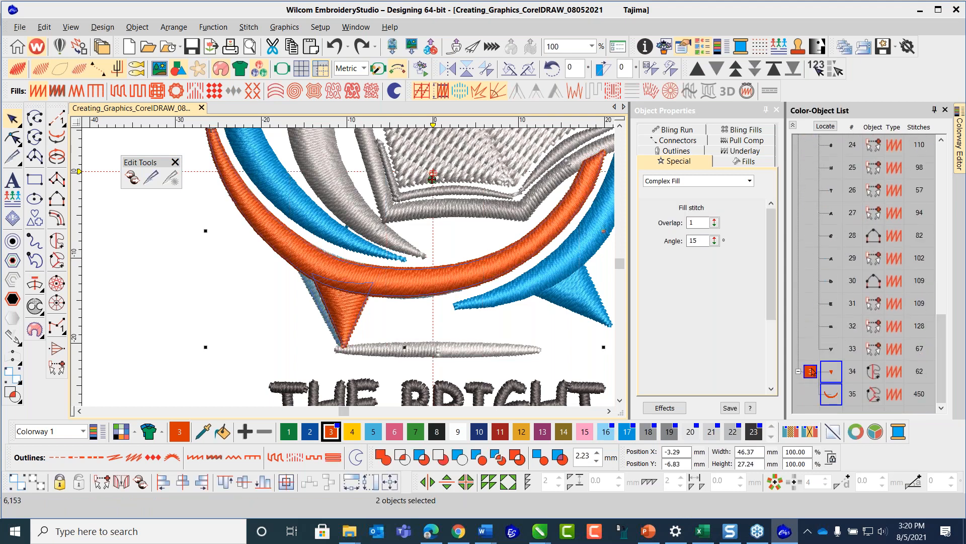
{"action": "right_click", "coordinate": [811, 371]}
{"action": "mouse_move", "coordinate": [848, 359]}
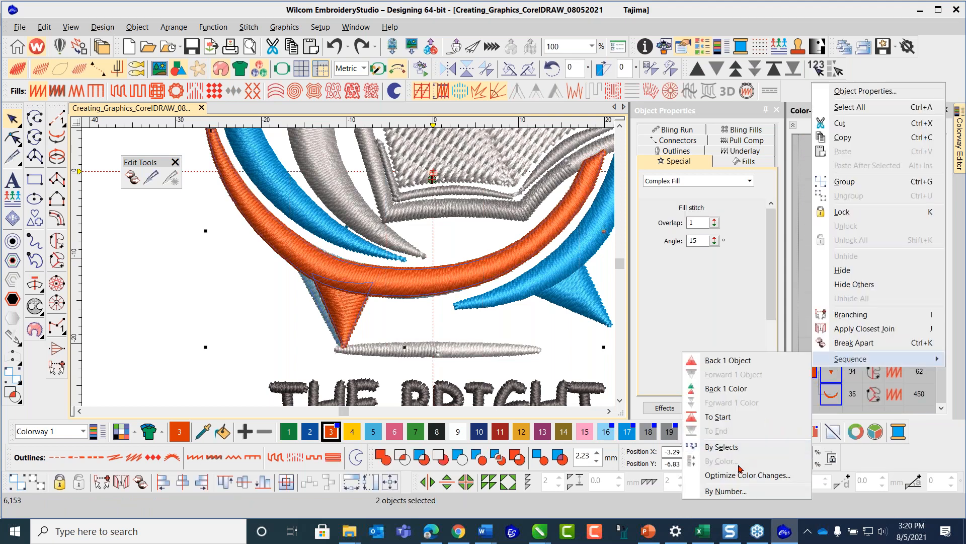
{"action": "left_click", "coordinate": [724, 492]}
{"action": "double_click", "coordinate": [487, 272]}
{"action": "type", "text": "4"}
{"action": "key", "text": "Return"}
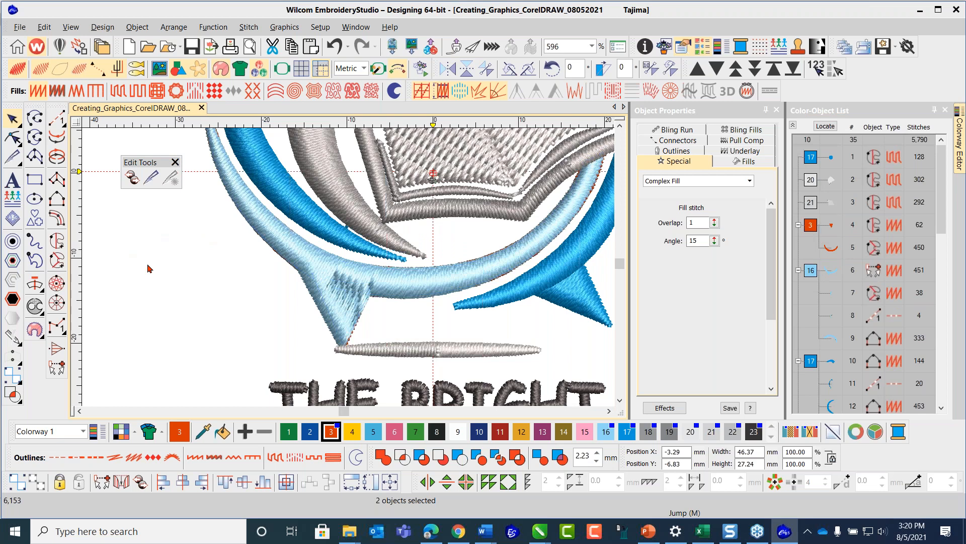
{"action": "left_click", "coordinate": [148, 268]}
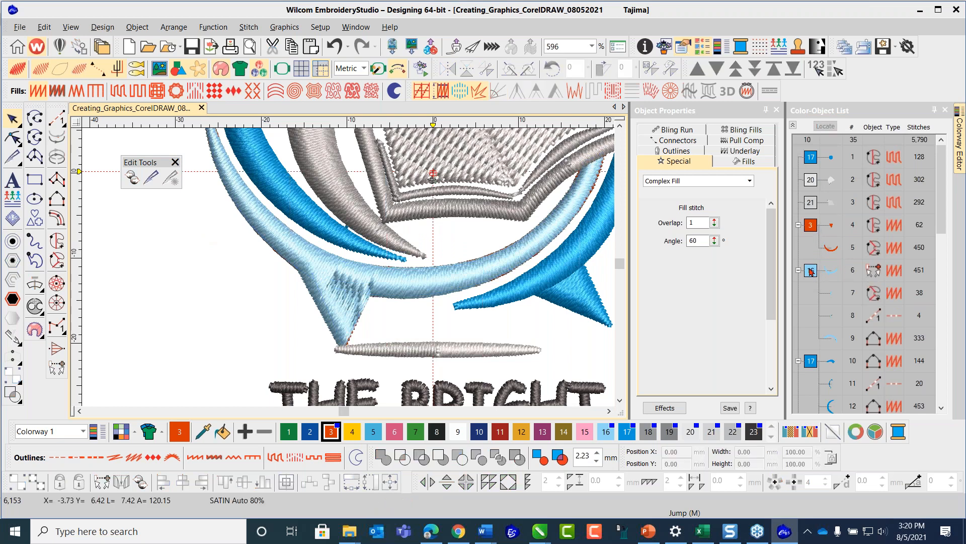
- Delete the original light blue branched ring and recolor the orange fin and swoosh with color 16
{"action": "left_click", "coordinate": [497, 281]}
{"action": "key", "text": "Delete"}
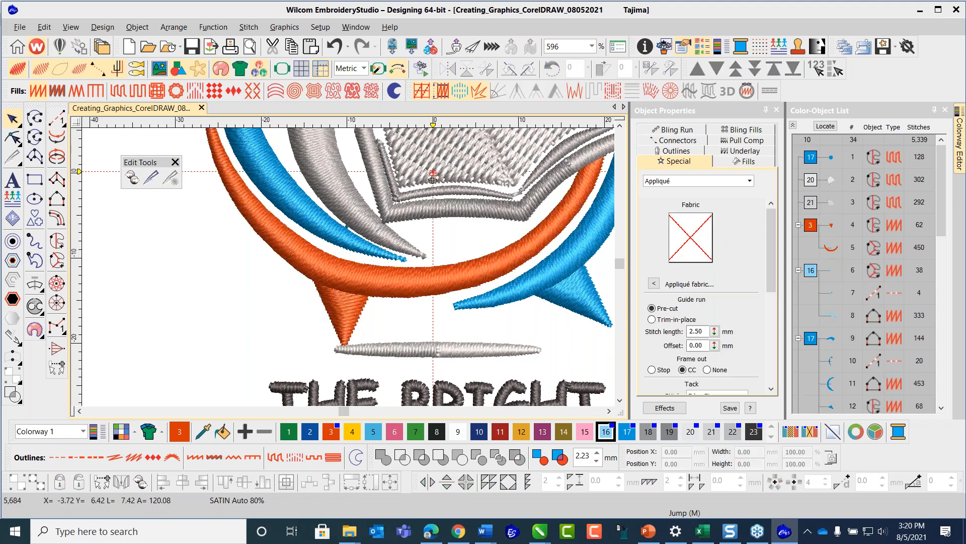
{"action": "left_click", "coordinate": [811, 226]}
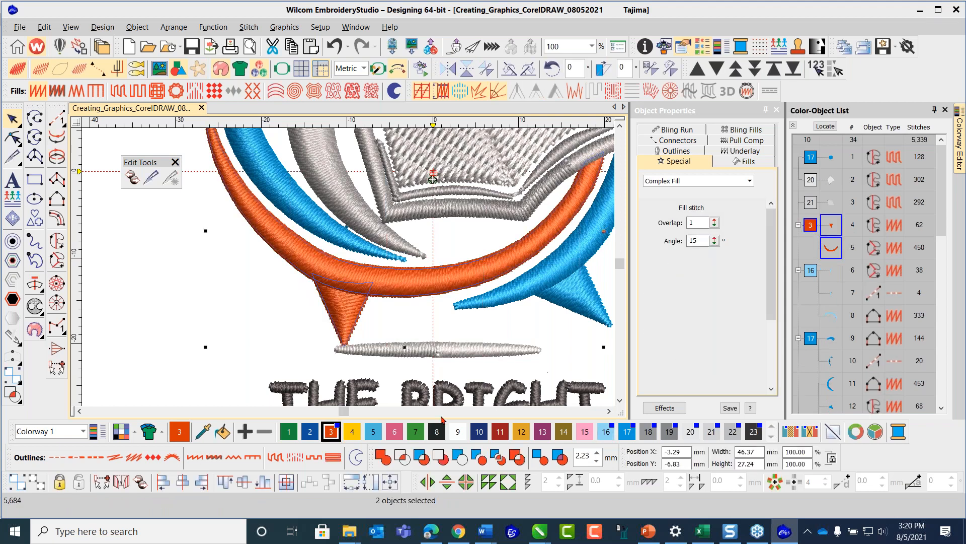
{"action": "left_click", "coordinate": [606, 431]}
{"action": "left_click", "coordinate": [104, 276]}
{"action": "scroll", "coordinate": [230, 280], "scroll_direction": "down", "scroll_amount": 2}
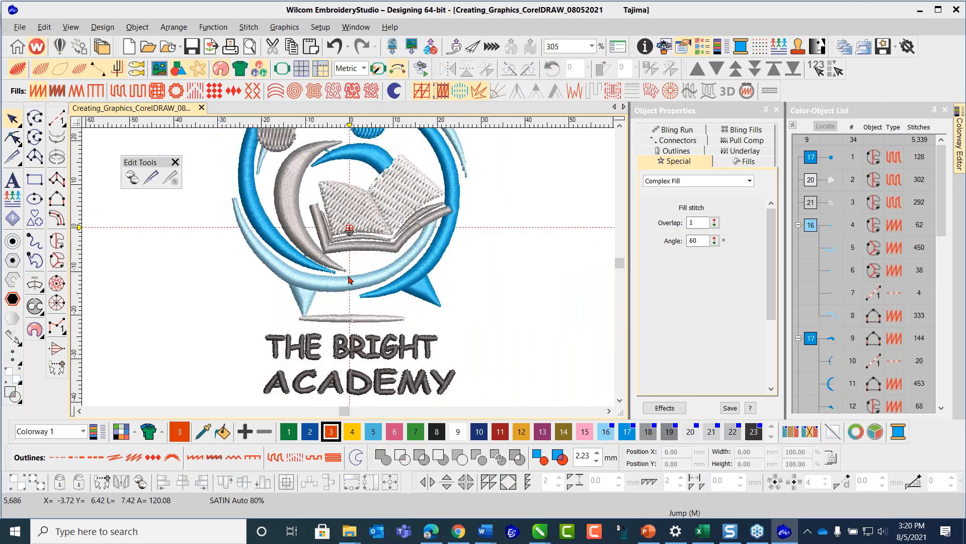
- Nudge the thin gray line beneath the emblem slightly downward and save the design
{"action": "left_click", "coordinate": [340, 317]}
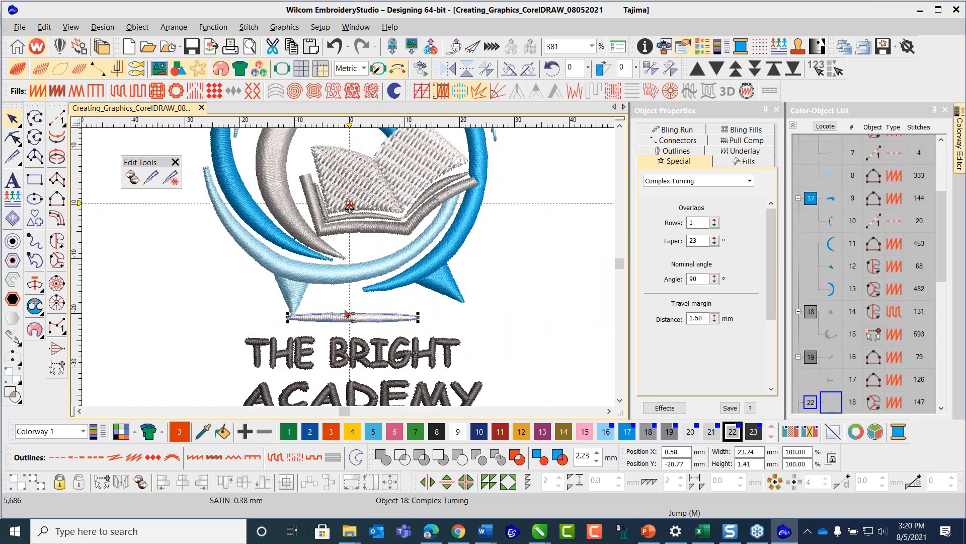
{"action": "key", "text": "Down"}
{"action": "key", "text": "Down"}
{"action": "left_click", "coordinate": [236, 278]}
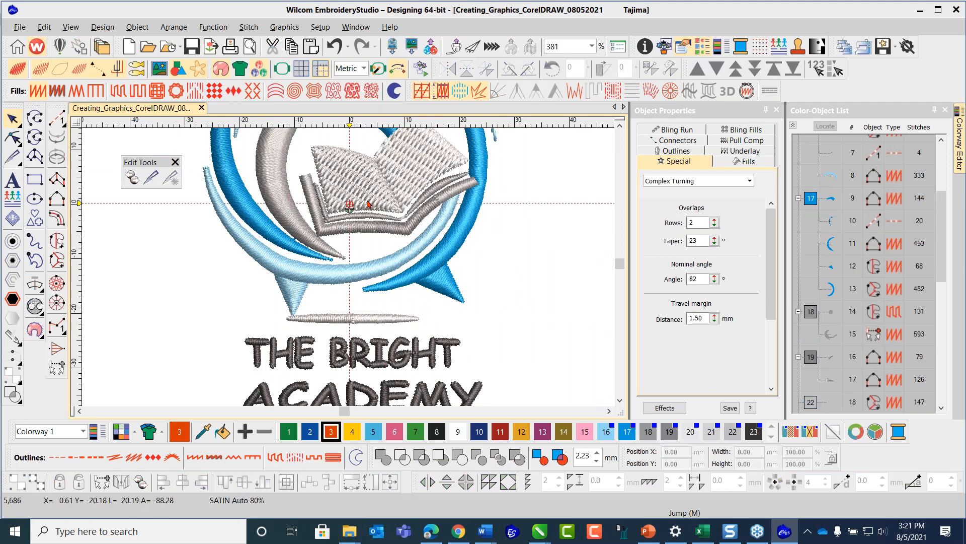
{"action": "scroll", "coordinate": [398, 351], "scroll_direction": "down", "scroll_amount": 2}
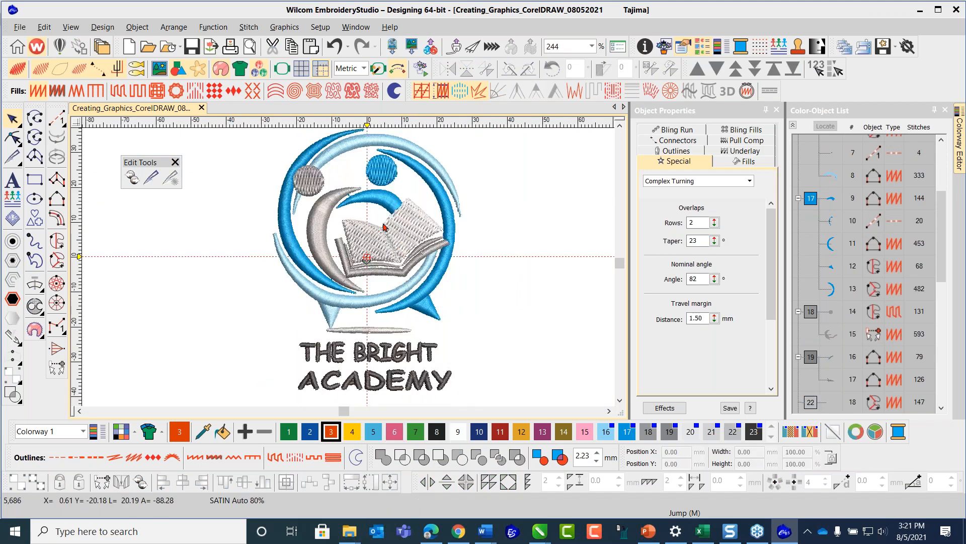
{"action": "left_click", "coordinate": [192, 46]}
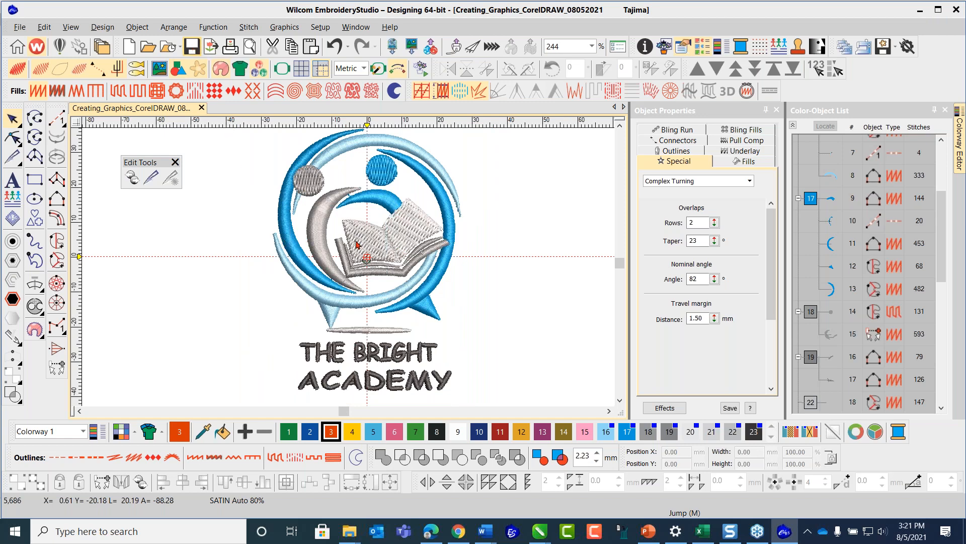
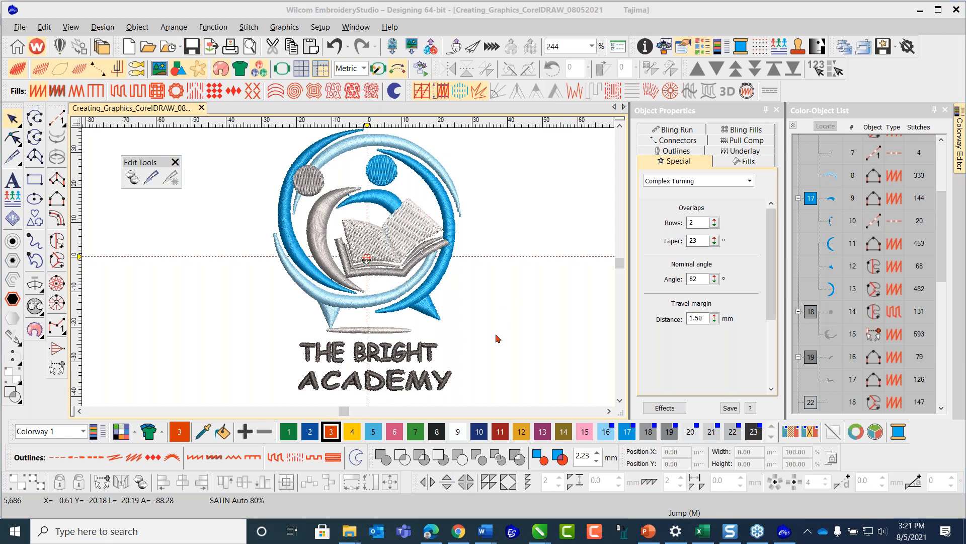
- Delete the blue run object whose stray stitches stick out between the gray crescent and the blue arc
{"action": "scroll", "coordinate": [349, 271], "scroll_direction": "down", "scroll_amount": 1}
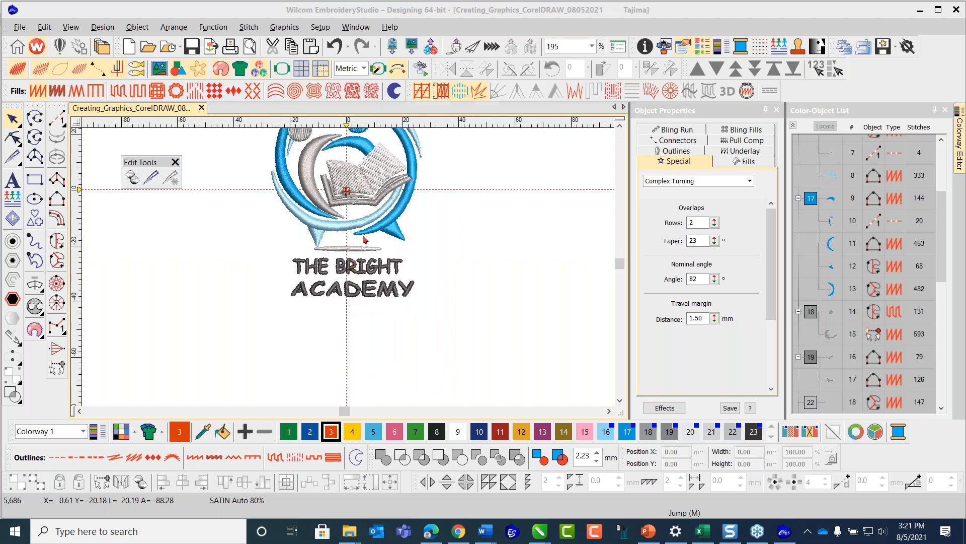
{"action": "scroll", "coordinate": [356, 174], "scroll_direction": "up", "scroll_amount": 2}
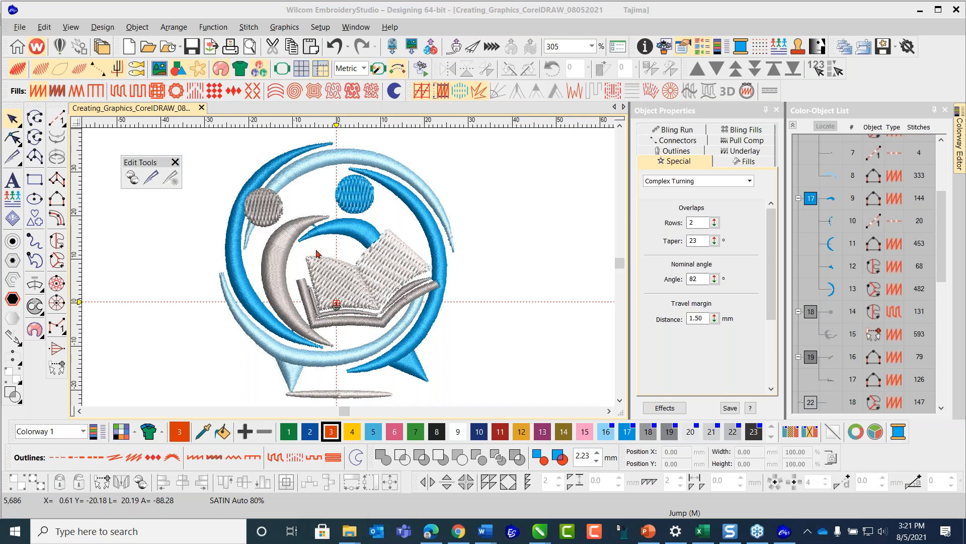
{"action": "scroll", "coordinate": [351, 272], "scroll_direction": "up", "scroll_amount": 4}
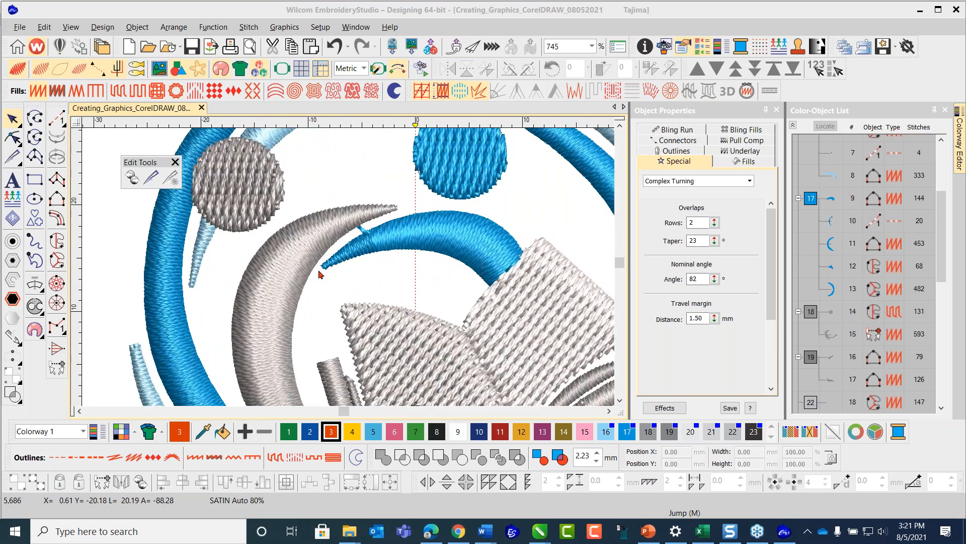
{"action": "scroll", "coordinate": [378, 263], "scroll_direction": "down", "scroll_amount": 1}
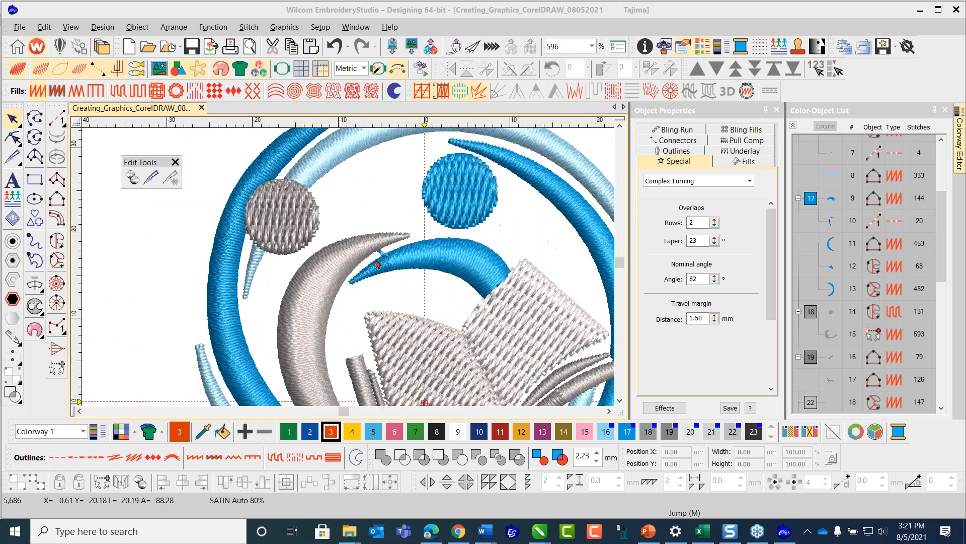
{"action": "left_click", "coordinate": [381, 252]}
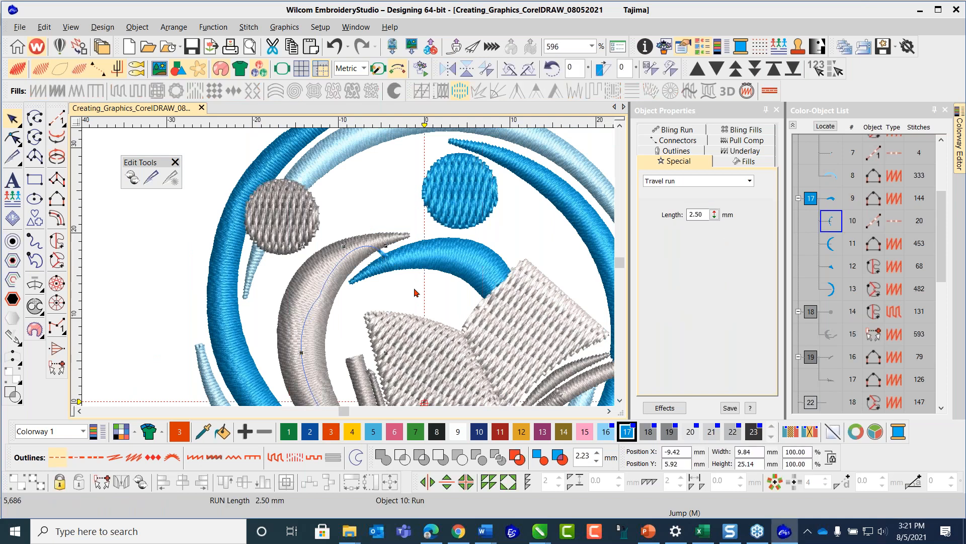
{"action": "key", "text": "Delete"}
- Reshape the left tail of the blue arc above the book to smooth its tapered tip
{"action": "left_click", "coordinate": [427, 270]}
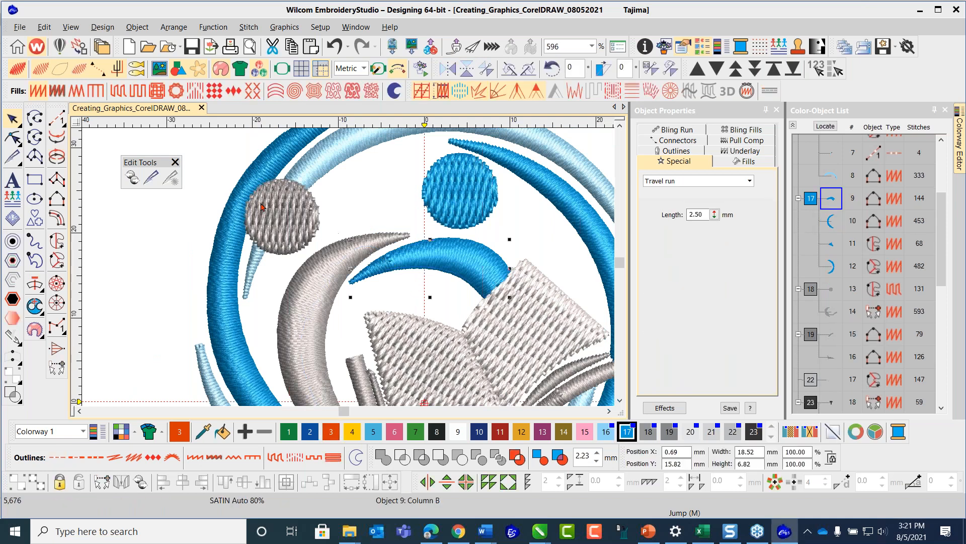
{"action": "left_click", "coordinate": [12, 137]}
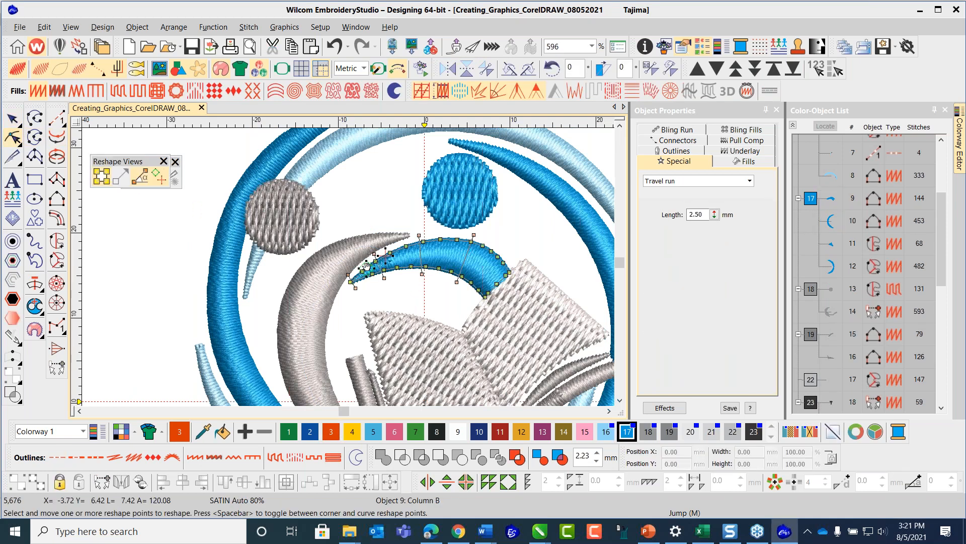
{"action": "left_click_drag", "start_coordinate": [408, 261], "coordinate": [351, 282]}
{"action": "scroll", "coordinate": [394, 332], "scroll_direction": "down", "scroll_amount": 2}
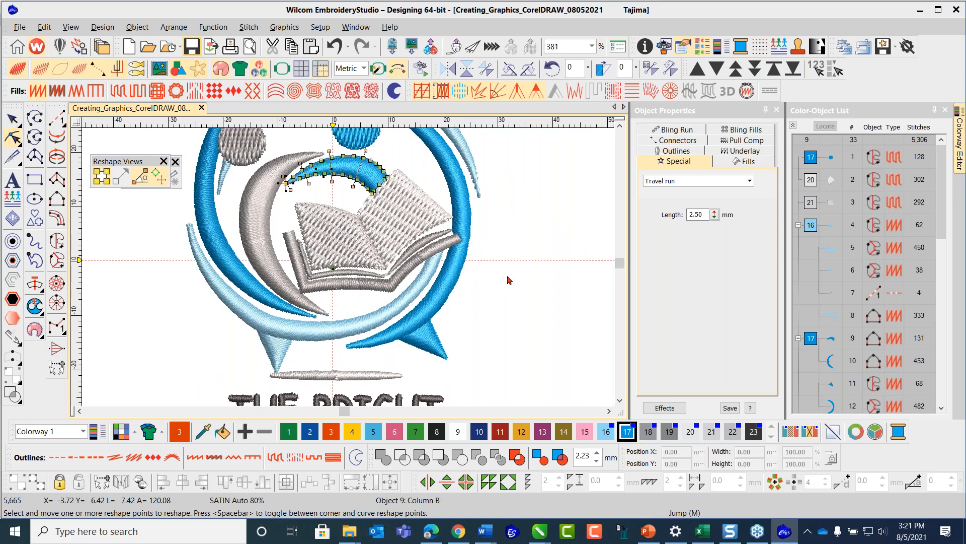
{"action": "key", "text": "Escape"}
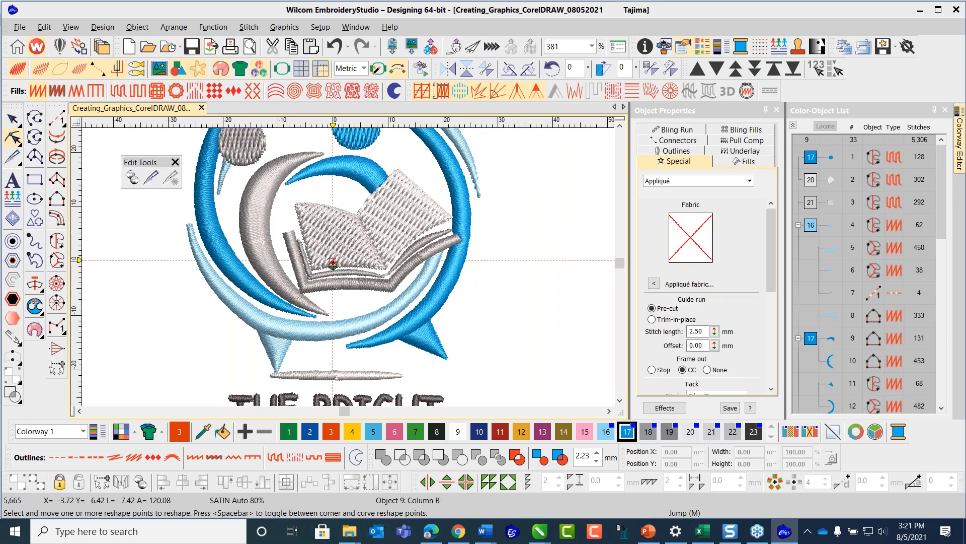
- Select all objects with the Tatami stitch type, leaving the arc's reshape mode first
{"action": "left_click", "coordinate": [355, 229]}
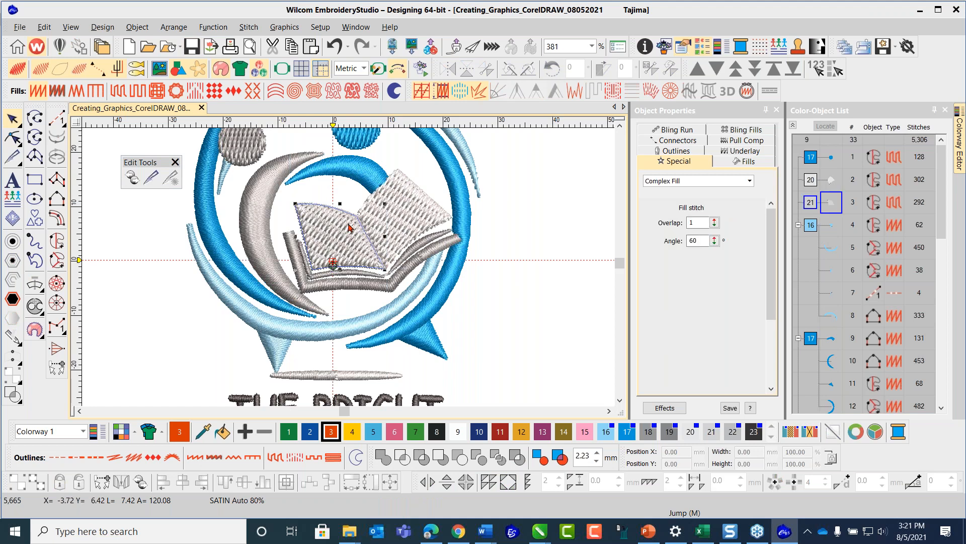
{"action": "left_click", "coordinate": [541, 222]}
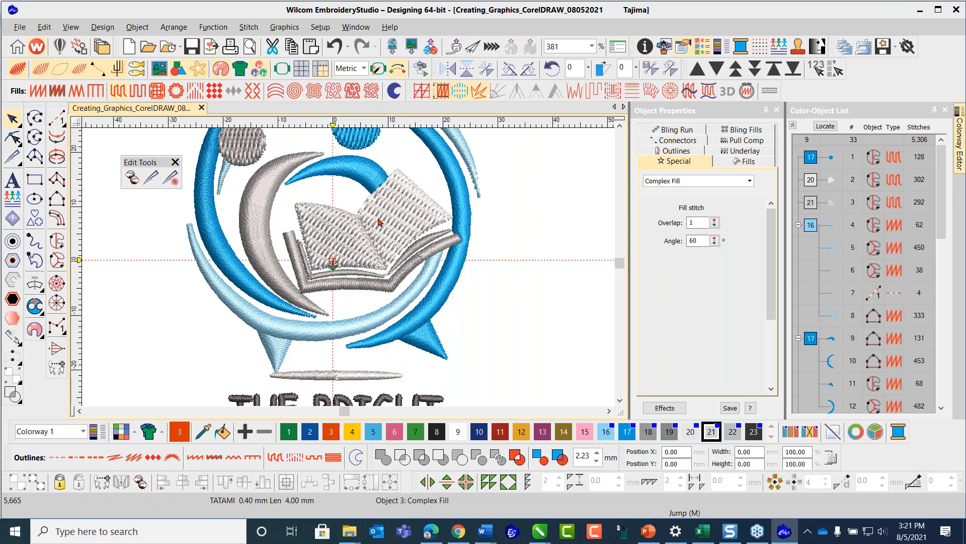
{"action": "left_click", "coordinate": [44, 28]}
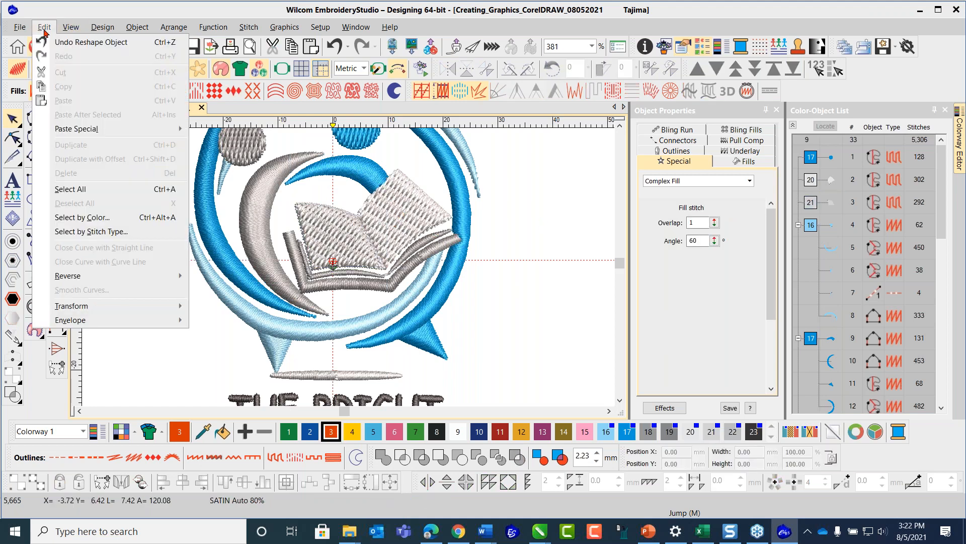
{"action": "left_click", "coordinate": [107, 232]}
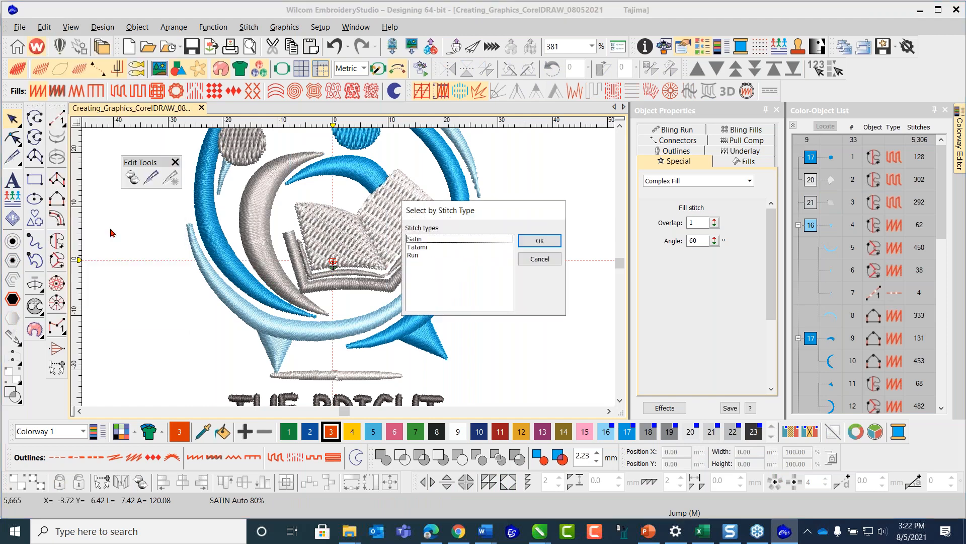
{"action": "left_click", "coordinate": [426, 247]}
{"action": "left_click", "coordinate": [540, 243]}
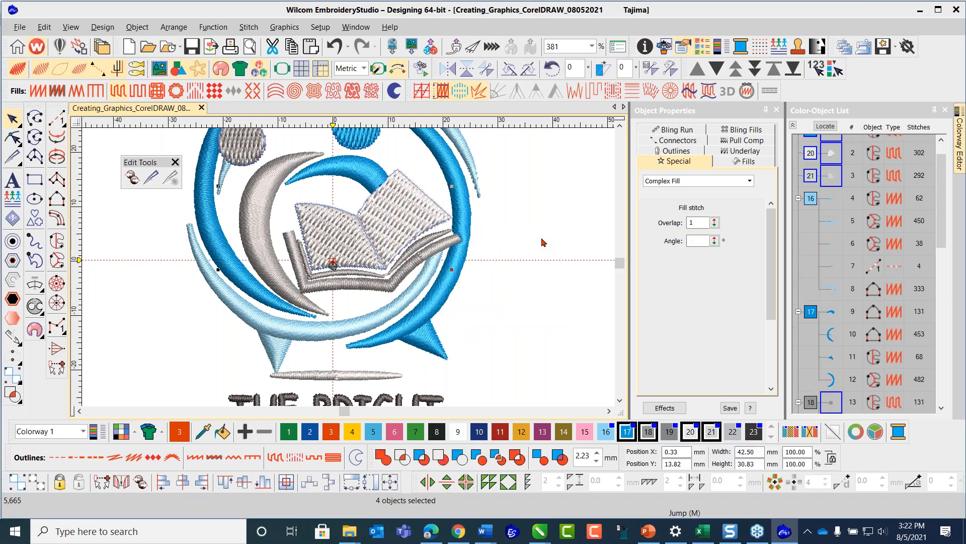
- Set the selected tatami fills' stitch spacing to 0.38 mm and stitch length to 3.80 mm
{"action": "left_click", "coordinate": [745, 160]}
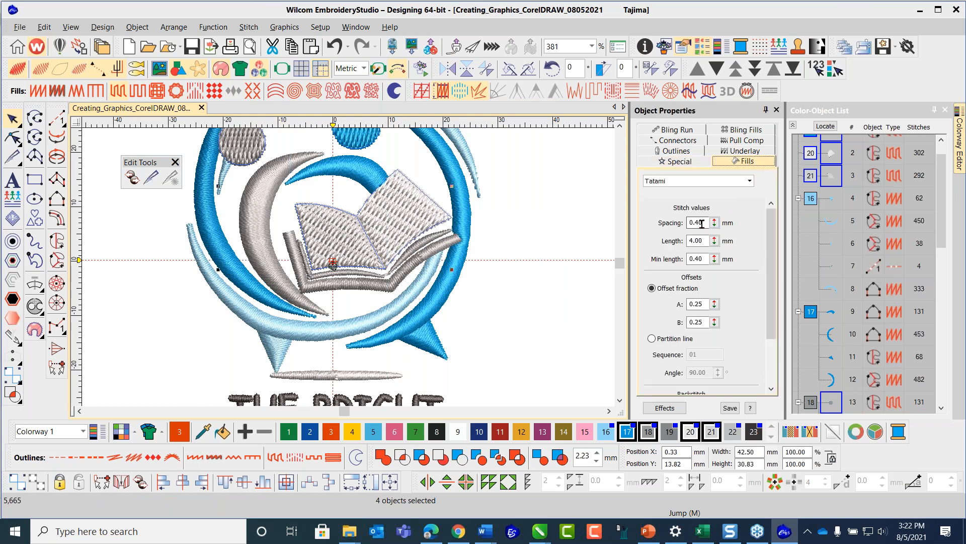
{"action": "left_click_drag", "start_coordinate": [695, 223], "coordinate": [713, 224]}
{"action": "type", "text": "38"}
{"action": "key", "text": "Return"}
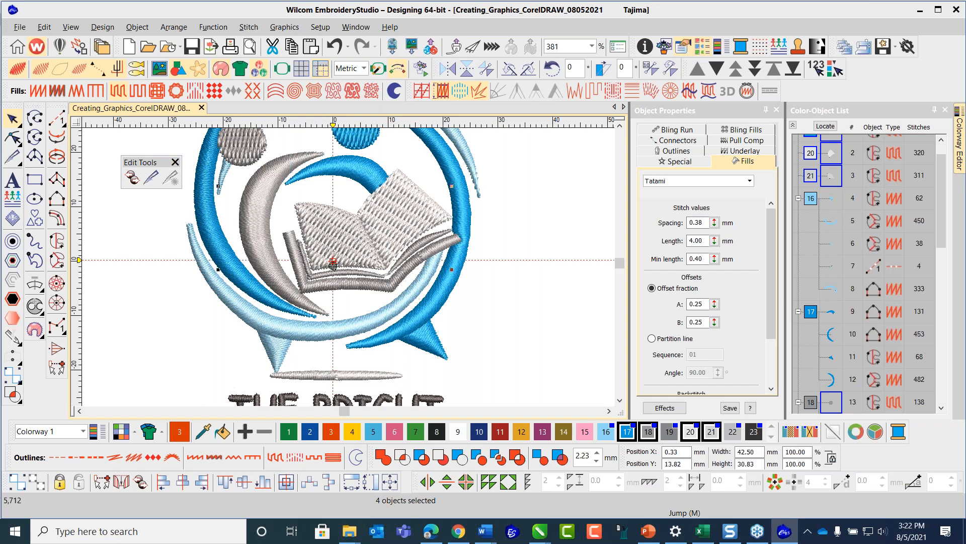
{"action": "left_click_drag", "start_coordinate": [705, 240], "coordinate": [685, 241]}
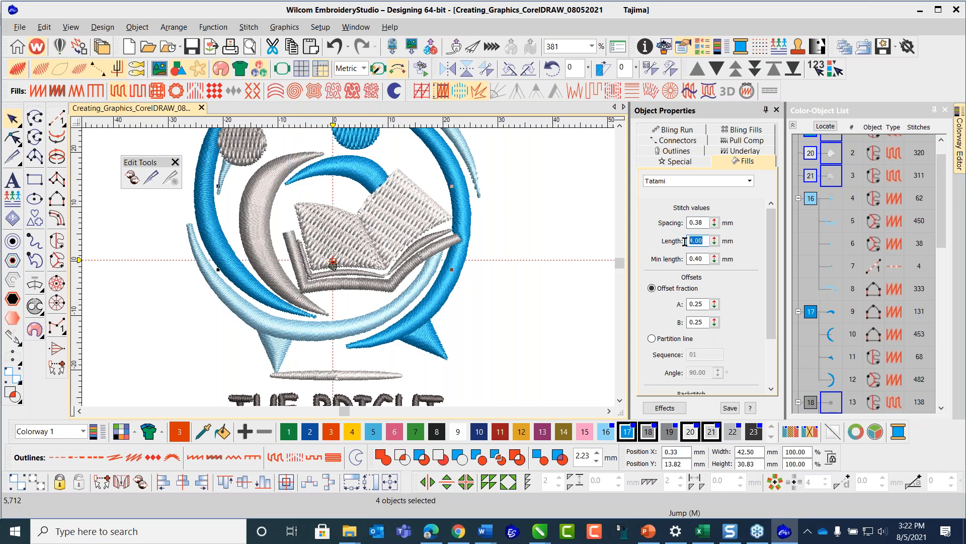
{"action": "type", "text": "3.80"}
{"action": "key", "text": "Return"}
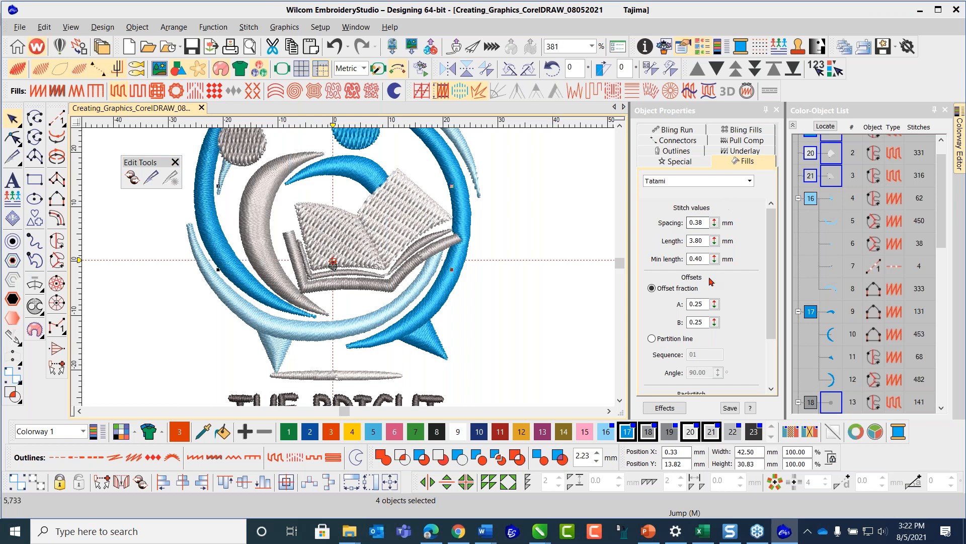
- Set both tatami offset fractions, A and B, to 0.33 for the selected fills
{"action": "left_click_drag", "start_coordinate": [696, 304], "coordinate": [712, 301]}
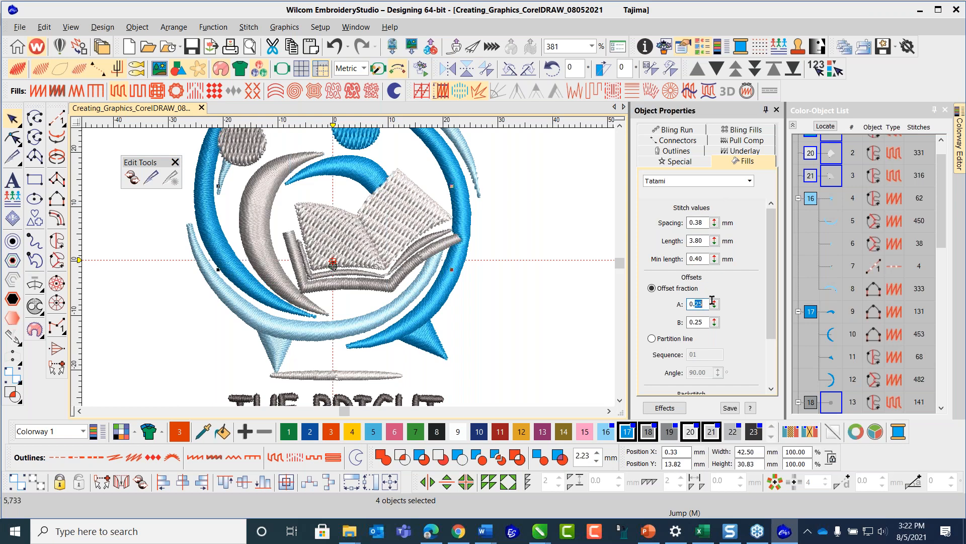
{"action": "type", "text": "33"}
{"action": "key", "text": "Return"}
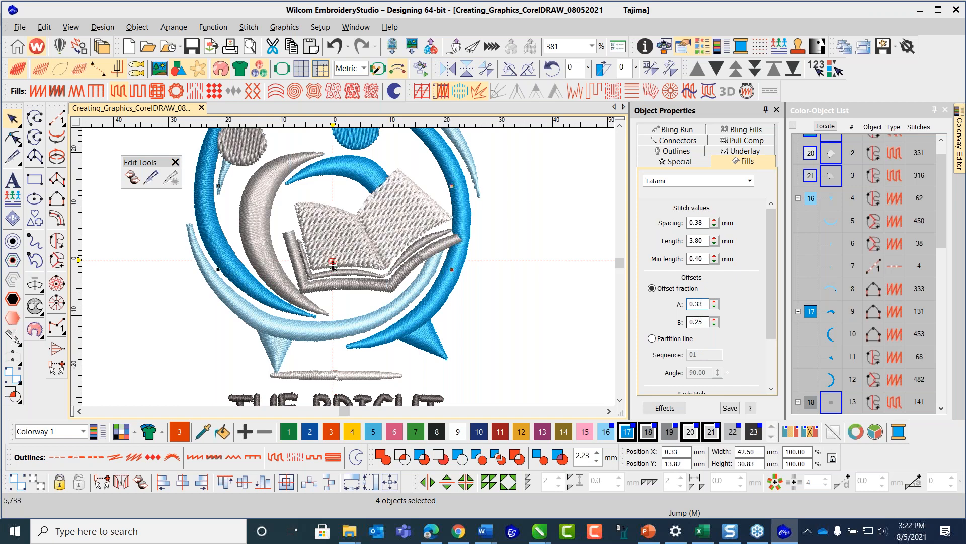
{"action": "mouse_move", "coordinate": [698, 322]}
{"action": "left_mouse_down"}
{"action": "mouse_move", "coordinate": [707, 323]}
{"action": "mouse_move", "coordinate": [699, 321]}
{"action": "left_mouse_up"}
{"action": "type", "text": "33"}
{"action": "key", "text": "Return"}
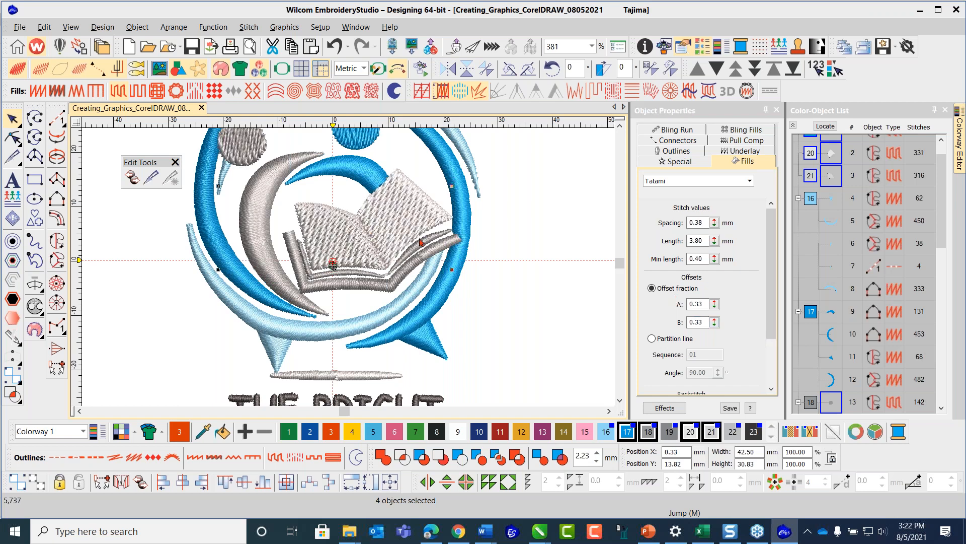
- Give the selected tatami fills an Edge run first underlay and a Tatami second underlay, and deselect them
{"action": "left_click", "coordinate": [751, 154]}
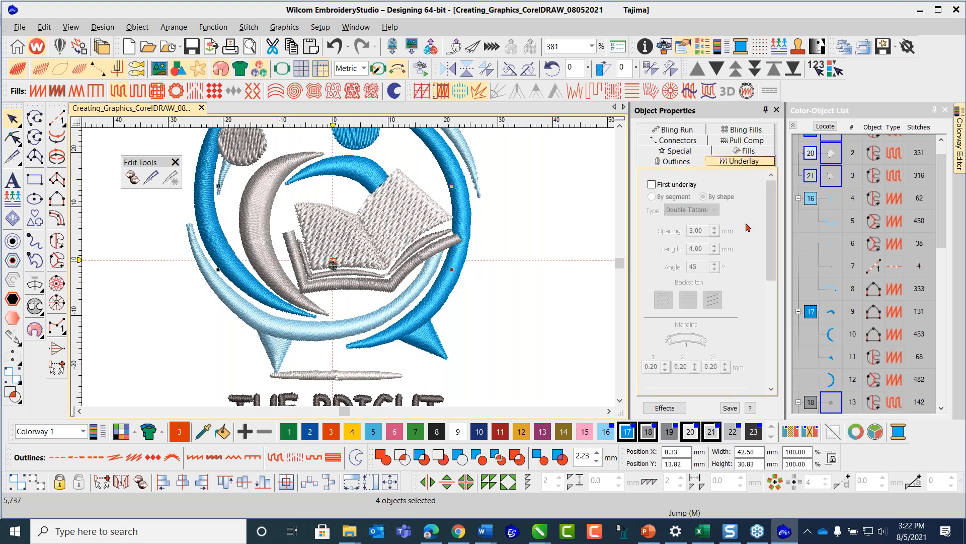
{"action": "left_click", "coordinate": [652, 185]}
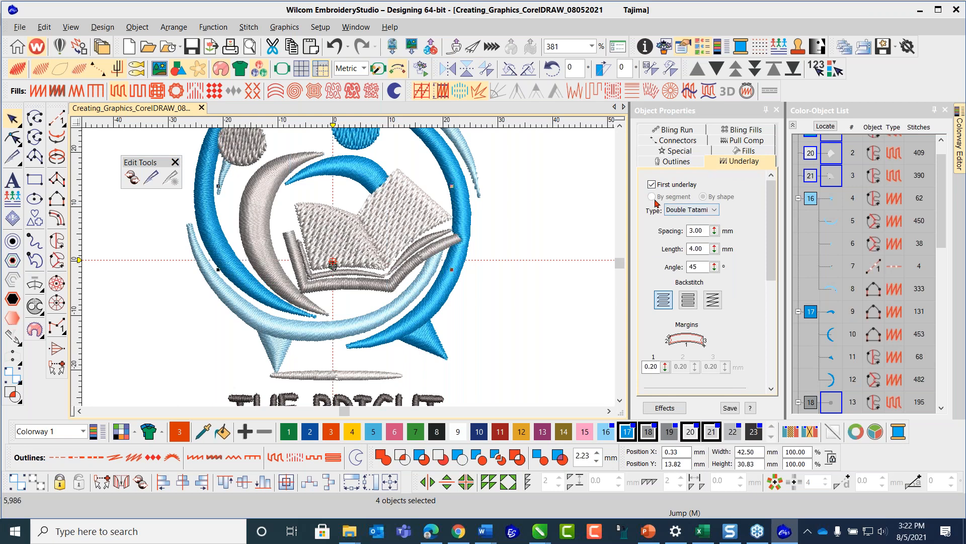
{"action": "left_click", "coordinate": [692, 210]}
{"action": "left_click", "coordinate": [694, 228]}
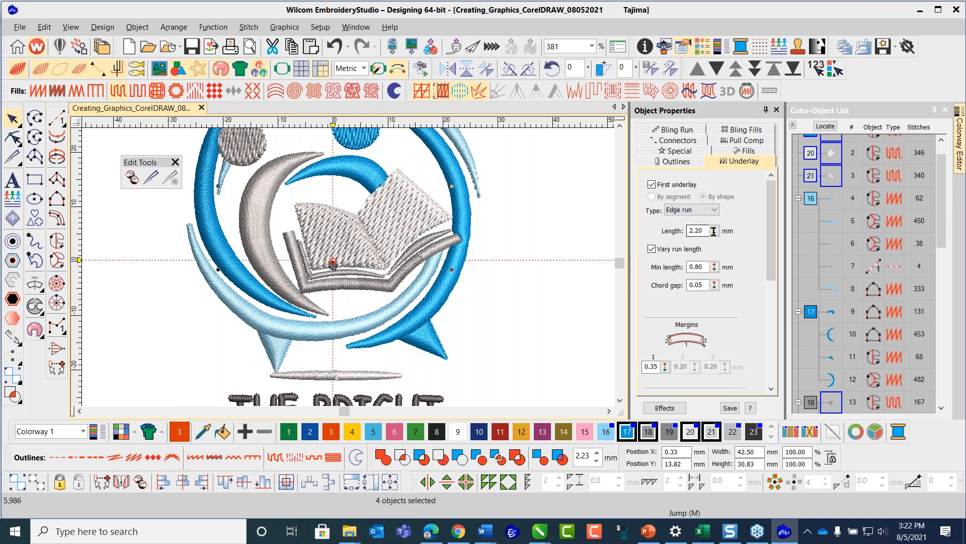
{"action": "scroll", "coordinate": [677, 262], "scroll_direction": "down", "scroll_amount": 3}
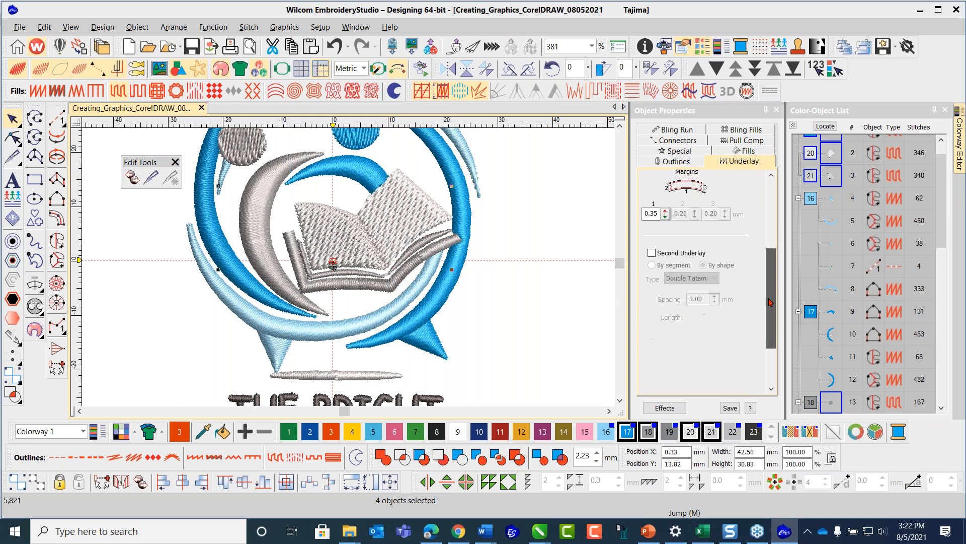
{"action": "left_click", "coordinate": [652, 247]}
{"action": "left_click", "coordinate": [715, 277]}
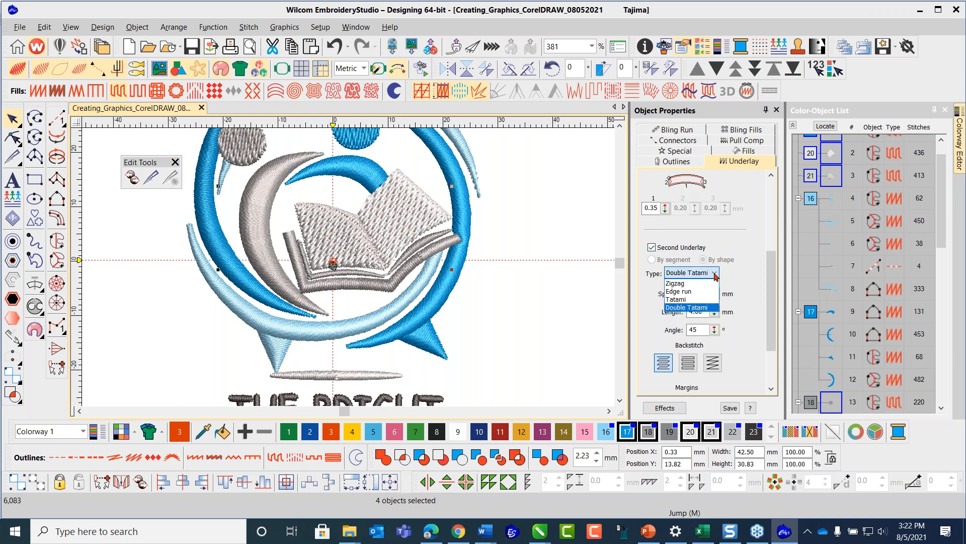
{"action": "left_click", "coordinate": [687, 300]}
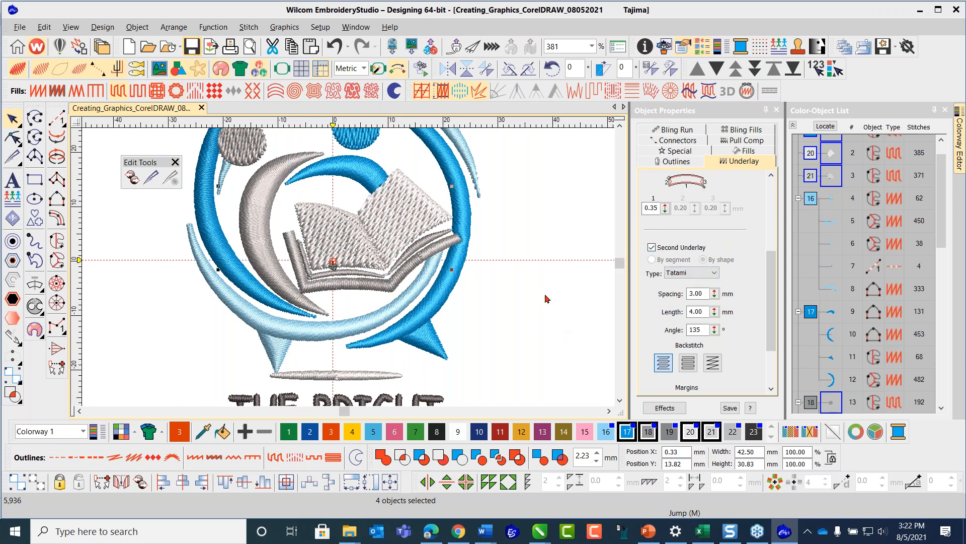
{"action": "left_click", "coordinate": [539, 217]}
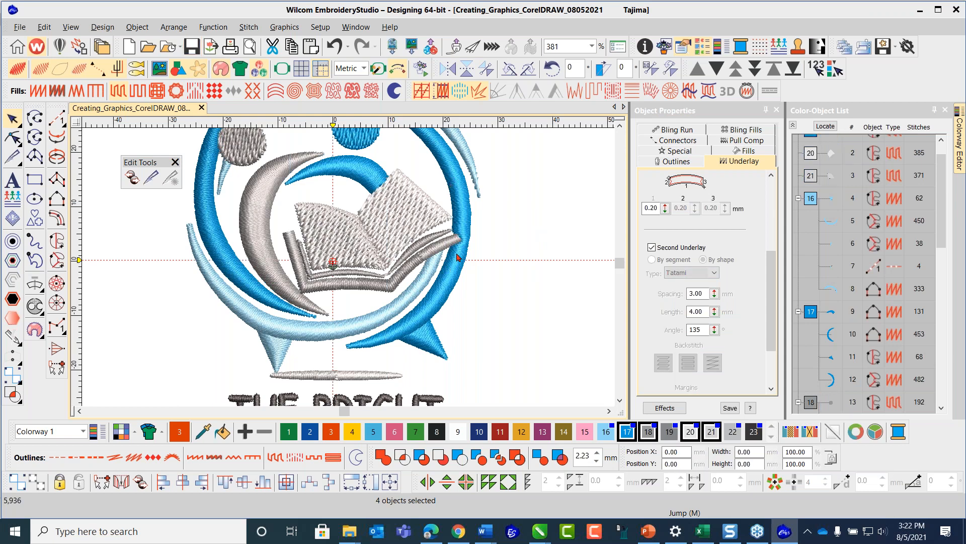
{"action": "left_click", "coordinate": [455, 290]}
{"action": "scroll", "coordinate": [491, 227], "scroll_direction": "down", "scroll_amount": 1}
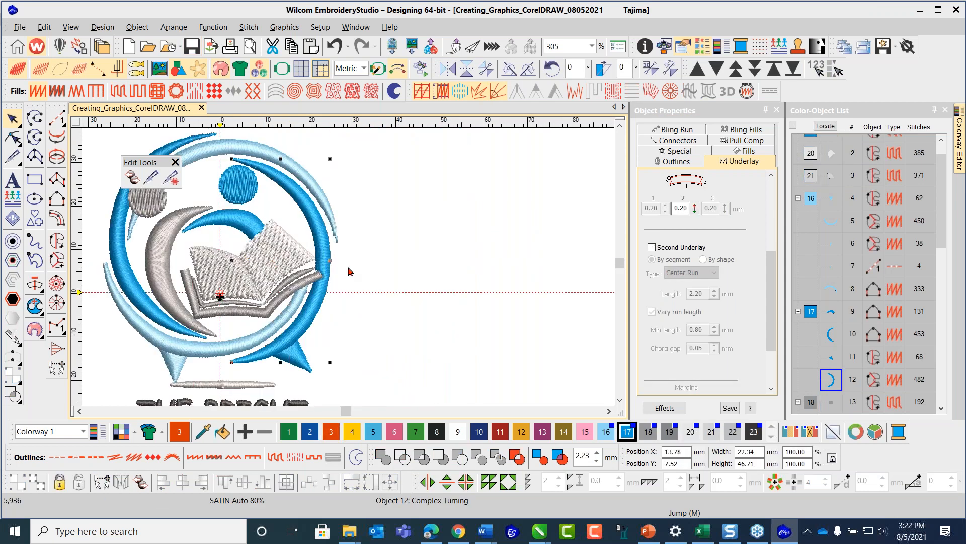
{"action": "scroll", "coordinate": [351, 272], "scroll_direction": "down", "scroll_amount": 2}
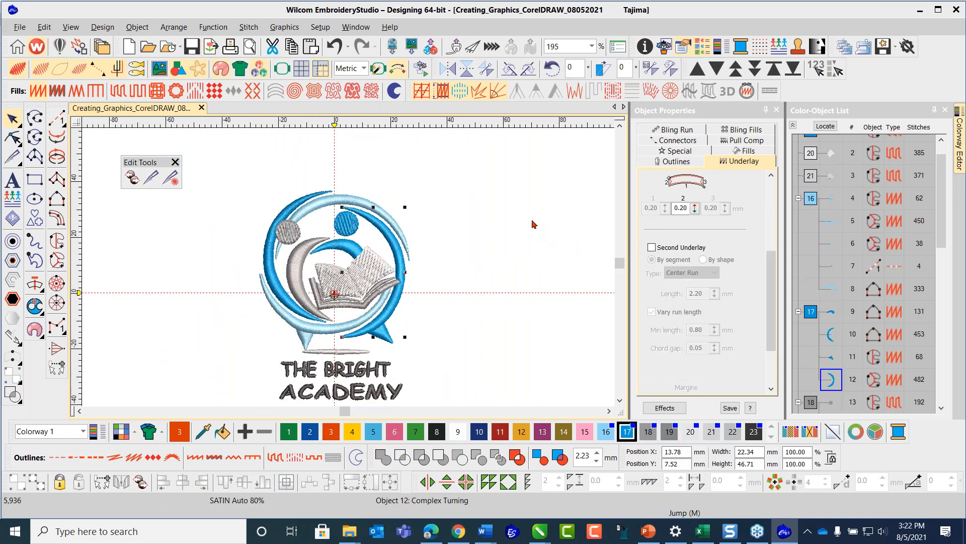
{"action": "left_click", "coordinate": [232, 186]}
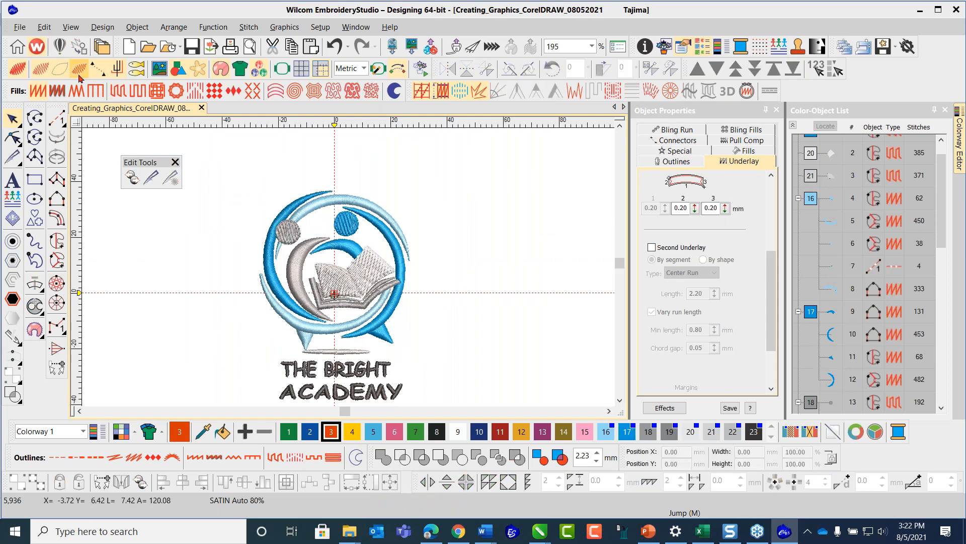
- Try selecting objects by stitch type, review the satin fill and second underlay settings, and save the design
{"action": "left_click", "coordinate": [42, 28]}
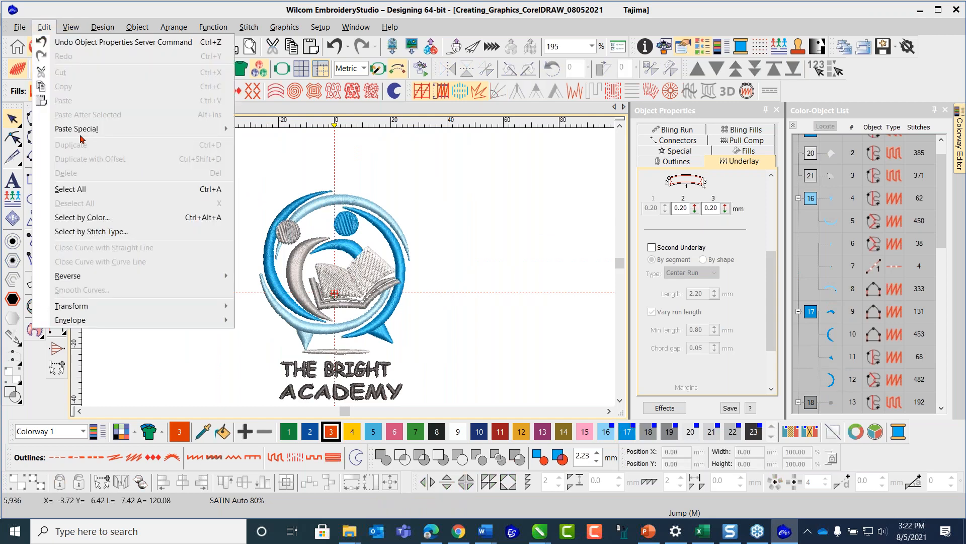
{"action": "left_click", "coordinate": [103, 232]}
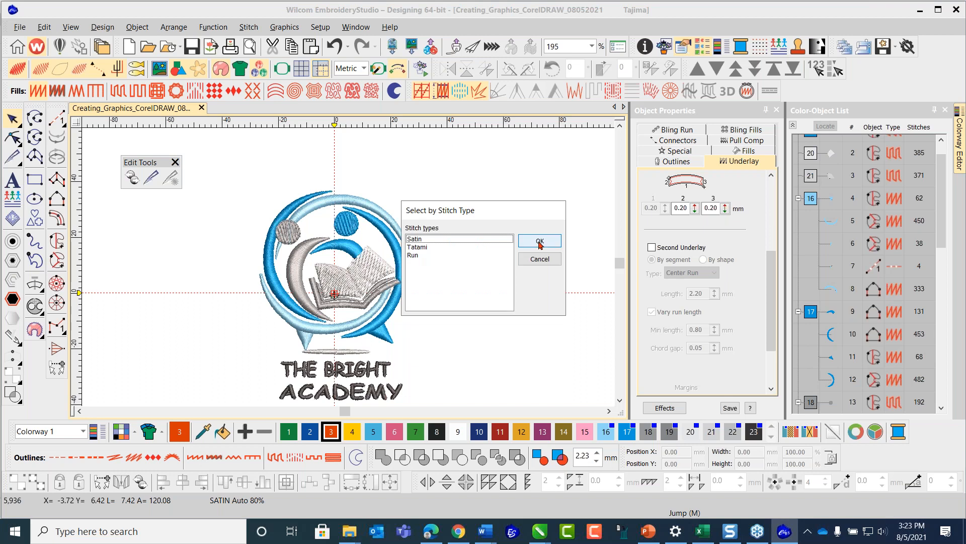
{"action": "left_click", "coordinate": [539, 242]}
{"action": "left_click_drag", "start_coordinate": [774, 267], "coordinate": [781, 190]}
{"action": "left_click", "coordinate": [748, 151]}
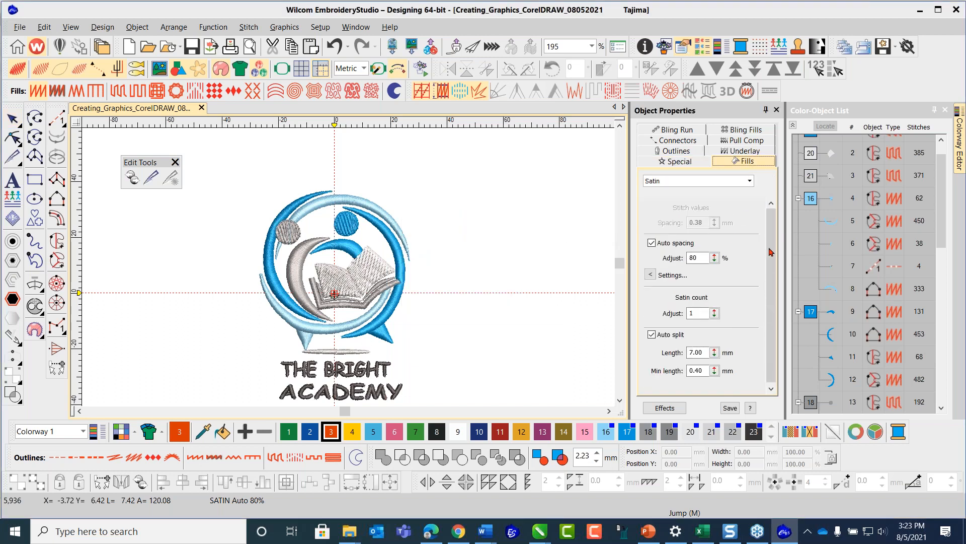
{"action": "left_click", "coordinate": [755, 152]}
{"action": "left_click_drag", "start_coordinate": [770, 225], "coordinate": [770, 332]}
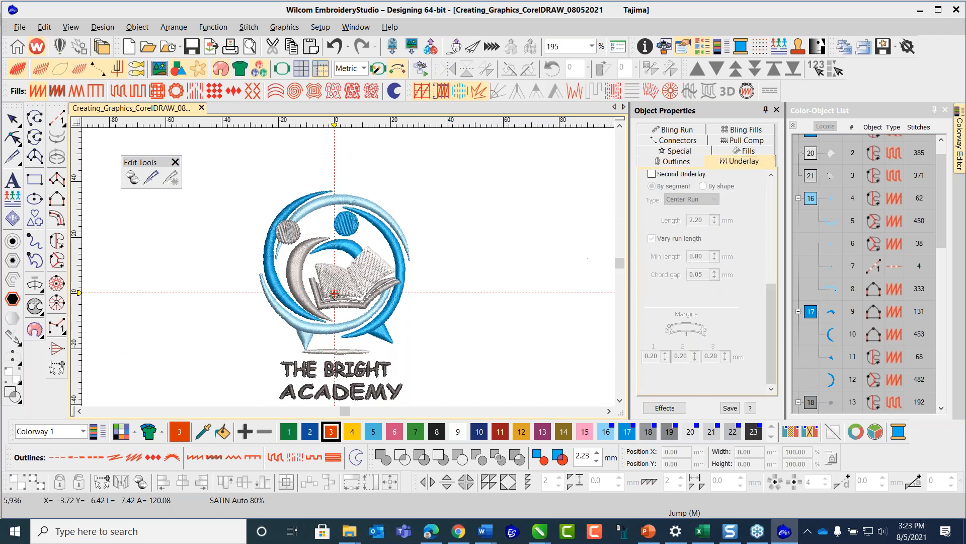
{"action": "left_click", "coordinate": [191, 48]}
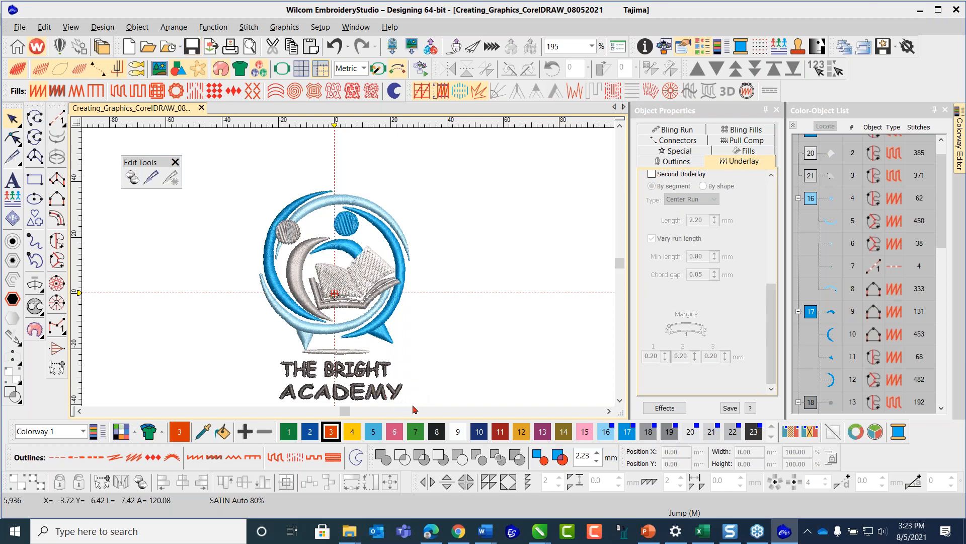
- Select the THE BRIGHT ACADEMY lettering, check its stitch shortening settings, and save the design
{"action": "scroll", "coordinate": [350, 272], "scroll_direction": "down", "scroll_amount": 3}
{"action": "scroll", "coordinate": [247, 245], "scroll_direction": "up", "scroll_amount": 3}
{"action": "left_click_drag", "start_coordinate": [233, 223], "coordinate": [514, 336]}
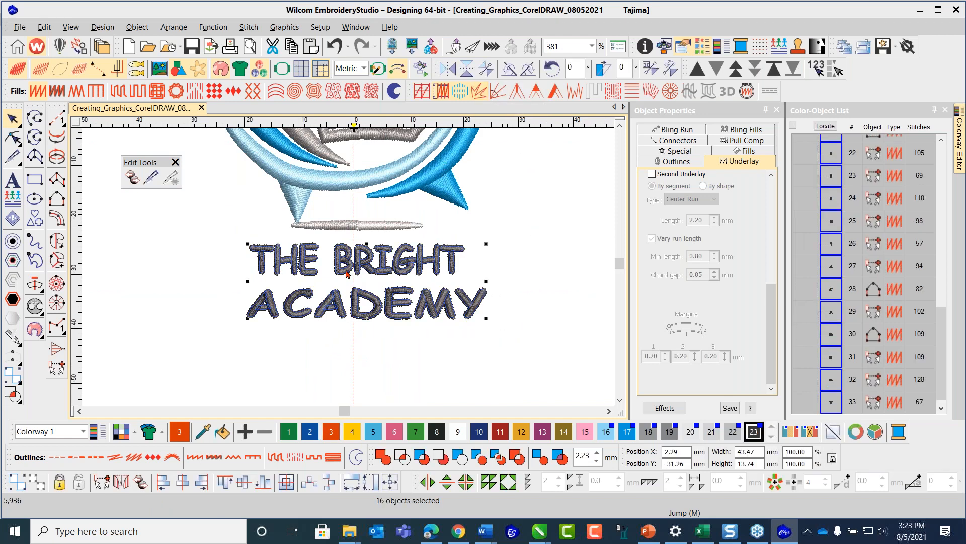
{"action": "scroll", "coordinate": [351, 270], "scroll_direction": "up", "scroll_amount": 2}
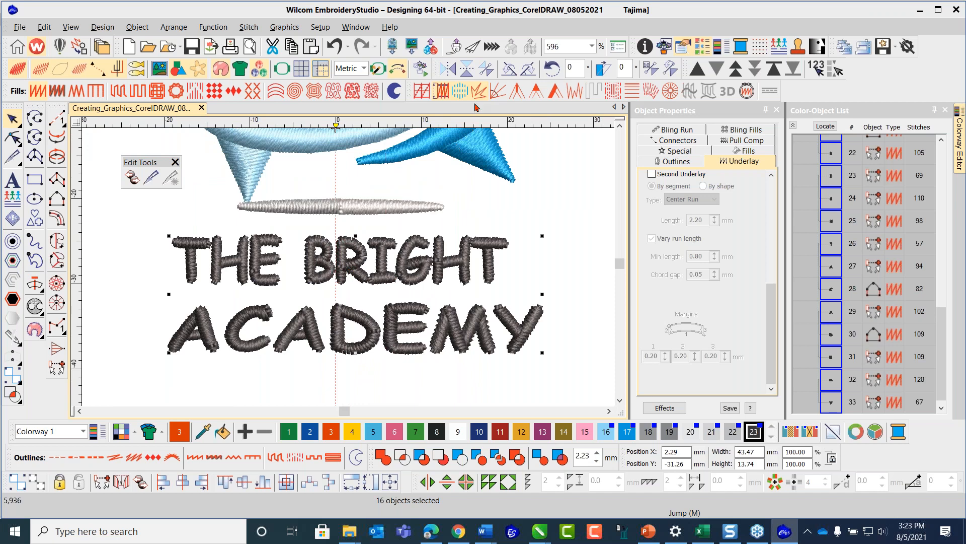
{"action": "right_click", "coordinate": [480, 92]}
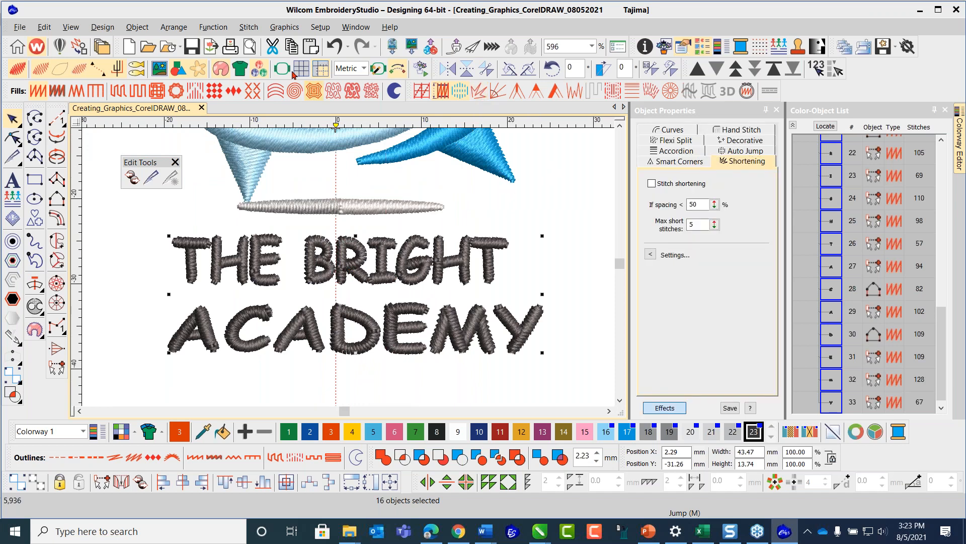
{"action": "left_click", "coordinate": [192, 46]}
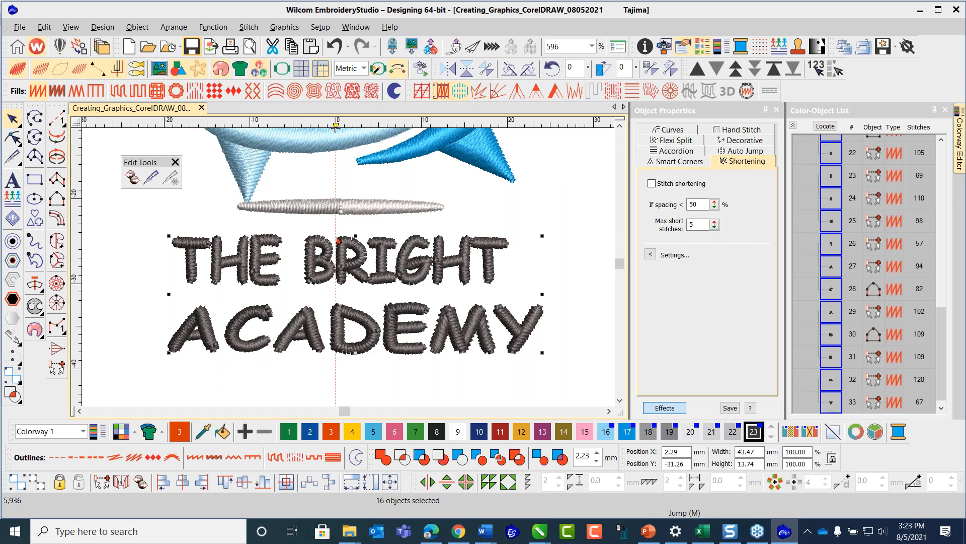
{"action": "scroll", "coordinate": [350, 272], "scroll_direction": "down", "scroll_amount": 1}
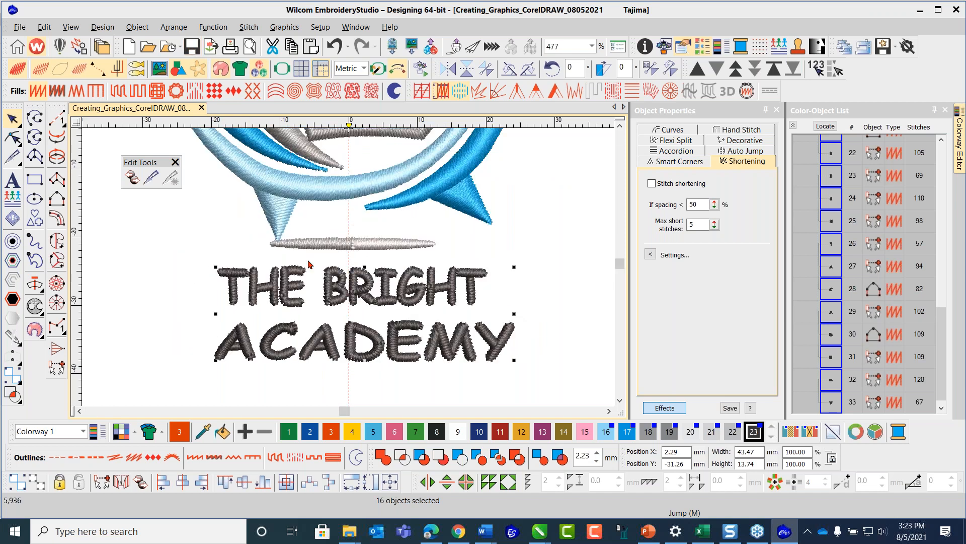
{"action": "scroll", "coordinate": [171, 235], "scroll_direction": "down", "scroll_amount": 1}
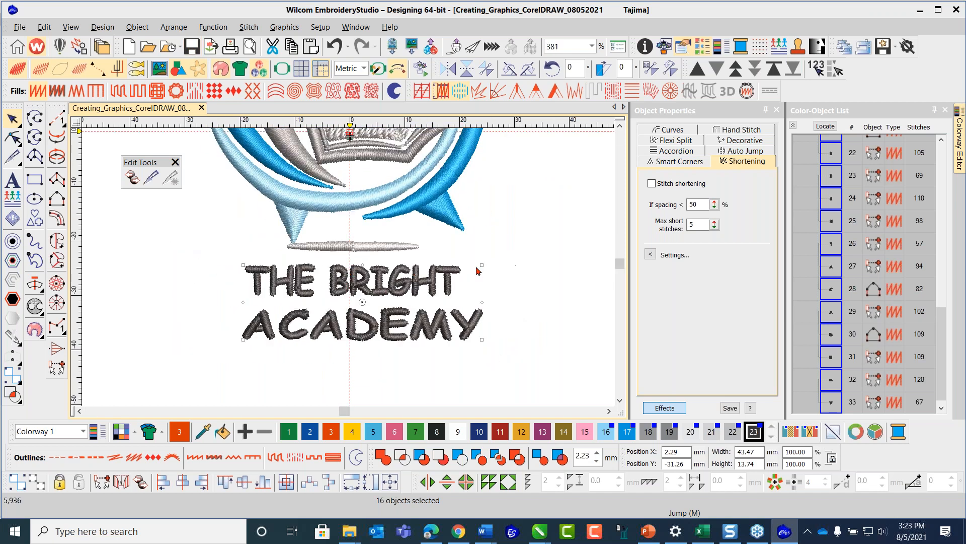
{"action": "left_click", "coordinate": [523, 235]}
{"action": "scroll", "coordinate": [351, 272], "scroll_direction": "down", "scroll_amount": 2}
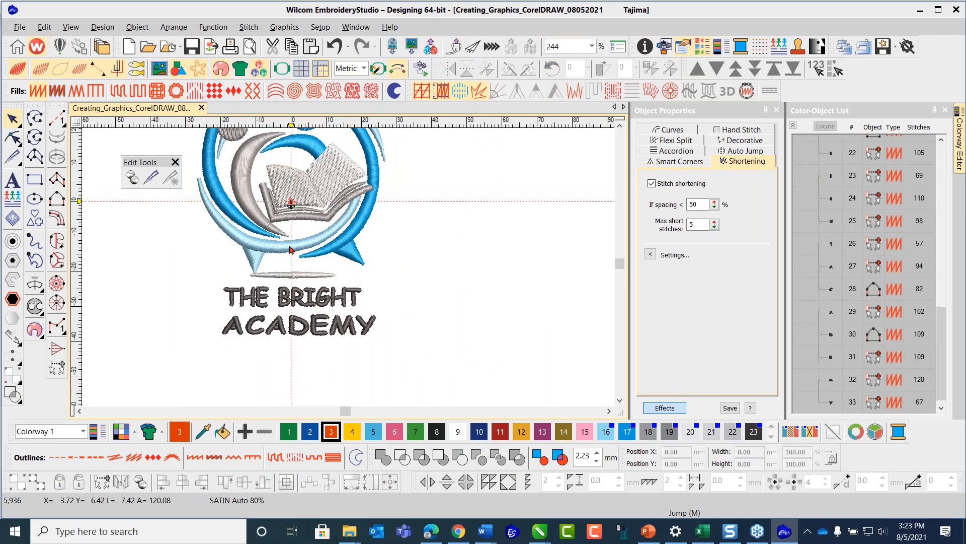
{"action": "scroll", "coordinate": [290, 226], "scroll_direction": "down", "scroll_amount": 2}
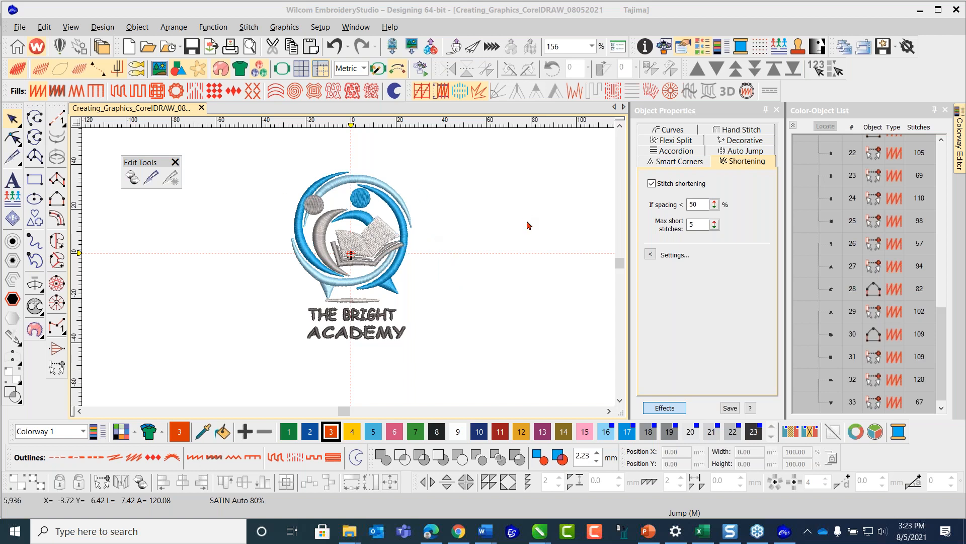
- Deselect the lettering and review the whole emblem at 100% scale
{"action": "left_click", "coordinate": [542, 239]}
{"action": "key", "text": "1"}
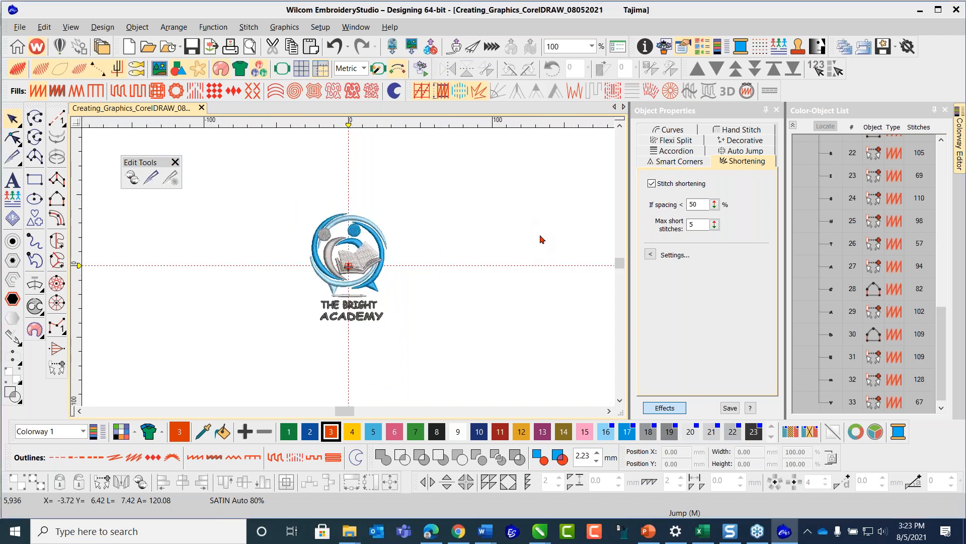
{"action": "key", "text": "alt+Tab"}
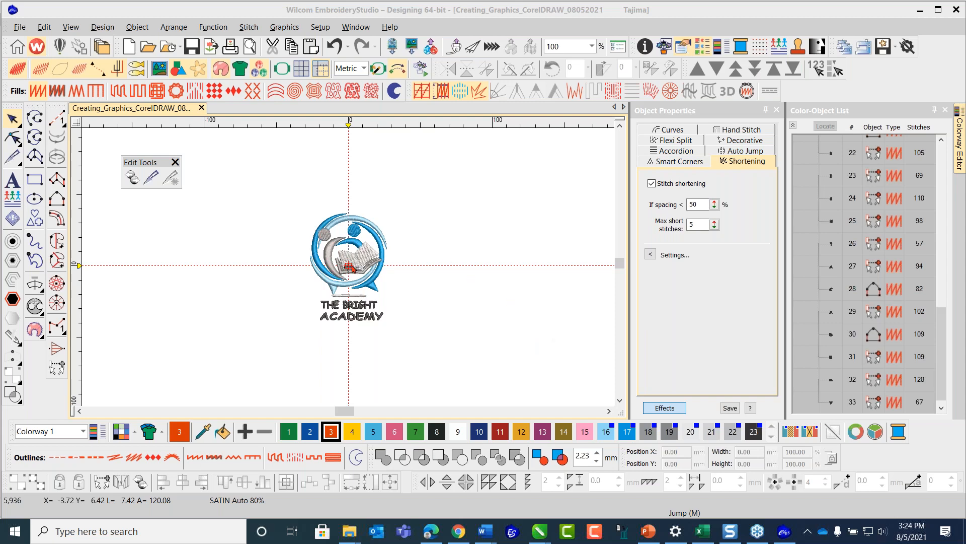
- Apply a nominal Florentine effect to the book's right page fill and reshape its guide curve so the stitches follow the page
{"action": "scroll", "coordinate": [354, 267], "scroll_direction": "up", "scroll_amount": 4}
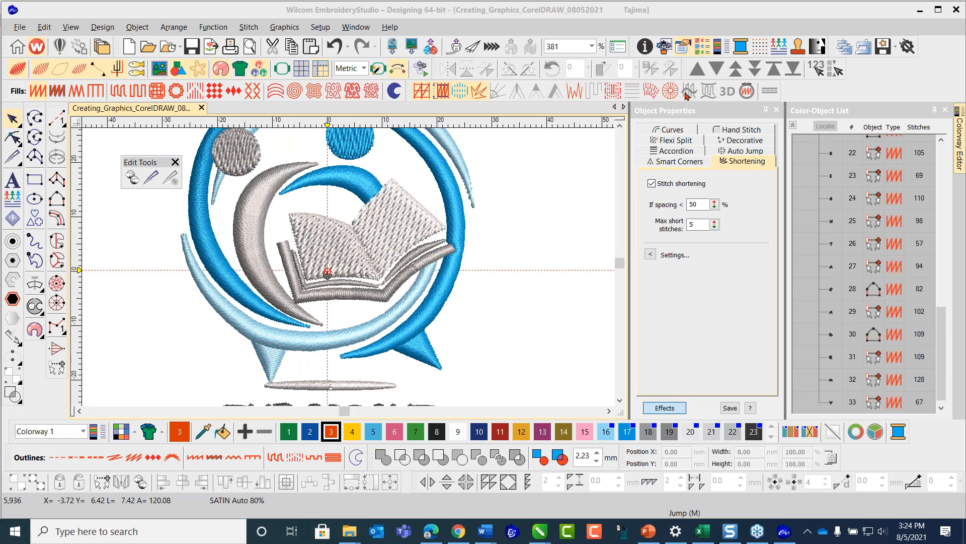
{"action": "left_click", "coordinate": [412, 200]}
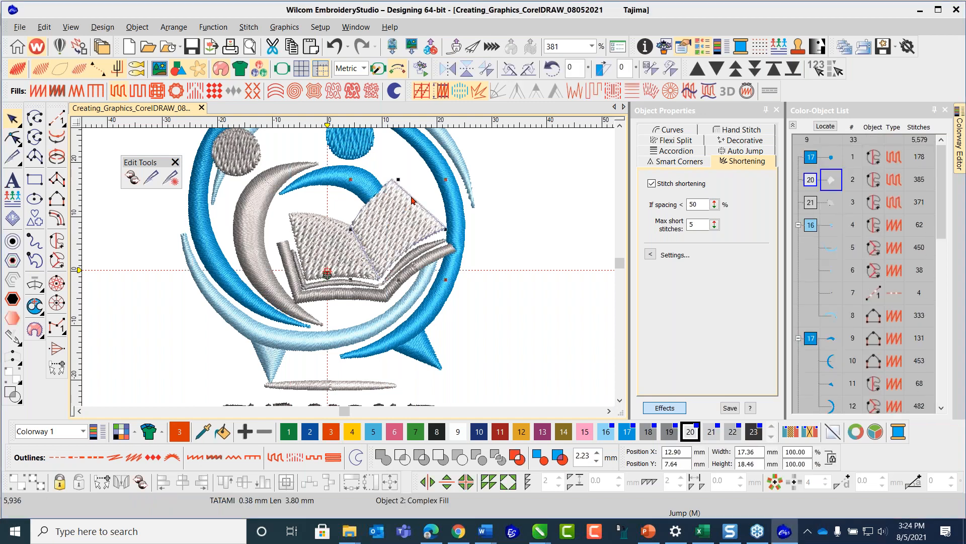
{"action": "left_click", "coordinate": [691, 91]}
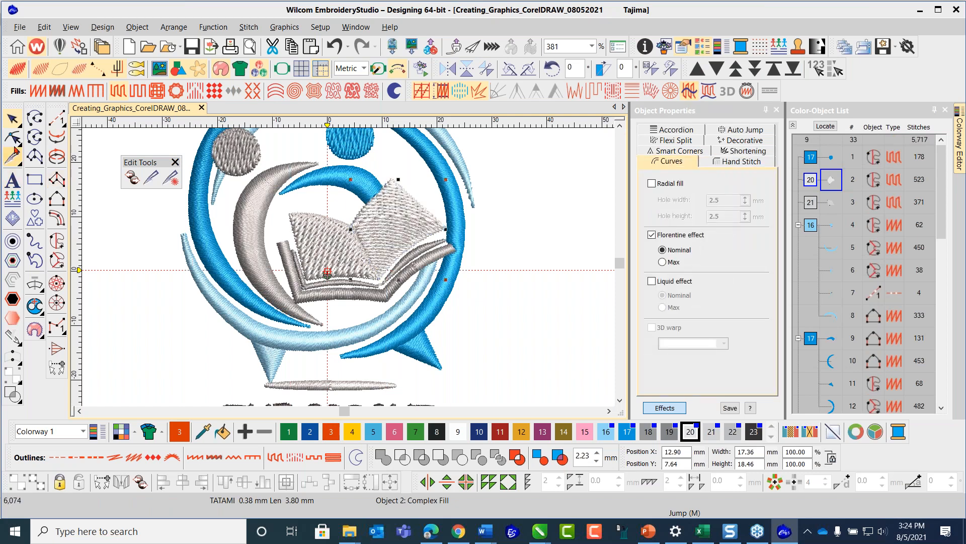
{"action": "left_click", "coordinate": [12, 136]}
{"action": "left_click_drag", "start_coordinate": [324, 229], "coordinate": [357, 272]}
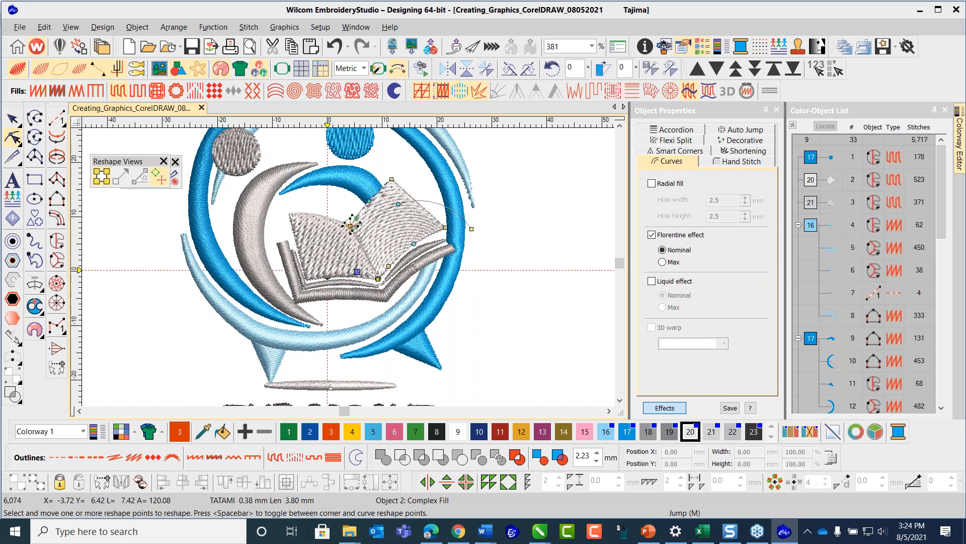
{"action": "left_click_drag", "start_coordinate": [471, 229], "coordinate": [444, 178]}
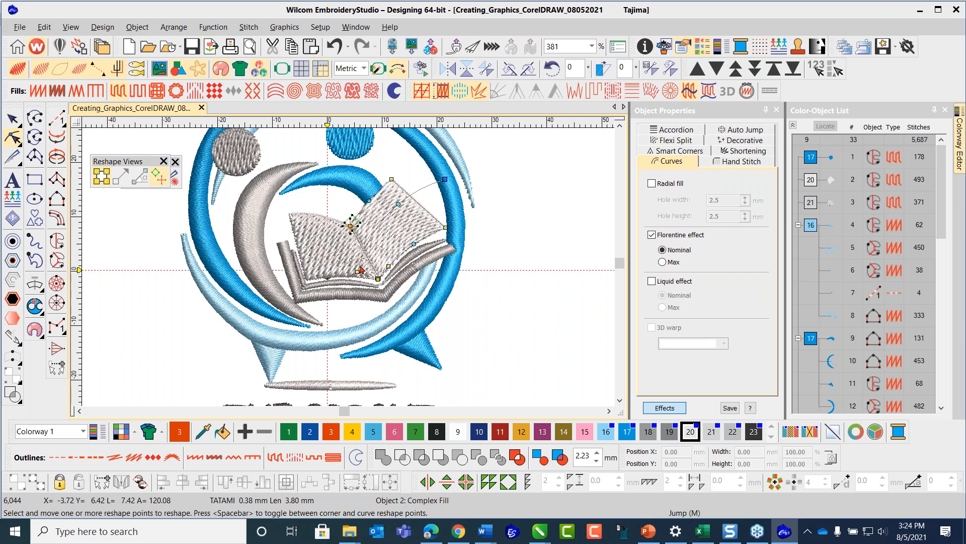
- Apply a nominal Florentine effect to the book's left page, adjust its guide curve, and move the stitch connection point to the lower-left corner
{"action": "left_click", "coordinate": [299, 218]}
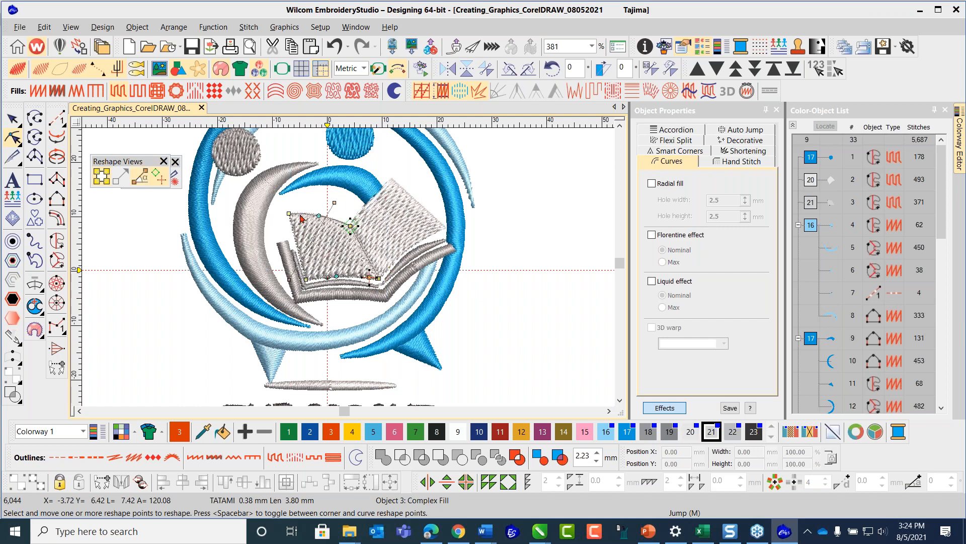
{"action": "left_click", "coordinate": [691, 91]}
{"action": "left_click_drag", "start_coordinate": [405, 246], "coordinate": [375, 255]}
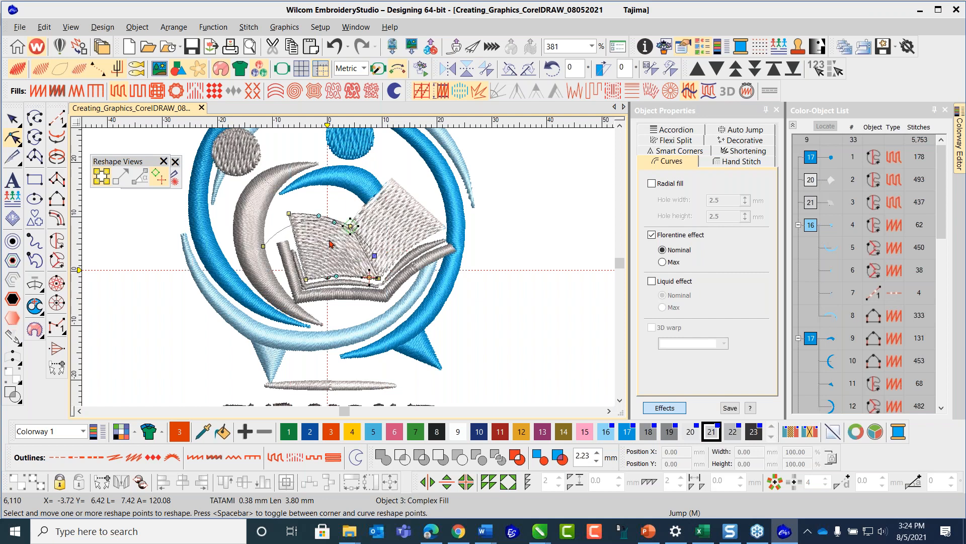
{"action": "left_click_drag", "start_coordinate": [334, 222], "coordinate": [329, 238]}
{"action": "left_click_drag", "start_coordinate": [263, 246], "coordinate": [262, 254]}
{"action": "left_click_drag", "start_coordinate": [375, 255], "coordinate": [376, 253]}
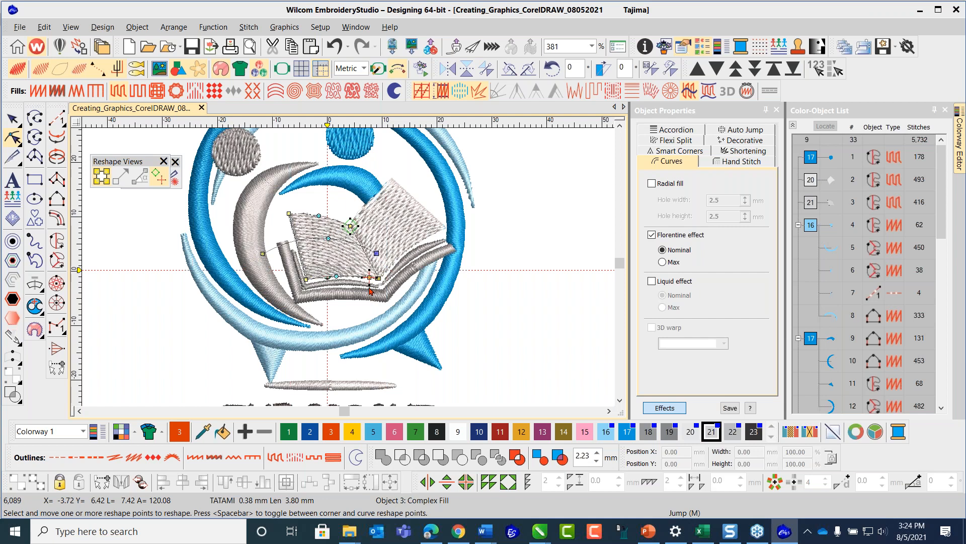
{"action": "left_click", "coordinate": [306, 279]}
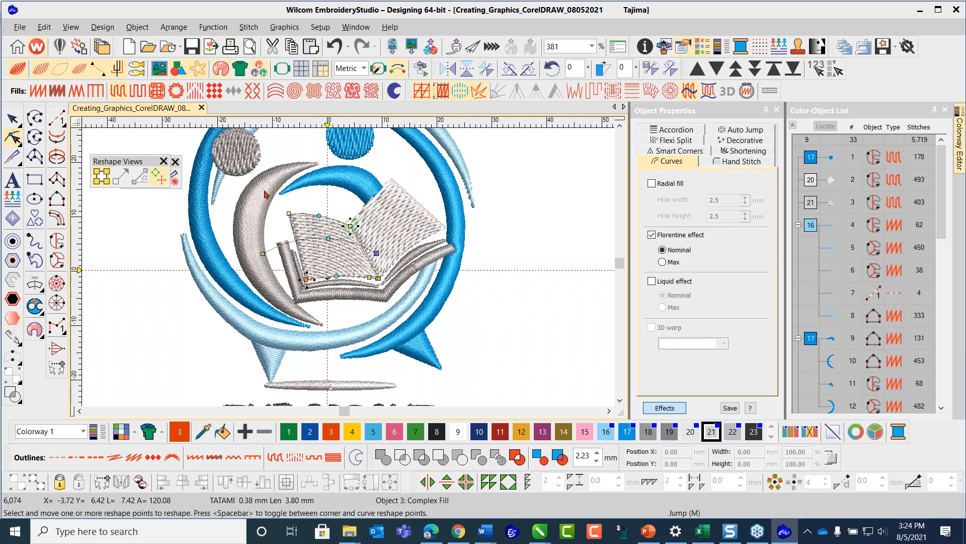
- Finish reshaping, deselect the page, save the design, and review the whole emblem
{"action": "left_click", "coordinate": [13, 119]}
{"action": "key", "text": "Escape"}
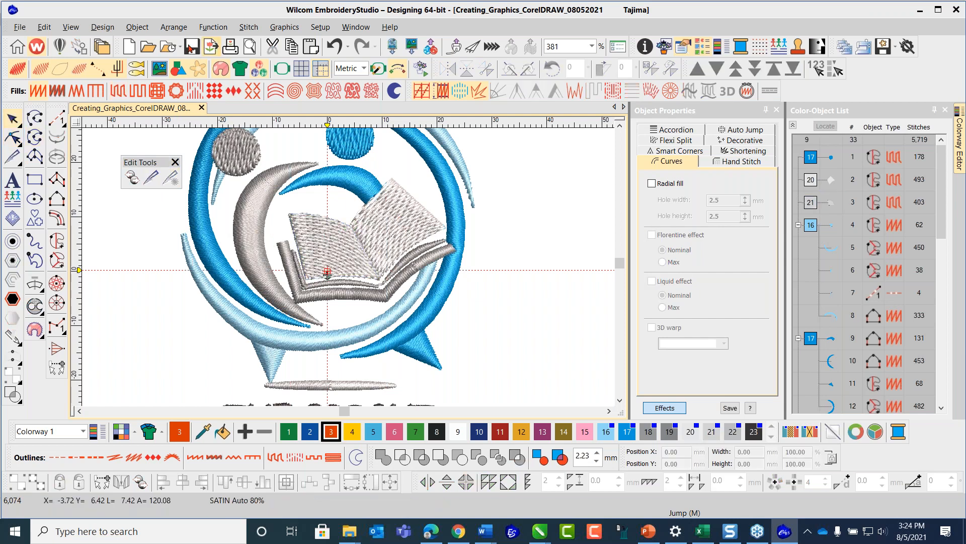
{"action": "left_click", "coordinate": [190, 45]}
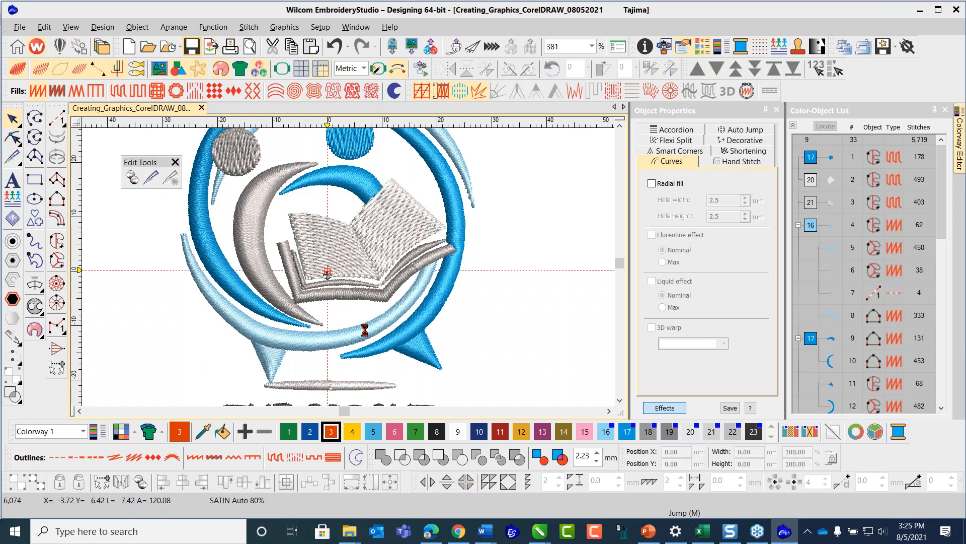
{"action": "scroll", "coordinate": [349, 268], "scroll_direction": "down", "scroll_amount": 1}
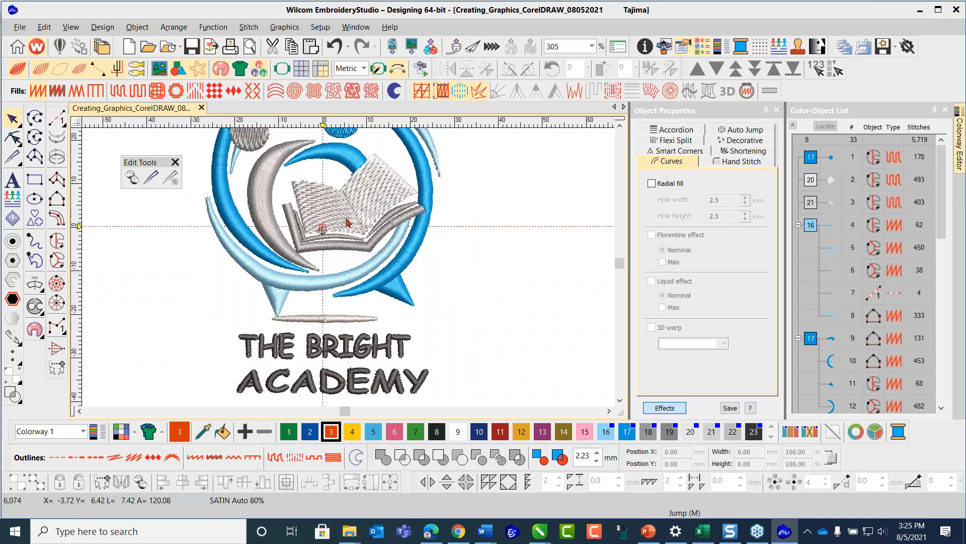
{"action": "scroll", "coordinate": [349, 295], "scroll_direction": "down", "scroll_amount": 2}
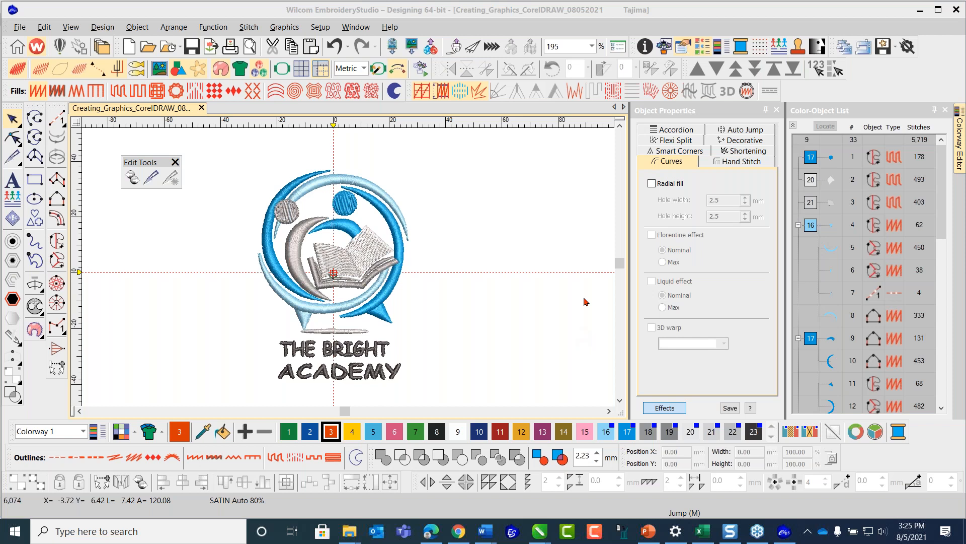
- Remove the unused colors from the thread palette and save the design
{"action": "left_click", "coordinate": [810, 432]}
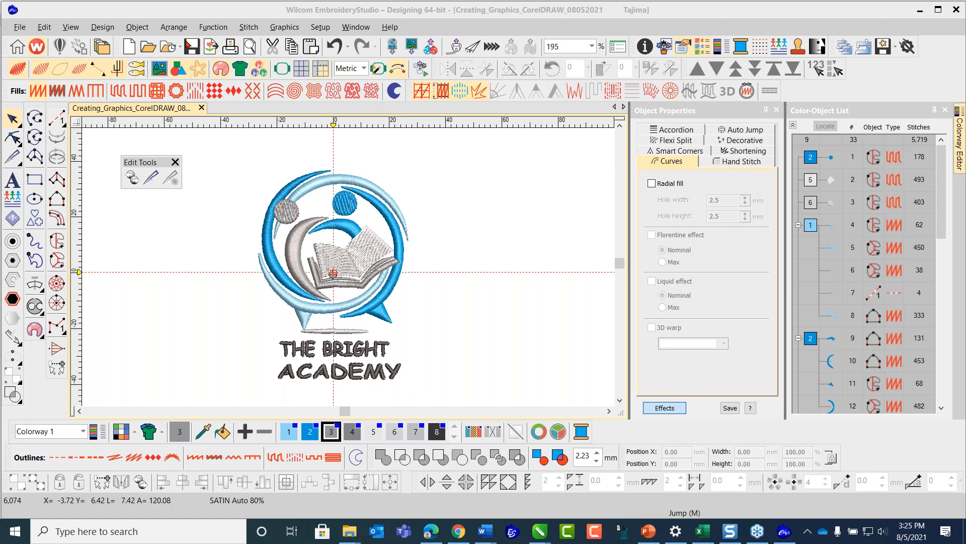
{"action": "left_click", "coordinate": [192, 47]}
{"action": "scroll", "coordinate": [373, 296], "scroll_direction": "down", "scroll_amount": 1}
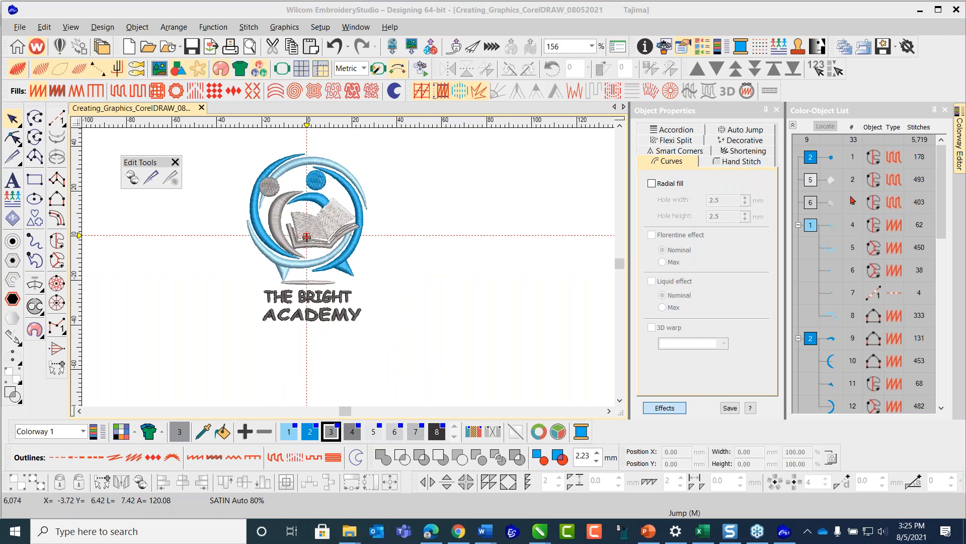
{"action": "left_click", "coordinate": [940, 178]}
- Switch to CorelDRAW, dismiss the Save Drawing dialog, and copy the selected vector logo and lettering
{"action": "mouse_move", "coordinate": [538, 533]}
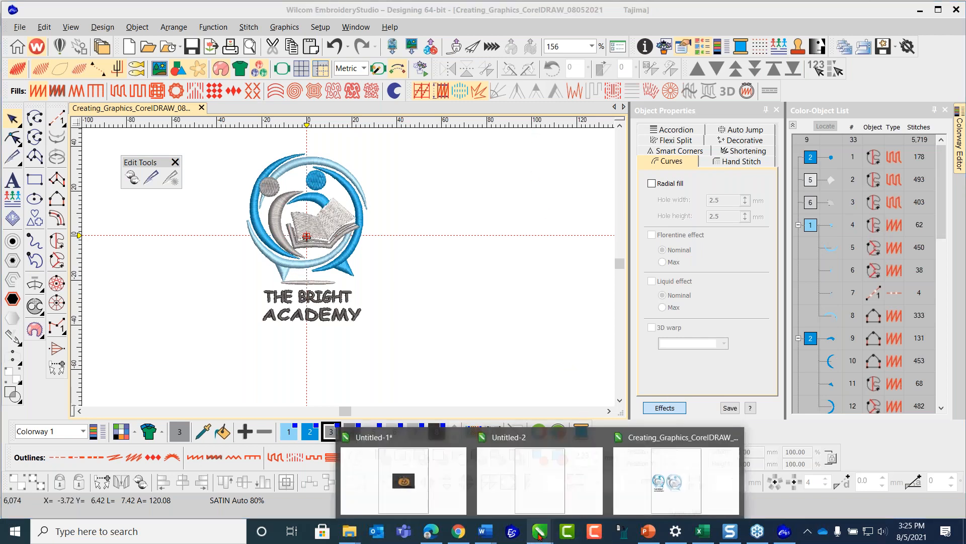
{"action": "left_click", "coordinate": [541, 533]}
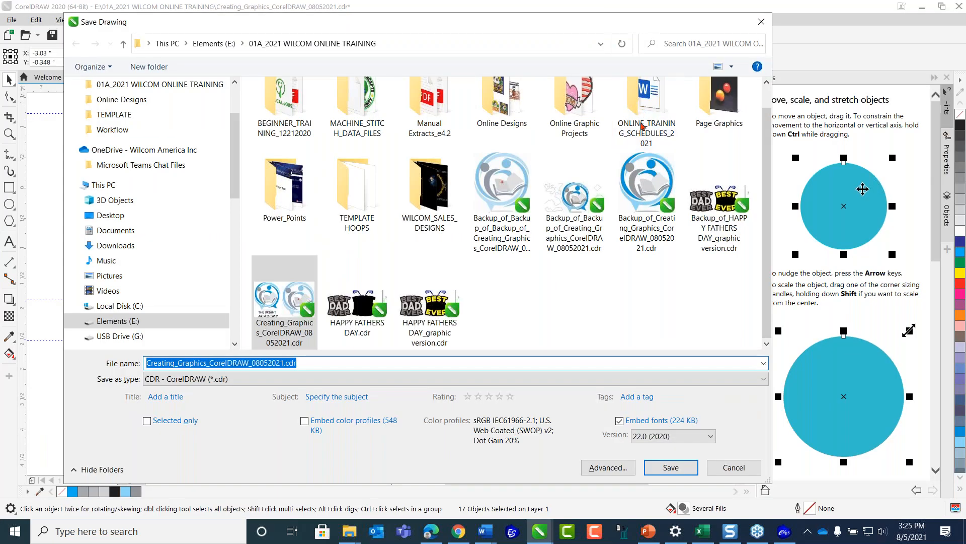
{"action": "left_click", "coordinate": [763, 22]}
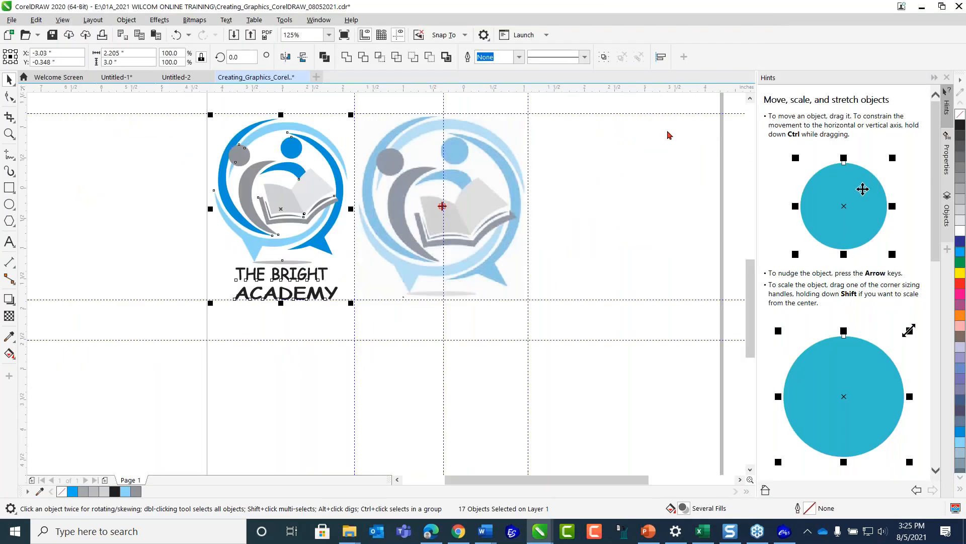
{"action": "right_click", "coordinate": [282, 210]}
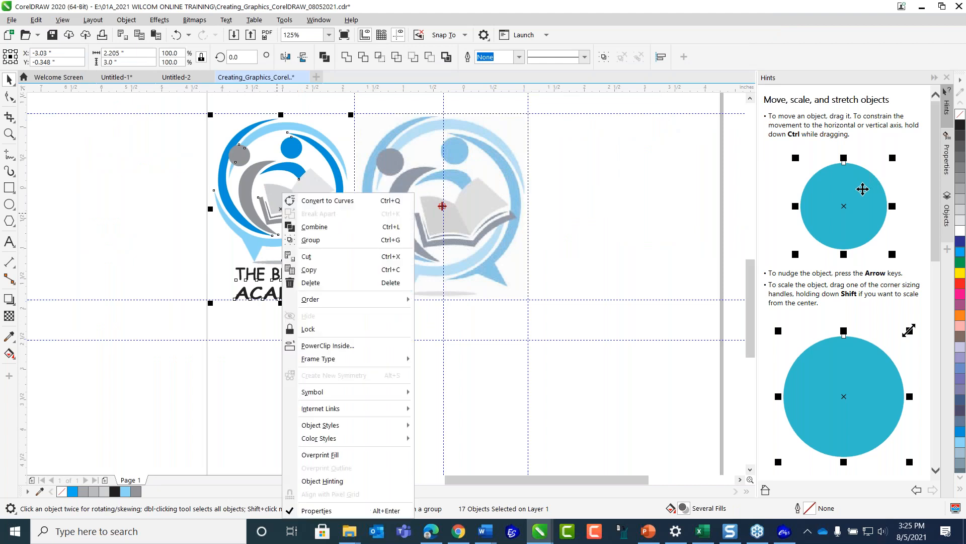
{"action": "left_click", "coordinate": [320, 276]}
- Switch back to Wilcom EmbroideryStudio, paste the vector logo into the design, and group its objects
{"action": "left_click", "coordinate": [783, 532]}
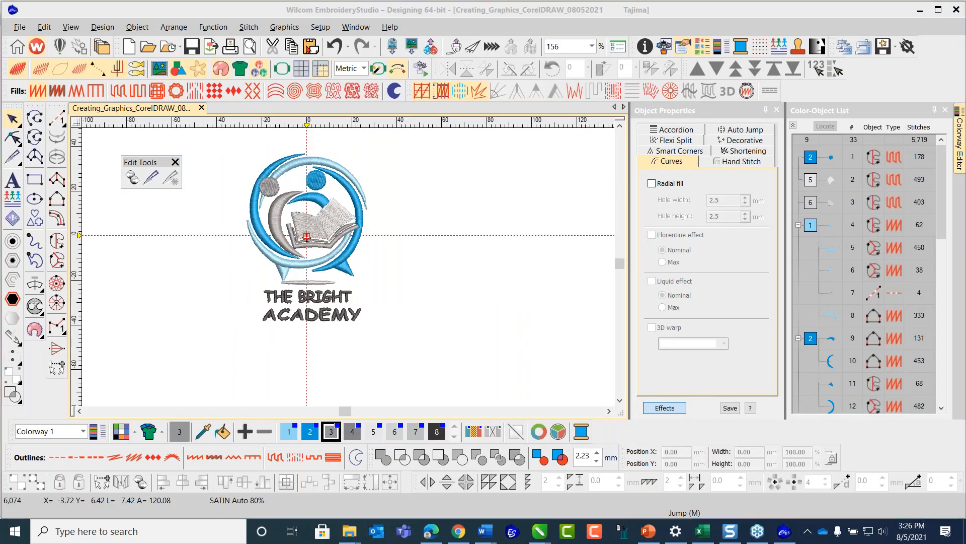
{"action": "left_click", "coordinate": [311, 47]}
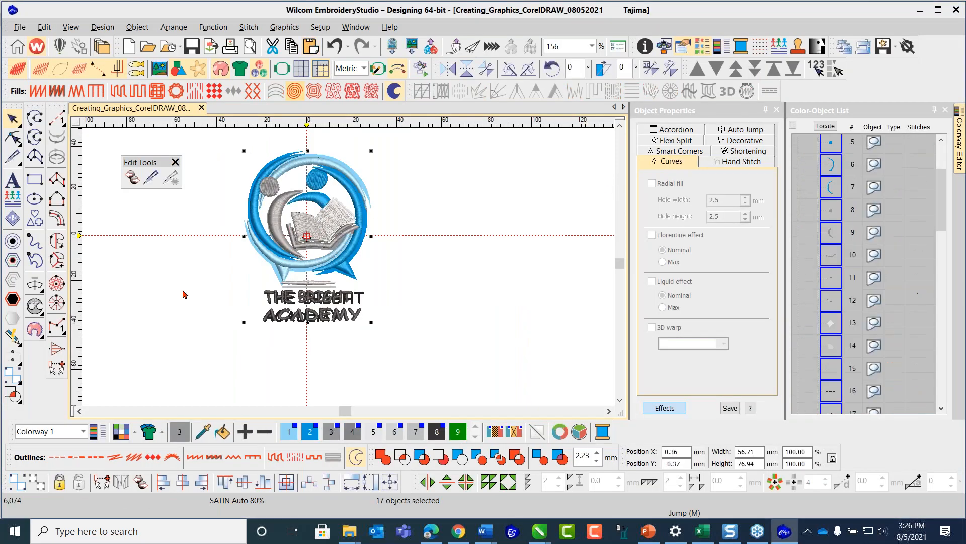
{"action": "left_click", "coordinate": [16, 485]}
- Nudge the grouped vector logo about 12 mm to the right across the embroidered emblem
{"action": "key", "text": "Right"}
{"action": "key", "text": "Right"}
{"action": "key", "text": "Right"}
{"action": "key", "text": "Right"}
{"action": "key", "text": "Right"}
{"action": "key", "text": "Right"}
{"action": "key", "text": "Right"}
{"action": "key", "text": "Right"}
{"action": "key", "text": "Right"}
{"action": "key", "text": "Right"}
{"action": "key", "text": "Right"}
{"action": "key", "text": "Right"}
{"action": "key", "text": "Right"}
{"action": "key", "text": "Right"}
{"action": "key", "text": "Right"}
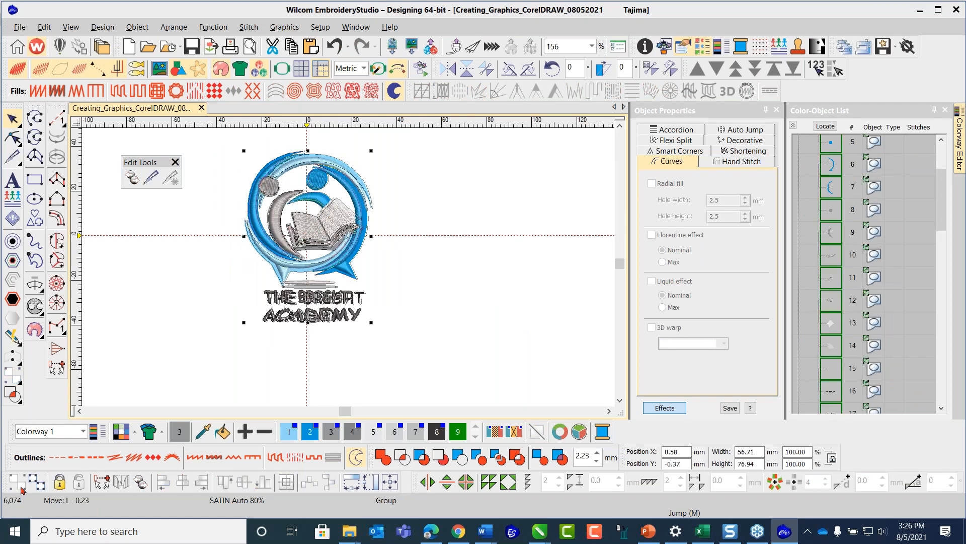
{"action": "key", "text": "Right"}
{"action": "key", "text": "Right"}
{"action": "key", "text": "Right"}
{"action": "key", "text": "Right"}
{"action": "key", "text": "Right"}
{"action": "key", "text": "Right"}
{"action": "key", "text": "Right"}
{"action": "key", "text": "Right"}
{"action": "key", "text": "Right"}
{"action": "key", "text": "Right"}
{"action": "key", "text": "Right"}
{"action": "key", "text": "Right"}
{"action": "key", "text": "Right"}
{"action": "key", "text": "Right"}
{"action": "key", "text": "Right"}
{"action": "key", "text": "Right"}
{"action": "key", "text": "Right"}
{"action": "key", "text": "Right"}
{"action": "key", "text": "Right"}
{"action": "key", "text": "Right"}
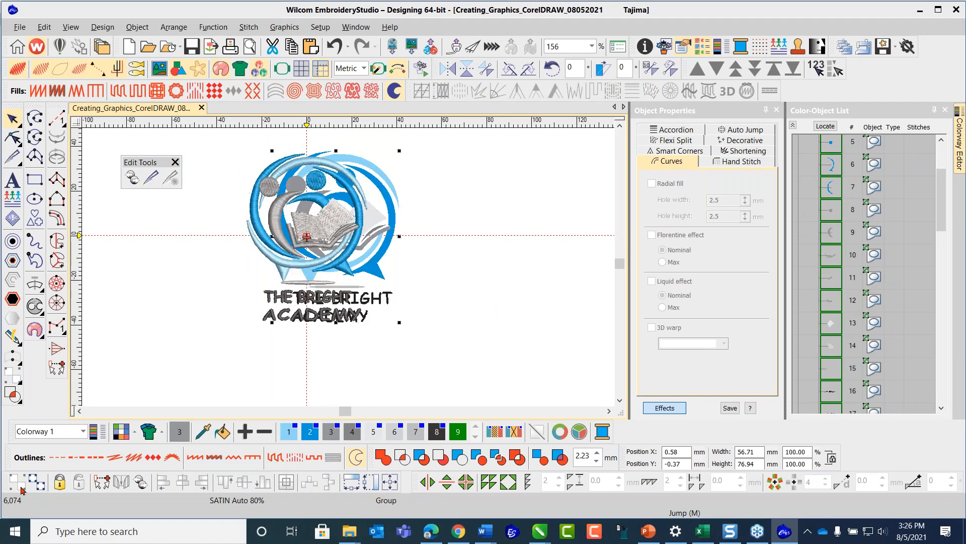
{"action": "key", "text": "Right"}
{"action": "key", "text": "Right"}
{"action": "key", "text": "Right"}
{"action": "key", "text": "Right"}
{"action": "key", "text": "Right"}
{"action": "key", "text": "Right"}
{"action": "key", "text": "Right"}
{"action": "key", "text": "Right"}
{"action": "key", "text": "Right"}
{"action": "key", "text": "Right"}
{"action": "key", "text": "Right"}
{"action": "key", "text": "Right"}
{"action": "key", "text": "Right"}
{"action": "key", "text": "Right"}
{"action": "key", "text": "Right"}
{"action": "key", "text": "Right"}
{"action": "key", "text": "Right"}
{"action": "key", "text": "Right"}
{"action": "key", "text": "Right"}
{"action": "key", "text": "Right"}
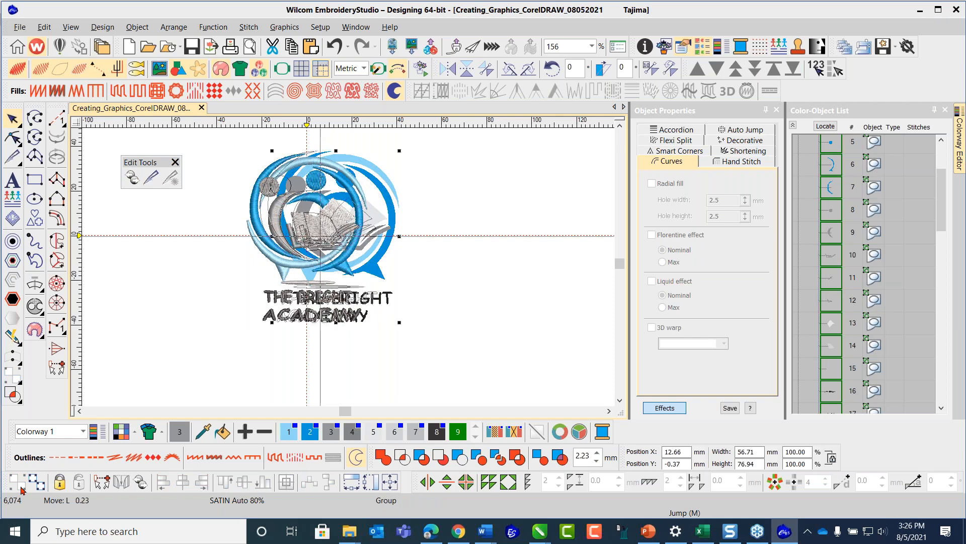
- Nudge the grouped vector logo about 74 mm to the left, beside the embroidered emblem, and close the floating Edit Tools toolbar
{"action": "key", "text": "Left"}
{"action": "key", "text": "Left"}
{"action": "key", "text": "Left"}
{"action": "key", "text": "Left"}
{"action": "key", "text": "Left"}
{"action": "key", "text": "Left"}
{"action": "key", "text": "Left"}
{"action": "key", "text": "Left"}
{"action": "key", "text": "Left"}
{"action": "key", "text": "Left"}
{"action": "key", "text": "Left"}
{"action": "key", "text": "Left"}
{"action": "key", "text": "Left"}
{"action": "key", "text": "Left"}
{"action": "key", "text": "Left"}
{"action": "key", "text": "Left"}
{"action": "key", "text": "Left"}
{"action": "key", "text": "Left"}
{"action": "key", "text": "Left"}
{"action": "key", "text": "Left"}
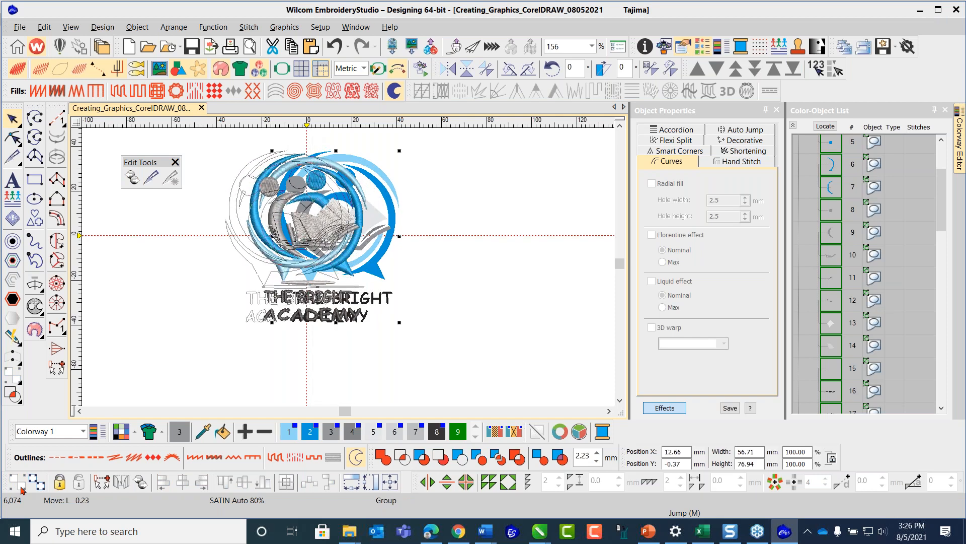
{"action": "key", "text": "Left"}
{"action": "key", "text": "Left"}
{"action": "key", "text": "Left"}
{"action": "key", "text": "Left"}
{"action": "key", "text": "Left"}
{"action": "key", "text": "Left"}
{"action": "key", "text": "Left"}
{"action": "key", "text": "Left"}
{"action": "key", "text": "Left"}
{"action": "key", "text": "Left"}
{"action": "key", "text": "Left"}
{"action": "key", "text": "Left"}
{"action": "key", "text": "Left"}
{"action": "key", "text": "Left"}
{"action": "key", "text": "Left"}
{"action": "key", "text": "Left"}
{"action": "key", "text": "Left"}
{"action": "key", "text": "Left"}
{"action": "key", "text": "Left"}
{"action": "key", "text": "Left"}
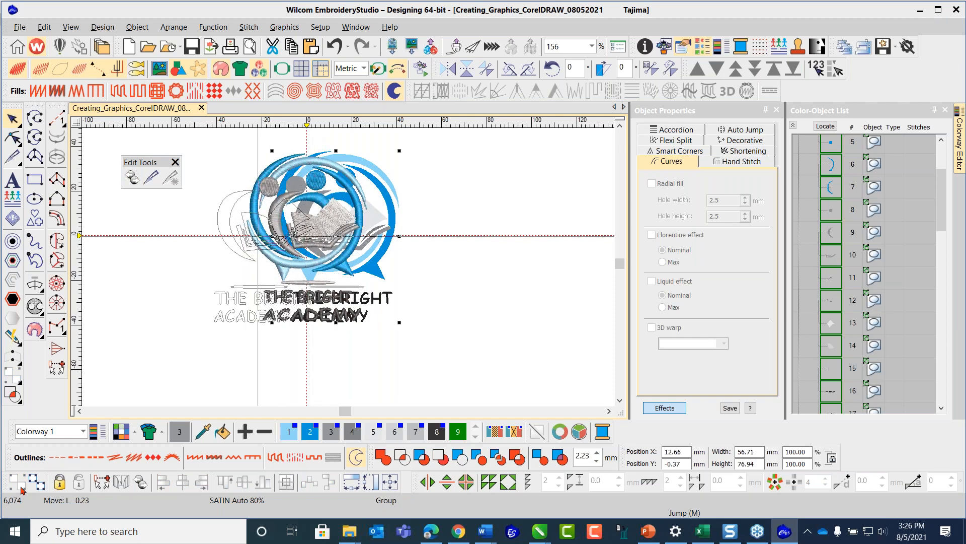
{"action": "key", "text": "Left"}
{"action": "key", "text": "Left"}
{"action": "key", "text": "Left"}
{"action": "key", "text": "Left"}
{"action": "key", "text": "Left"}
{"action": "key", "text": "Left"}
{"action": "key", "text": "Left"}
{"action": "key", "text": "Left"}
{"action": "key", "text": "Left"}
{"action": "key", "text": "Left"}
{"action": "key", "text": "Left"}
{"action": "key", "text": "Left"}
{"action": "key", "text": "Left"}
{"action": "key", "text": "Left"}
{"action": "key", "text": "Left"}
{"action": "key", "text": "Left"}
{"action": "key", "text": "Left"}
{"action": "key", "text": "Left"}
{"action": "key", "text": "Left"}
{"action": "key", "text": "Left"}
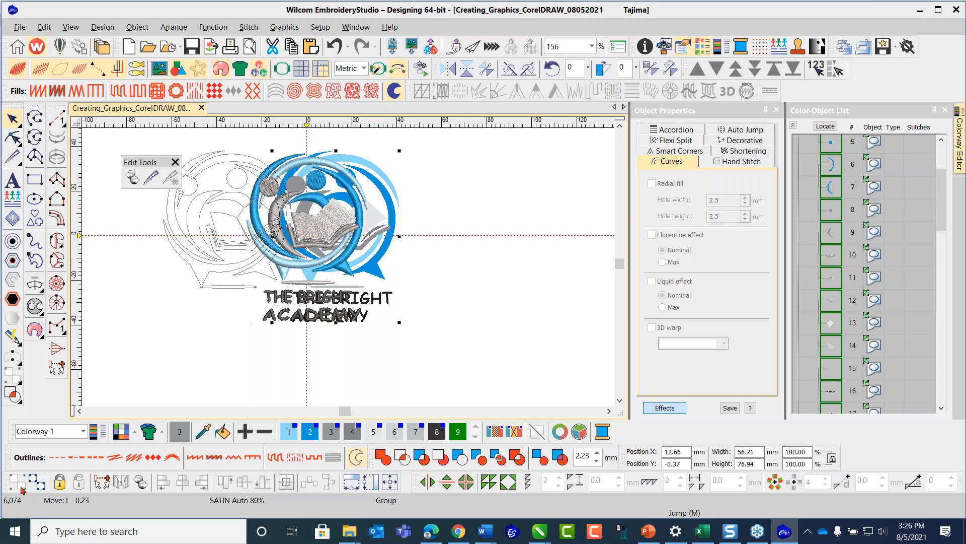
{"action": "key", "text": "Left"}
{"action": "key", "text": "Left"}
{"action": "key", "text": "Left"}
{"action": "key", "text": "Left"}
{"action": "key", "text": "Left"}
{"action": "key", "text": "Left"}
{"action": "key", "text": "Left"}
{"action": "key", "text": "Left"}
{"action": "key", "text": "Left"}
{"action": "key", "text": "Left"}
{"action": "key", "text": "Left"}
{"action": "key", "text": "Left"}
{"action": "key", "text": "Left"}
{"action": "key", "text": "Left"}
{"action": "key", "text": "Left"}
{"action": "key", "text": "Left"}
{"action": "key", "text": "Left"}
{"action": "key", "text": "Left"}
{"action": "key", "text": "Left"}
{"action": "key", "text": "Left"}
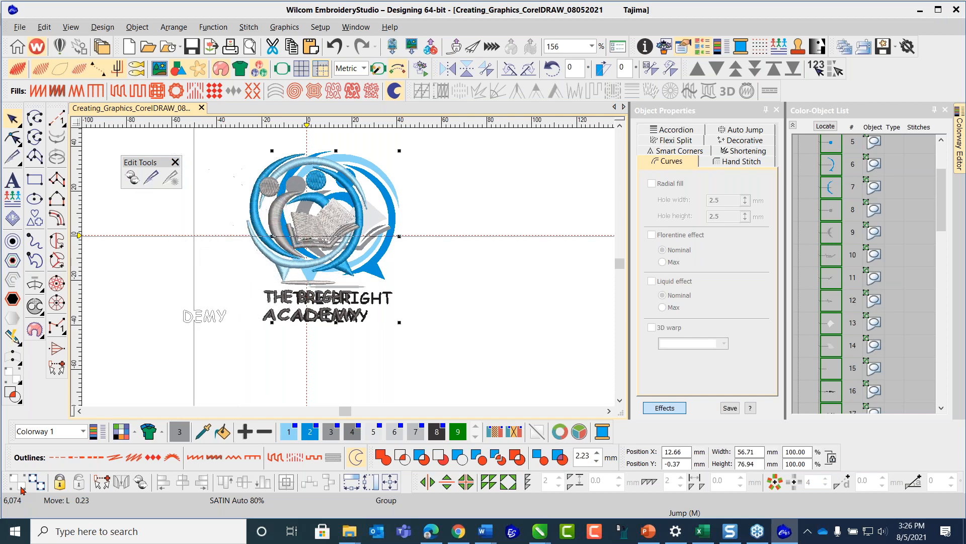
{"action": "key", "text": "Left"}
{"action": "key", "text": "Left"}
{"action": "key", "text": "Left"}
{"action": "key", "text": "Left"}
{"action": "key", "text": "Left"}
{"action": "key", "text": "Left"}
{"action": "key", "text": "Left"}
{"action": "key", "text": "Left"}
{"action": "key", "text": "Left"}
{"action": "key", "text": "Left"}
{"action": "key", "text": "Left"}
{"action": "key", "text": "Left"}
{"action": "key", "text": "Left"}
{"action": "key", "text": "Left"}
{"action": "key", "text": "Left"}
{"action": "key", "text": "Left"}
{"action": "key", "text": "Left"}
{"action": "key", "text": "Left"}
{"action": "key", "text": "Left"}
{"action": "key", "text": "Left"}
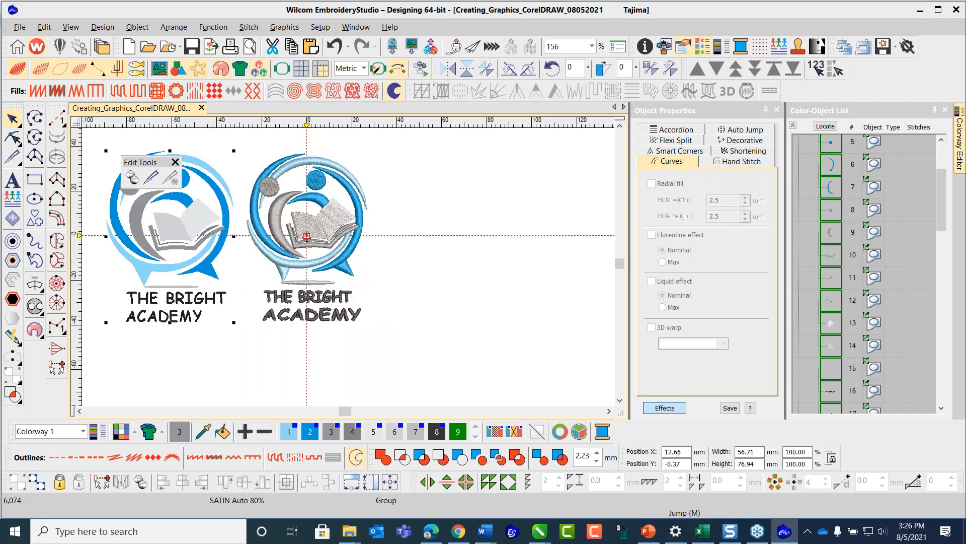
{"action": "left_click_drag", "start_coordinate": [176, 165], "coordinate": [437, 147]}
{"action": "left_click", "coordinate": [449, 150]}
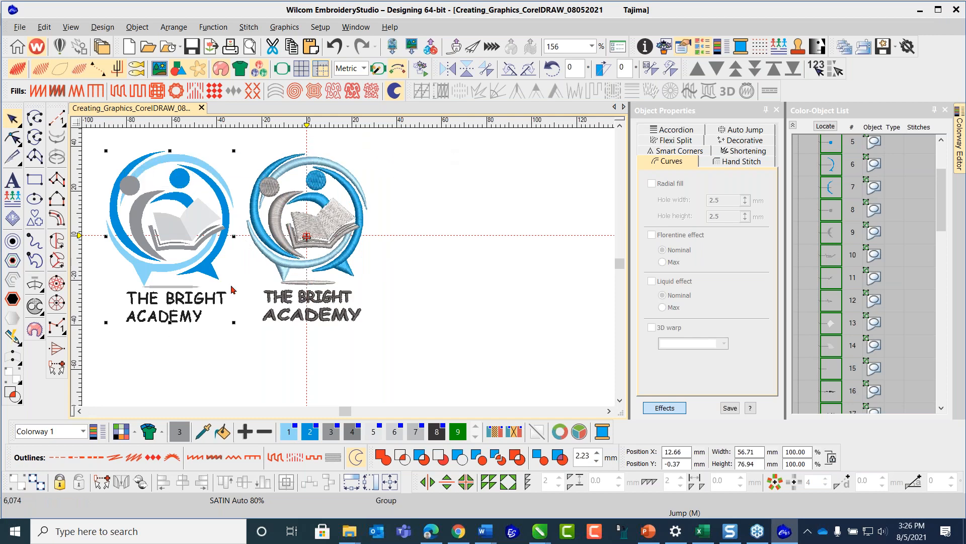
- Deselect the vector logo and compare its shapes and lettering closely with the stitched emblem
{"action": "scroll", "coordinate": [232, 287], "scroll_direction": "up", "scroll_amount": 2}
{"action": "scroll", "coordinate": [348, 231], "scroll_direction": "down", "scroll_amount": 3}
{"action": "scroll", "coordinate": [349, 252], "scroll_direction": "up", "scroll_amount": 1}
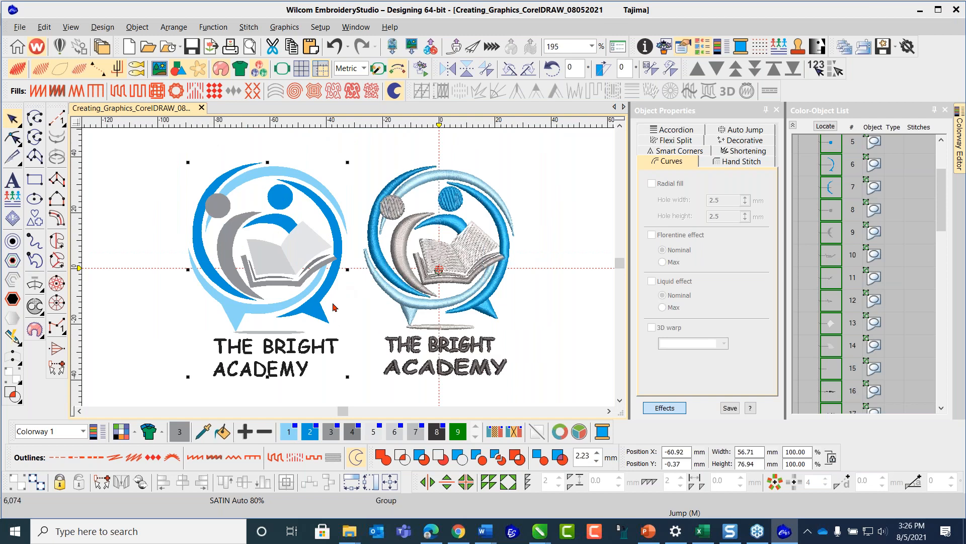
{"action": "scroll", "coordinate": [350, 272], "scroll_direction": "up", "scroll_amount": 2}
{"action": "scroll", "coordinate": [367, 237], "scroll_direction": "down", "scroll_amount": 1}
{"action": "scroll", "coordinate": [411, 227], "scroll_direction": "up", "scroll_amount": 2}
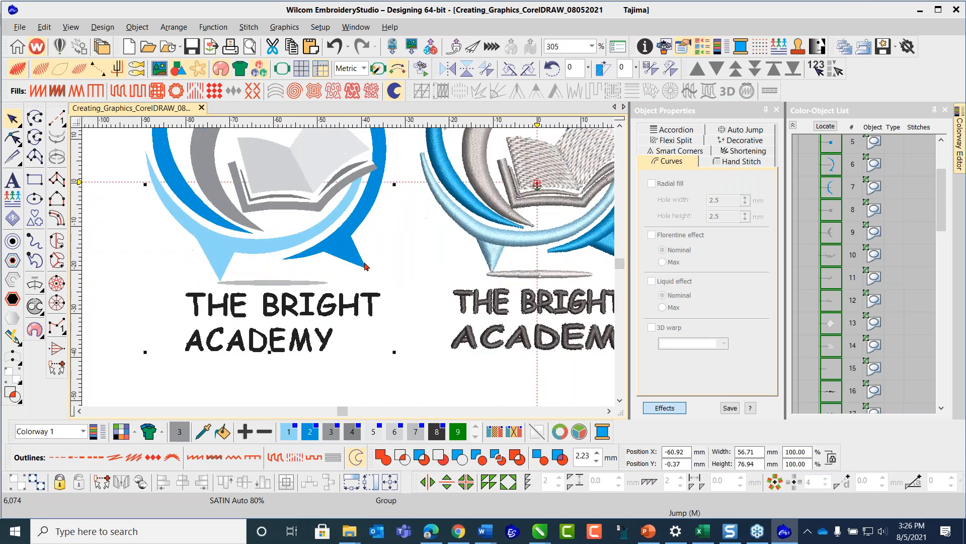
{"action": "scroll", "coordinate": [348, 268], "scroll_direction": "down", "scroll_amount": 2}
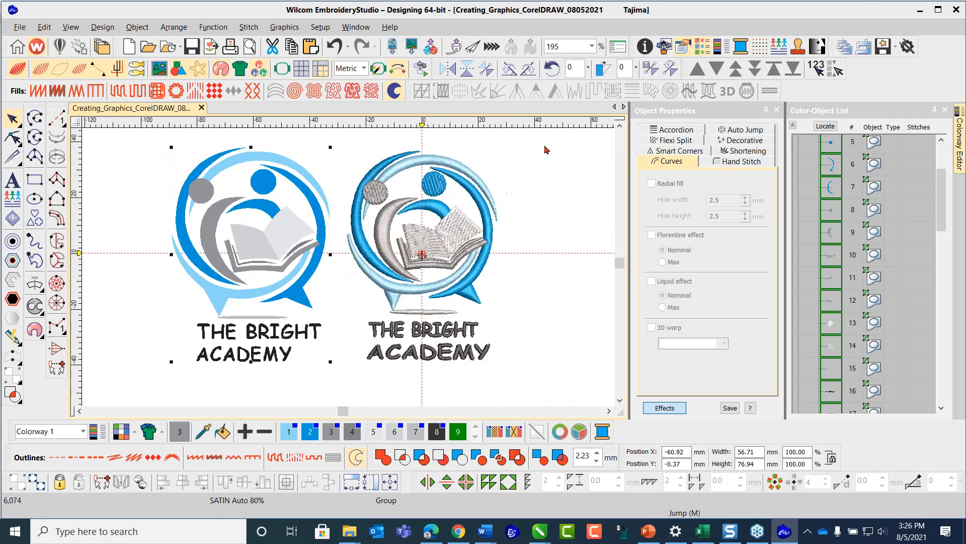
{"action": "left_click", "coordinate": [521, 174]}
{"action": "scroll", "coordinate": [286, 320], "scroll_direction": "up", "scroll_amount": 4}
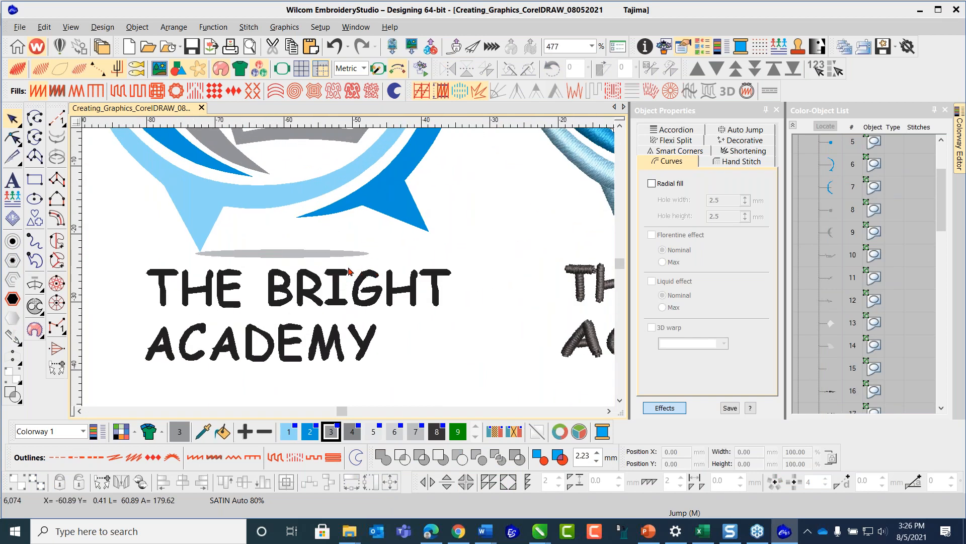
{"action": "scroll", "coordinate": [352, 268], "scroll_direction": "down", "scroll_amount": 2}
{"action": "scroll", "coordinate": [412, 200], "scroll_direction": "down", "scroll_amount": 1}
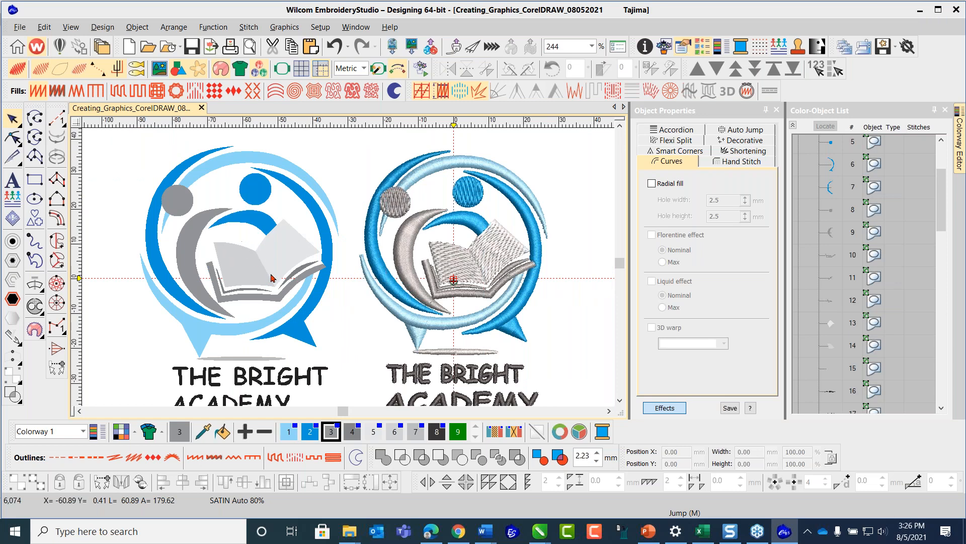
{"action": "scroll", "coordinate": [351, 272], "scroll_direction": "down", "scroll_amount": 1}
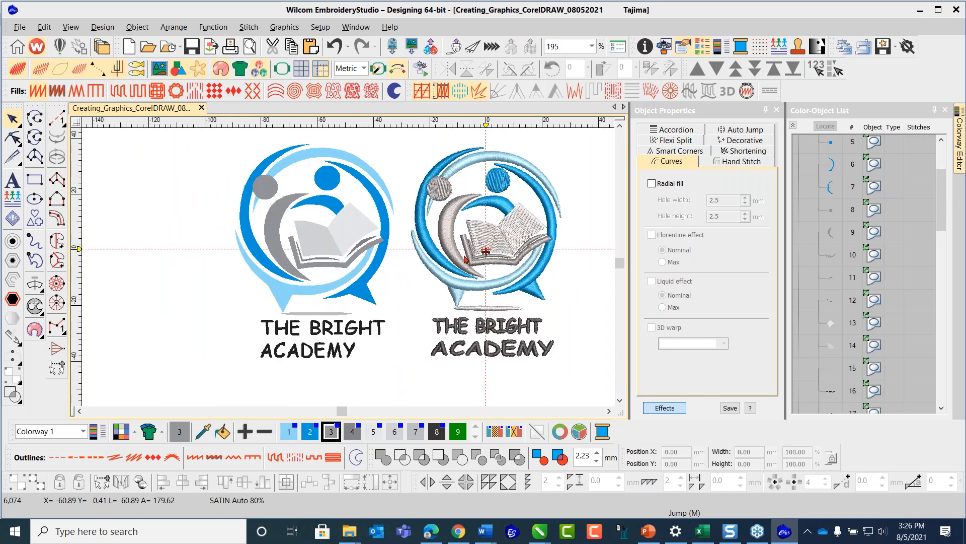
{"action": "key", "text": "alt+Tab"}
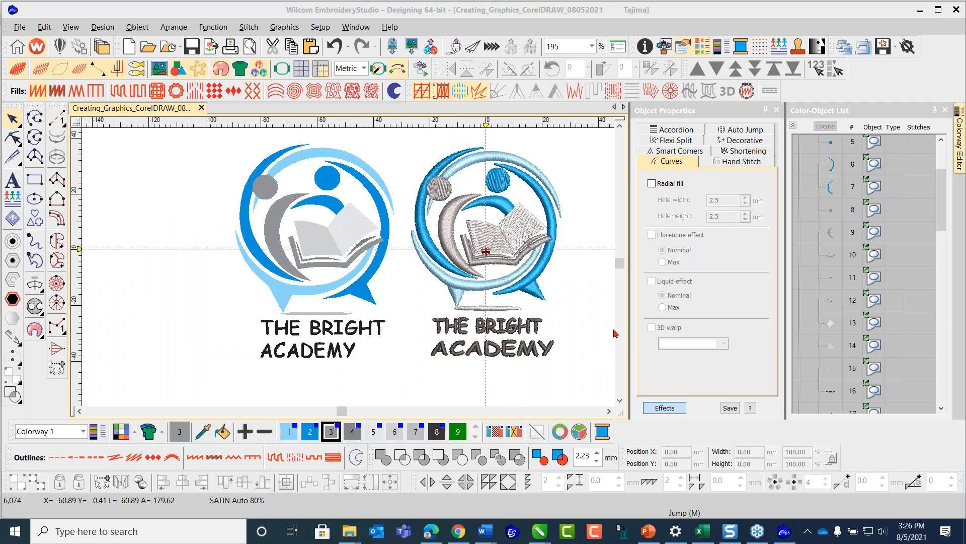
{"action": "left_click", "coordinate": [438, 353]}
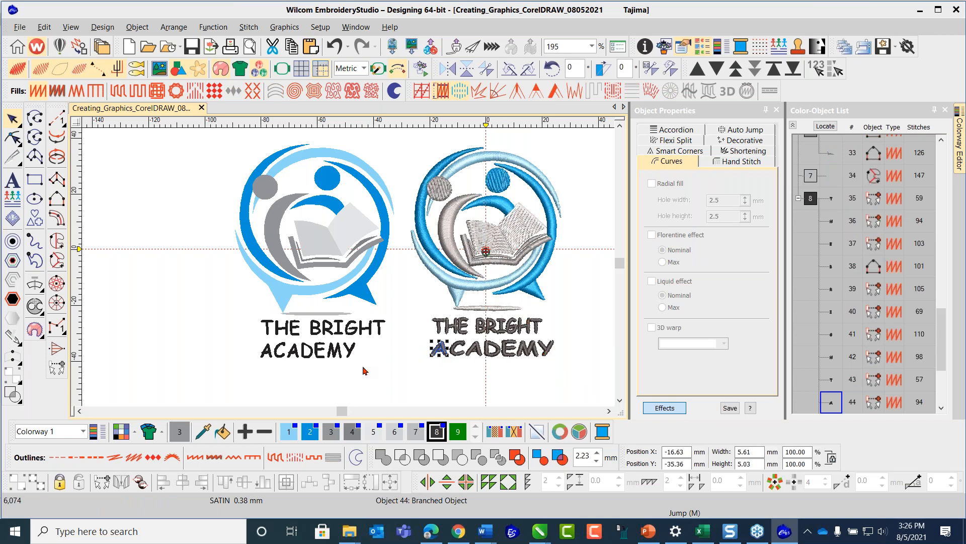
{"action": "left_click", "coordinate": [416, 375]}
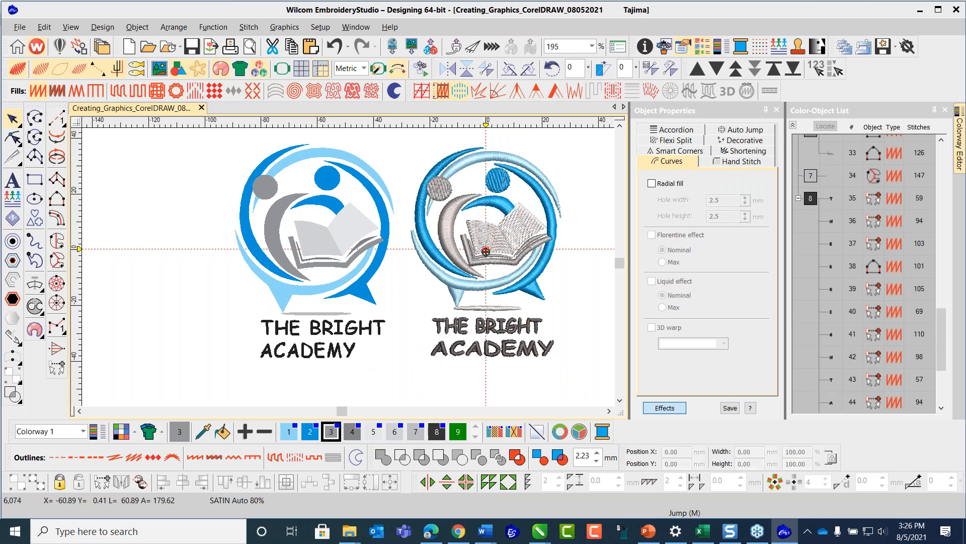